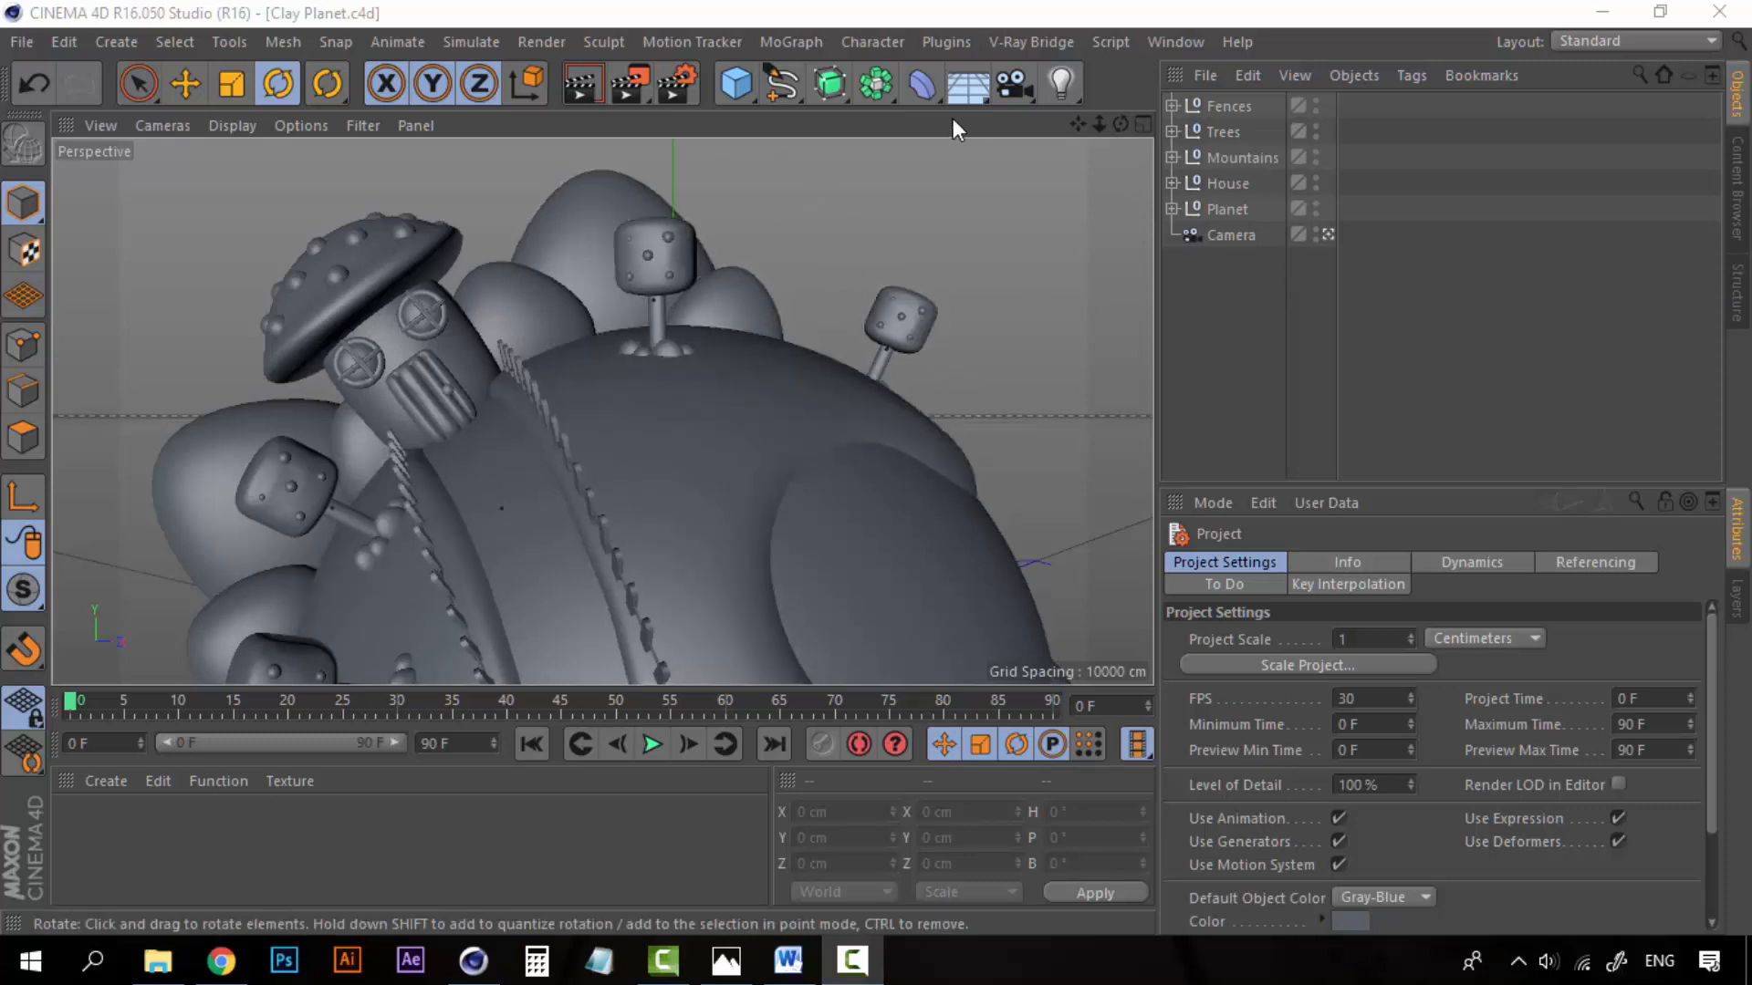
Step: Create a new scene and add a cube to it
{"action": "left_click", "coordinate": [22, 42]}
{"action": "left_click", "coordinate": [40, 81]}
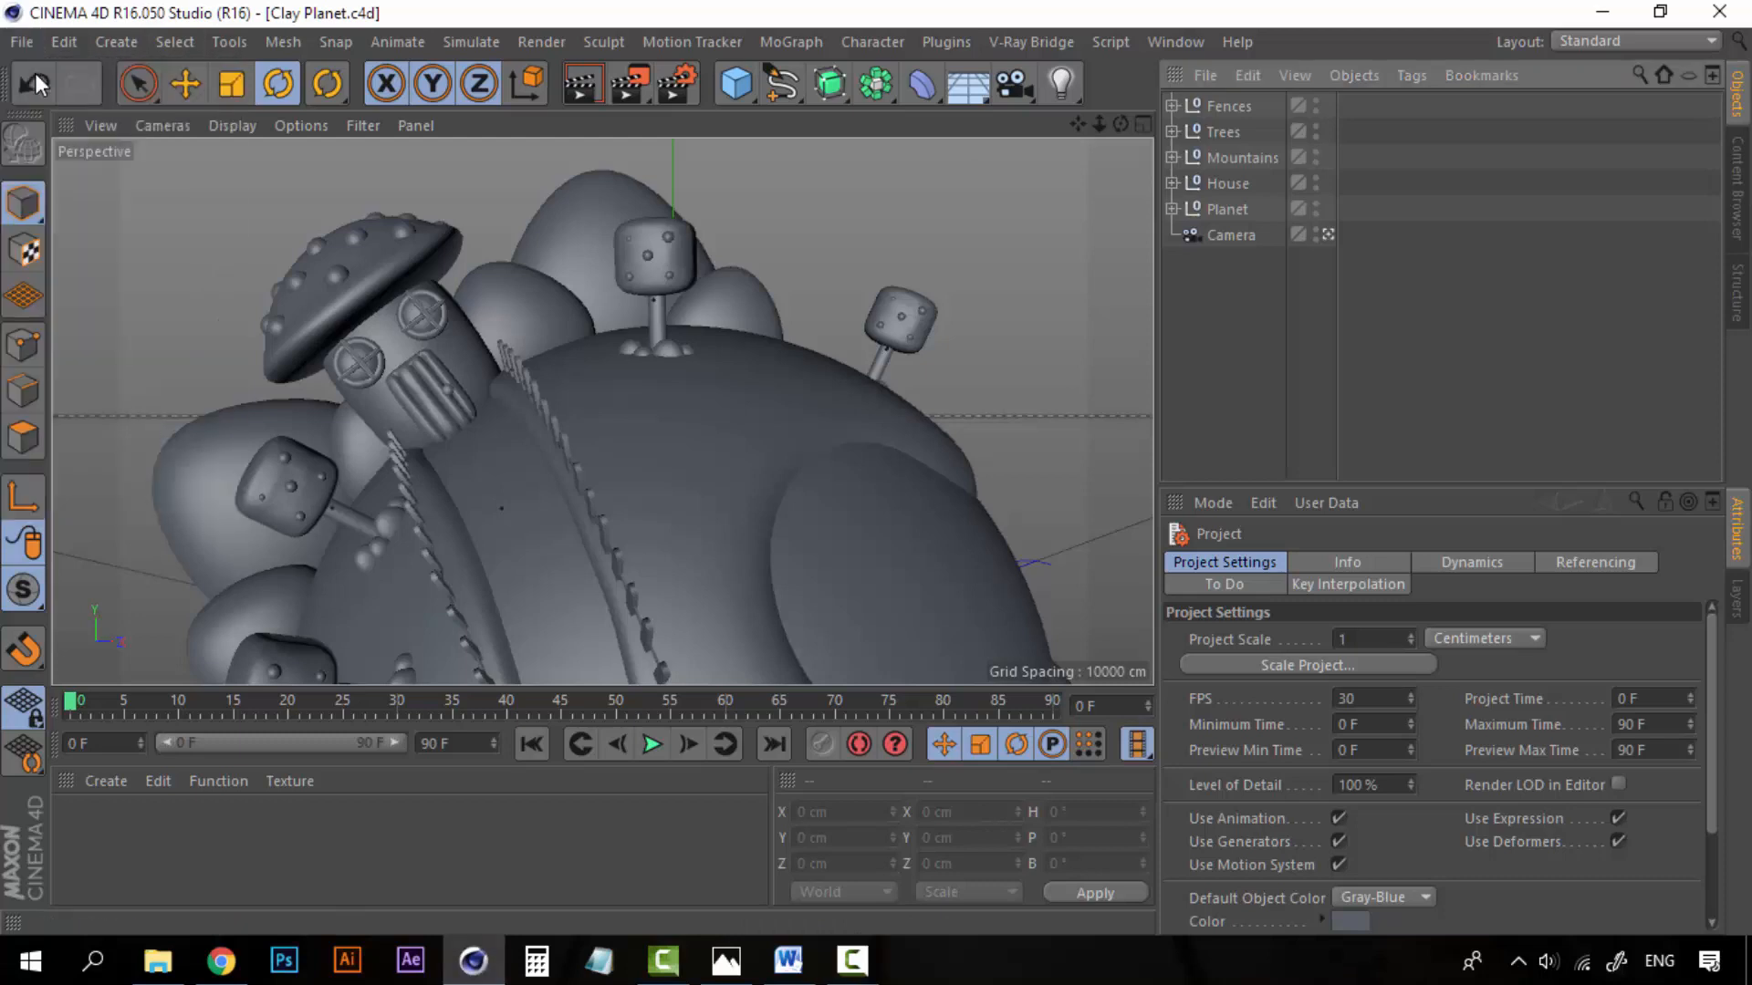
{"action": "left_click", "coordinate": [736, 84]}
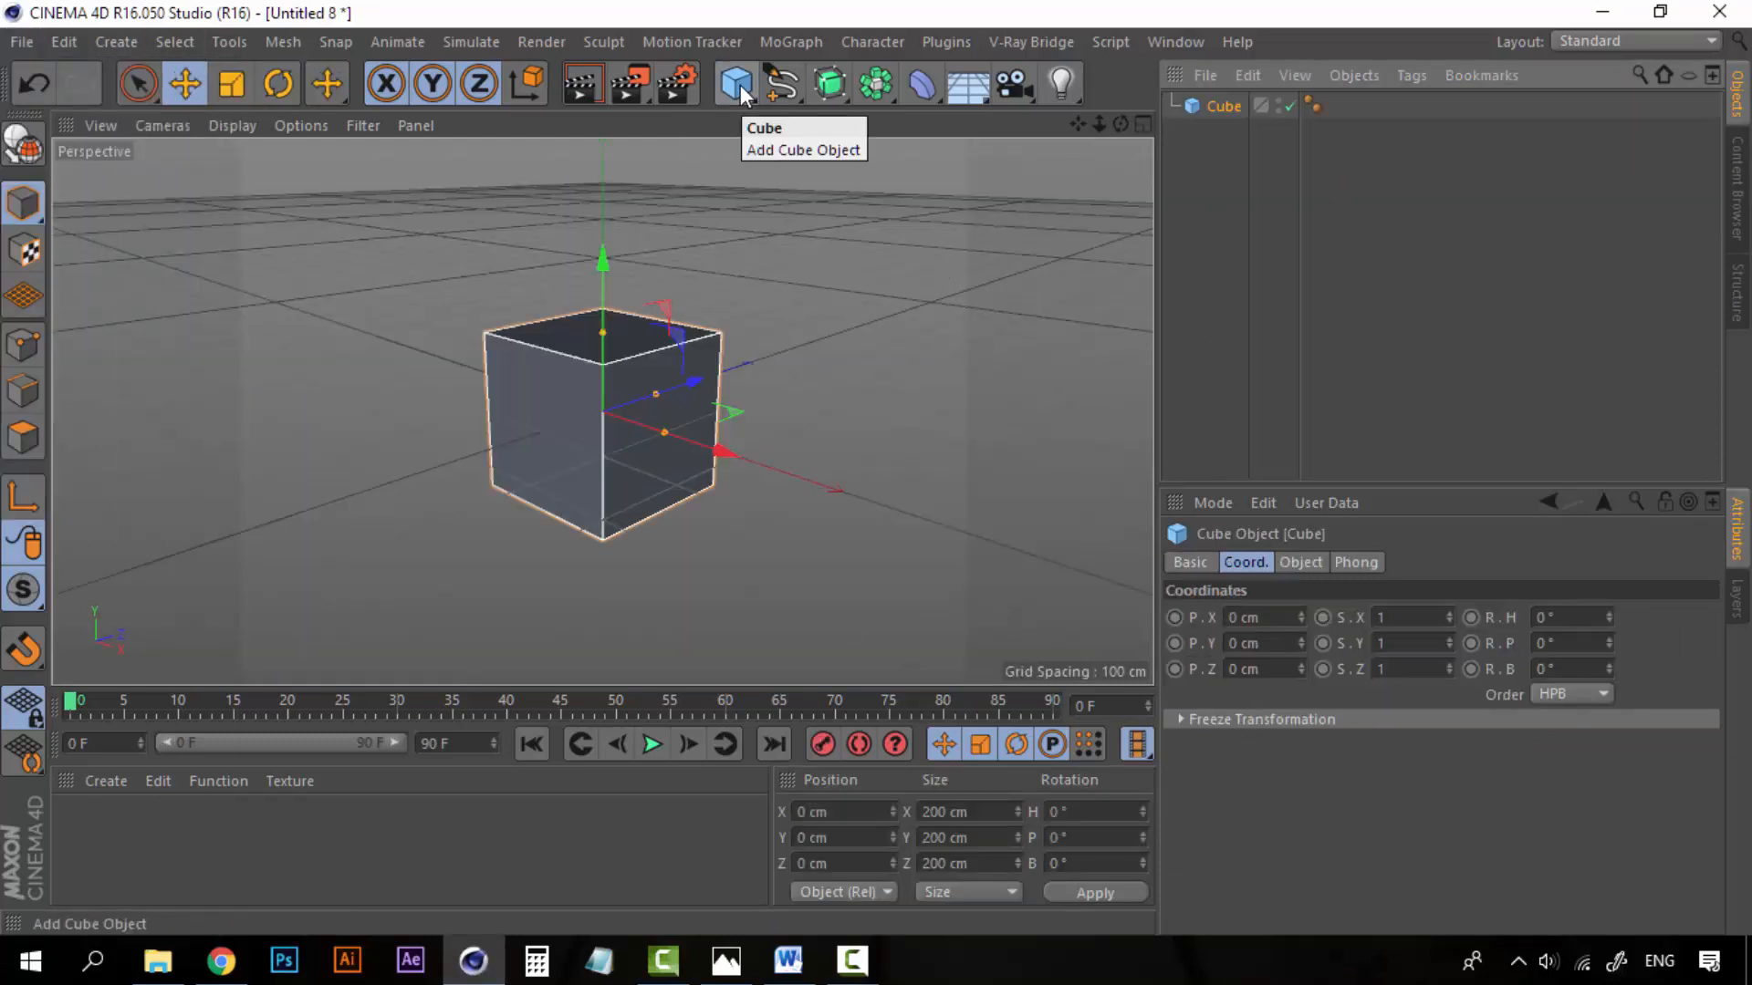
{"action": "left_click_drag", "start_coordinate": [550, 411], "coordinate": [660, 439], "text": "alt"}
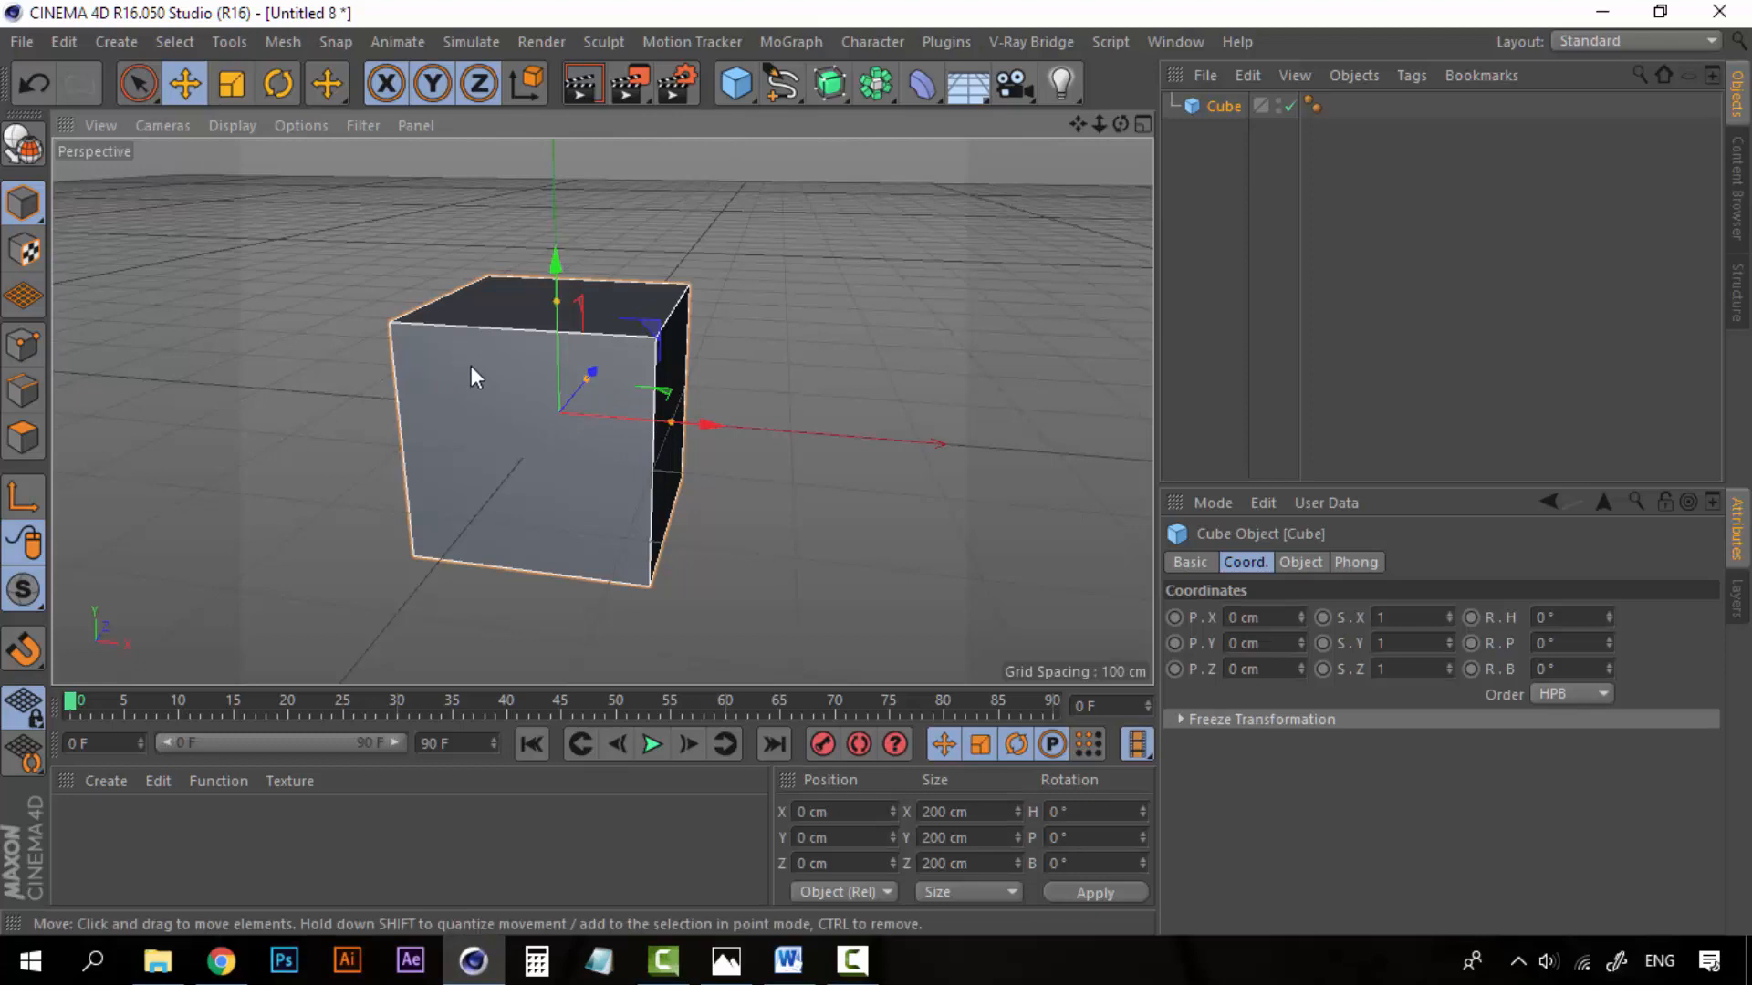
{"action": "left_click_drag", "start_coordinate": [470, 376], "coordinate": [704, 442], "text": "alt"}
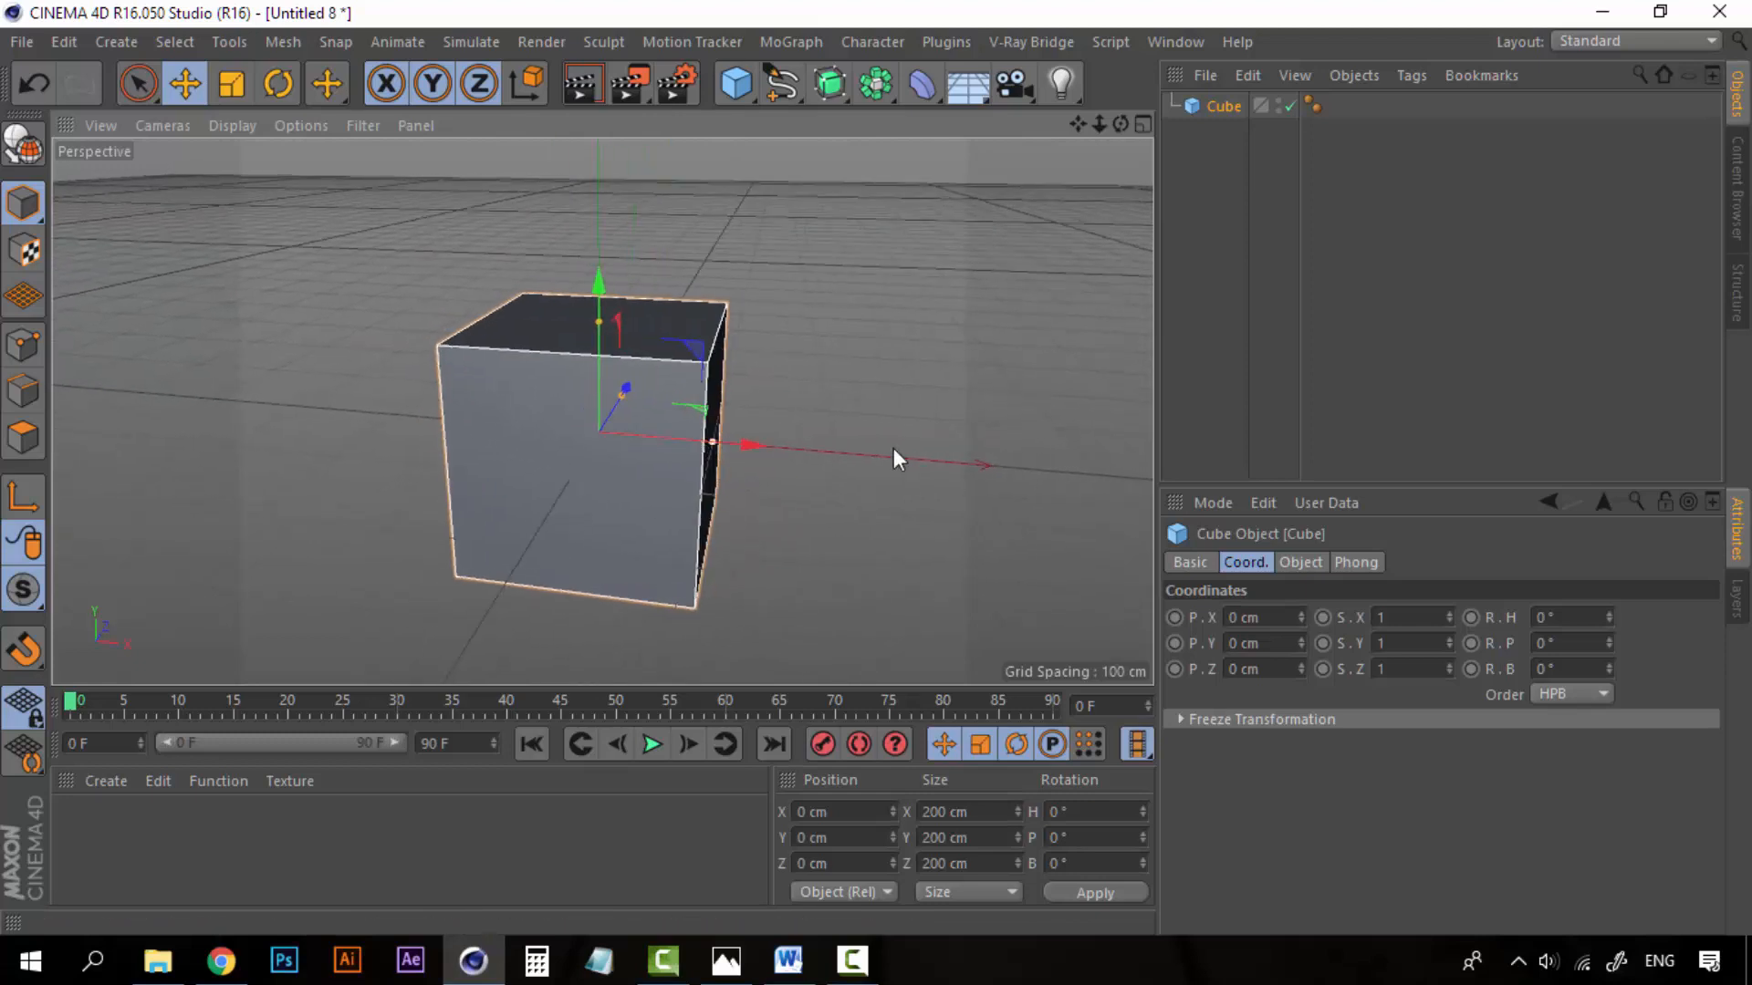
Step: Set the cube's X, Y and Z segments to 10 each
{"action": "left_click", "coordinate": [1212, 216]}
{"action": "left_click", "coordinate": [1219, 108]}
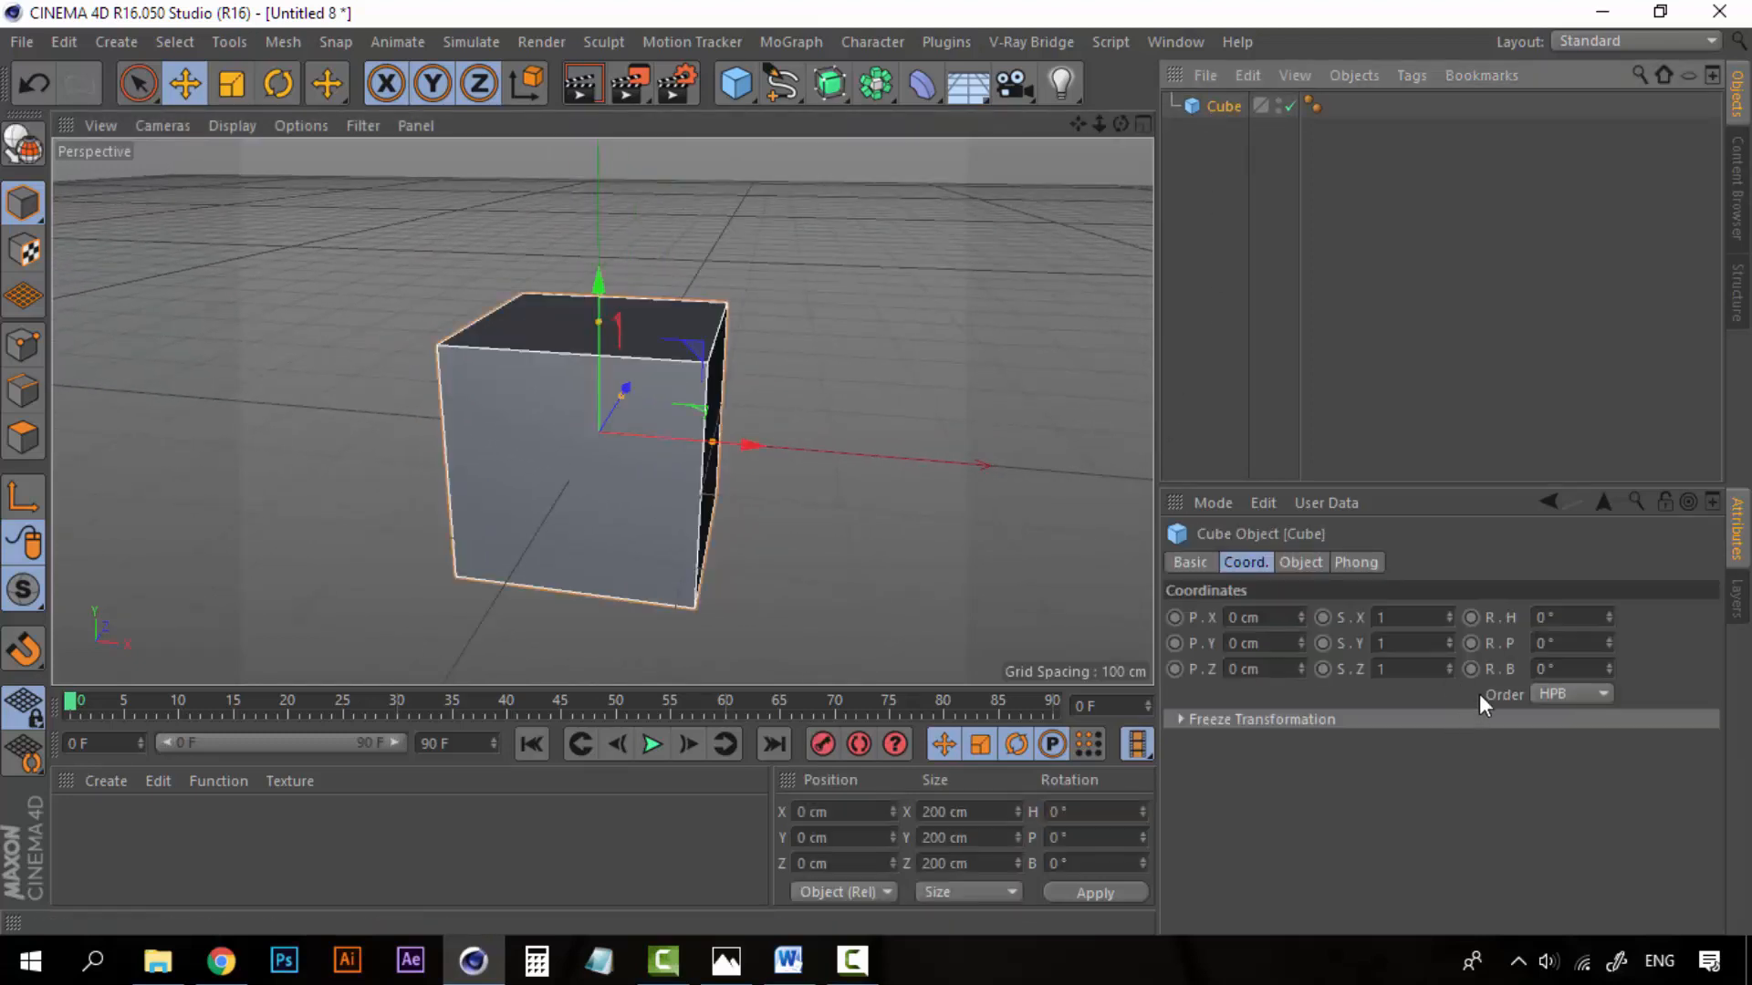
{"action": "left_click", "coordinate": [1299, 566]}
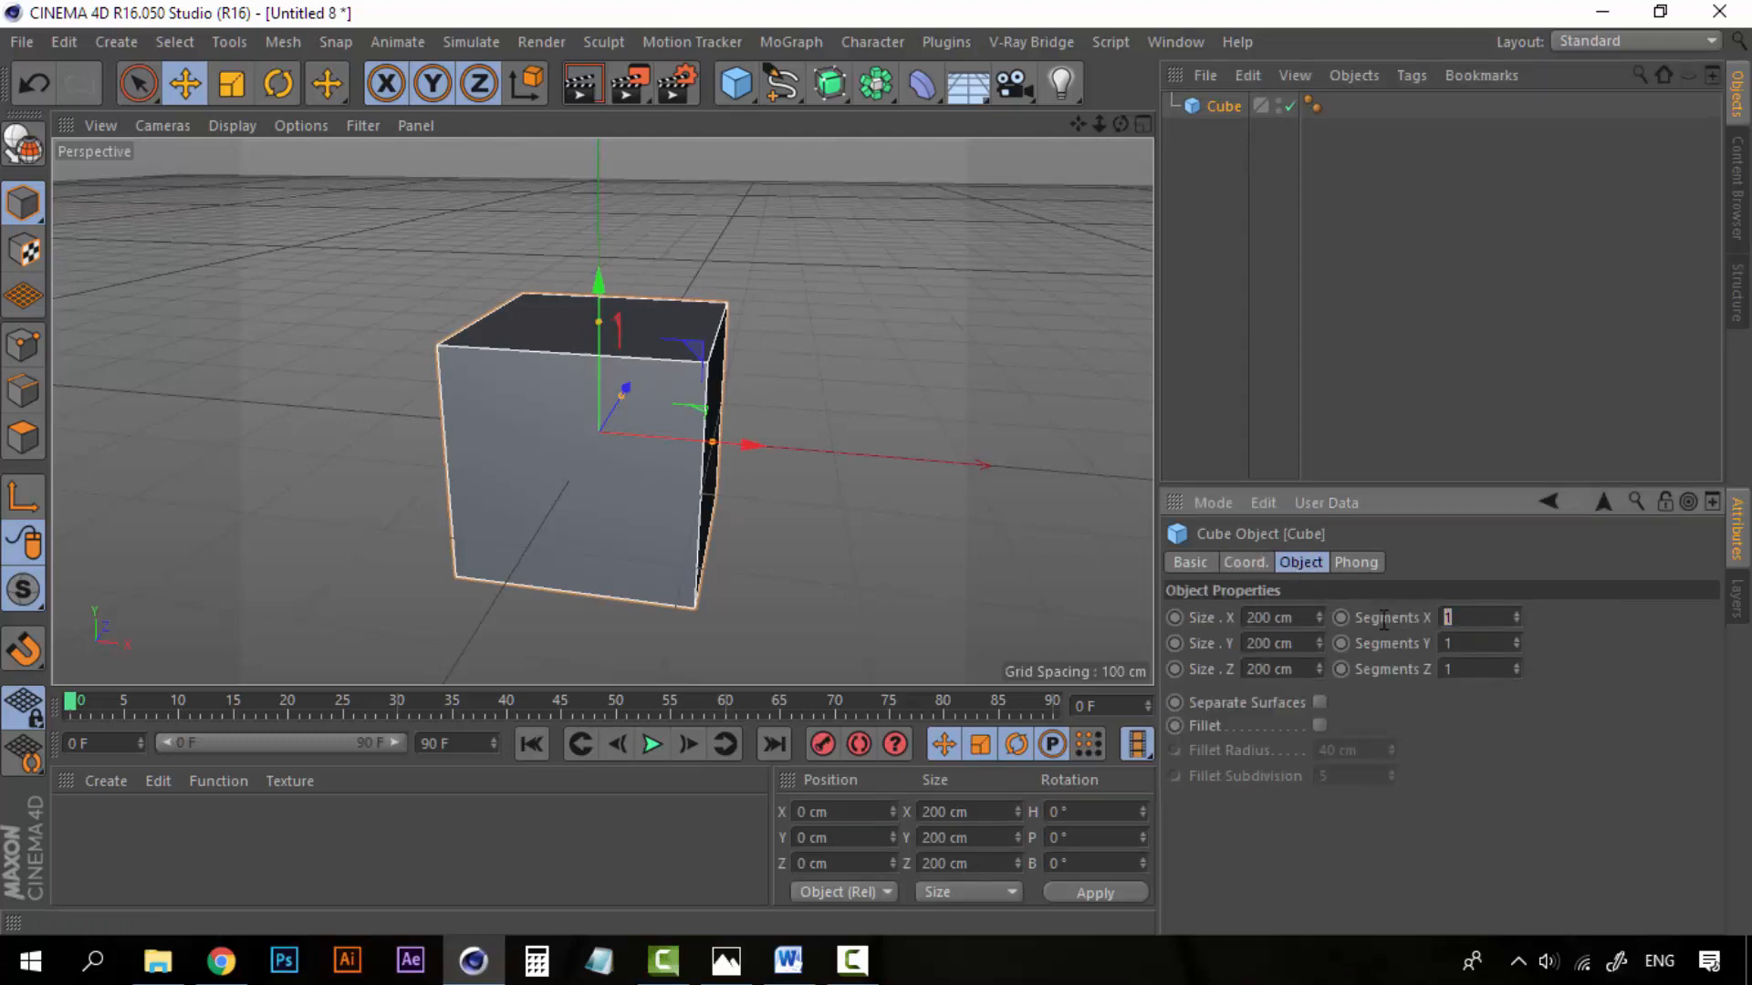
{"action": "left_click", "coordinate": [1481, 645]}
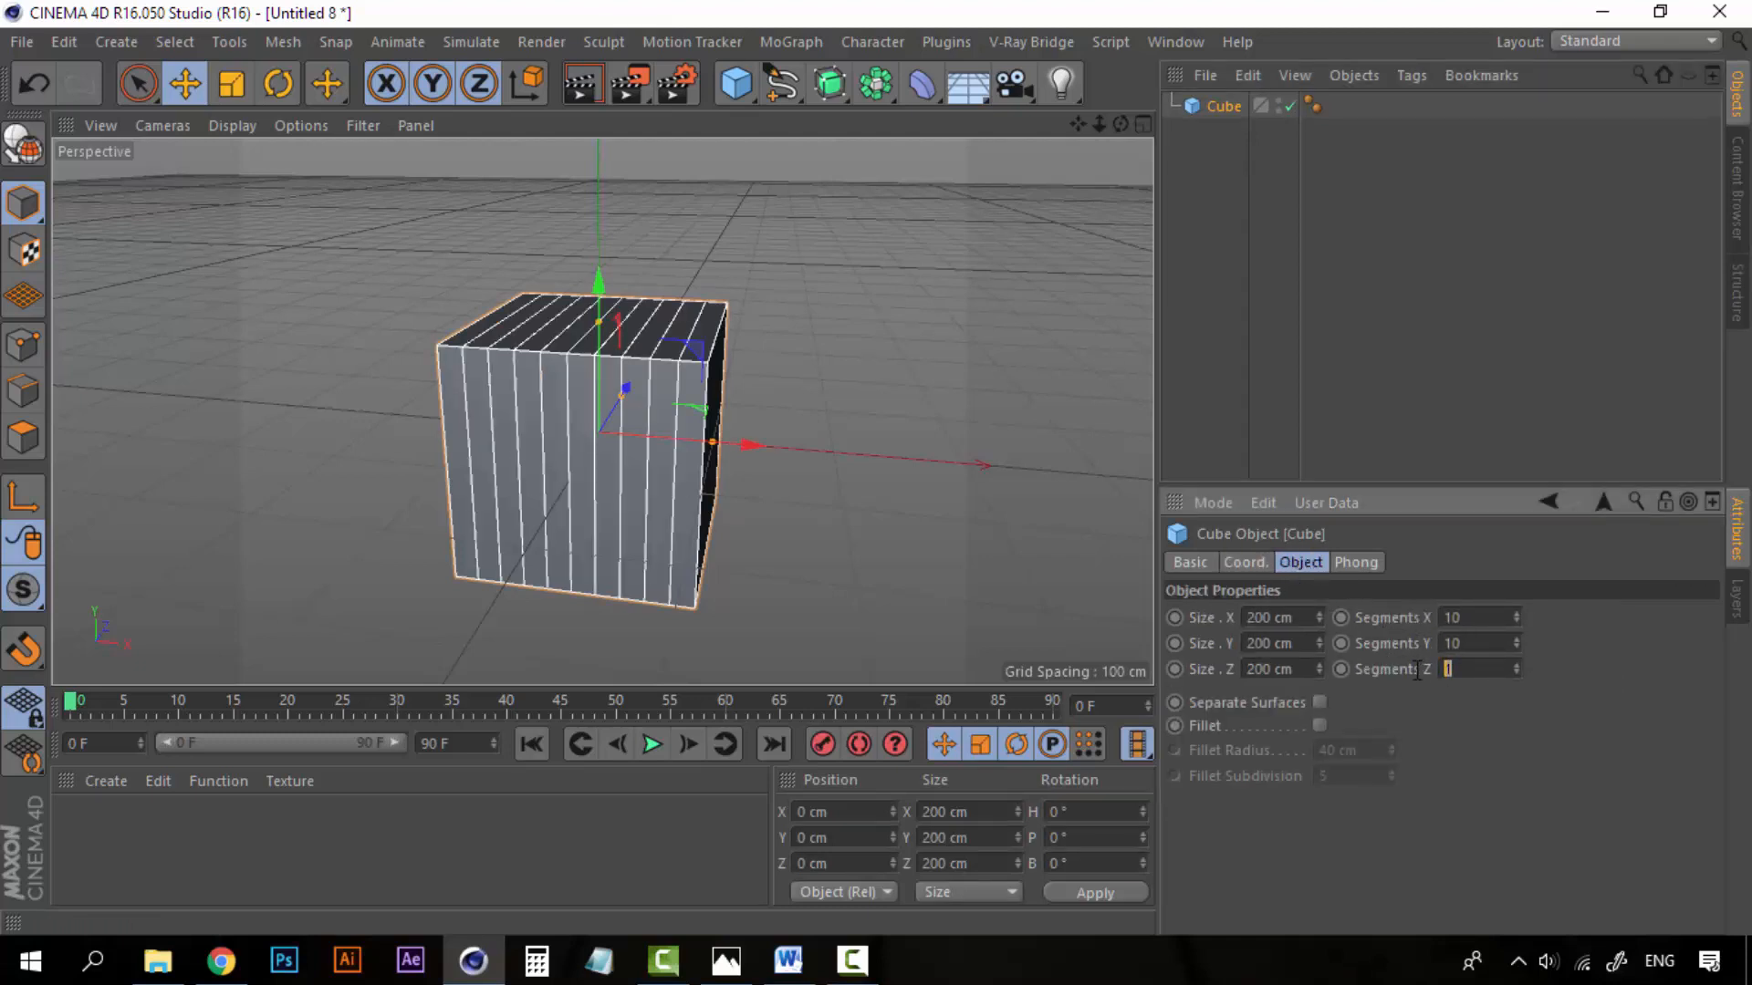
{"action": "type", "text": "10"}
{"action": "key", "text": "Return"}
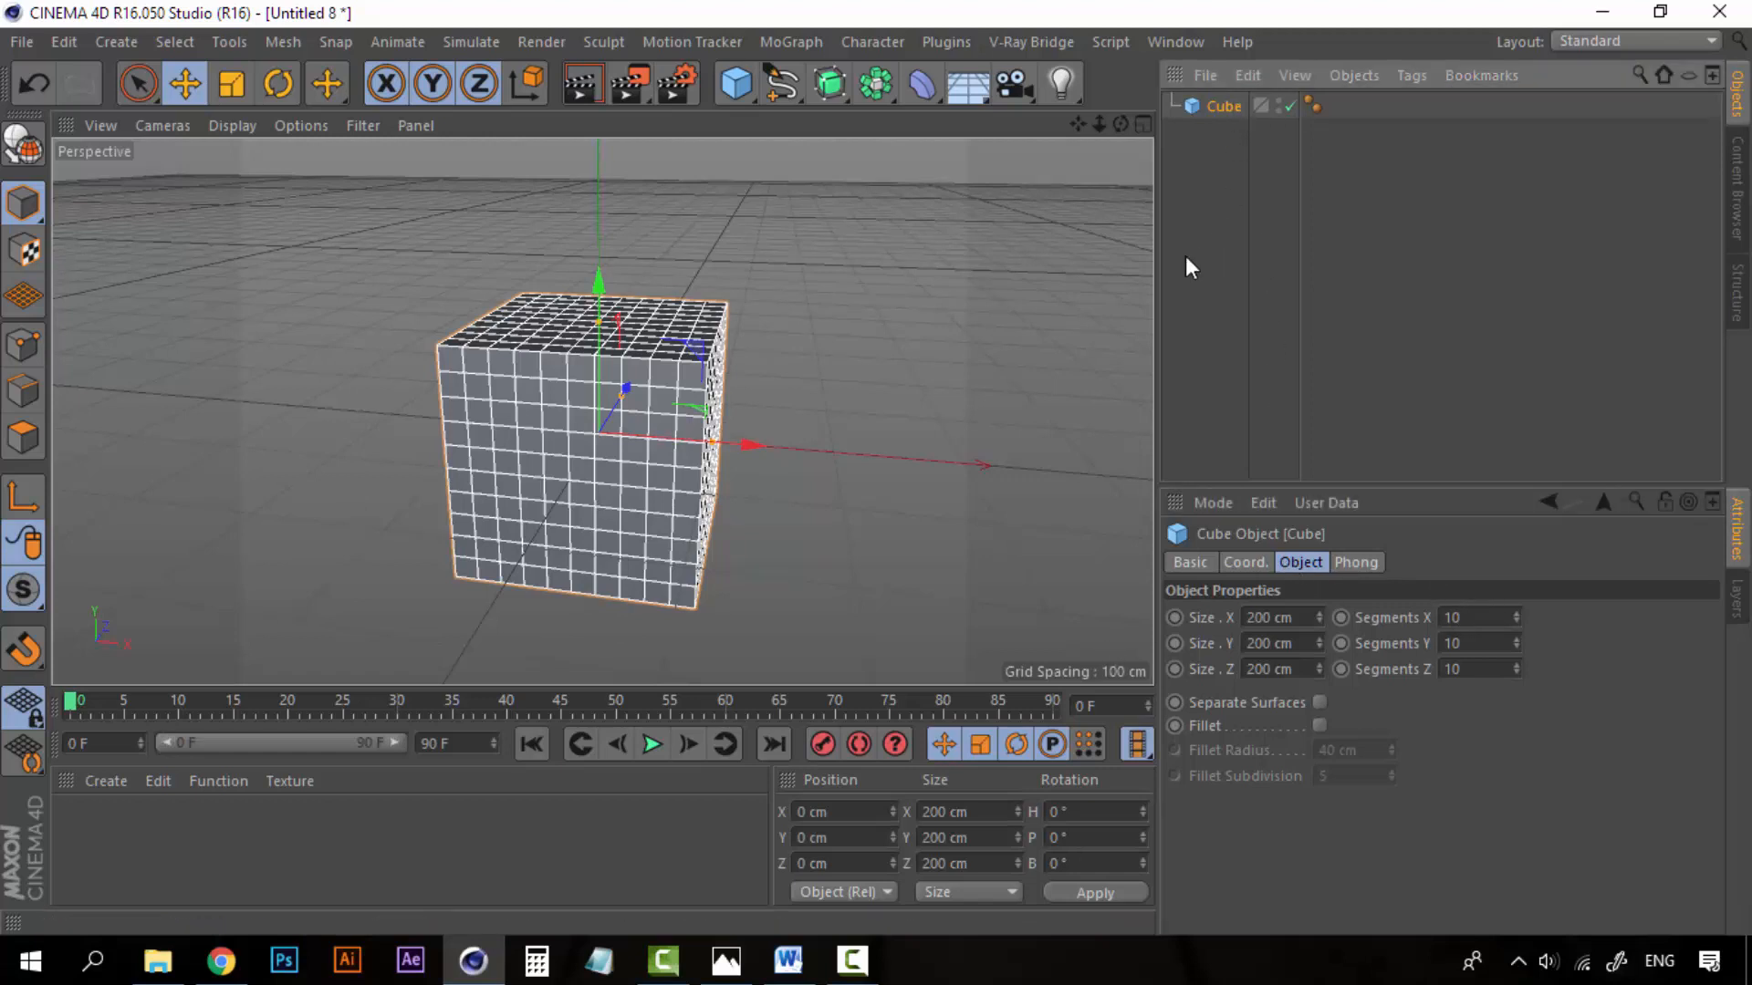
Step: Make the cube editable and select all polygons of its positive-X side face with Live Selection
{"action": "key", "text": "c"}
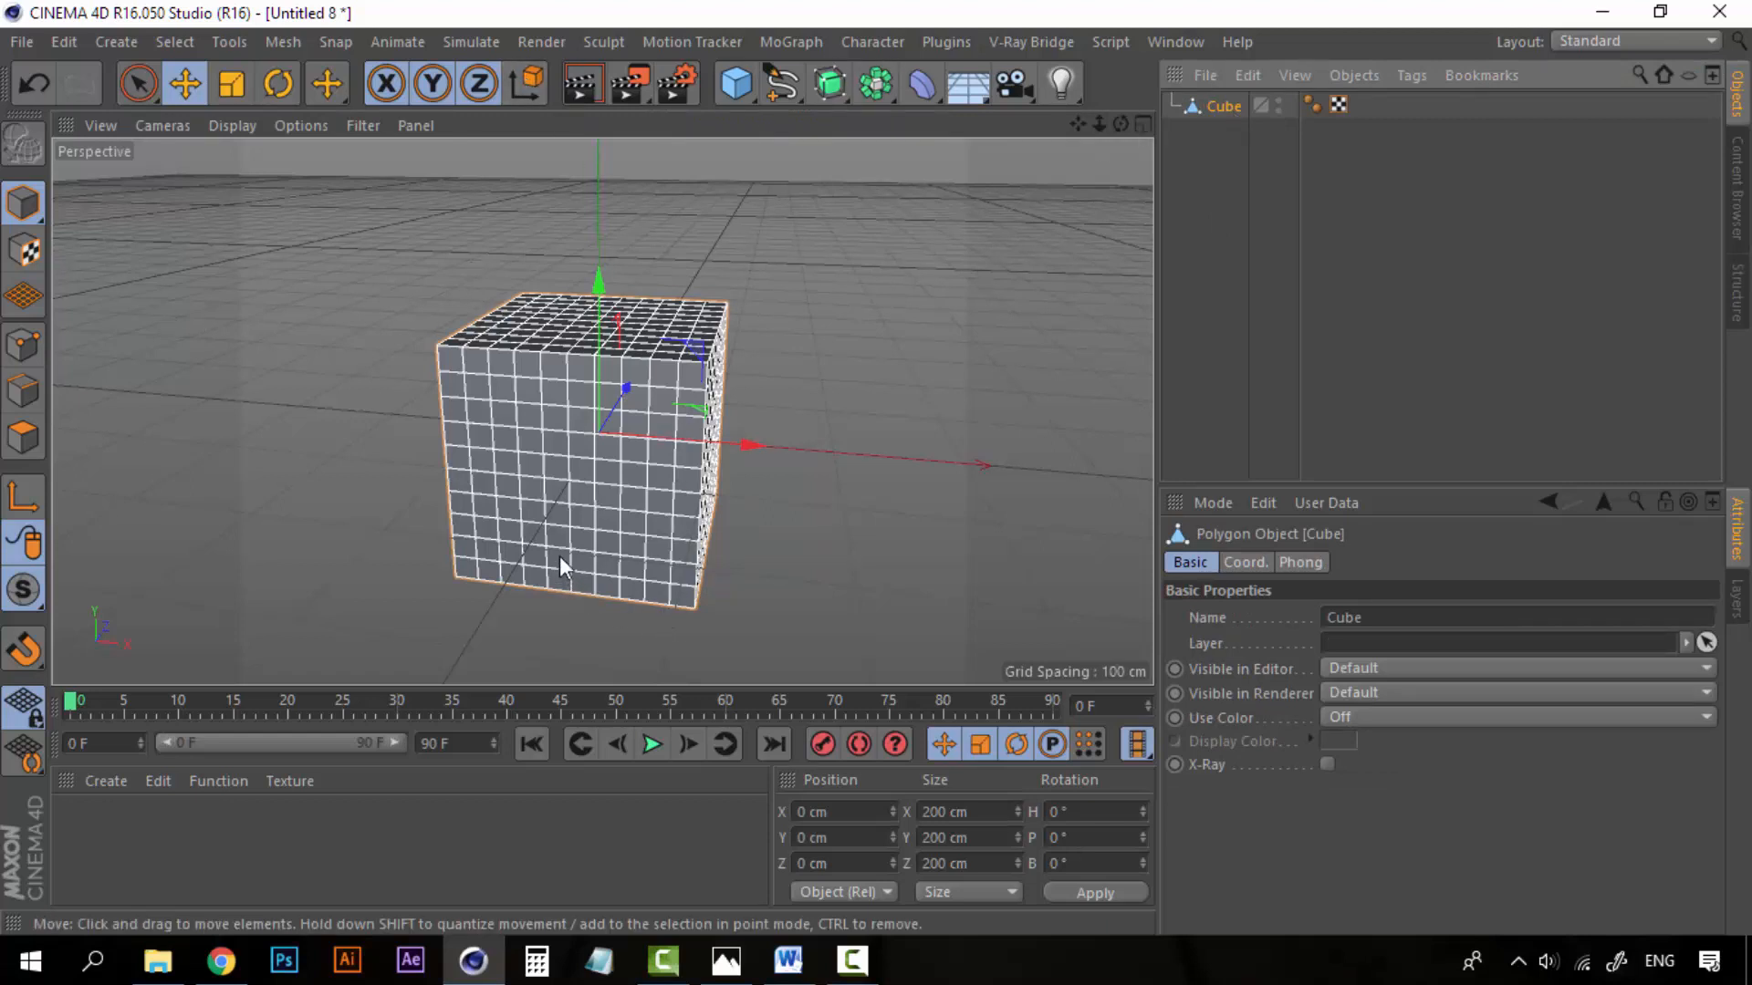
{"action": "left_click_drag", "start_coordinate": [645, 436], "coordinate": [725, 474], "text": "alt"}
{"action": "left_click_drag", "start_coordinate": [624, 365], "coordinate": [578, 571], "text": "alt"}
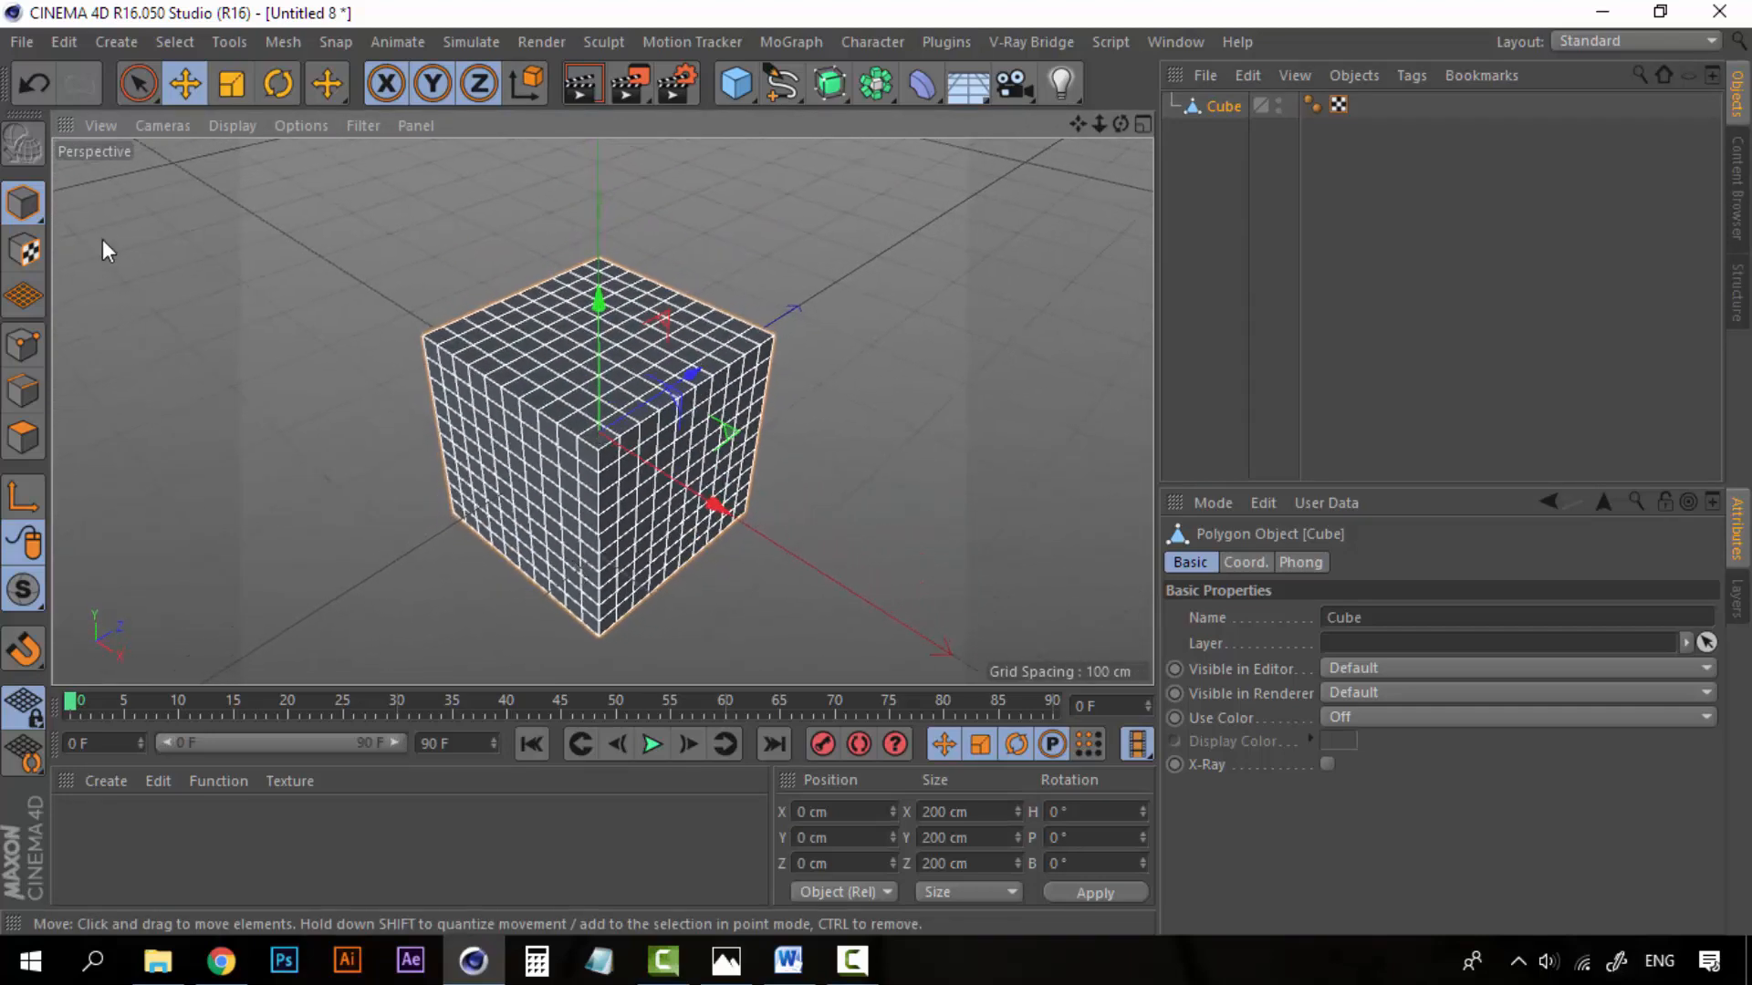
{"action": "left_click", "coordinate": [144, 85]}
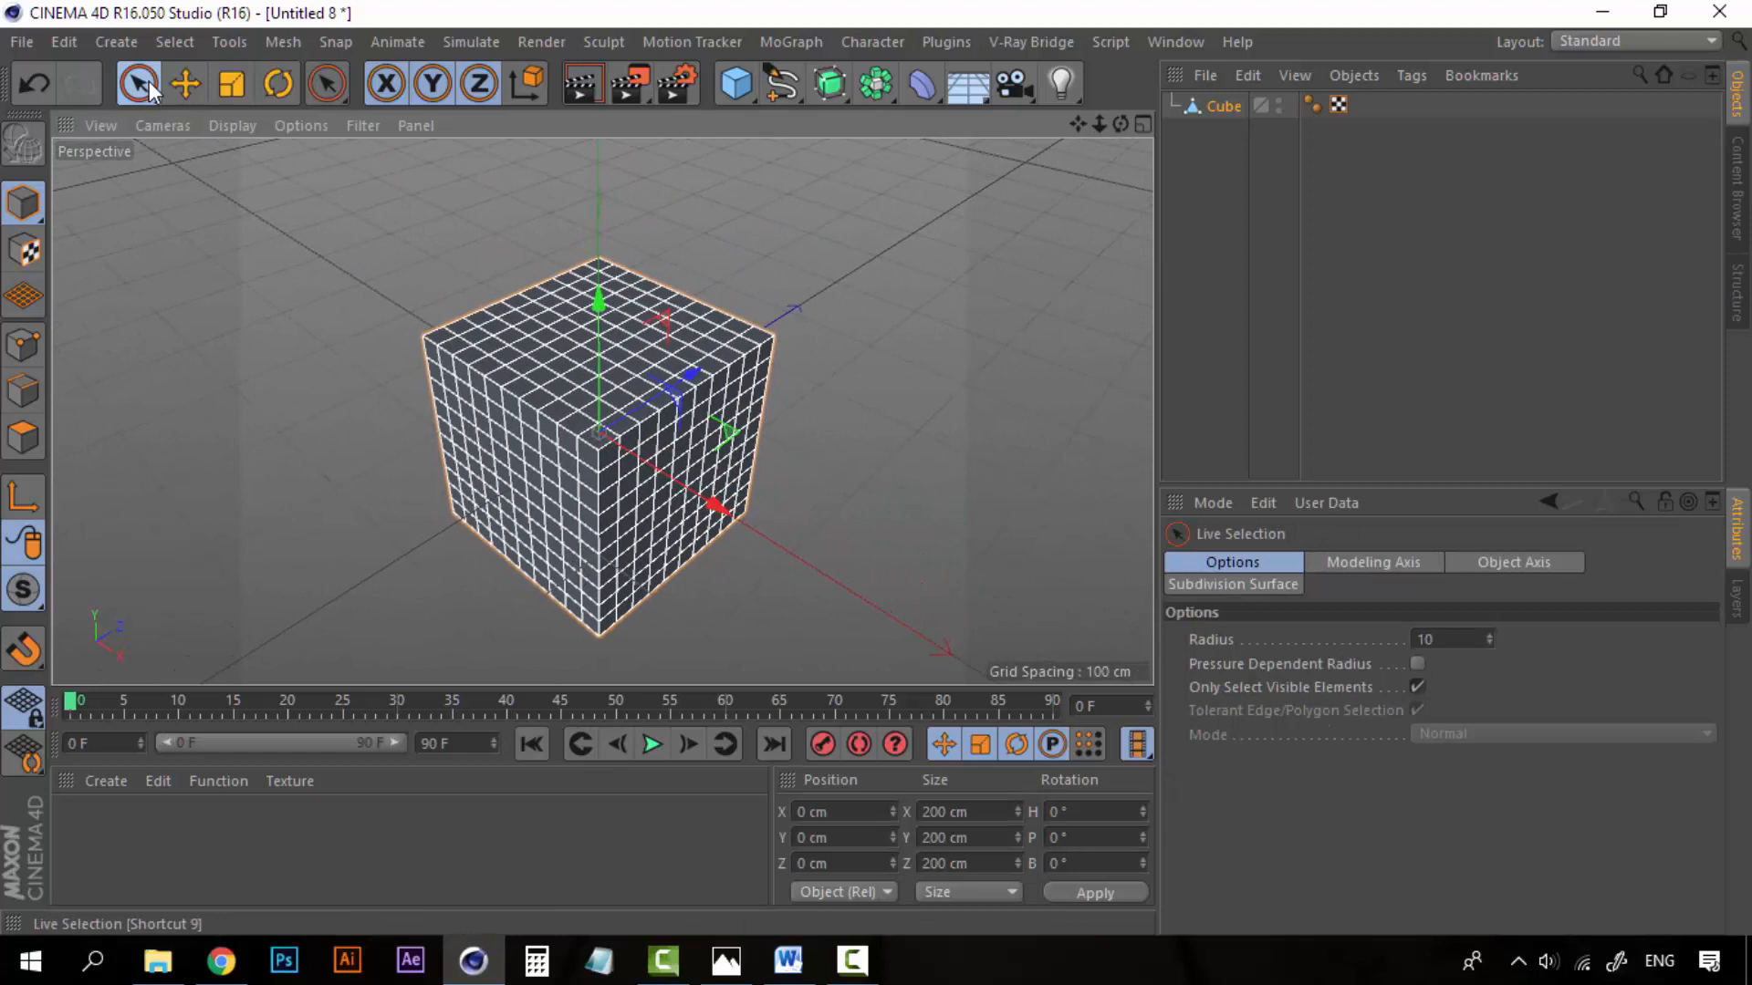
{"action": "left_click", "coordinate": [24, 440]}
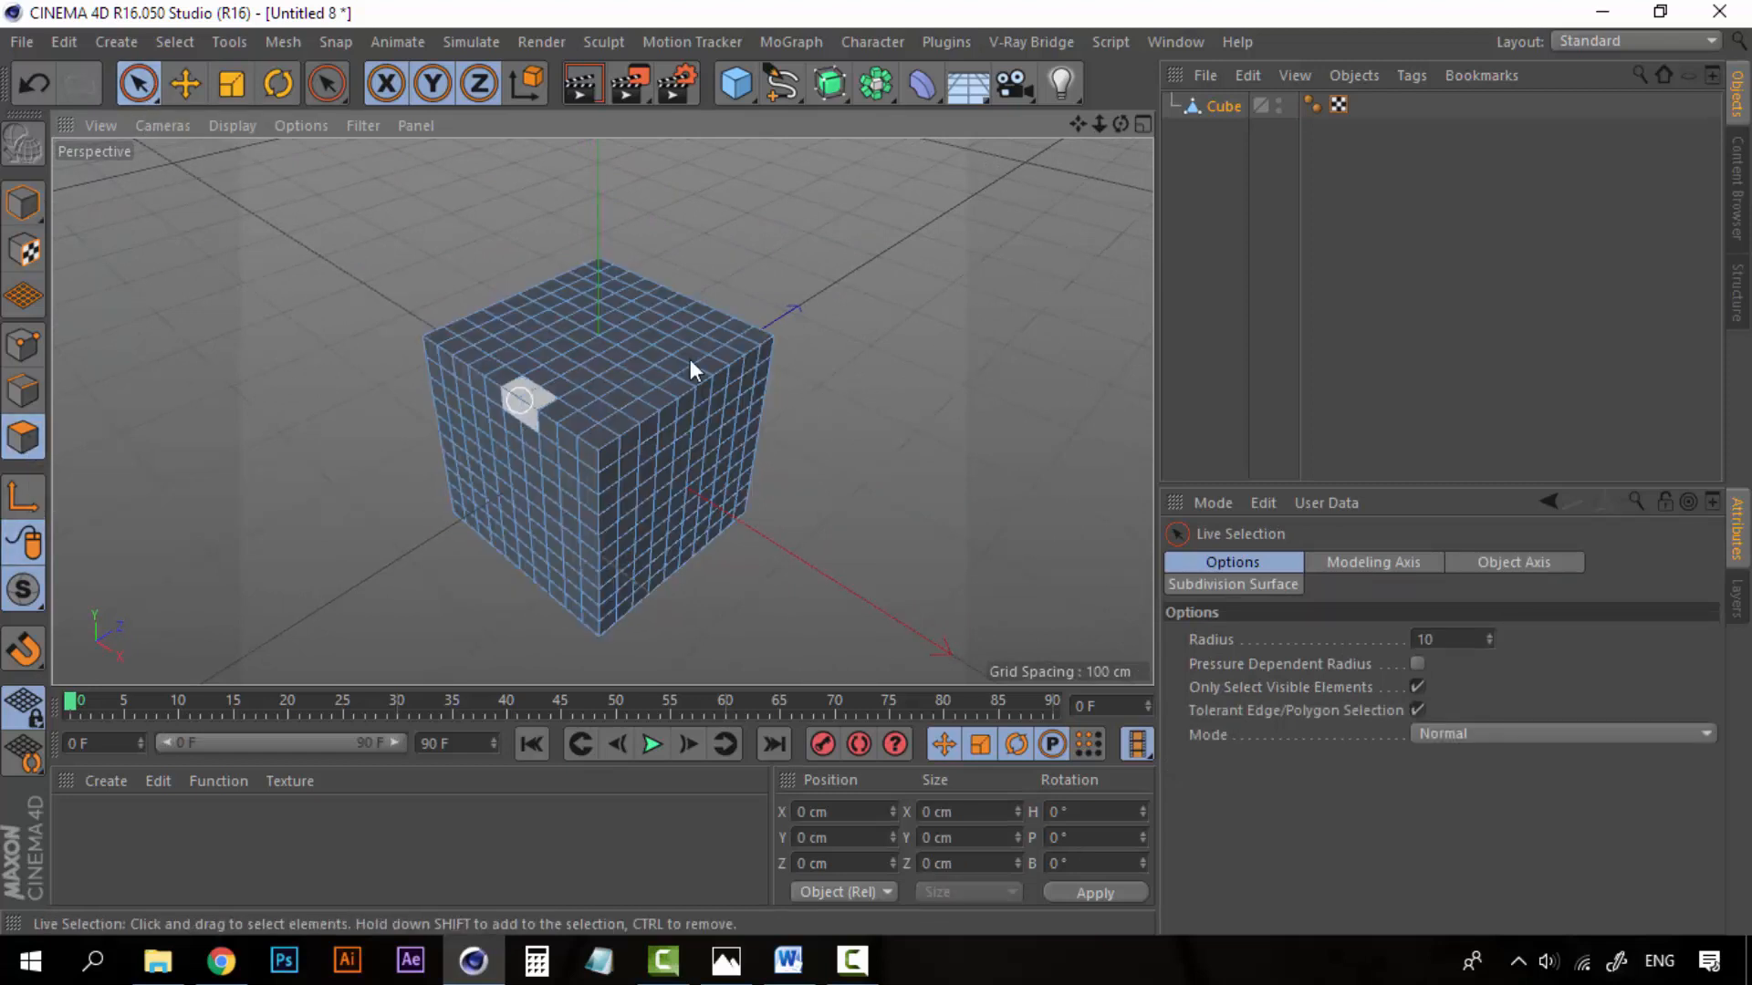
{"action": "mouse_move", "coordinate": [632, 512]}
{"action": "left_mouse_down", "text": "alt"}
{"action": "mouse_move", "coordinate": [569, 363]}
{"action": "mouse_move", "coordinate": [525, 337]}
{"action": "mouse_move", "coordinate": [616, 326]}
{"action": "left_mouse_up", "text": "alt"}
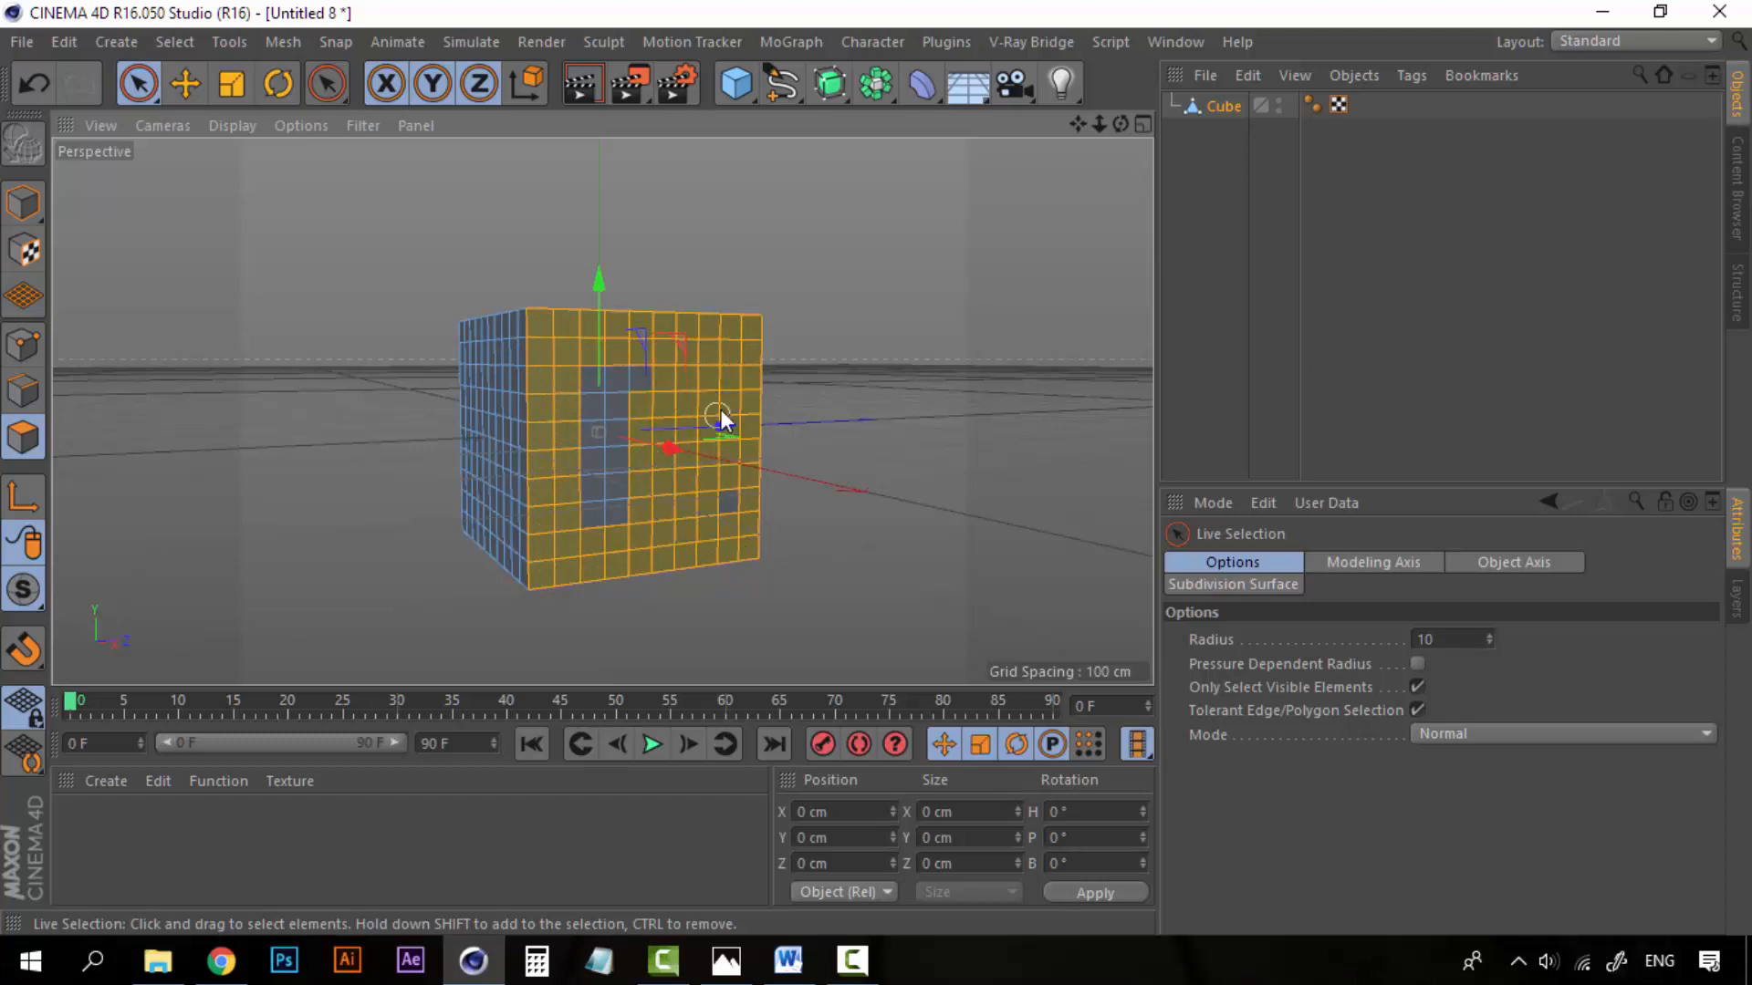
{"action": "left_click_drag", "start_coordinate": [685, 511], "coordinate": [602, 354], "text": "shift"}
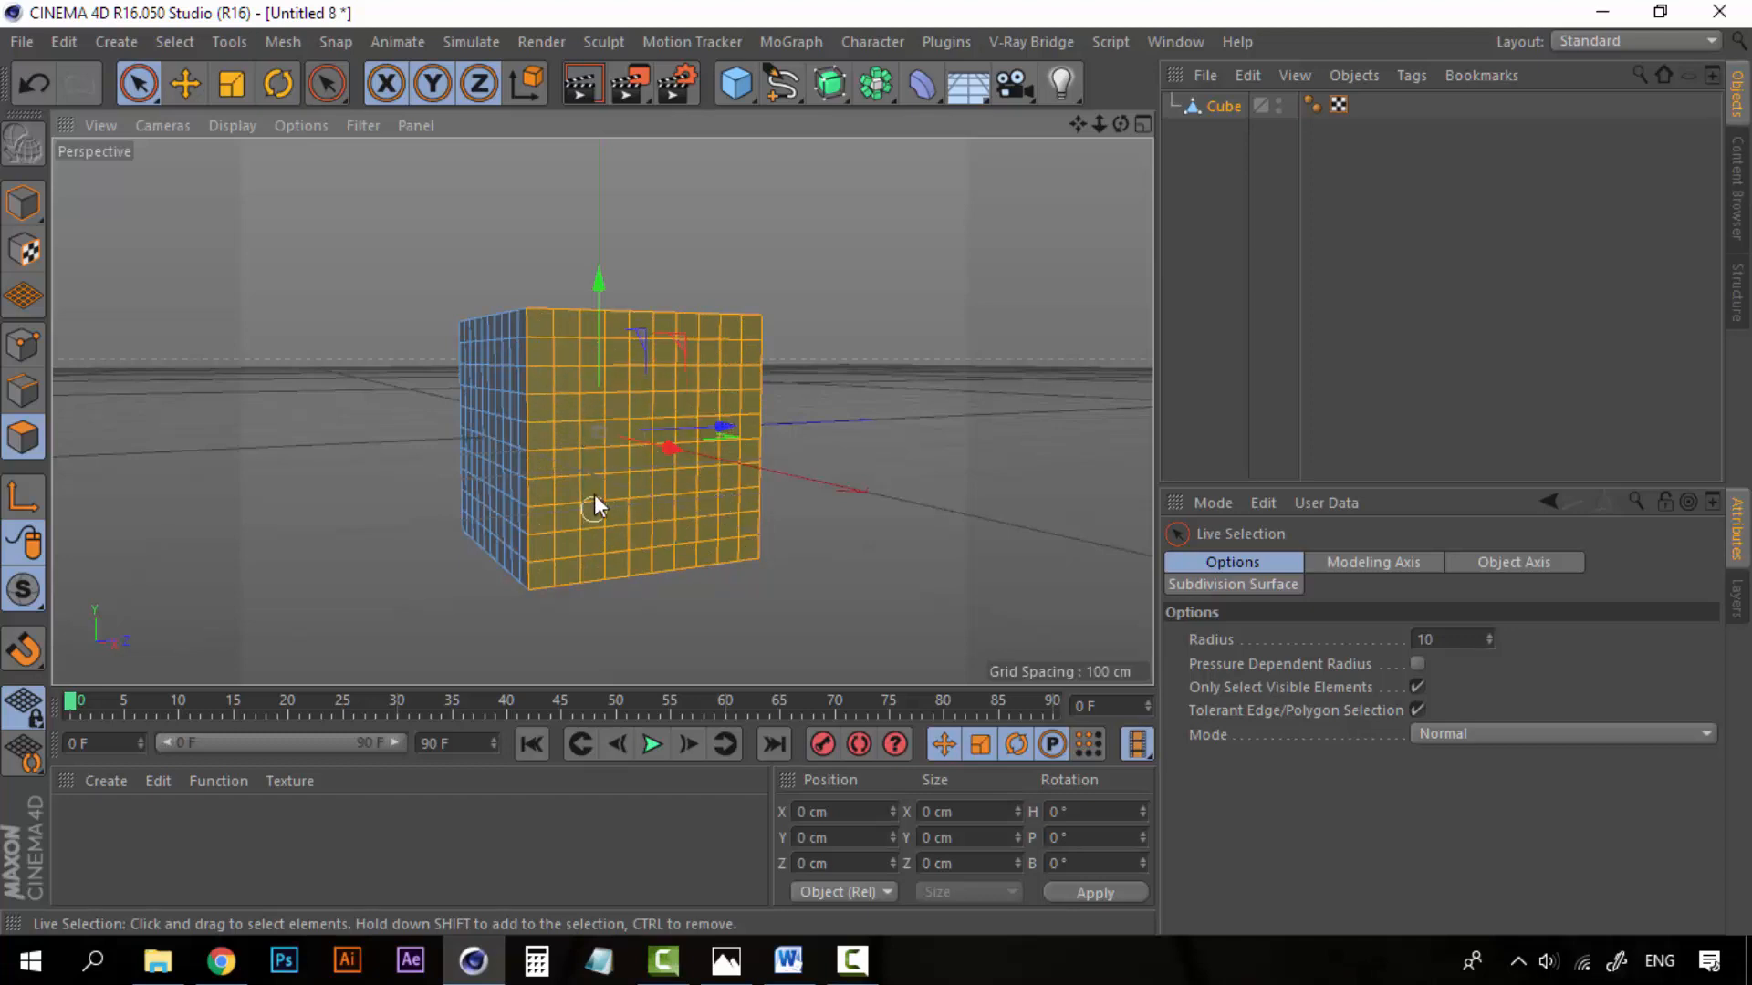
Step: Rotate the selected positive-X face about the Z axis so its top tilts inward, spanning about 36.5 cm in X, and deselect the cube
{"action": "left_click_drag", "start_coordinate": [501, 417], "coordinate": [810, 468], "text": "alt"}
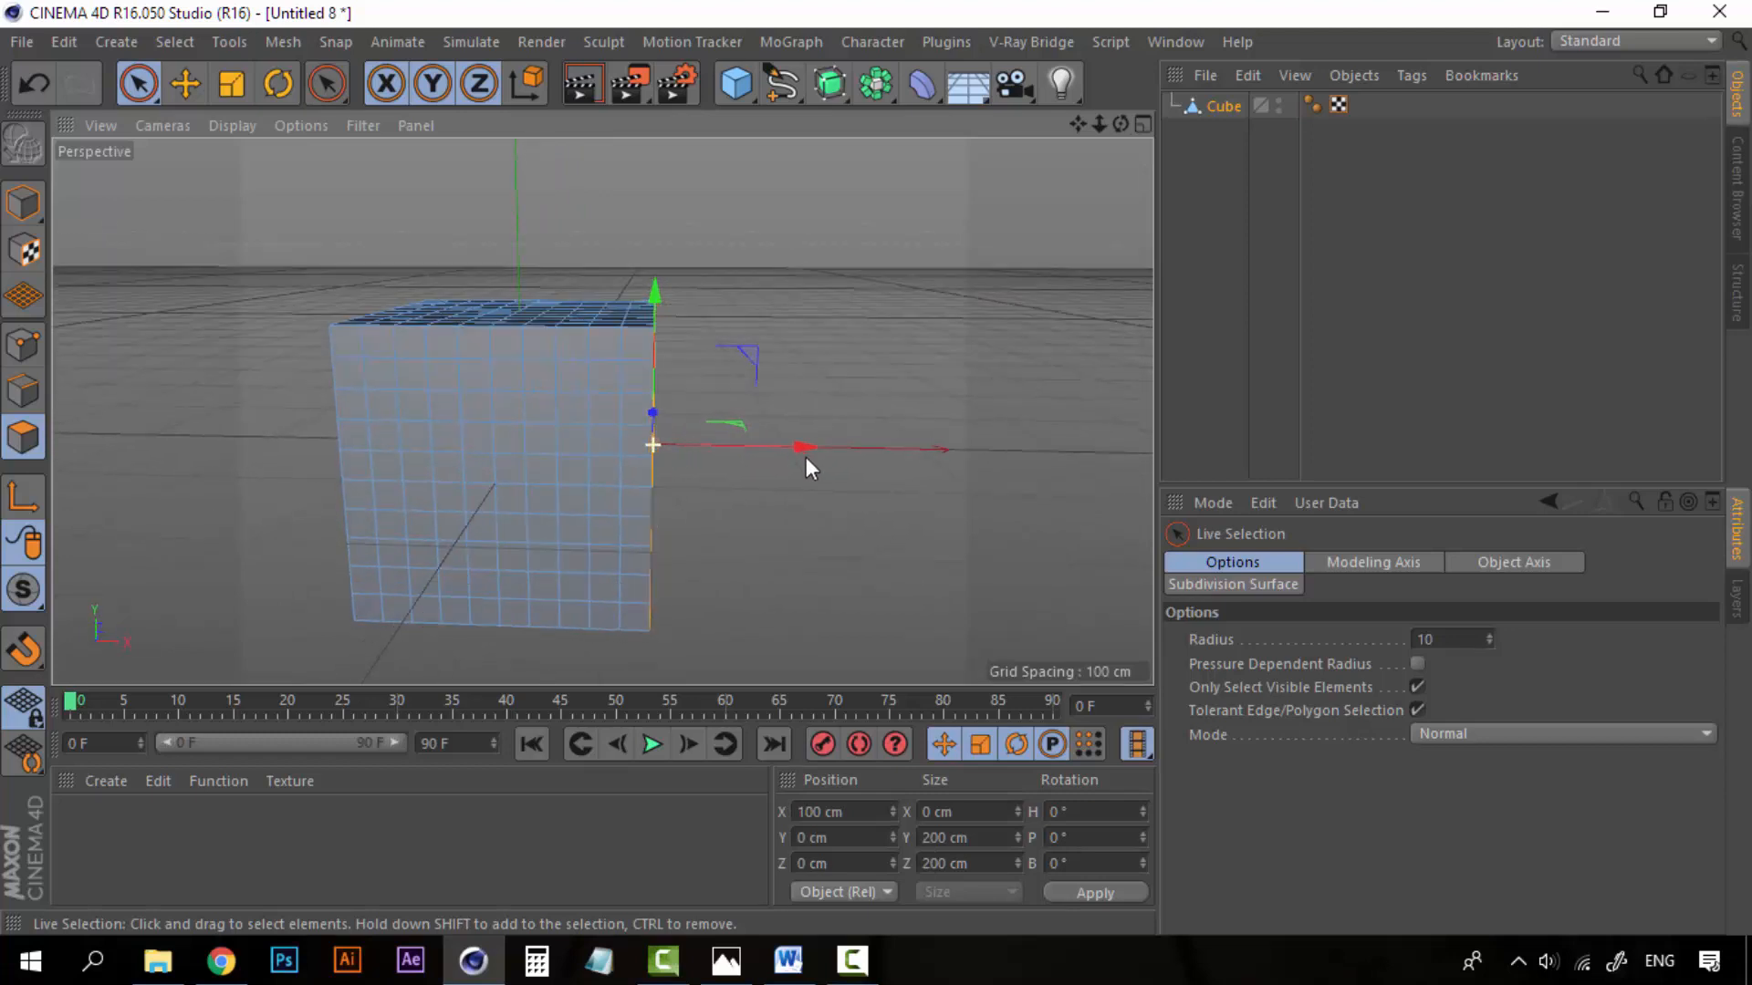
{"action": "left_click", "coordinate": [279, 83]}
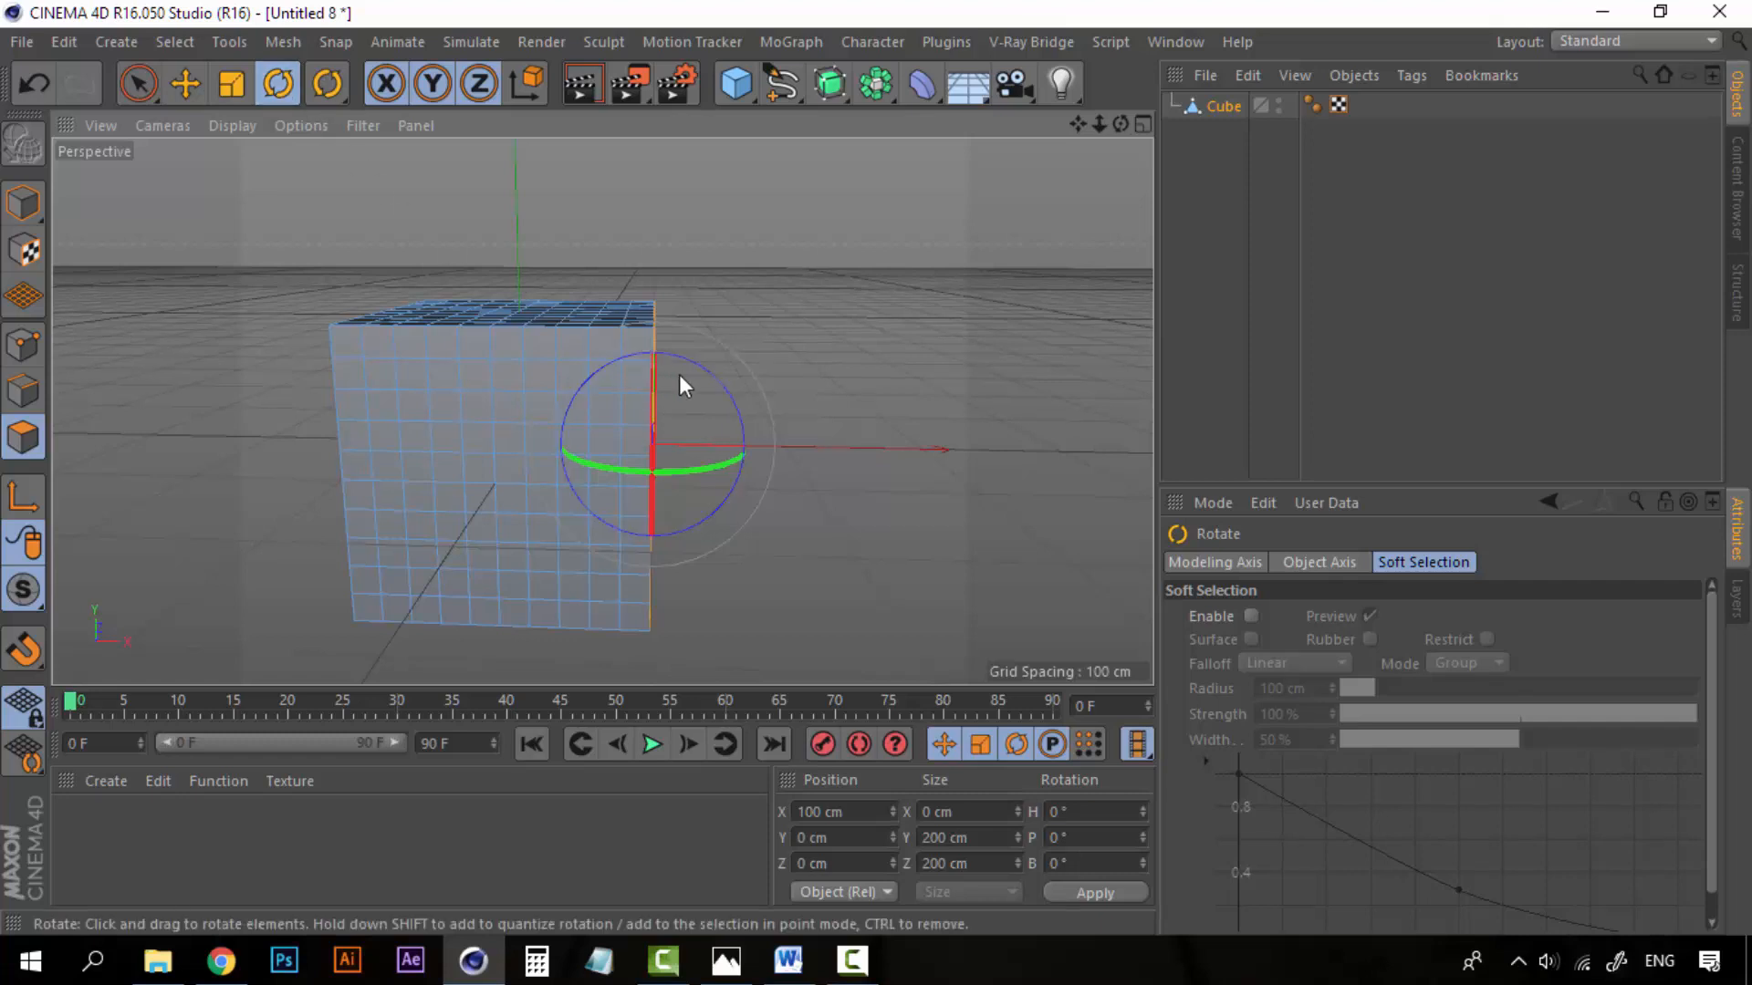
{"action": "left_click_drag", "start_coordinate": [714, 375], "coordinate": [696, 379]}
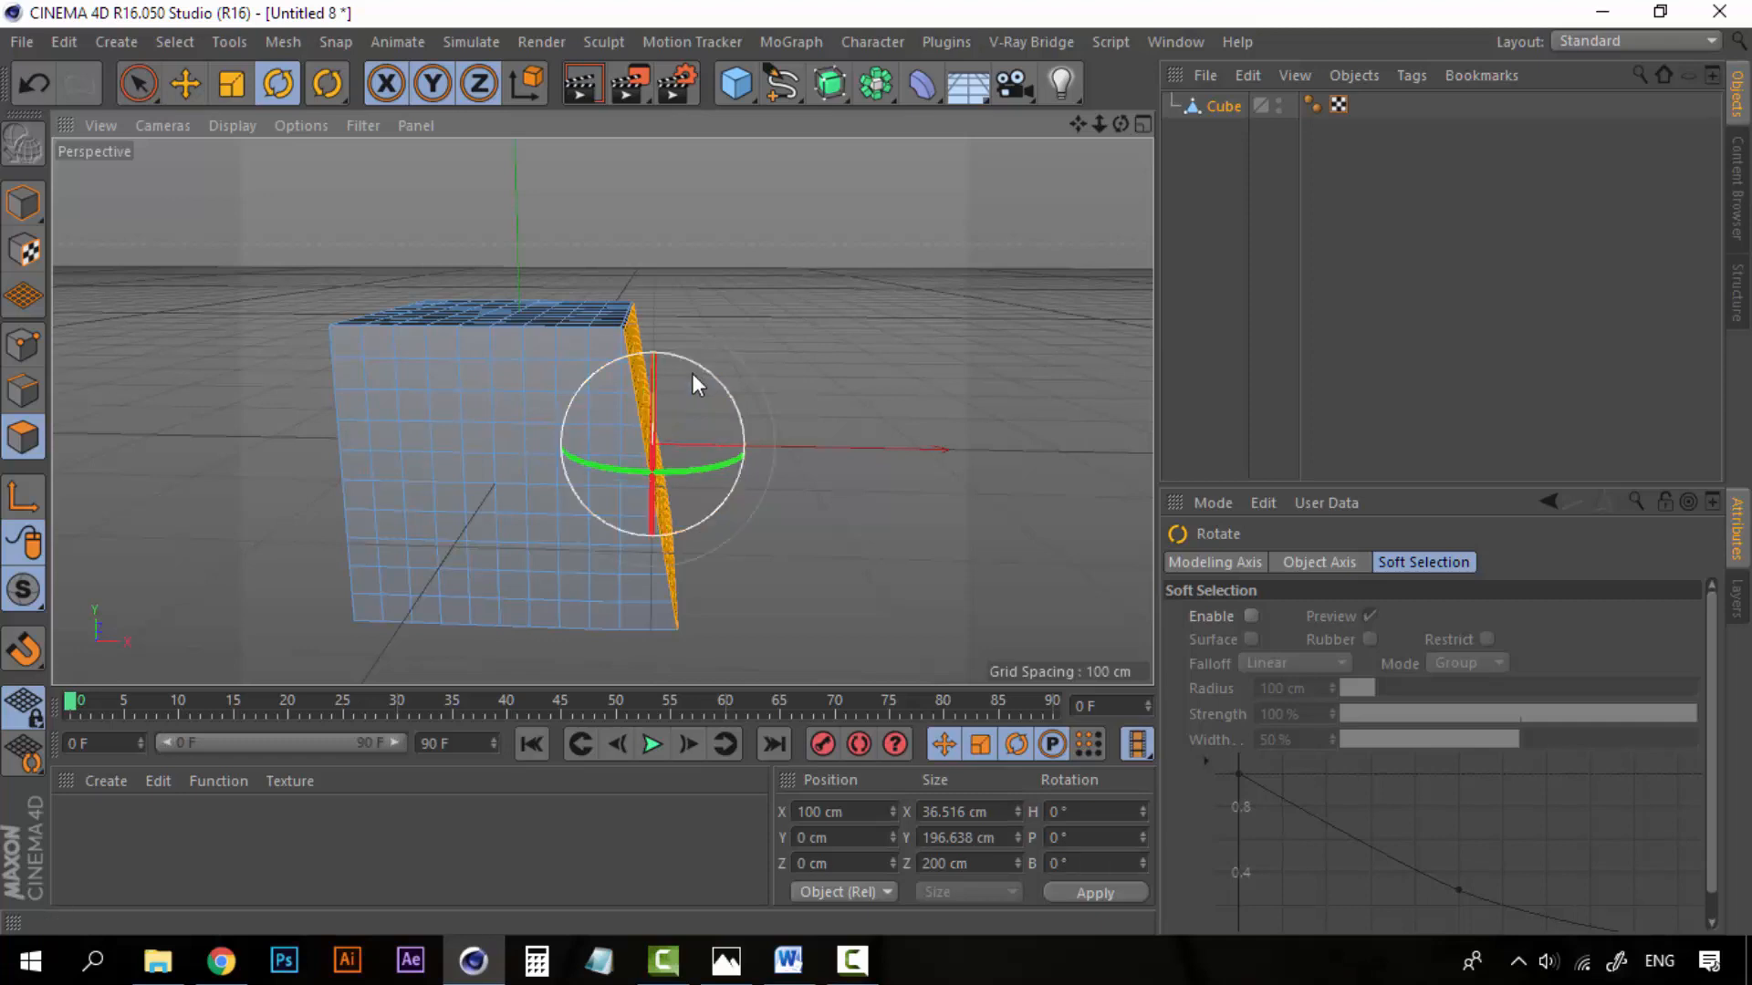
{"action": "left_click", "coordinate": [1186, 257]}
{"action": "left_click_drag", "start_coordinate": [741, 482], "coordinate": [651, 417], "text": "alt"}
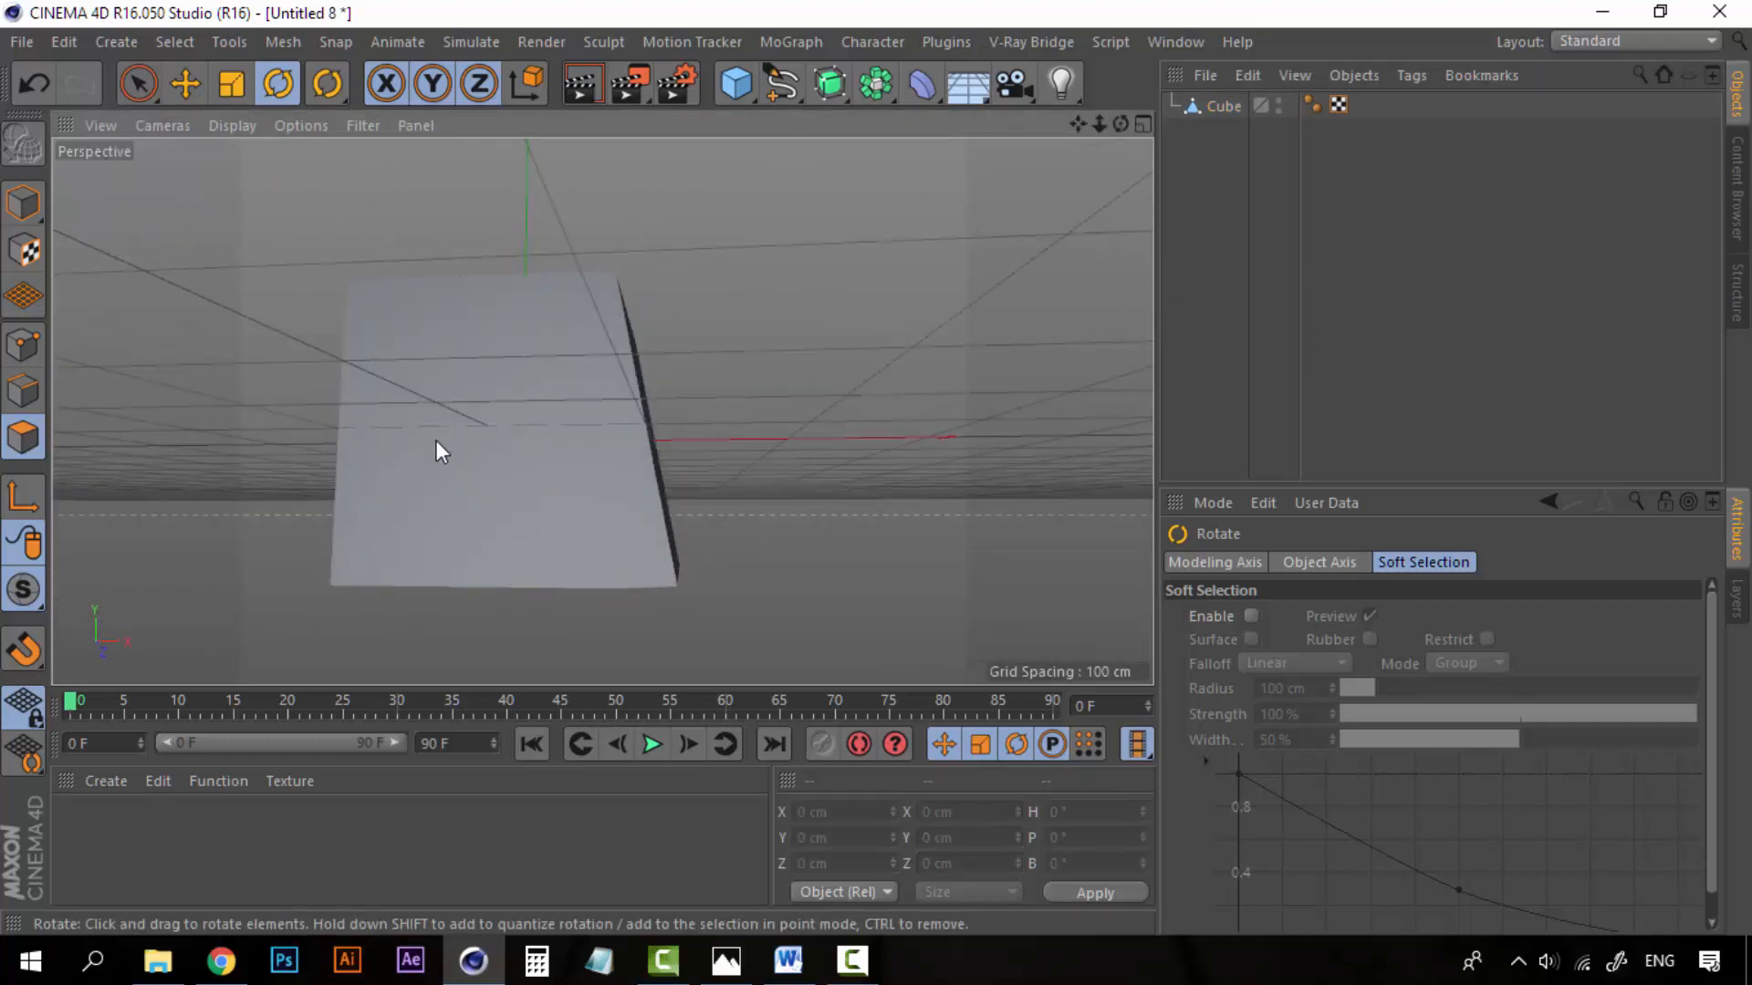
{"action": "left_click_drag", "start_coordinate": [435, 440], "coordinate": [666, 492], "text": "alt"}
Step: Select all polygons of the cube's opposite side face, at negative X, with Live Selection
{"action": "left_click", "coordinate": [1222, 105]}
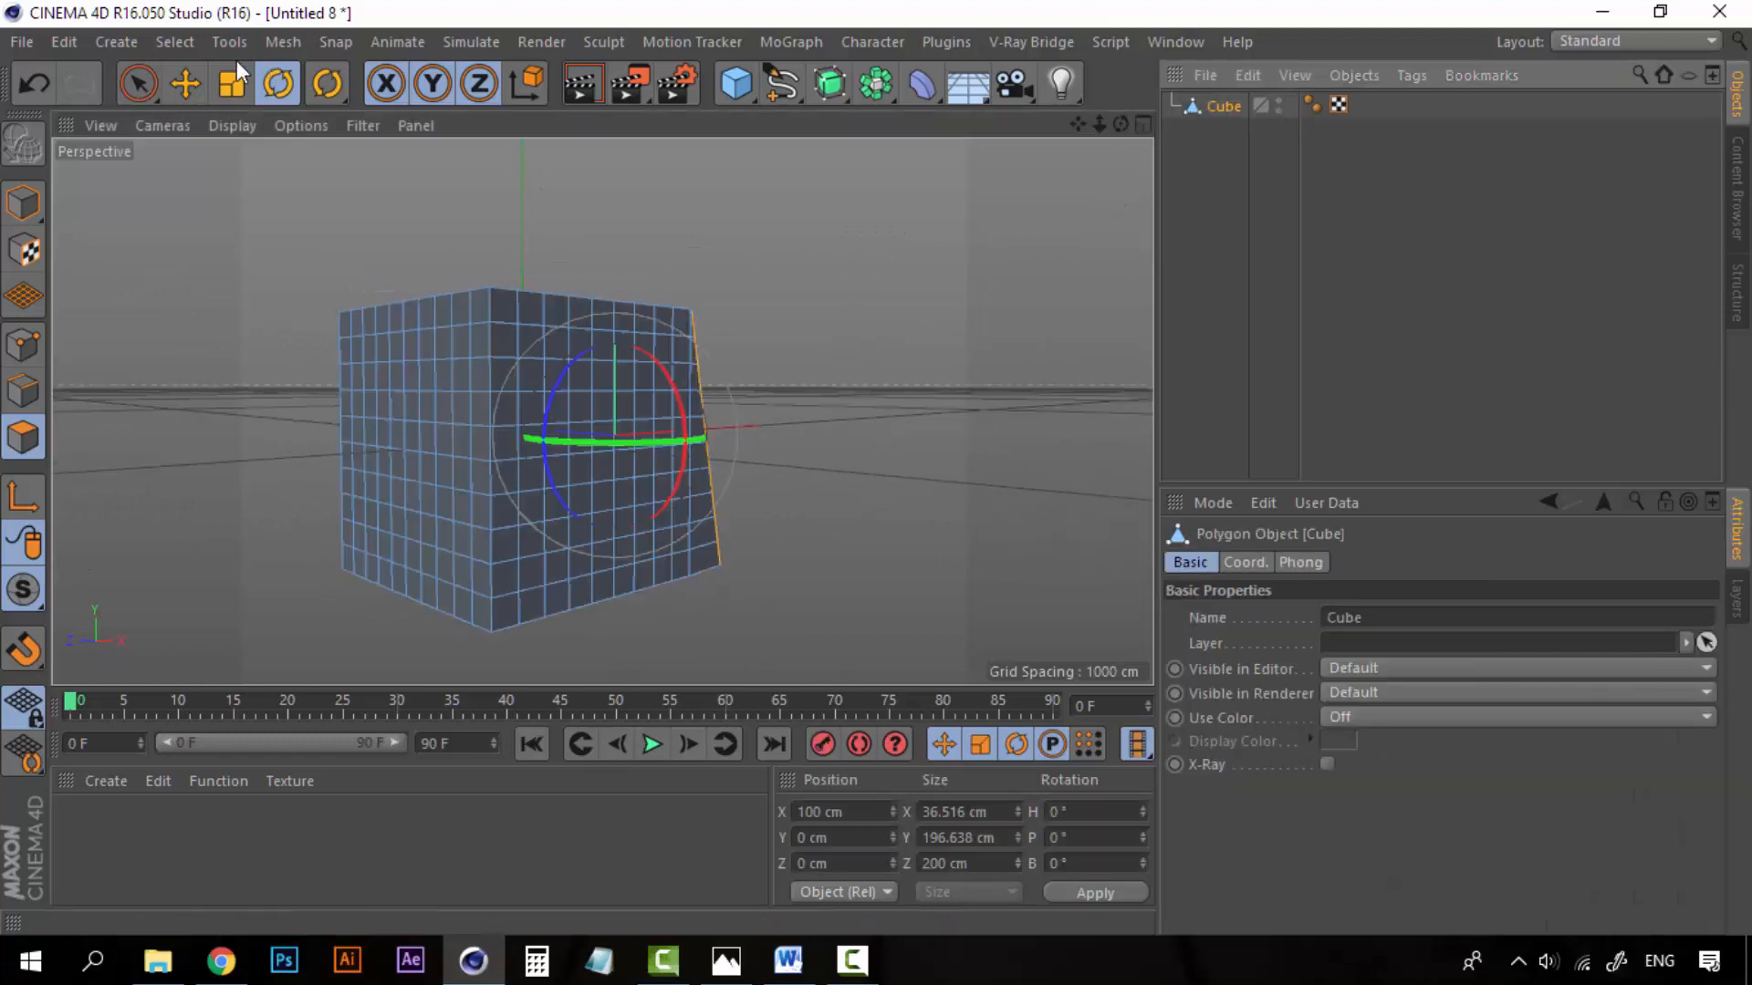
{"action": "left_click", "coordinate": [135, 84]}
{"action": "left_click_drag", "start_coordinate": [345, 333], "coordinate": [453, 310]}
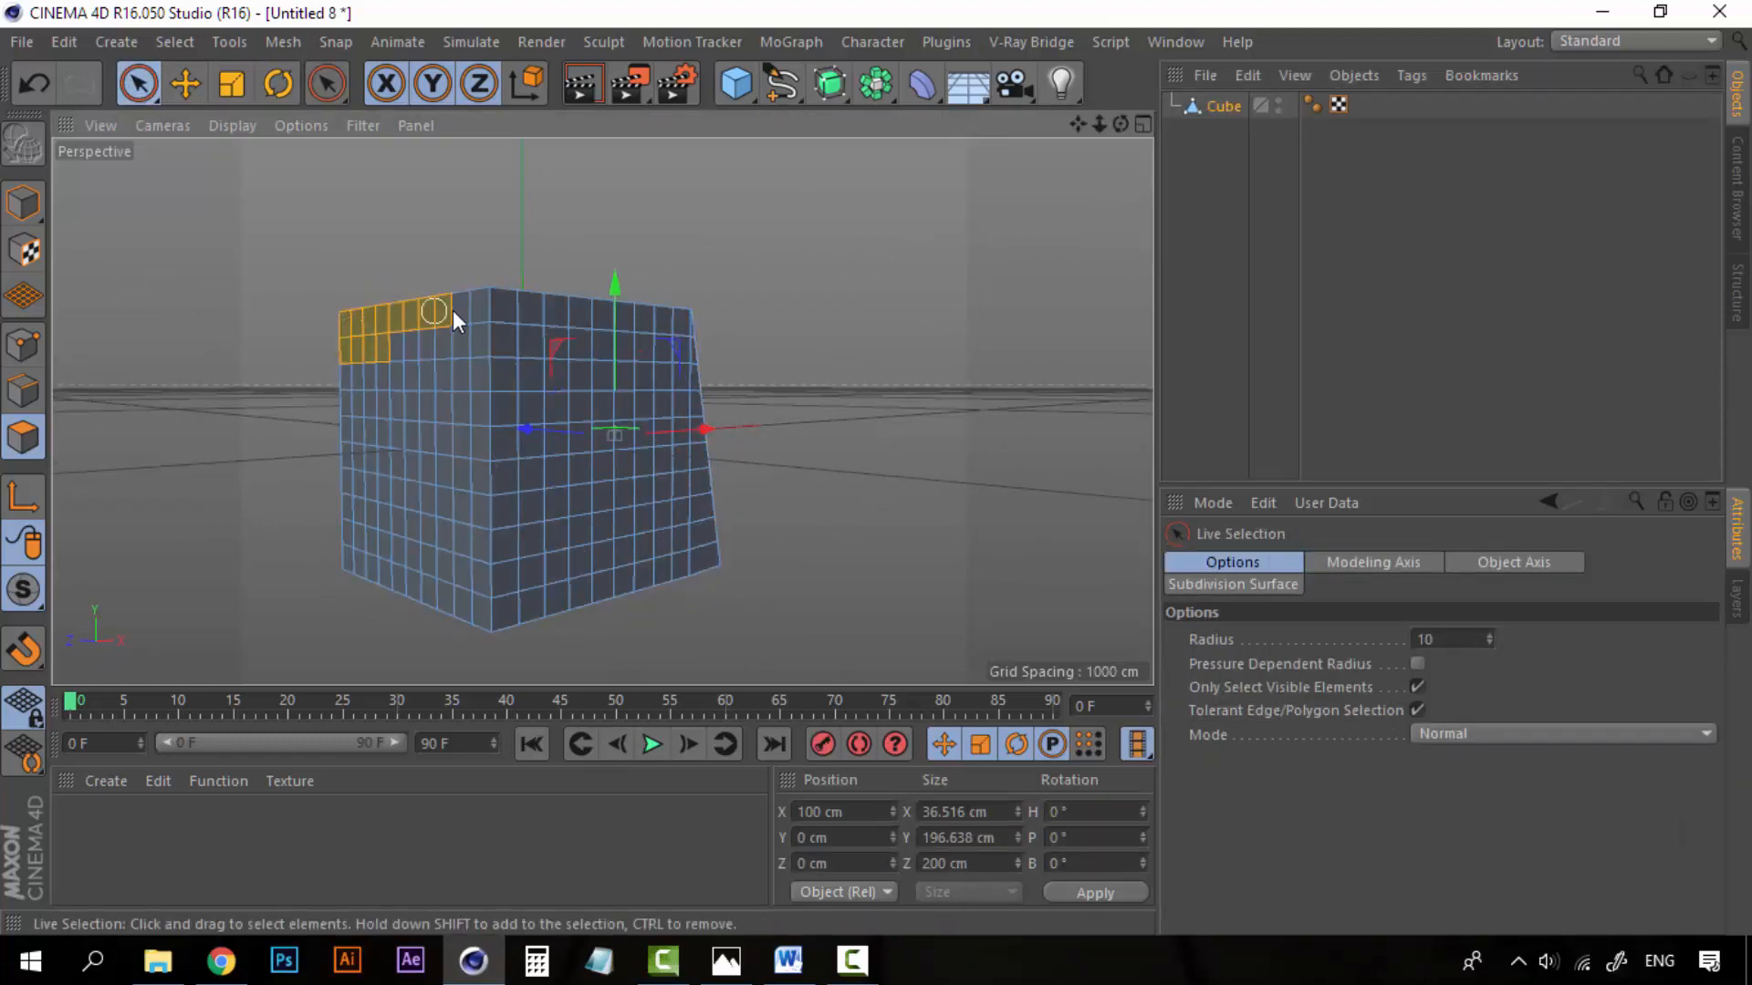
{"action": "left_click_drag", "start_coordinate": [475, 377], "coordinate": [471, 485]}
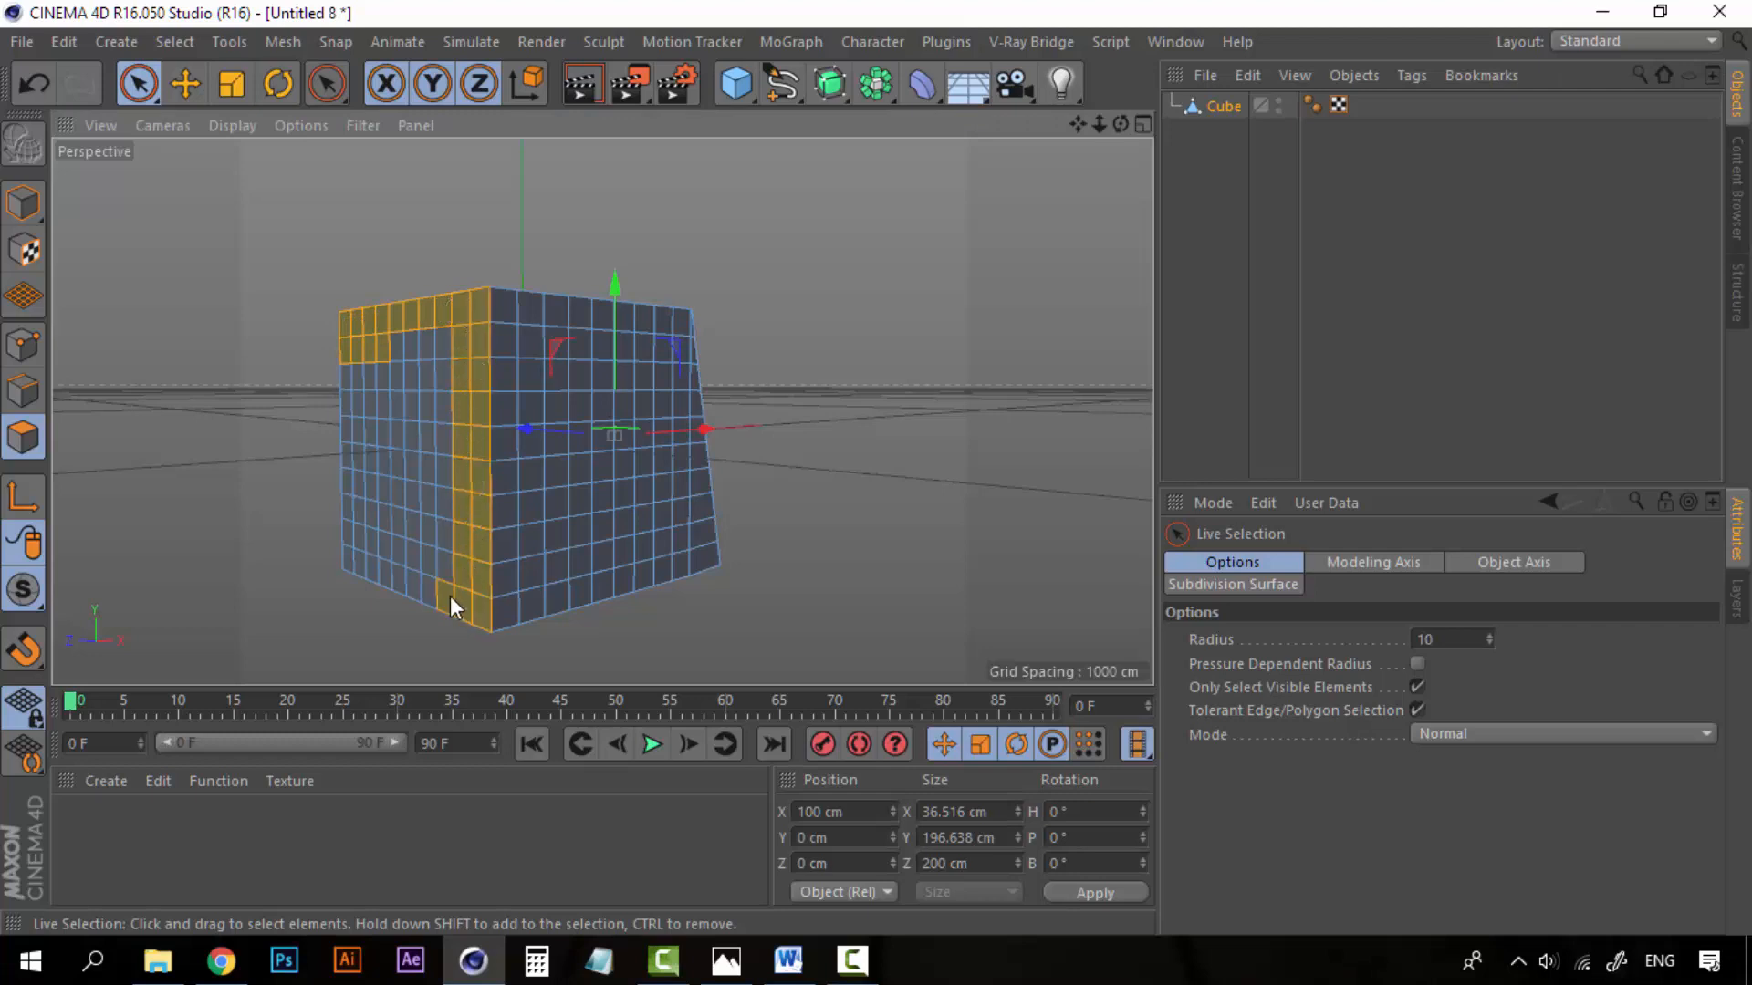
{"action": "mouse_move", "coordinate": [317, 566]}
{"action": "left_mouse_down"}
{"action": "mouse_move", "coordinate": [392, 440]}
{"action": "mouse_move", "coordinate": [347, 412]}
{"action": "left_mouse_up"}
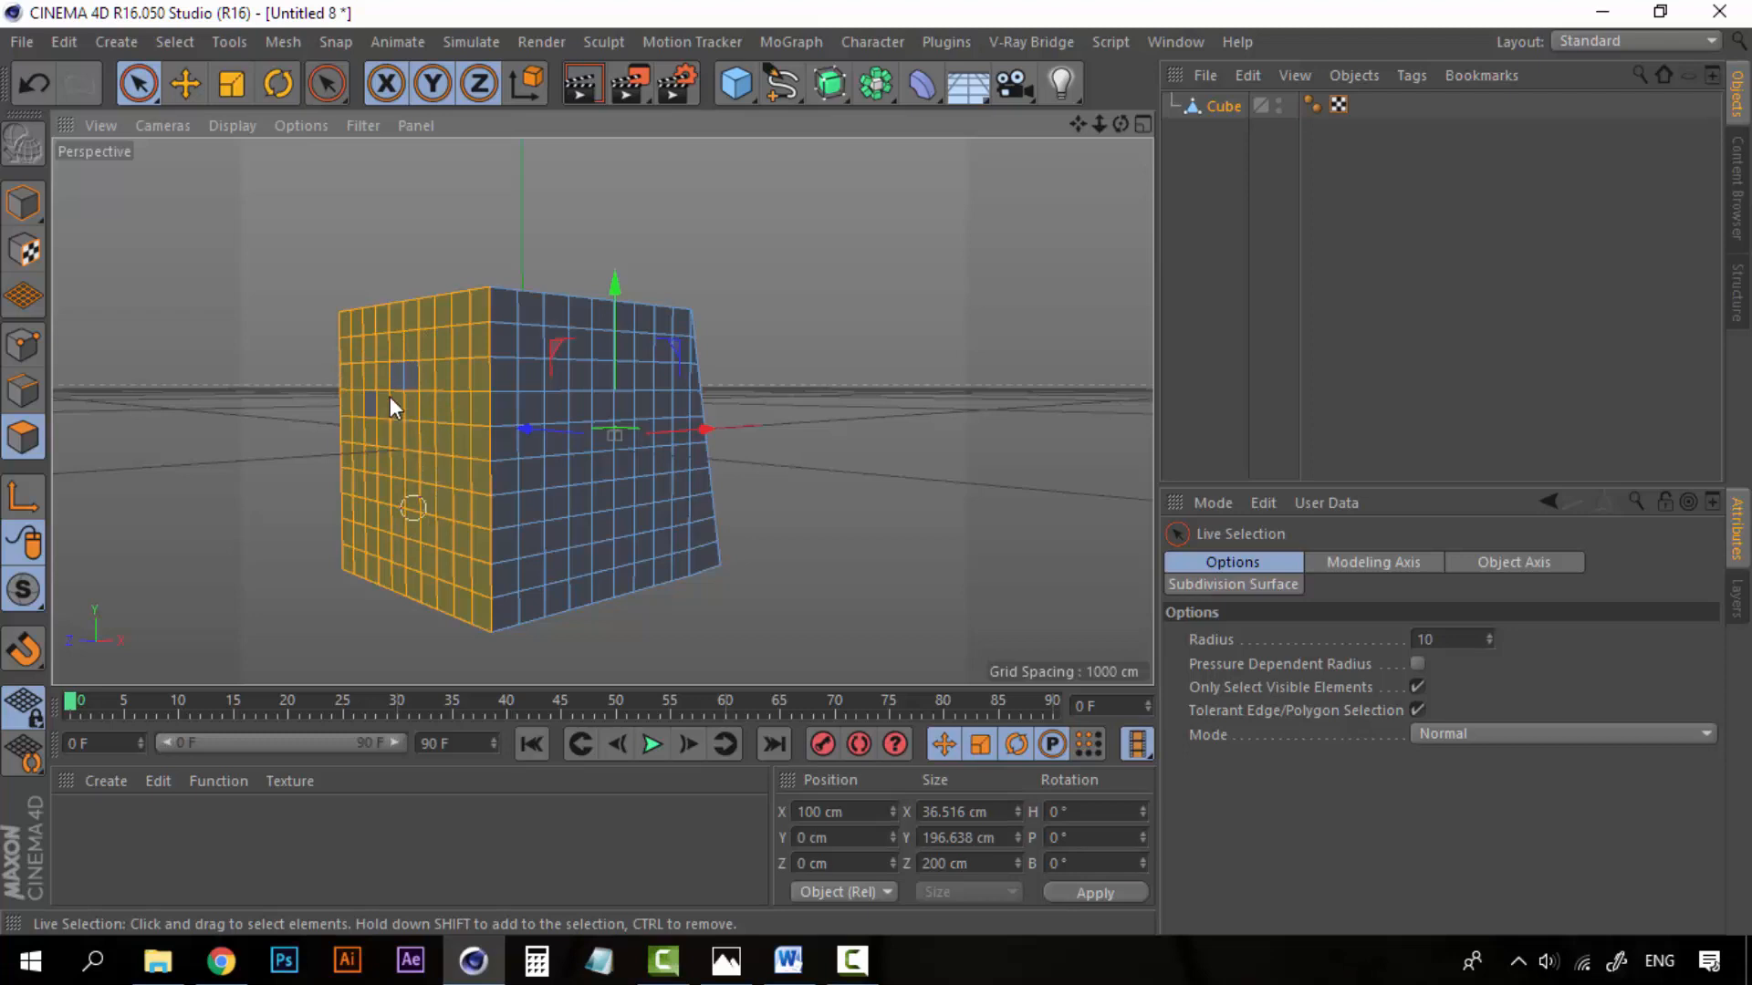
{"action": "left_click_drag", "start_coordinate": [381, 425], "coordinate": [371, 365]}
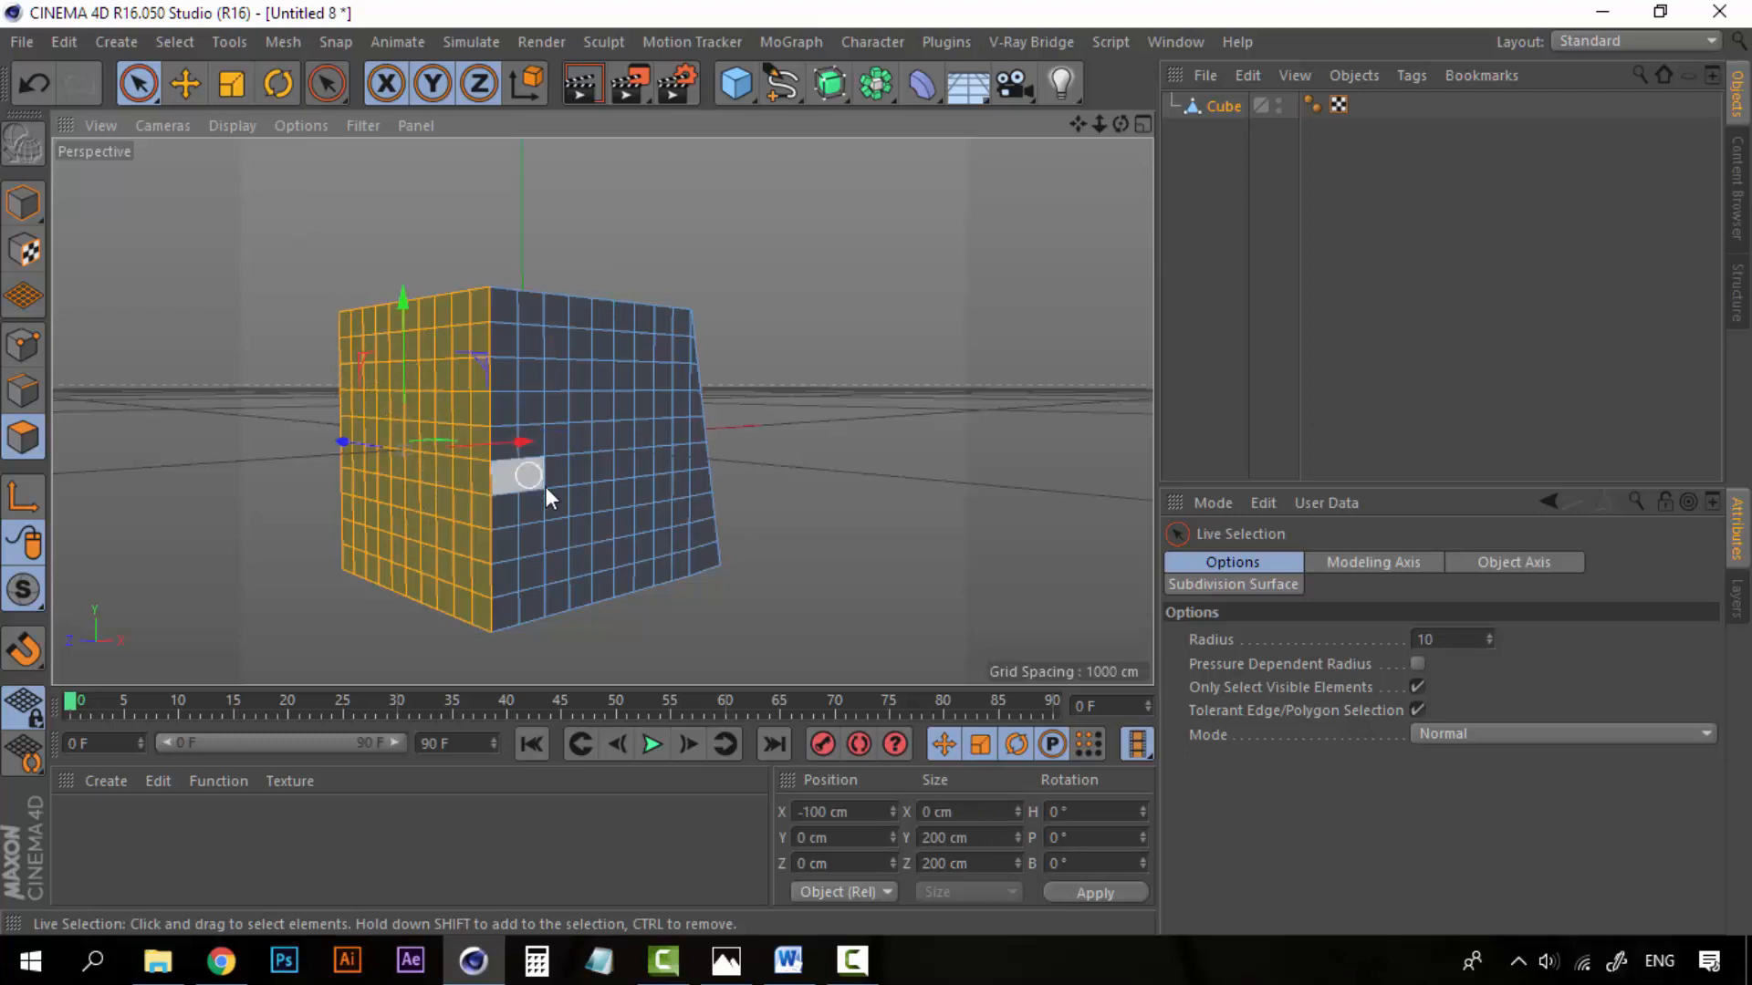
Step: Rotate the selected negative-X face about the Z axis so its top tilts inward, spanning about 37 cm in X, and deselect the cube
{"action": "mouse_move", "coordinate": [545, 485]}
{"action": "left_mouse_down", "text": "alt"}
{"action": "mouse_move", "coordinate": [415, 499]}
{"action": "mouse_move", "coordinate": [435, 489]}
{"action": "left_mouse_up", "text": "alt"}
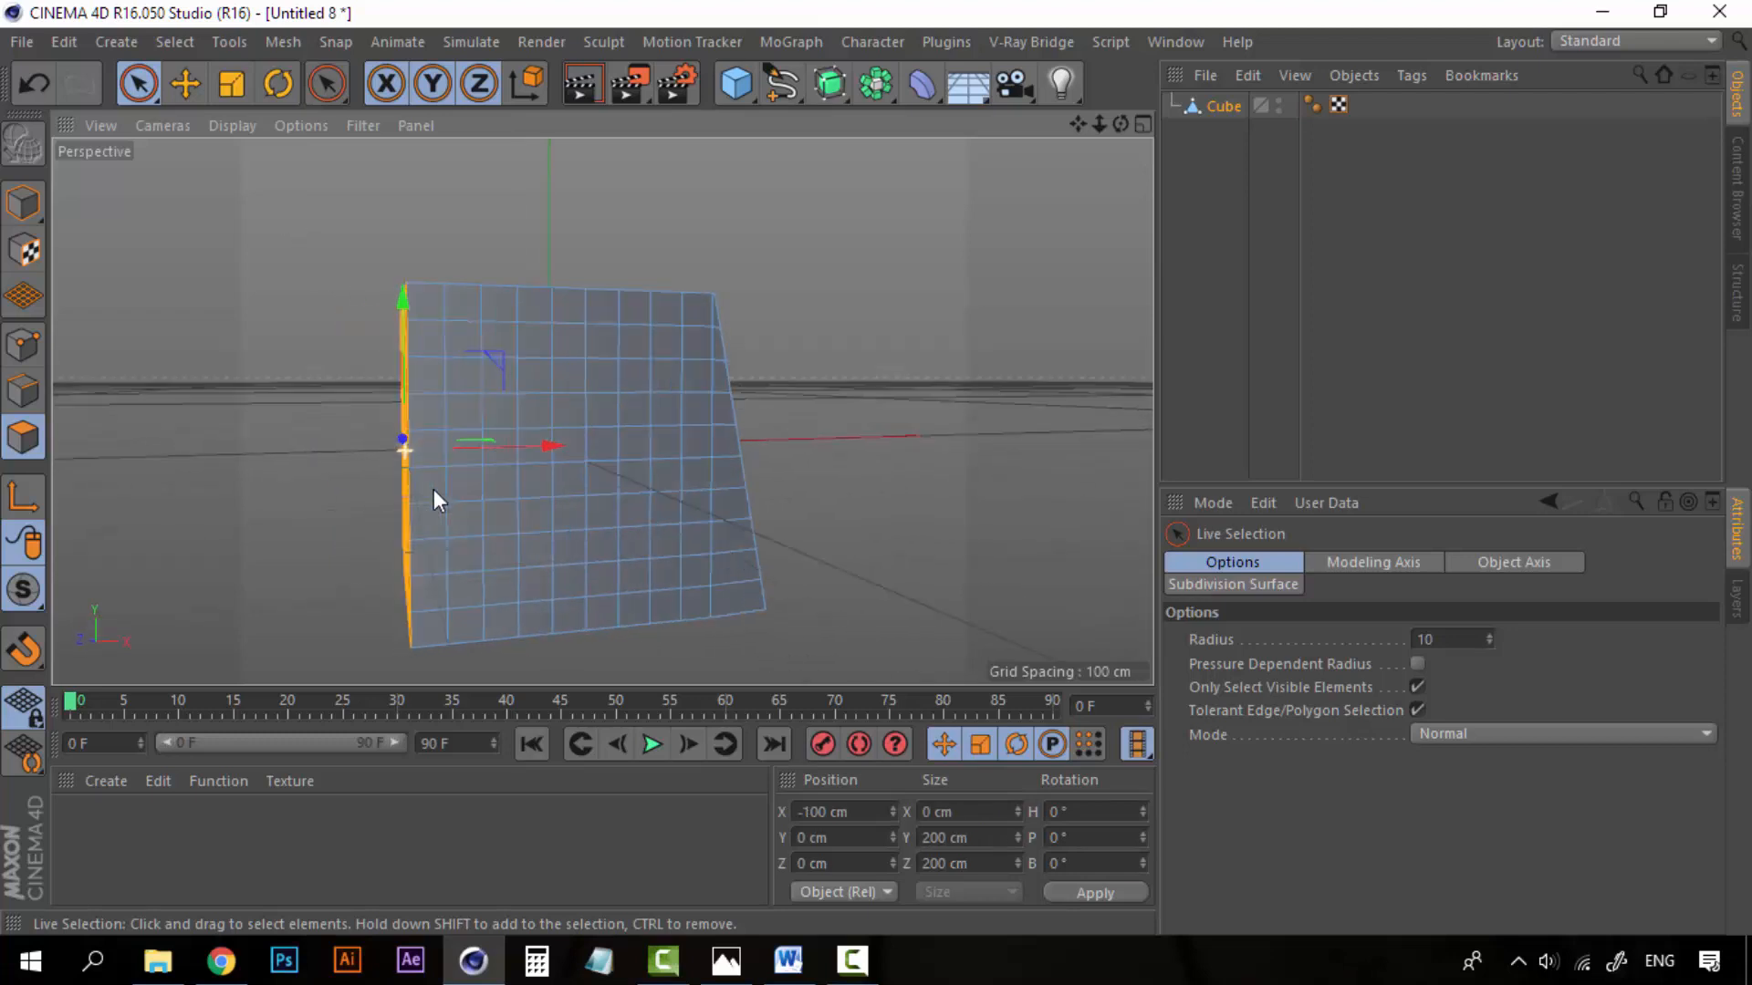
{"action": "left_click", "coordinate": [279, 84]}
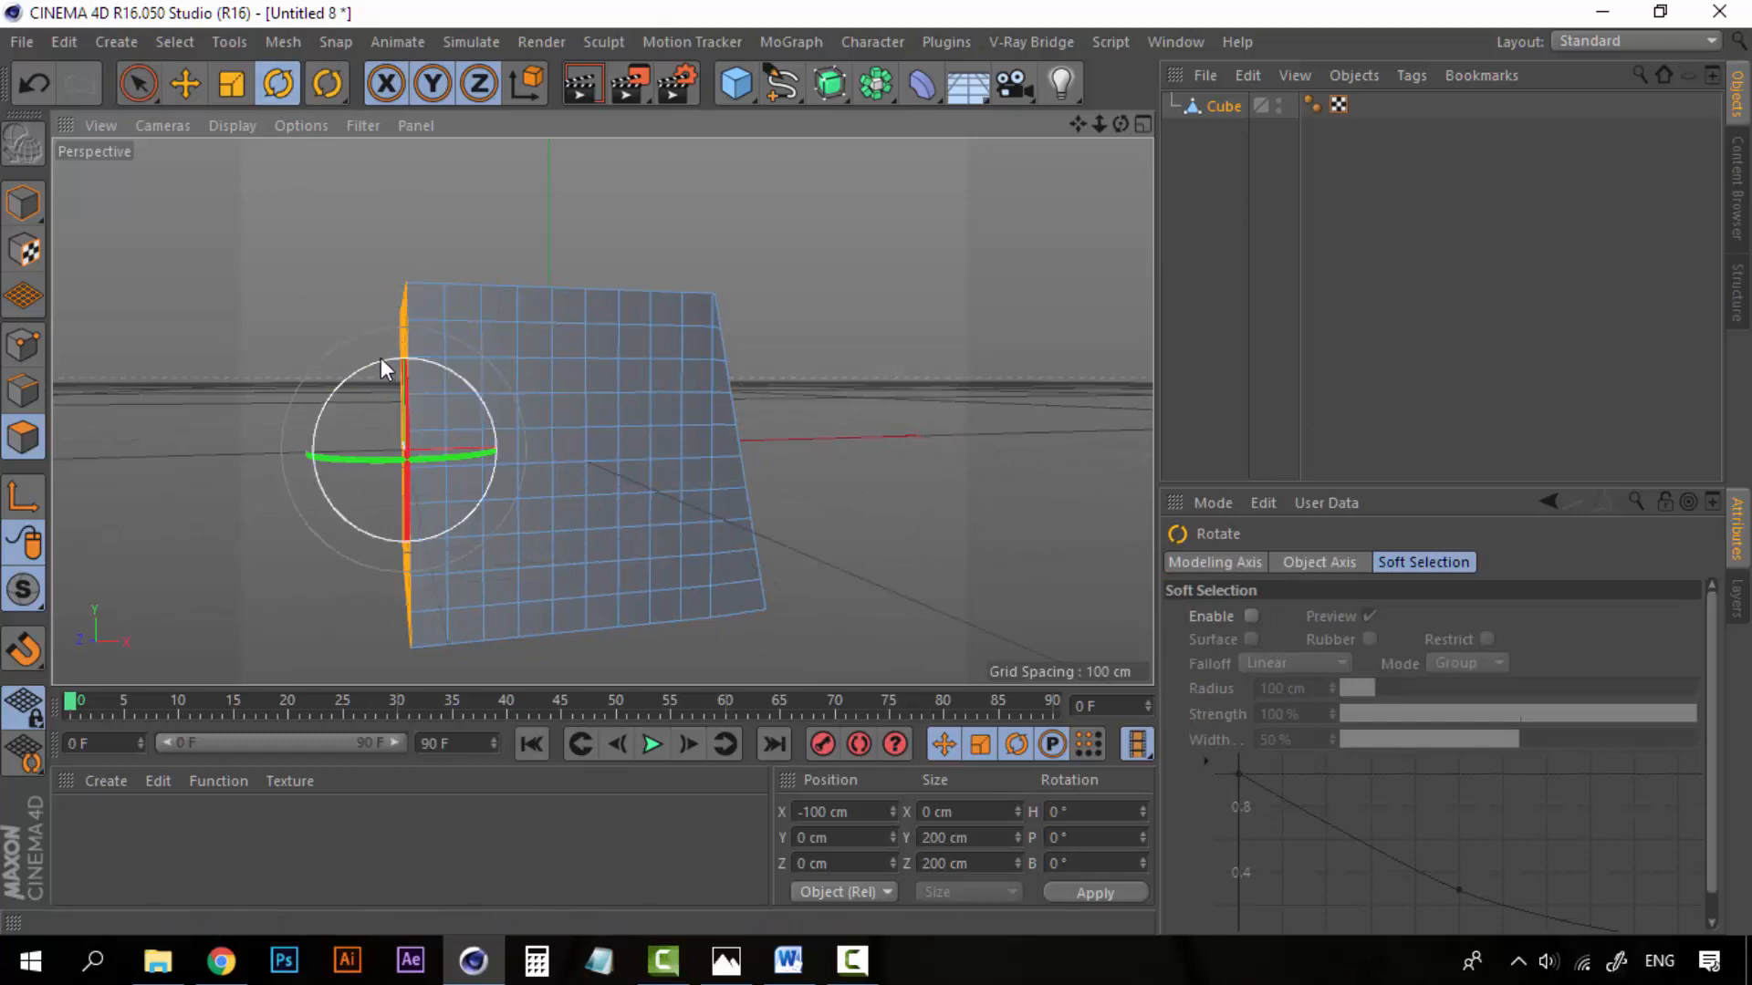
{"action": "left_click_drag", "start_coordinate": [382, 363], "coordinate": [397, 349]}
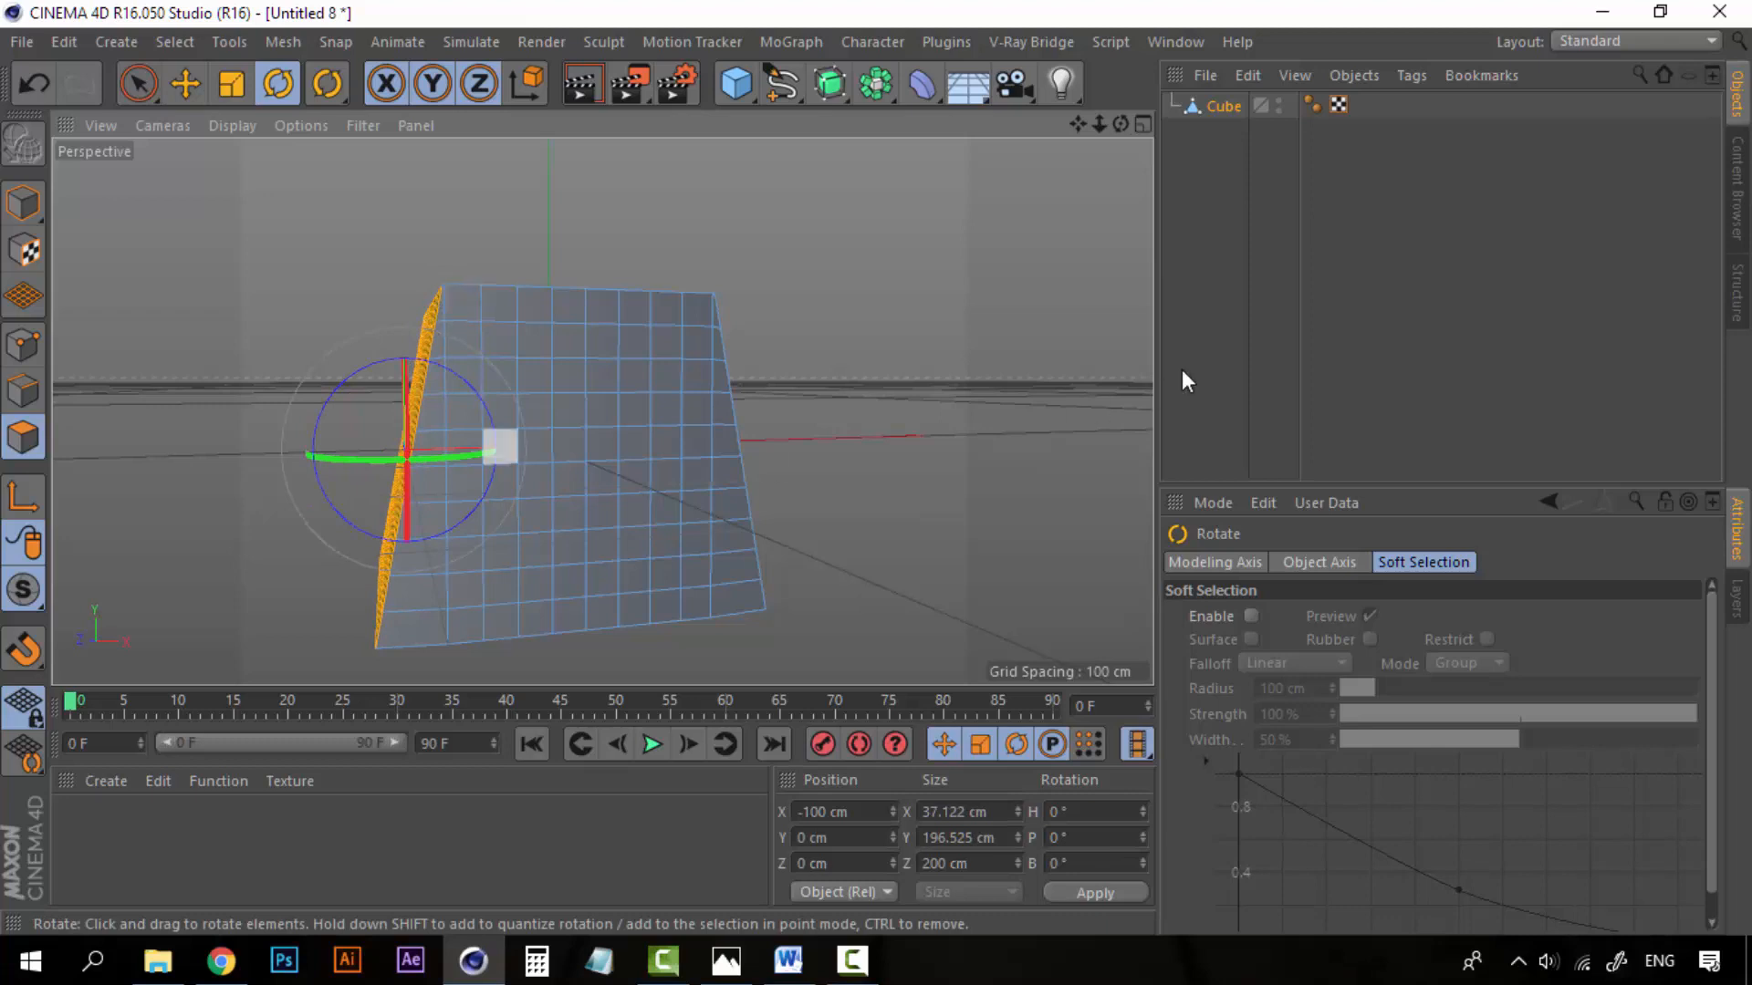
{"action": "left_click", "coordinate": [1201, 290]}
{"action": "left_click_drag", "start_coordinate": [816, 484], "coordinate": [752, 484], "text": "alt"}
Step: Clear the polygon selection and set the cube's scale to 0.78 in Y and 1.33 in X
{"action": "left_click", "coordinate": [1220, 106]}
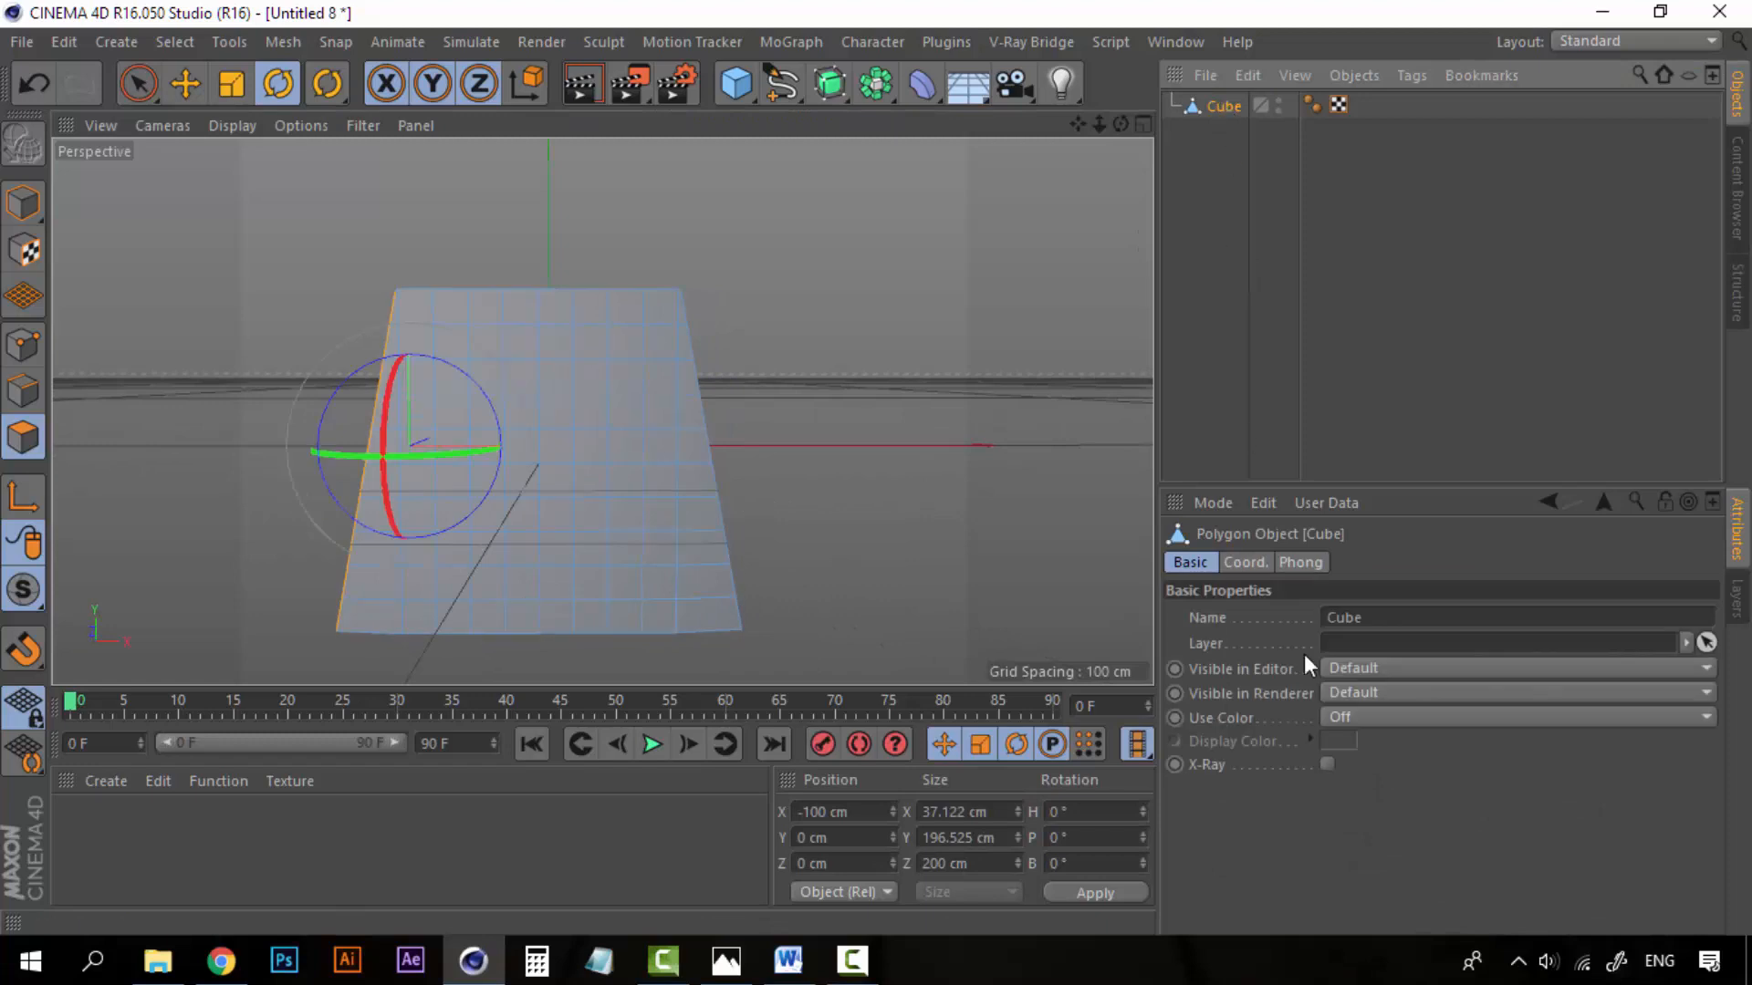
{"action": "left_click", "coordinate": [138, 83]}
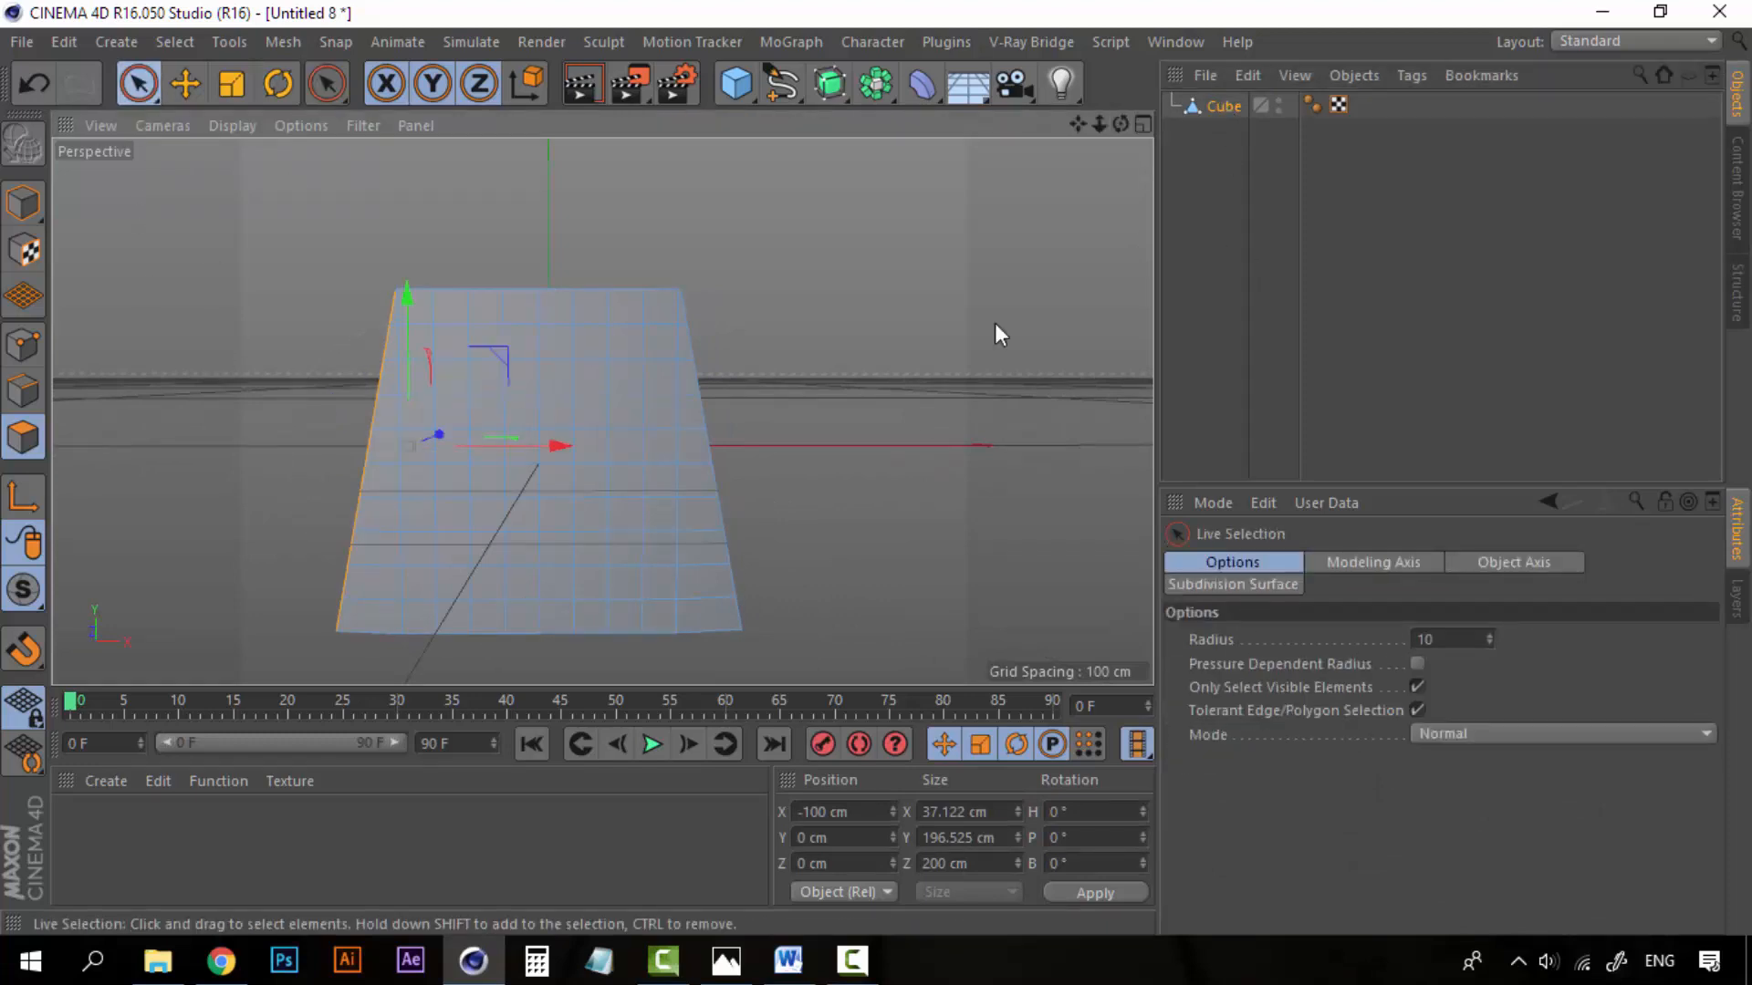
{"action": "left_click", "coordinate": [997, 332]}
{"action": "left_click", "coordinate": [1224, 106]}
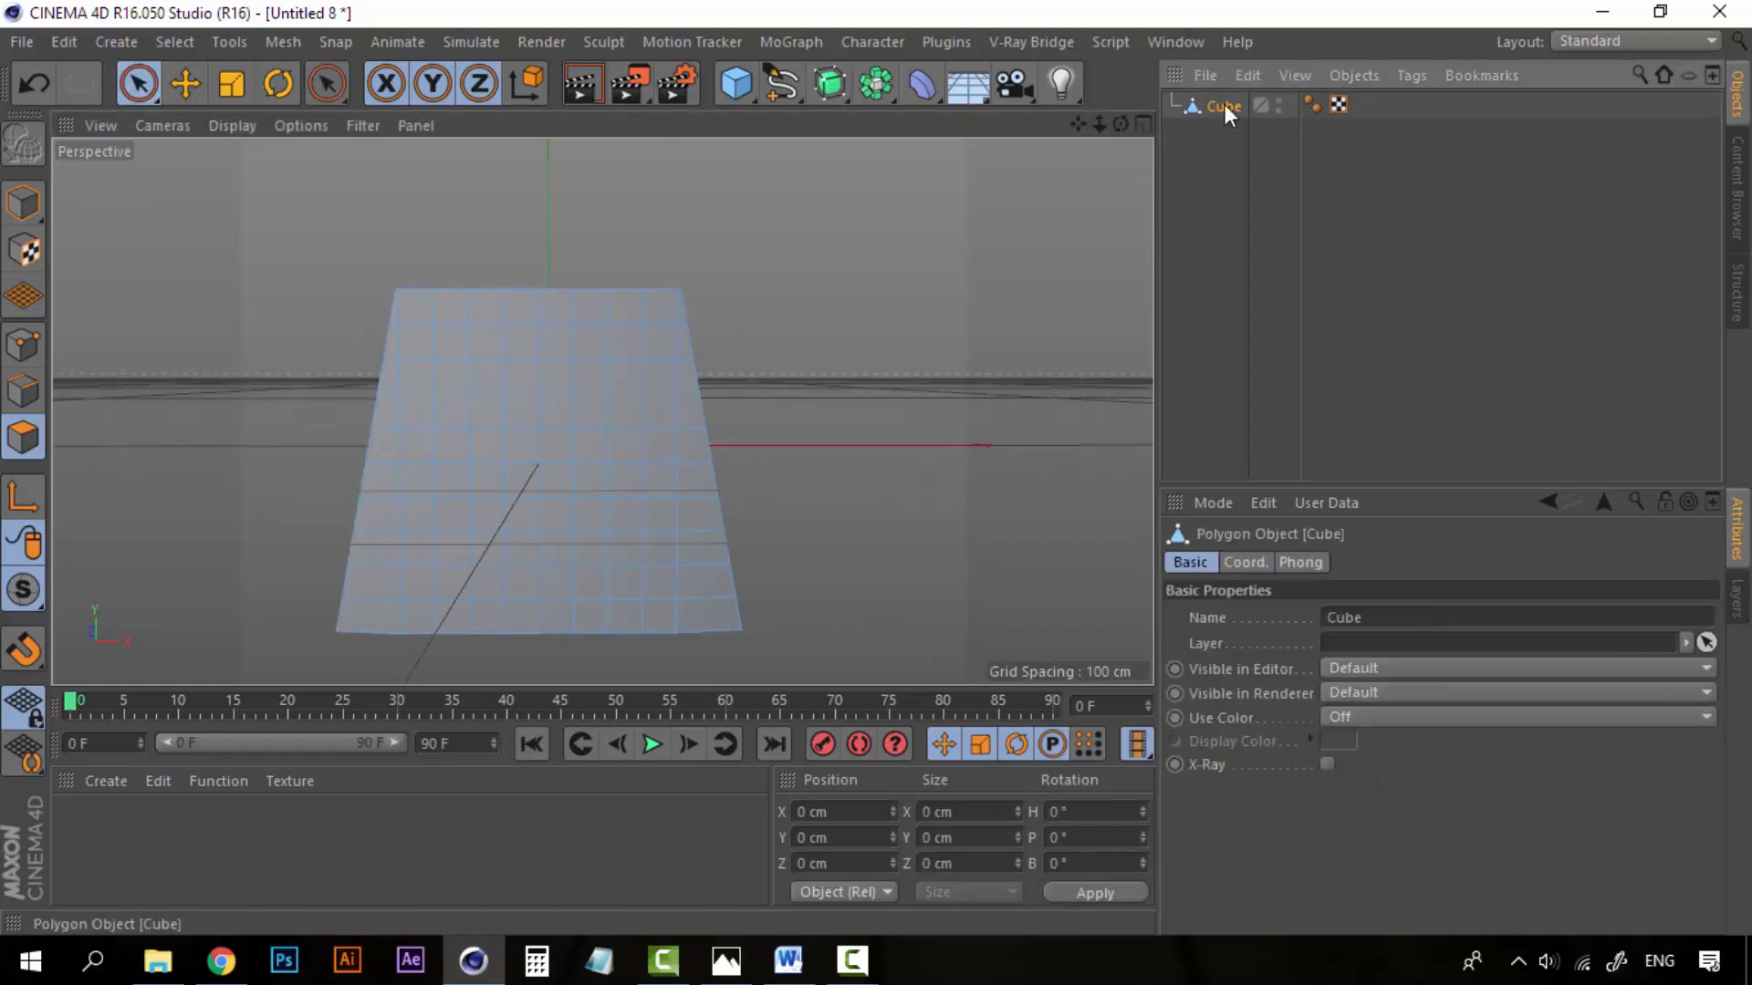
{"action": "left_click", "coordinate": [1246, 563]}
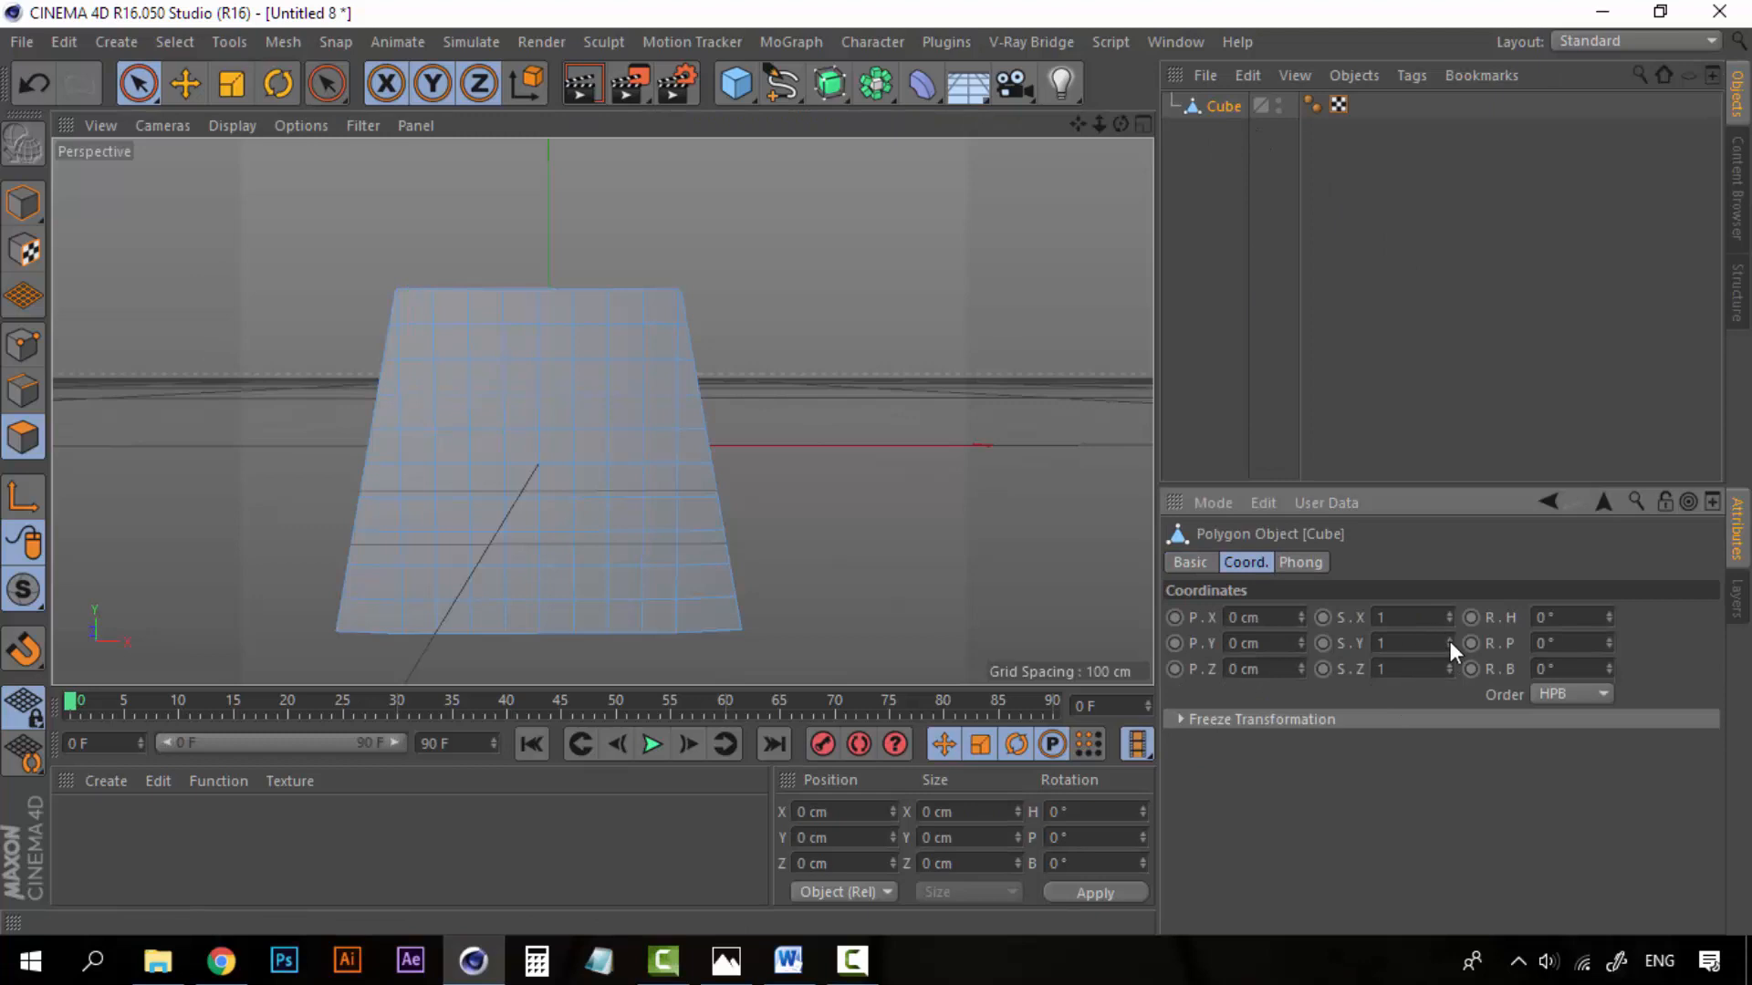
{"action": "left_click_drag", "start_coordinate": [1449, 642], "coordinate": [1448, 679]}
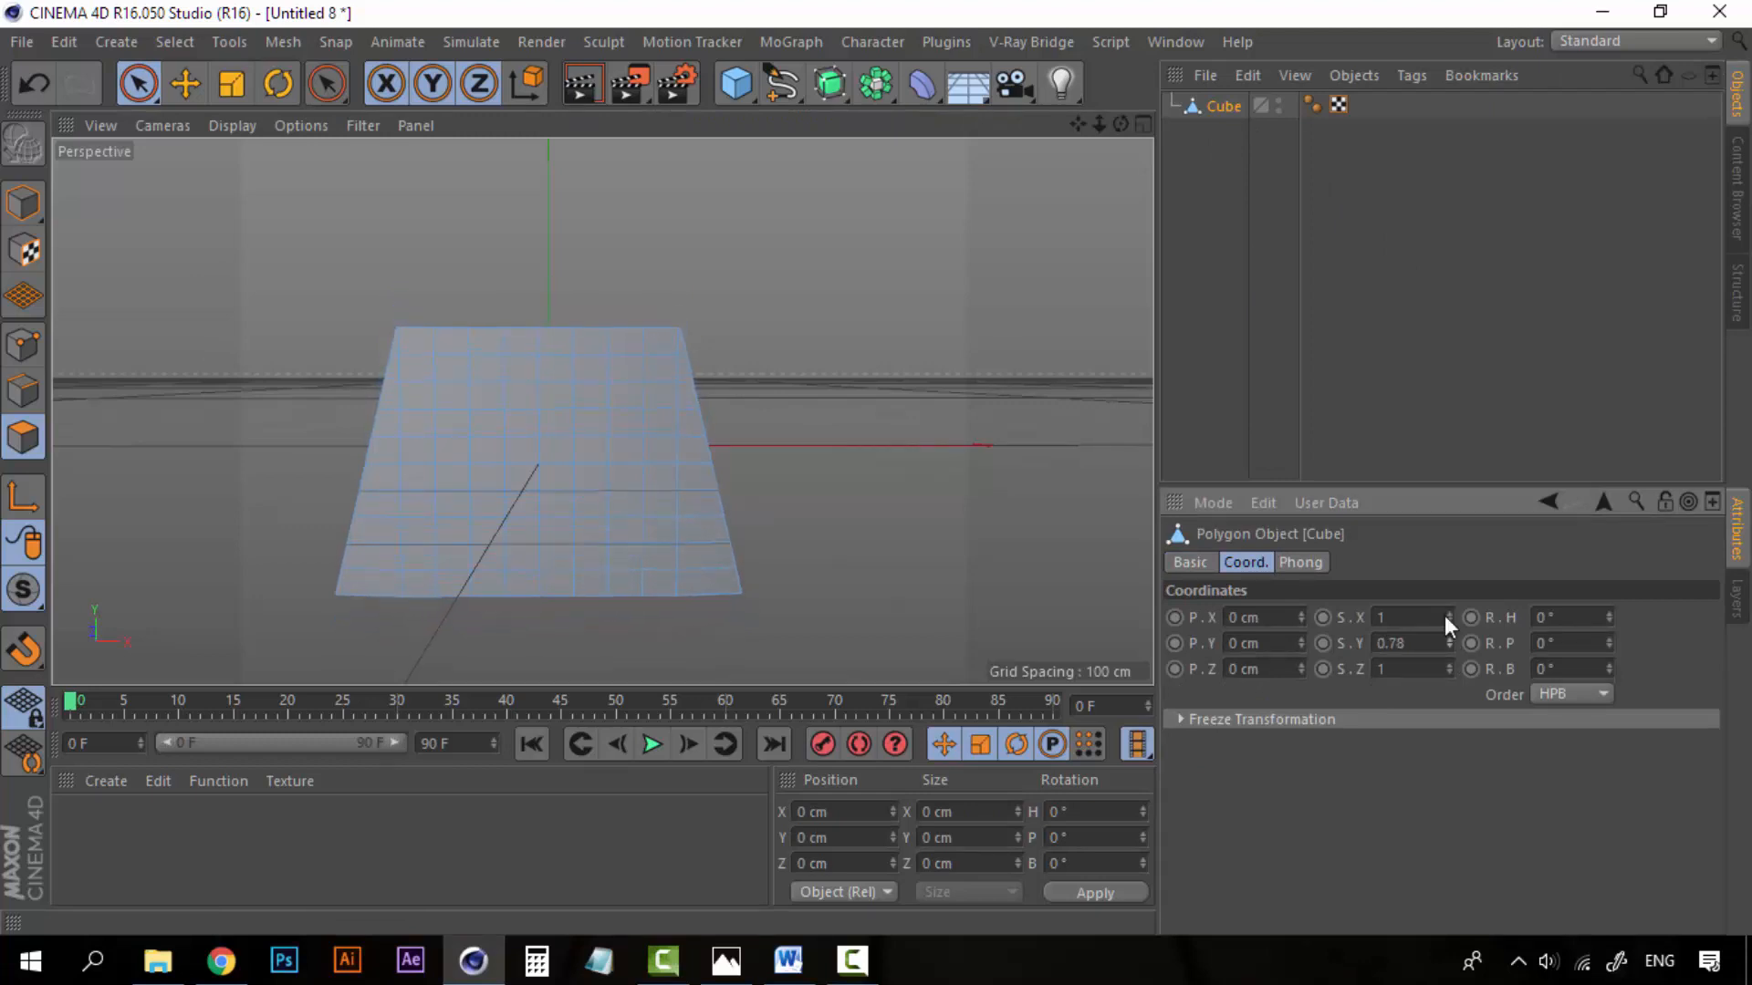
{"action": "left_click_drag", "start_coordinate": [1446, 617], "coordinate": [1447, 575]}
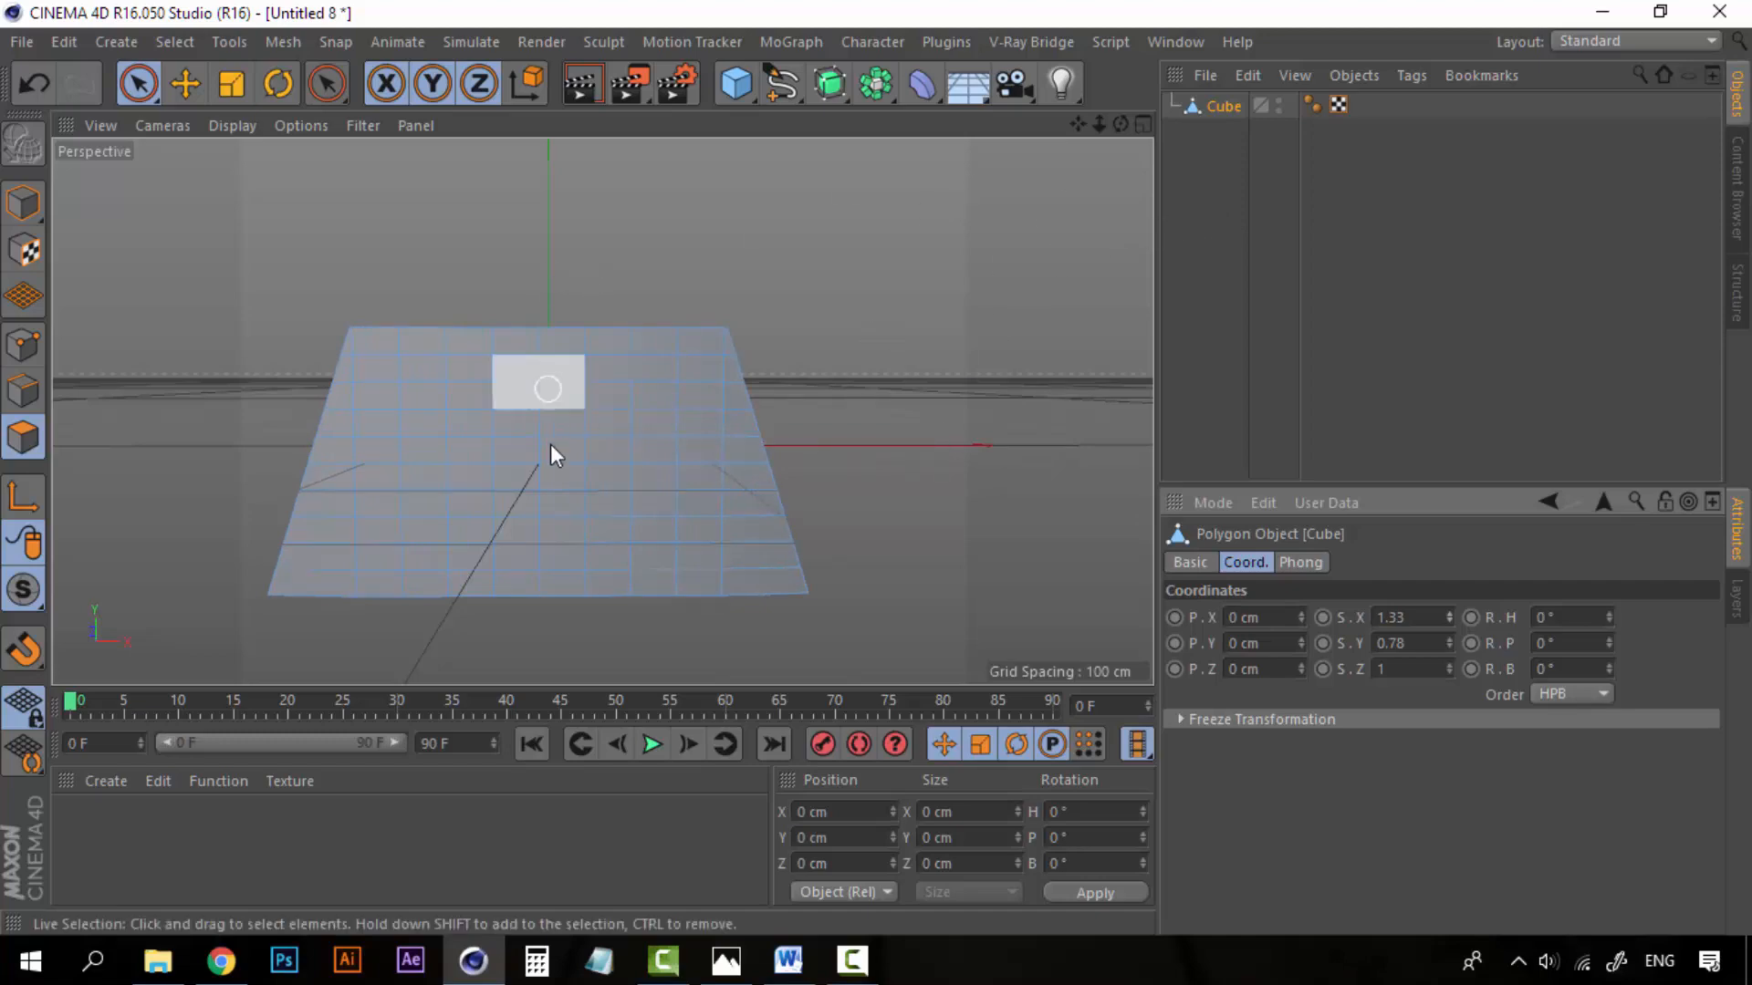
Step: Select a block of polygons two wide and four high at the base of the front face, right of centre, with Live Selection
{"action": "left_click_drag", "start_coordinate": [458, 469], "coordinate": [524, 619], "text": "alt"}
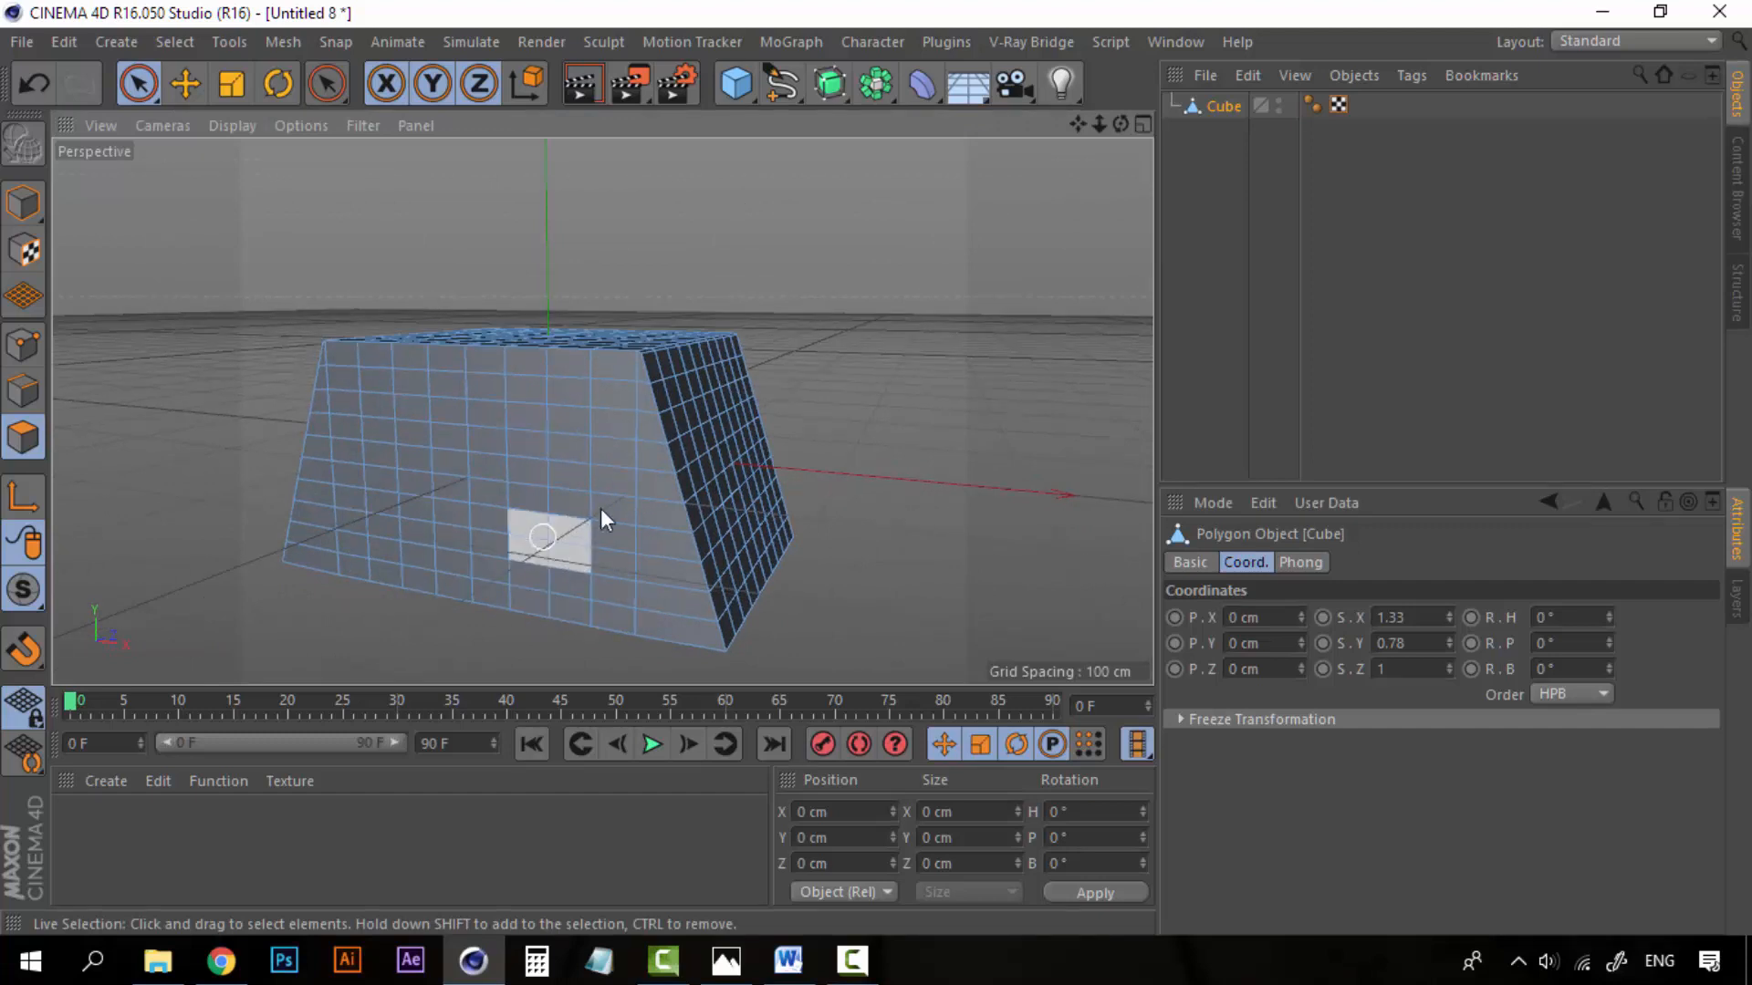
{"action": "left_click_drag", "start_coordinate": [600, 507], "coordinate": [655, 493], "text": "alt"}
{"action": "left_click", "coordinate": [1219, 108]}
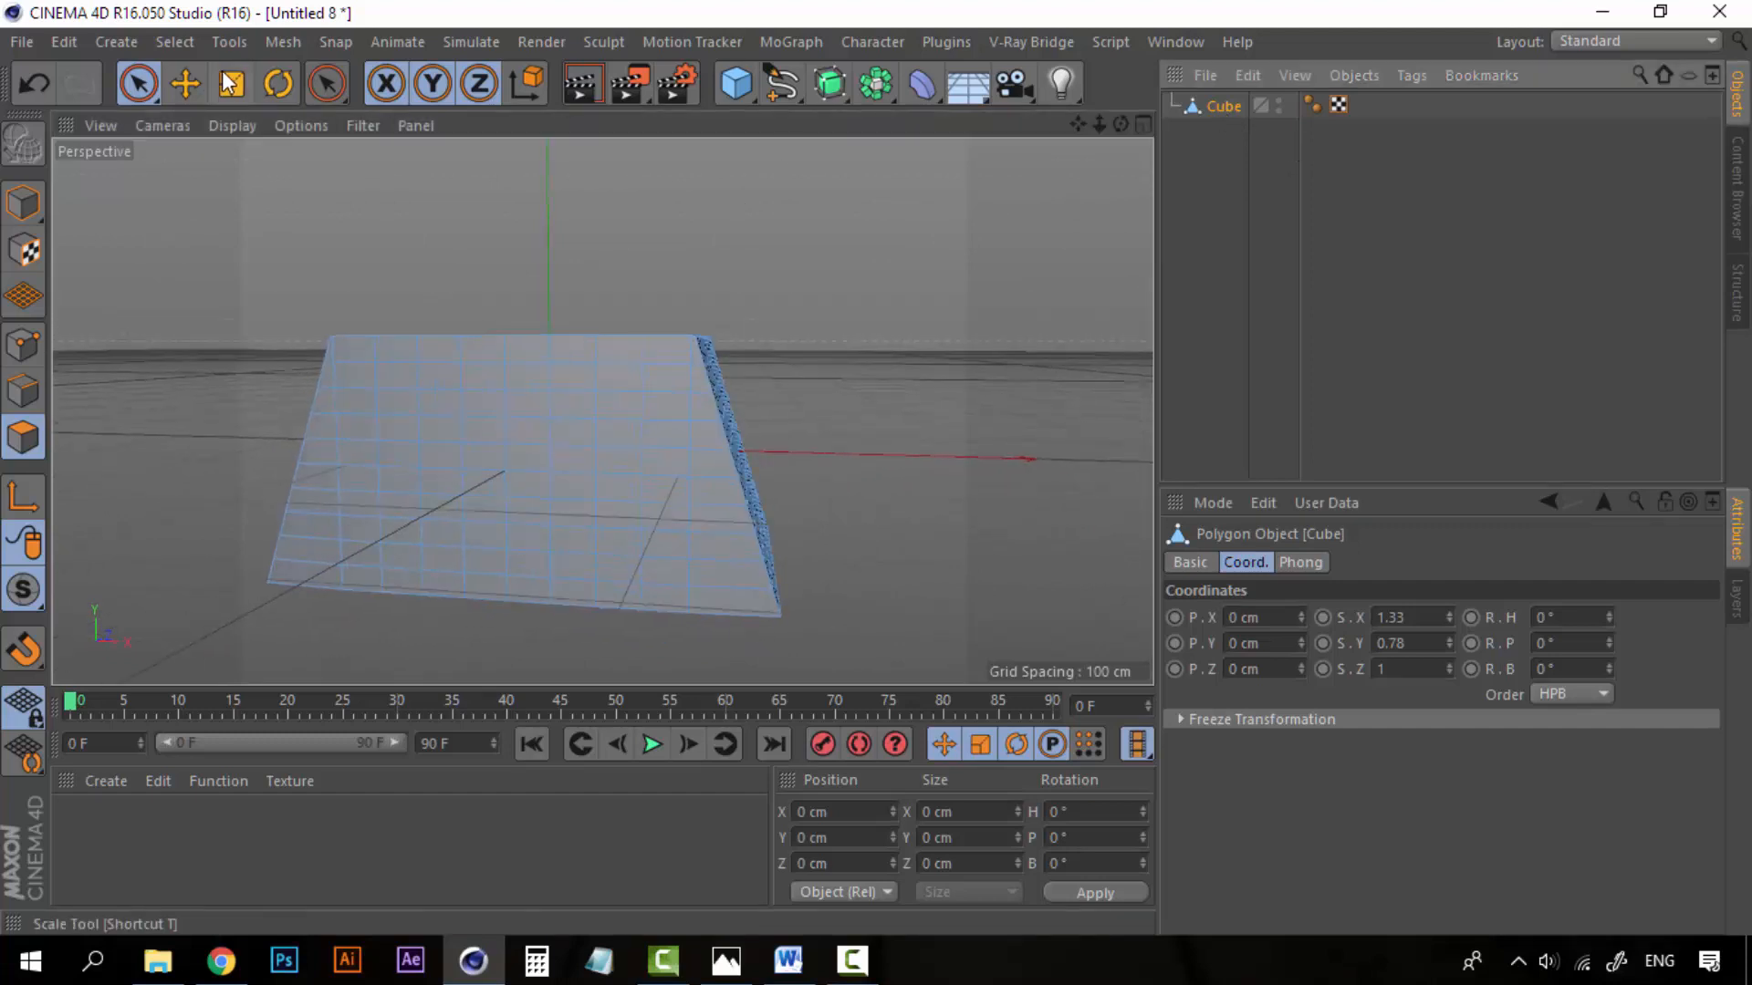
{"action": "left_click", "coordinate": [136, 85]}
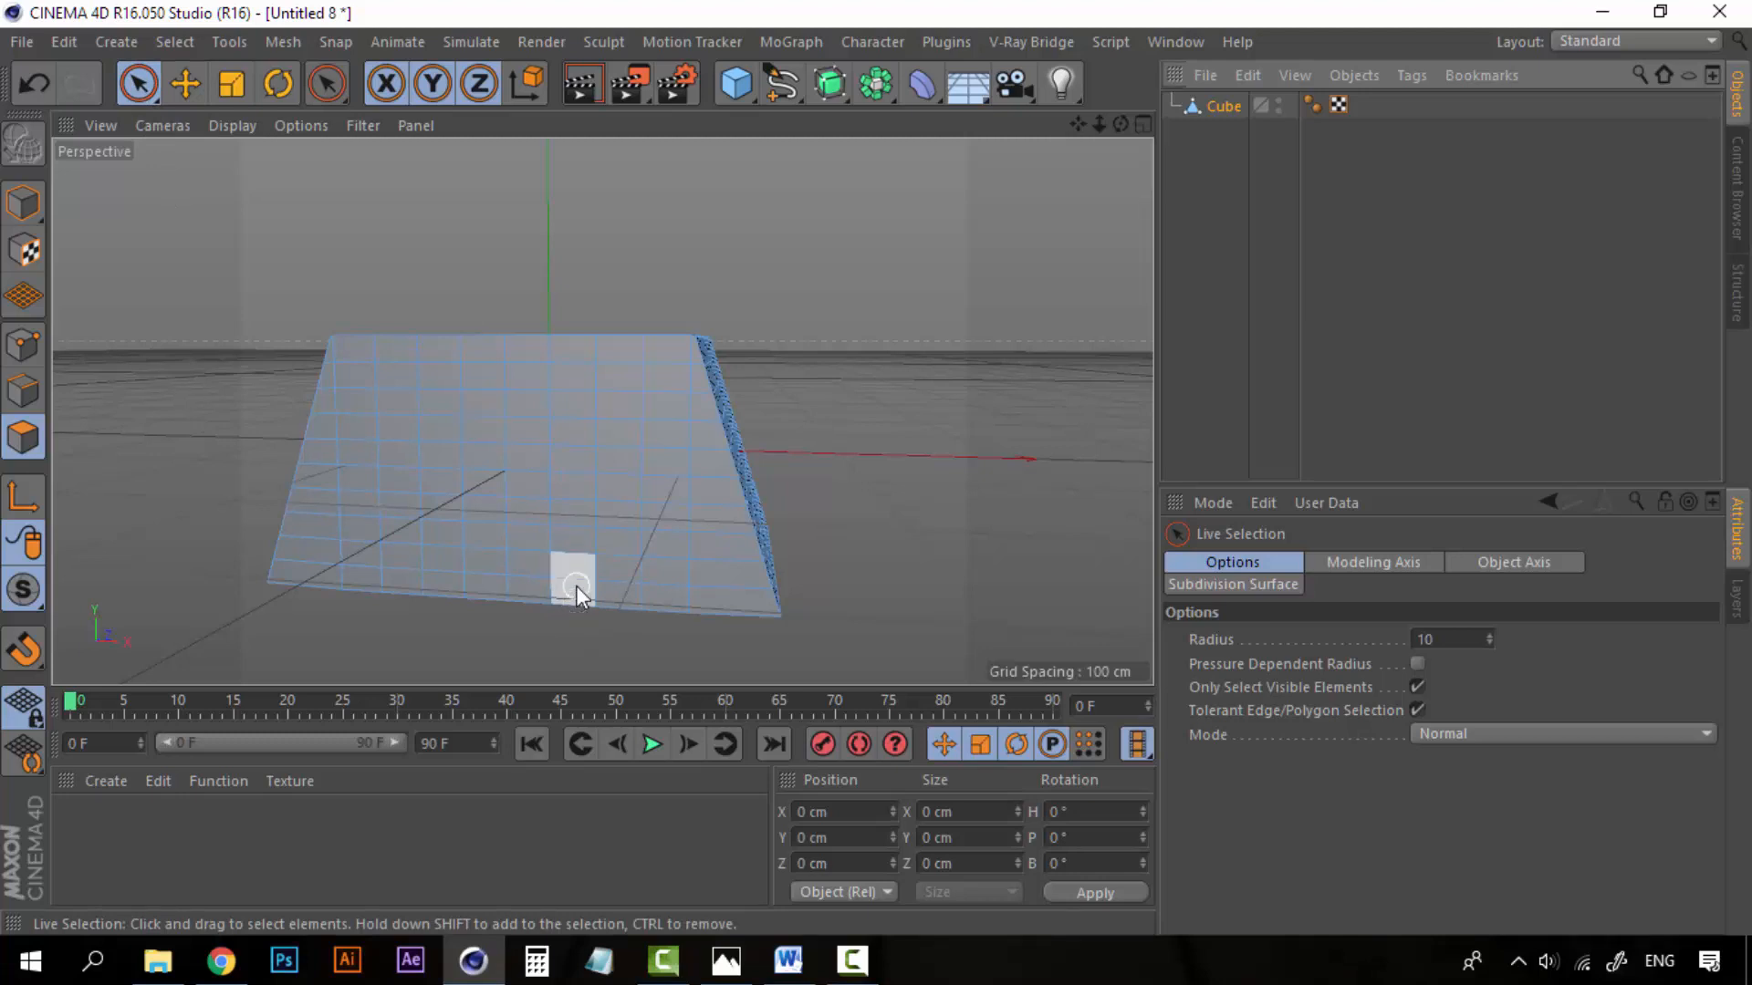
{"action": "left_click", "coordinate": [576, 586]}
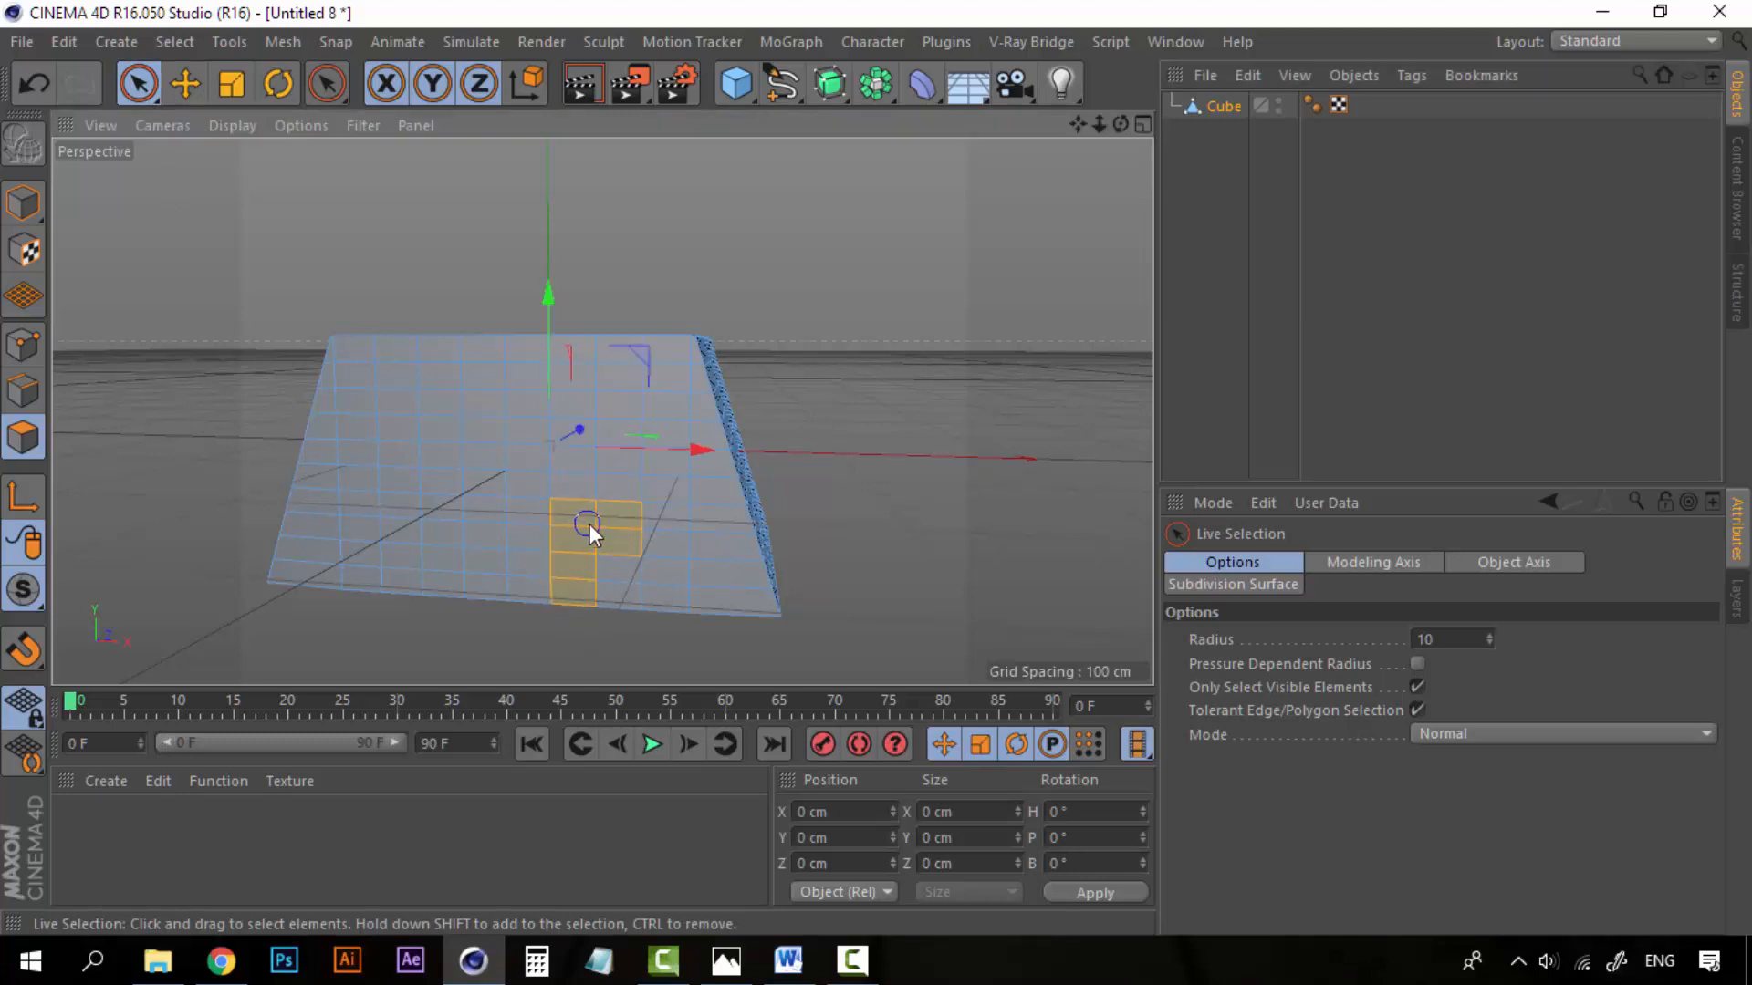
{"action": "left_click_drag", "start_coordinate": [621, 591], "coordinate": [621, 600]}
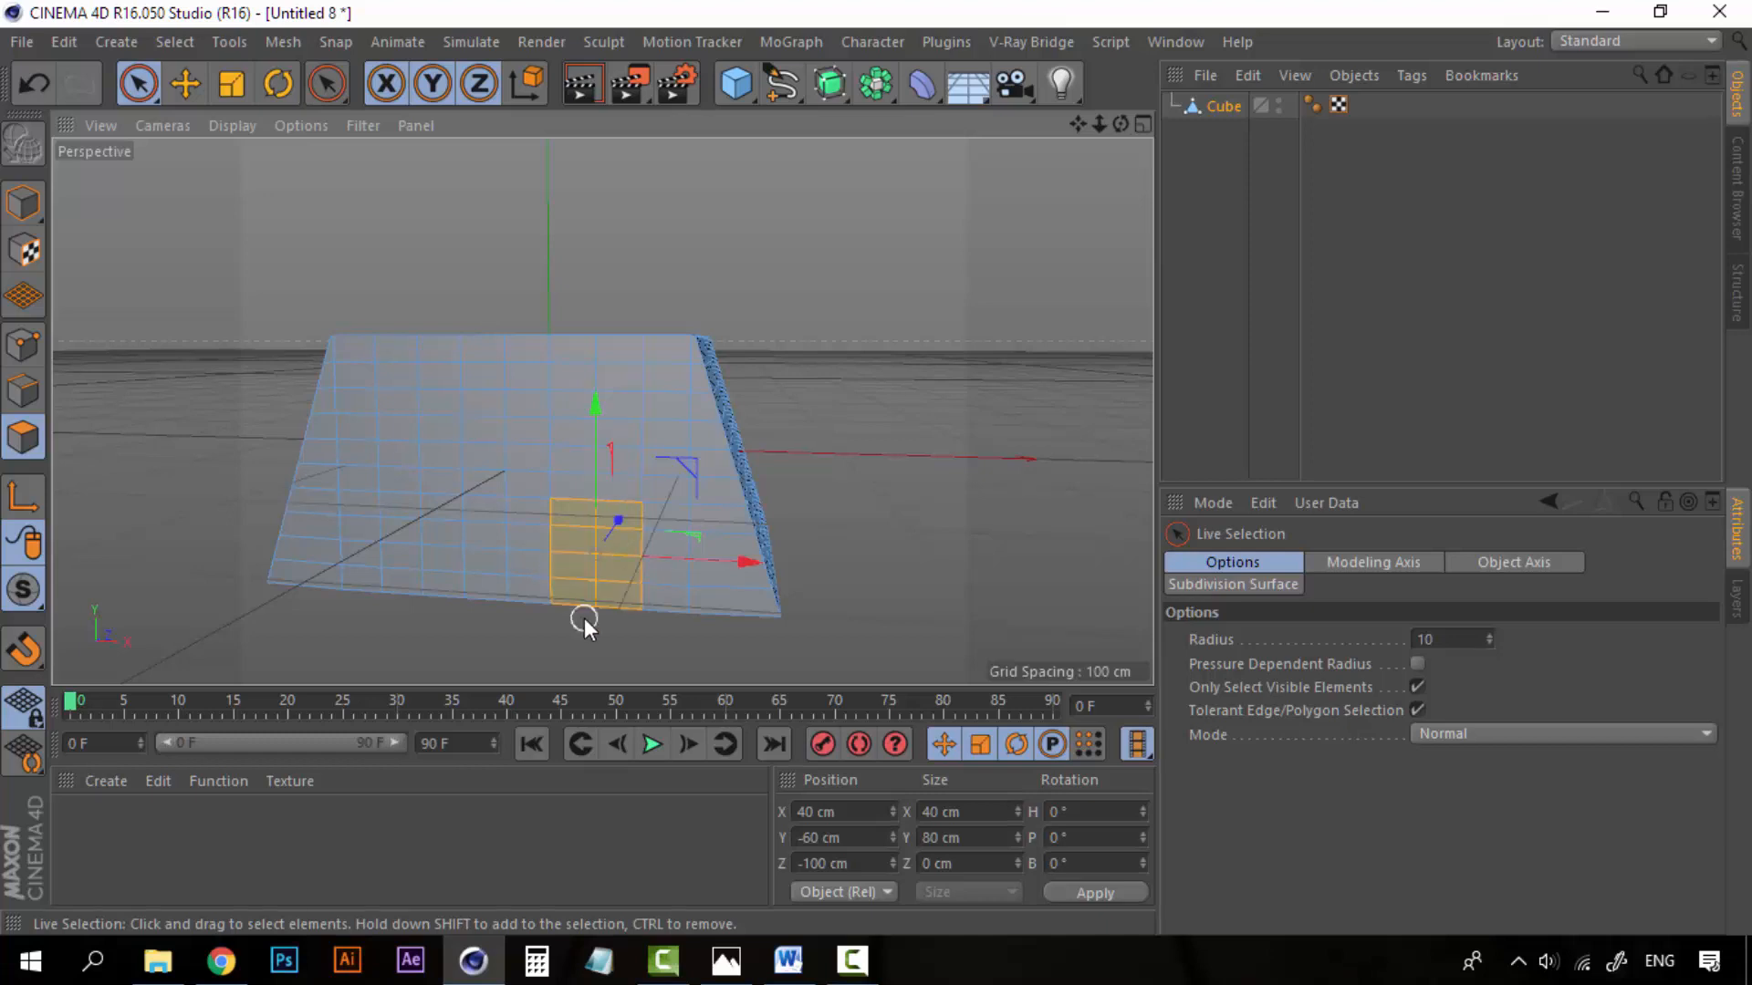
{"action": "scroll", "coordinate": [584, 616], "scroll_direction": "up", "scroll_amount": 2}
{"action": "scroll", "coordinate": [595, 621], "scroll_direction": "up", "scroll_amount": 1}
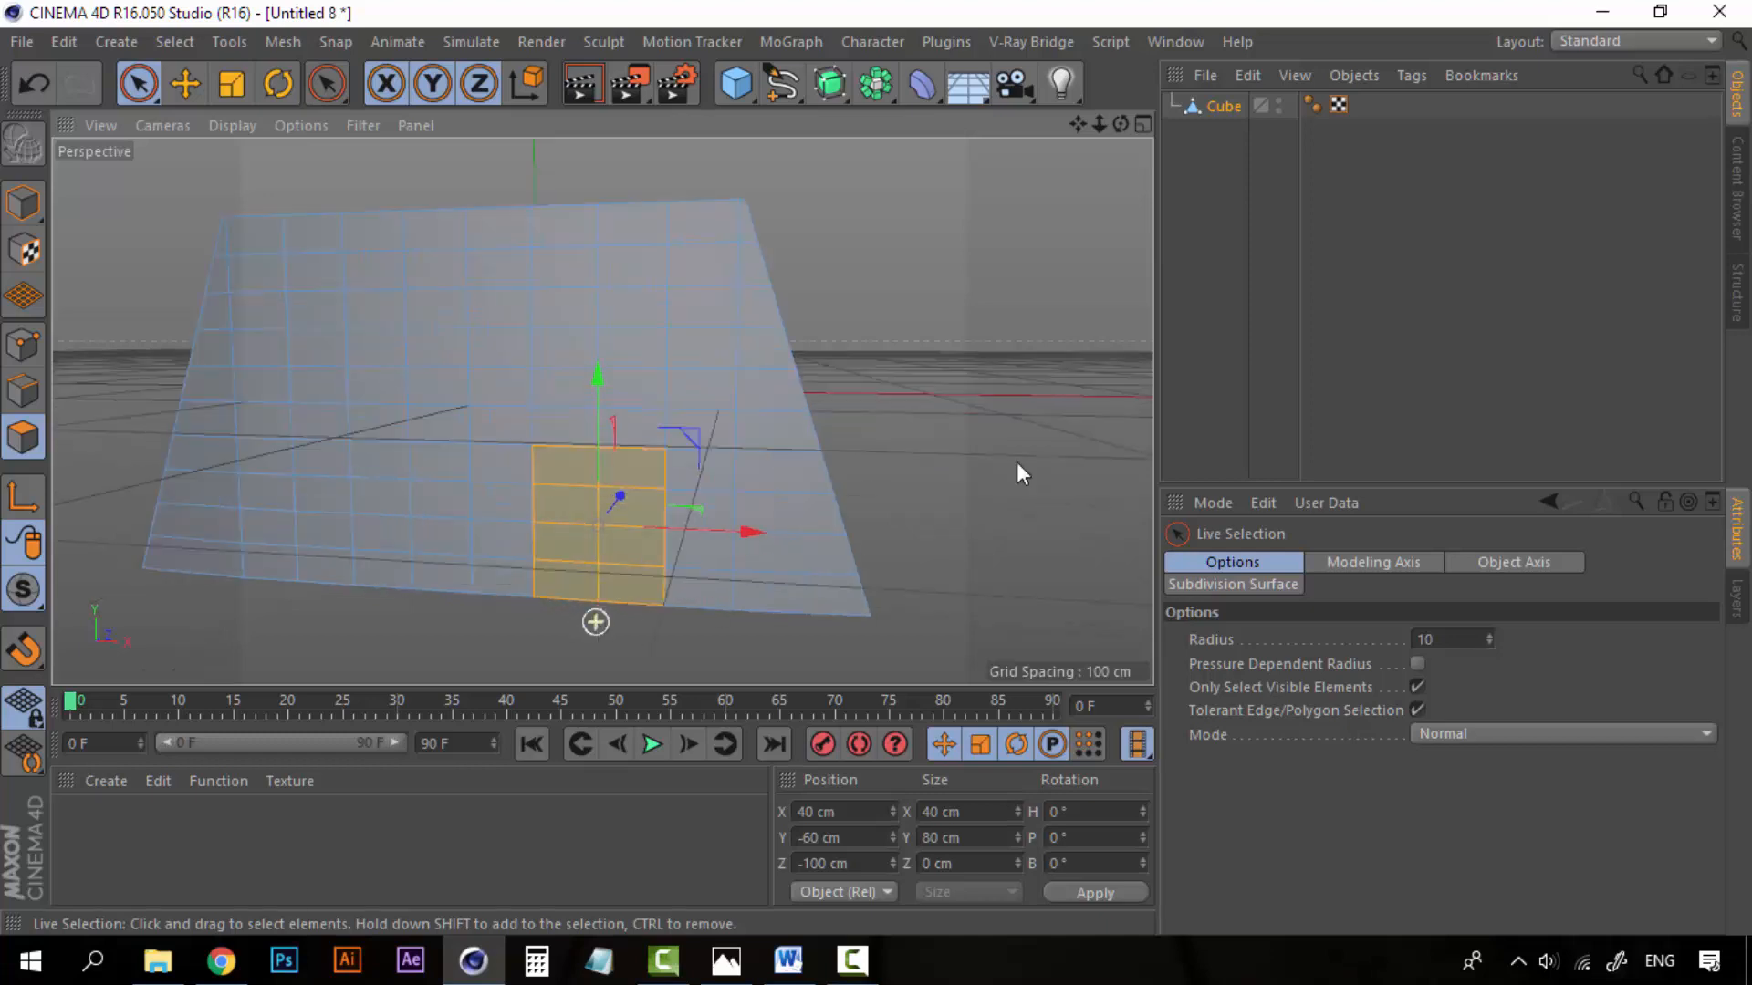
Step: Switch to the Modeling layout and activate Extrude for the selected polygons
{"action": "left_click", "coordinate": [1596, 39]}
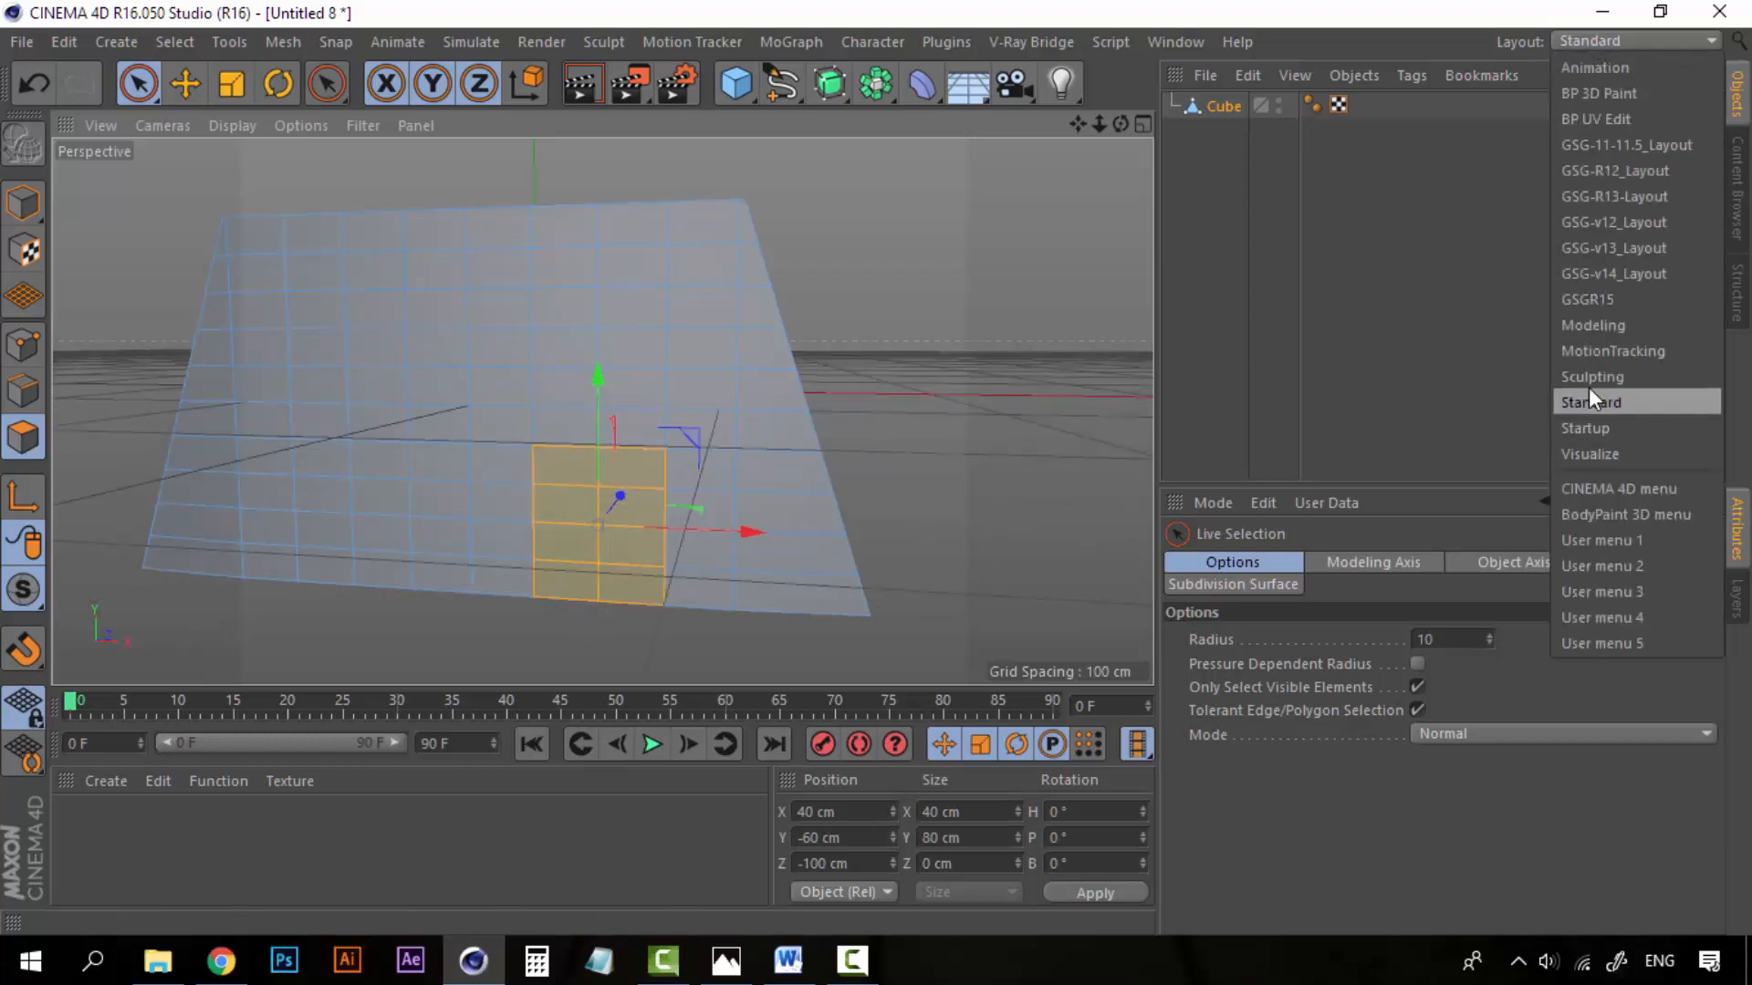
{"action": "left_click", "coordinate": [1607, 328]}
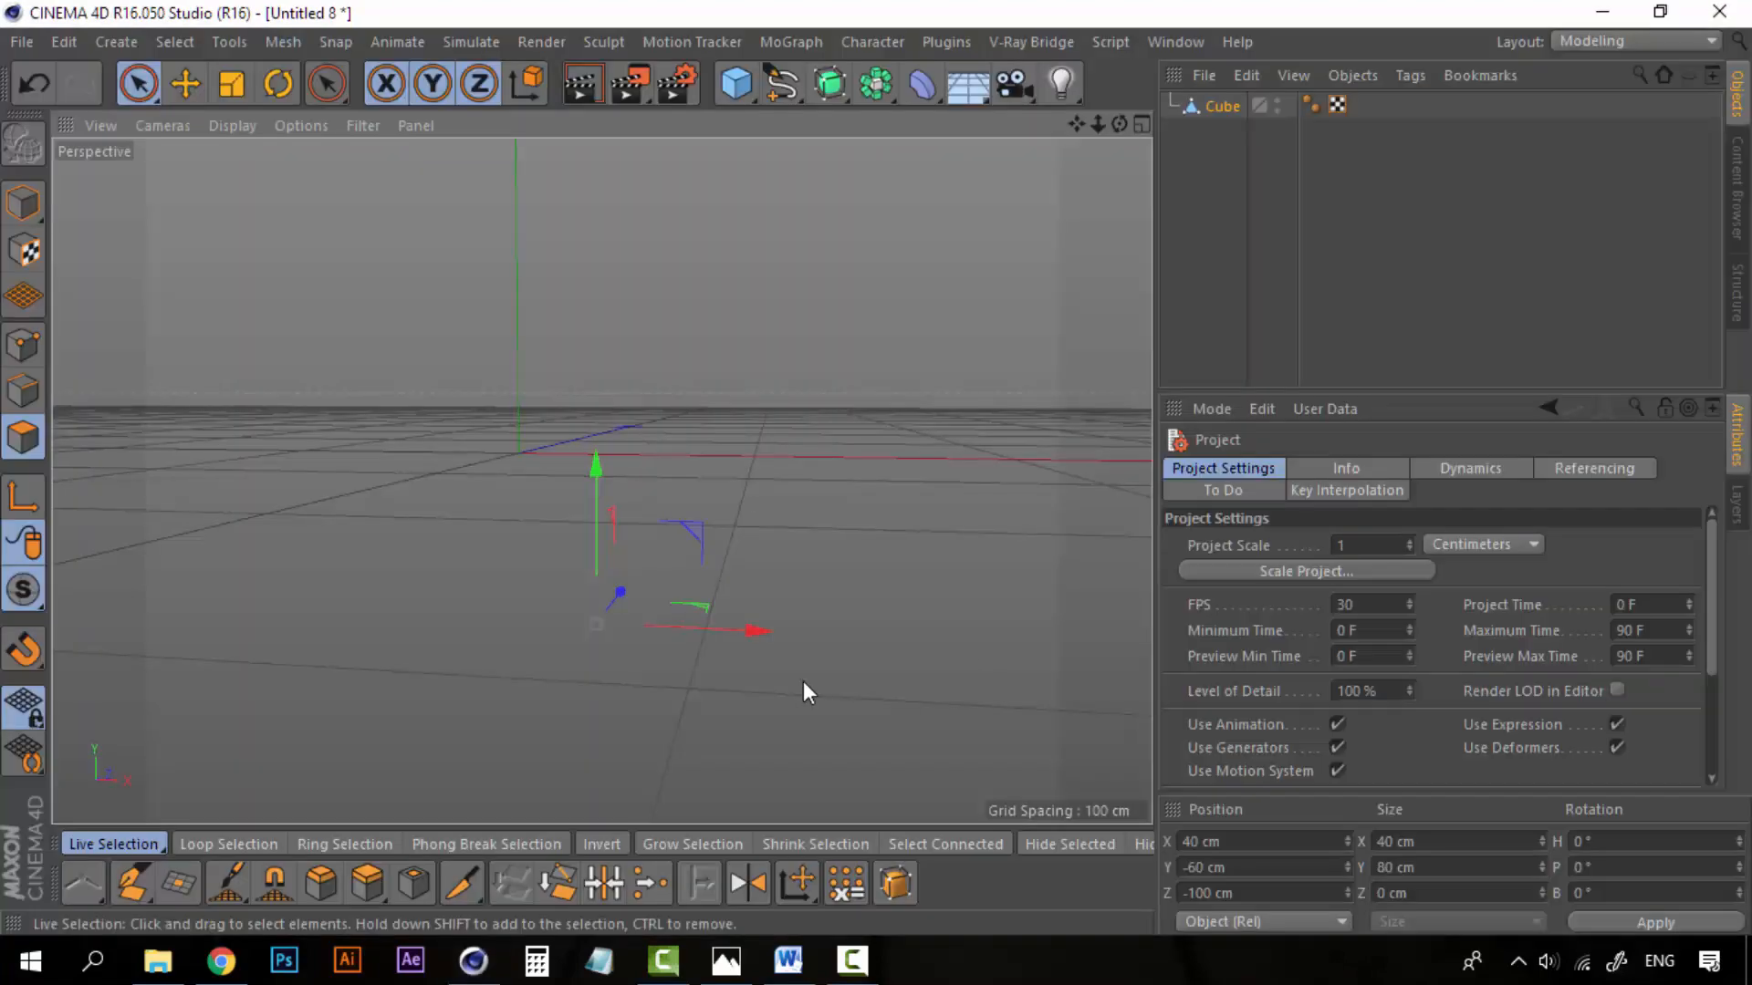
{"action": "left_click", "coordinate": [367, 885]}
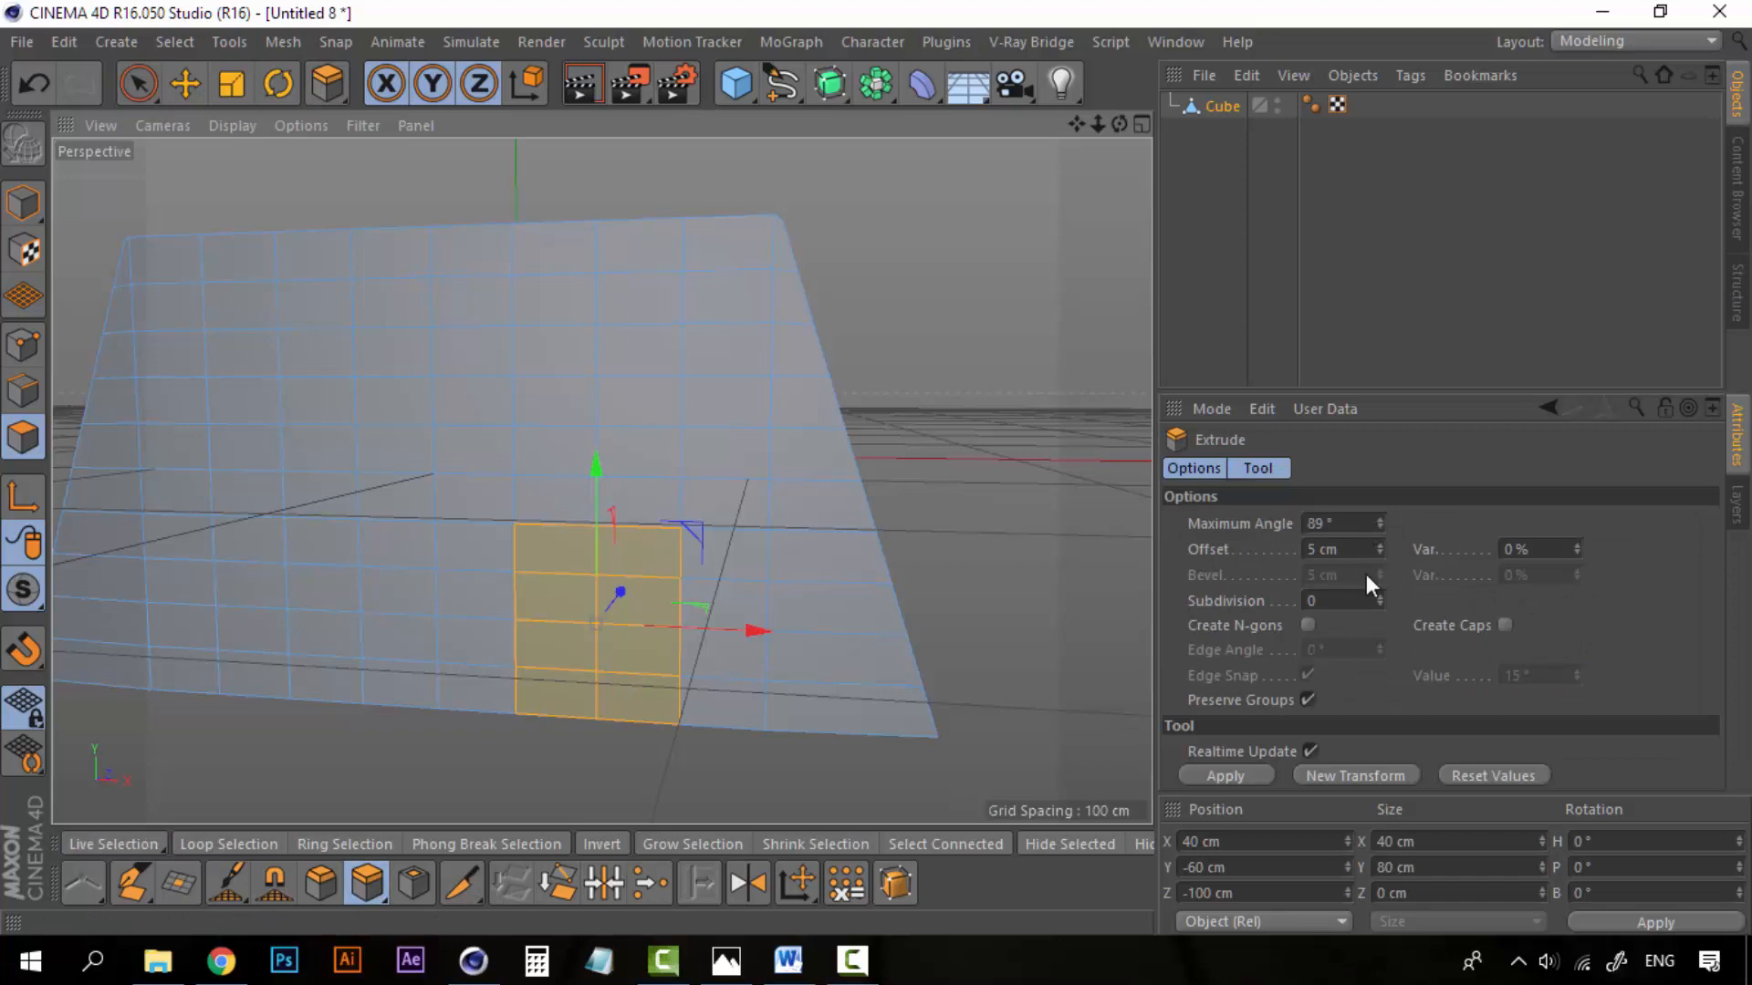
{"action": "left_click", "coordinate": [1367, 775]}
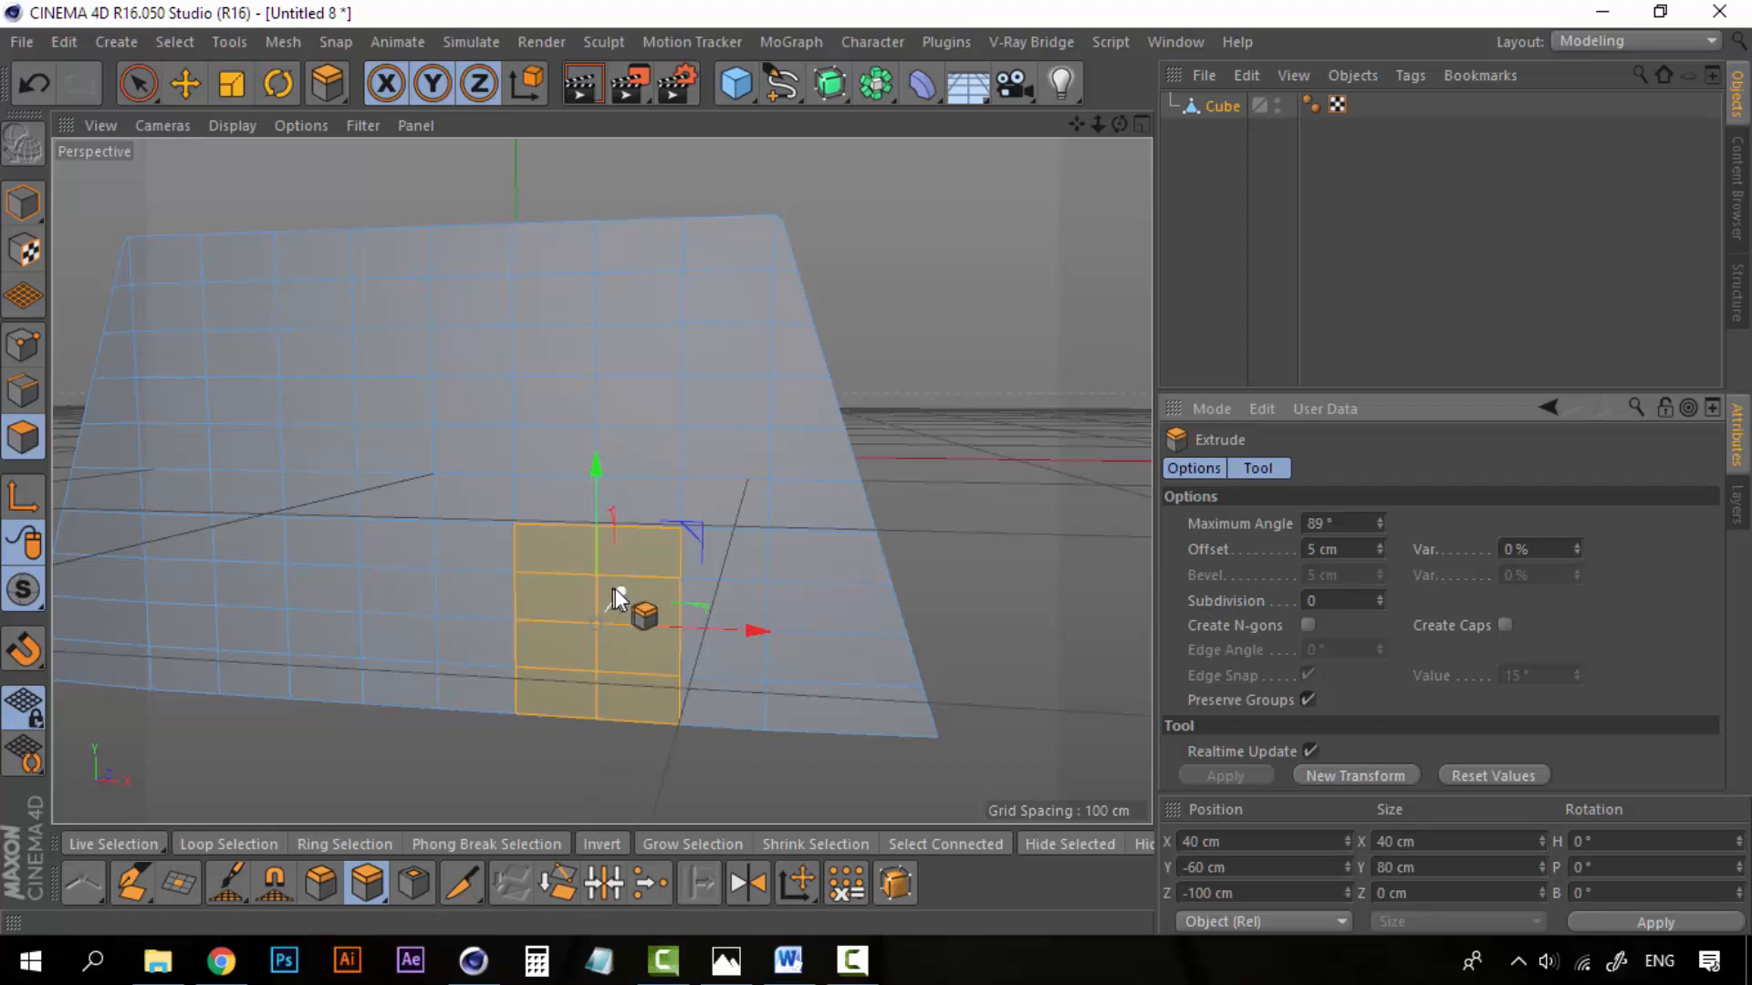
{"action": "left_click_drag", "start_coordinate": [623, 589], "coordinate": [693, 535]}
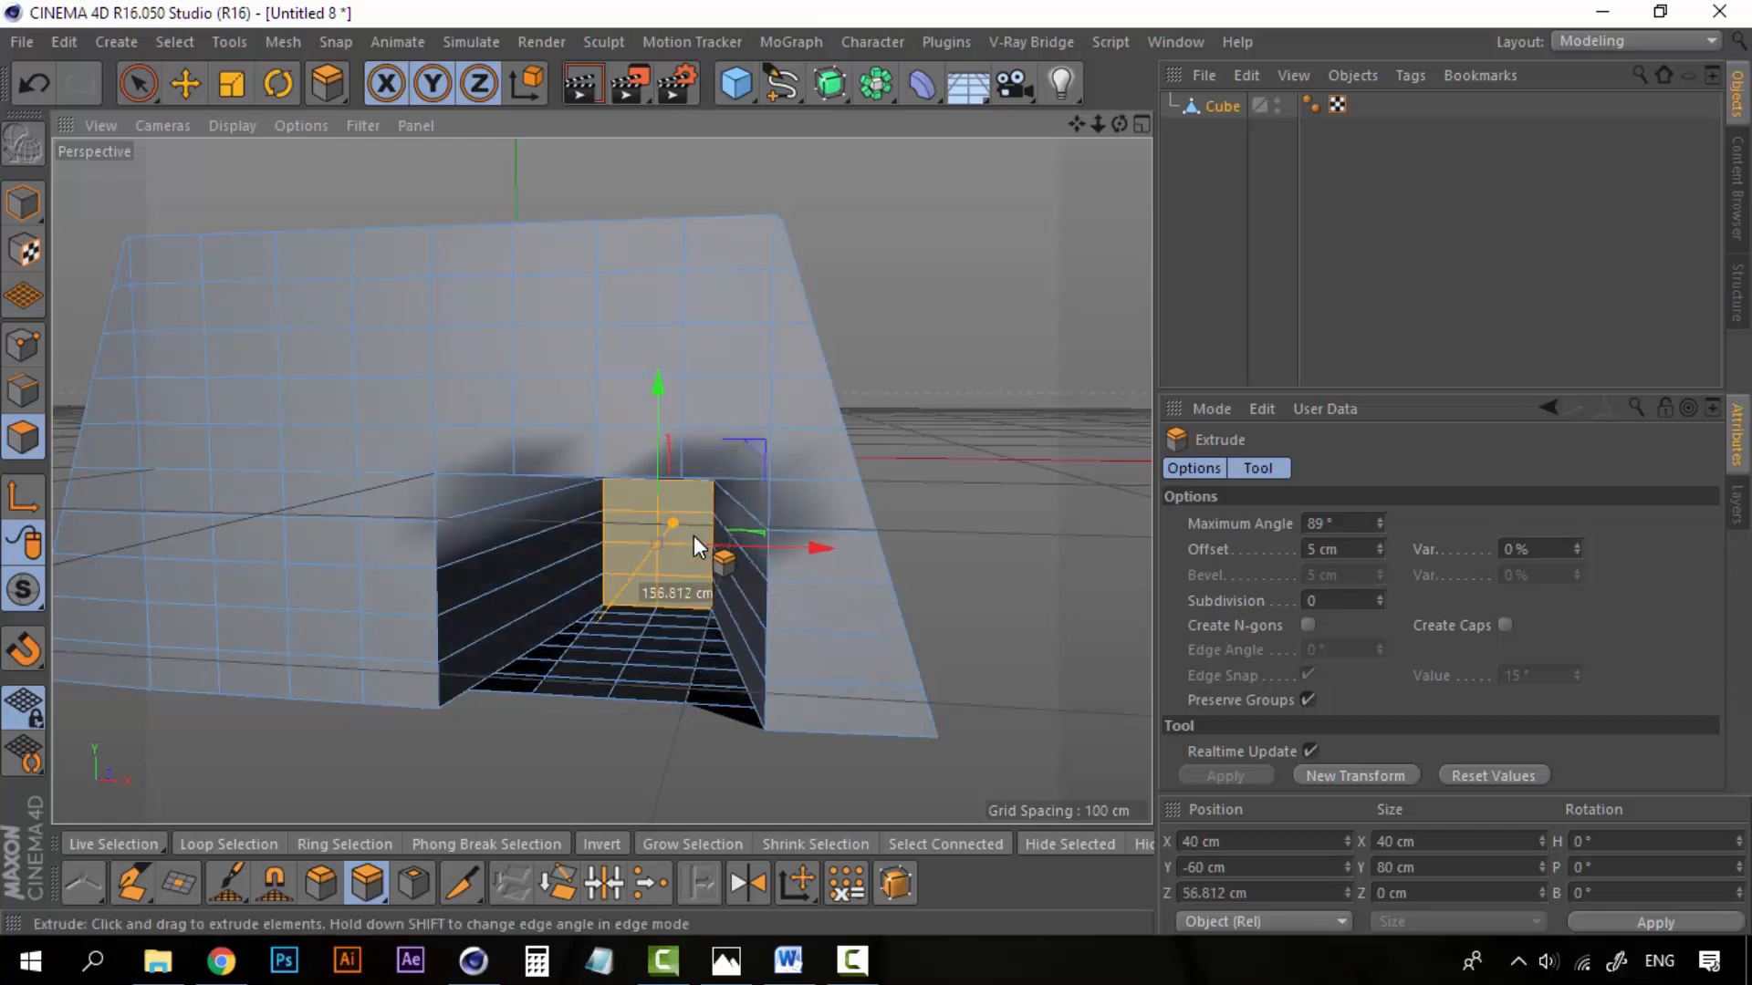
{"action": "key", "text": "ctrl+z"}
{"action": "left_click", "coordinate": [693, 535]}
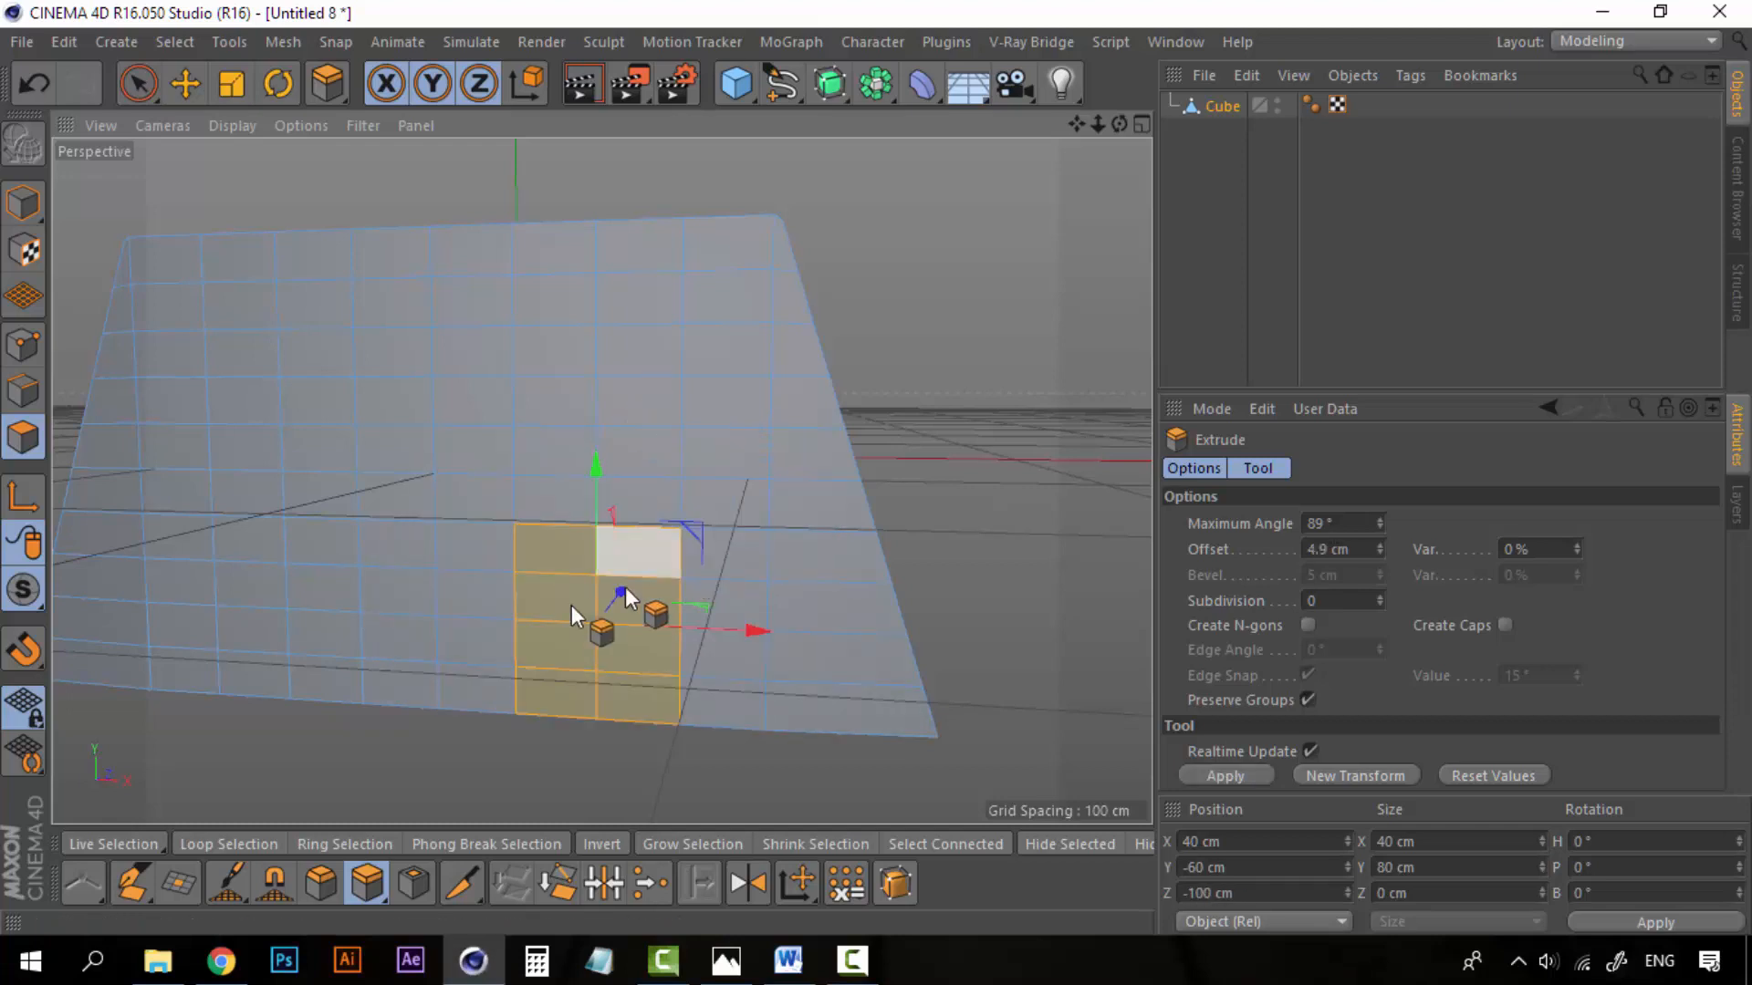
Step: Extrude the selected polygons with a 0 cm offset and push them about 29 cm inward along Z to form a recess
{"action": "left_click", "coordinate": [1368, 550]}
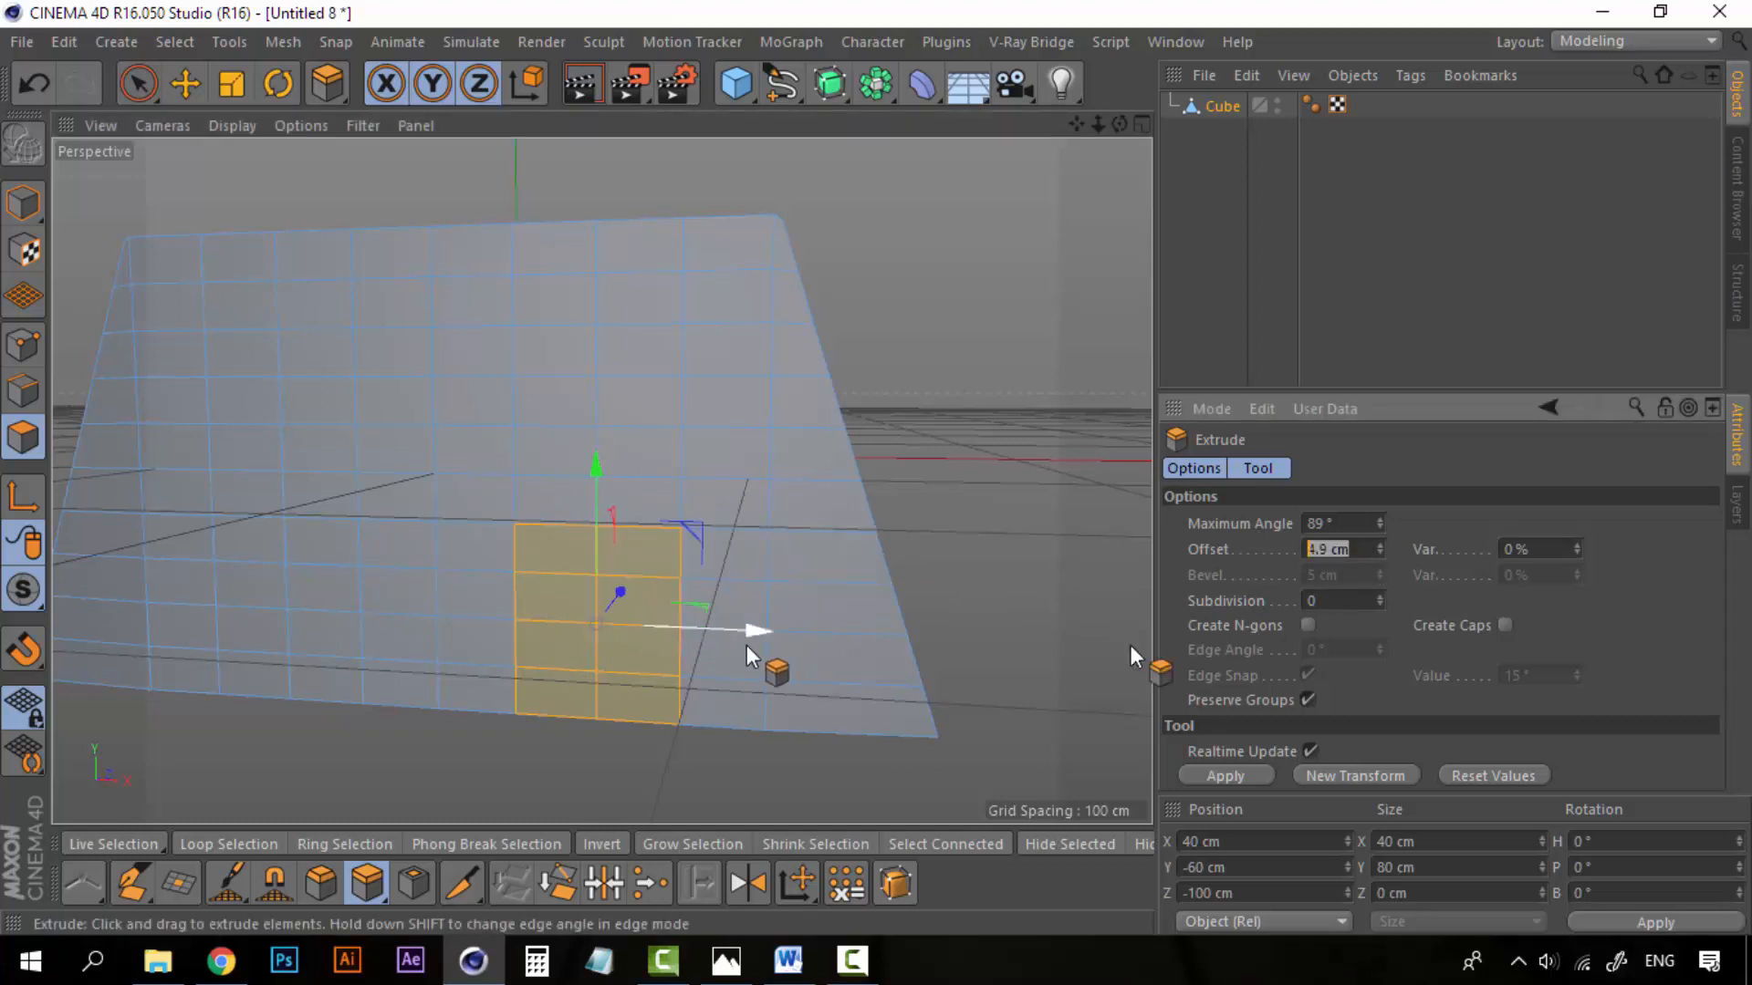
{"action": "type", "text": "0"}
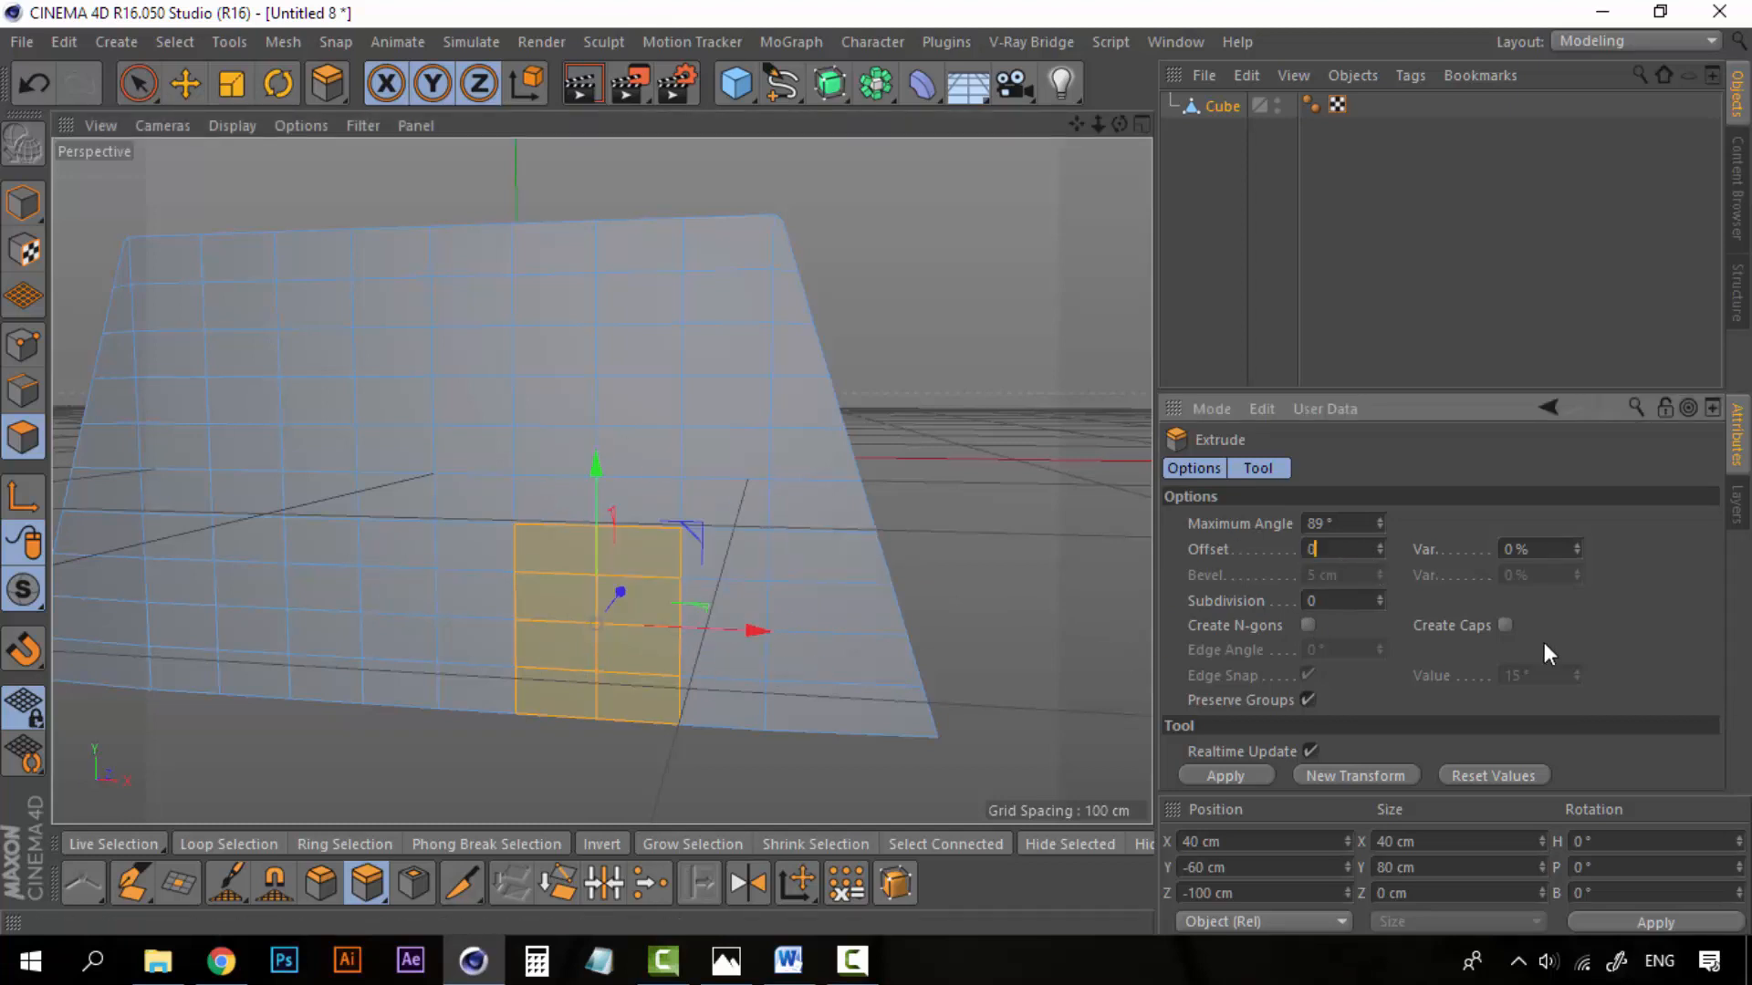
{"action": "left_click", "coordinate": [1360, 774]}
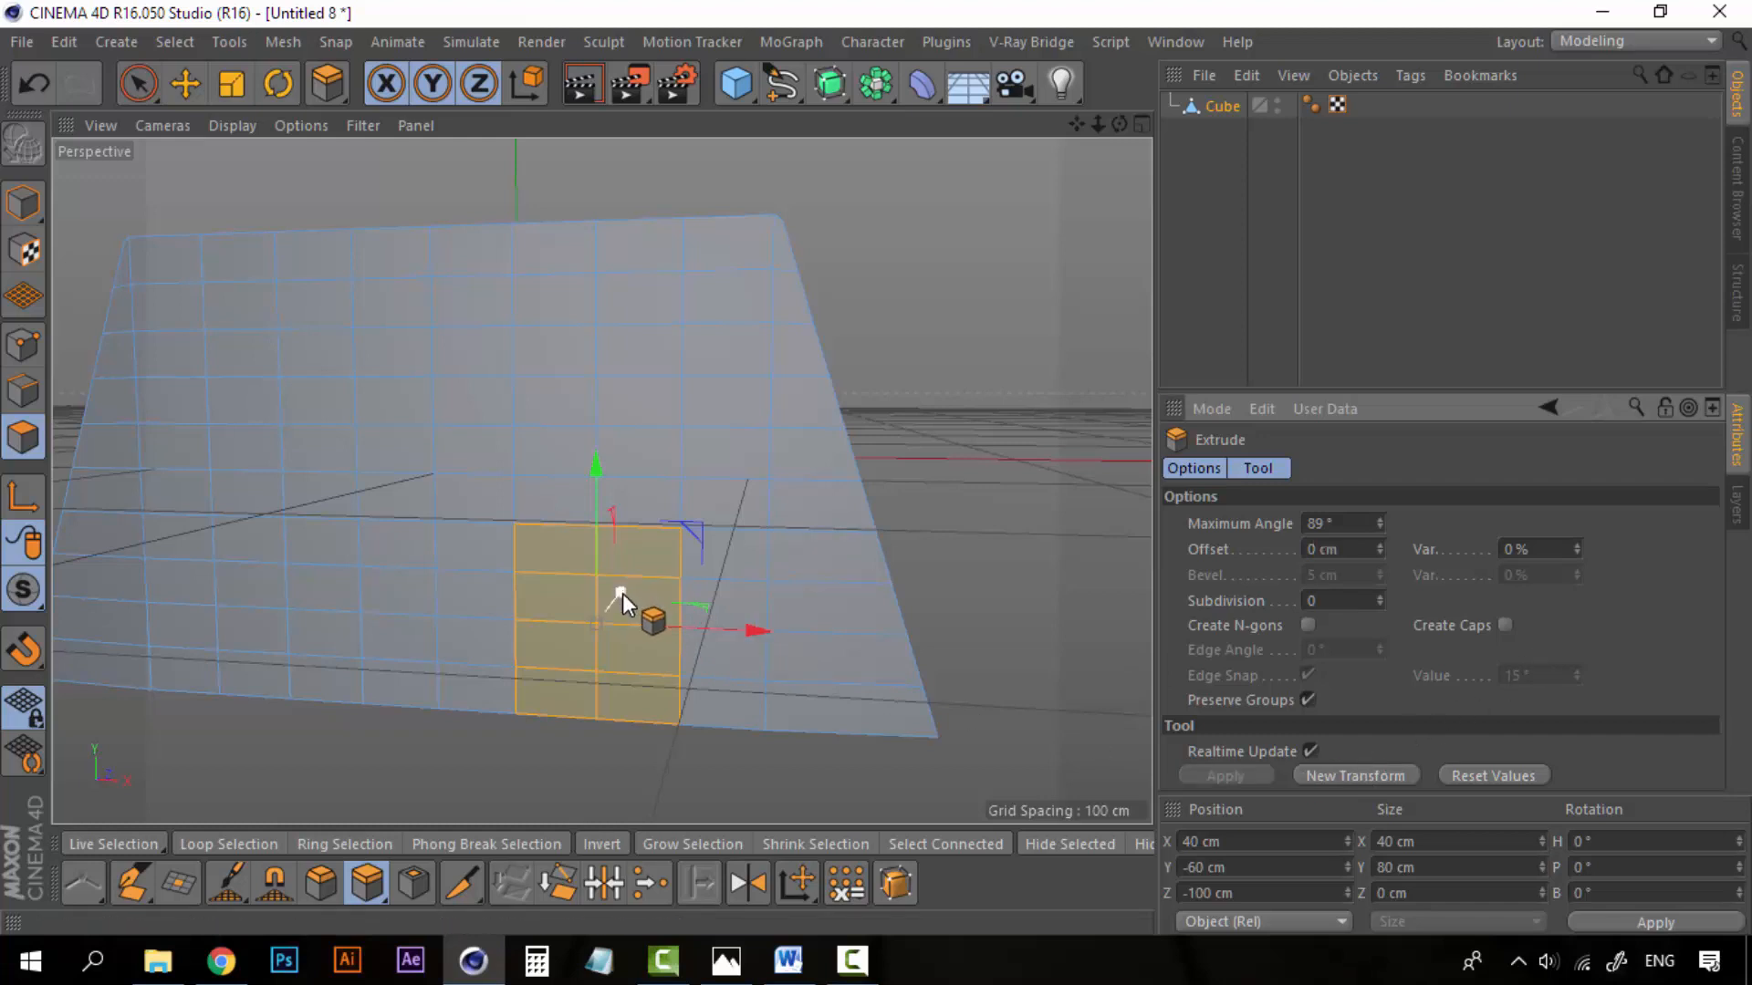
{"action": "mouse_move", "coordinate": [626, 593]}
{"action": "left_mouse_down"}
{"action": "mouse_move", "coordinate": [662, 571]}
{"action": "mouse_move", "coordinate": [645, 591]}
{"action": "left_mouse_up"}
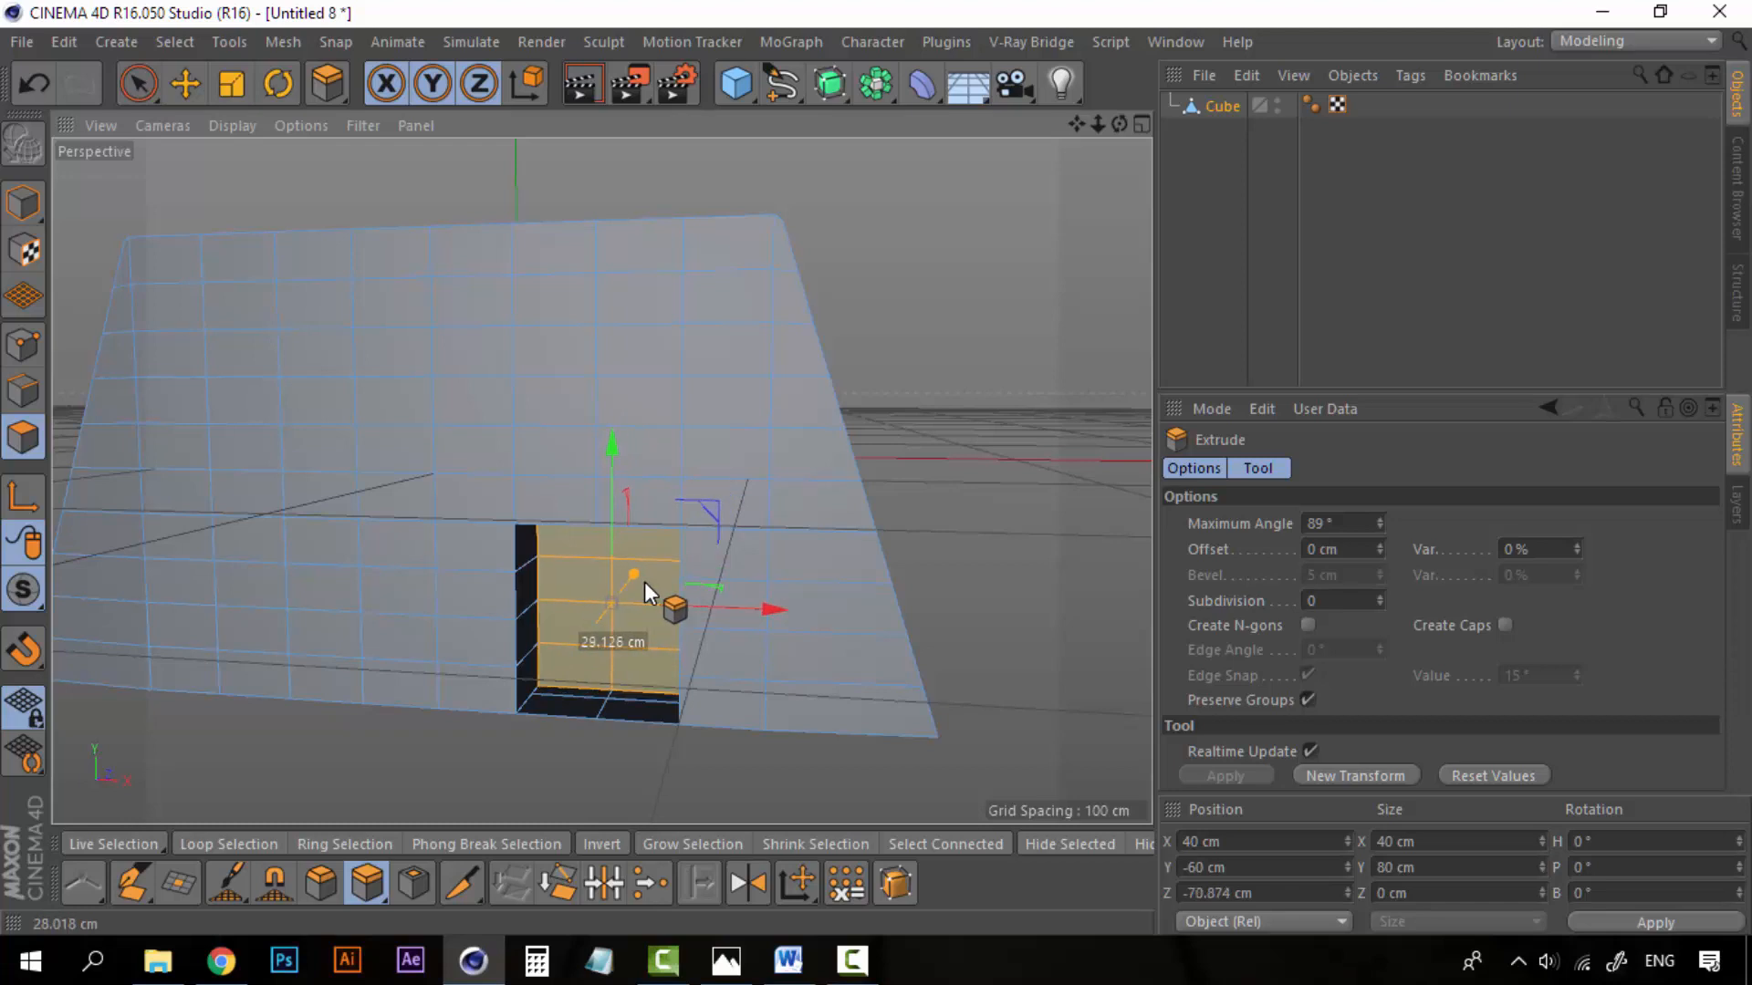
{"action": "left_click_drag", "start_coordinate": [644, 582], "coordinate": [644, 582]}
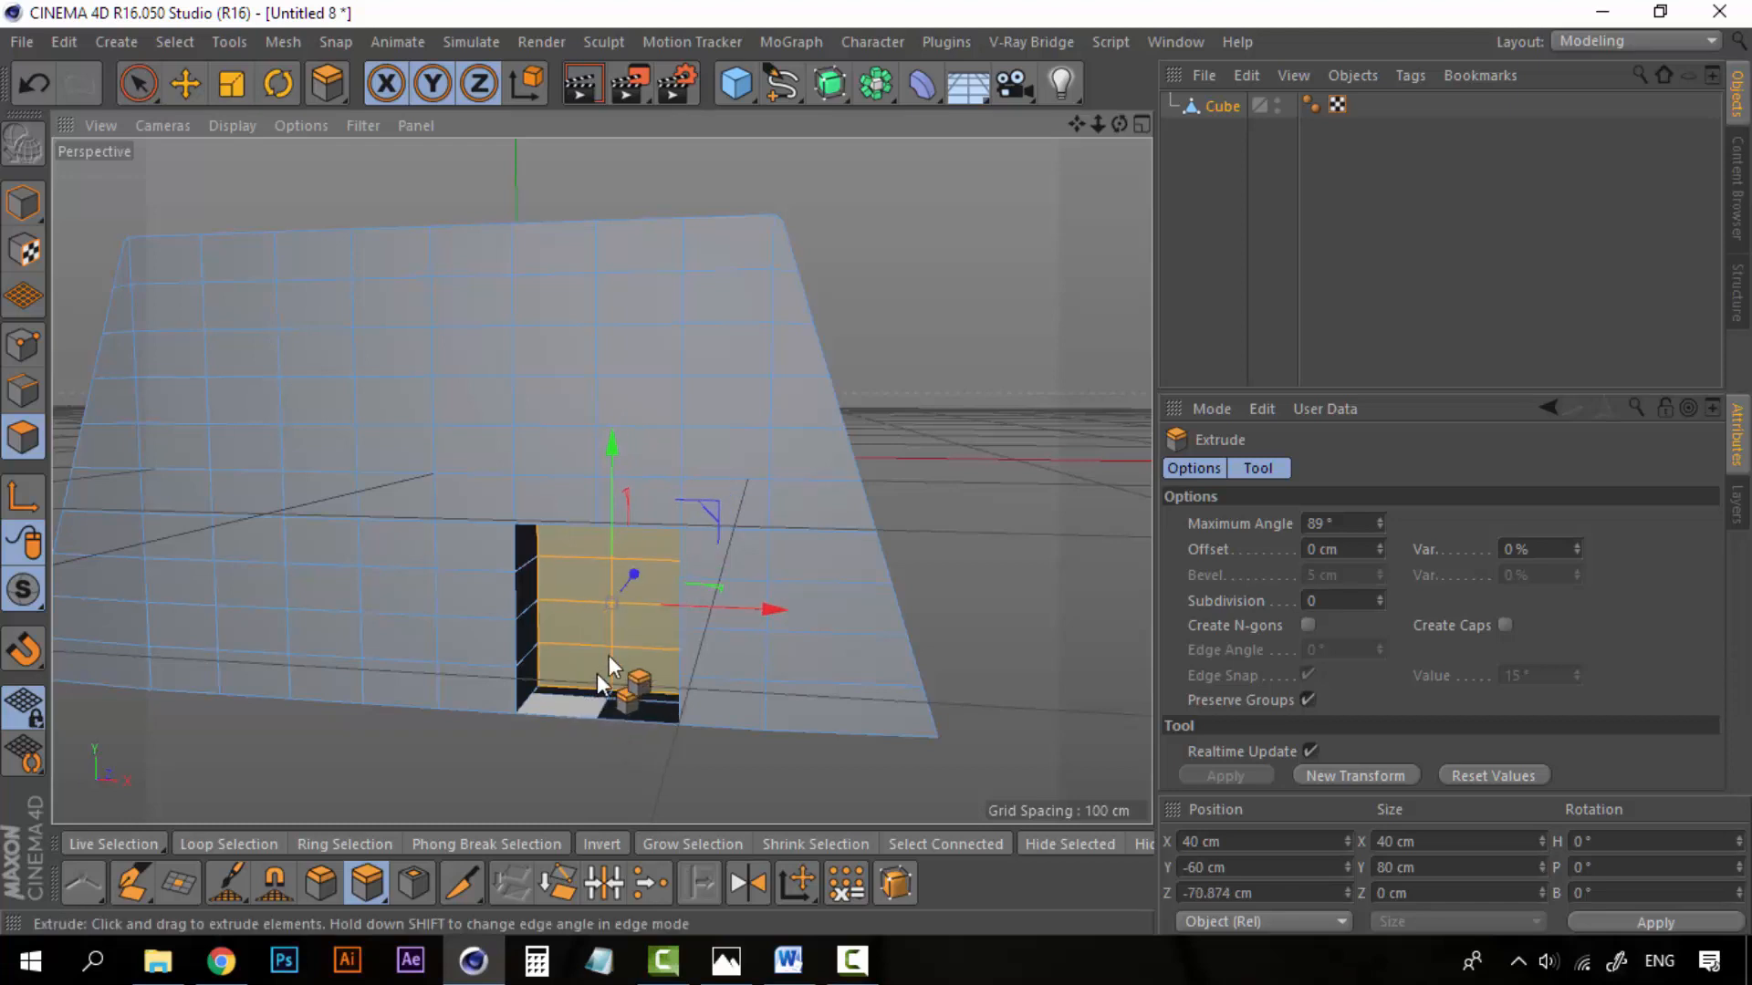
{"action": "left_click_drag", "start_coordinate": [609, 655], "coordinate": [575, 705], "text": "alt"}
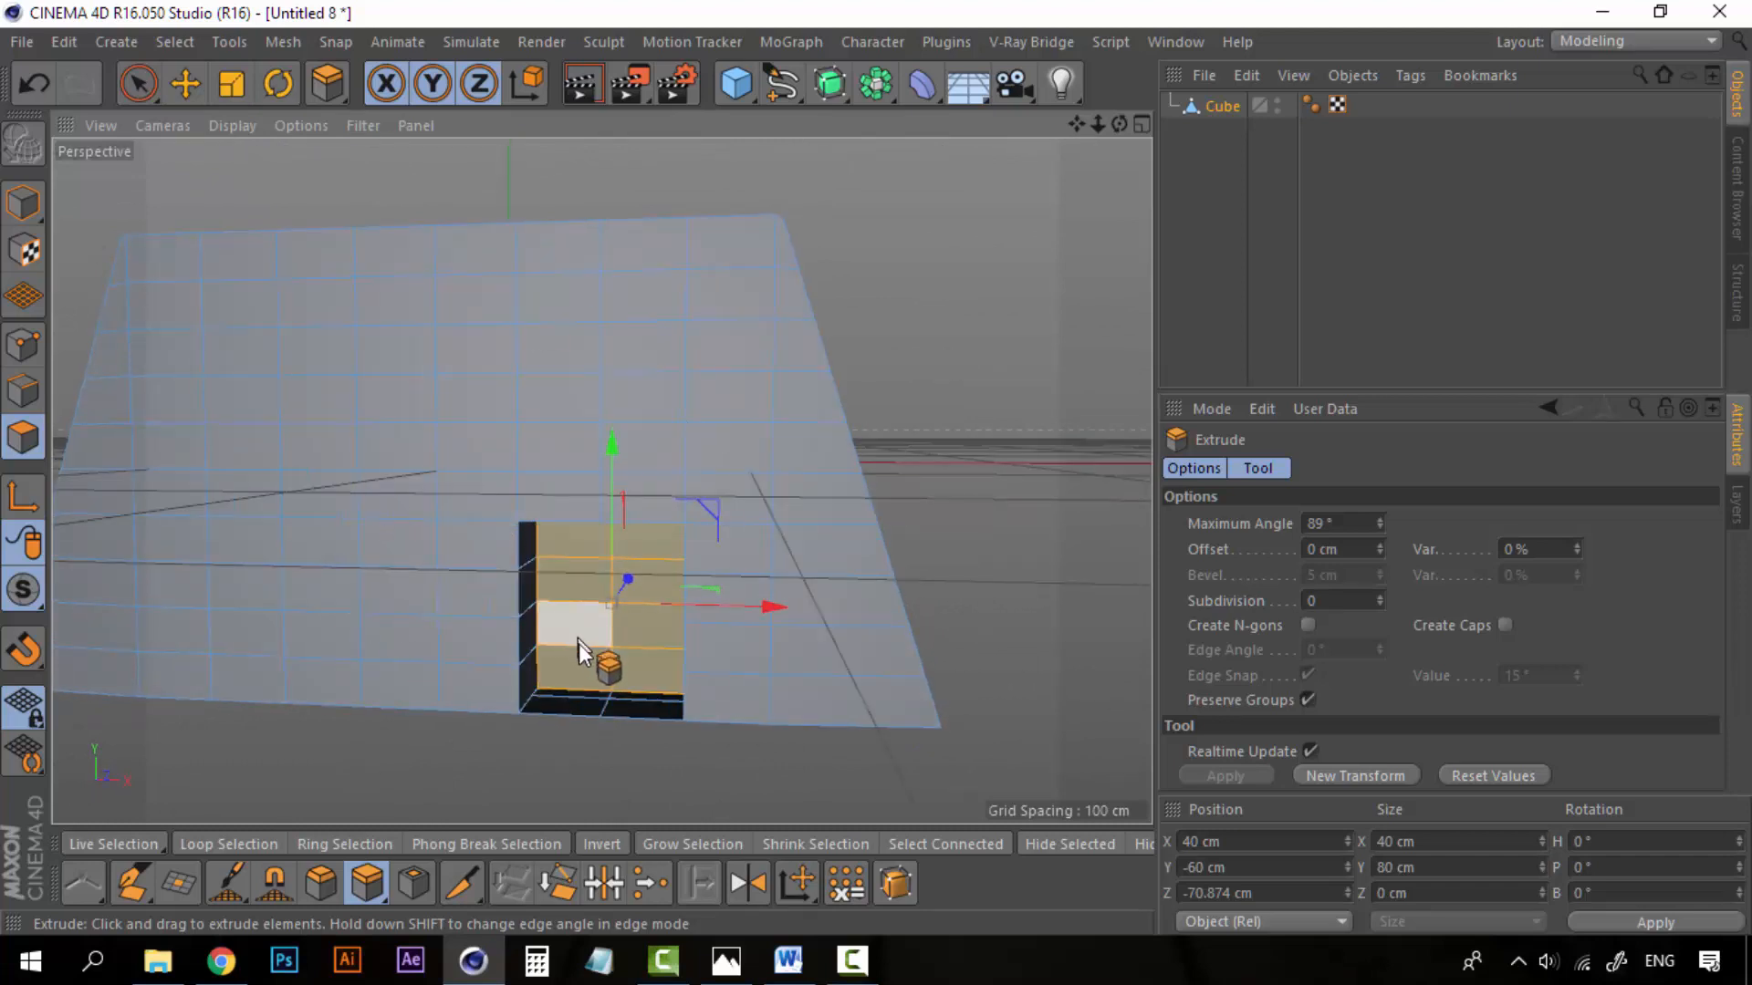
{"action": "scroll", "coordinate": [582, 649], "scroll_direction": "up", "scroll_amount": 2}
{"action": "left_click_drag", "start_coordinate": [583, 649], "coordinate": [588, 627], "text": "alt"}
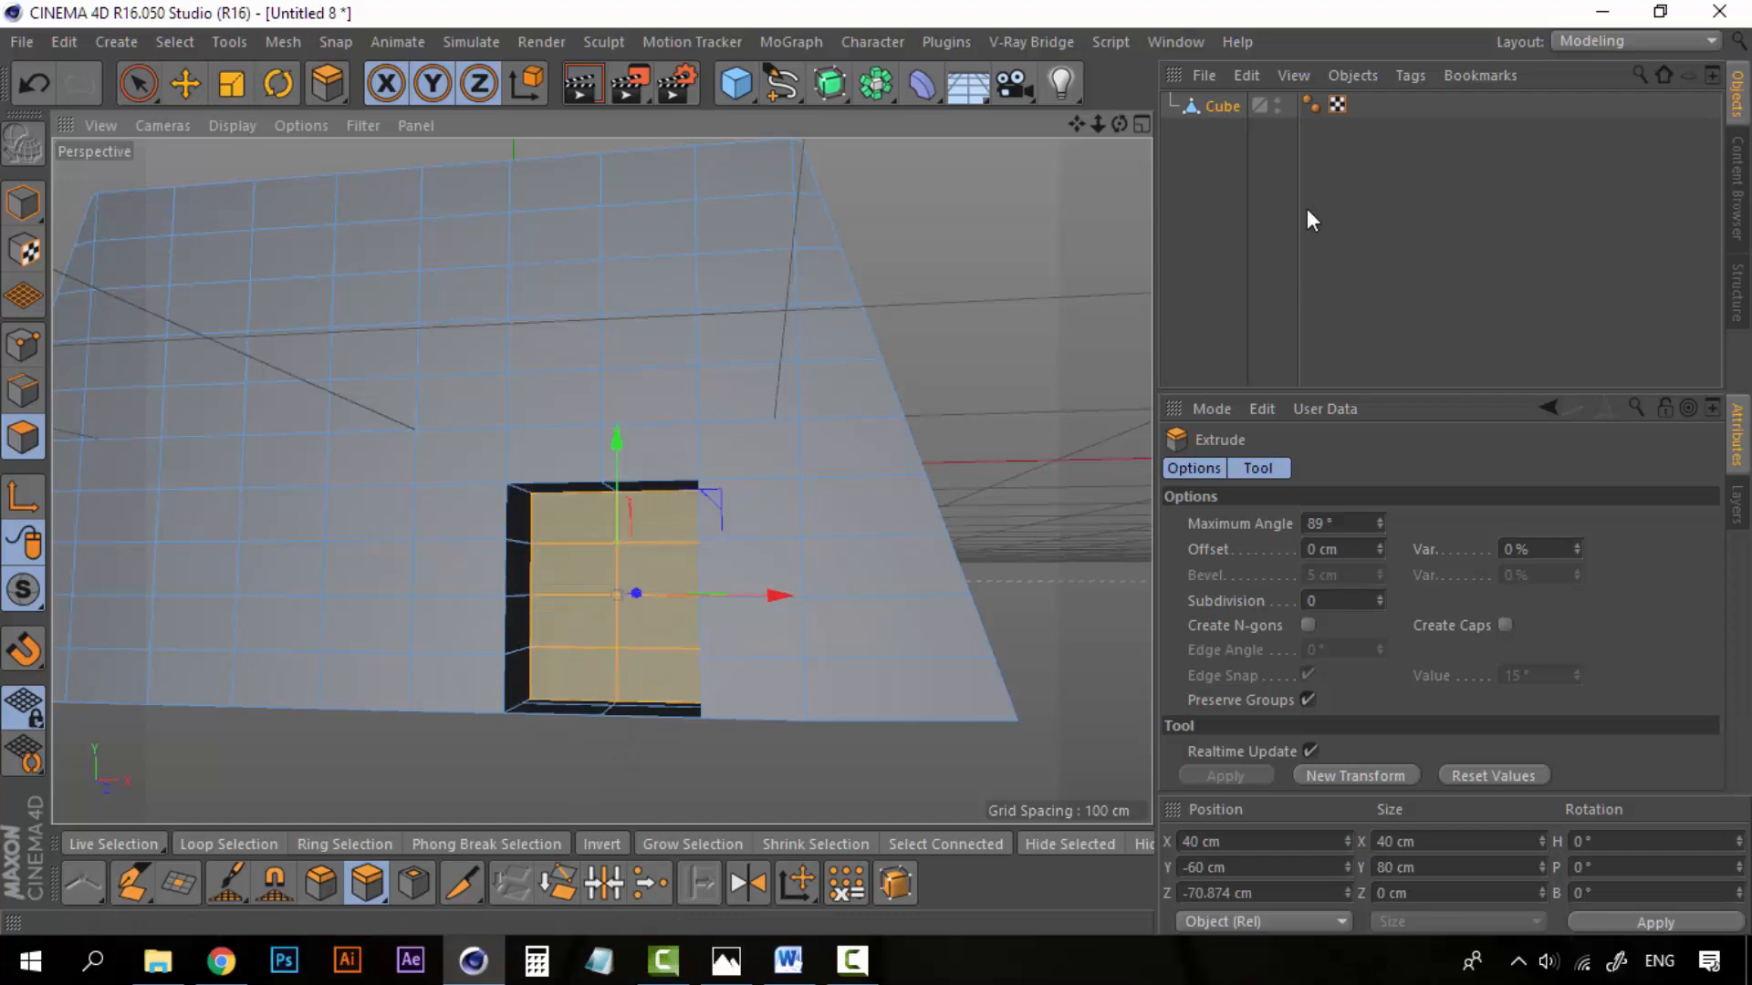
Step: Switch to the Standard layout and create a material with the colour R 255, G 56, B 95
{"action": "left_click", "coordinate": [1675, 45]}
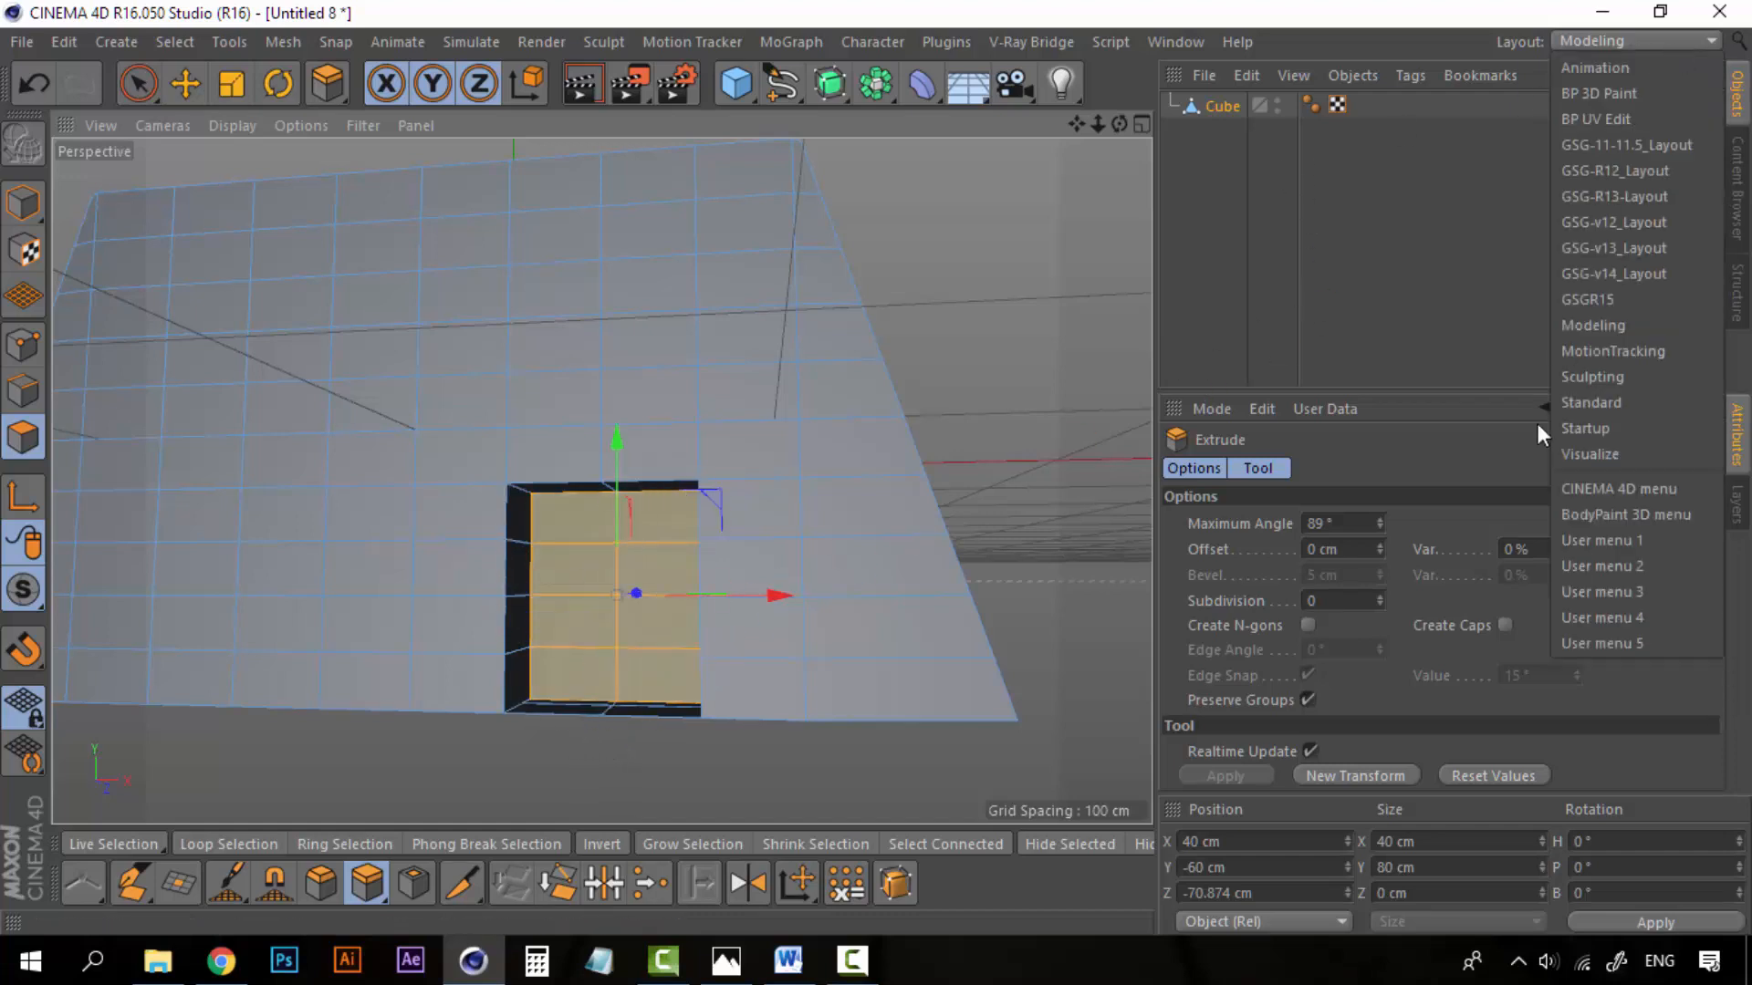
{"action": "left_click", "coordinate": [1611, 403]}
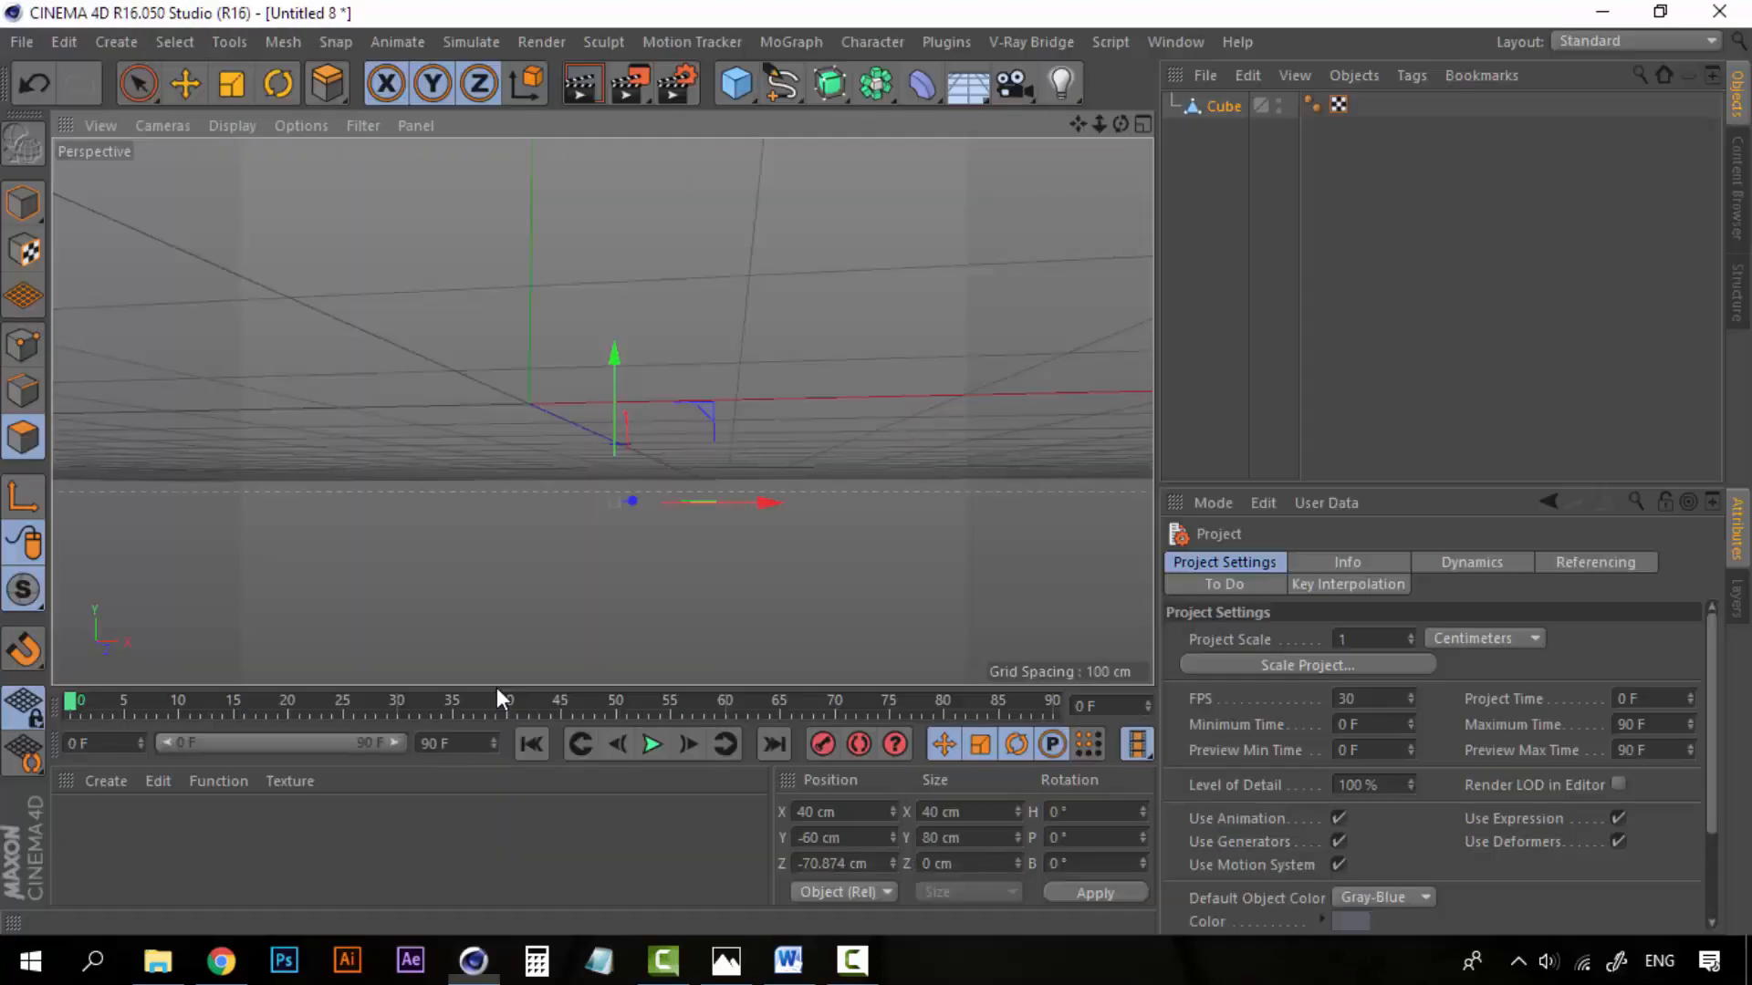
{"action": "double_click", "coordinate": [84, 849]}
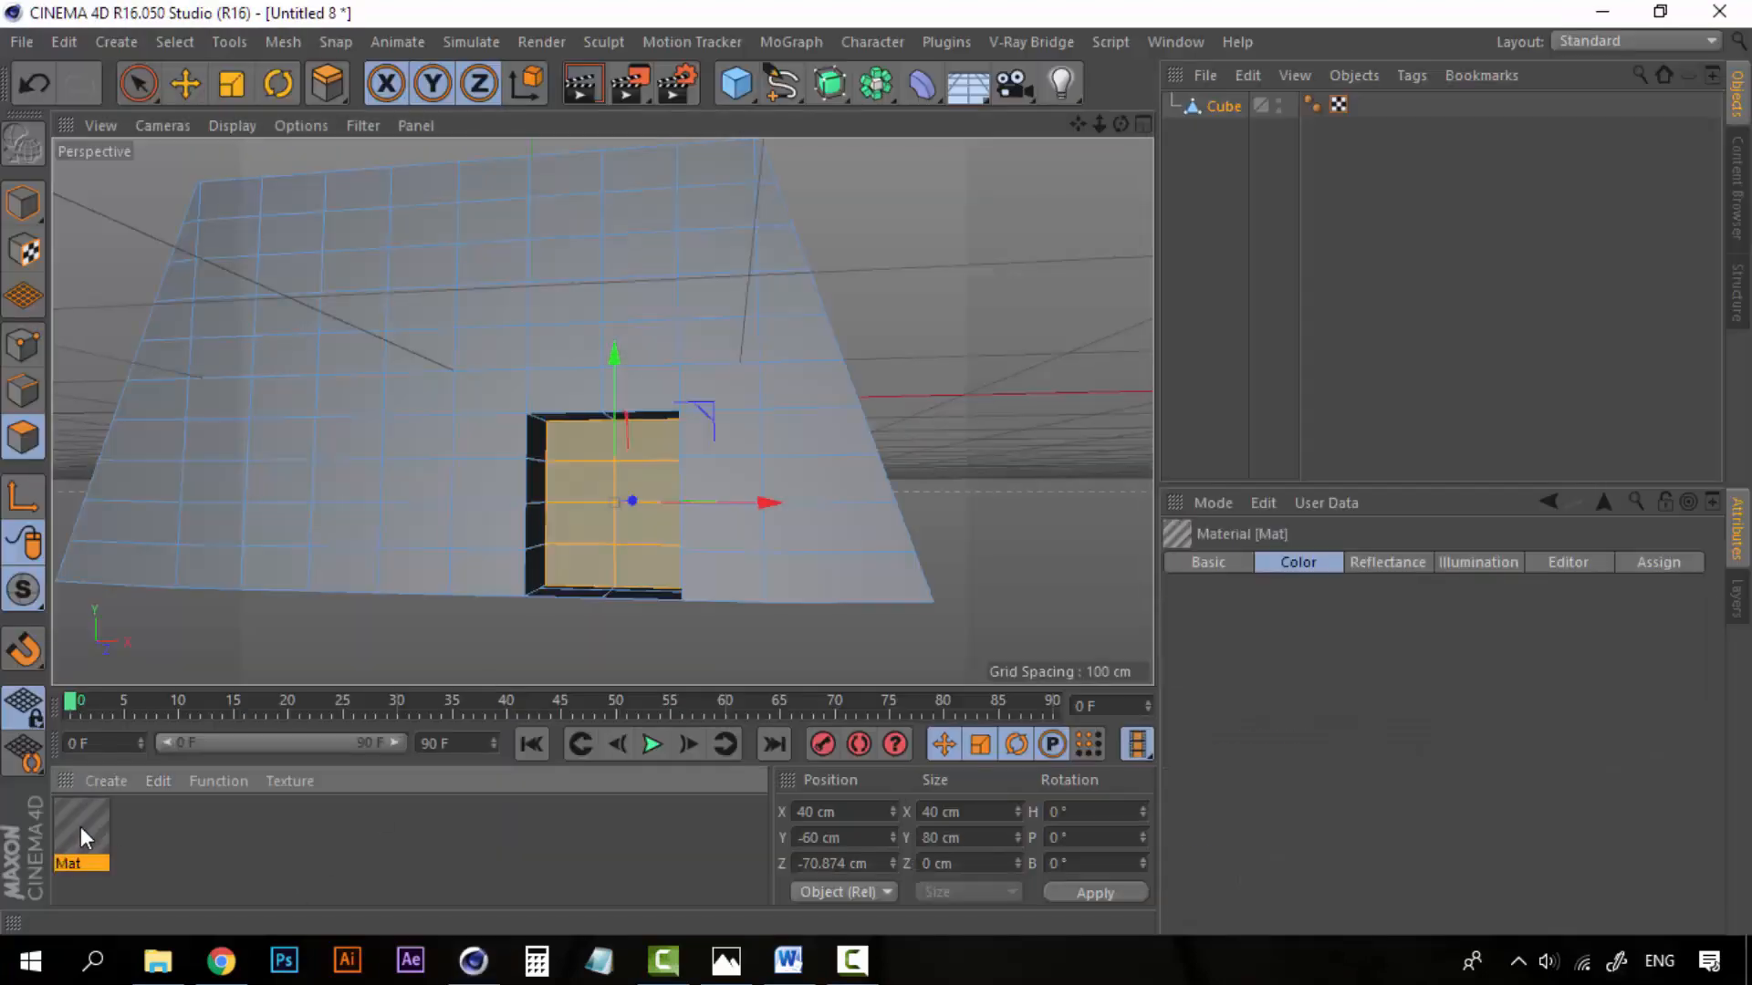
{"action": "double_click", "coordinate": [81, 826]}
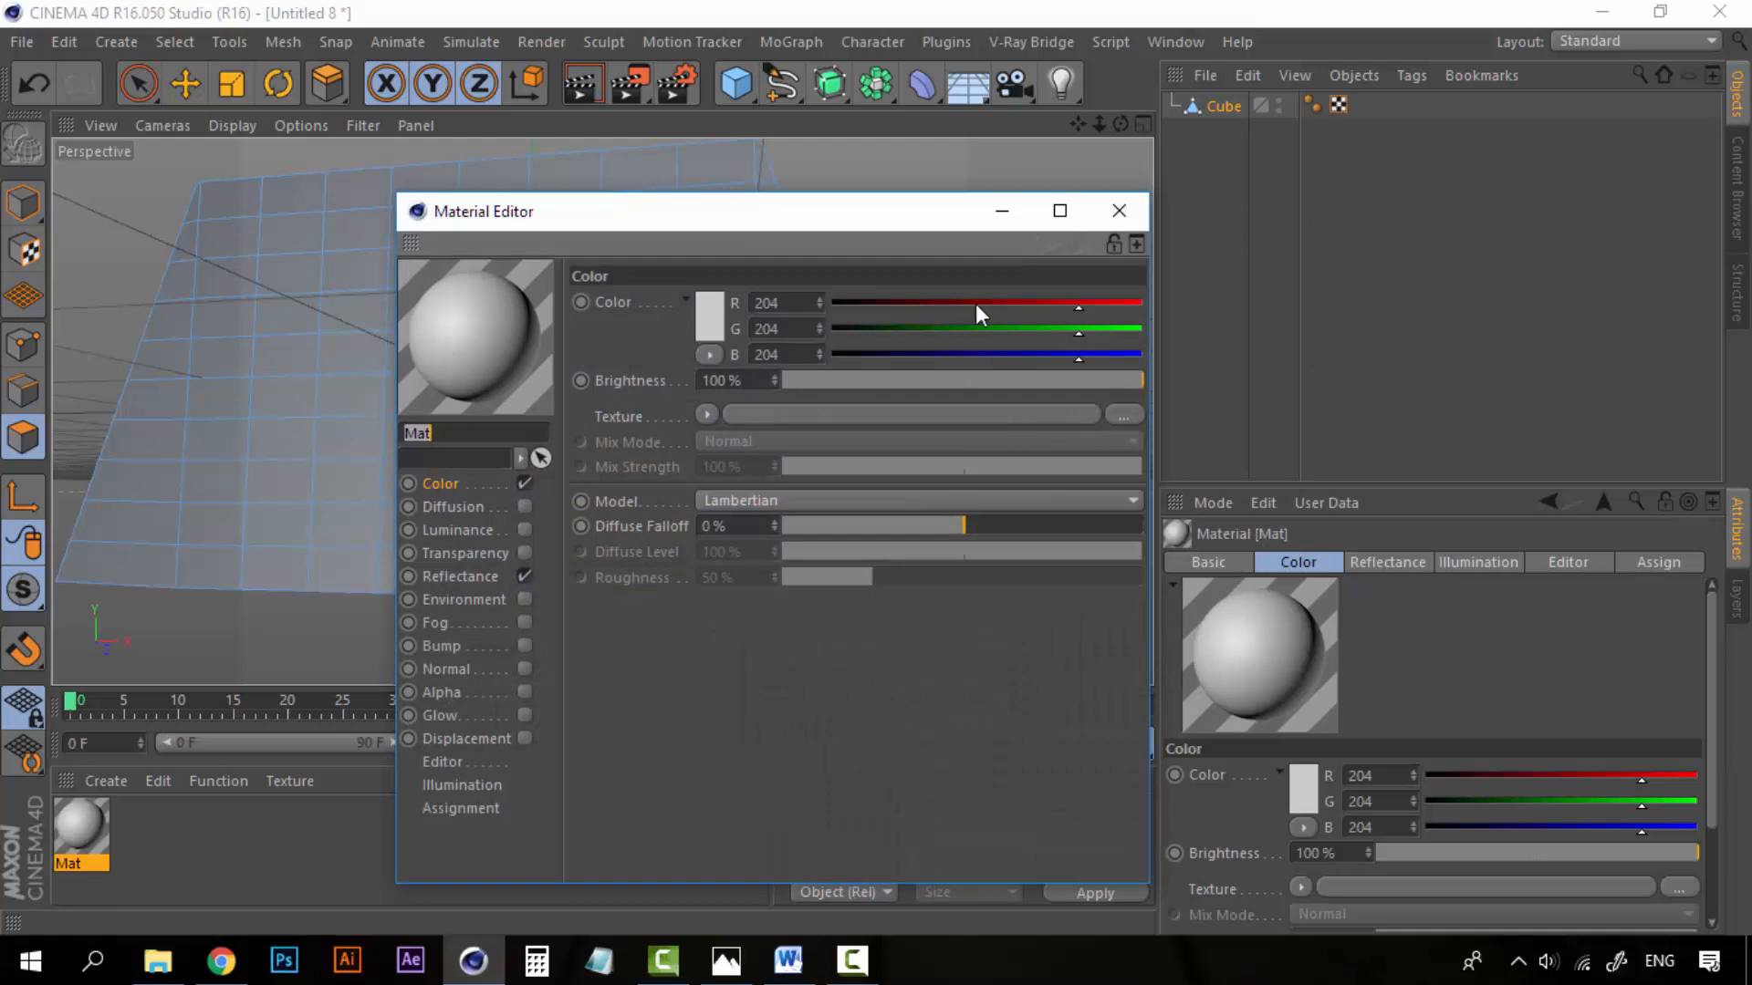
{"action": "left_click_drag", "start_coordinate": [1079, 307], "coordinate": [1195, 290]}
{"action": "left_click_drag", "start_coordinate": [1081, 330], "coordinate": [900, 351]}
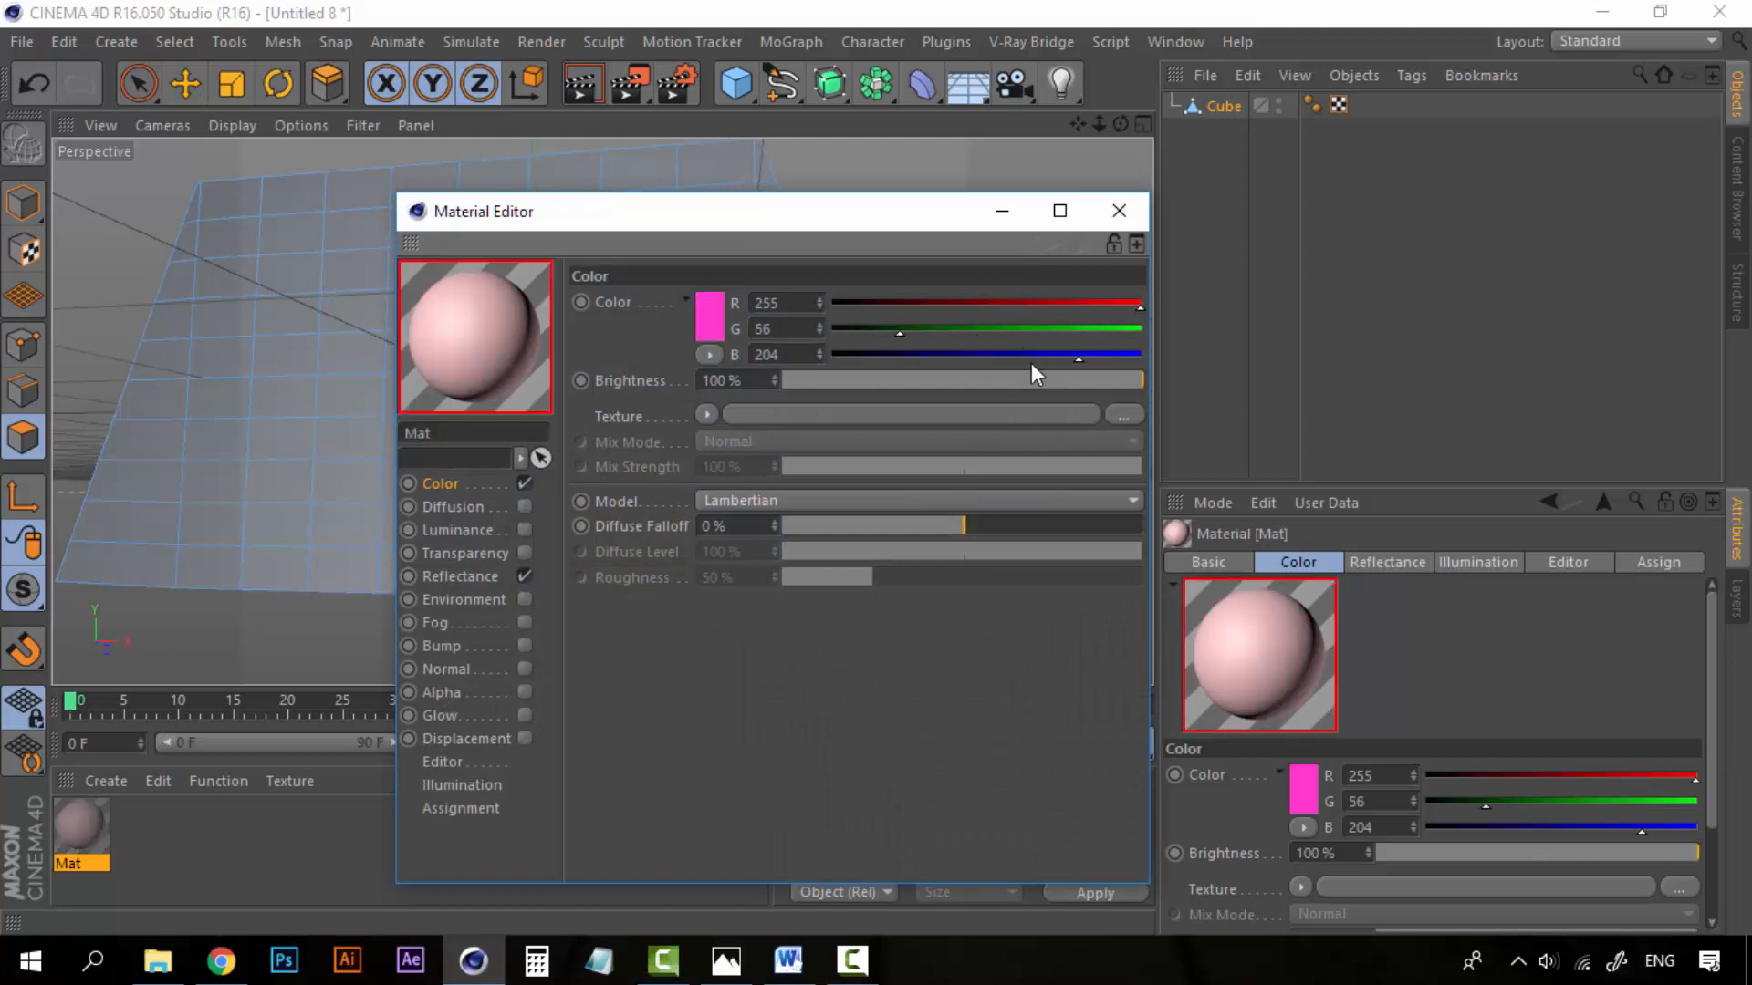
{"action": "left_click_drag", "start_coordinate": [1029, 358], "coordinate": [948, 358]}
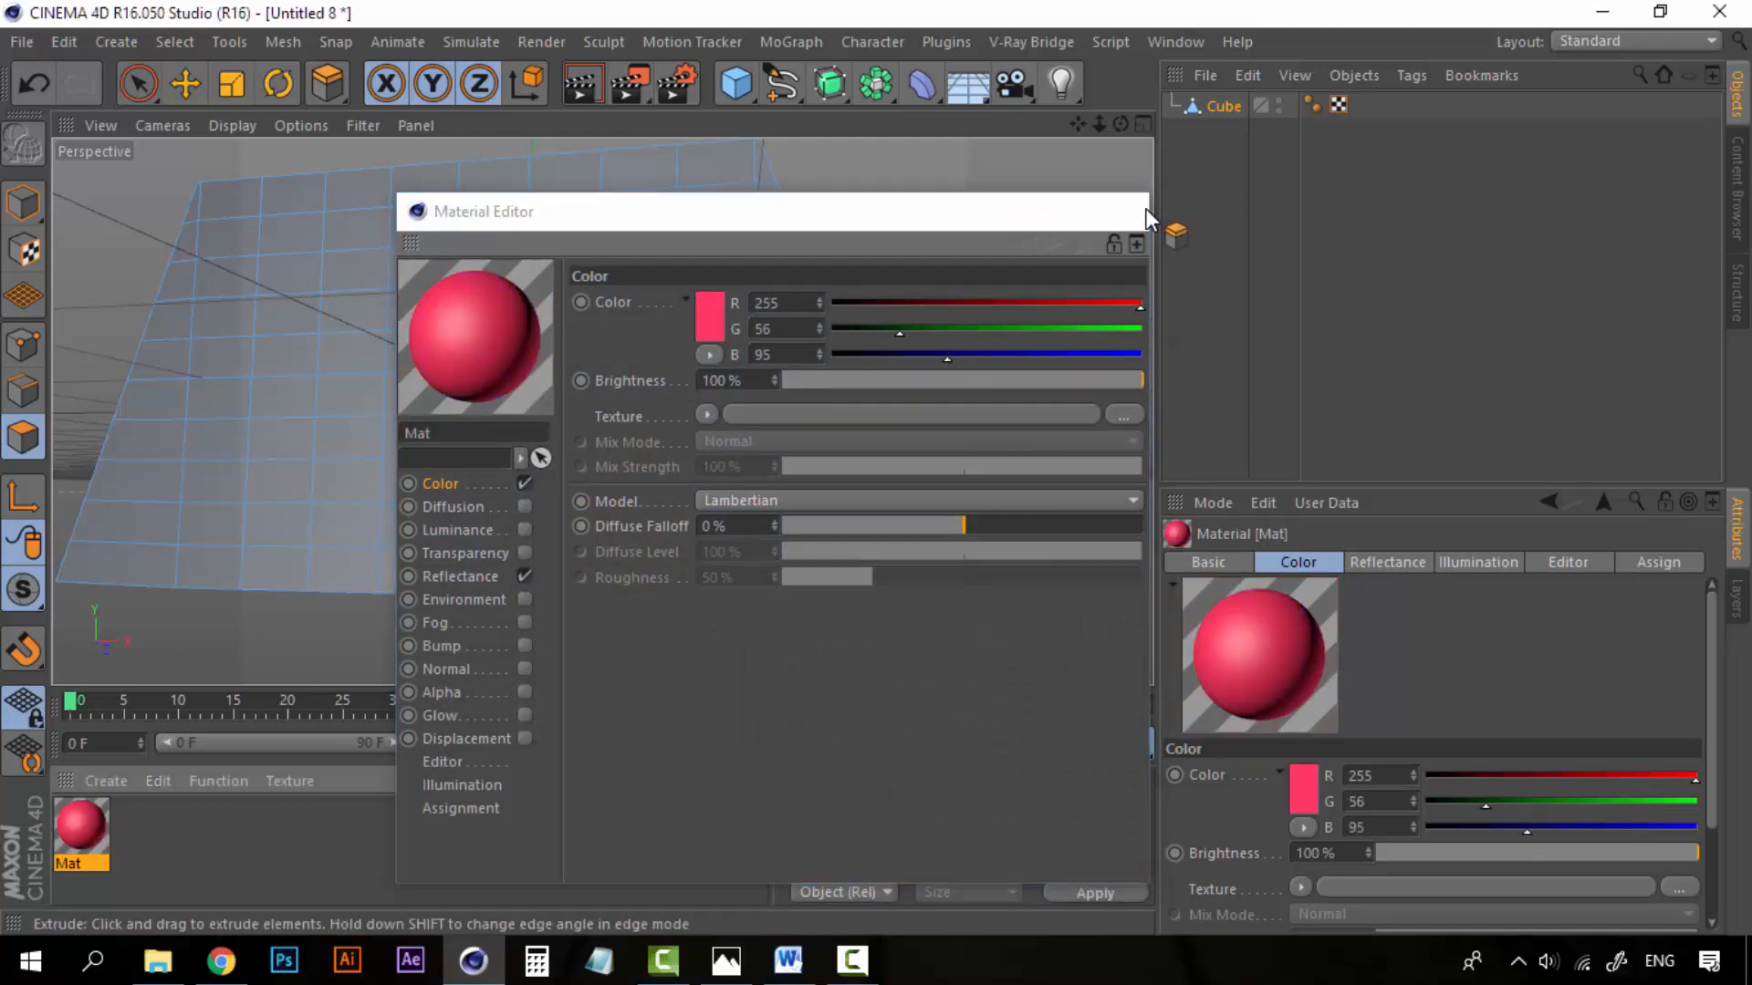
{"action": "left_click", "coordinate": [1118, 211]}
{"action": "left_click_drag", "start_coordinate": [82, 838], "coordinate": [1230, 106]}
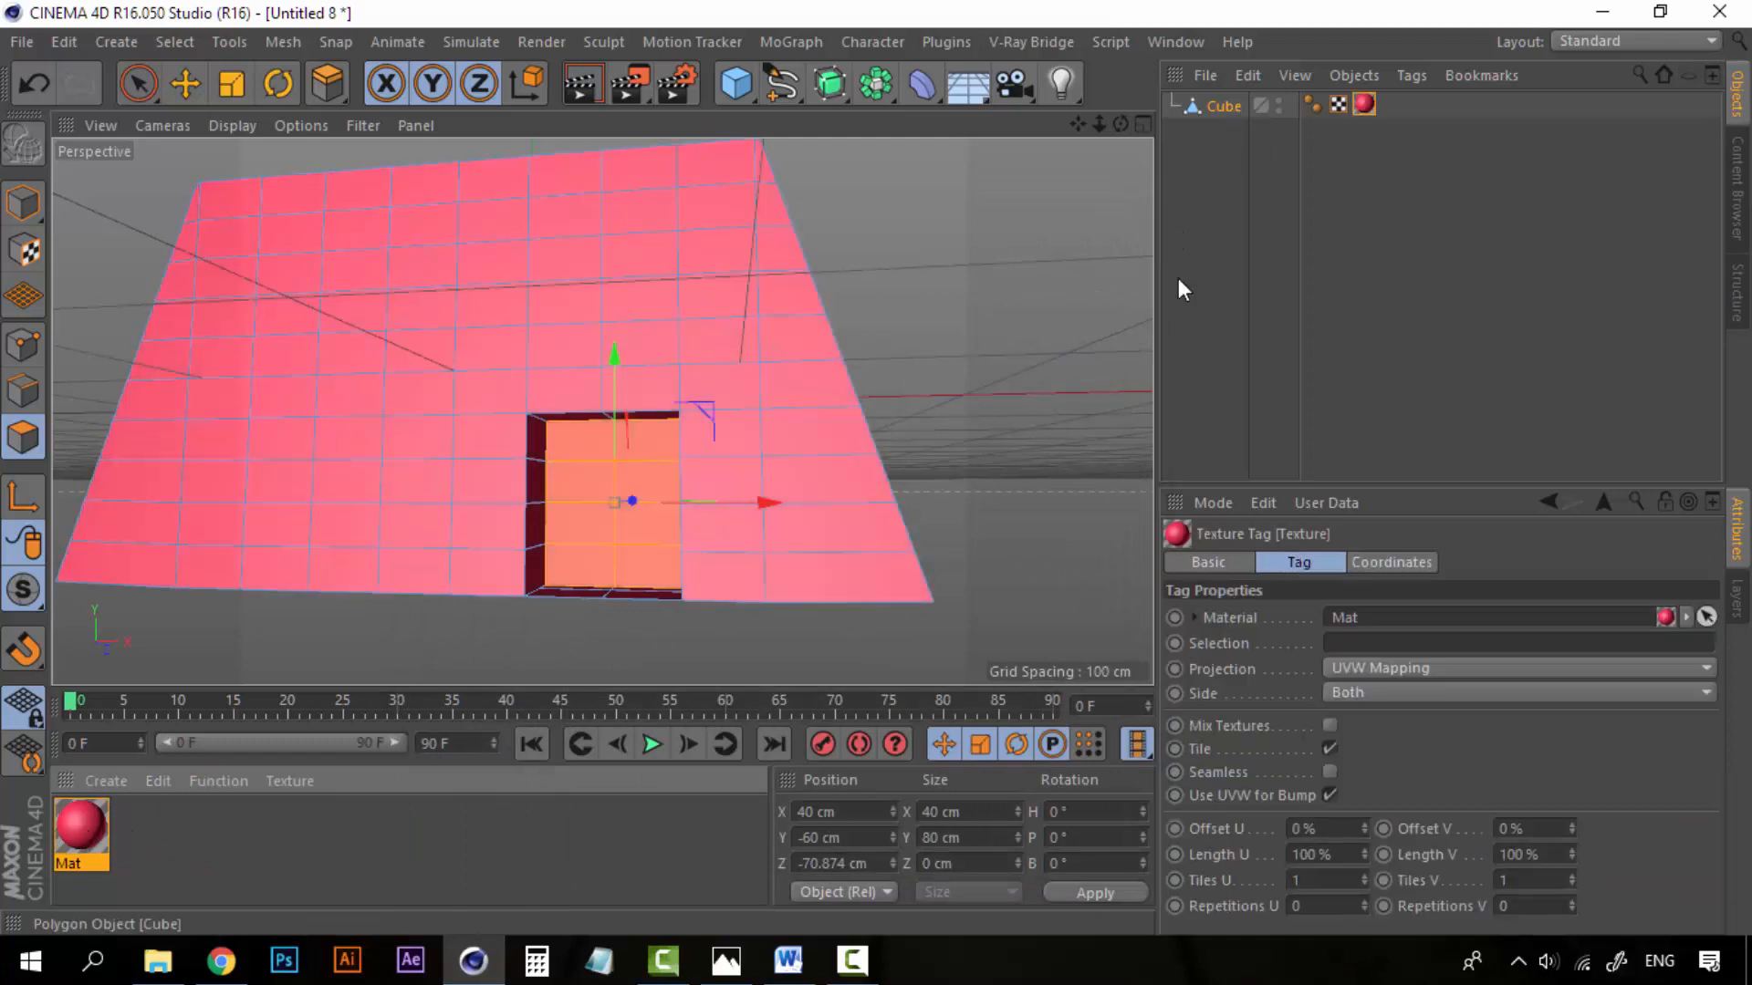
{"action": "left_click", "coordinate": [1215, 248]}
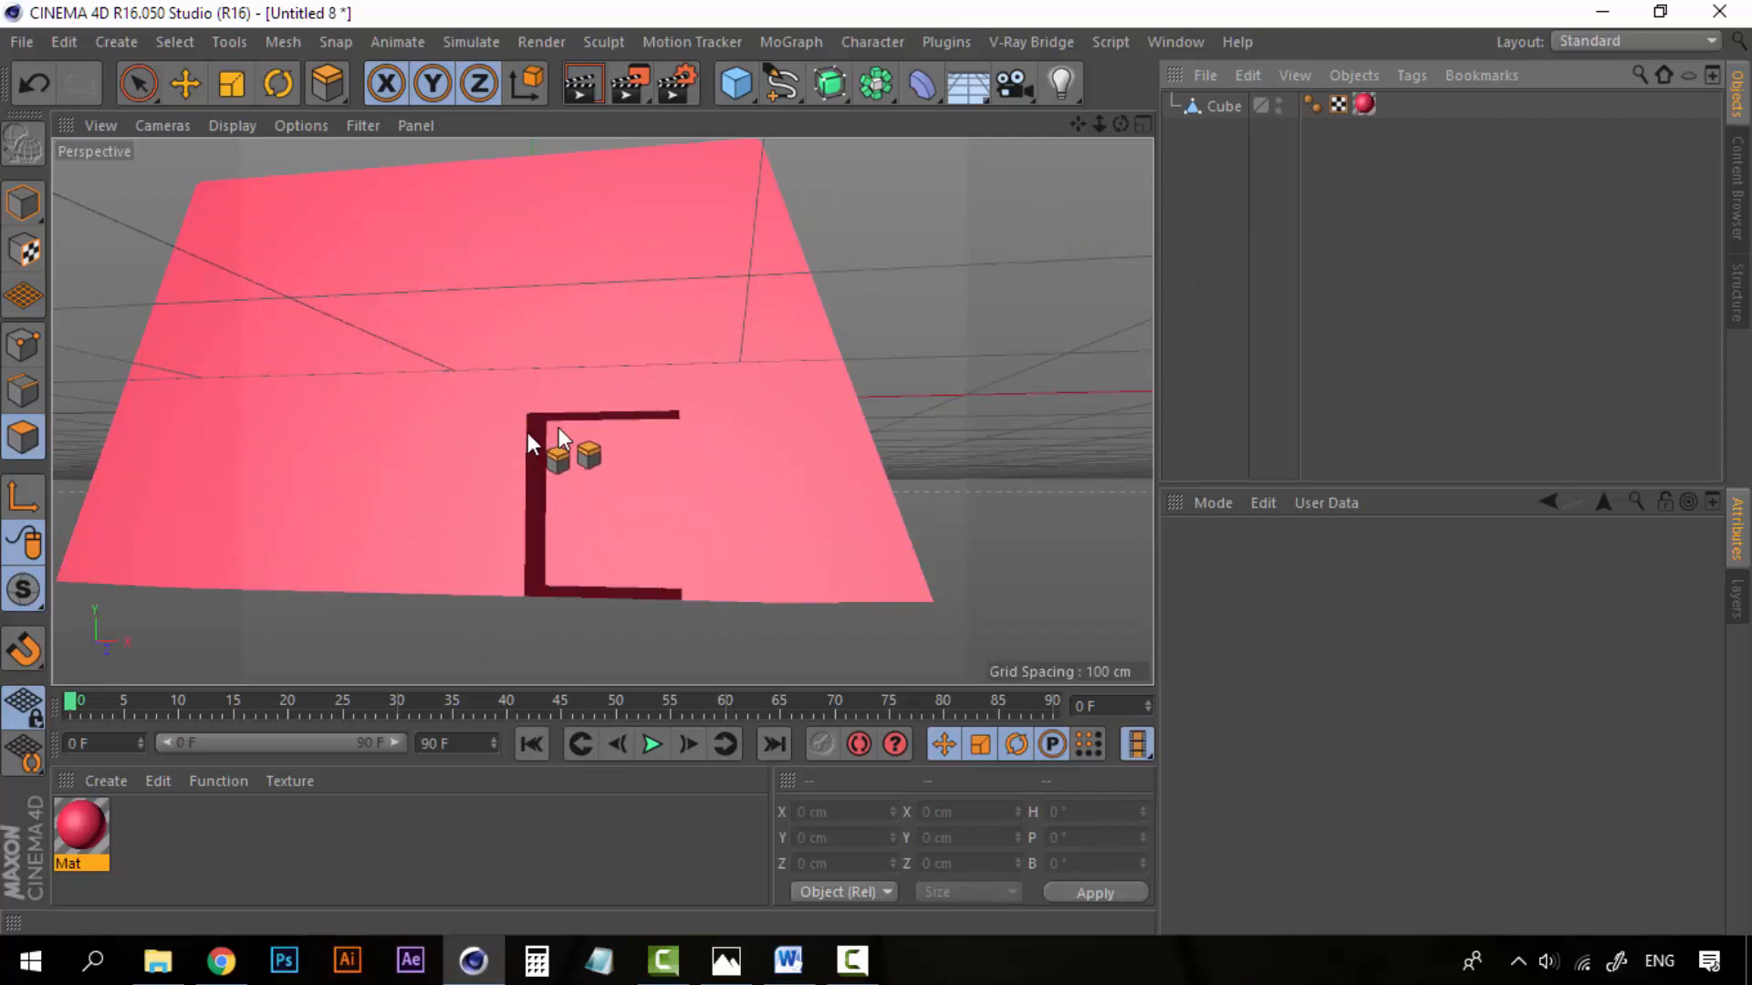
{"action": "key", "text": "ctrl+z"}
{"action": "key", "text": "ctrl+y"}
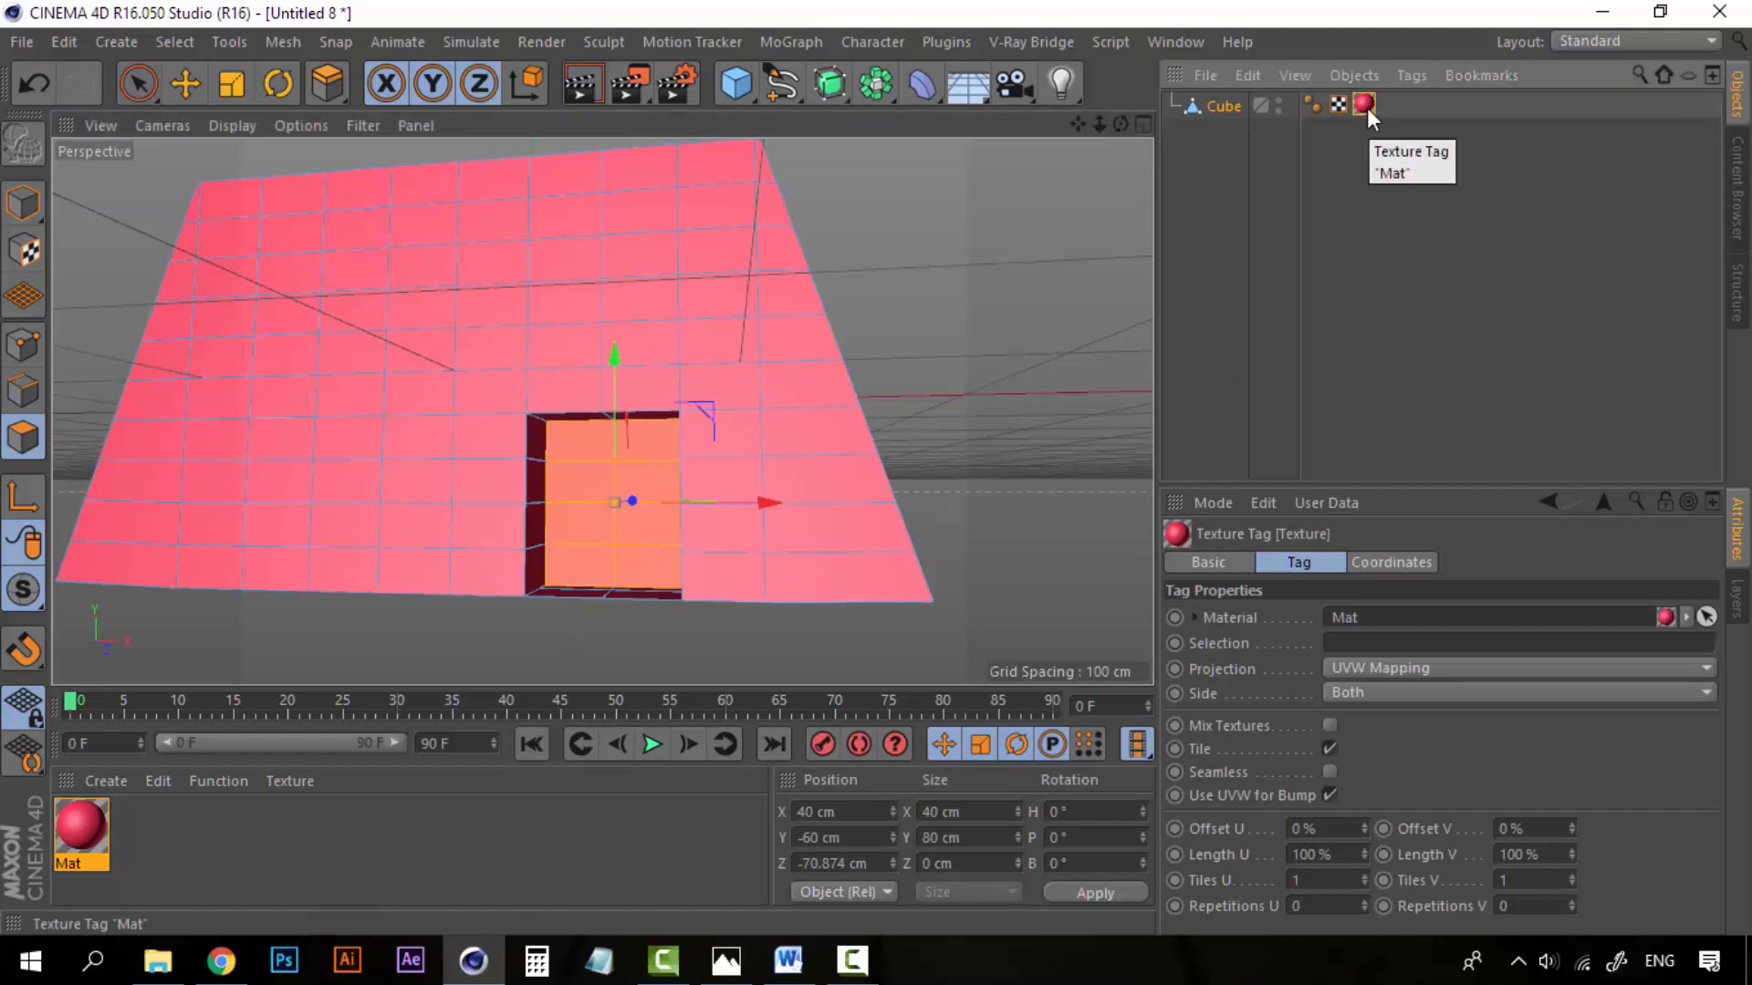
{"action": "key", "text": "Delete"}
Step: Add the recess's upper, lower and both side wall polygons to the selected back polygons with Live Selection
{"action": "scroll", "coordinate": [538, 561], "scroll_direction": "up", "scroll_amount": 2}
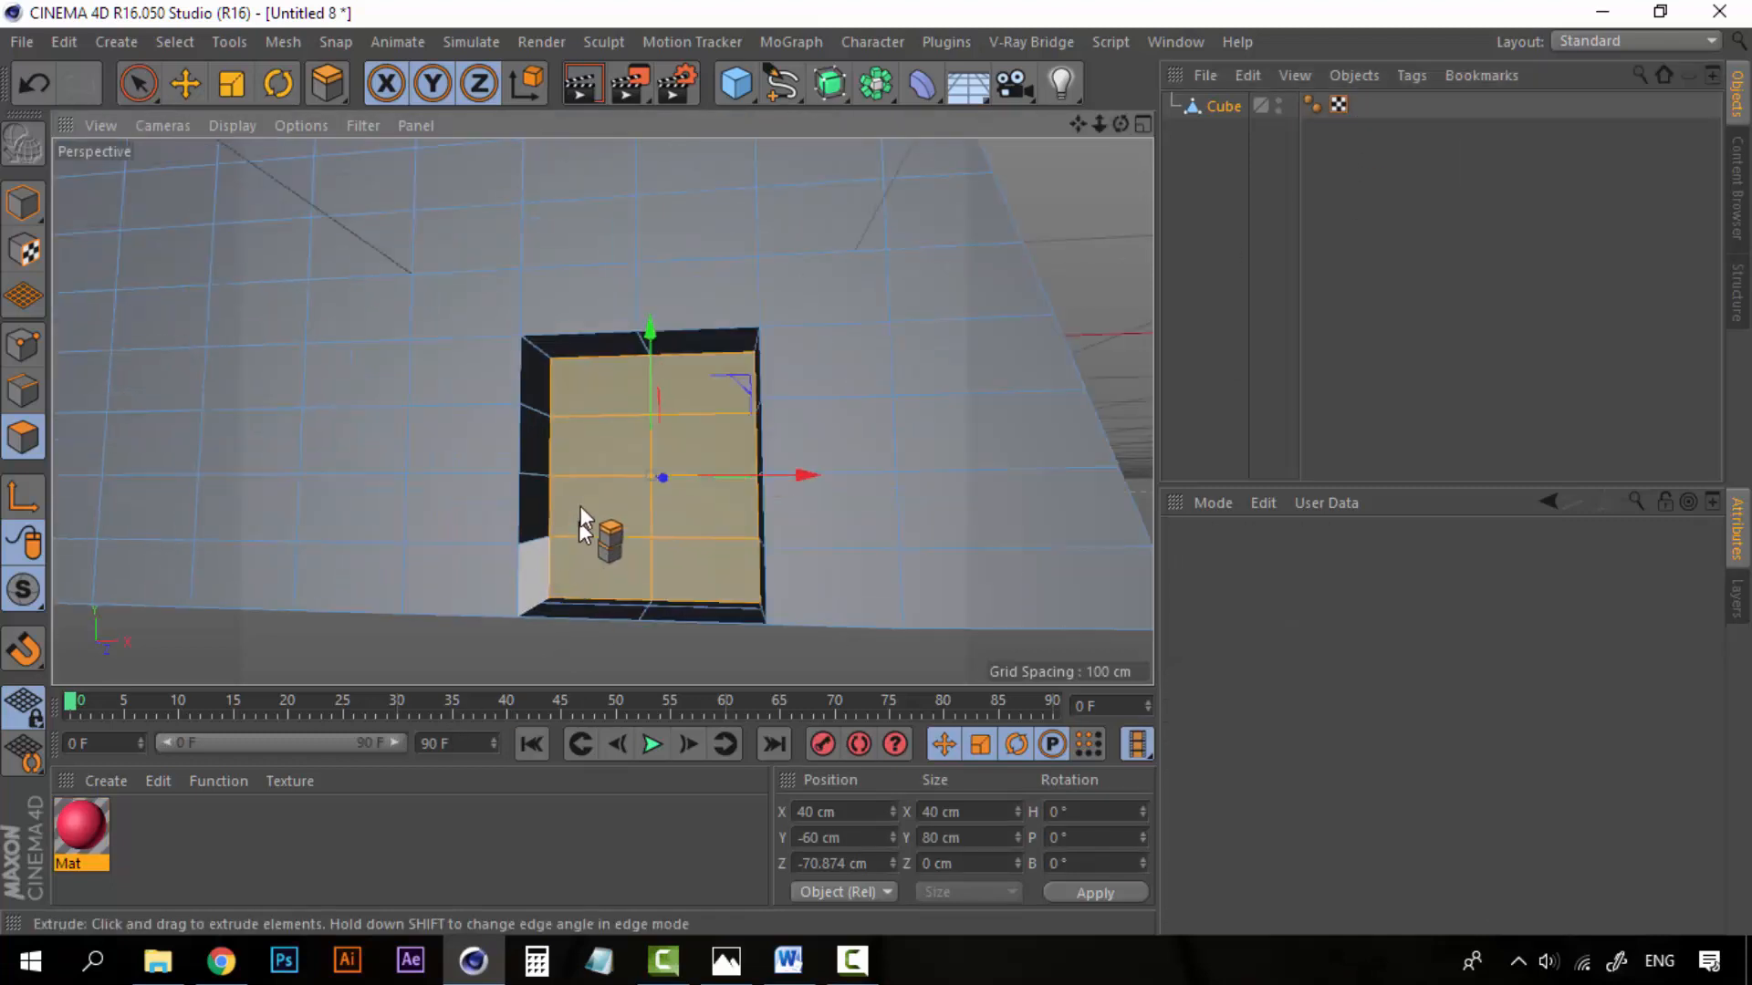
{"action": "left_click", "coordinate": [124, 82]}
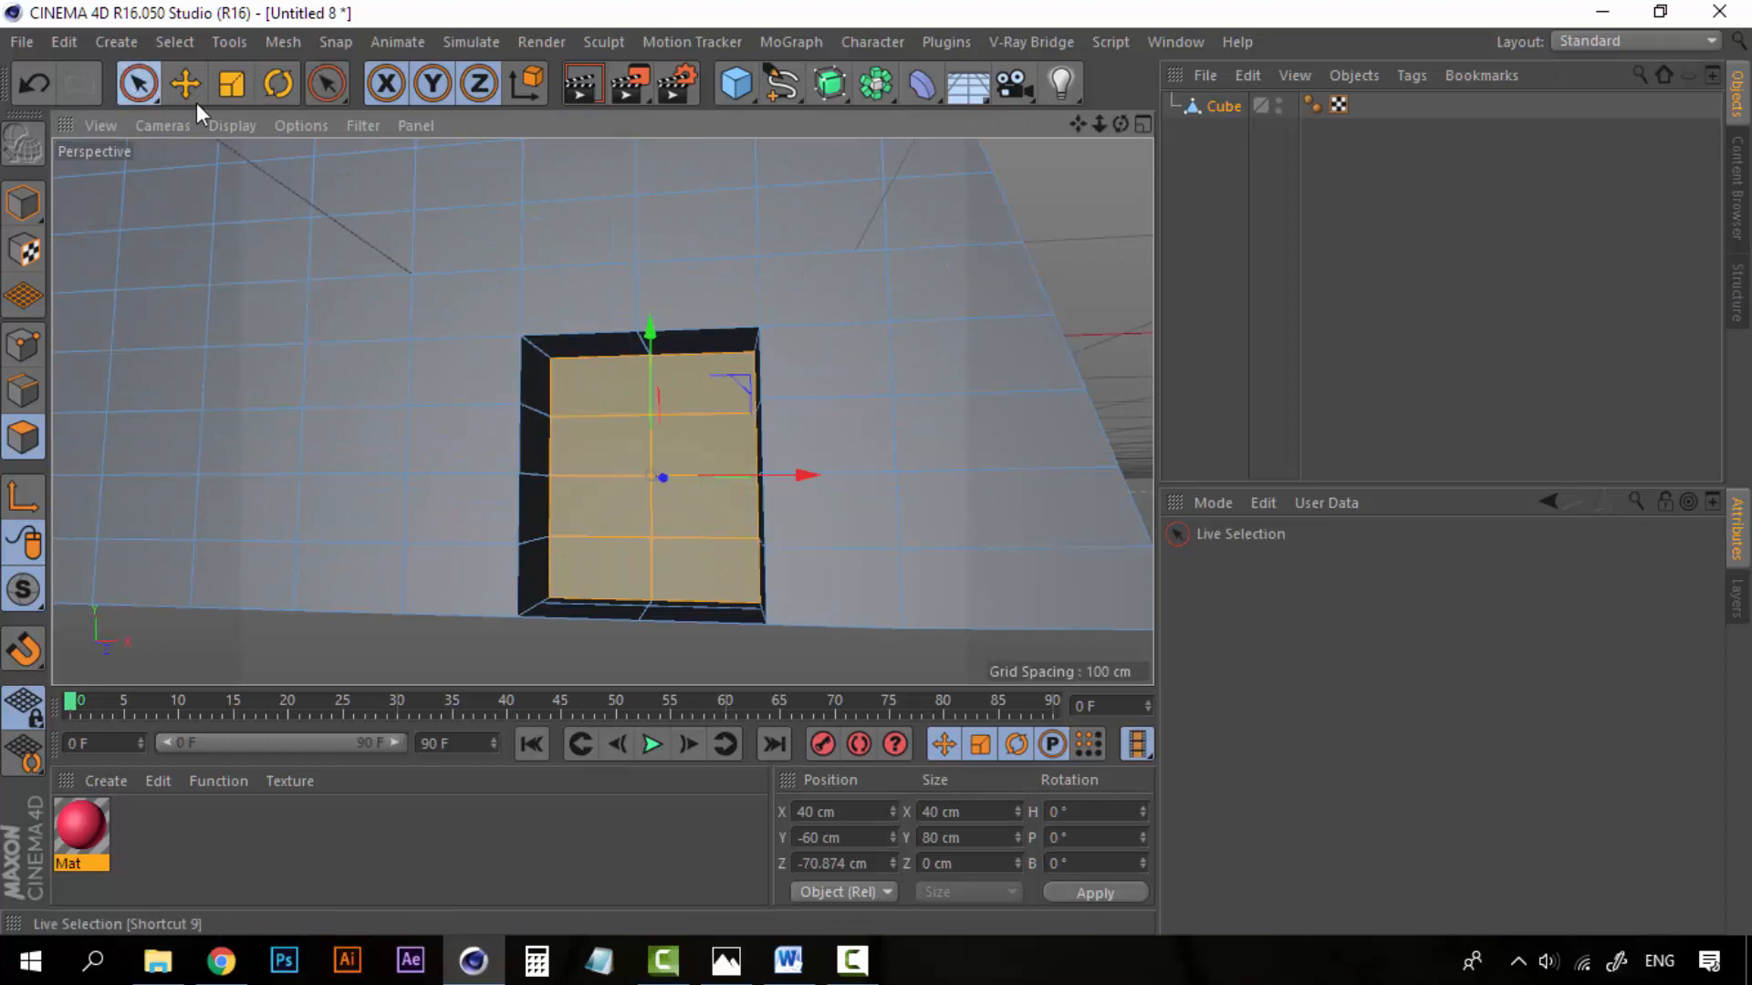
{"action": "left_click", "coordinate": [612, 348], "text": "shift"}
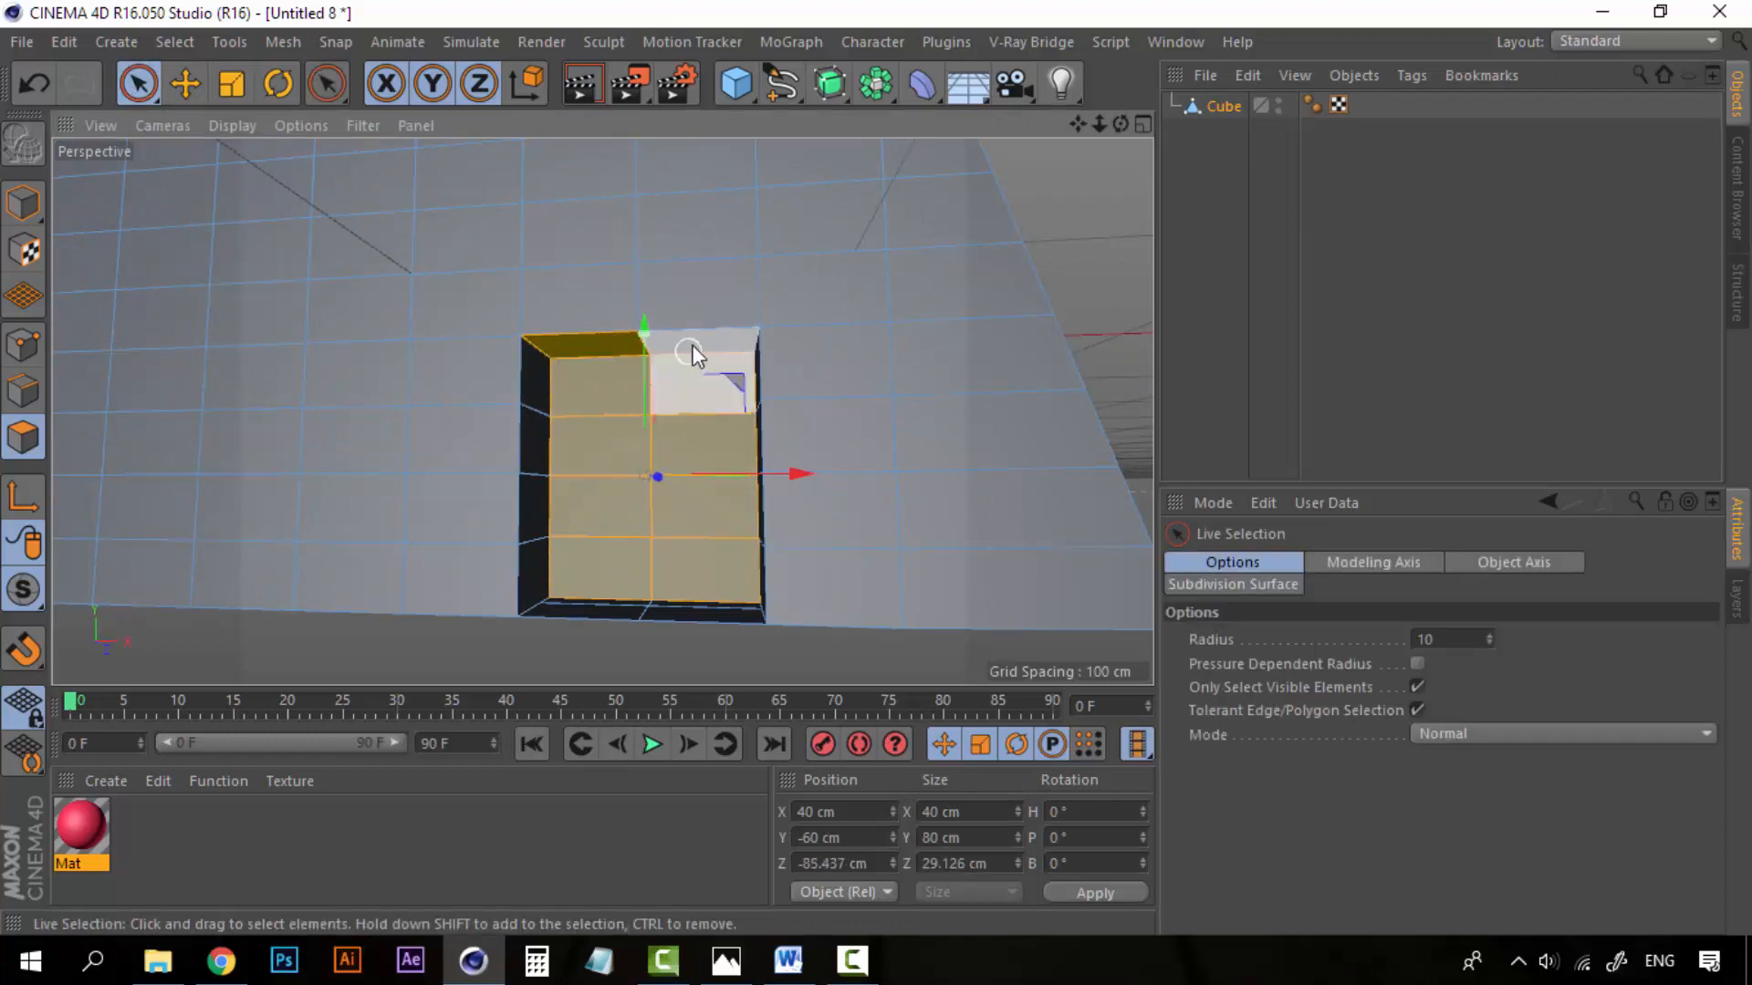
{"action": "left_click_drag", "start_coordinate": [557, 384], "coordinate": [544, 524], "text": "shift"}
{"action": "left_click_drag", "start_coordinate": [583, 601], "coordinate": [702, 602], "text": "shift"}
{"action": "left_click_drag", "start_coordinate": [699, 538], "coordinate": [724, 536], "text": "alt"}
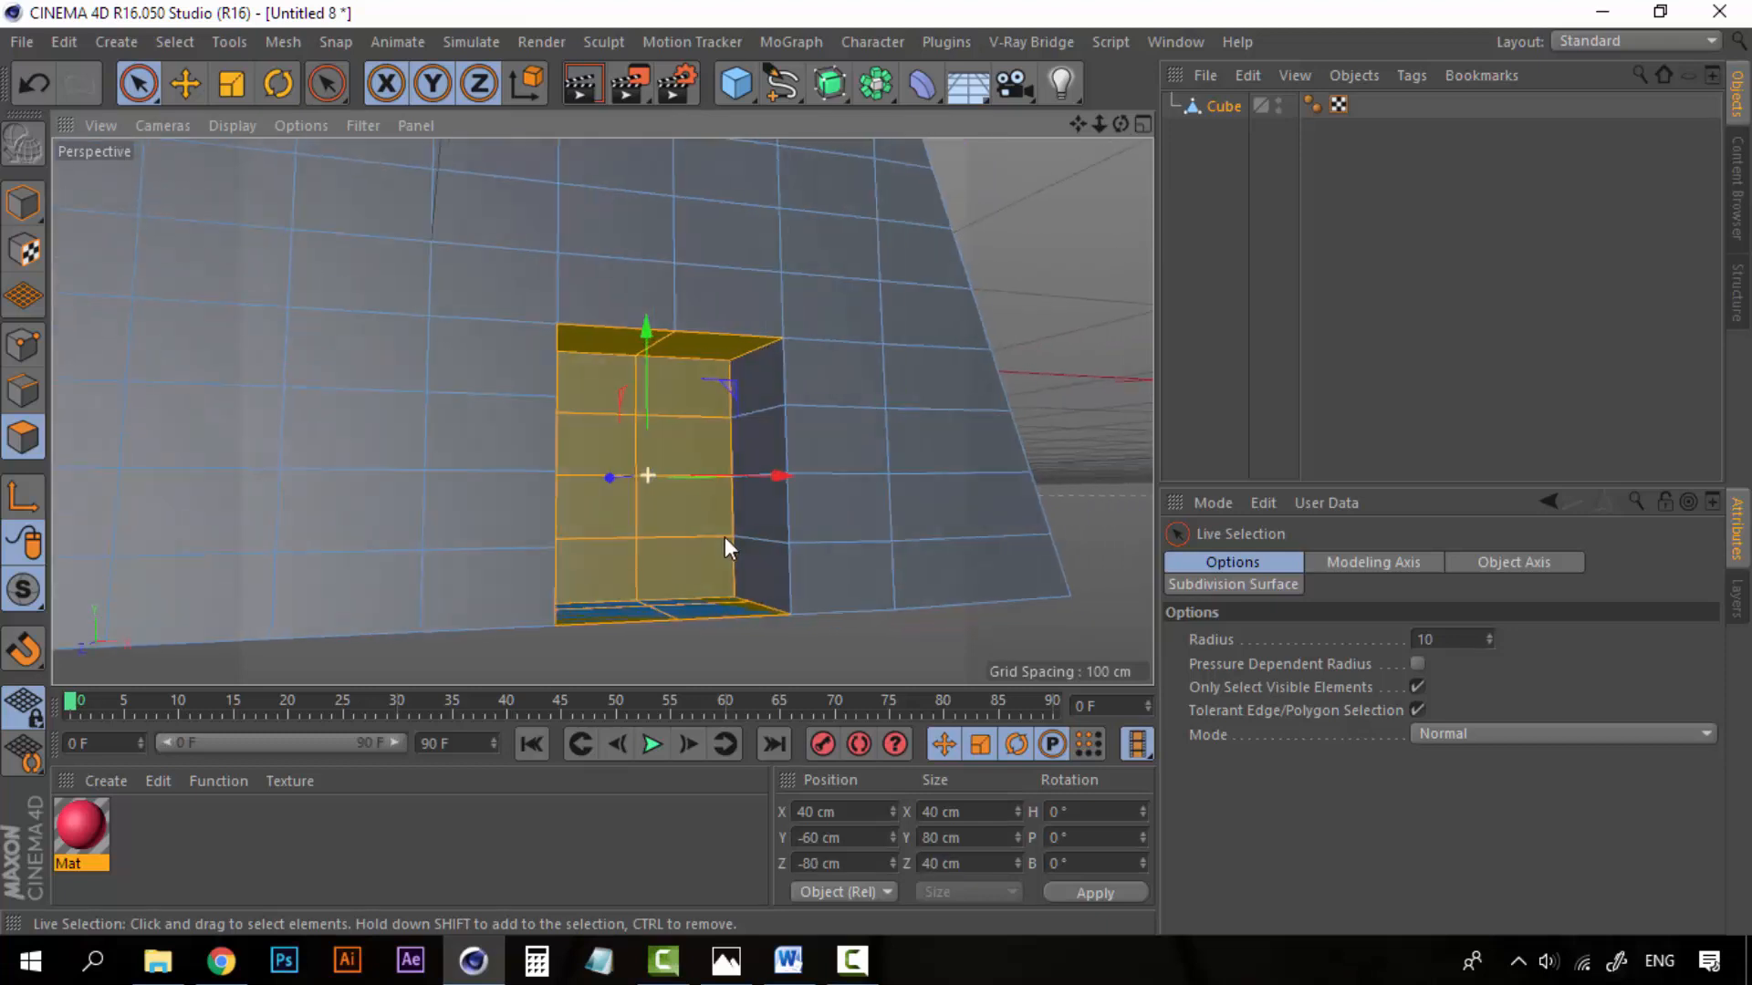
{"action": "mouse_move", "coordinate": [751, 413]}
{"action": "left_mouse_down", "text": "shift"}
{"action": "mouse_move", "coordinate": [751, 510]}
{"action": "mouse_move", "coordinate": [625, 564]}
{"action": "mouse_move", "coordinate": [505, 442]}
{"action": "left_mouse_up", "text": "shift"}
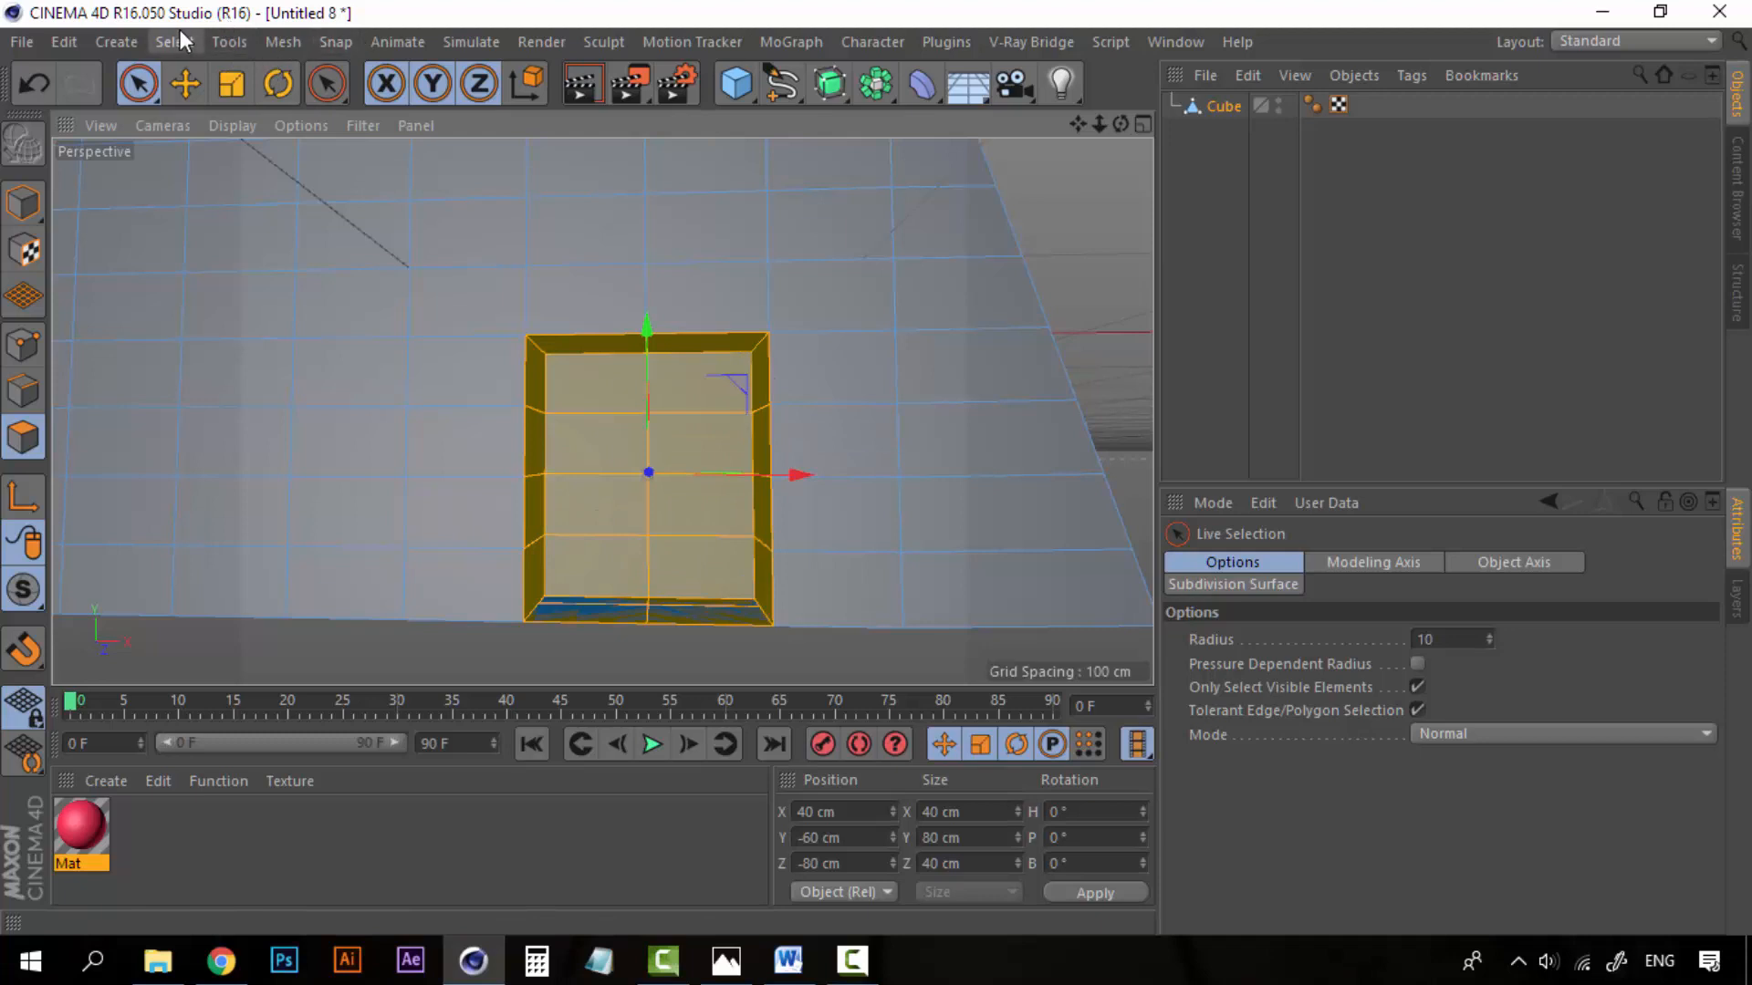
Step: Split the selected recess polygons into a separate object, select the original cube object and switch to Model mode
{"action": "left_click", "coordinate": [281, 42]}
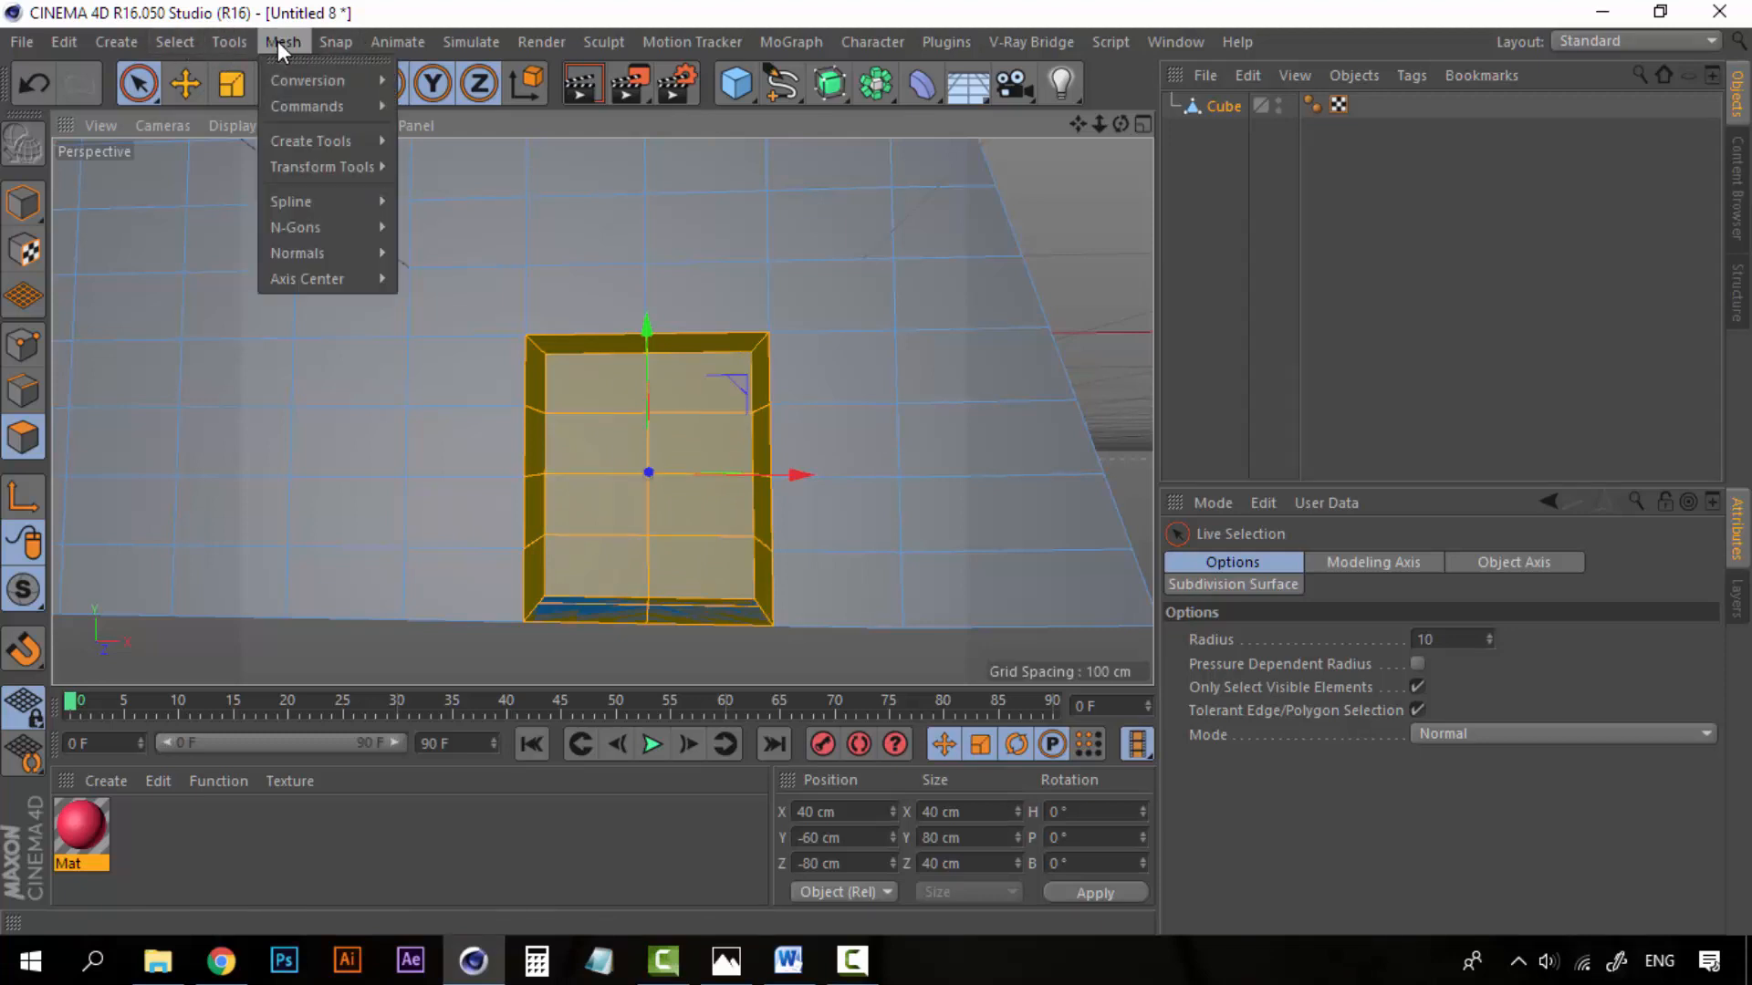
{"action": "mouse_move", "coordinate": [309, 102]}
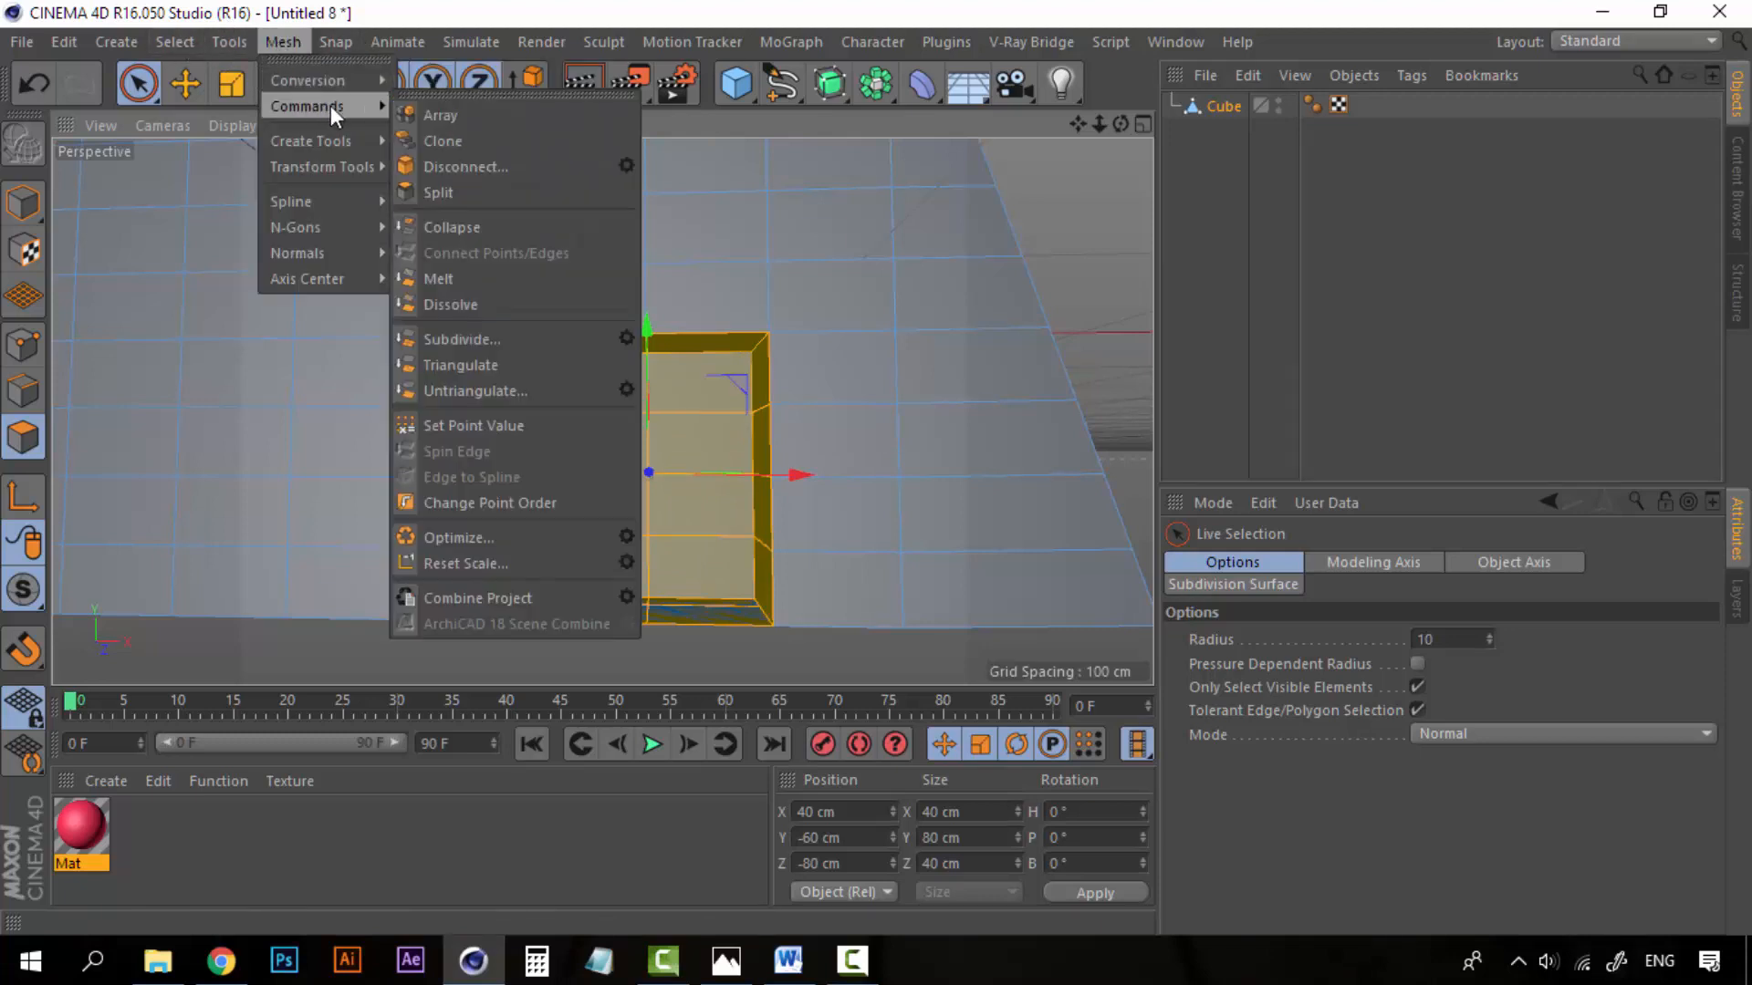
{"action": "left_click", "coordinate": [446, 191]}
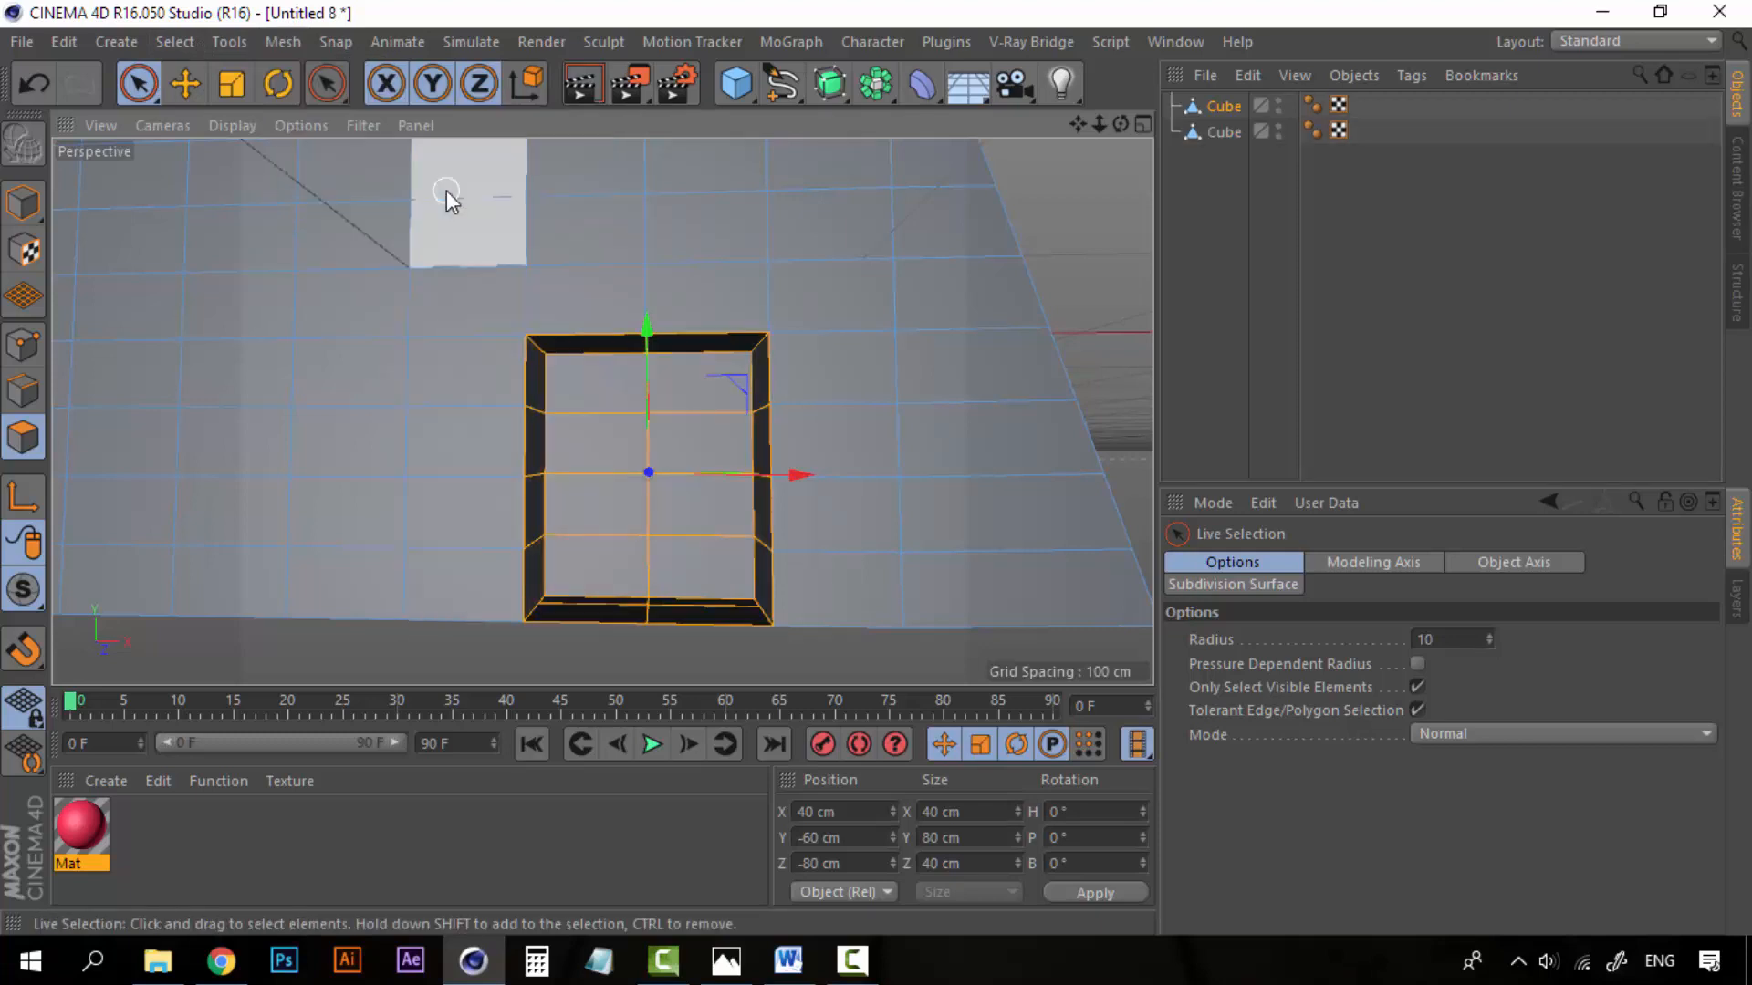
{"action": "left_click", "coordinate": [1228, 108]}
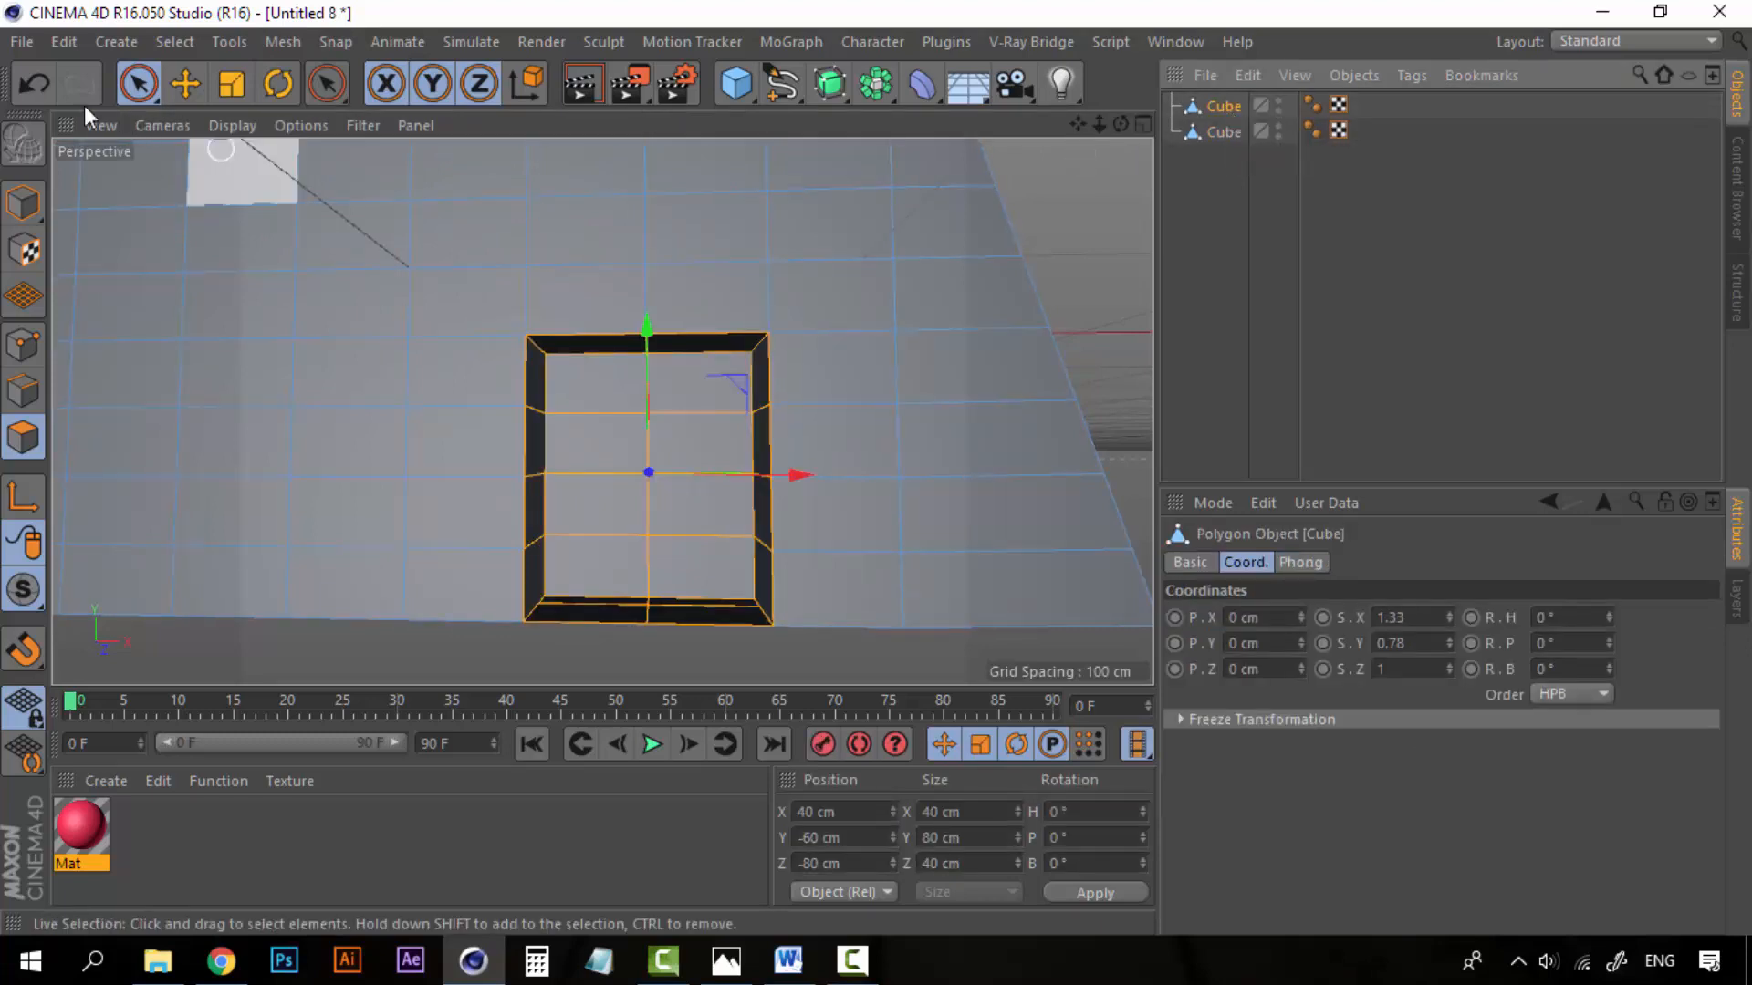
{"action": "left_click", "coordinate": [23, 203]}
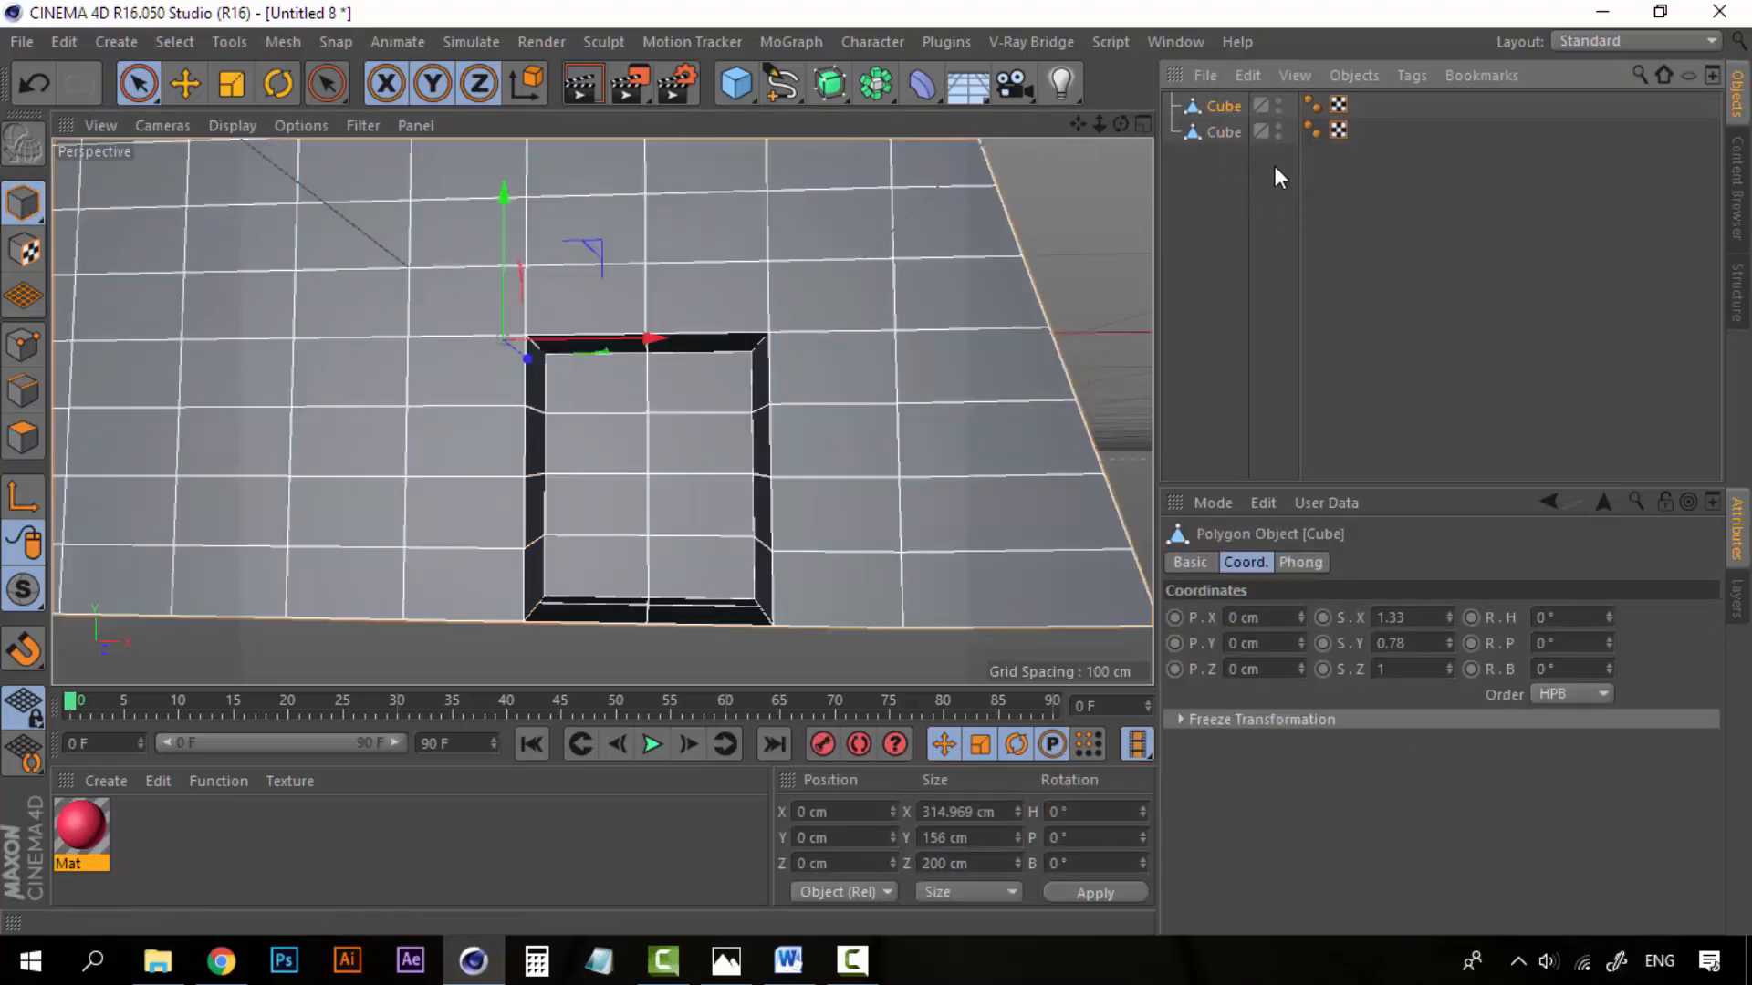
Step: Delete the original cube object to check the separated recess on its own, and undo the deletion
{"action": "key", "text": "Delete"}
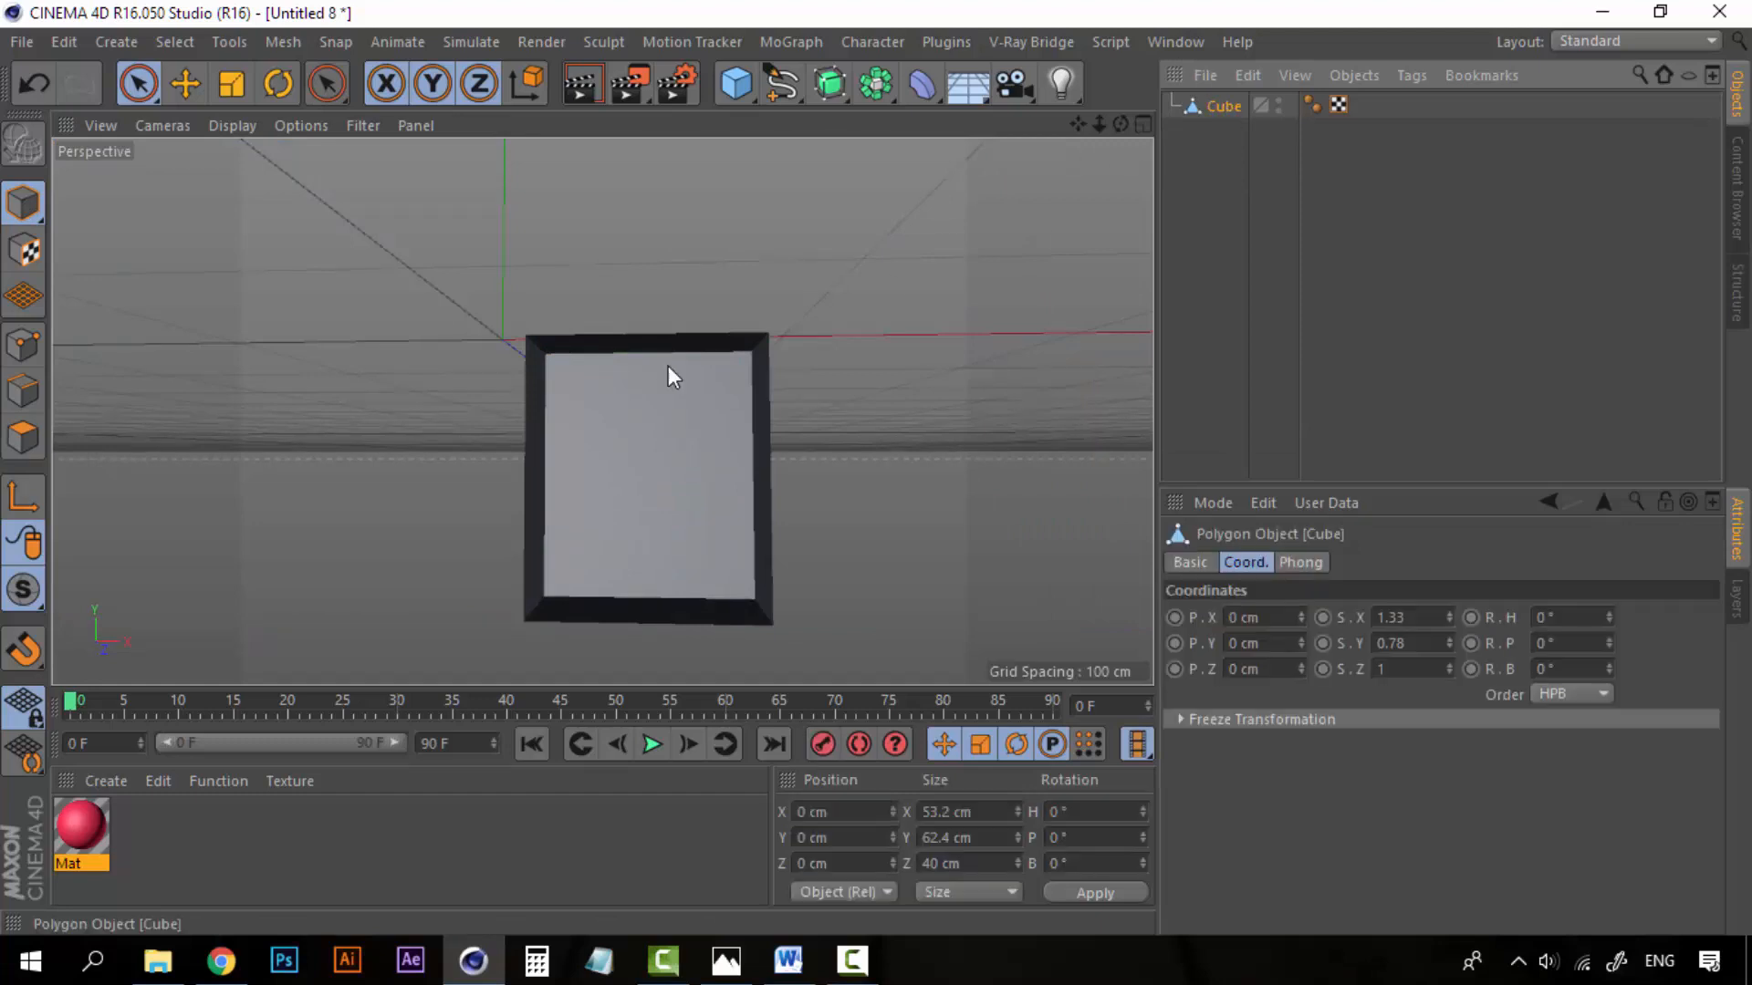
{"action": "left_click", "coordinate": [1221, 124]}
{"action": "key", "text": "ctrl+z"}
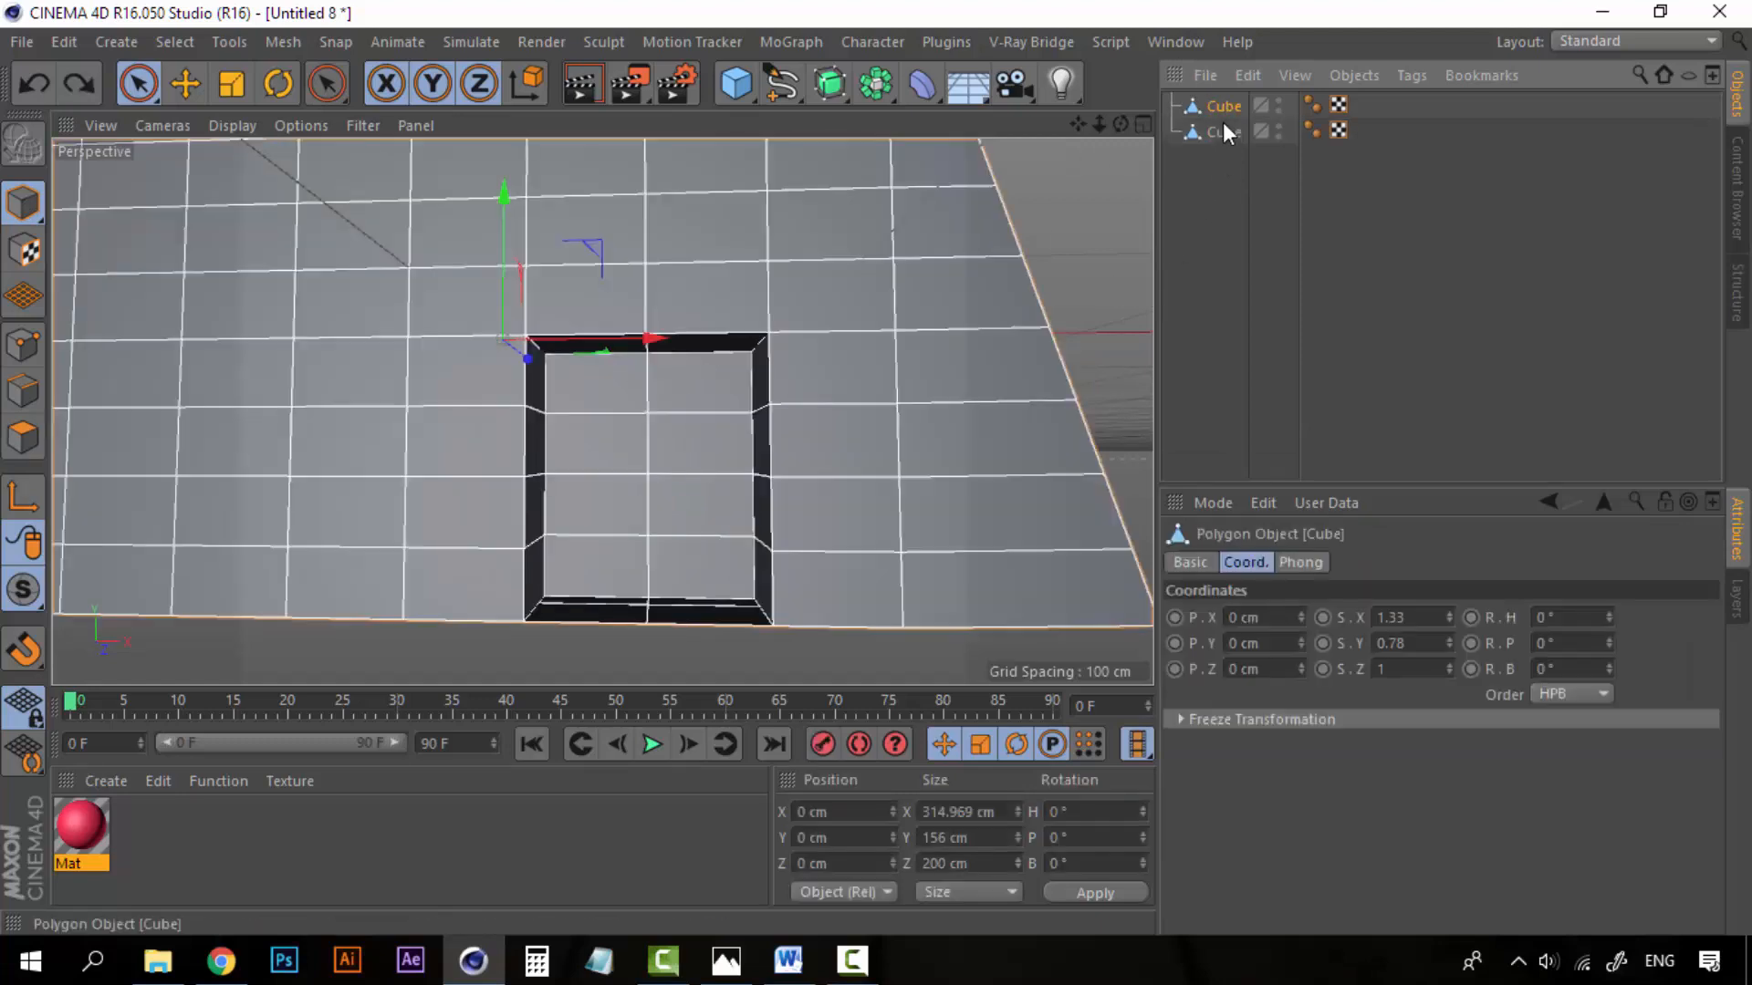
Step: Rename the split-off recess object "door" and the original object "Mill base"
{"action": "left_click", "coordinate": [1222, 201]}
{"action": "double_click", "coordinate": [1224, 129]}
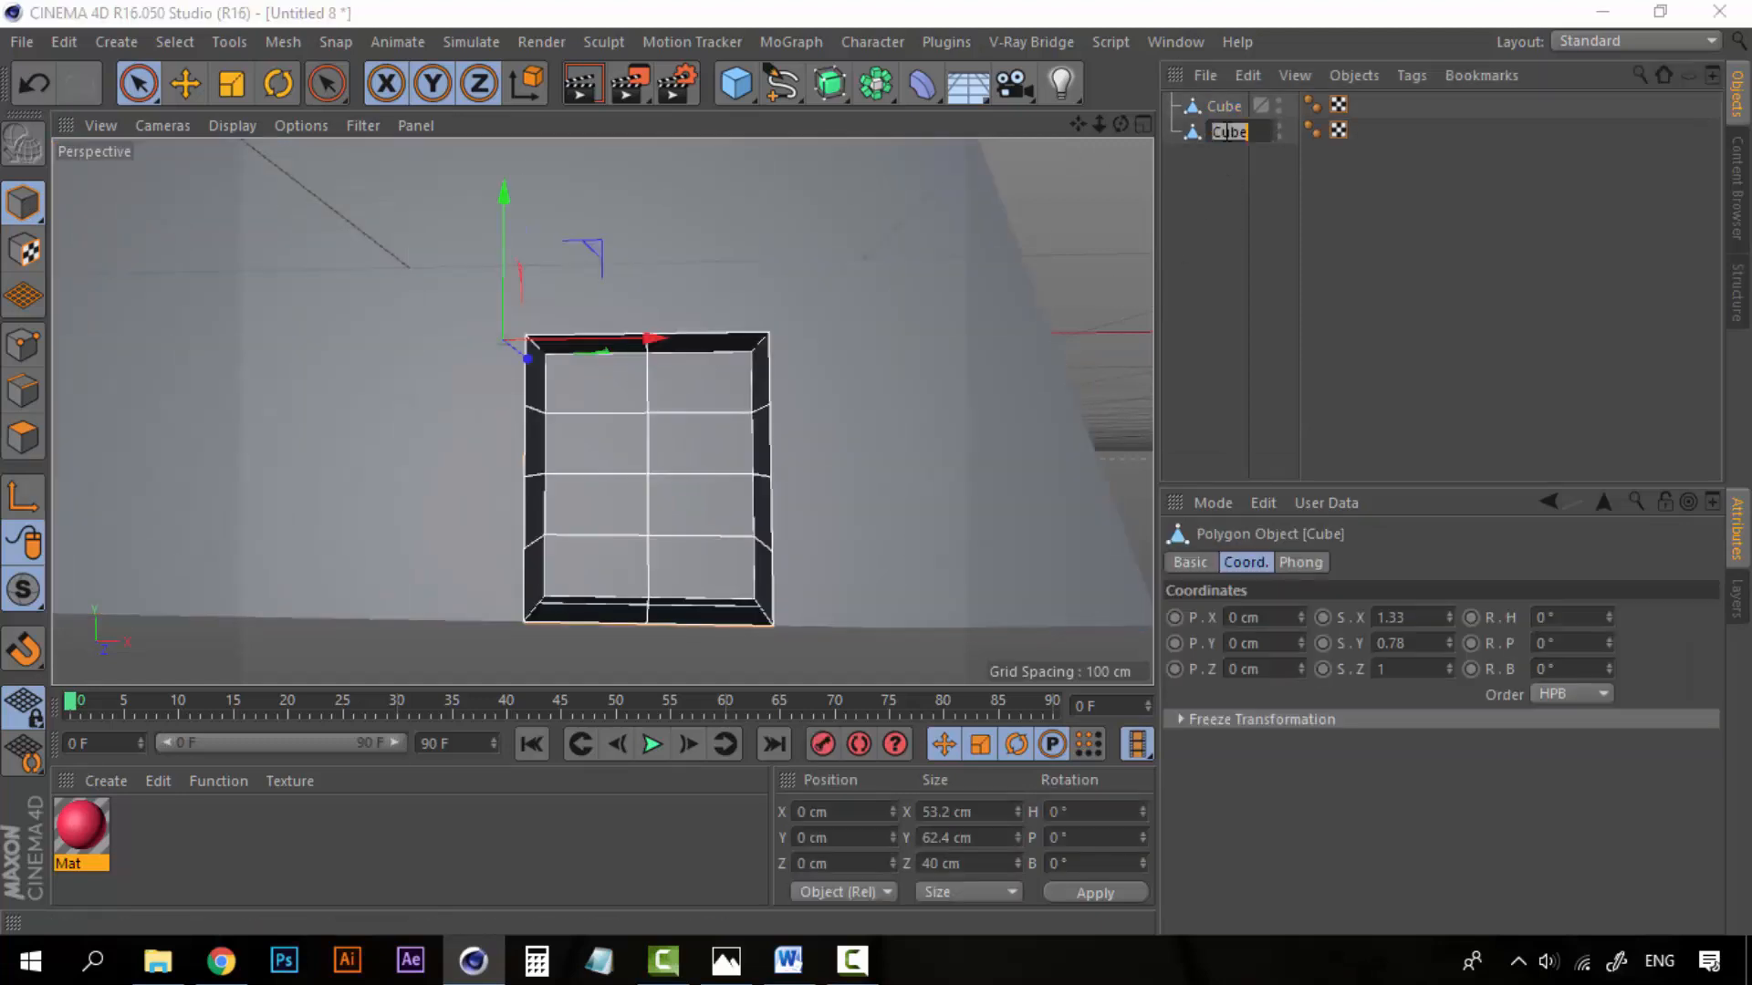
{"action": "type", "text": "door"}
{"action": "key", "text": "Return"}
{"action": "double_click", "coordinate": [1226, 106]}
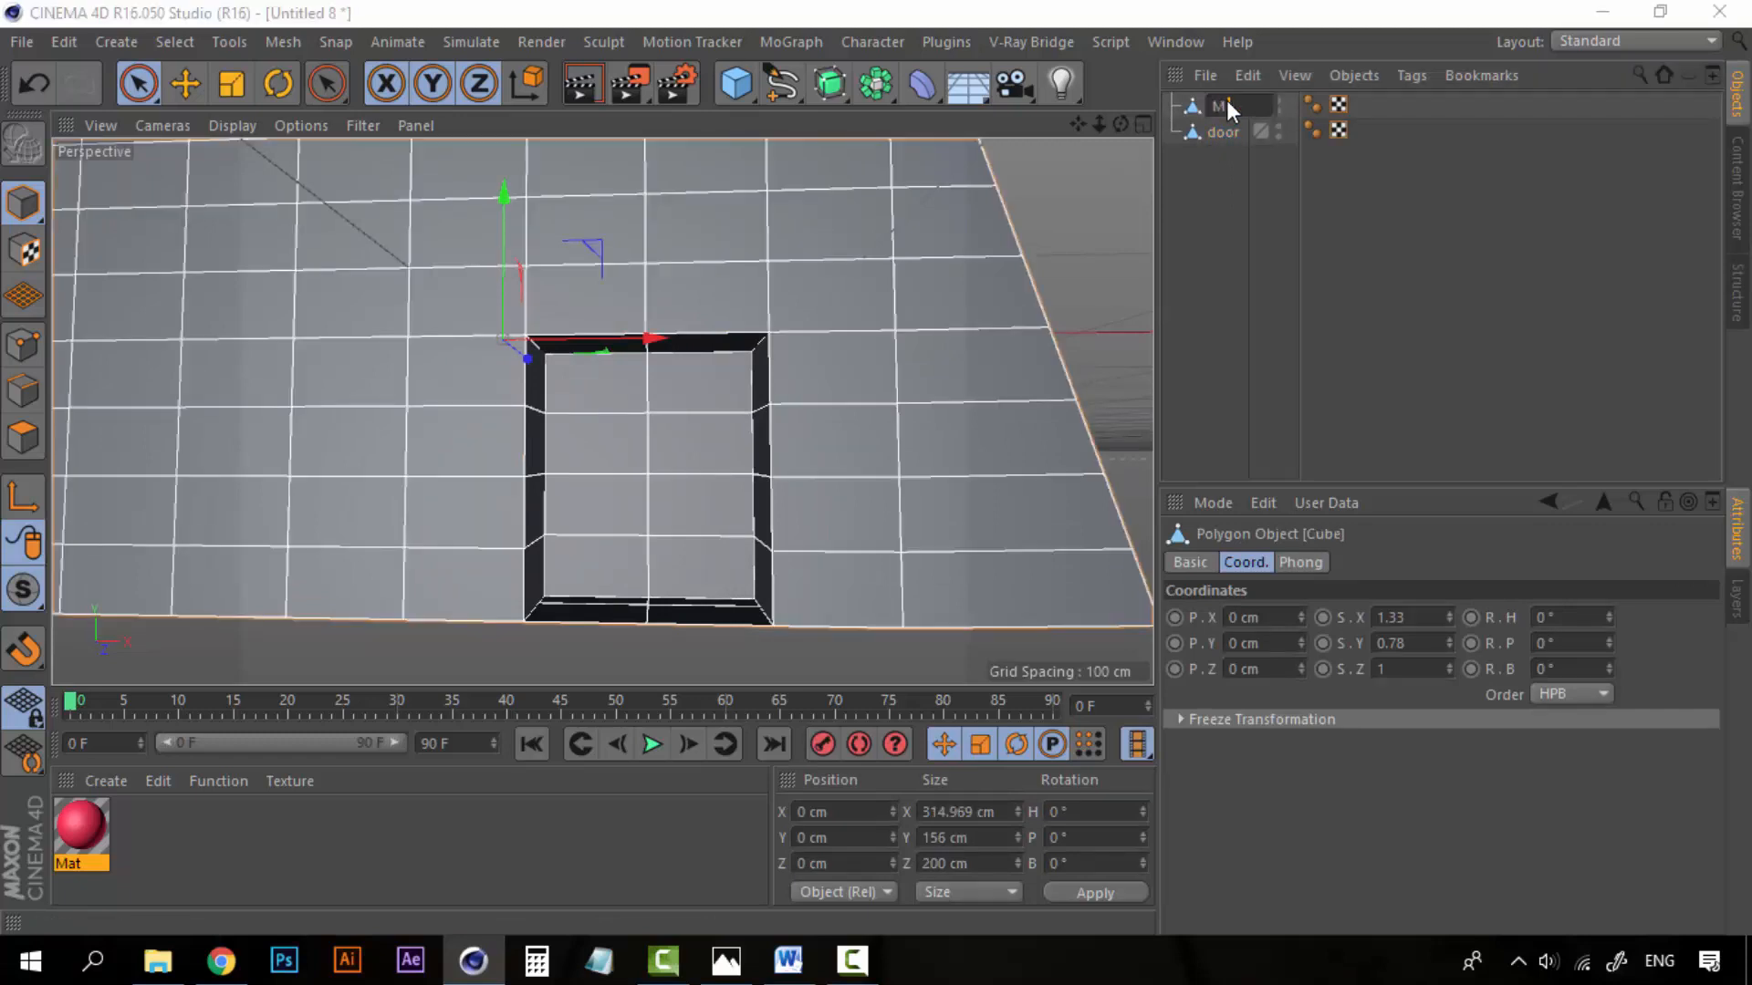
{"action": "type", "text": "Mill base"}
{"action": "key", "text": "Return"}
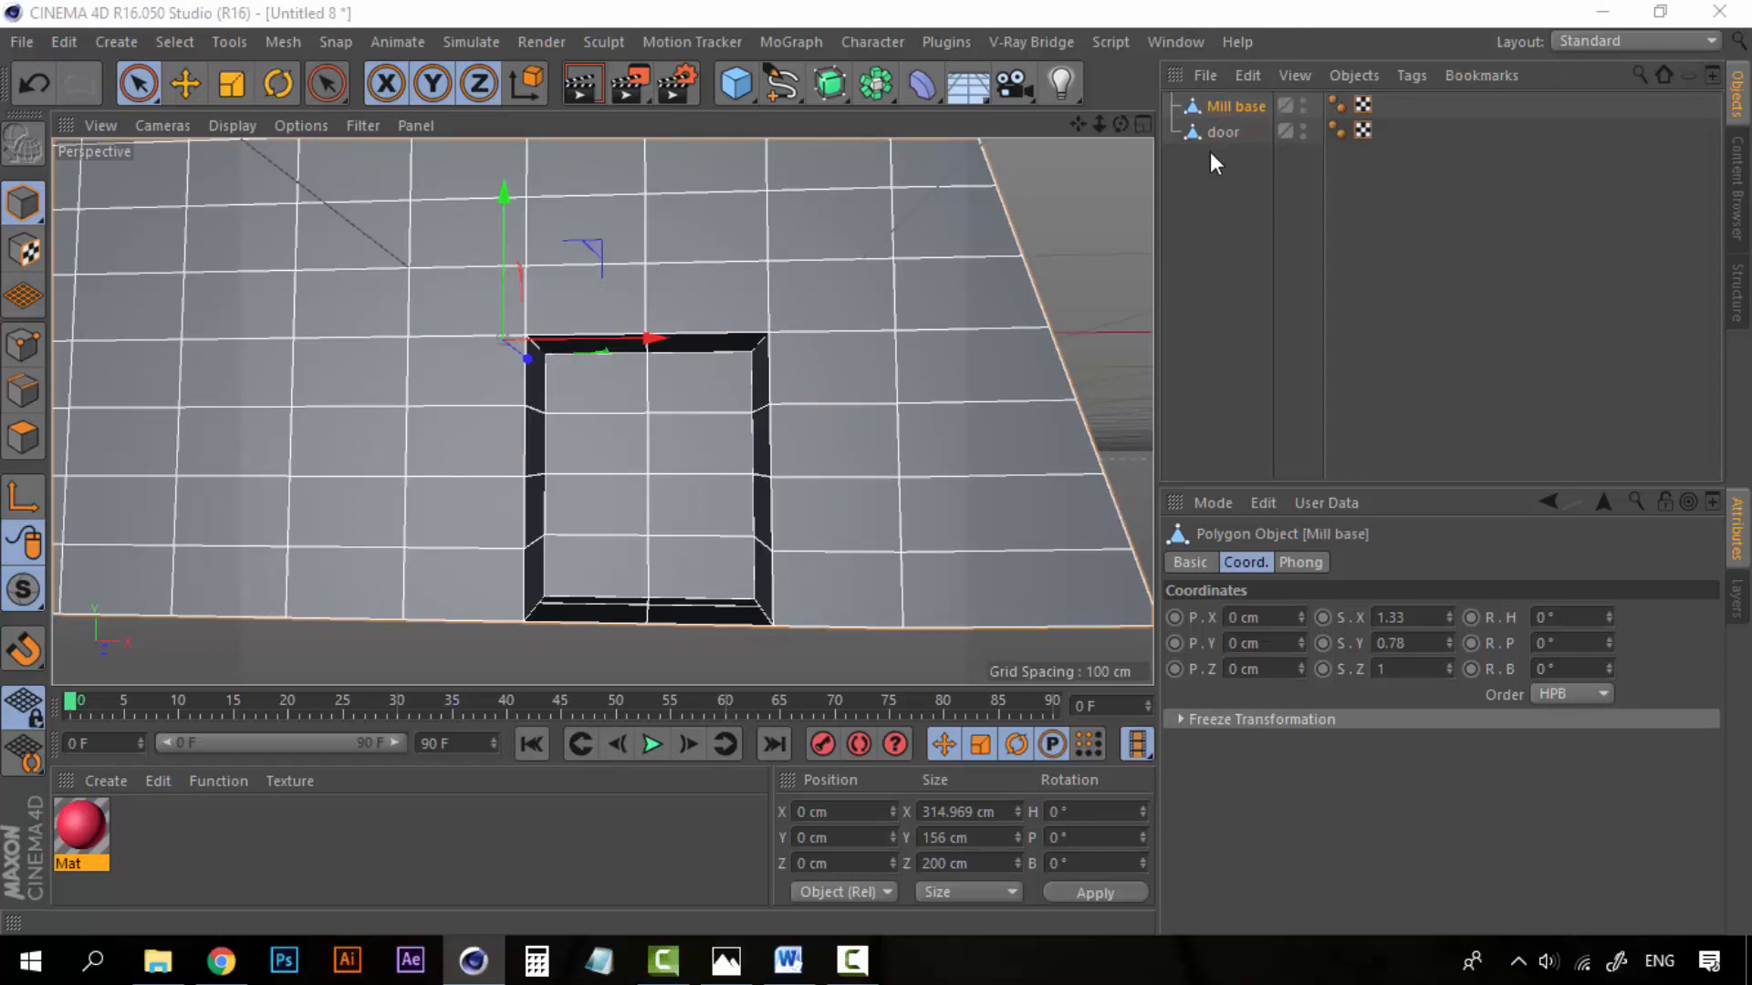
Step: Apply the red material to Mill base and duplicate that material
{"action": "left_click", "coordinate": [1212, 133]}
{"action": "left_click_drag", "start_coordinate": [73, 824], "coordinate": [1241, 109]}
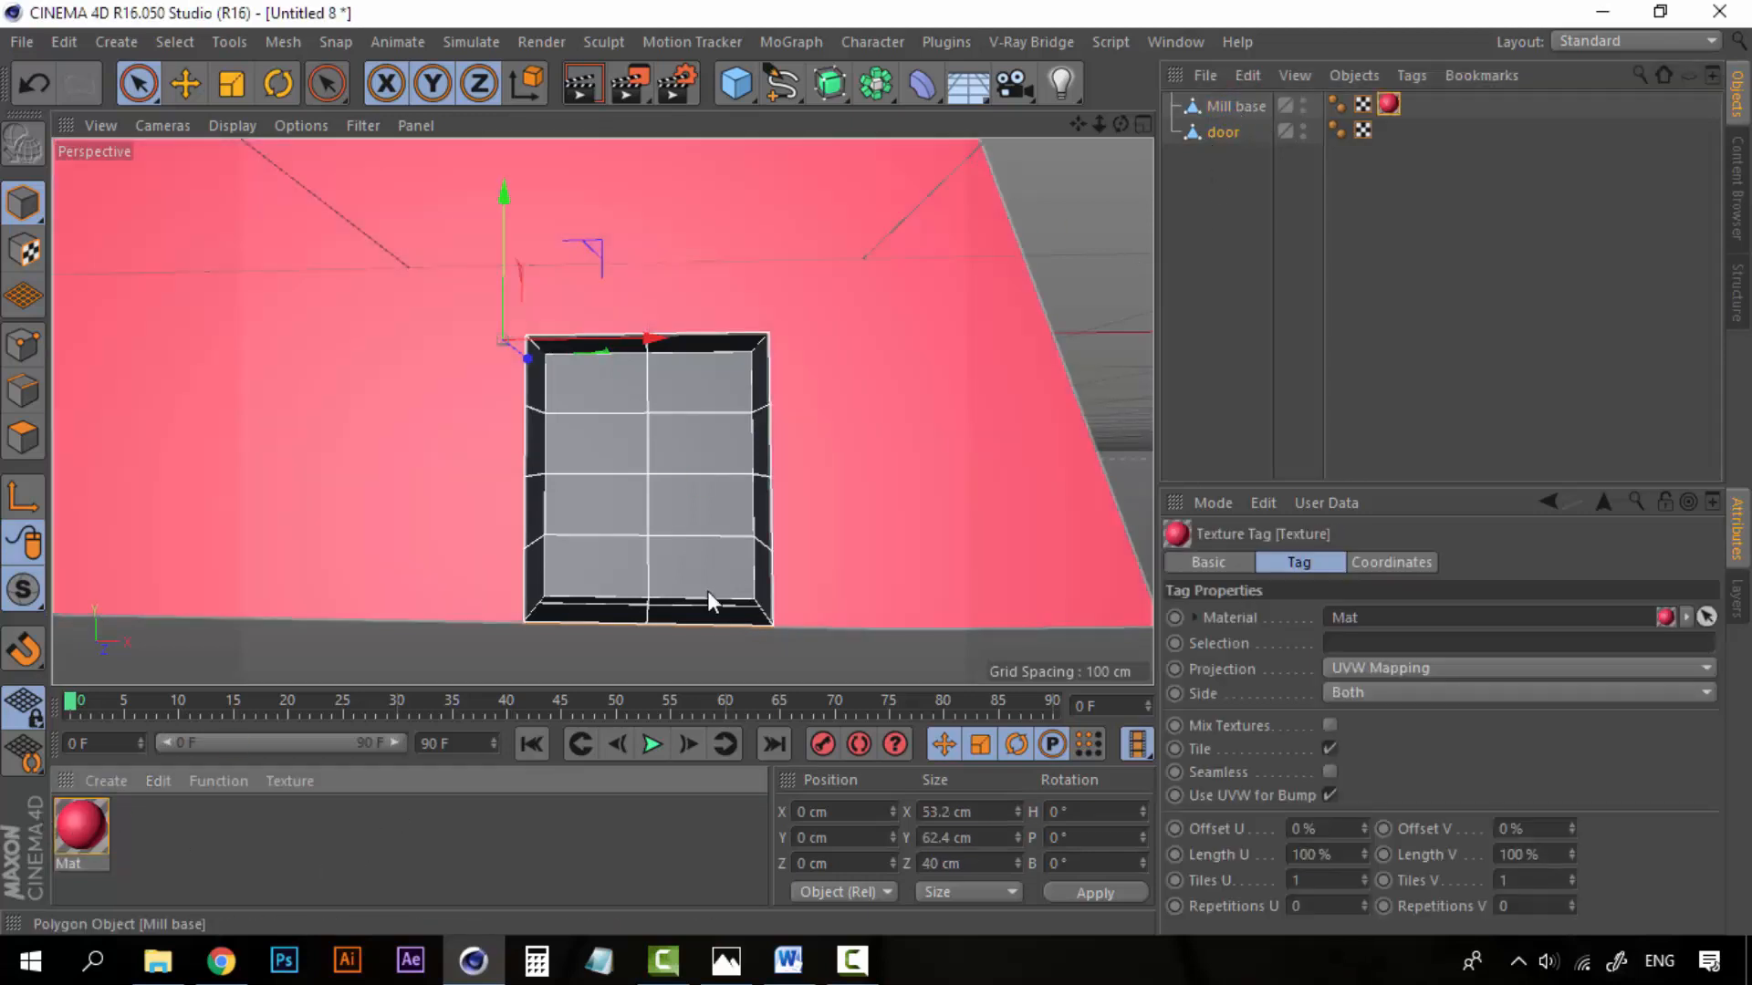
{"action": "left_click", "coordinate": [82, 835]}
{"action": "key", "text": "ctrl+c"}
{"action": "key", "text": "ctrl+v"}
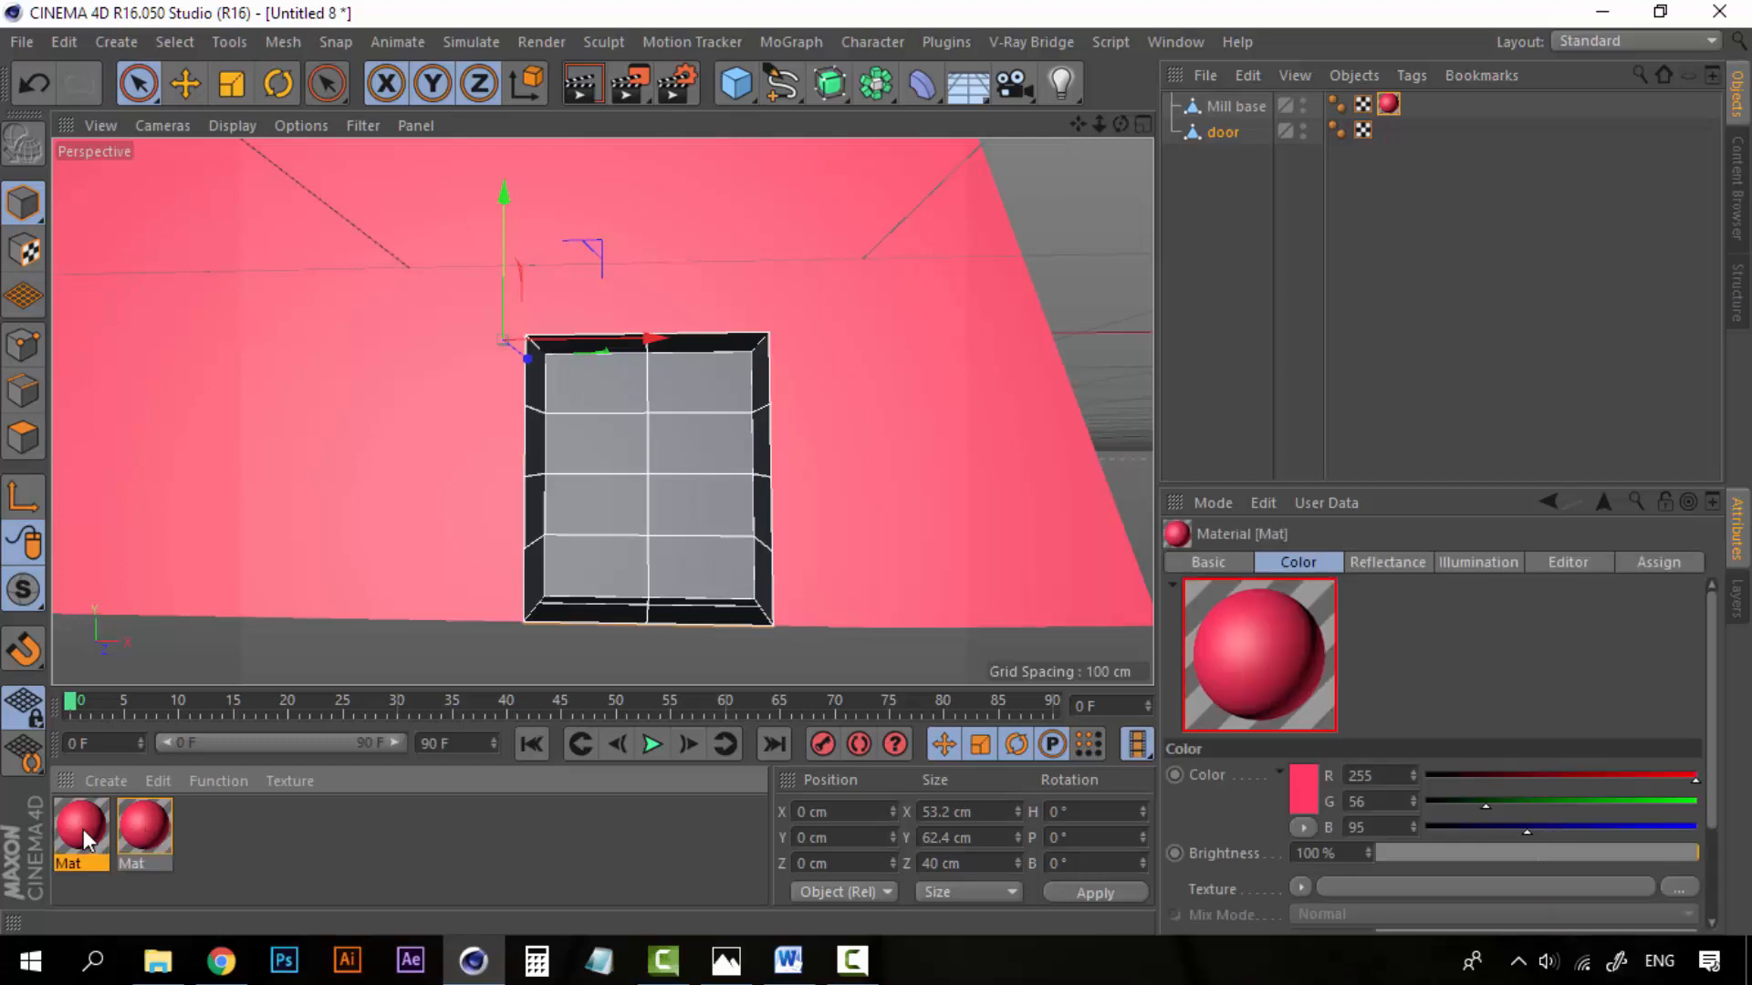
Step: Recolour the selected material copy to R 33, G 56, B 255 and apply it to the door object
{"action": "double_click", "coordinate": [89, 831]}
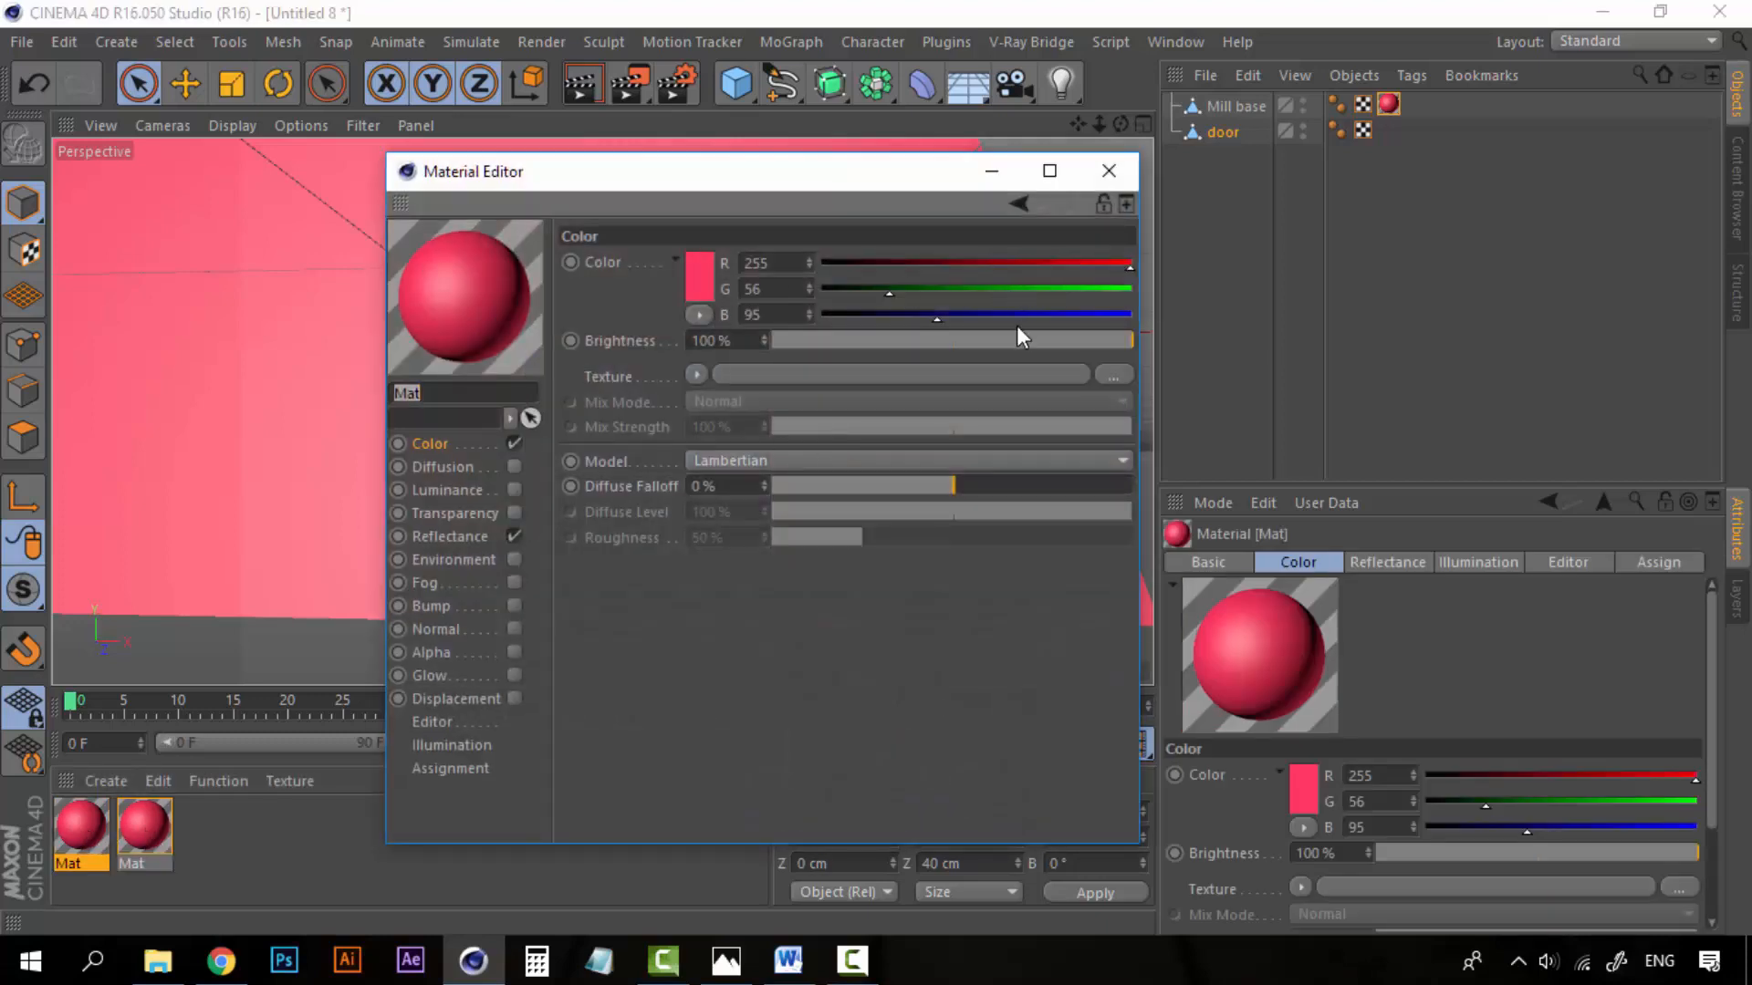
{"action": "left_click_drag", "start_coordinate": [1027, 316], "coordinate": [1201, 317]}
{"action": "left_click_drag", "start_coordinate": [1073, 264], "coordinate": [861, 264]}
{"action": "left_click", "coordinate": [1108, 171]}
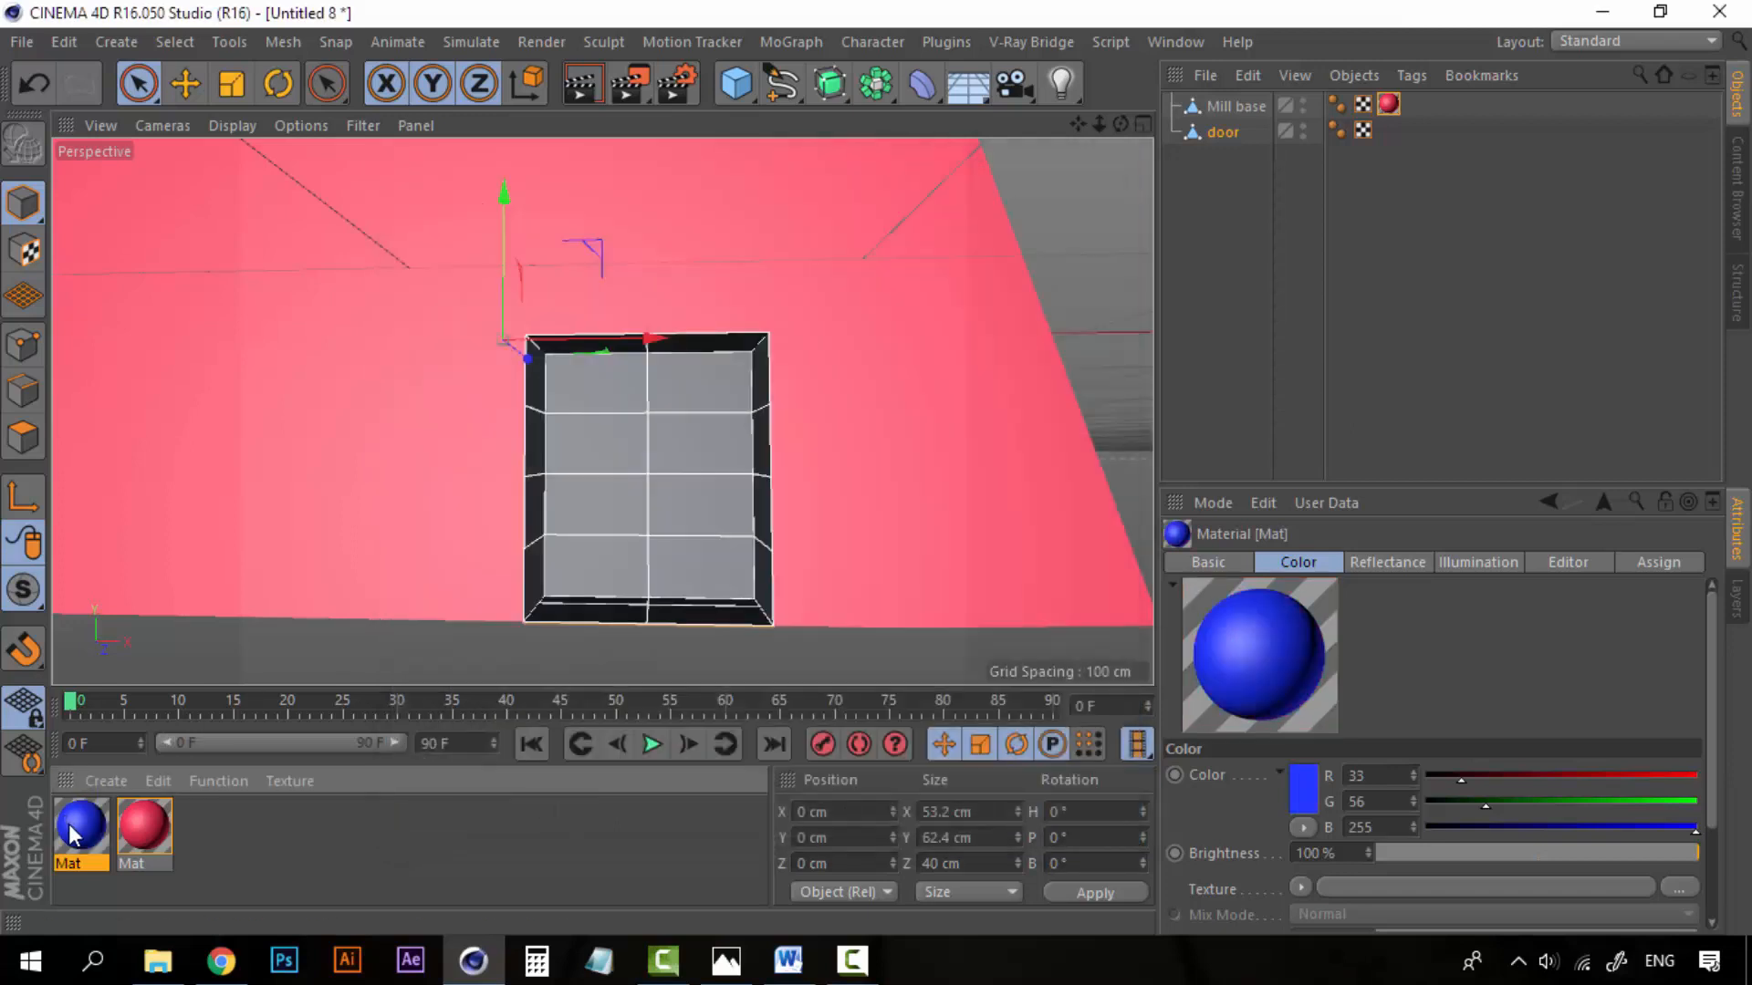
{"action": "left_click_drag", "start_coordinate": [71, 832], "coordinate": [1223, 132]}
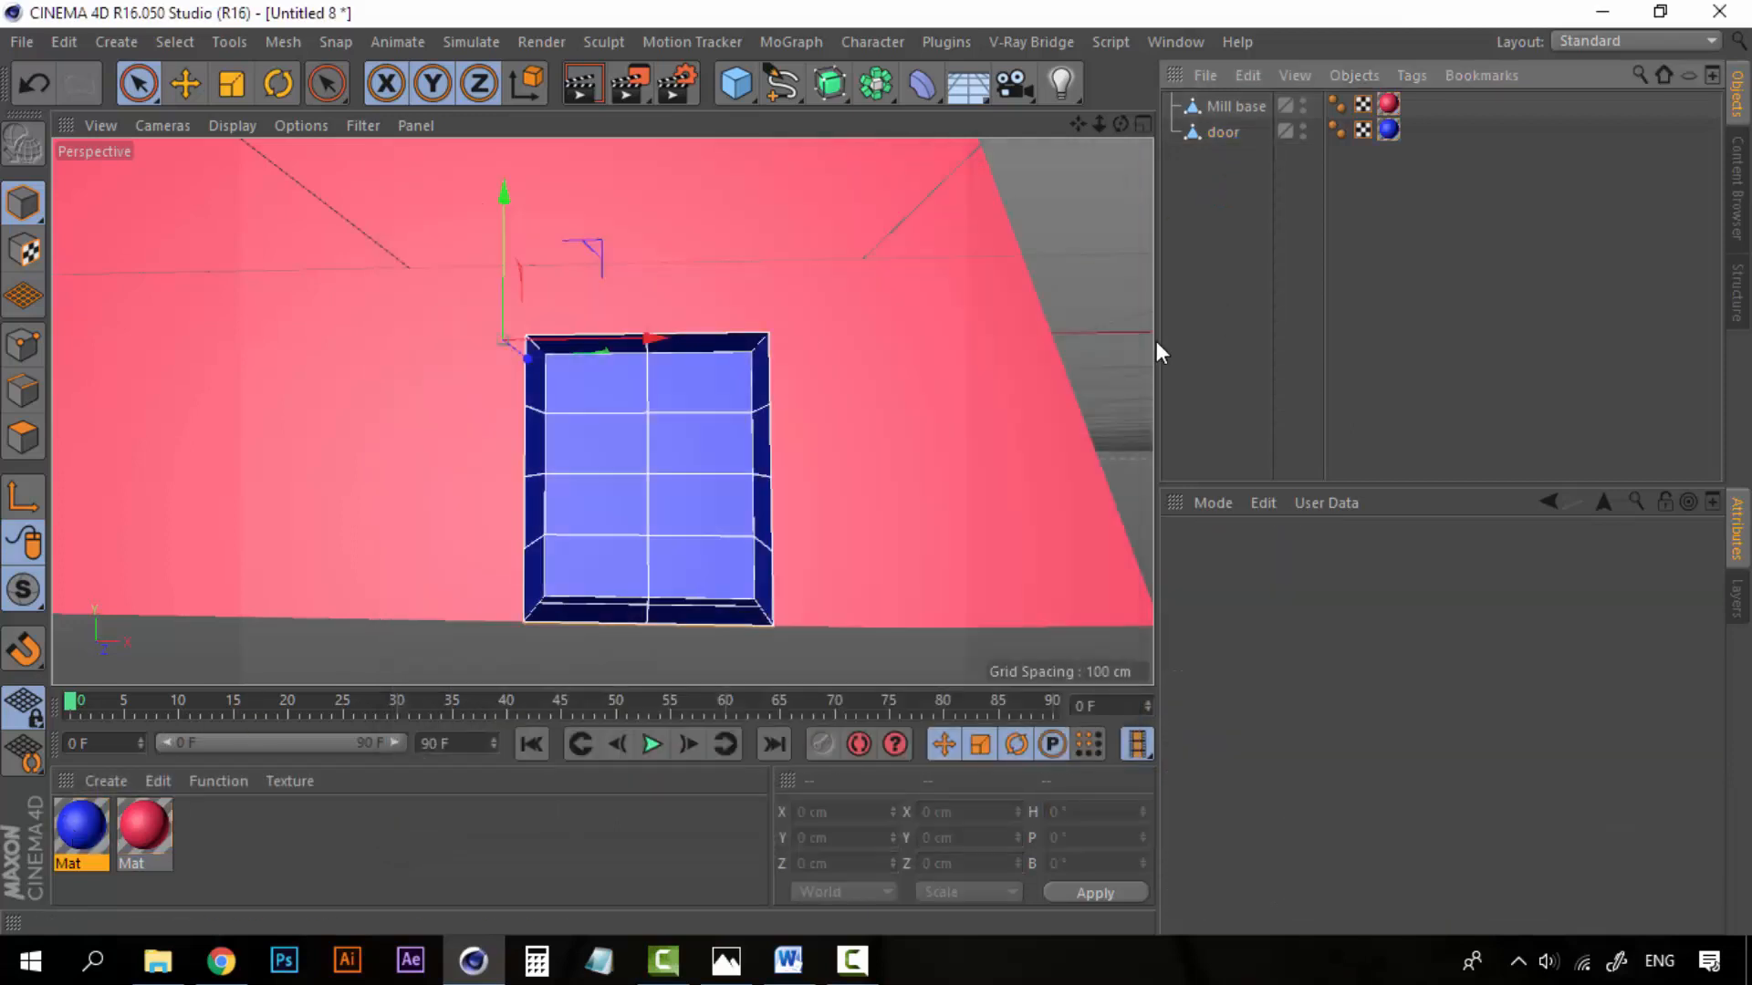
{"action": "mouse_move", "coordinate": [661, 369]}
{"action": "left_mouse_down", "text": "alt"}
{"action": "mouse_move", "coordinate": [617, 387]}
{"action": "mouse_move", "coordinate": [795, 331]}
{"action": "mouse_move", "coordinate": [677, 374]}
{"action": "left_mouse_up", "text": "alt"}
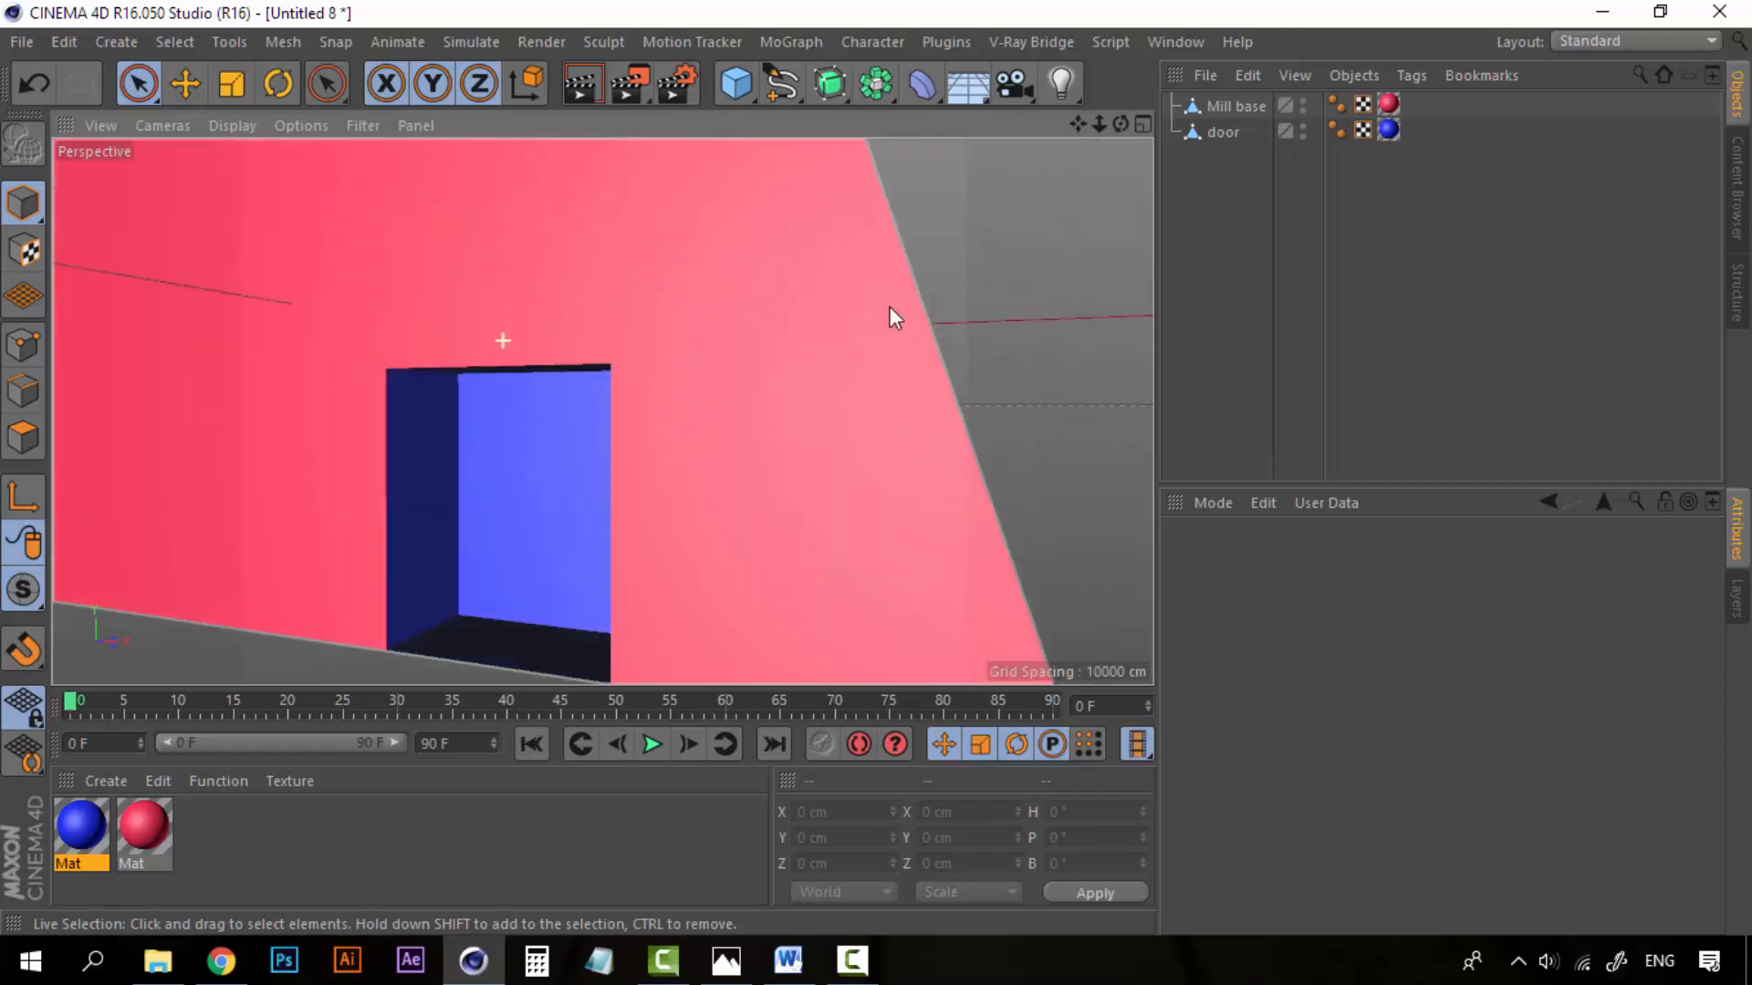
Step: Remove the material tags from the door and Mill base objects
{"action": "left_click", "coordinate": [1389, 131]}
{"action": "key", "text": "Delete"}
{"action": "left_click", "coordinate": [1387, 105]}
{"action": "key", "text": "Delete"}
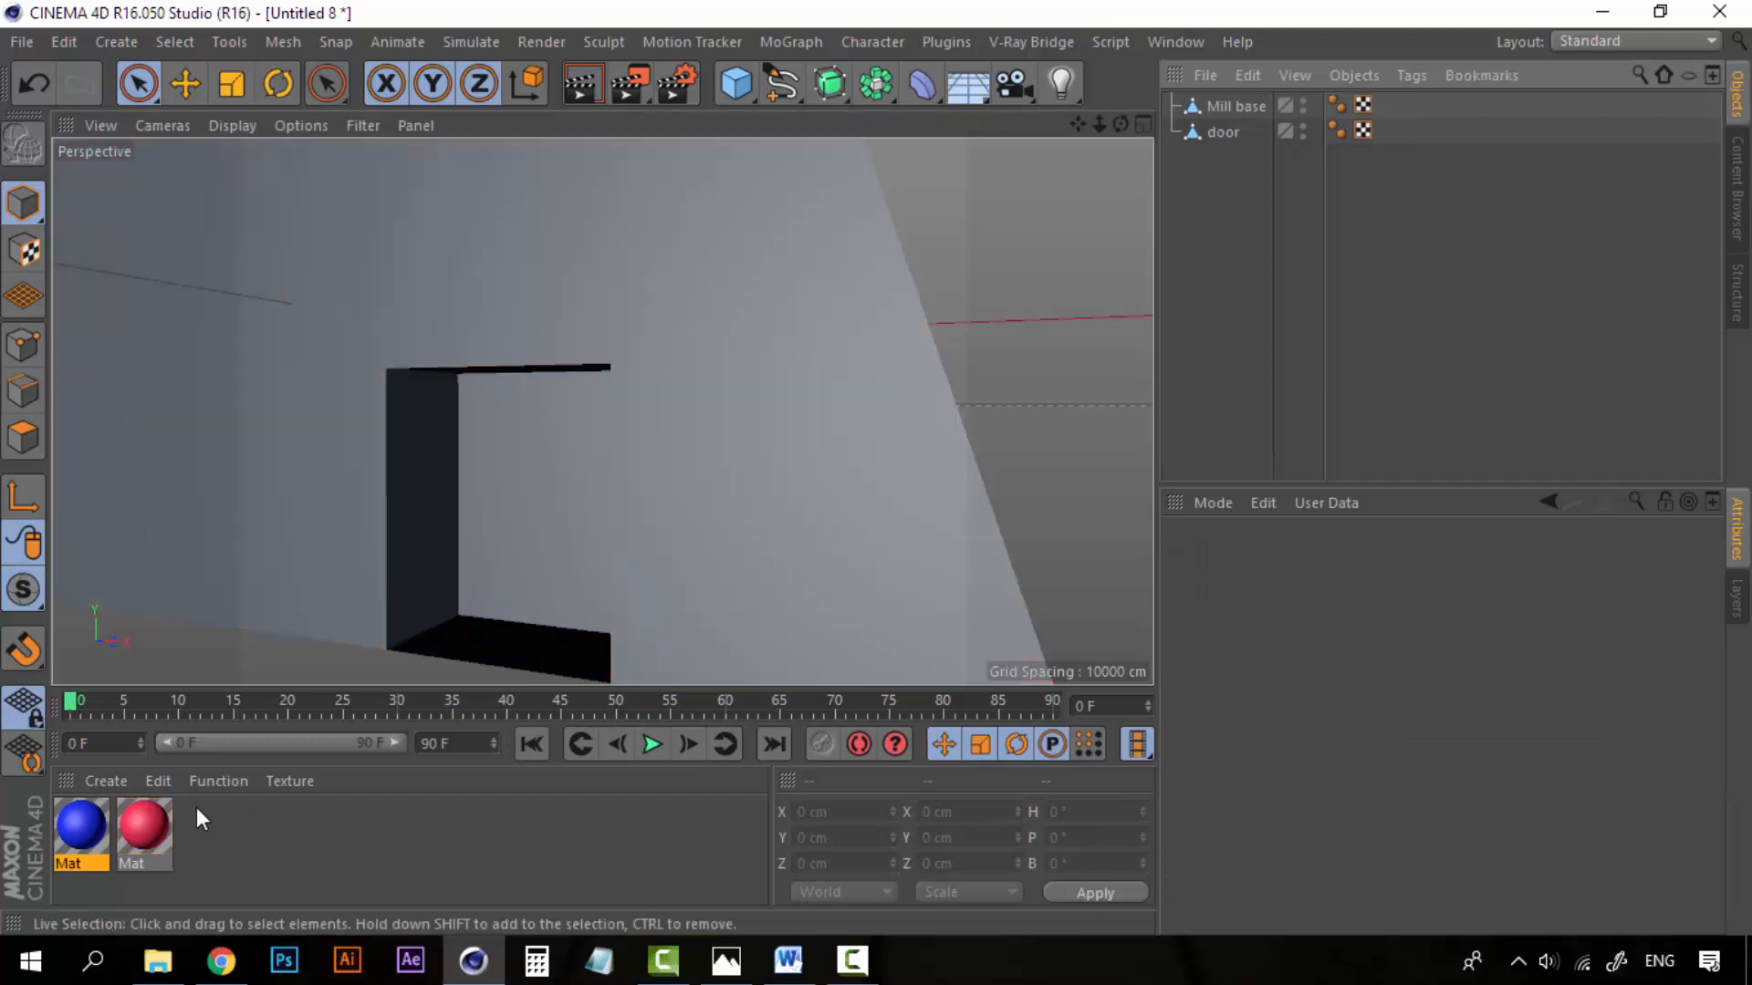
{"action": "left_click", "coordinate": [82, 826]}
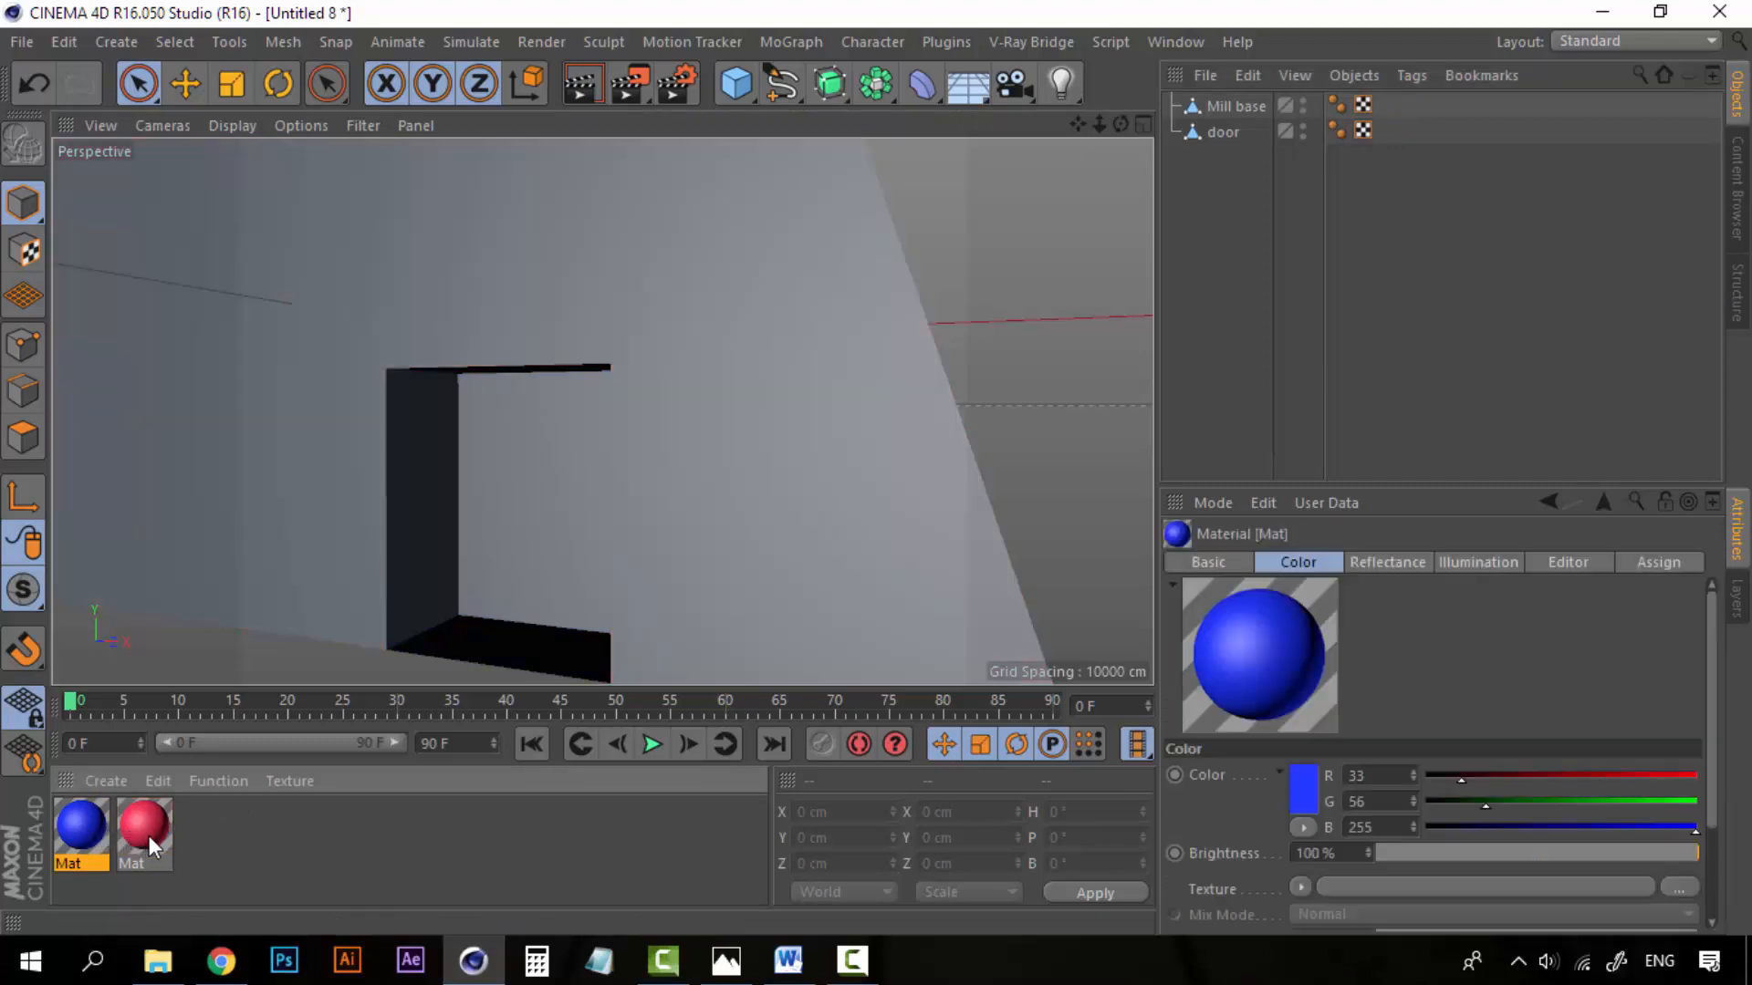
{"action": "left_click", "coordinate": [200, 836]}
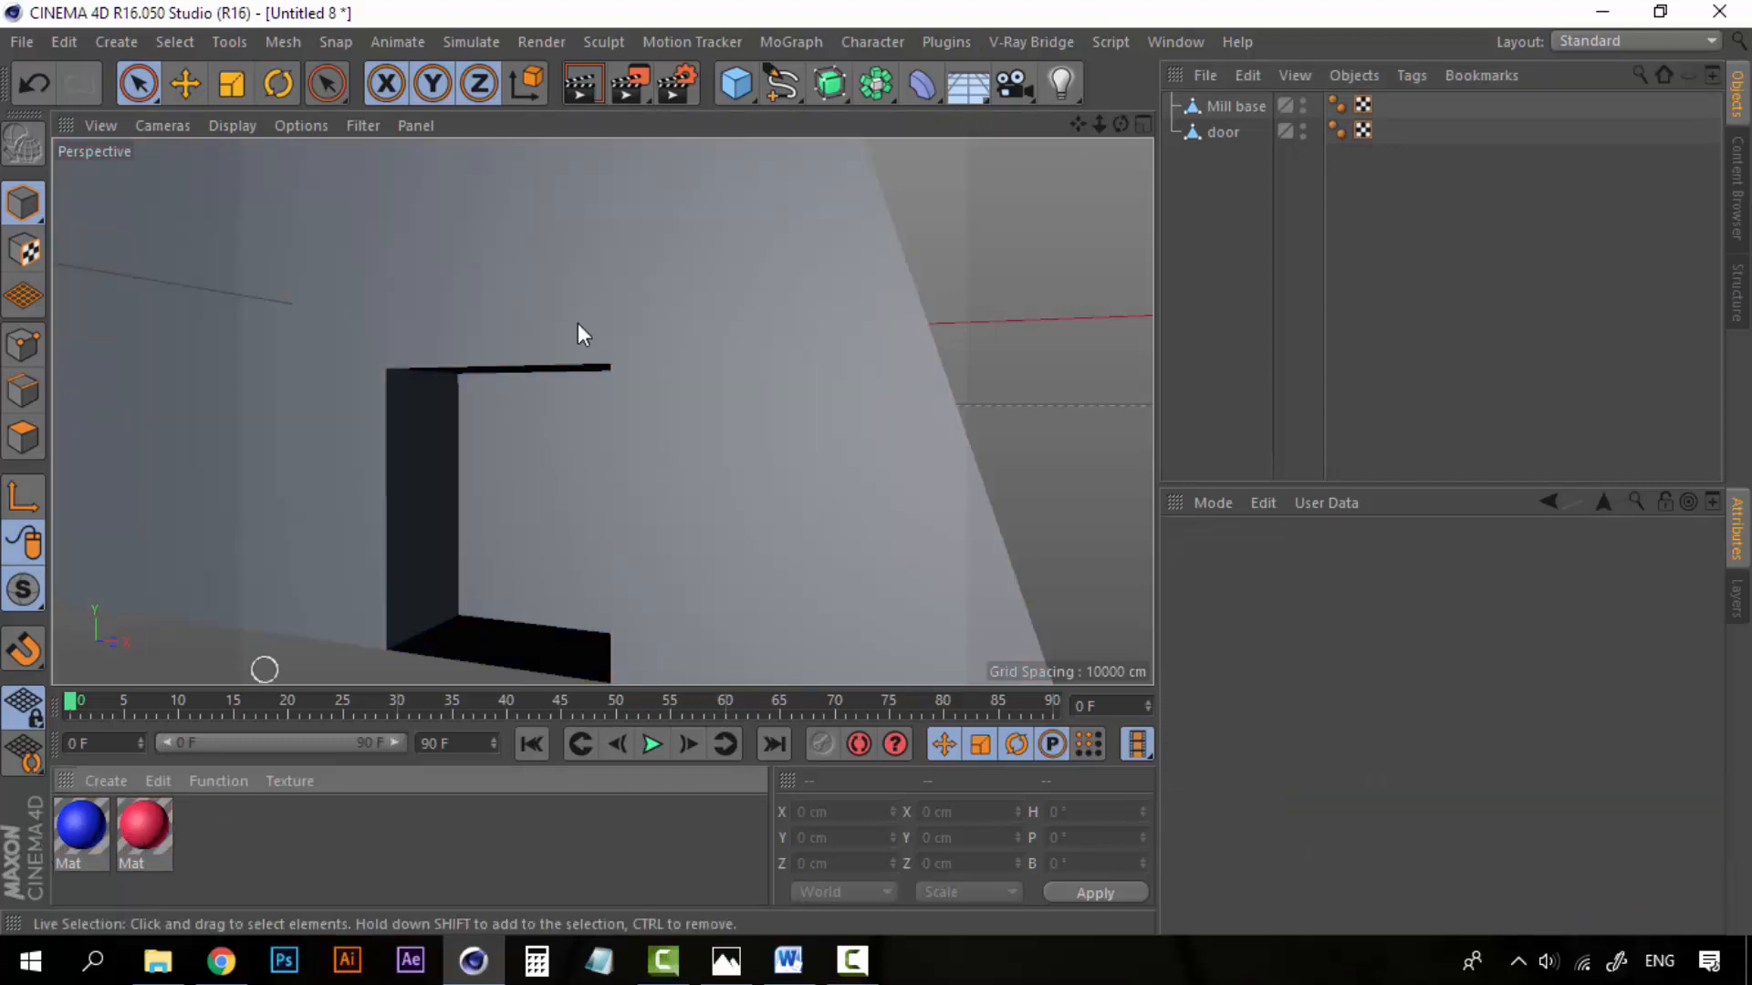
{"action": "scroll", "coordinate": [578, 323], "scroll_direction": "down", "scroll_amount": 5}
{"action": "scroll", "coordinate": [551, 375], "scroll_direction": "down", "scroll_amount": 4}
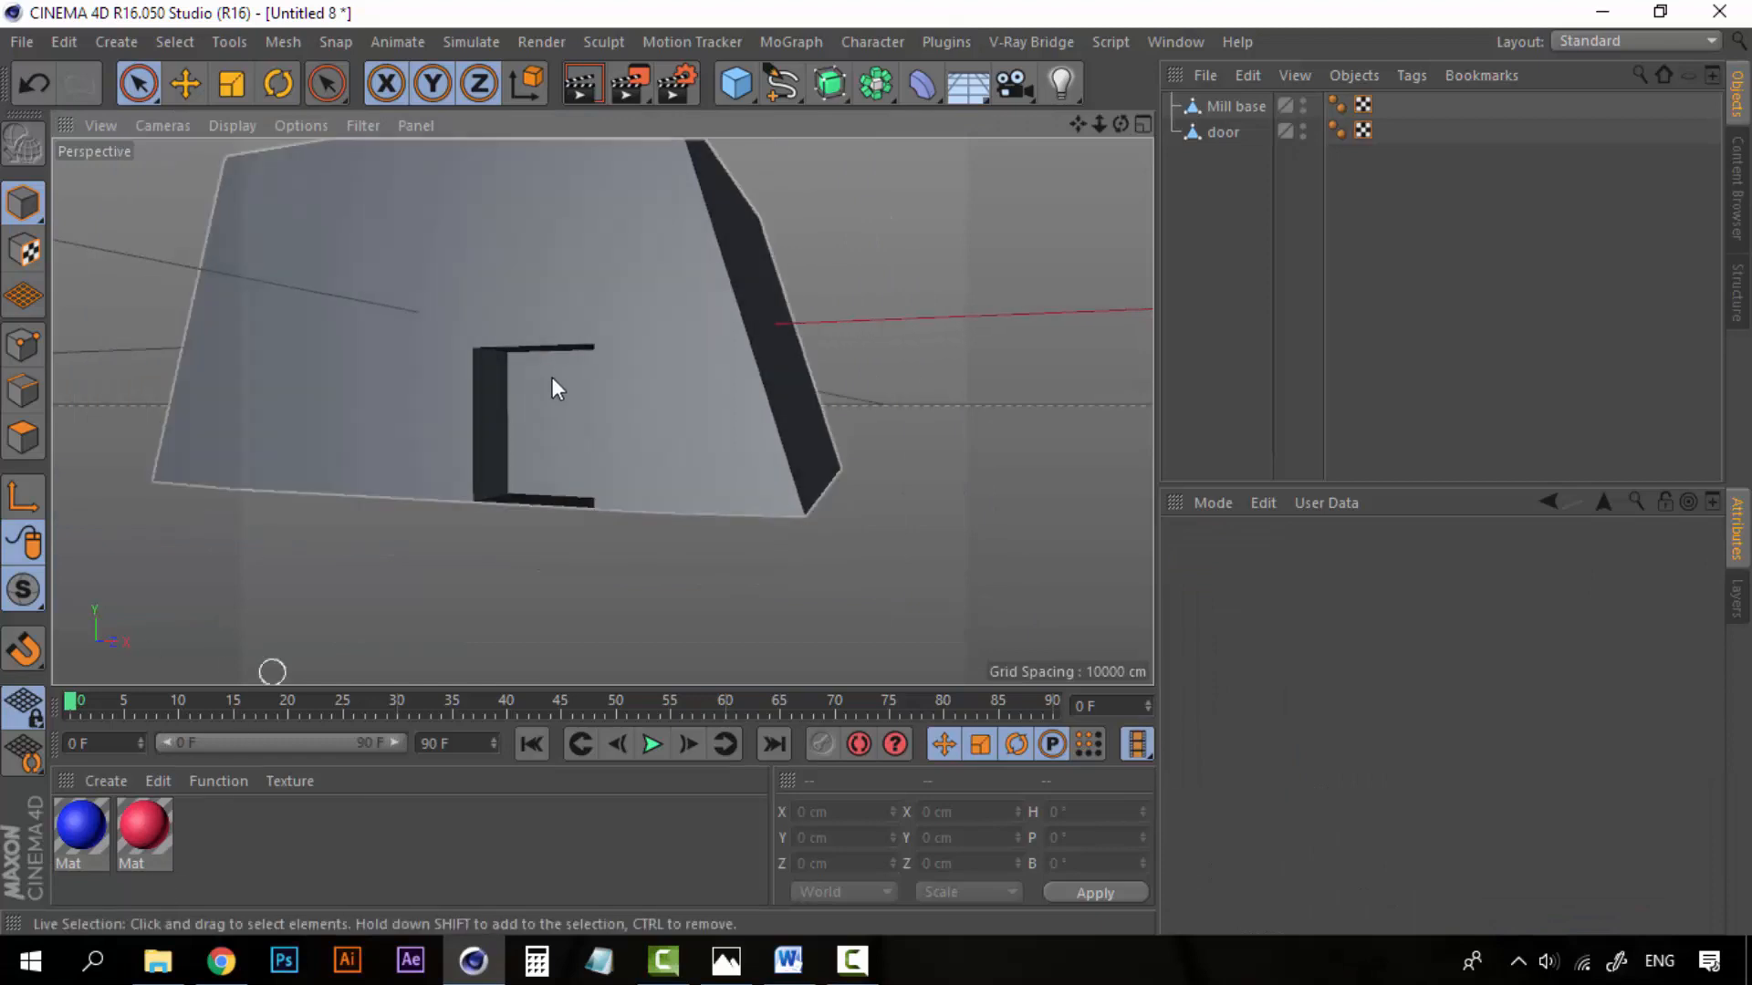
{"action": "middle_click_drag", "start_coordinate": [578, 448], "coordinate": [587, 483], "text": "alt"}
{"action": "scroll", "coordinate": [588, 484], "scroll_direction": "down", "scroll_amount": 2}
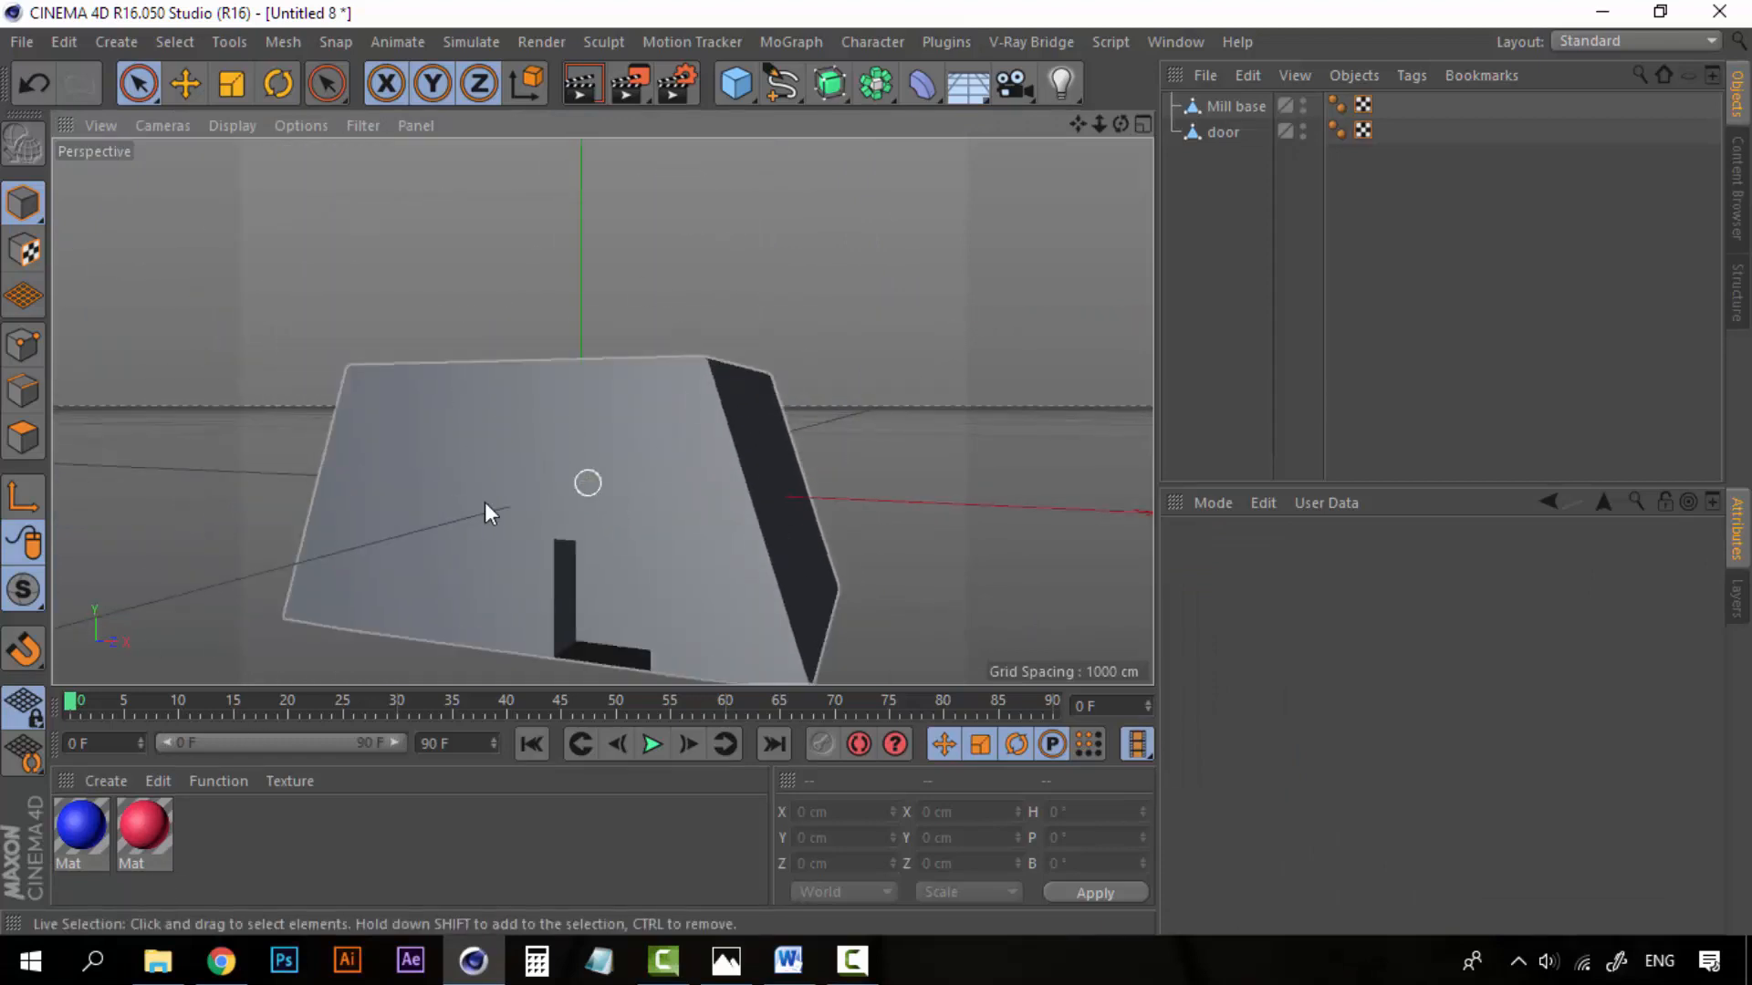
{"action": "left_click", "coordinate": [1234, 107]}
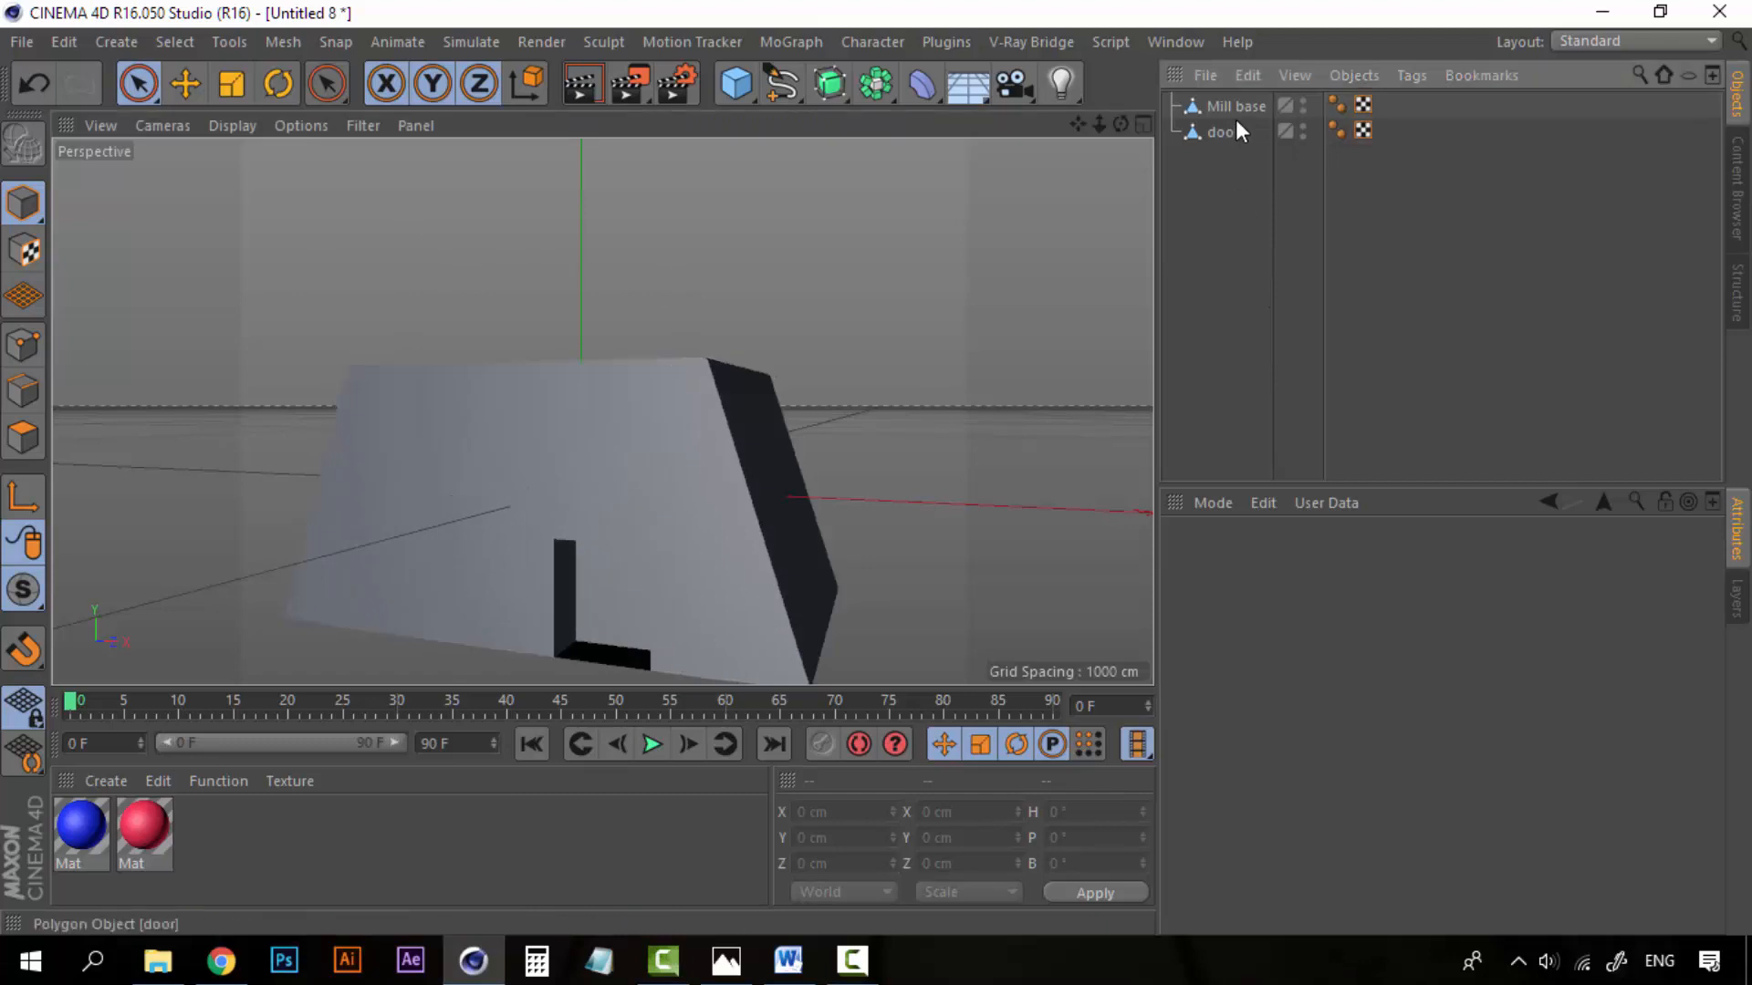
{"action": "left_click", "coordinate": [1219, 135]}
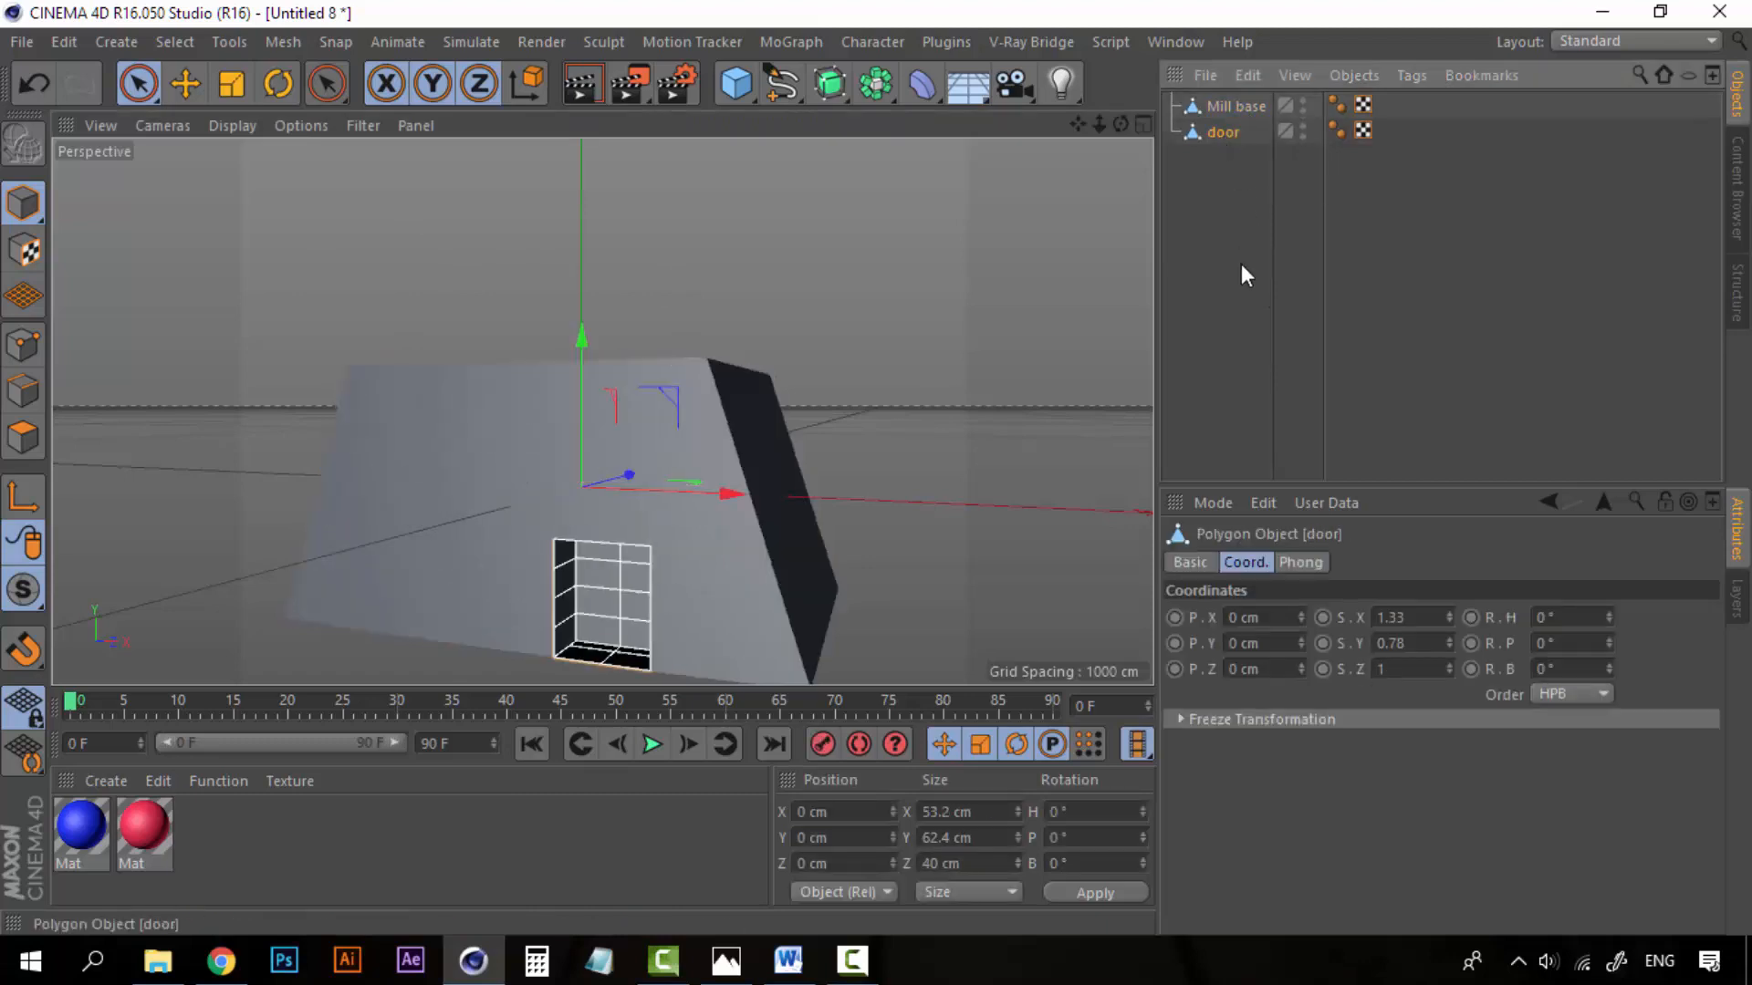
{"action": "left_click", "coordinate": [1241, 265]}
Step: Add a 200 cm cube and raise it above Mill base to a Y position of about 187 cm
{"action": "left_click_drag", "start_coordinate": [723, 341], "coordinate": [615, 195], "text": "alt"}
{"action": "left_click", "coordinate": [743, 86]}
{"action": "left_click_drag", "start_coordinate": [529, 340], "coordinate": [621, 427], "text": "alt"}
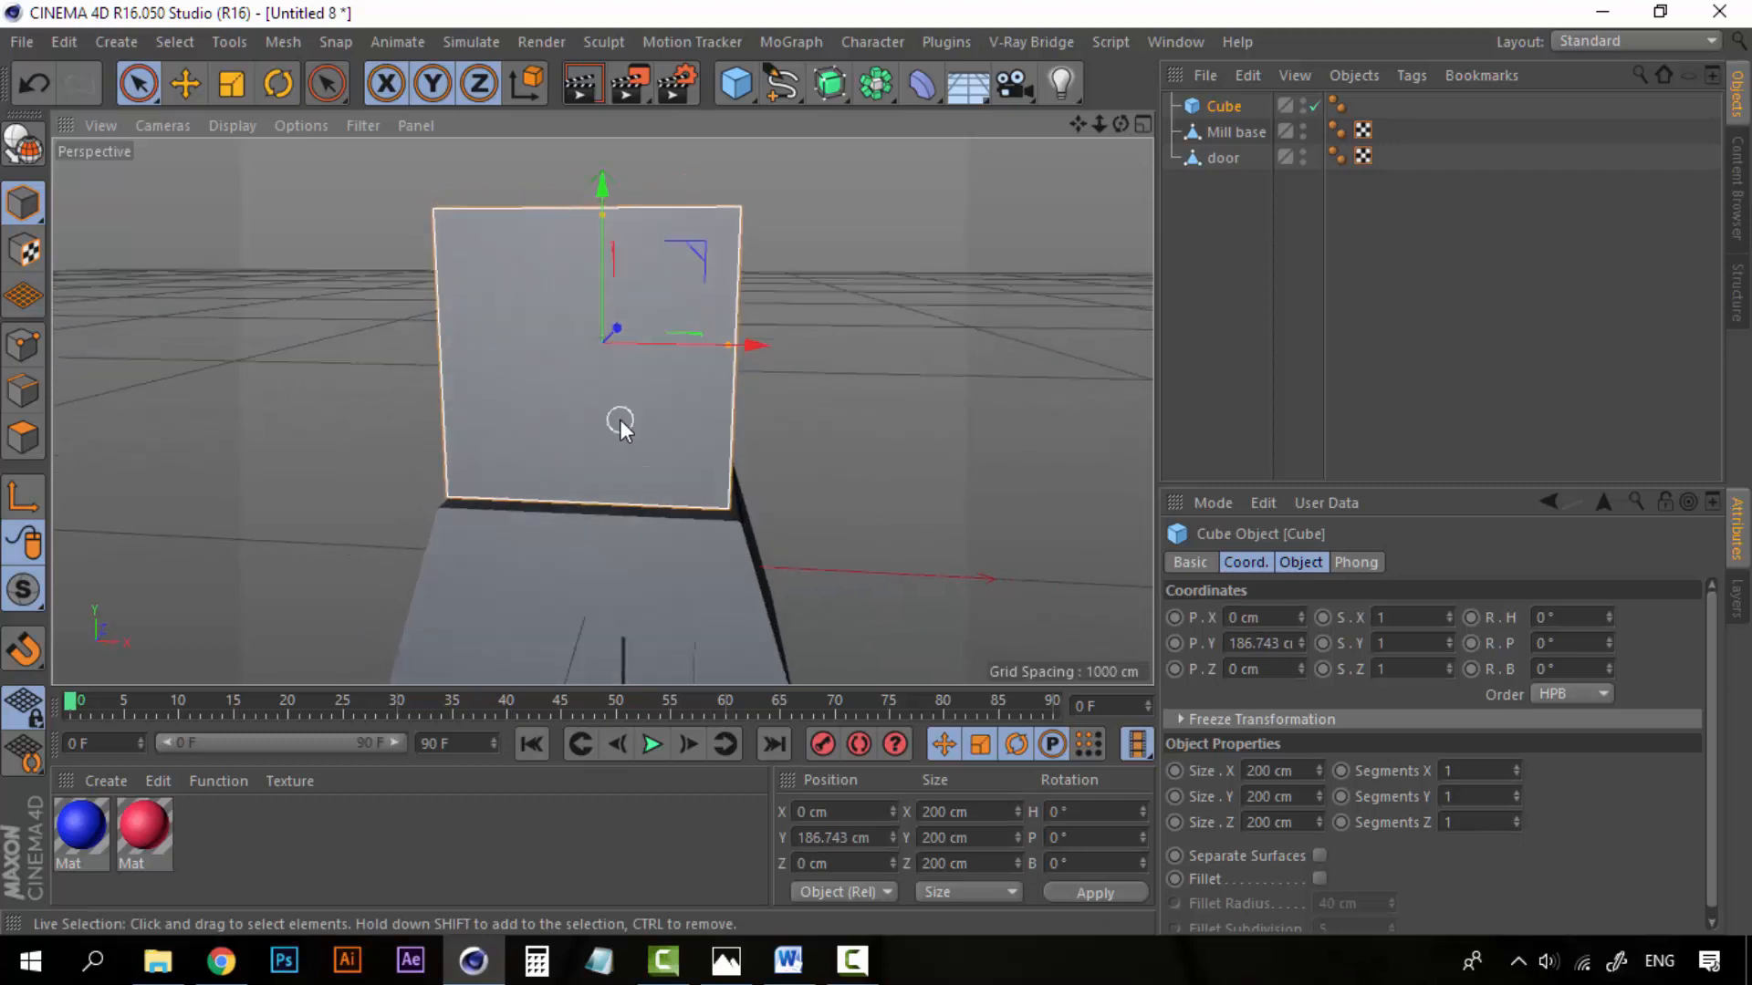
Step: Scale the cube uniformly to 180 cm and lower it onto Mill base at Y about 164 cm
{"action": "key", "text": "t"}
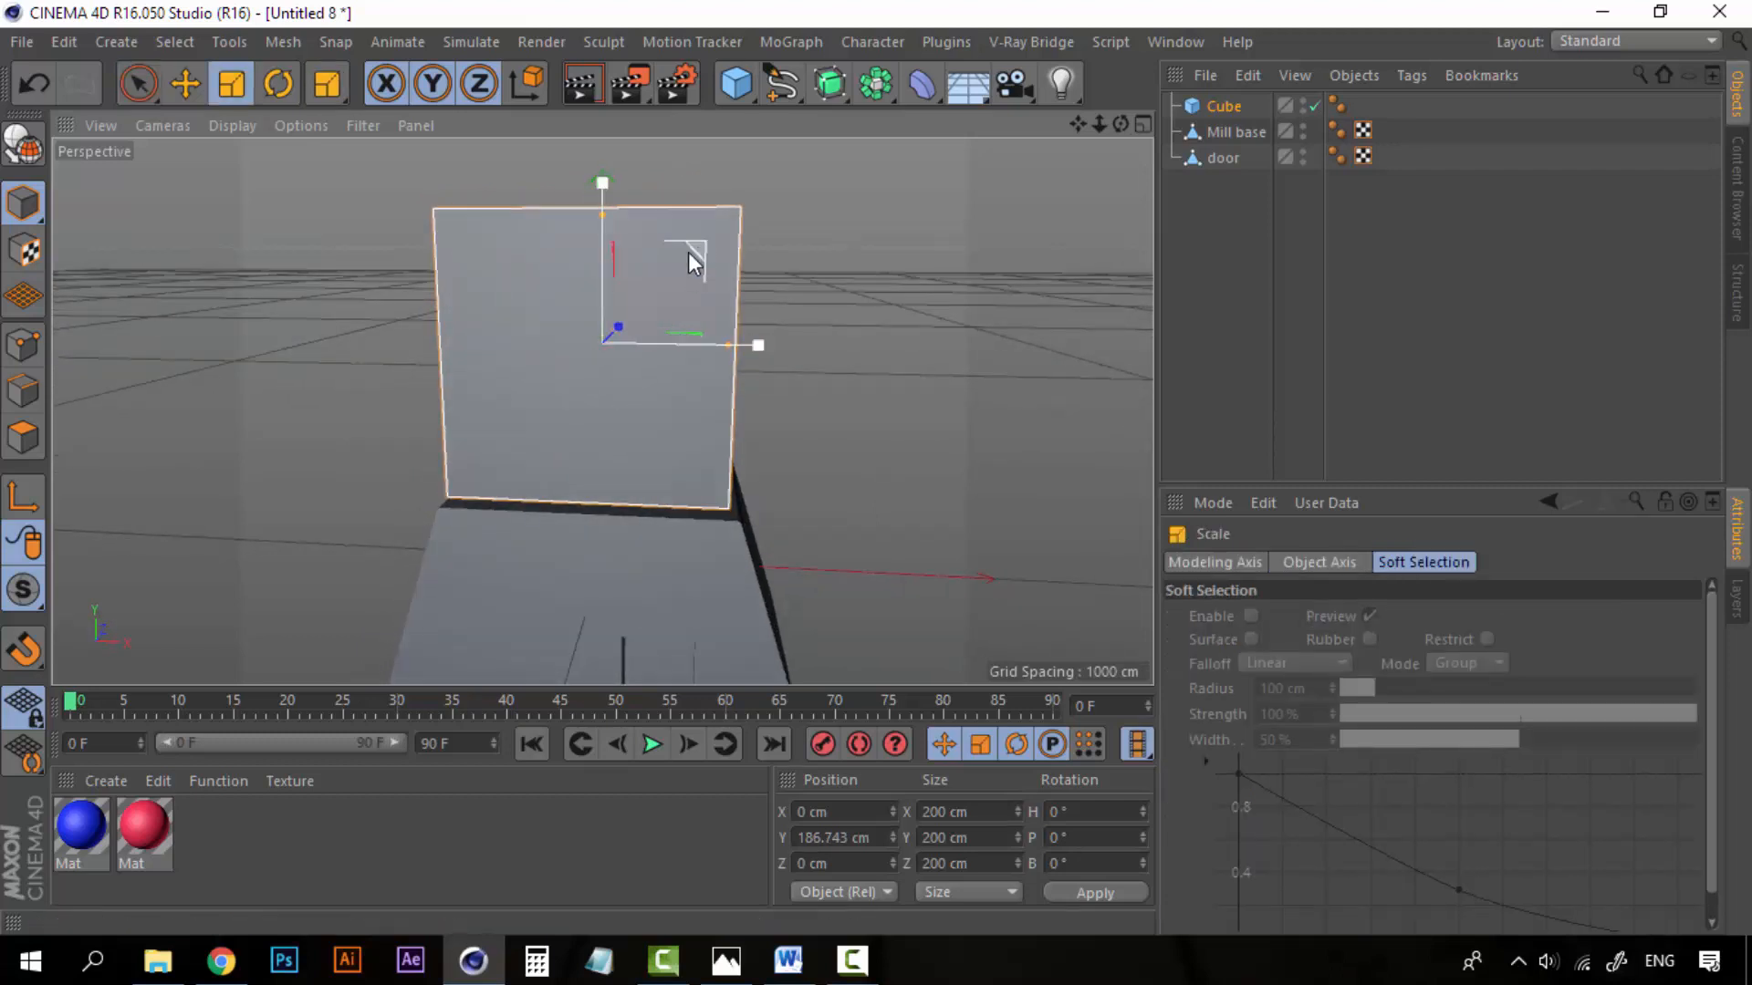
{"action": "left_click_drag", "start_coordinate": [689, 252], "coordinate": [684, 255]}
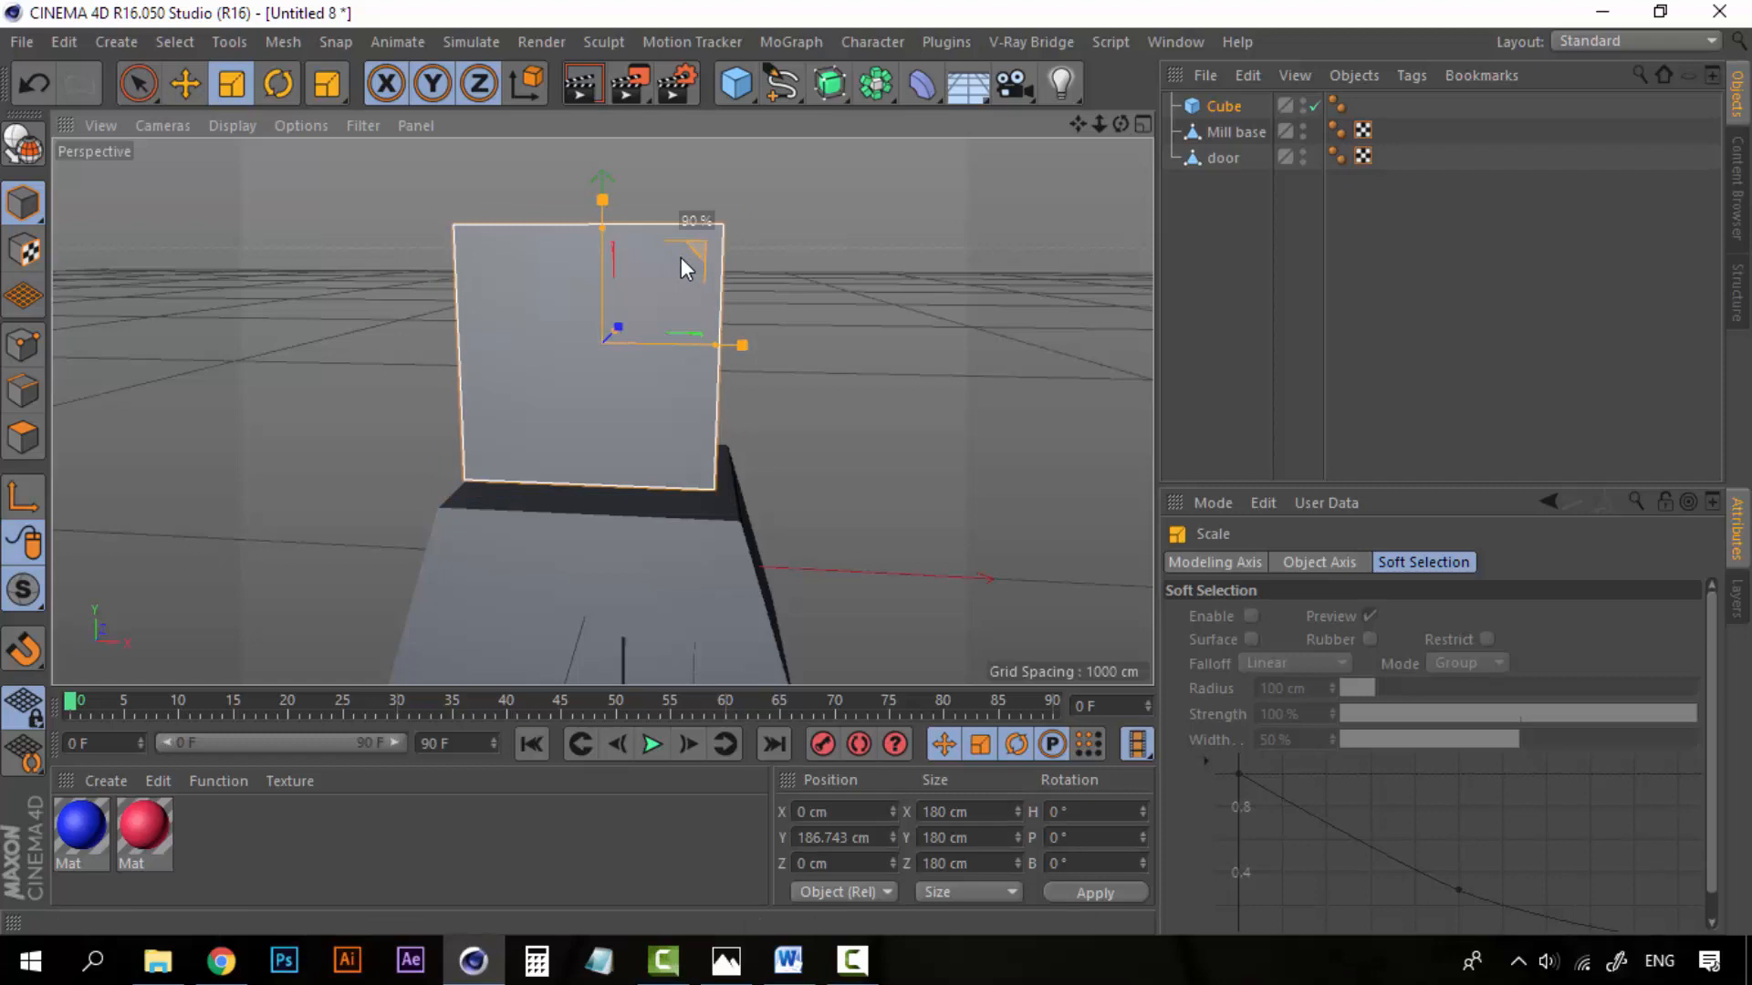
{"action": "key", "text": "e"}
{"action": "left_click_drag", "start_coordinate": [605, 186], "coordinate": [600, 215]}
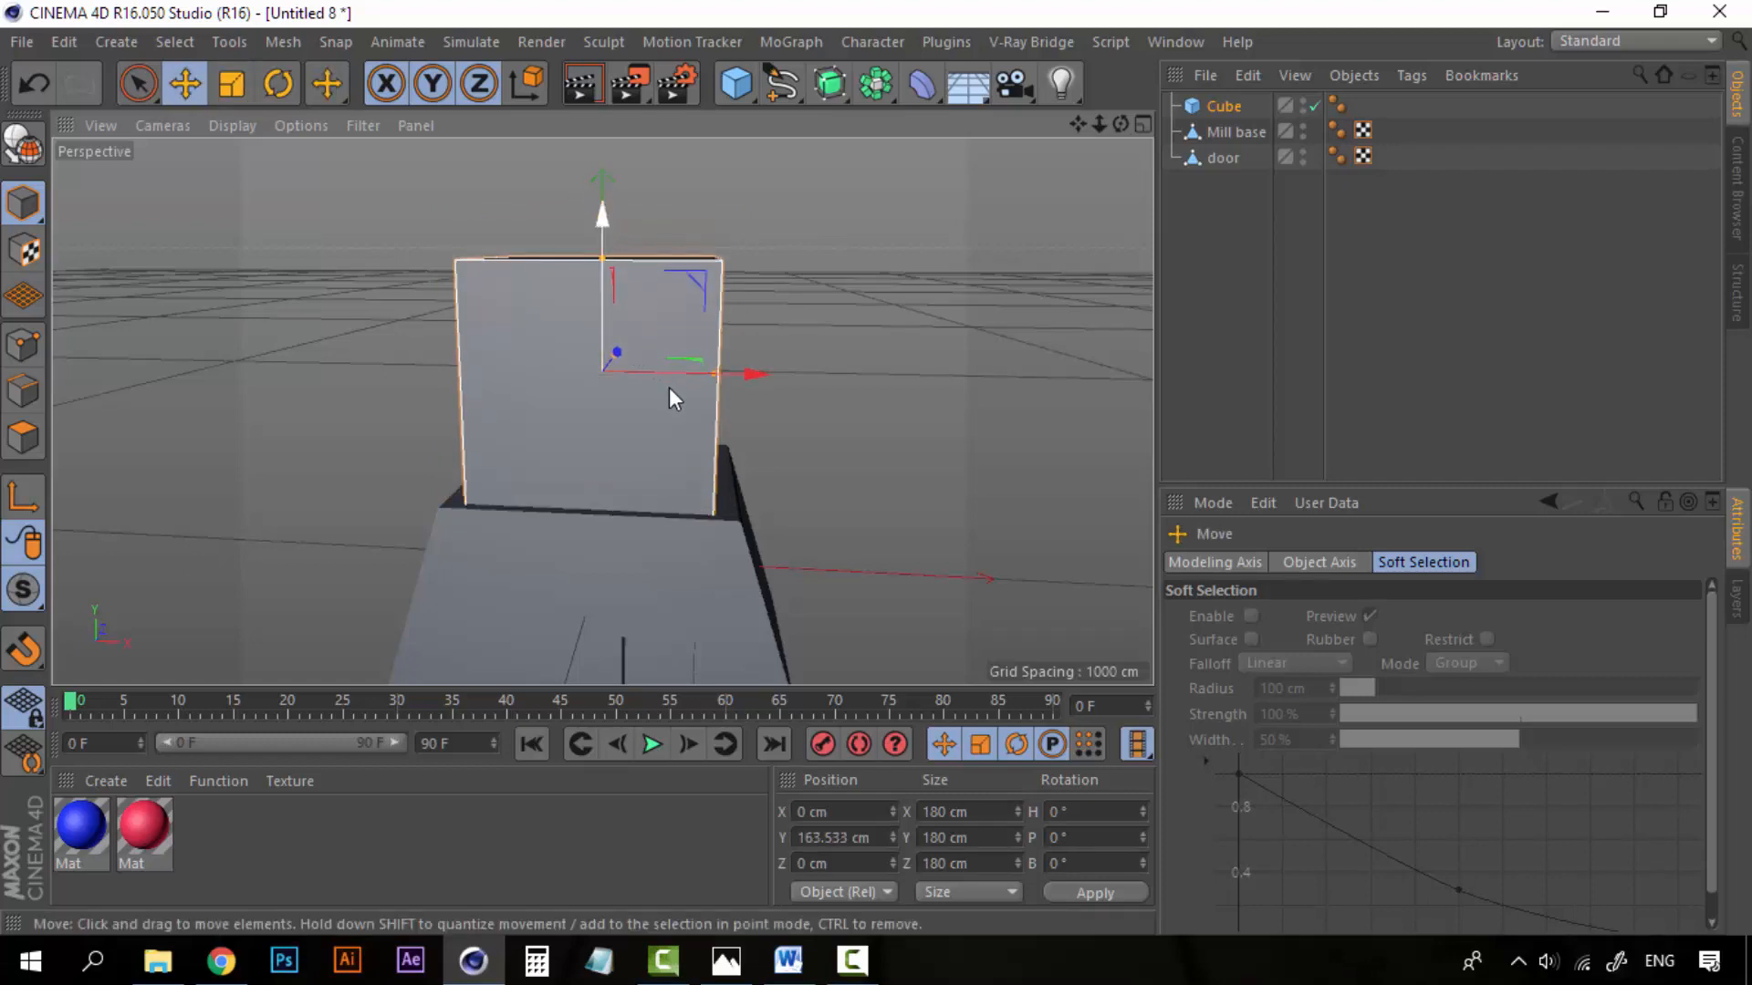
Step: Resize the cube to 162 cm wide and deep and about 339 cm tall, and move it up to Y about 190 cm
{"action": "left_click_drag", "start_coordinate": [670, 399], "coordinate": [562, 461], "text": "alt"}
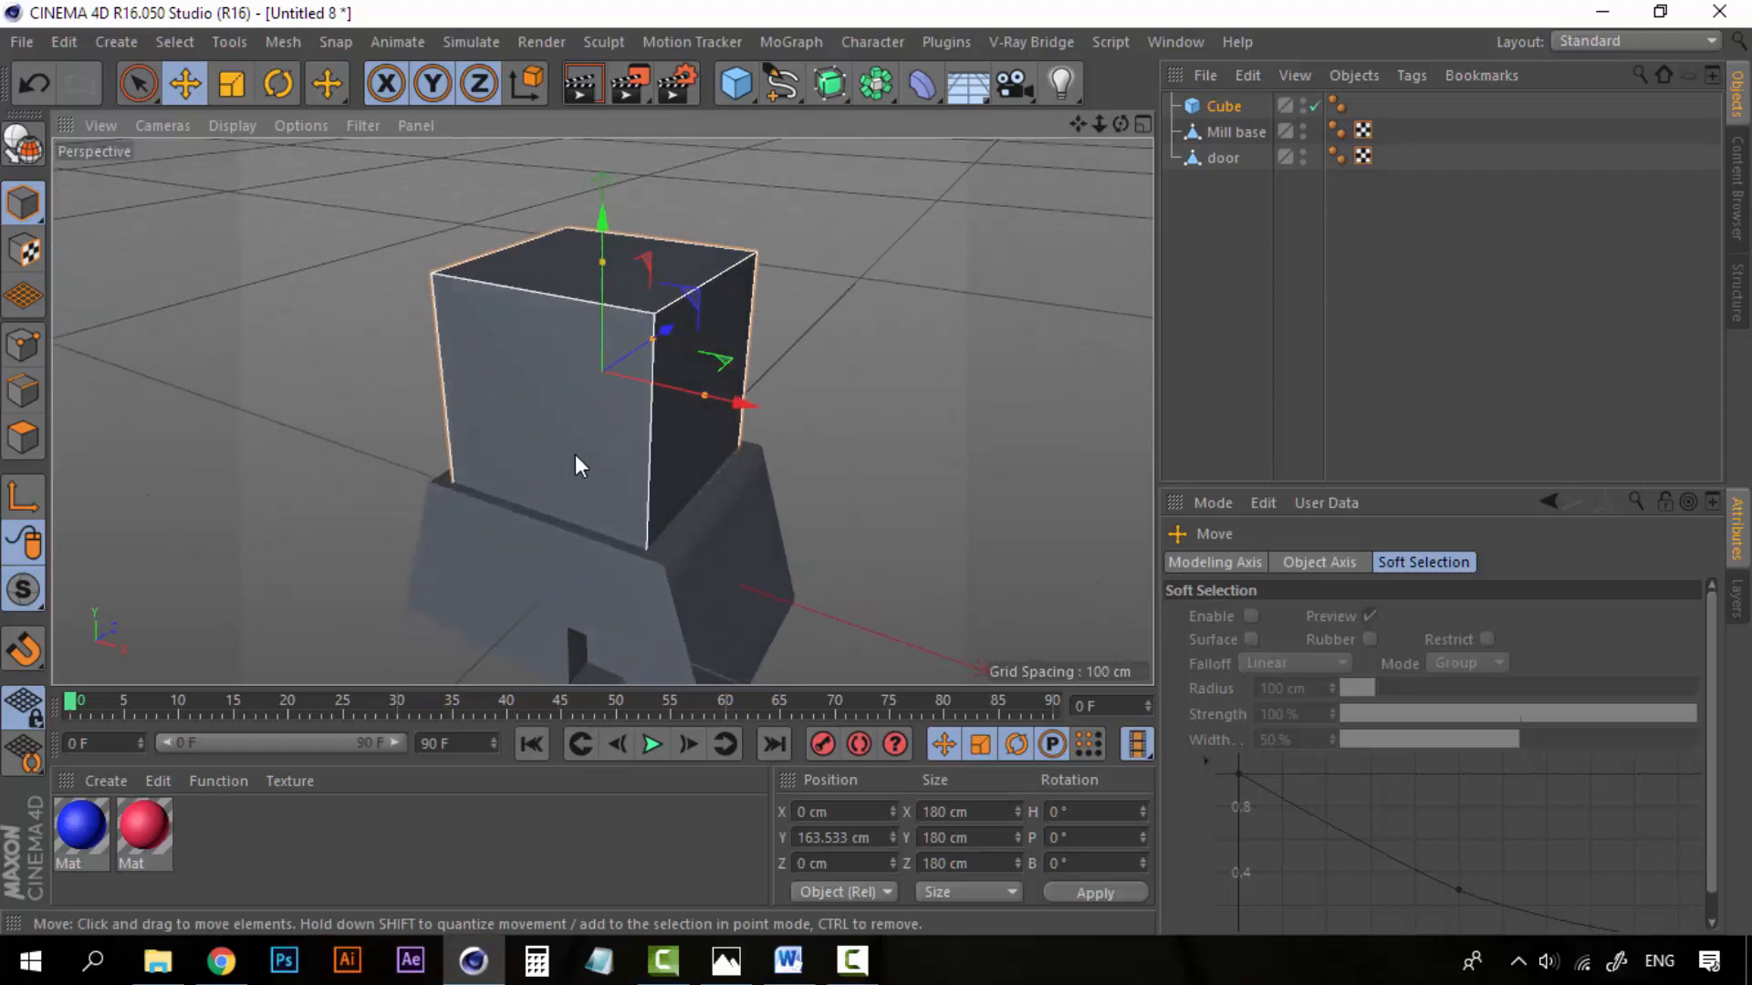
{"action": "key", "text": "t"}
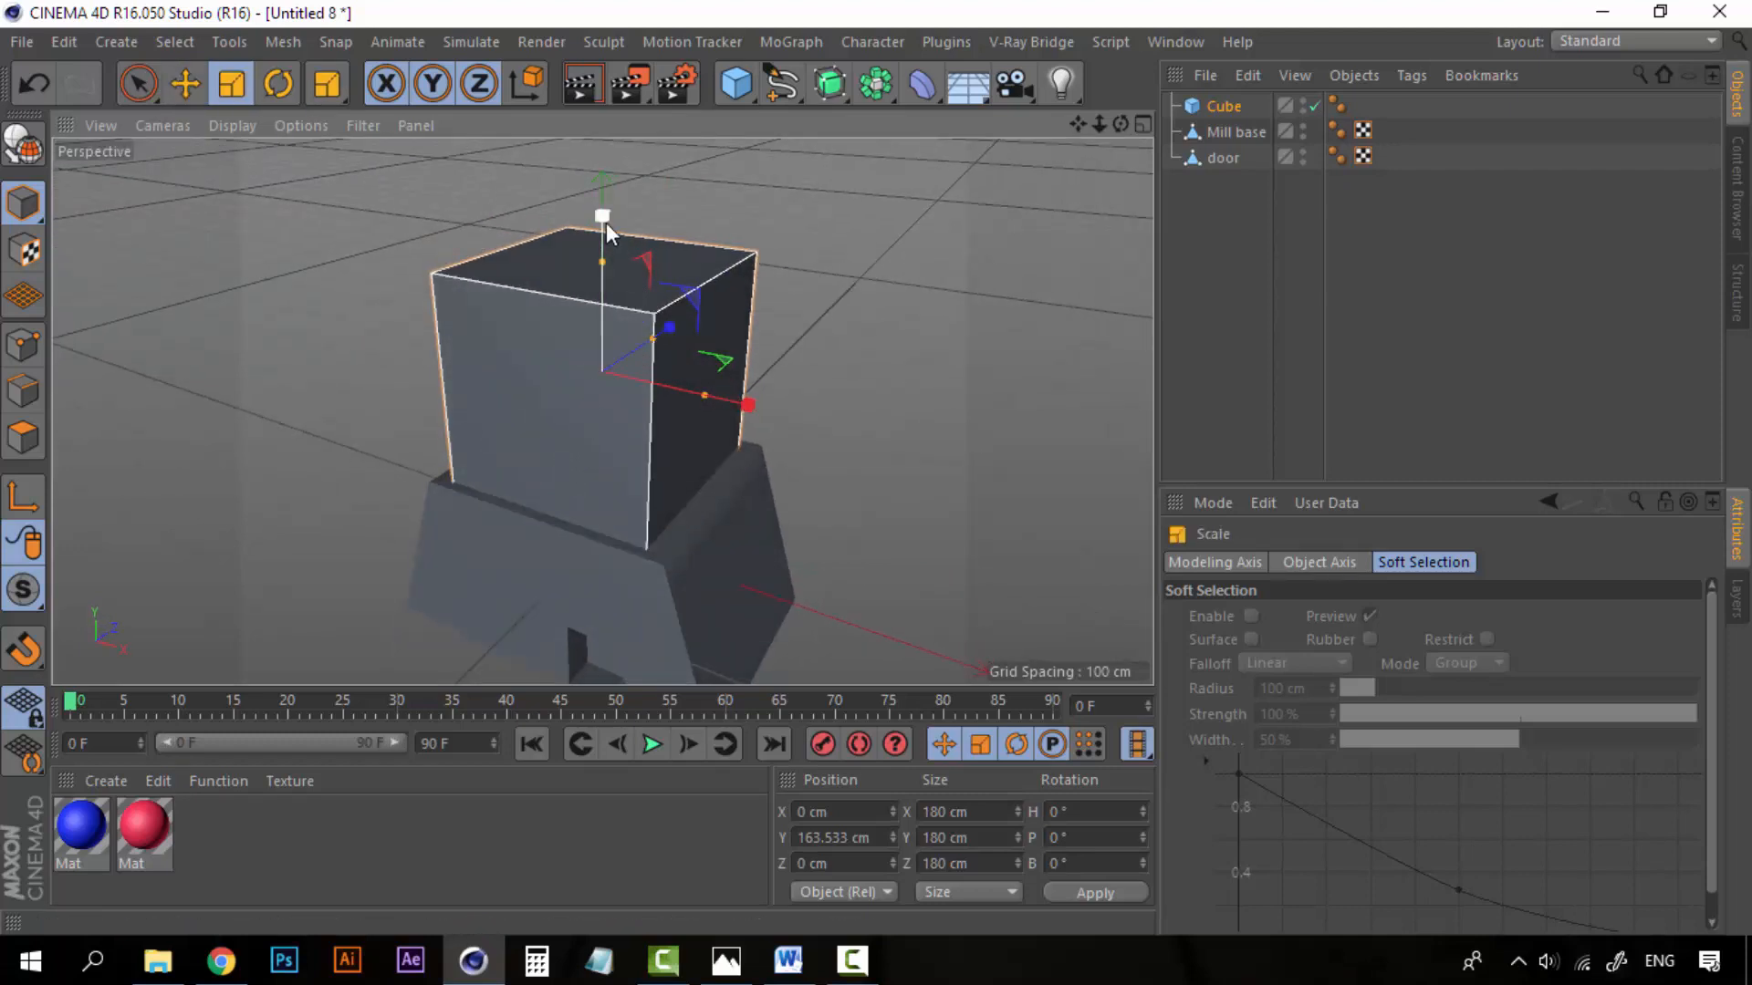
{"action": "left_click_drag", "start_coordinate": [699, 299], "coordinate": [687, 304]}
{"action": "key", "text": "e"}
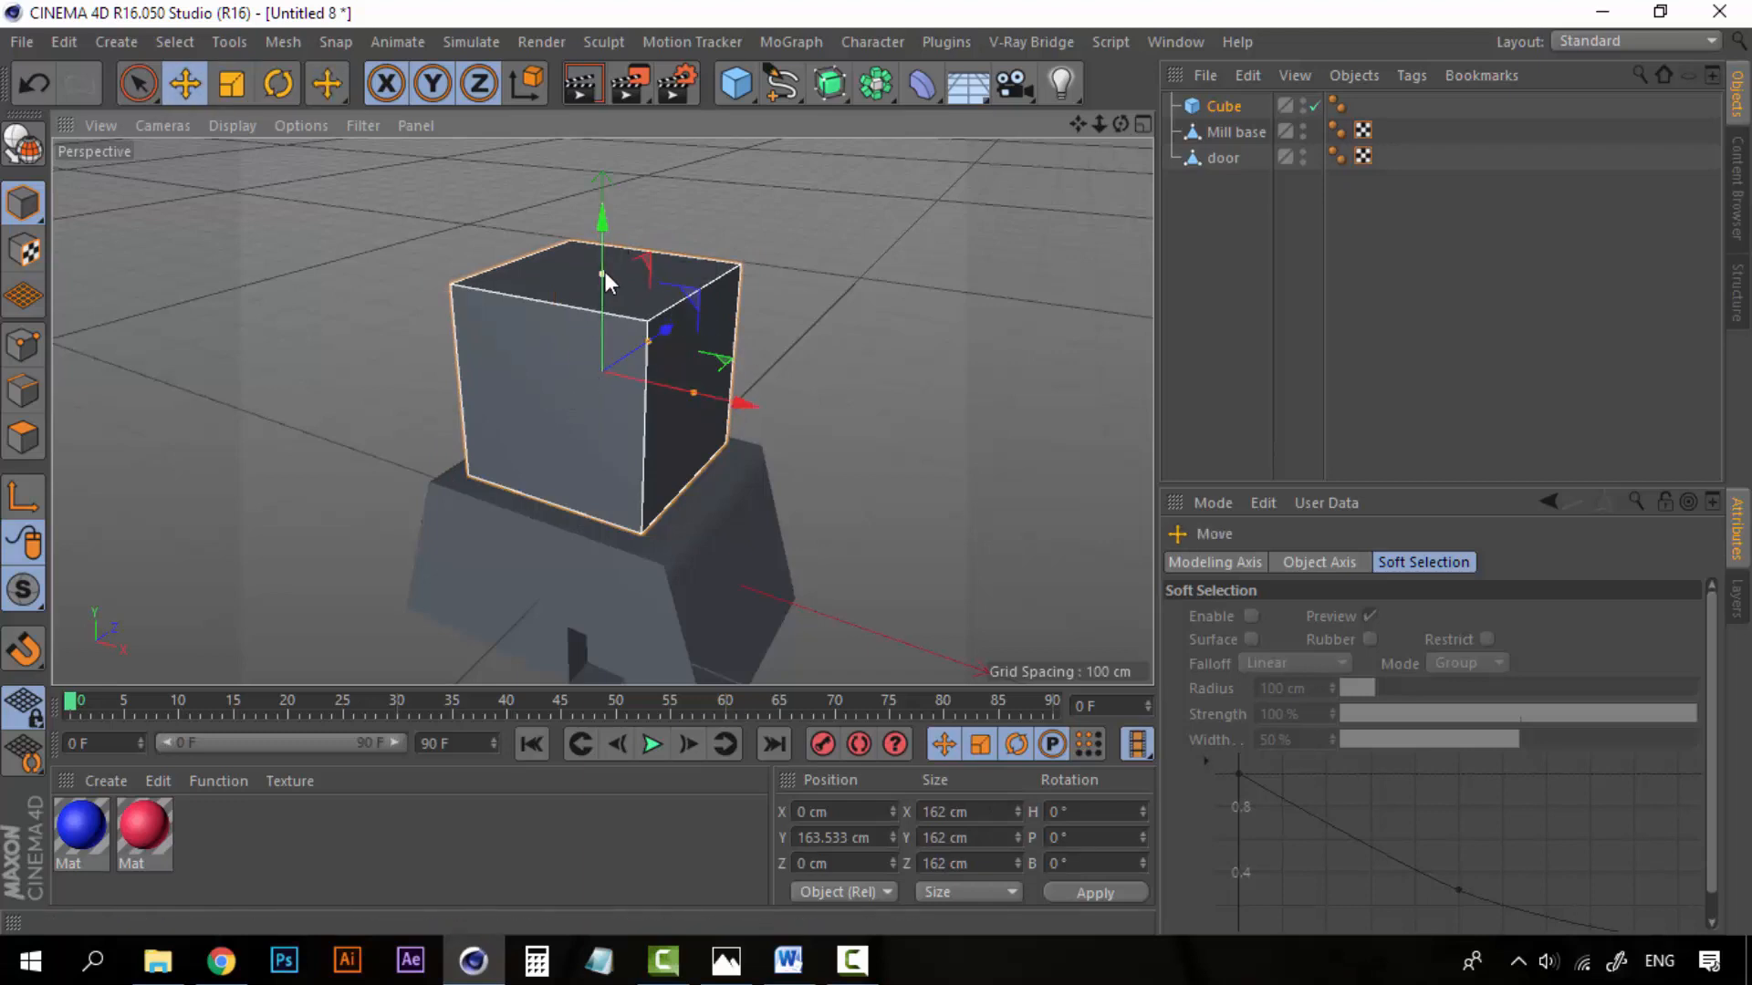
{"action": "left_click_drag", "start_coordinate": [603, 272], "coordinate": [610, 155]}
{"action": "left_click_drag", "start_coordinate": [606, 220], "coordinate": [606, 195]}
Step: Raise the tall cube slightly further along Y above Mill base and deselect all objects
{"action": "scroll", "coordinate": [622, 356], "scroll_direction": "down", "scroll_amount": 3}
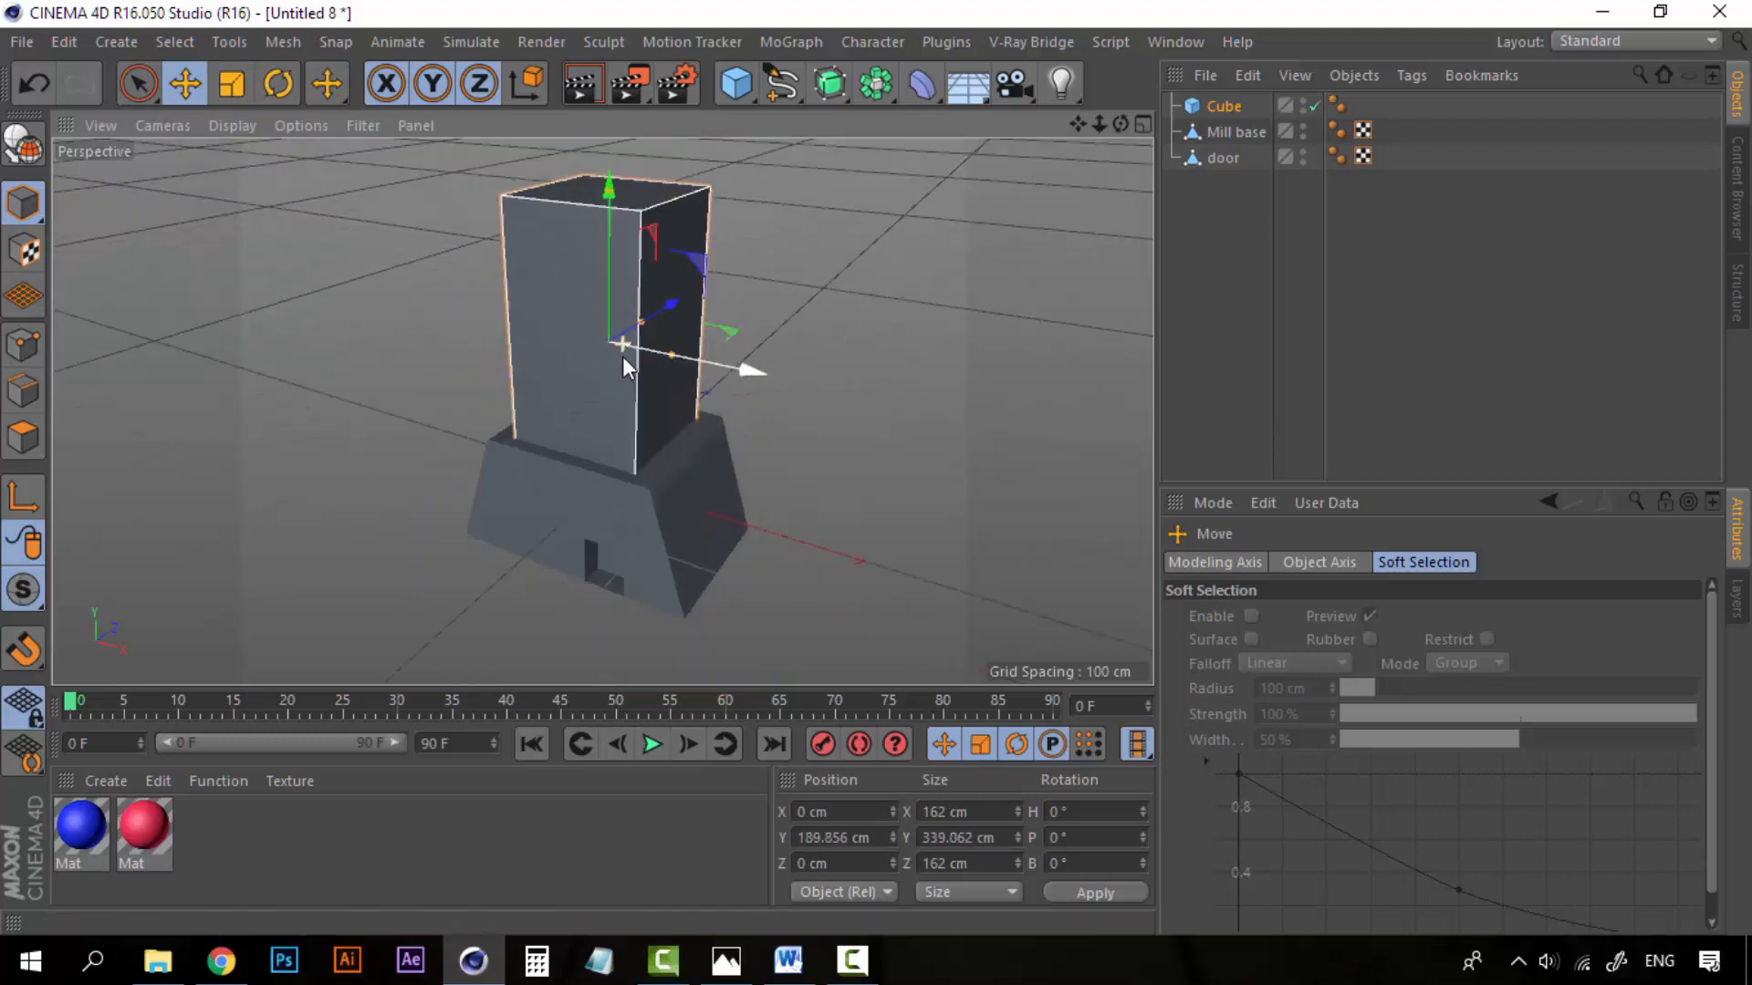
{"action": "mouse_move", "coordinate": [623, 355]}
{"action": "left_mouse_down", "text": "alt"}
{"action": "mouse_move", "coordinate": [599, 413]}
{"action": "mouse_move", "coordinate": [620, 364]}
{"action": "left_mouse_up", "text": "alt"}
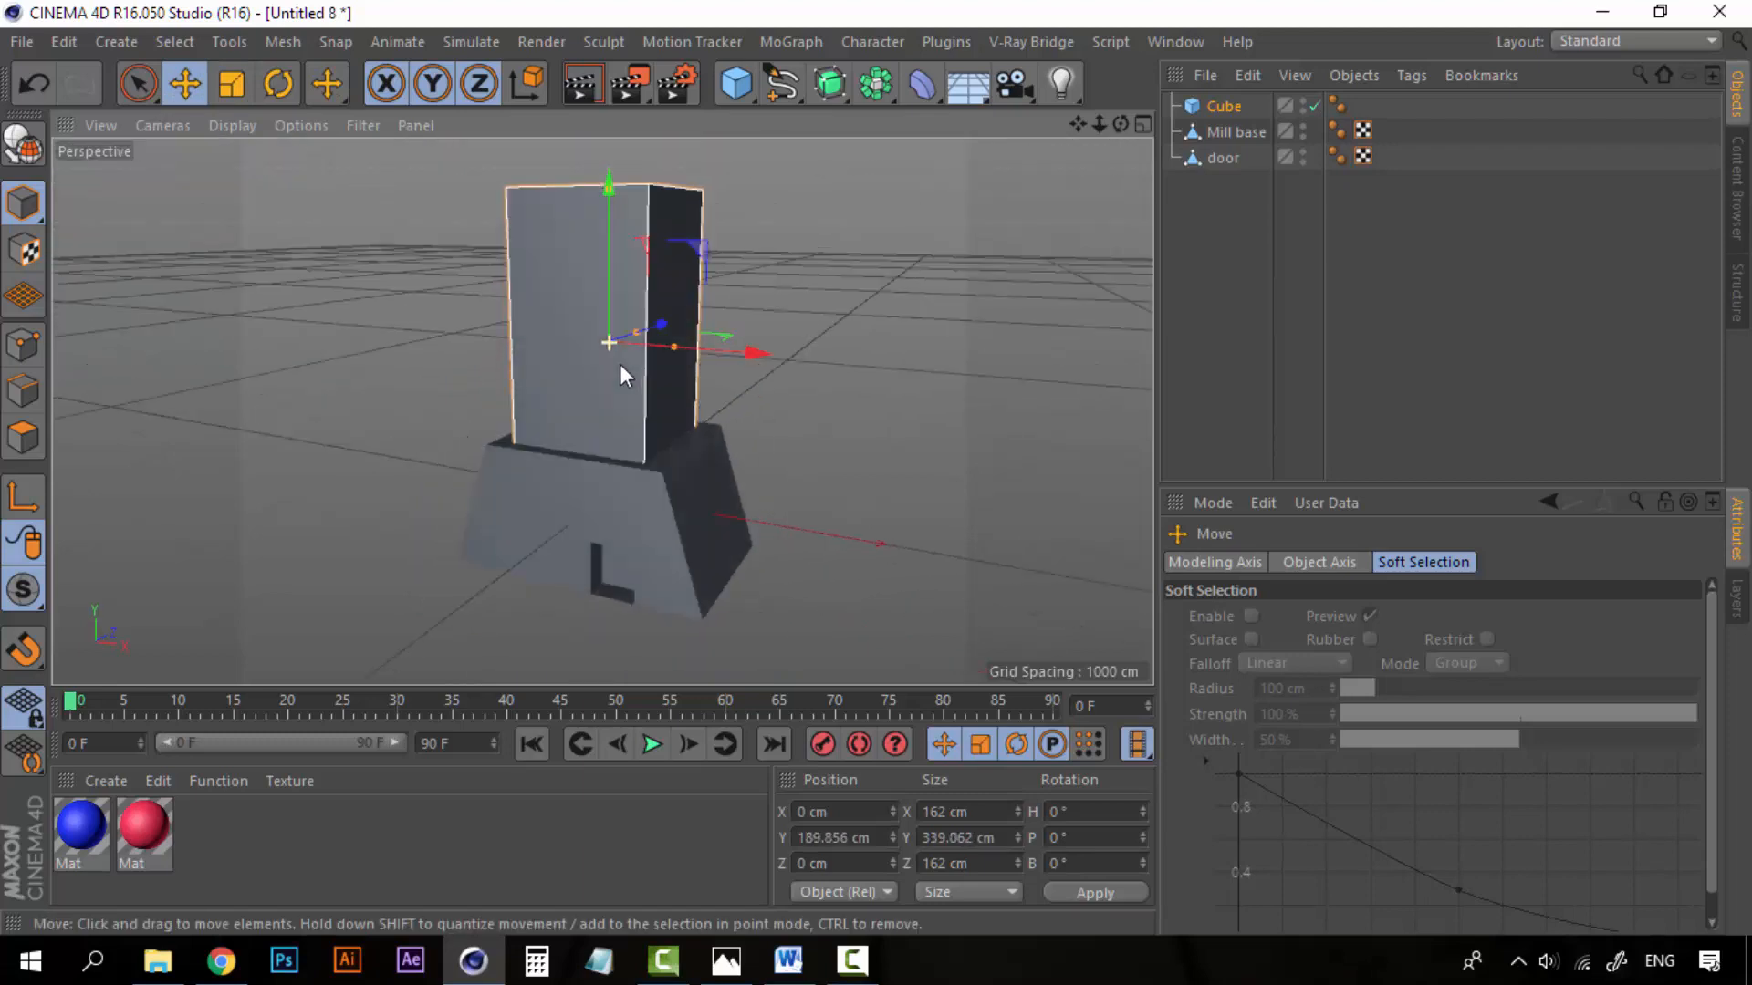
{"action": "scroll", "coordinate": [620, 337], "scroll_direction": "up", "scroll_amount": 2}
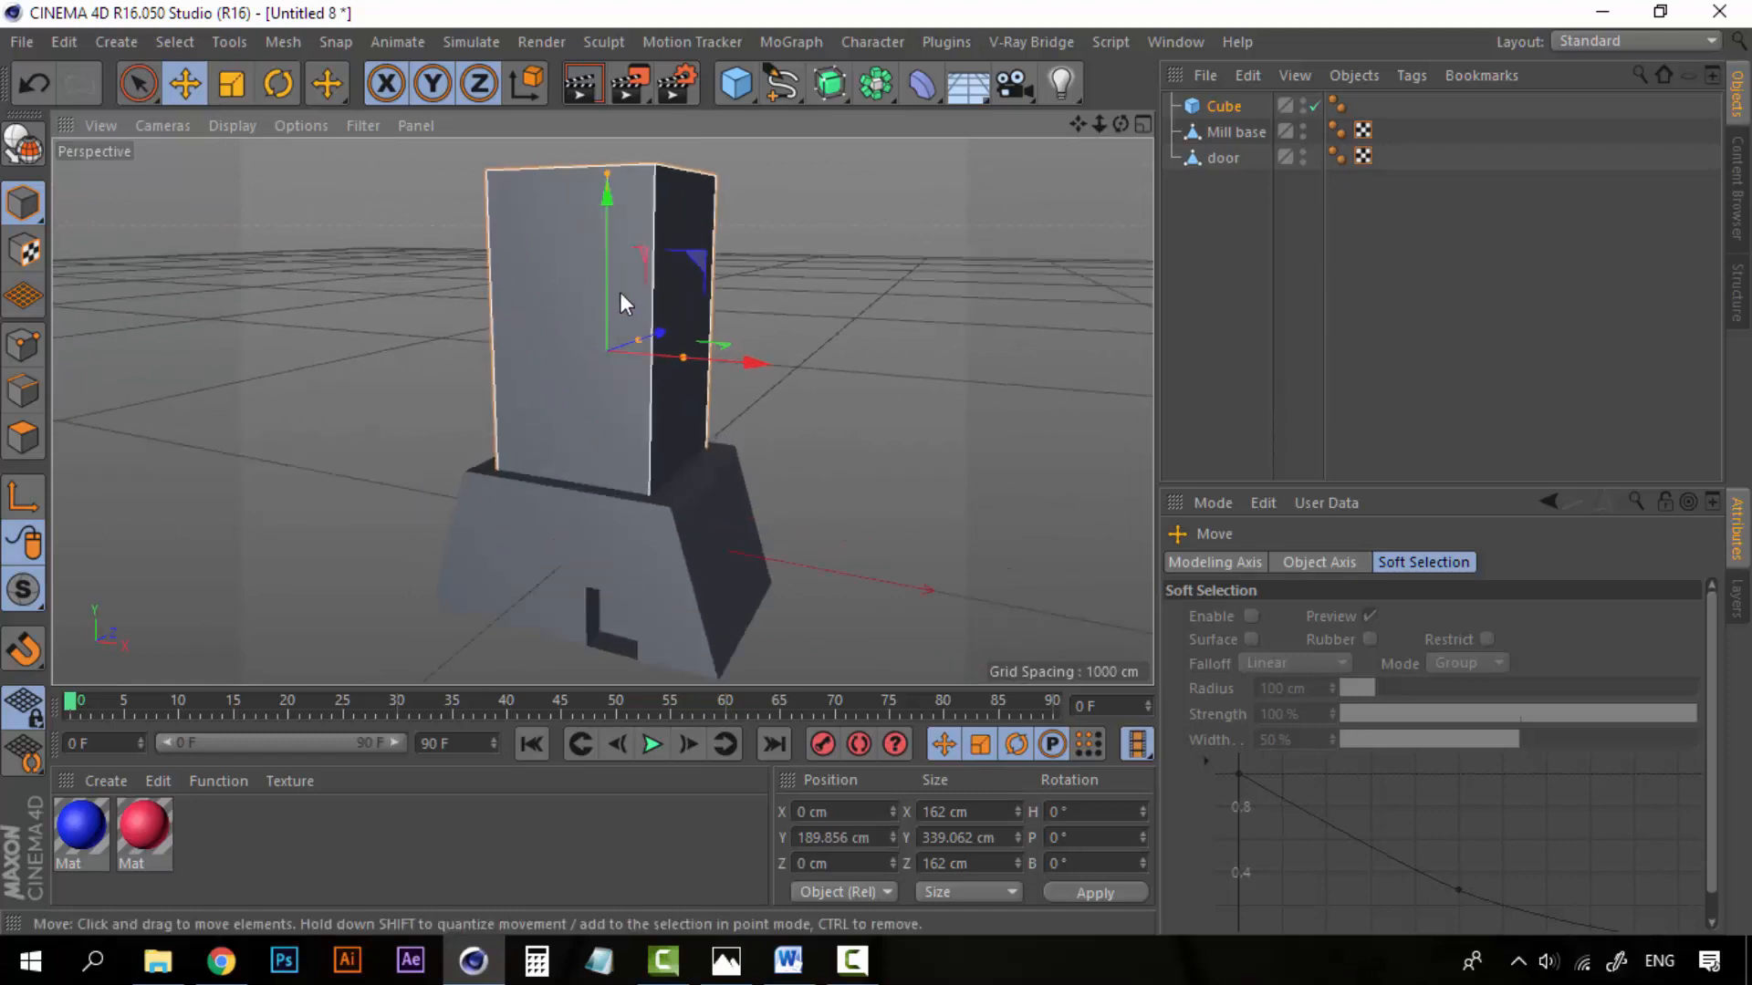
{"action": "middle_click_drag", "start_coordinate": [620, 292], "coordinate": [620, 307], "text": "alt"}
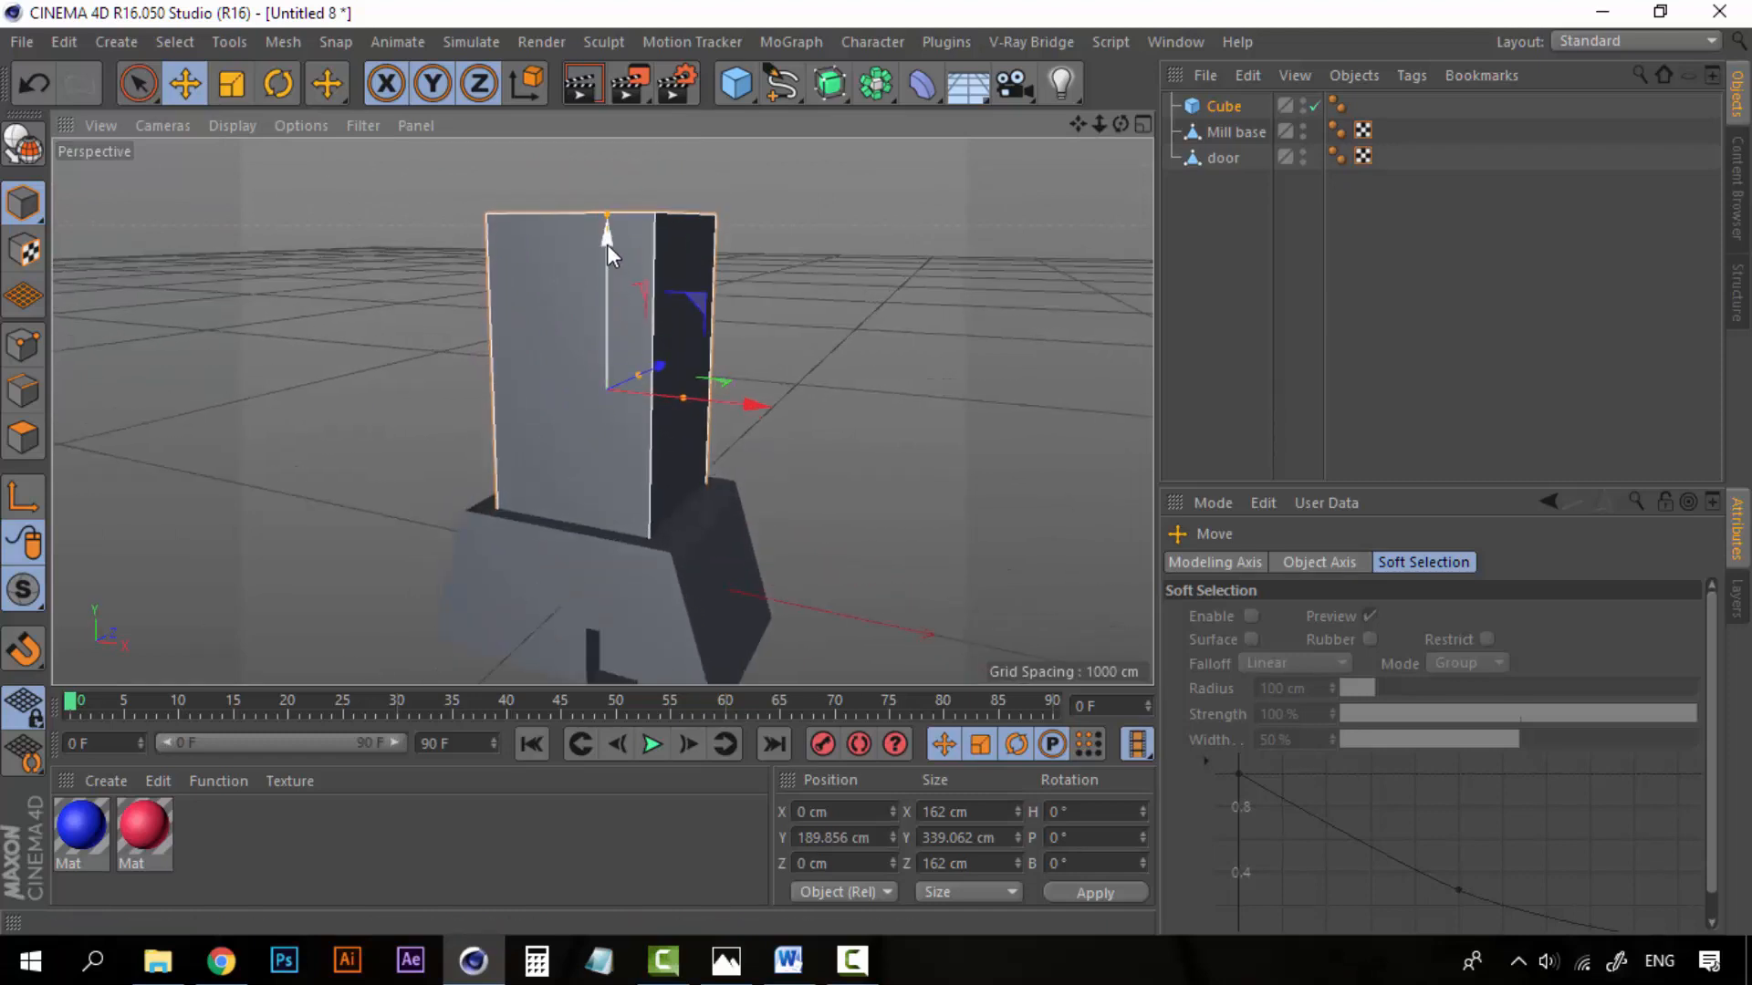
{"action": "left_click_drag", "start_coordinate": [606, 242], "coordinate": [606, 227]}
{"action": "left_click", "coordinate": [1236, 247]}
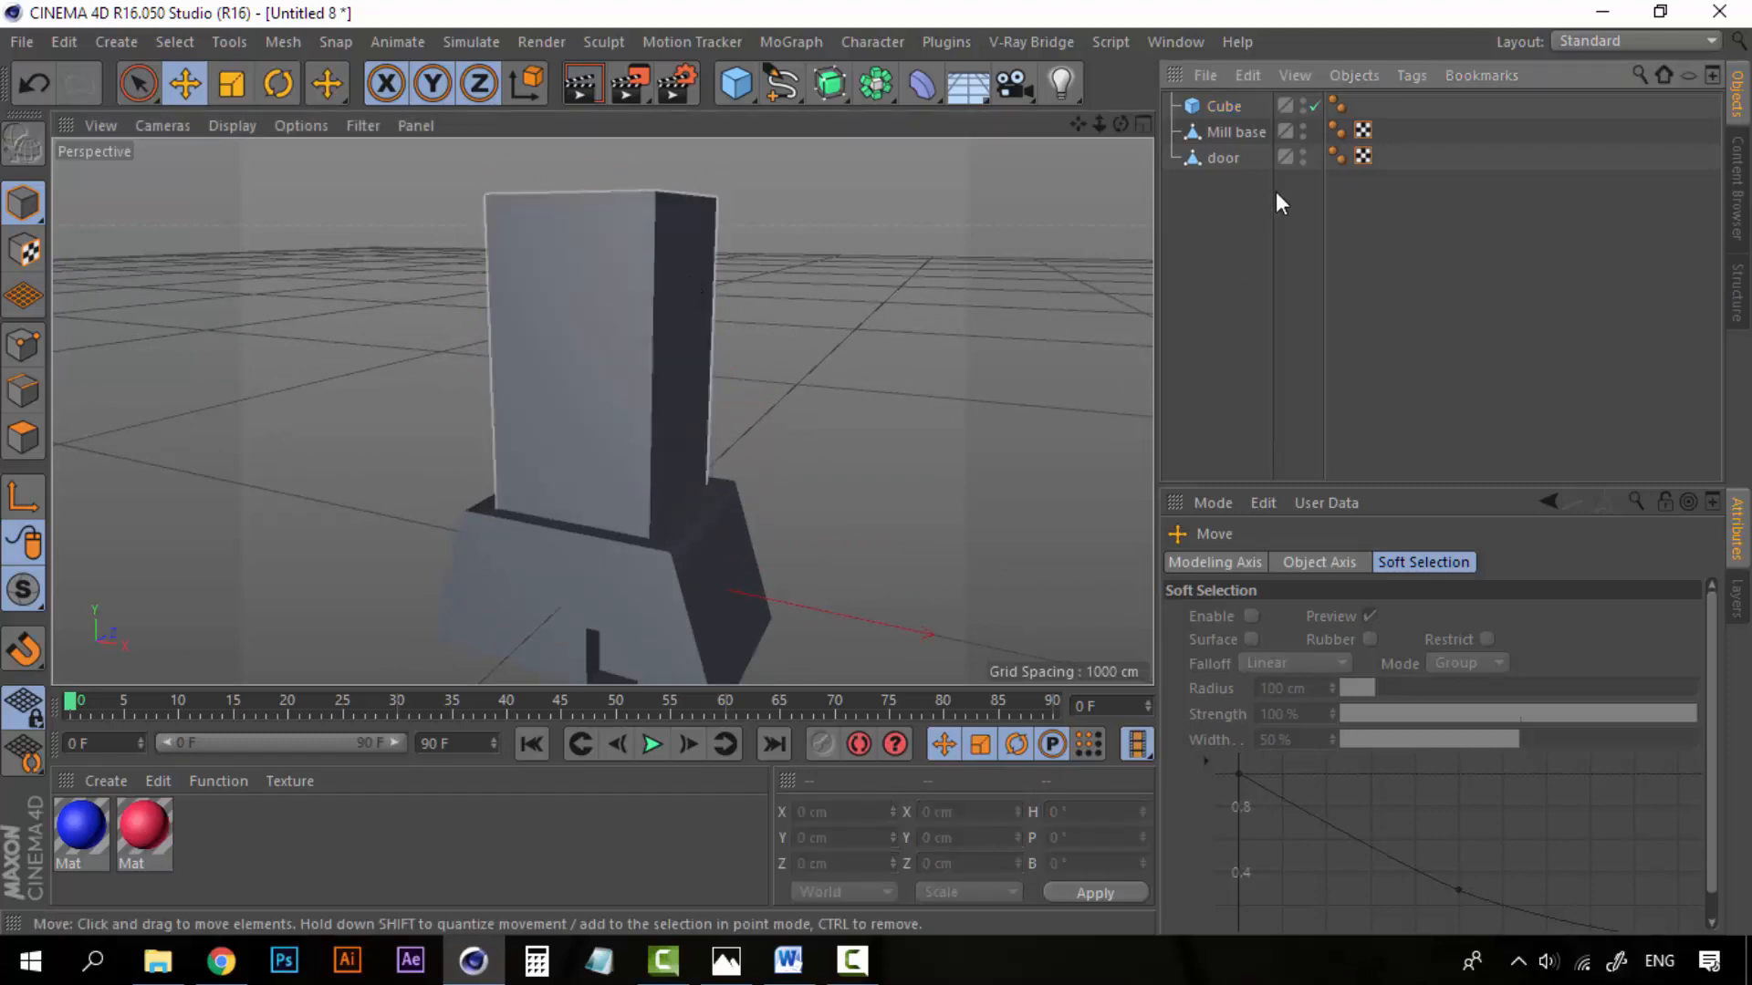
Step: Give the tall cube 20 segments each along X, Y and Z
{"action": "left_click", "coordinate": [1222, 104]}
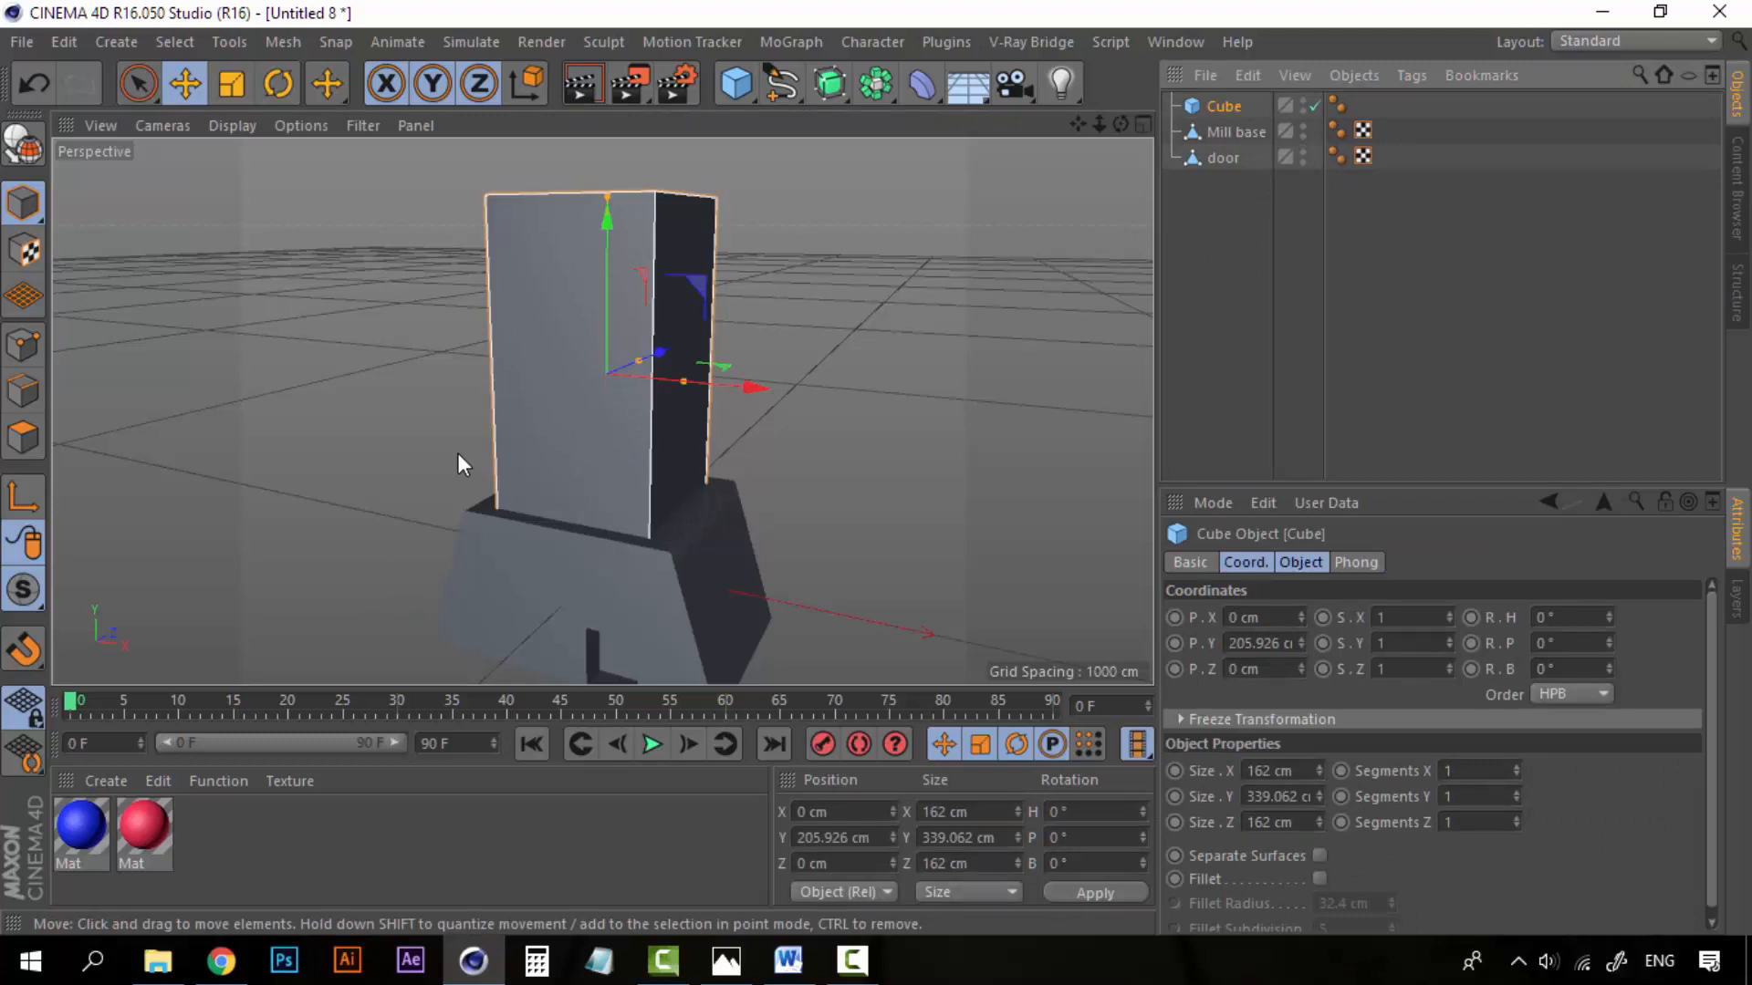
{"action": "left_click_drag", "start_coordinate": [536, 445], "coordinate": [540, 440], "text": "alt"}
{"action": "scroll", "coordinate": [578, 332], "scroll_direction": "up", "scroll_amount": 2}
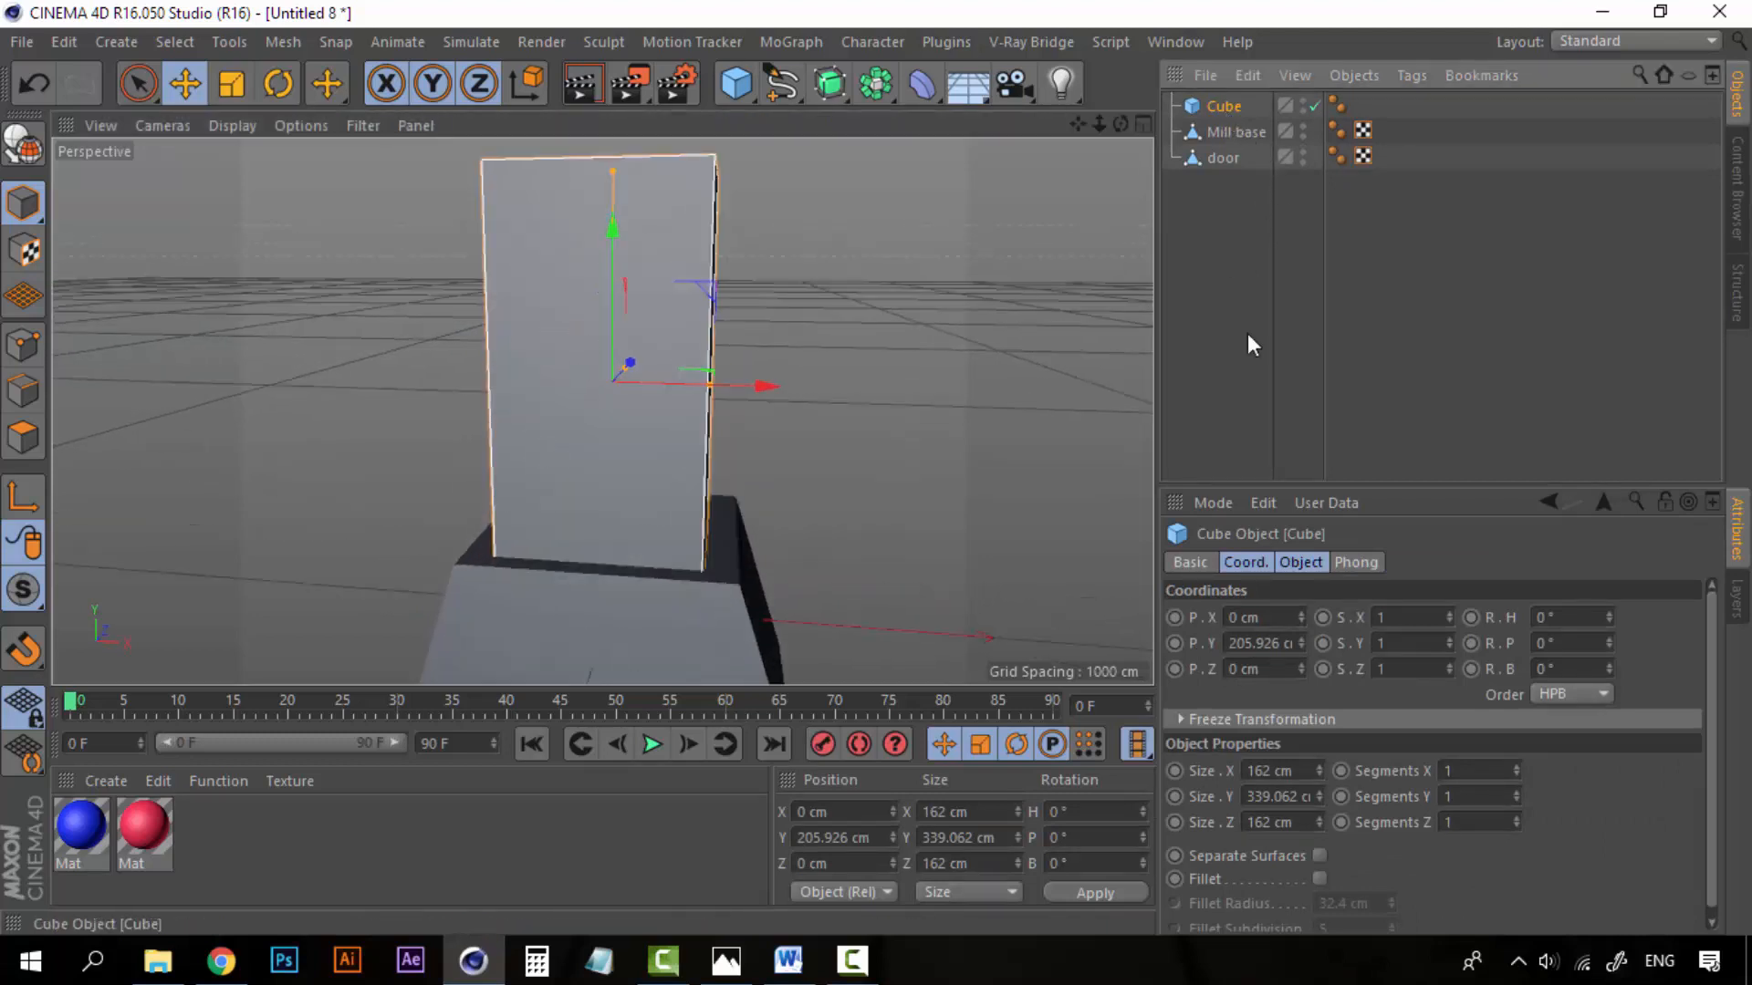
{"action": "double_click", "coordinate": [1478, 771]}
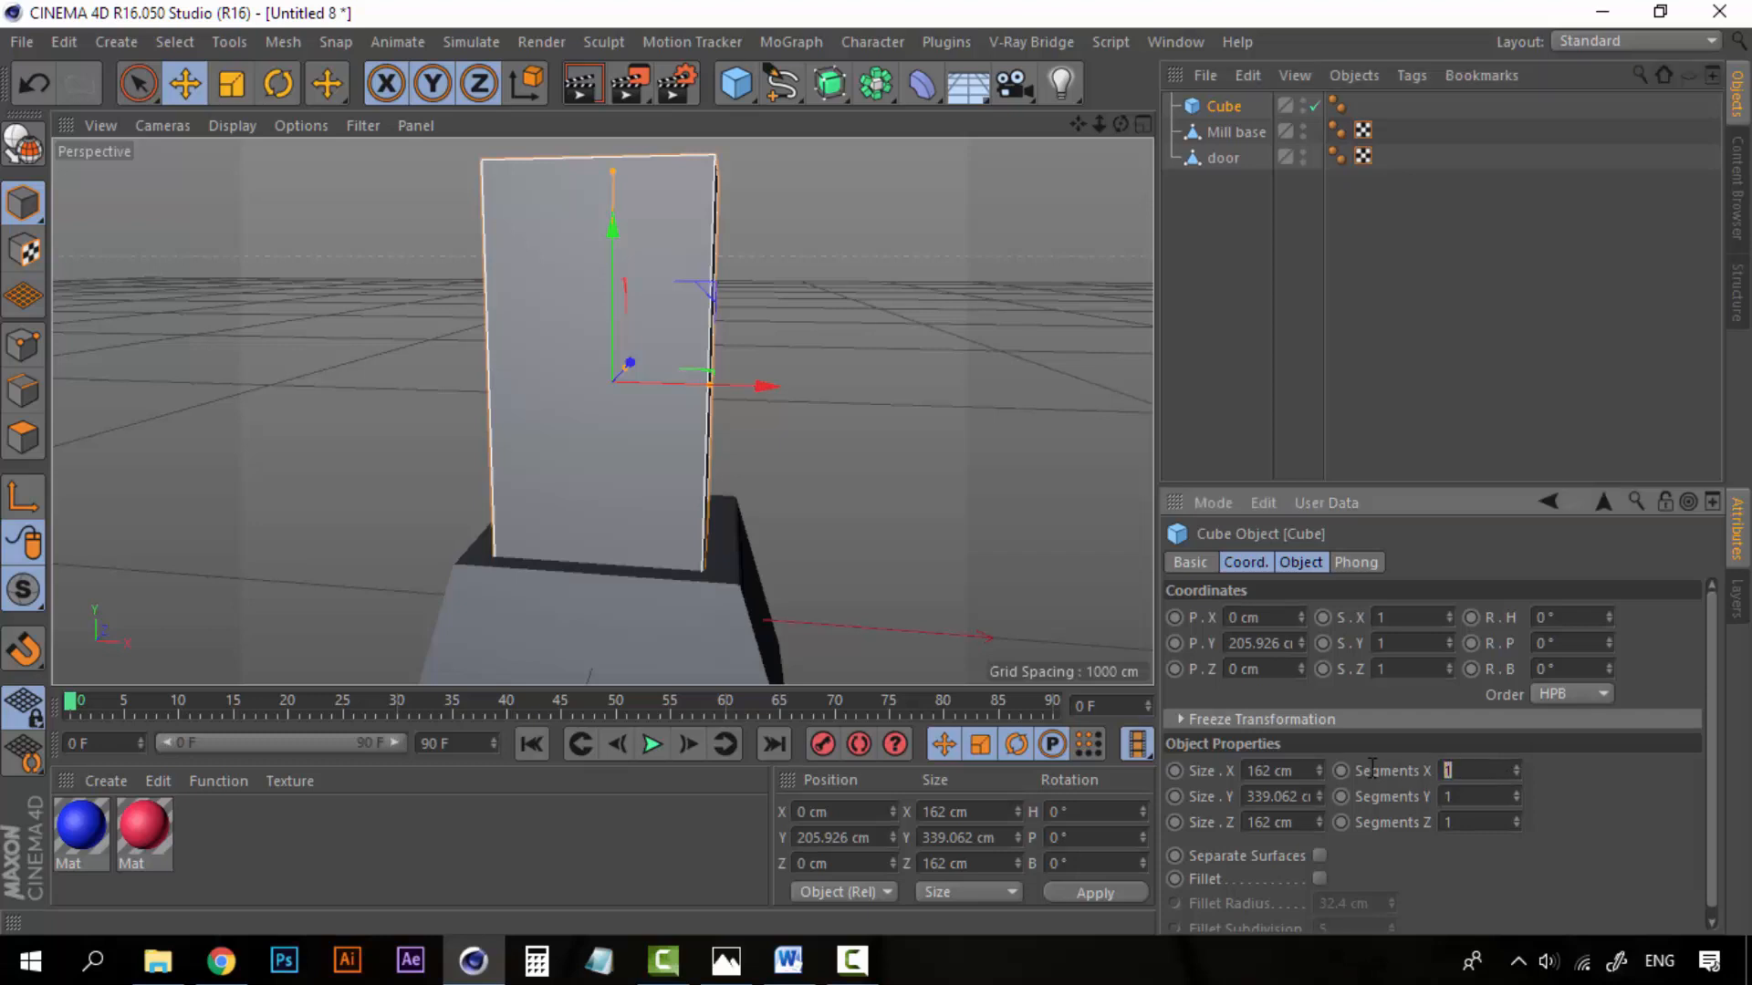
{"action": "type", "text": "20"}
{"action": "key", "text": "Tab"}
{"action": "type", "text": "20"}
{"action": "key", "text": "Tab"}
{"action": "type", "text": "20"}
{"action": "key", "text": "Return"}
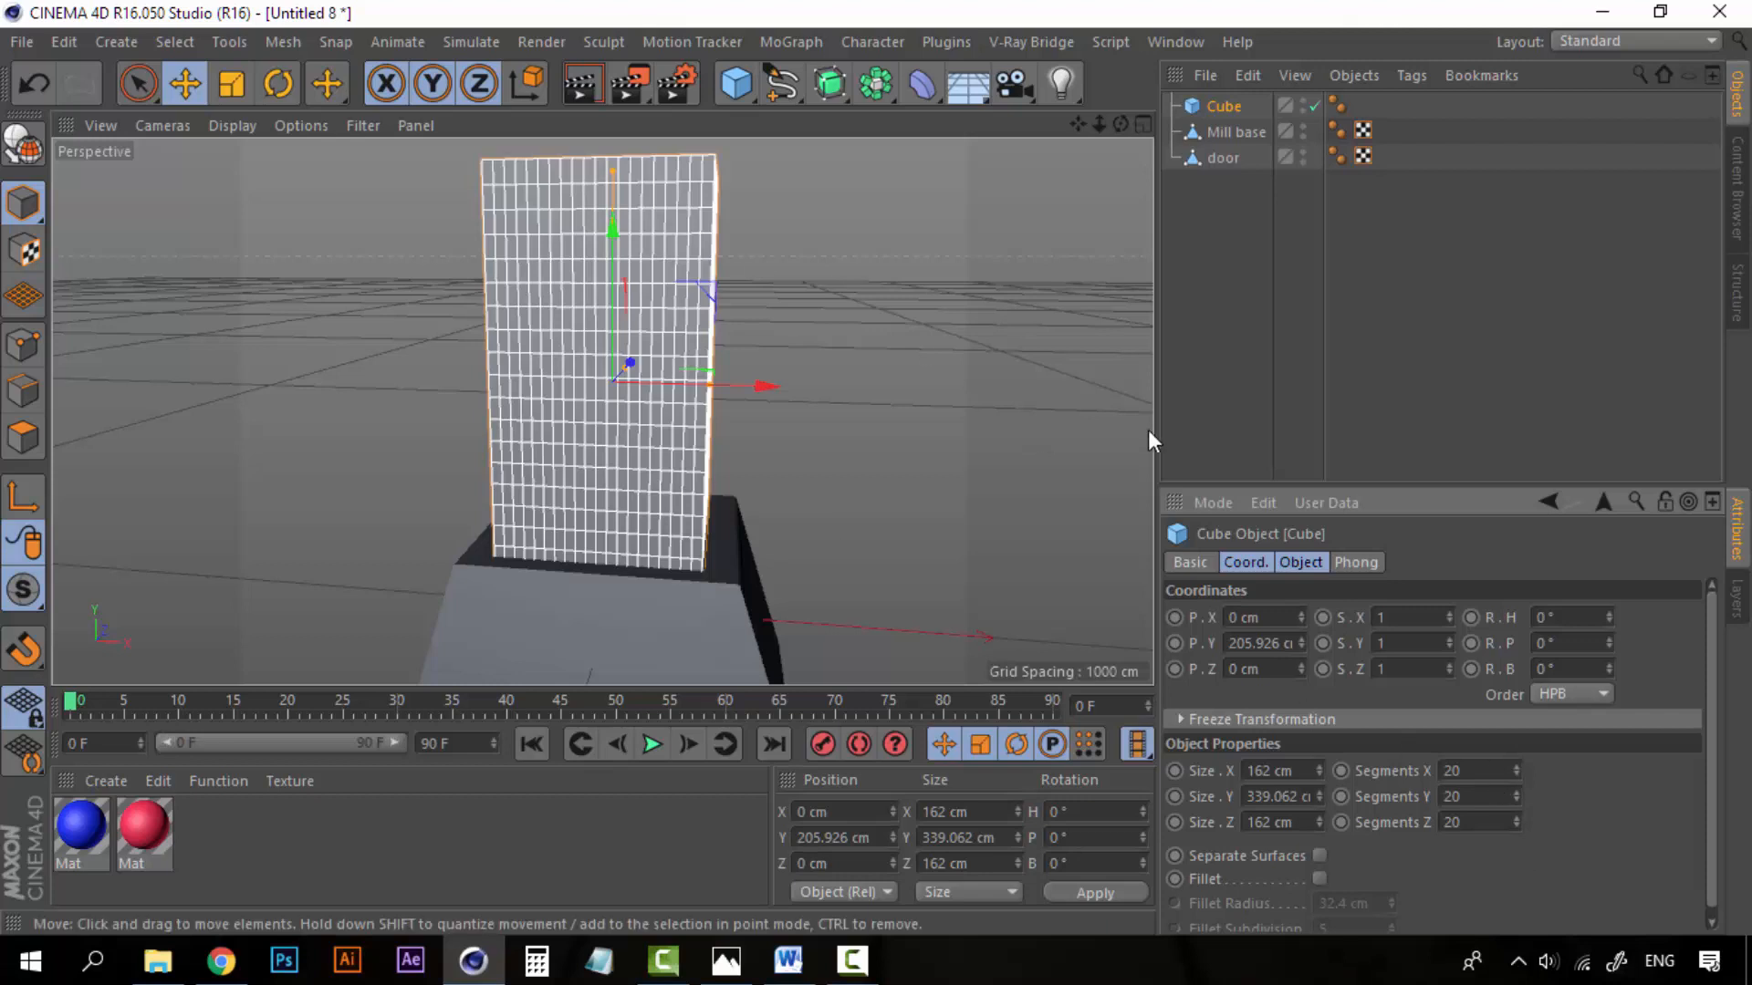
Step: Convert the subdivided cube into an editable polygon object and activate Live Selection in polygon mode
{"action": "left_click", "coordinate": [1229, 178]}
{"action": "left_click", "coordinate": [1229, 111]}
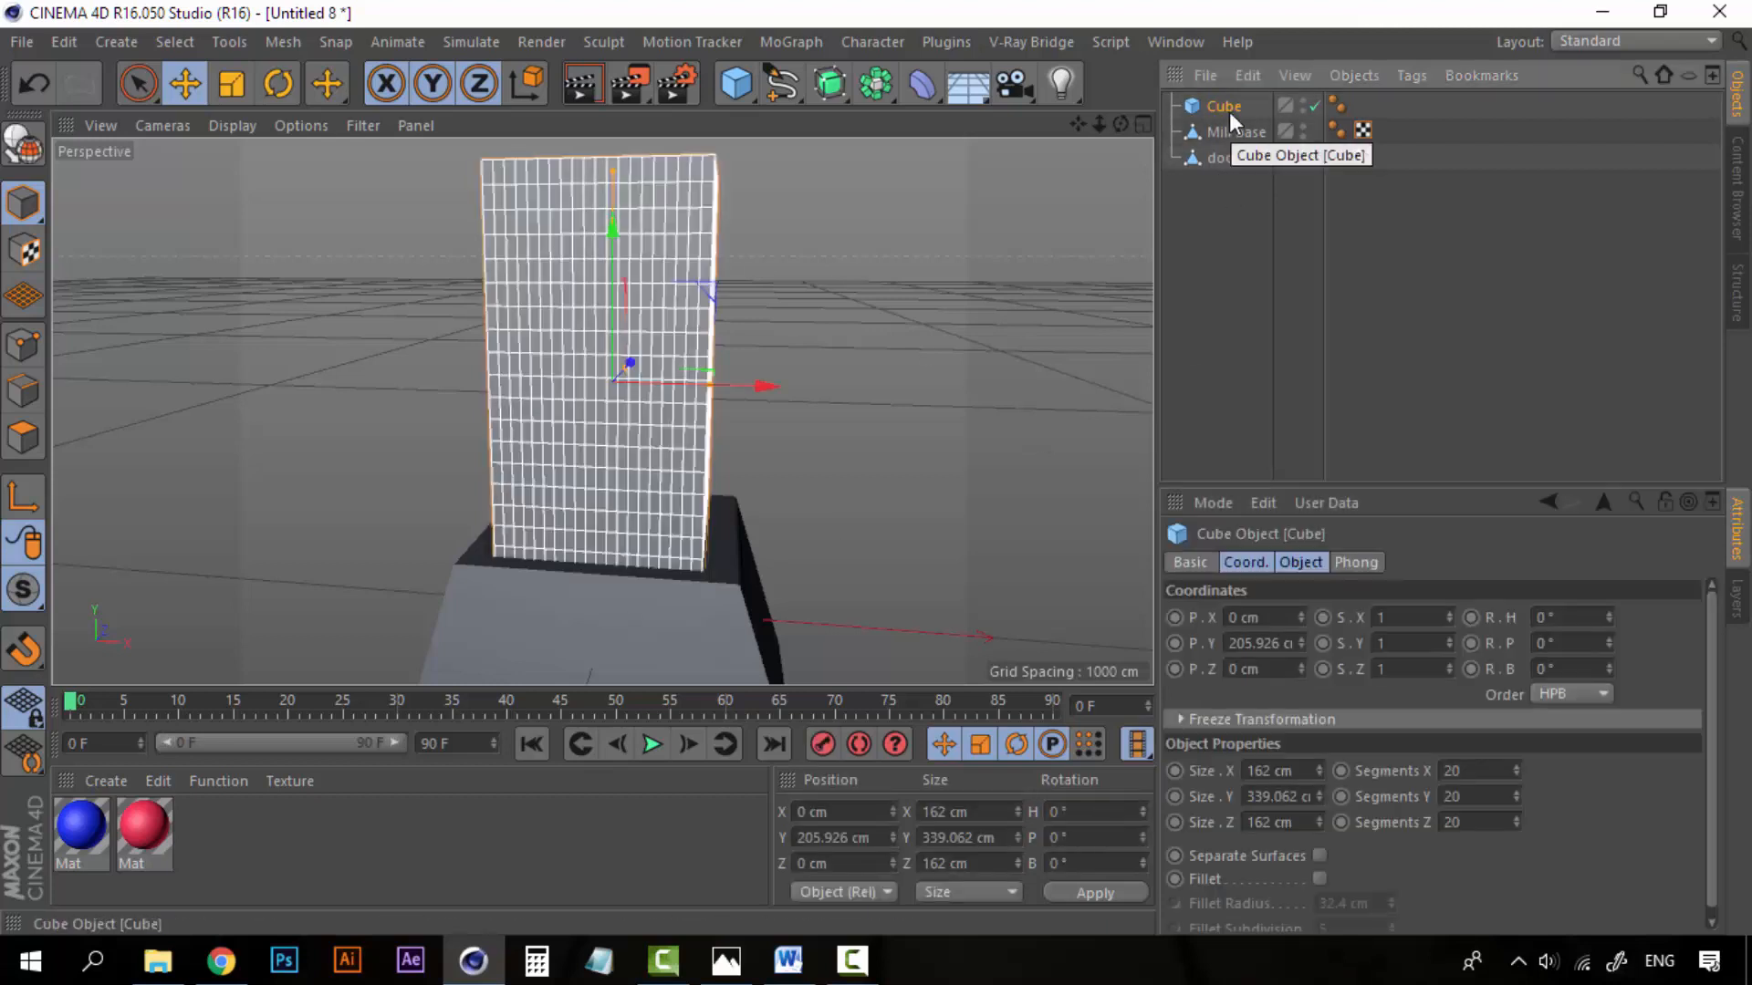
{"action": "key", "text": "c"}
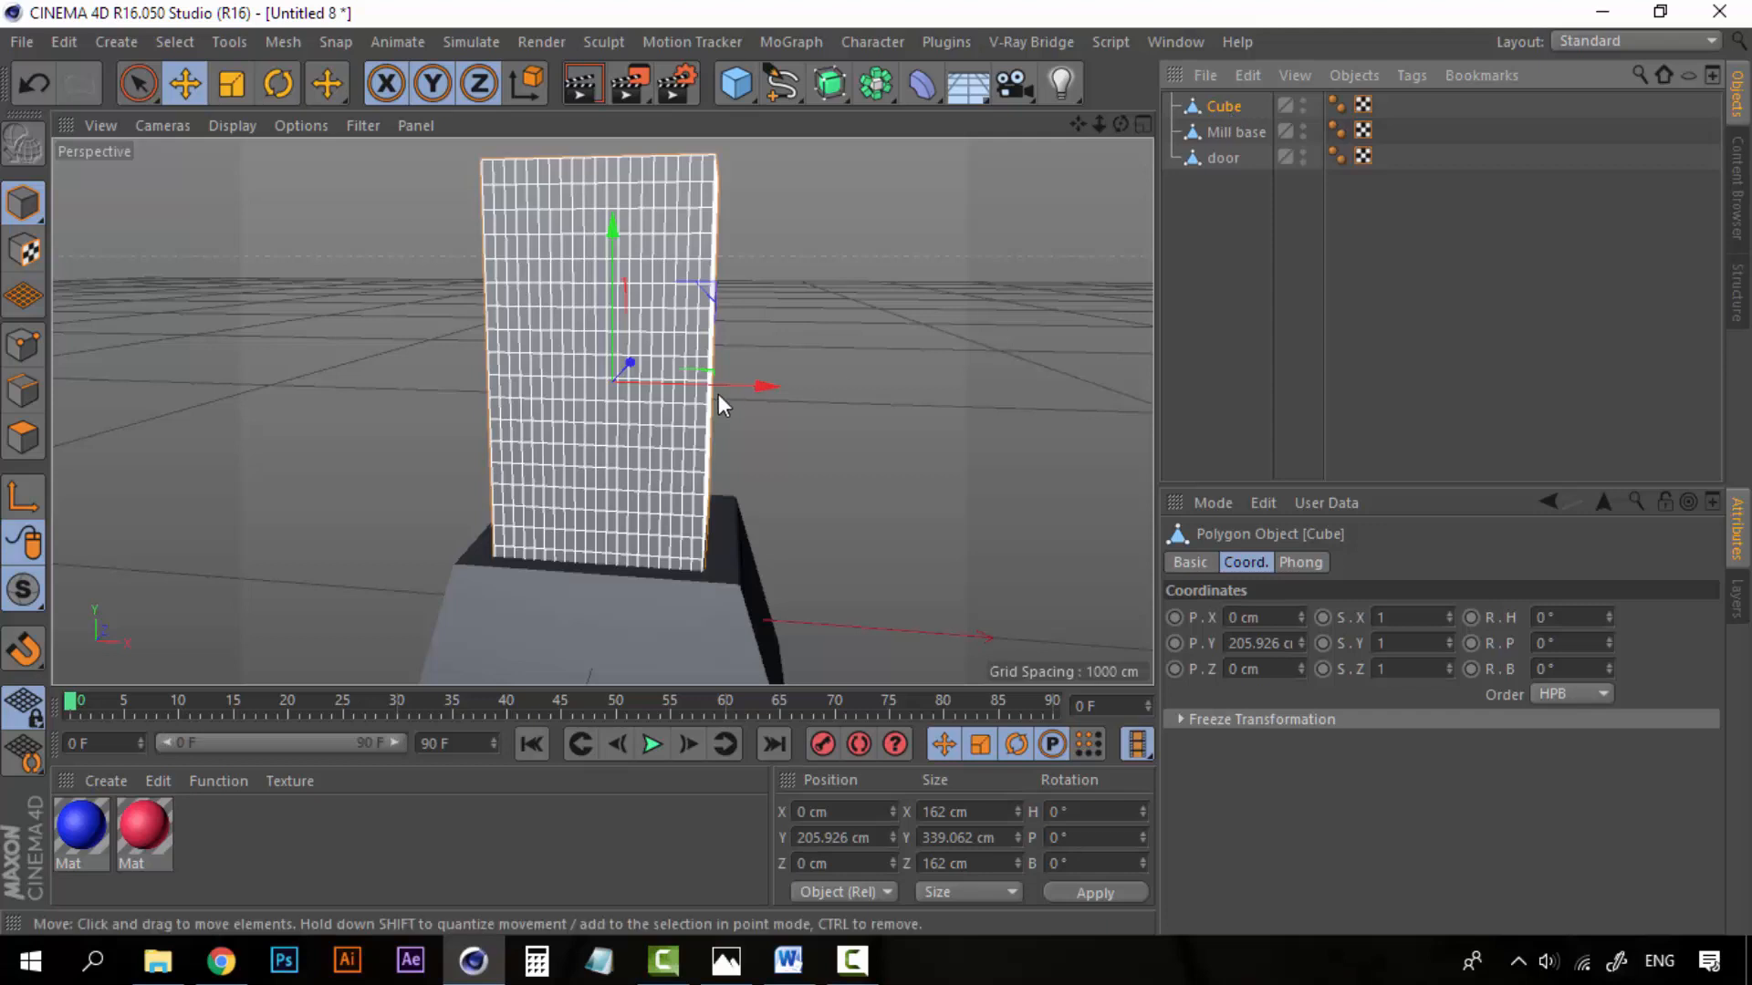
{"action": "scroll", "coordinate": [626, 451], "scroll_direction": "up", "scroll_amount": 2}
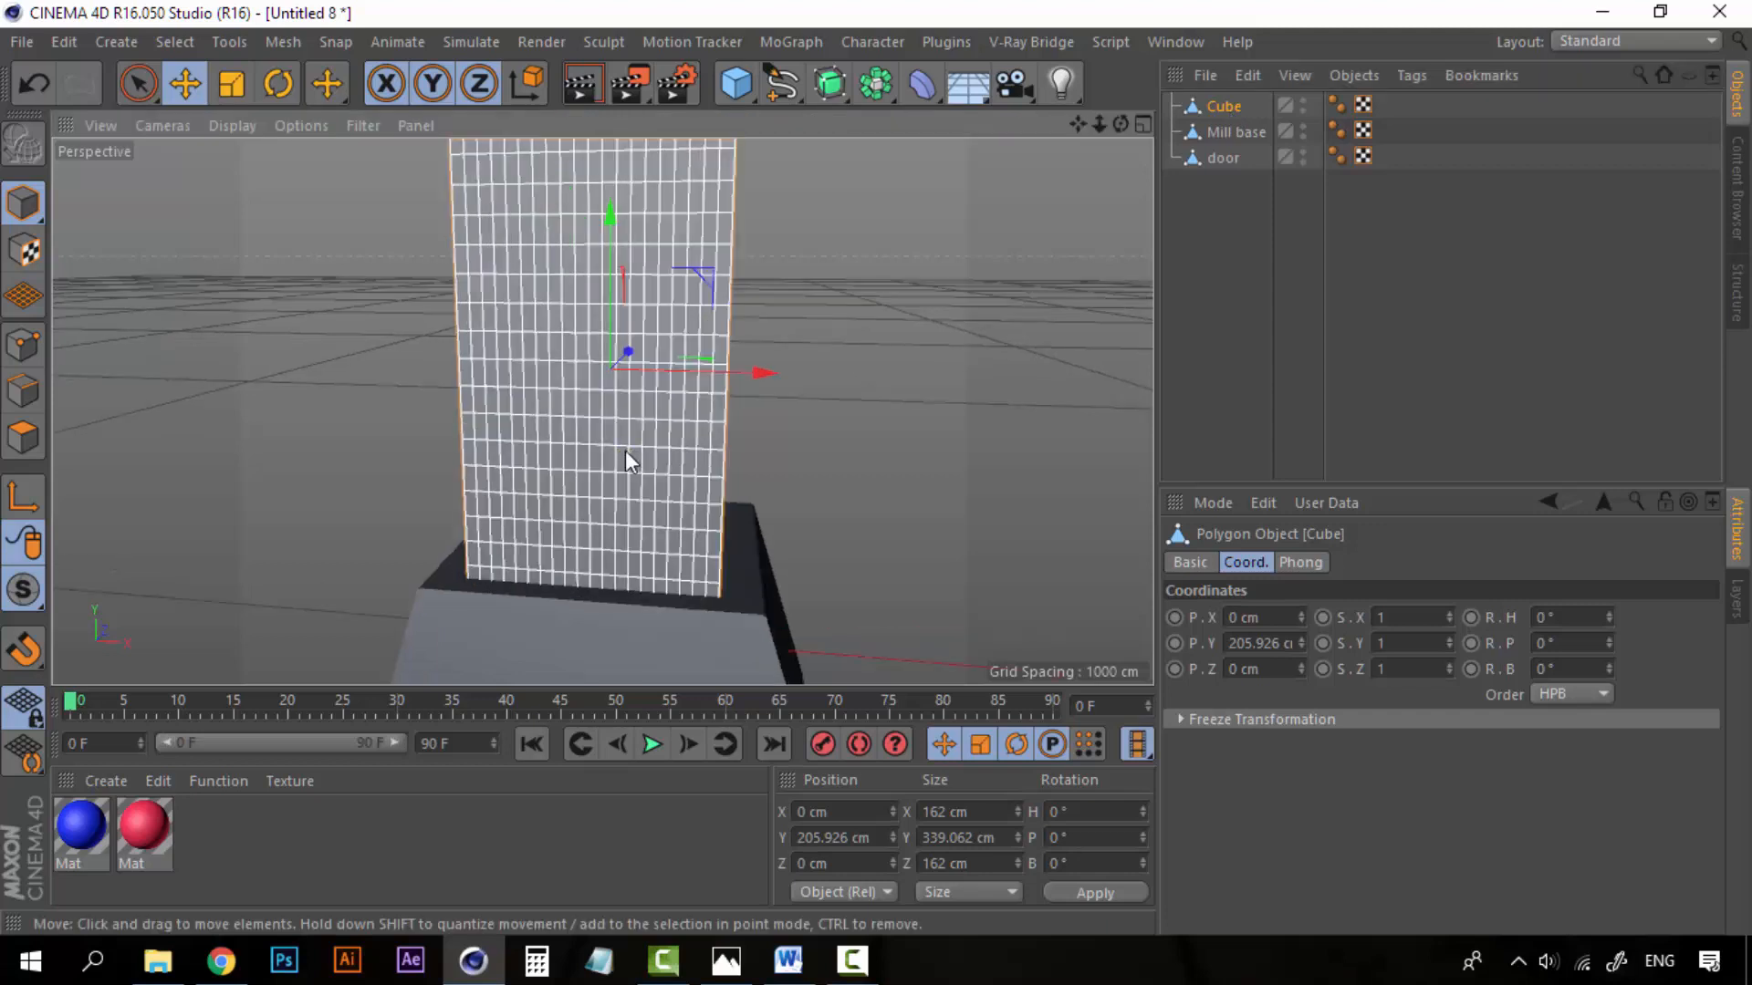
{"action": "left_click", "coordinate": [138, 83]}
{"action": "left_click_drag", "start_coordinate": [436, 370], "coordinate": [447, 434], "text": "alt"}
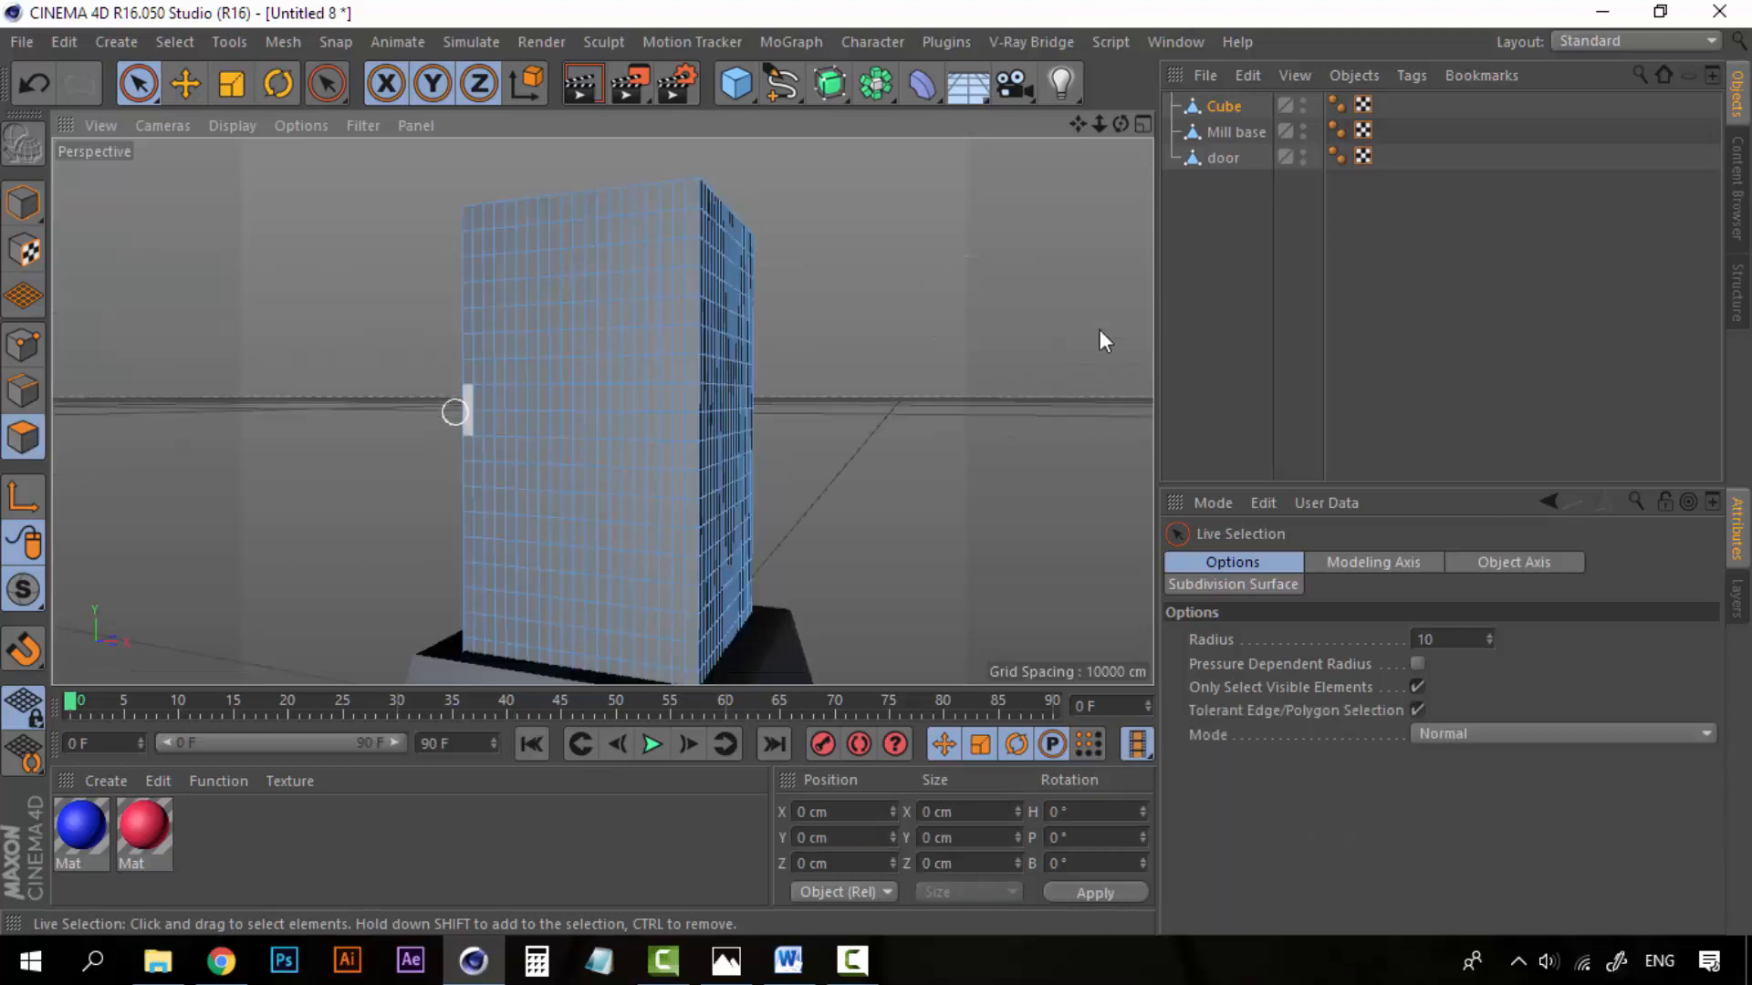
Step: Ring-select the outermost polygon rows along the cube's top, bottom and vertical corners to form a frame
{"action": "left_click", "coordinate": [174, 42]}
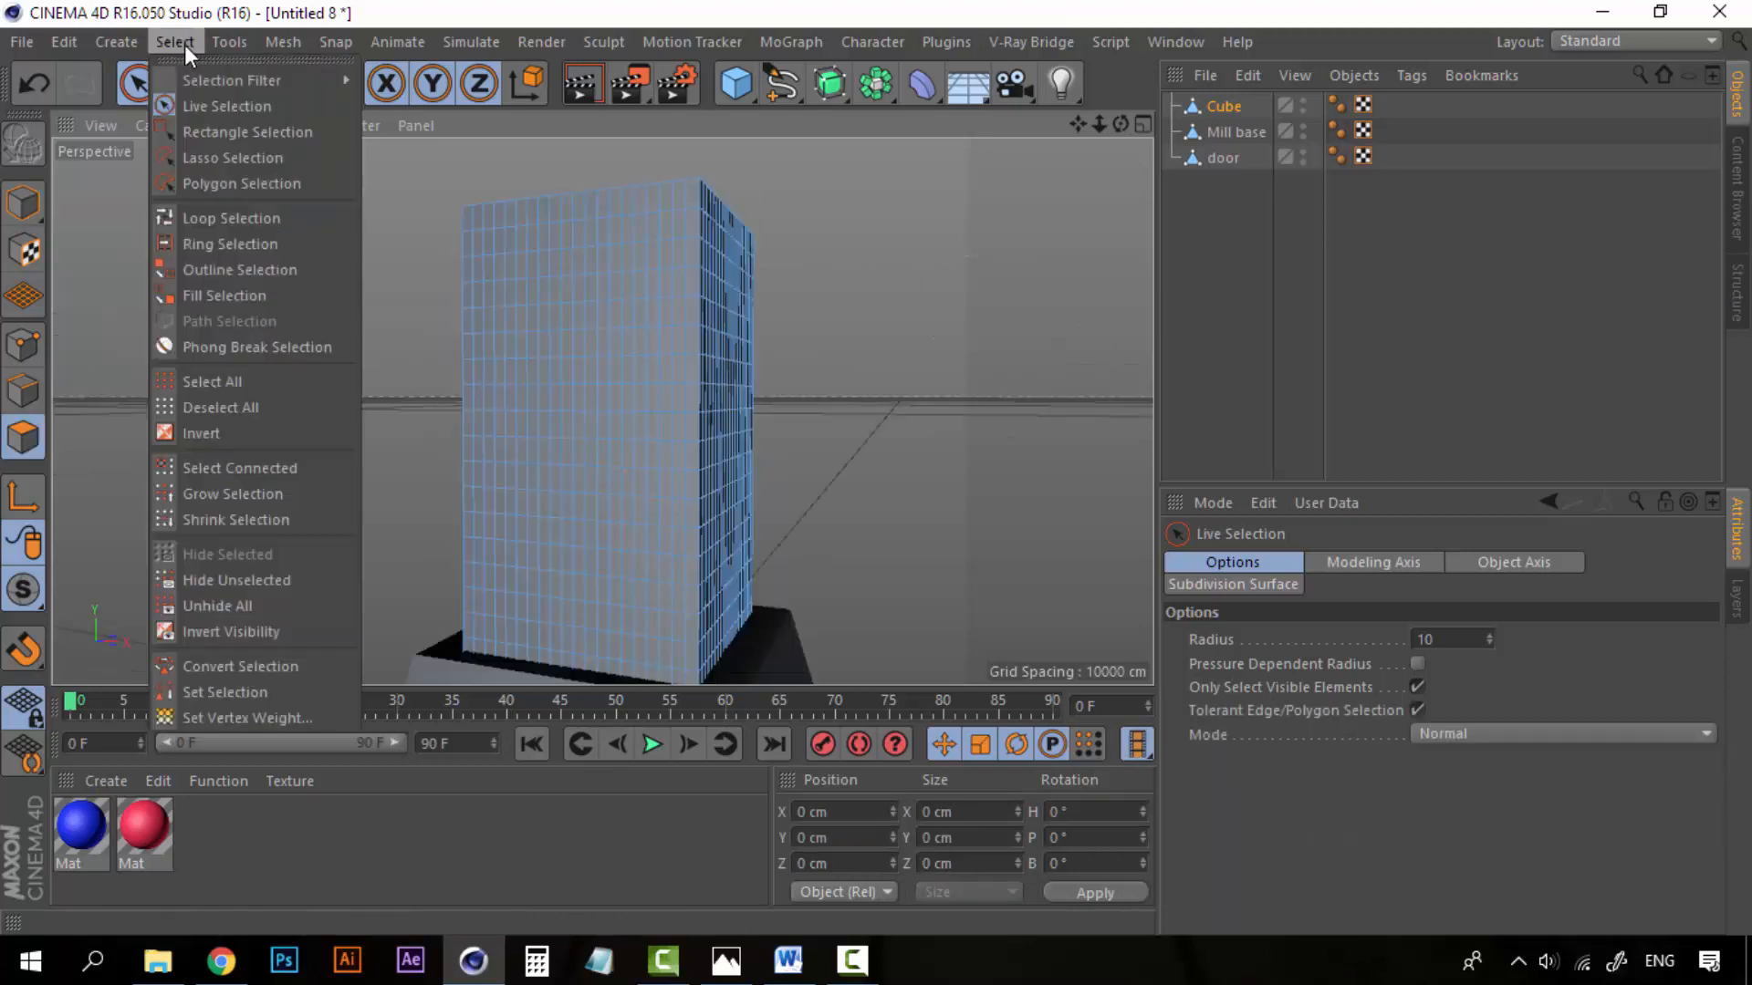
{"action": "left_click", "coordinate": [231, 243]}
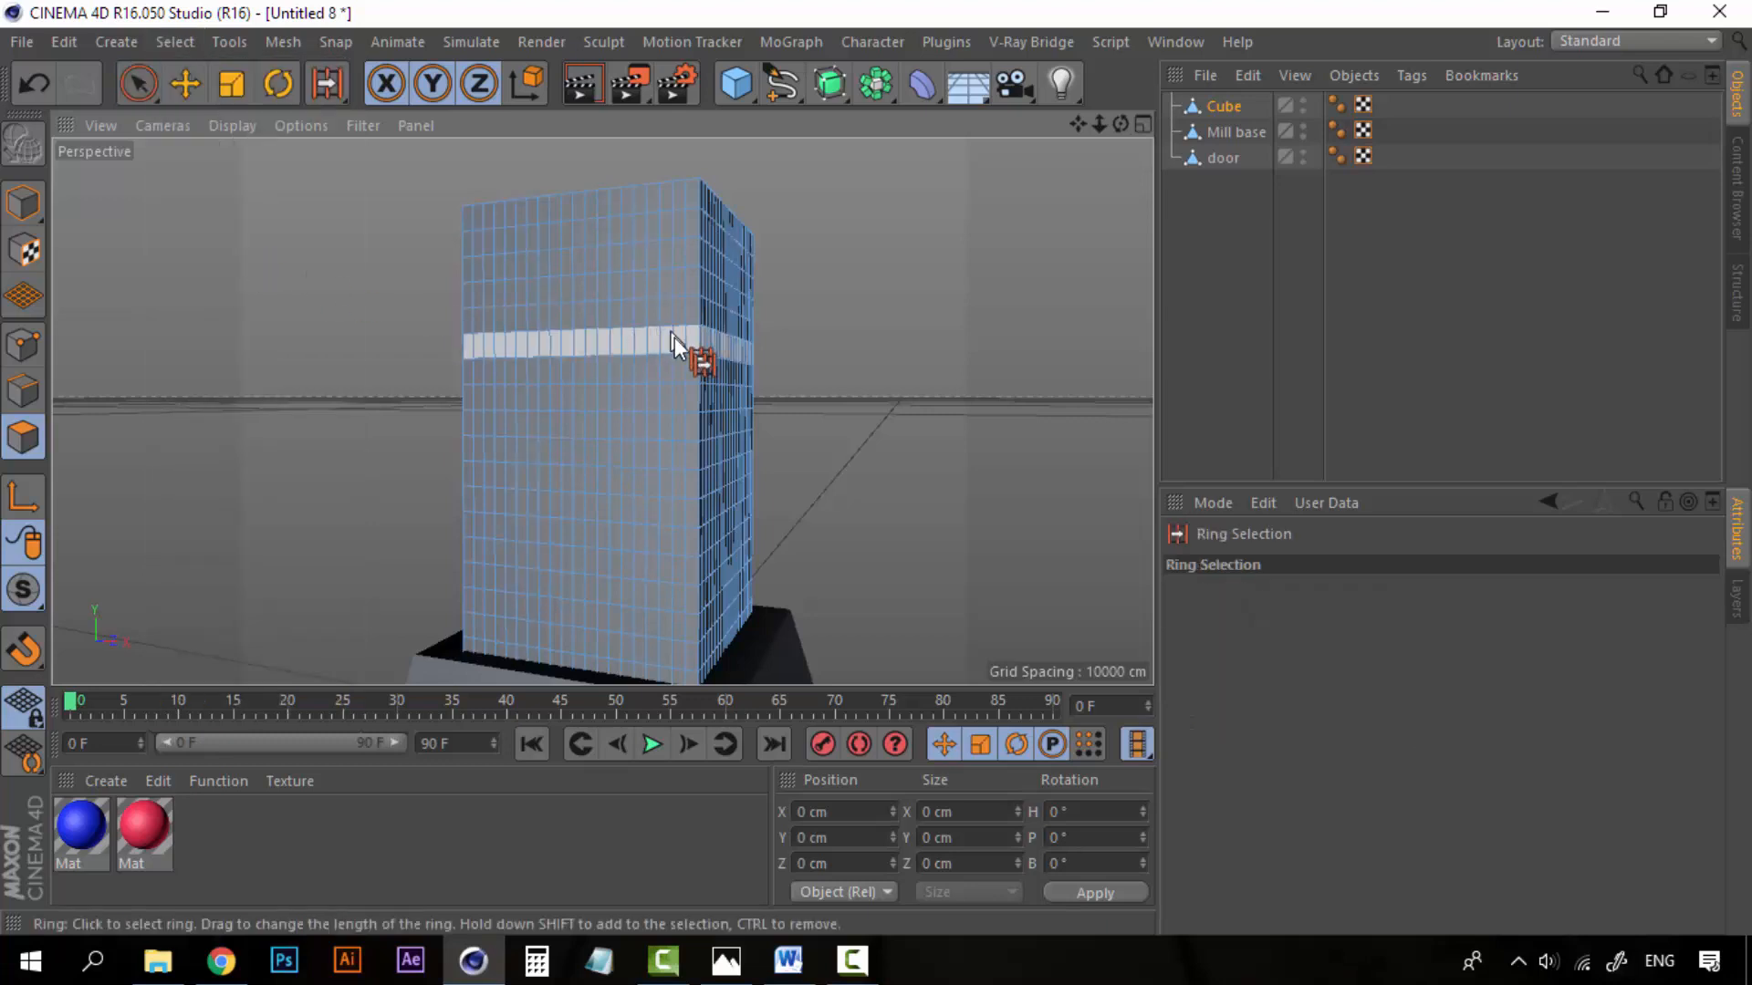
{"action": "left_click_drag", "start_coordinate": [539, 342], "coordinate": [591, 344], "text": "alt"}
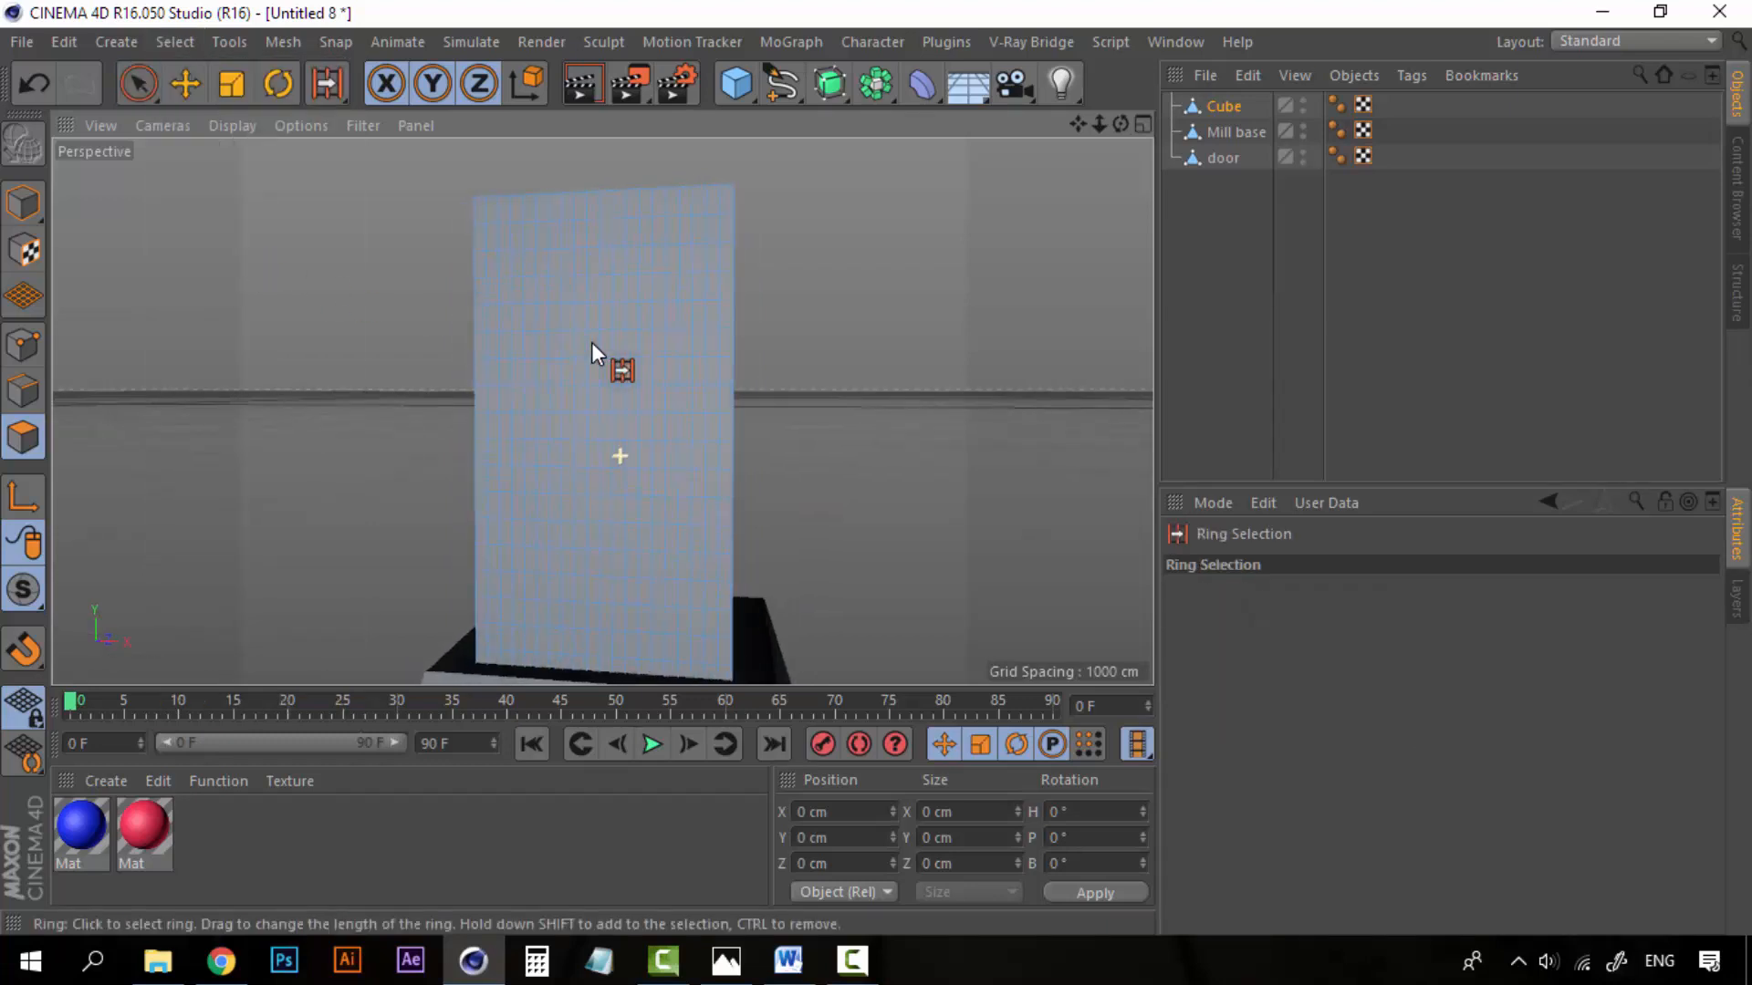
{"action": "left_click", "coordinate": [633, 207]}
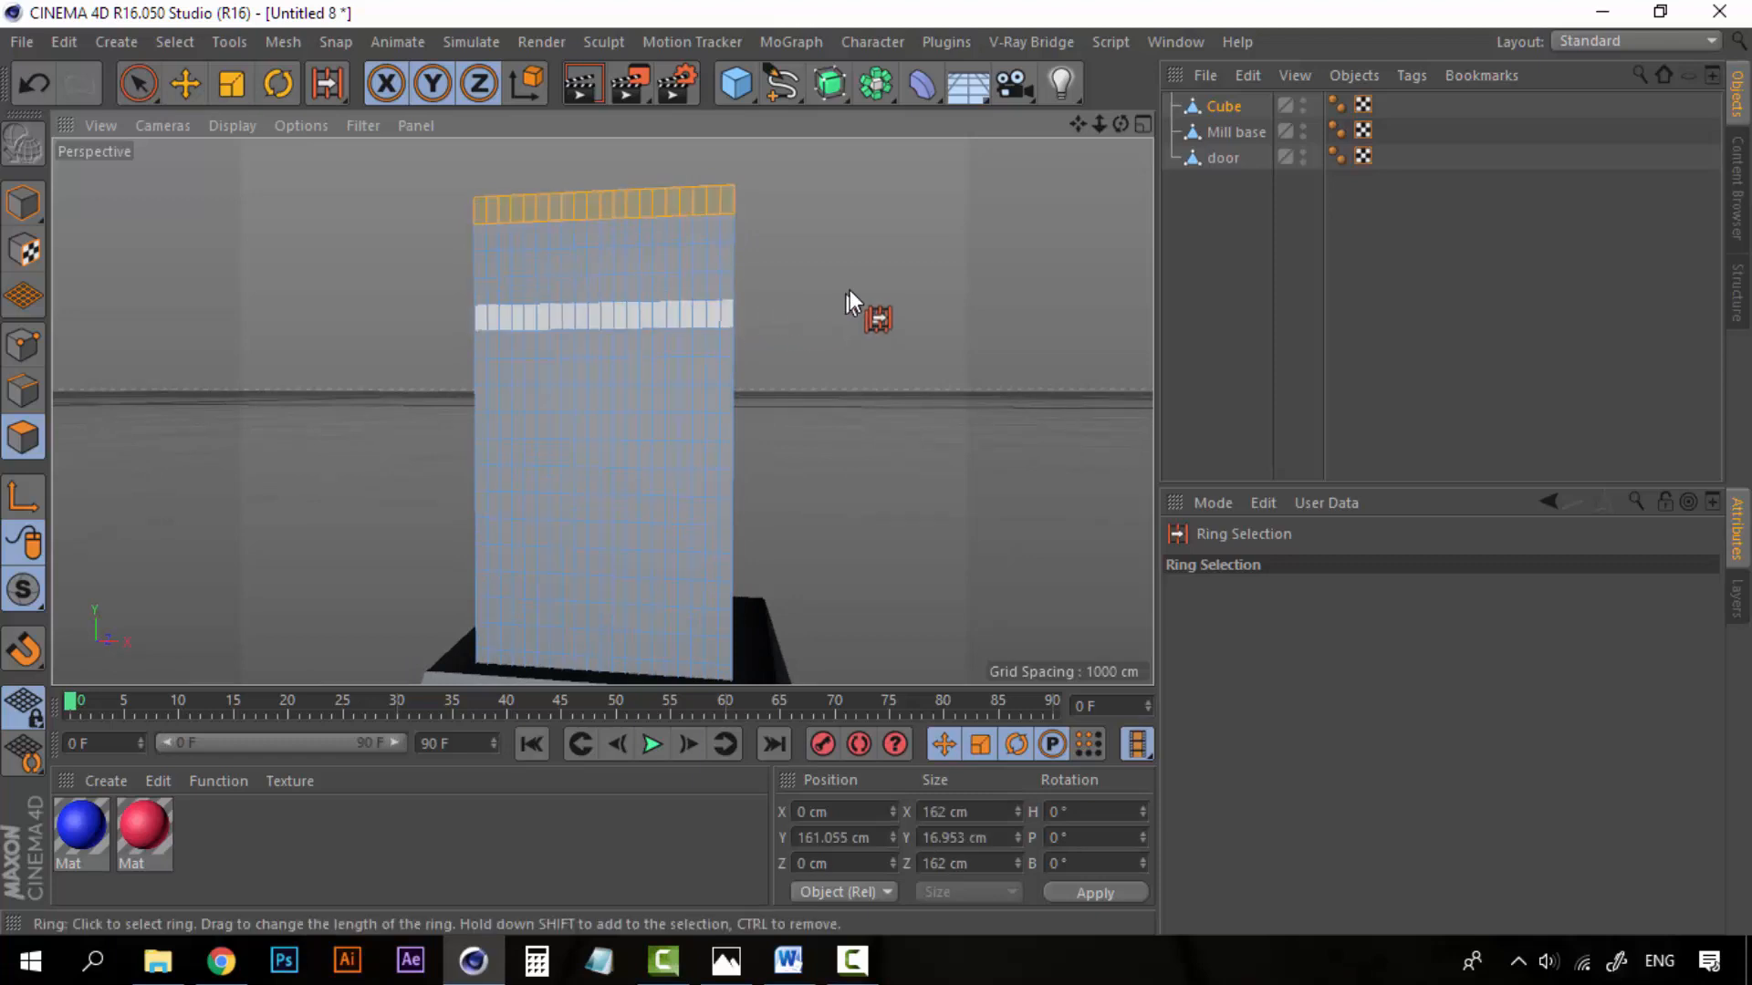
{"action": "left_click_drag", "start_coordinate": [852, 305], "coordinate": [742, 338], "text": "alt"}
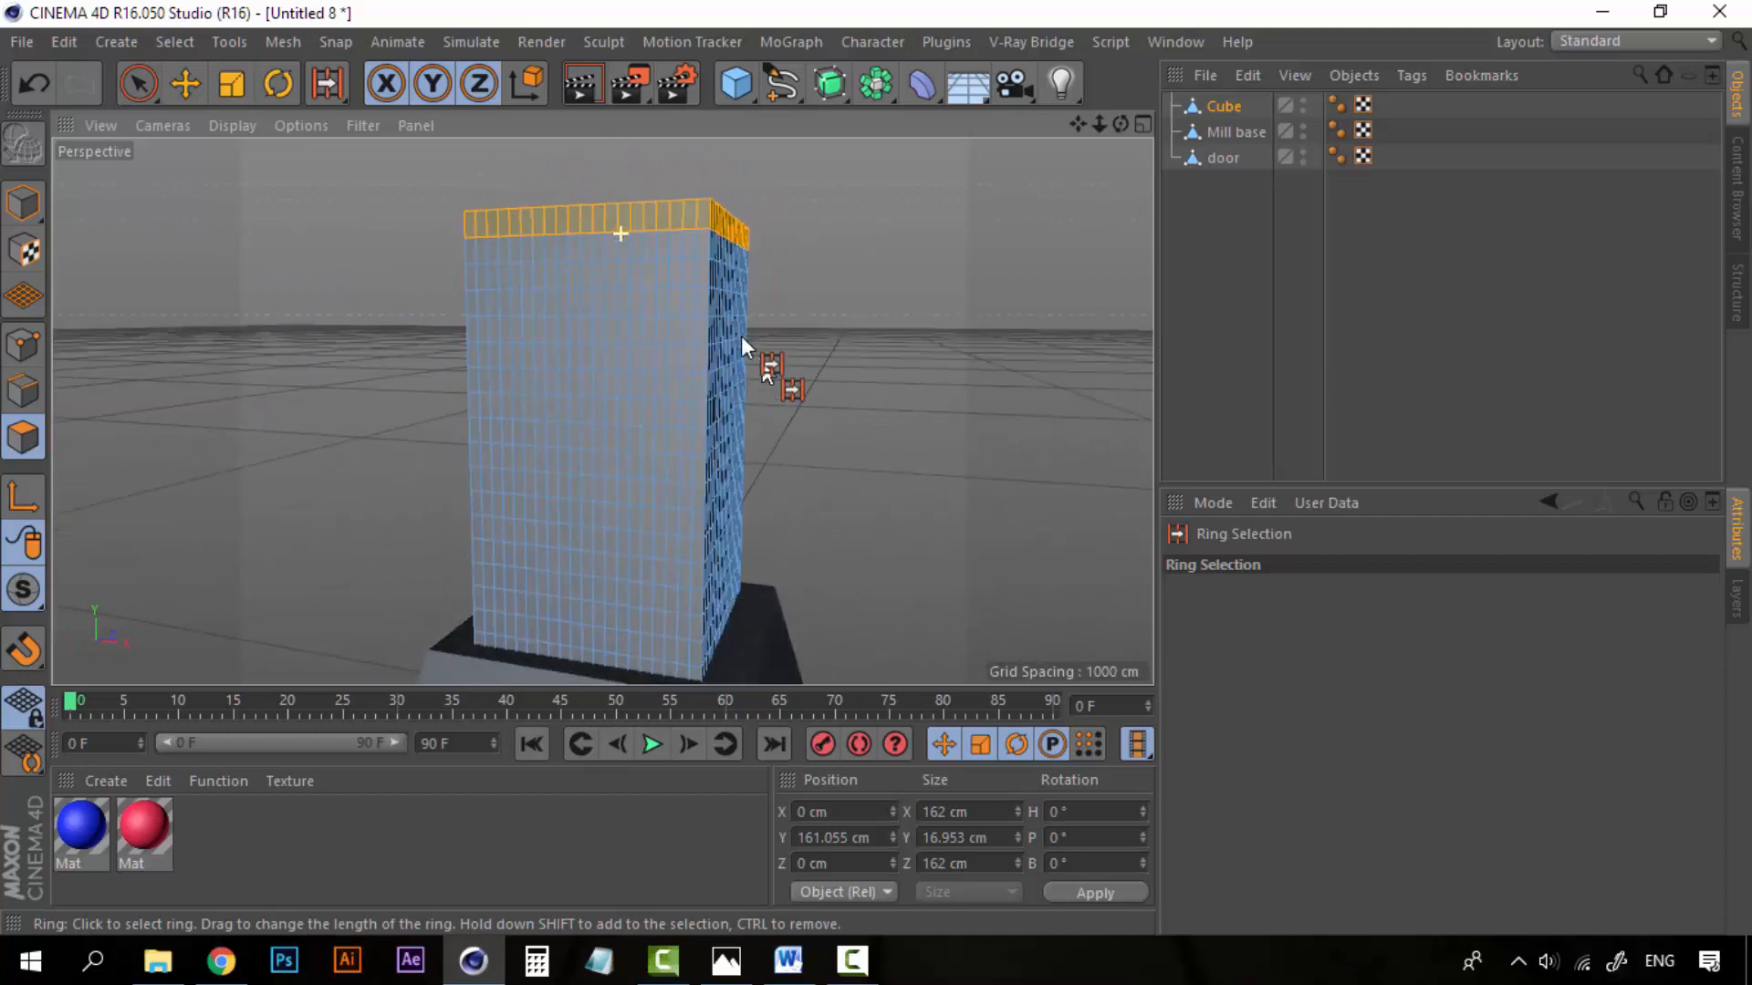
{"action": "left_click", "coordinate": [703, 259], "text": "shift"}
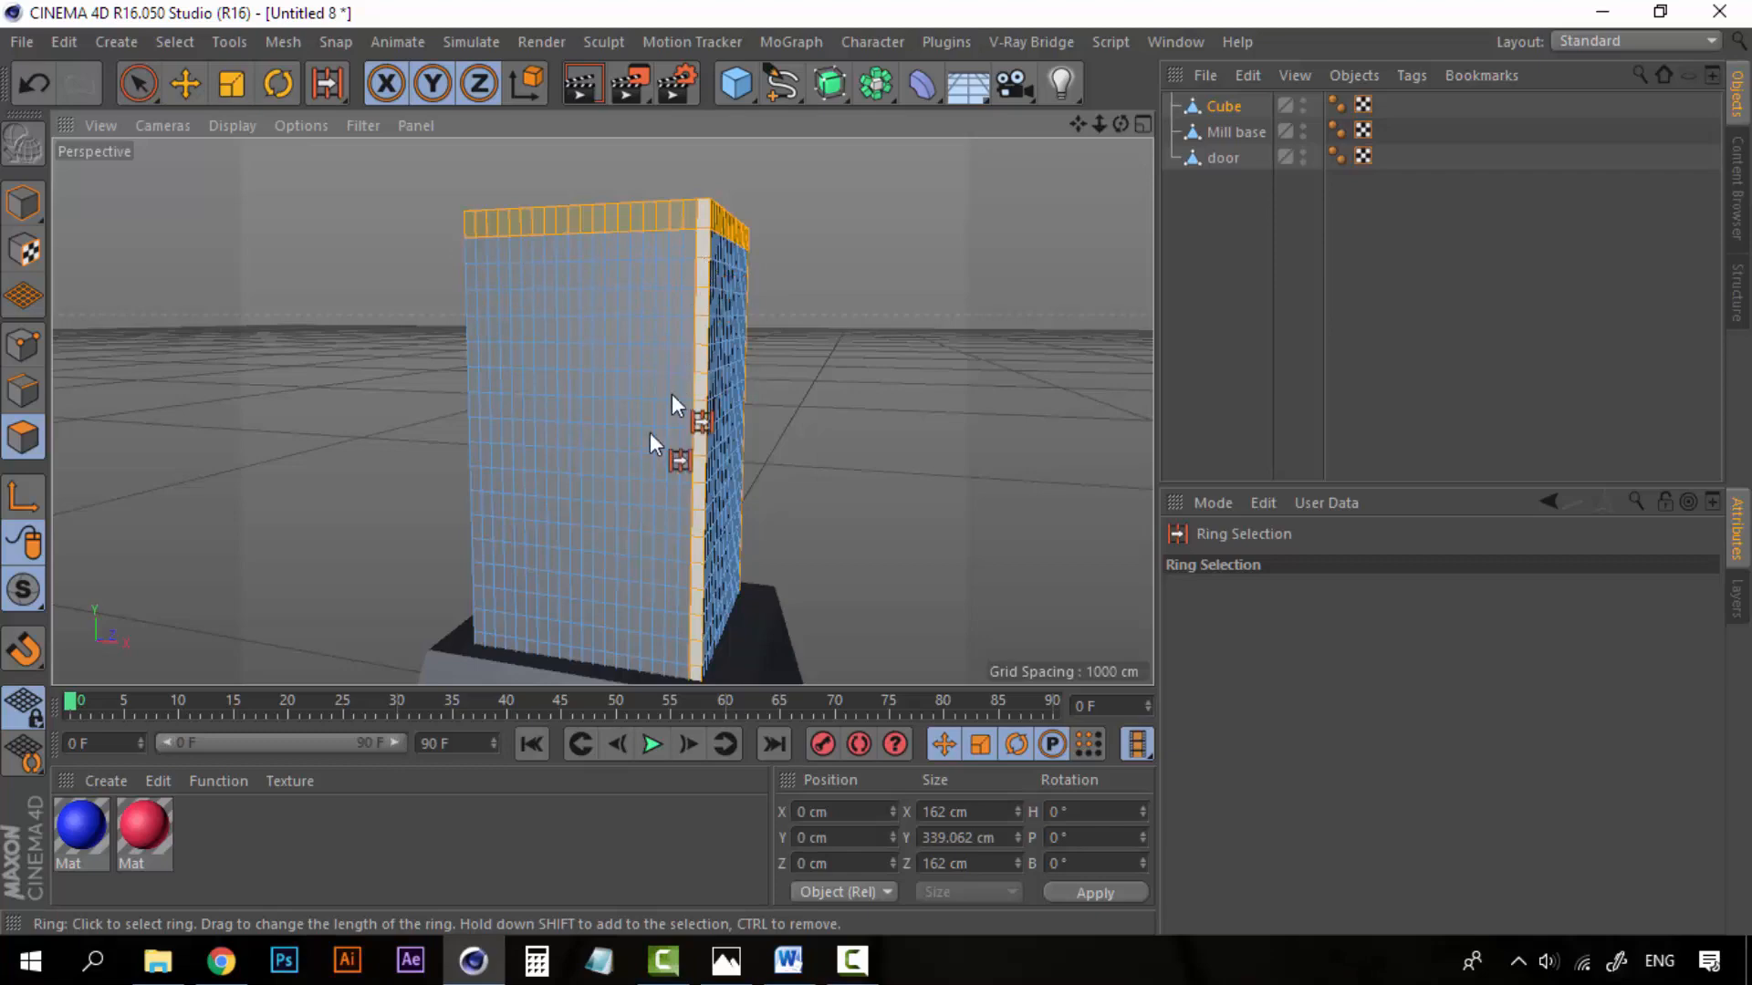
{"action": "left_click_drag", "start_coordinate": [767, 412], "coordinate": [848, 344], "text": "alt"}
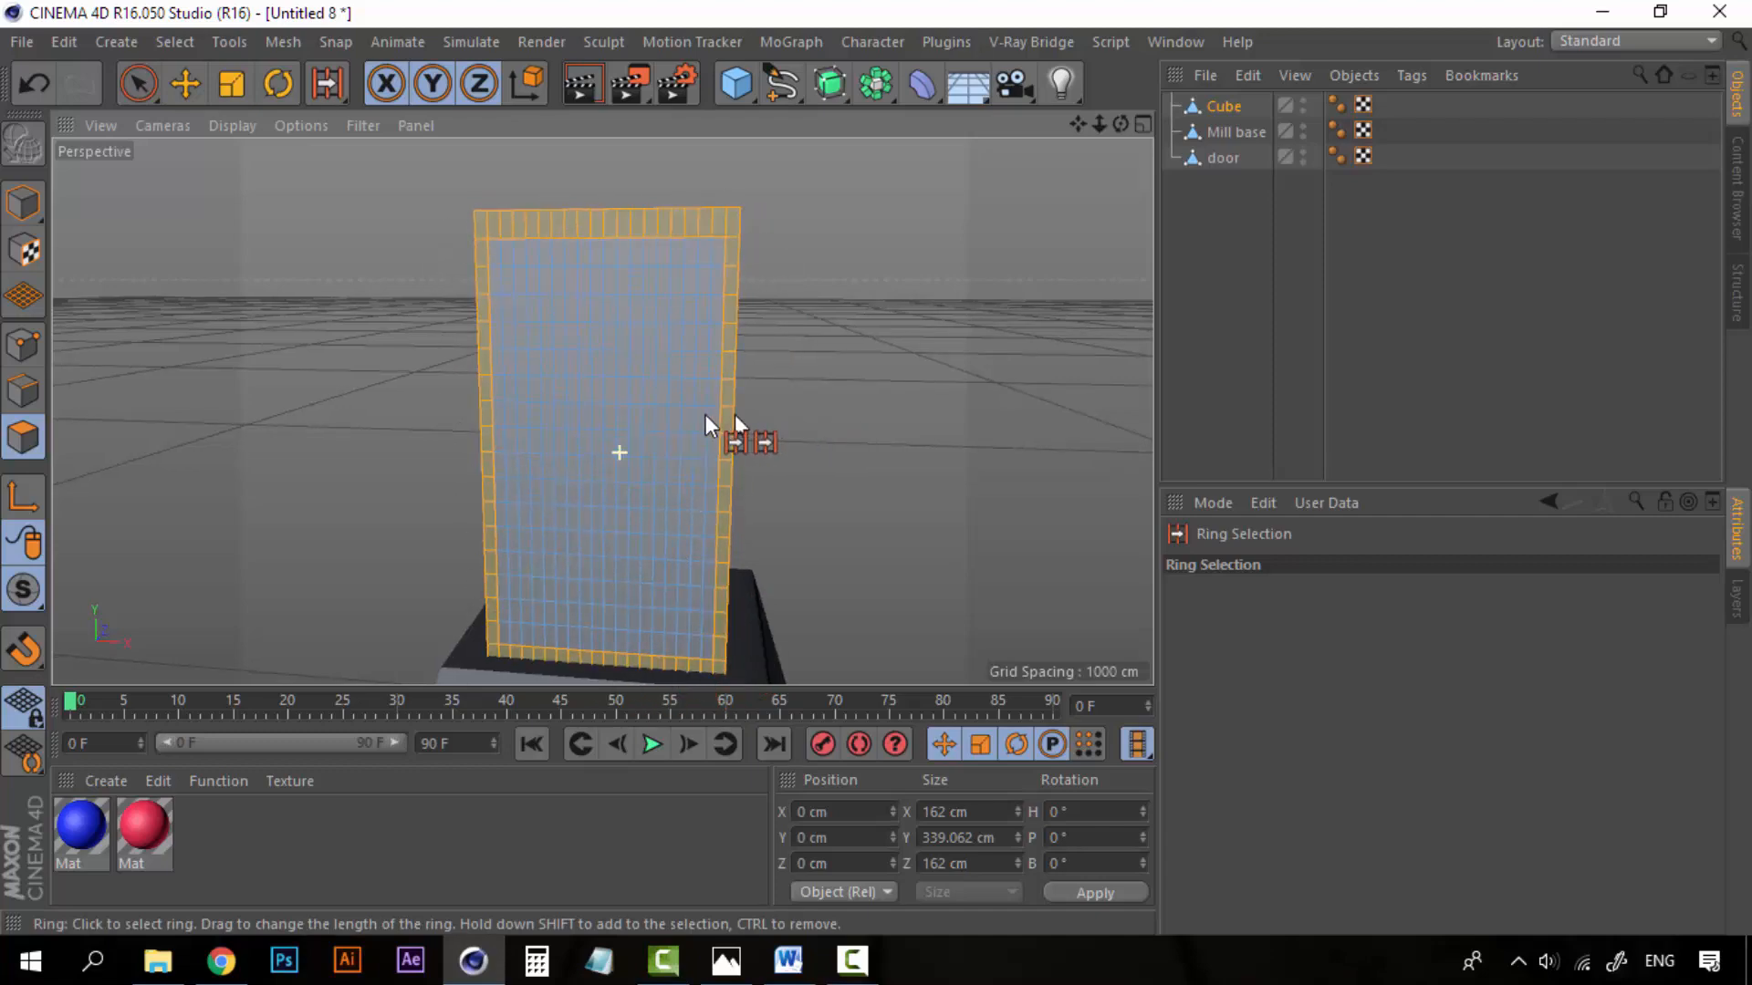
{"action": "mouse_move", "coordinate": [704, 414]}
{"action": "left_mouse_down", "text": "alt"}
{"action": "mouse_move", "coordinate": [288, 401]}
{"action": "mouse_move", "coordinate": [1030, 397]}
{"action": "mouse_move", "coordinate": [721, 401]}
{"action": "left_mouse_up", "text": "alt"}
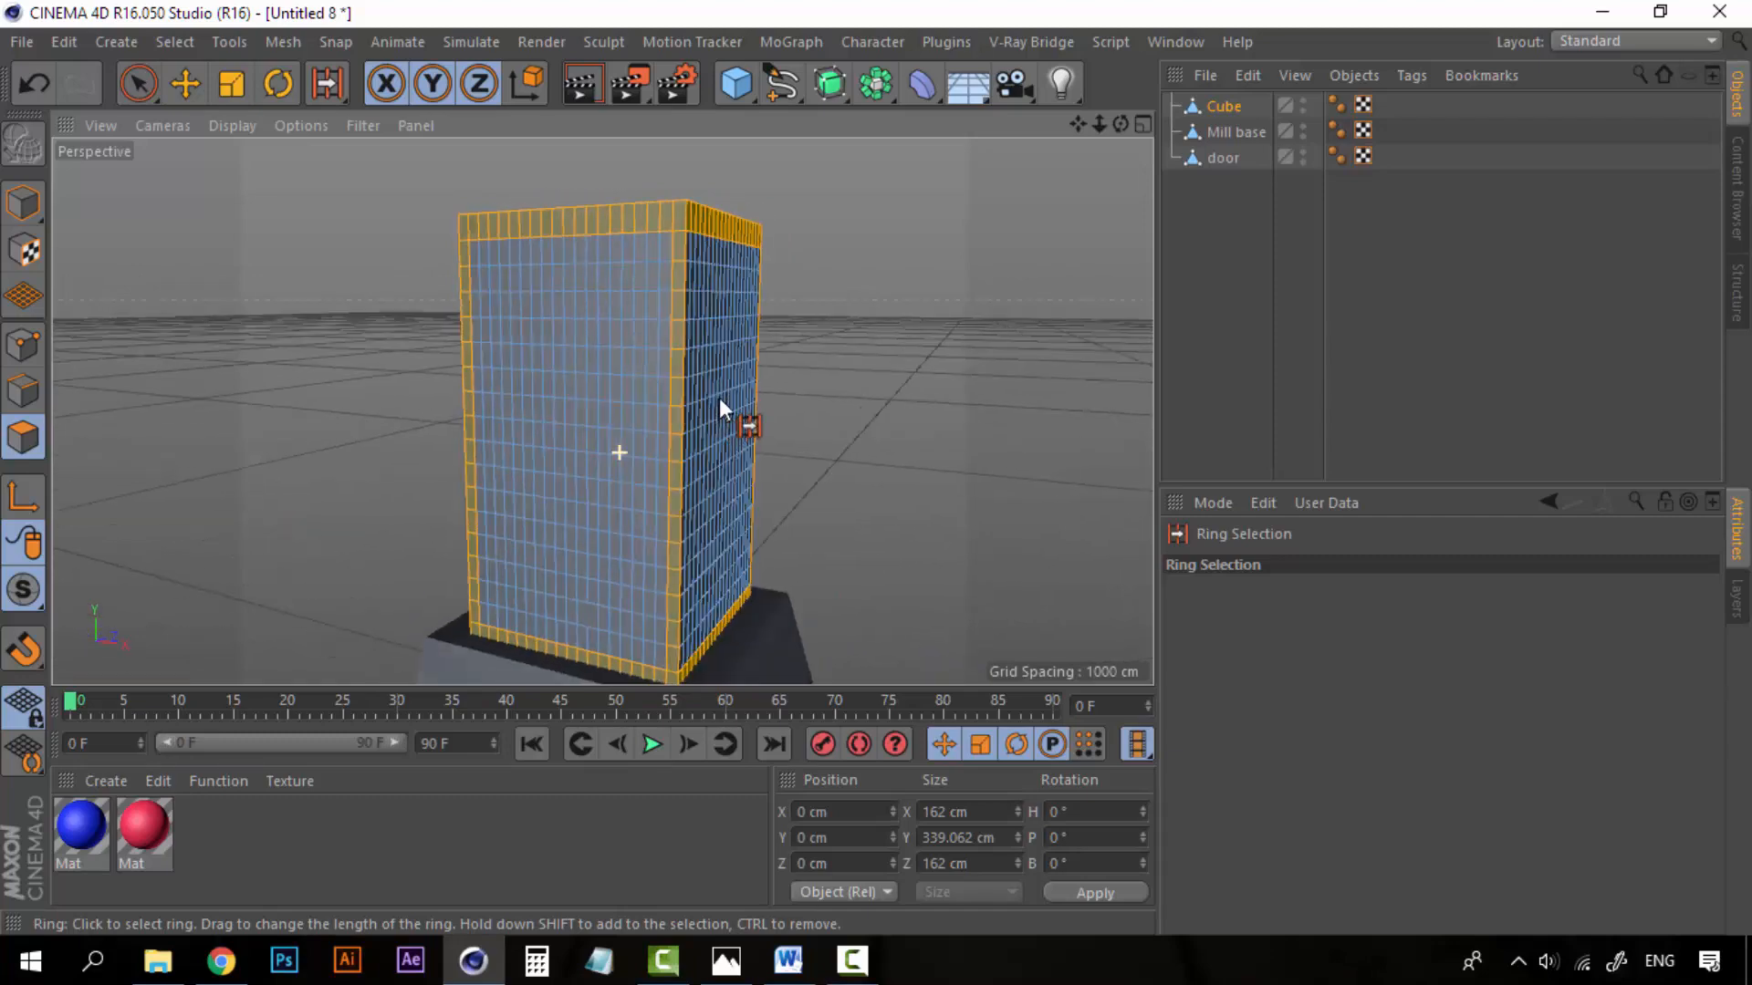
Step: Switch to the Modeling layout and extrude the selected frame polygons with a 13 cm offset
{"action": "left_click", "coordinate": [1584, 36]}
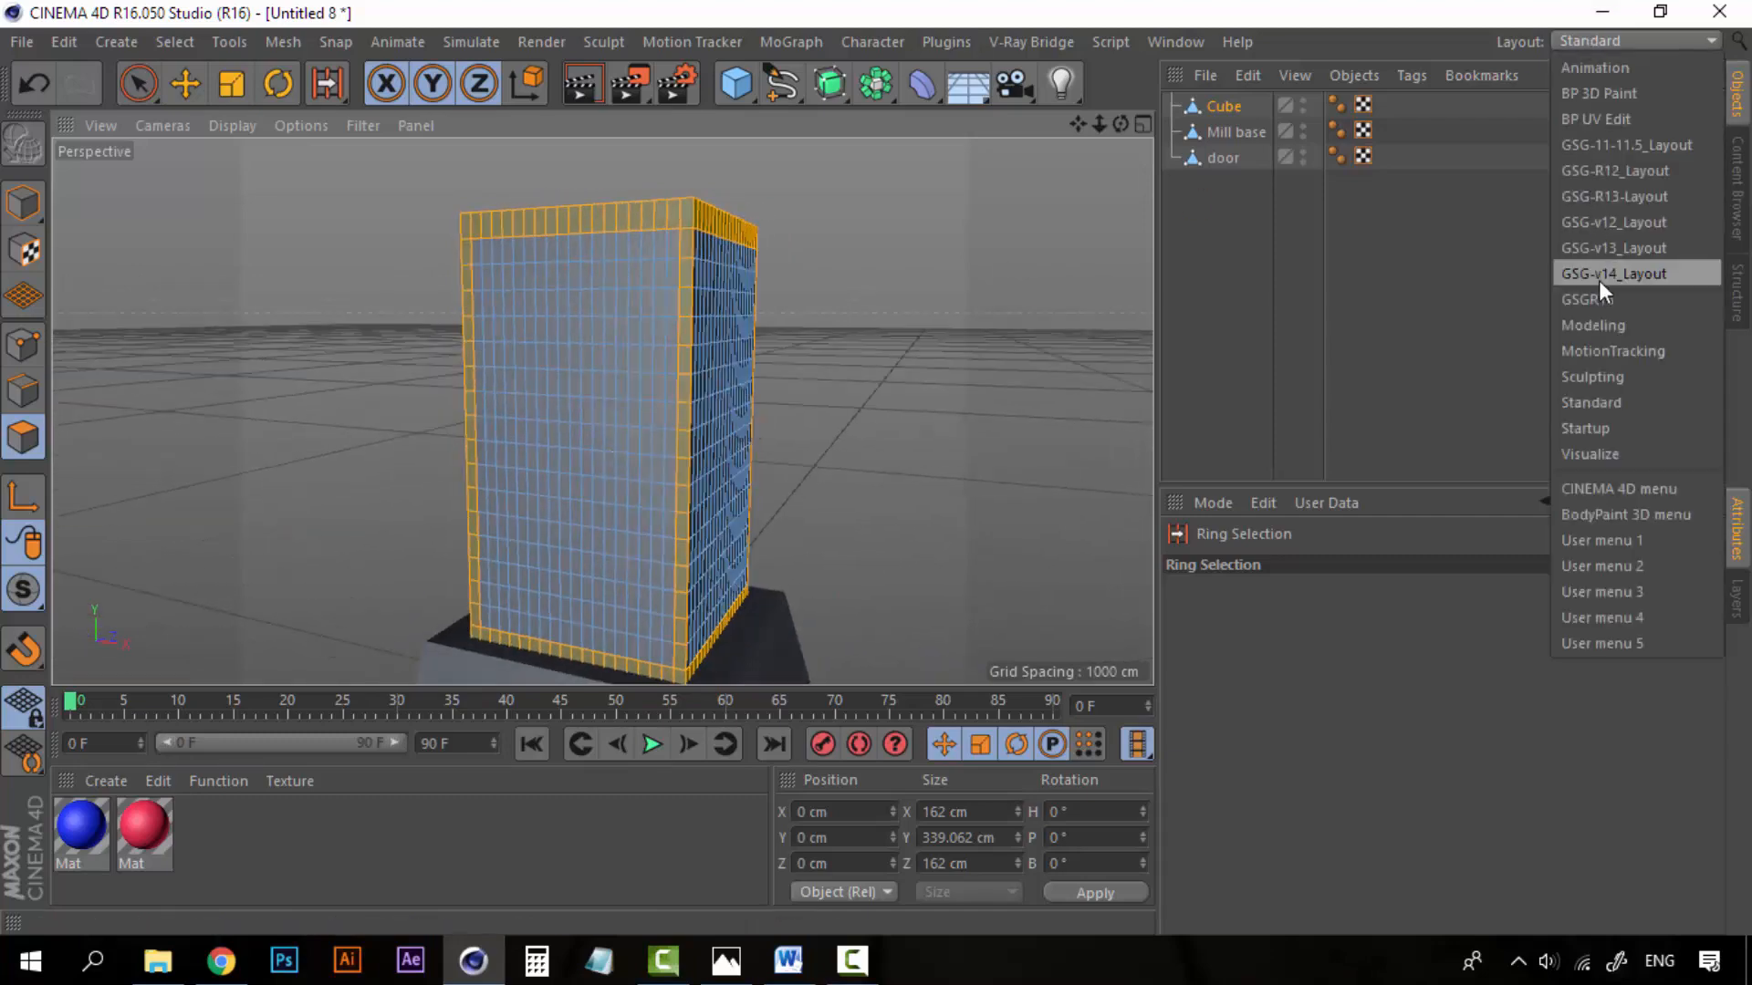
{"action": "left_click", "coordinate": [1601, 323]}
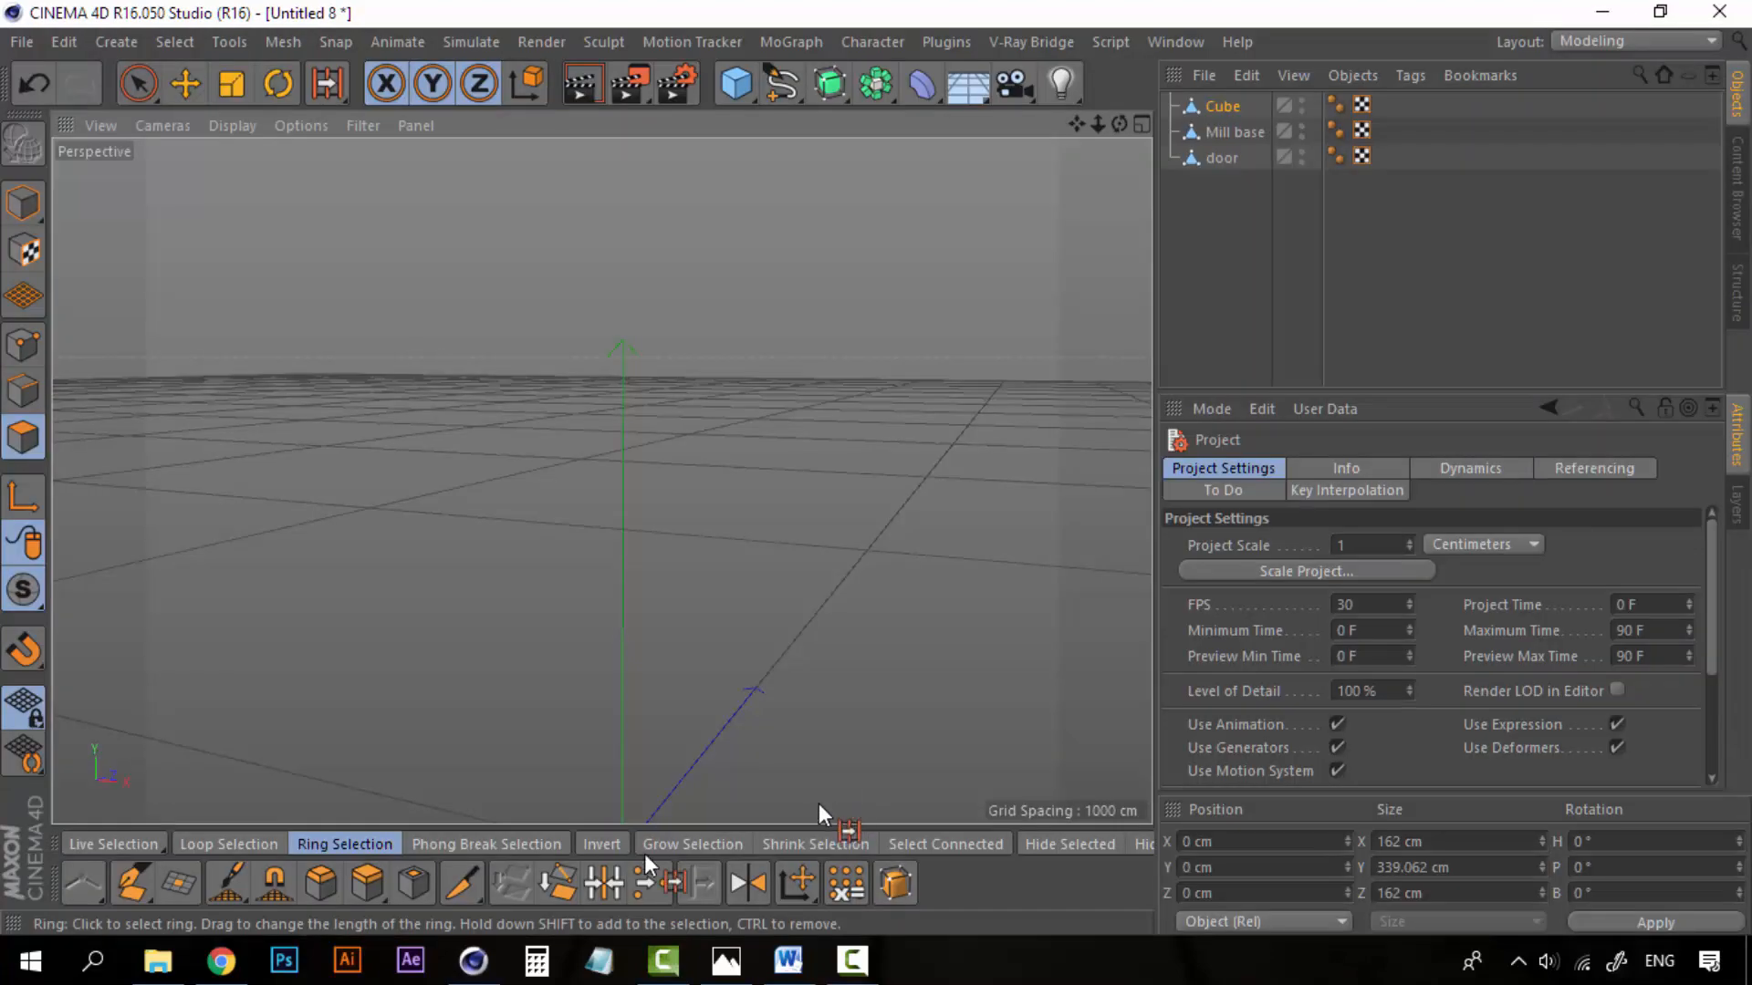
{"action": "left_click", "coordinate": [368, 883]}
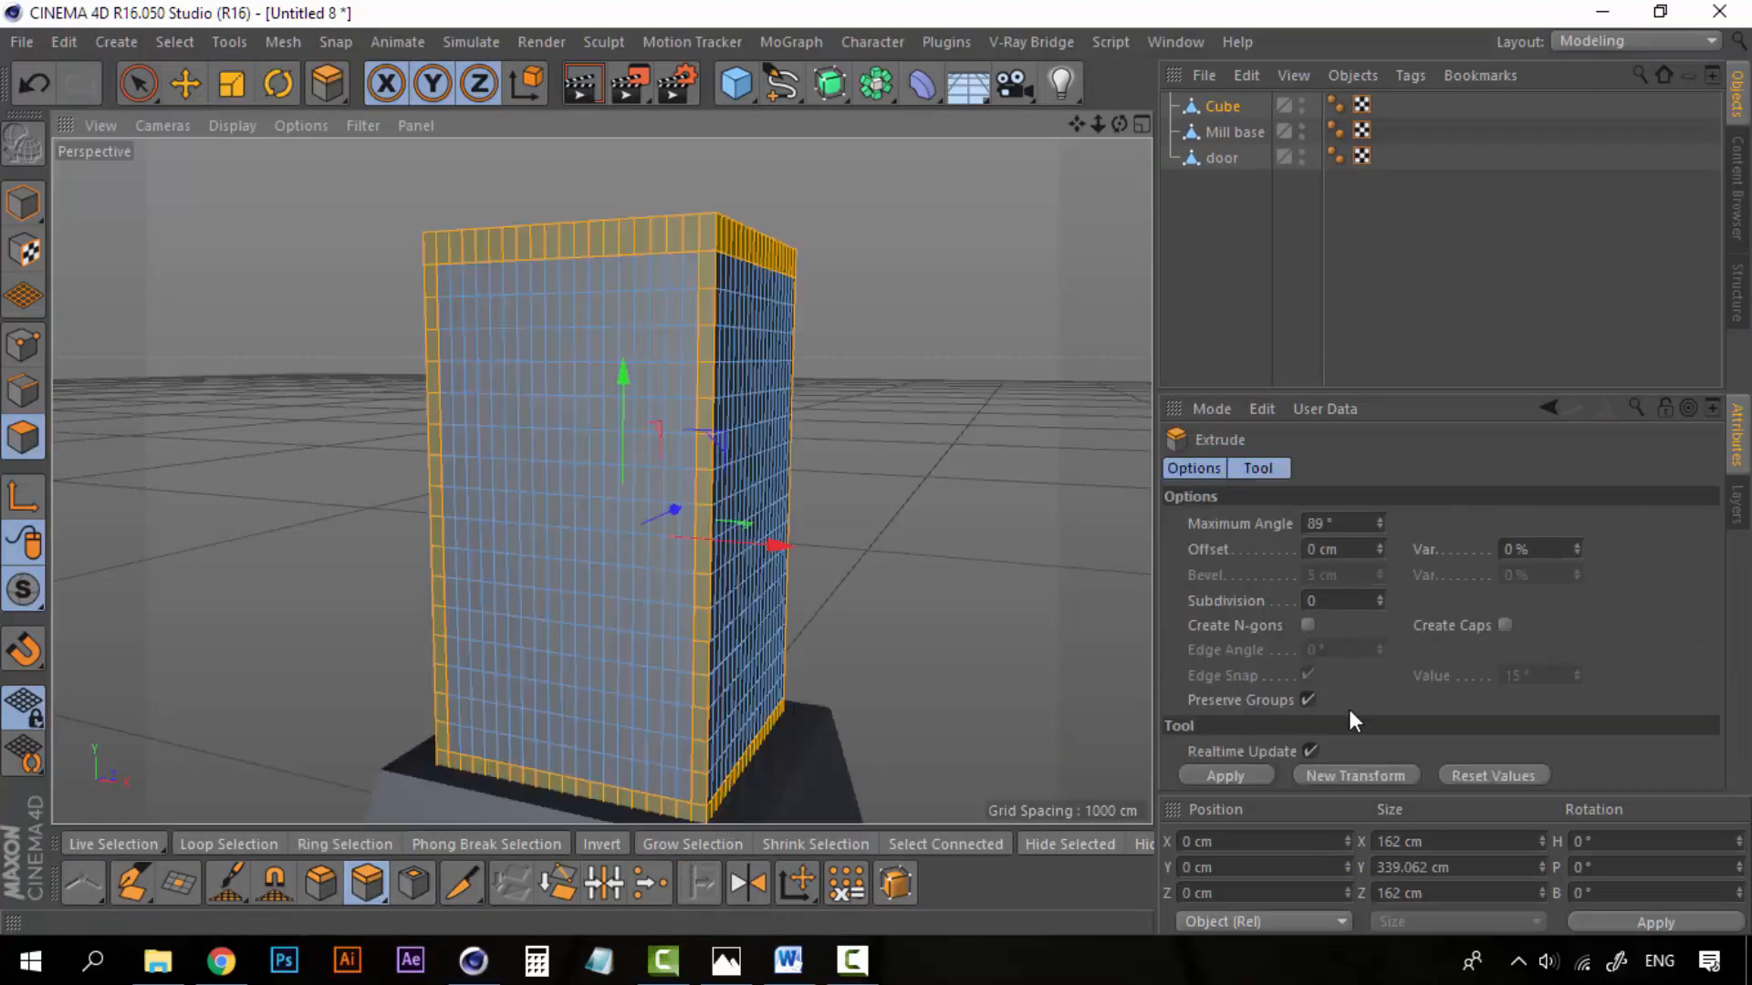
{"action": "left_click", "coordinate": [1370, 775]}
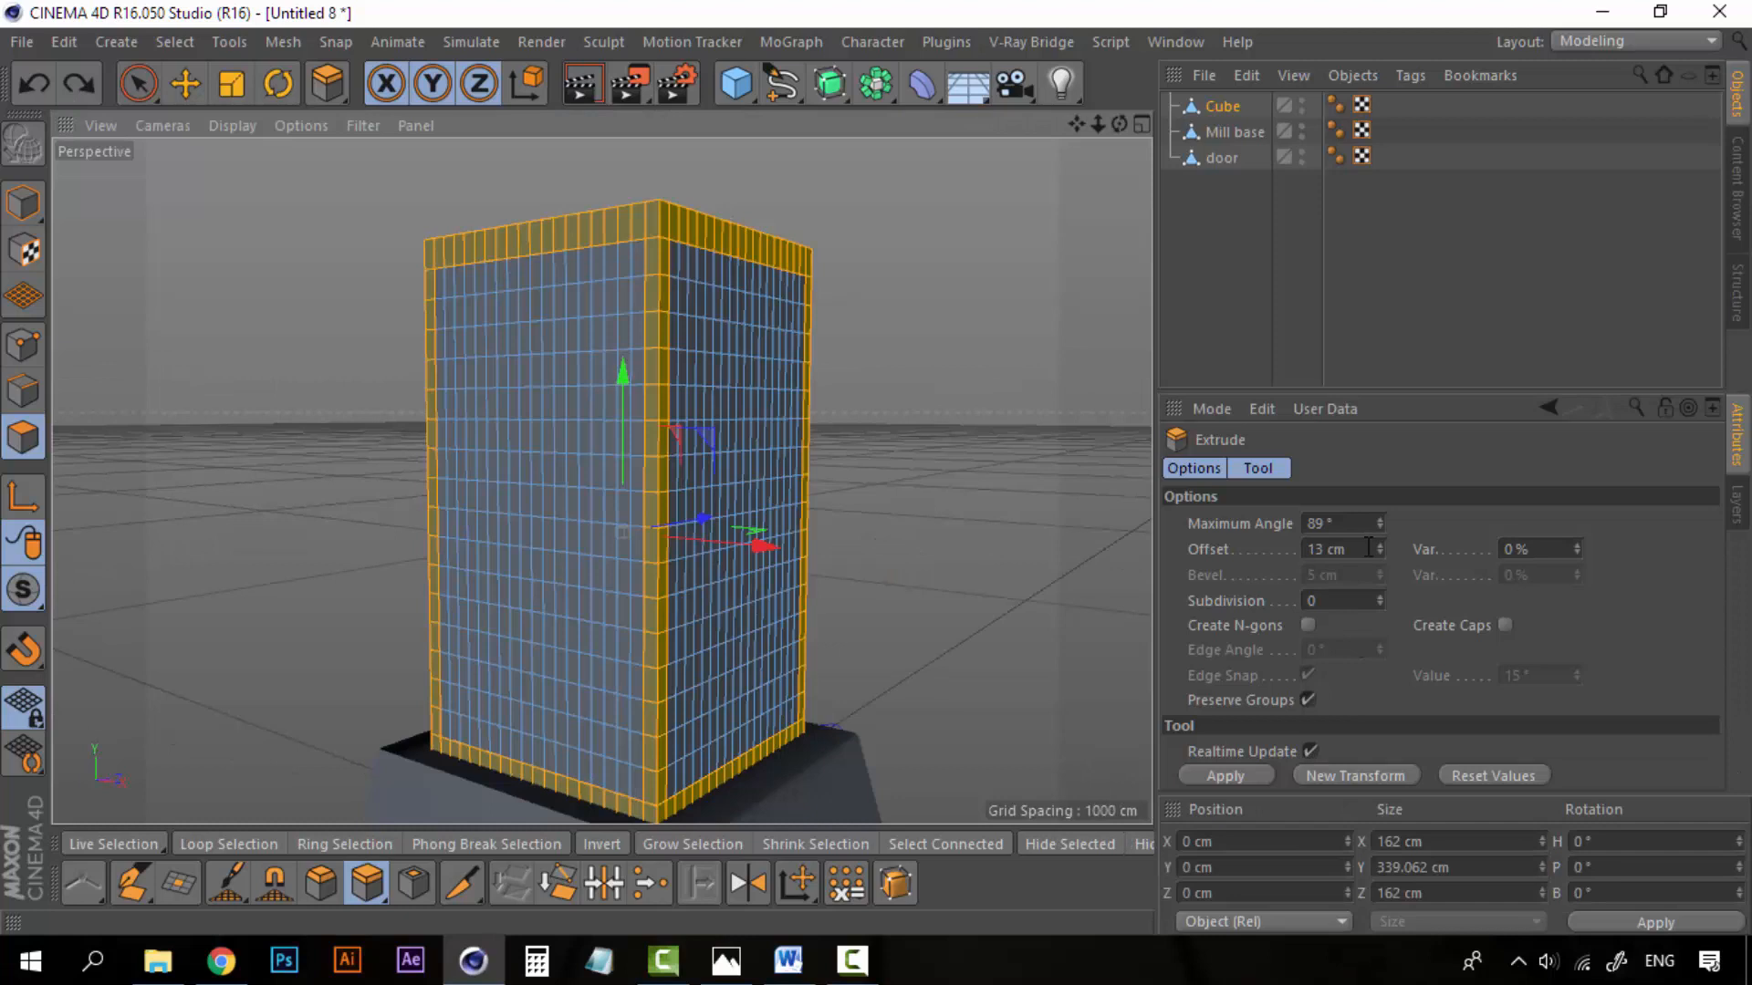
{"action": "left_click_drag", "start_coordinate": [1363, 551], "coordinate": [1268, 550]}
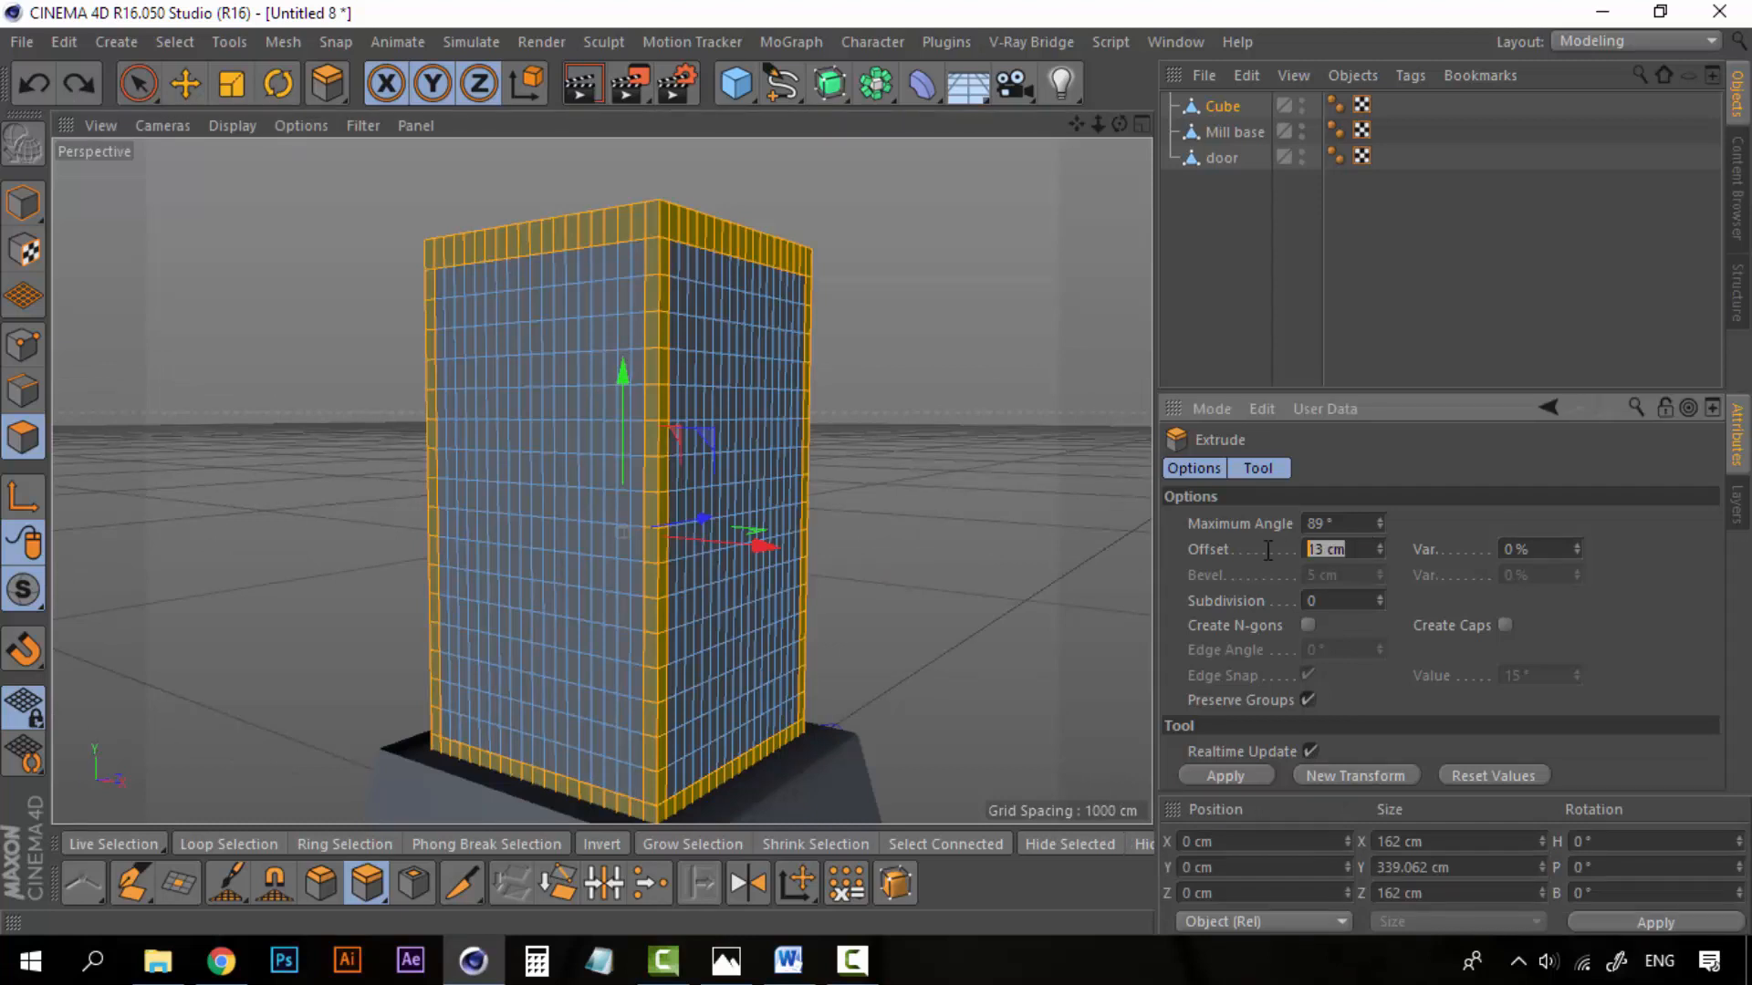
{"action": "type", "text": "13"}
{"action": "left_click", "coordinate": [1226, 776]}
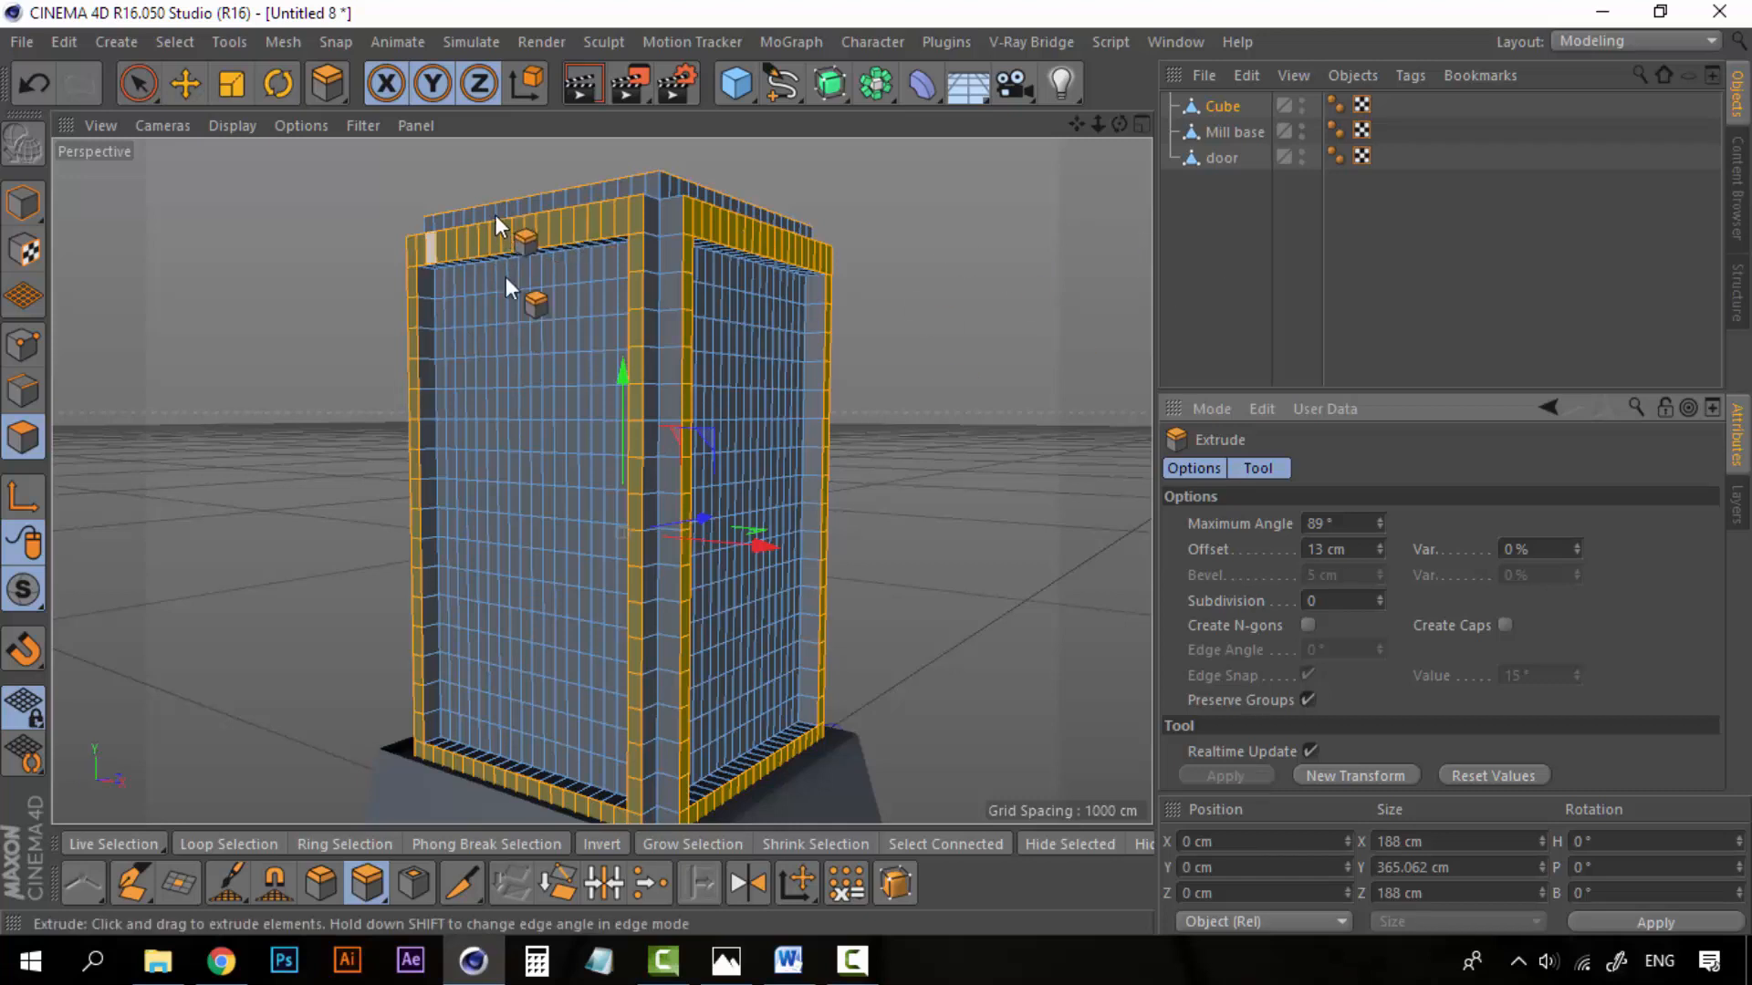
Step: Reselect the cube and add the extruded frame's corner and inner side polygons to its selection using Ring Selection
{"action": "left_click", "coordinate": [1228, 243]}
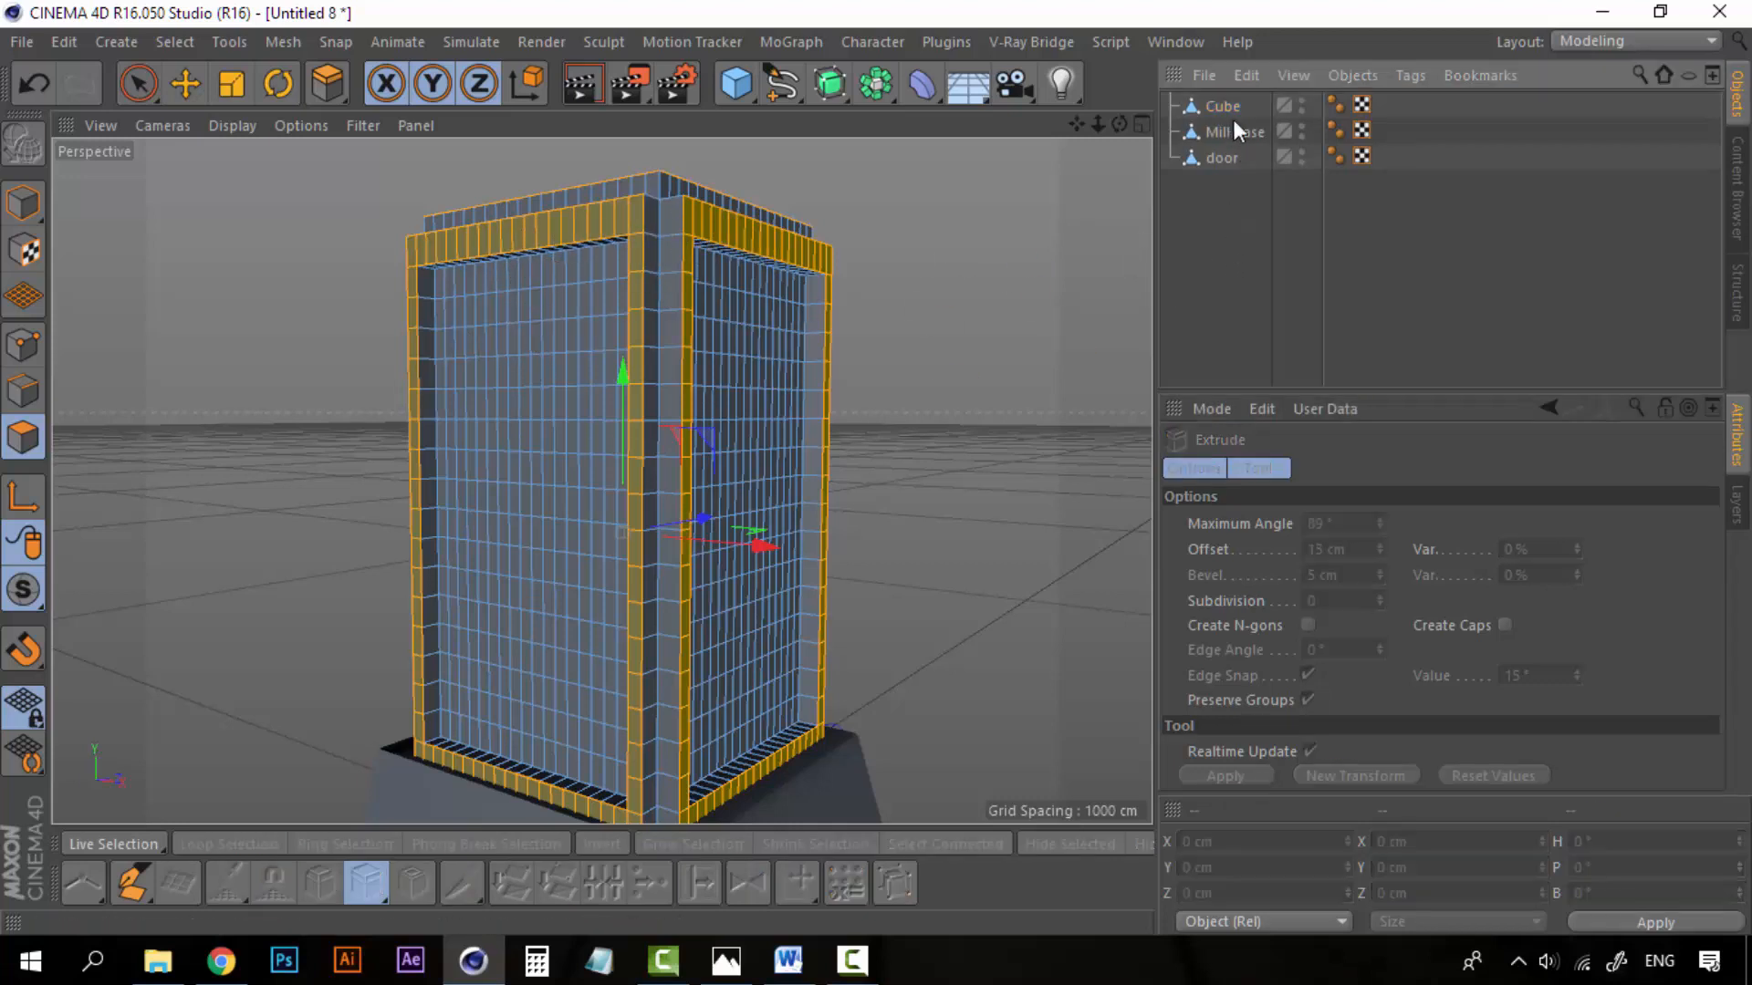
{"action": "left_click_drag", "start_coordinate": [1233, 117], "coordinate": [1235, 203]}
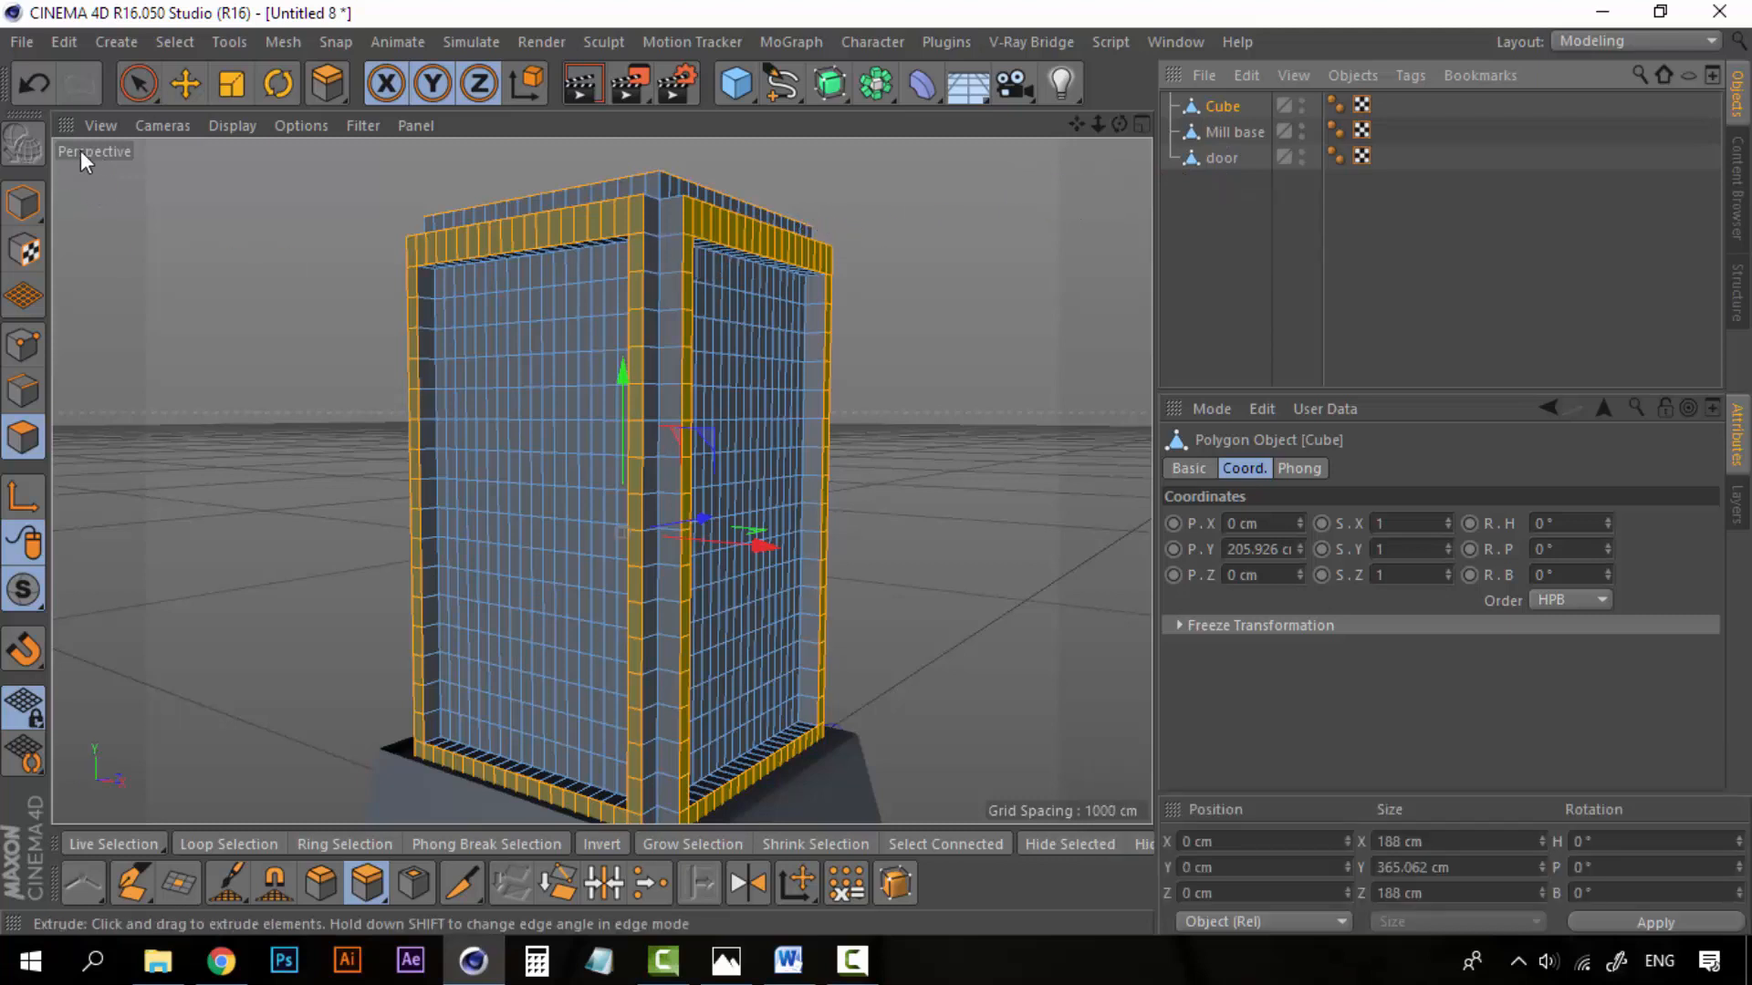
{"action": "left_click", "coordinate": [178, 41]}
{"action": "left_click", "coordinate": [212, 240]}
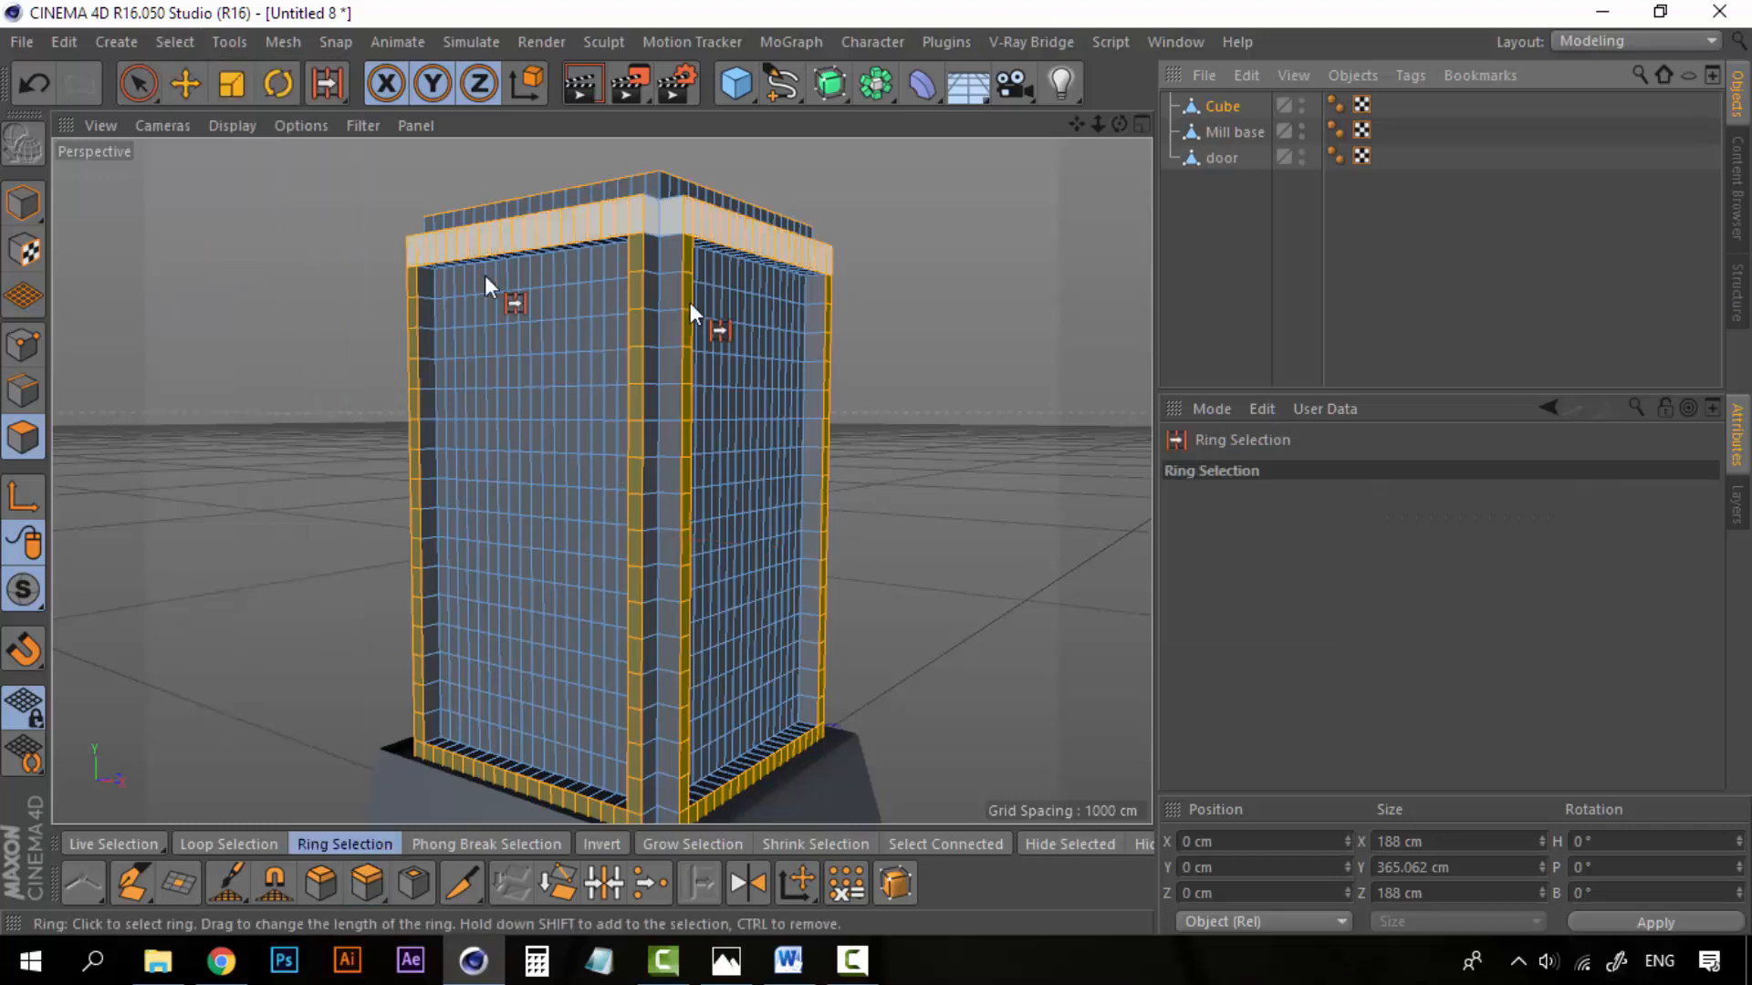
{"action": "left_click", "coordinate": [671, 235]}
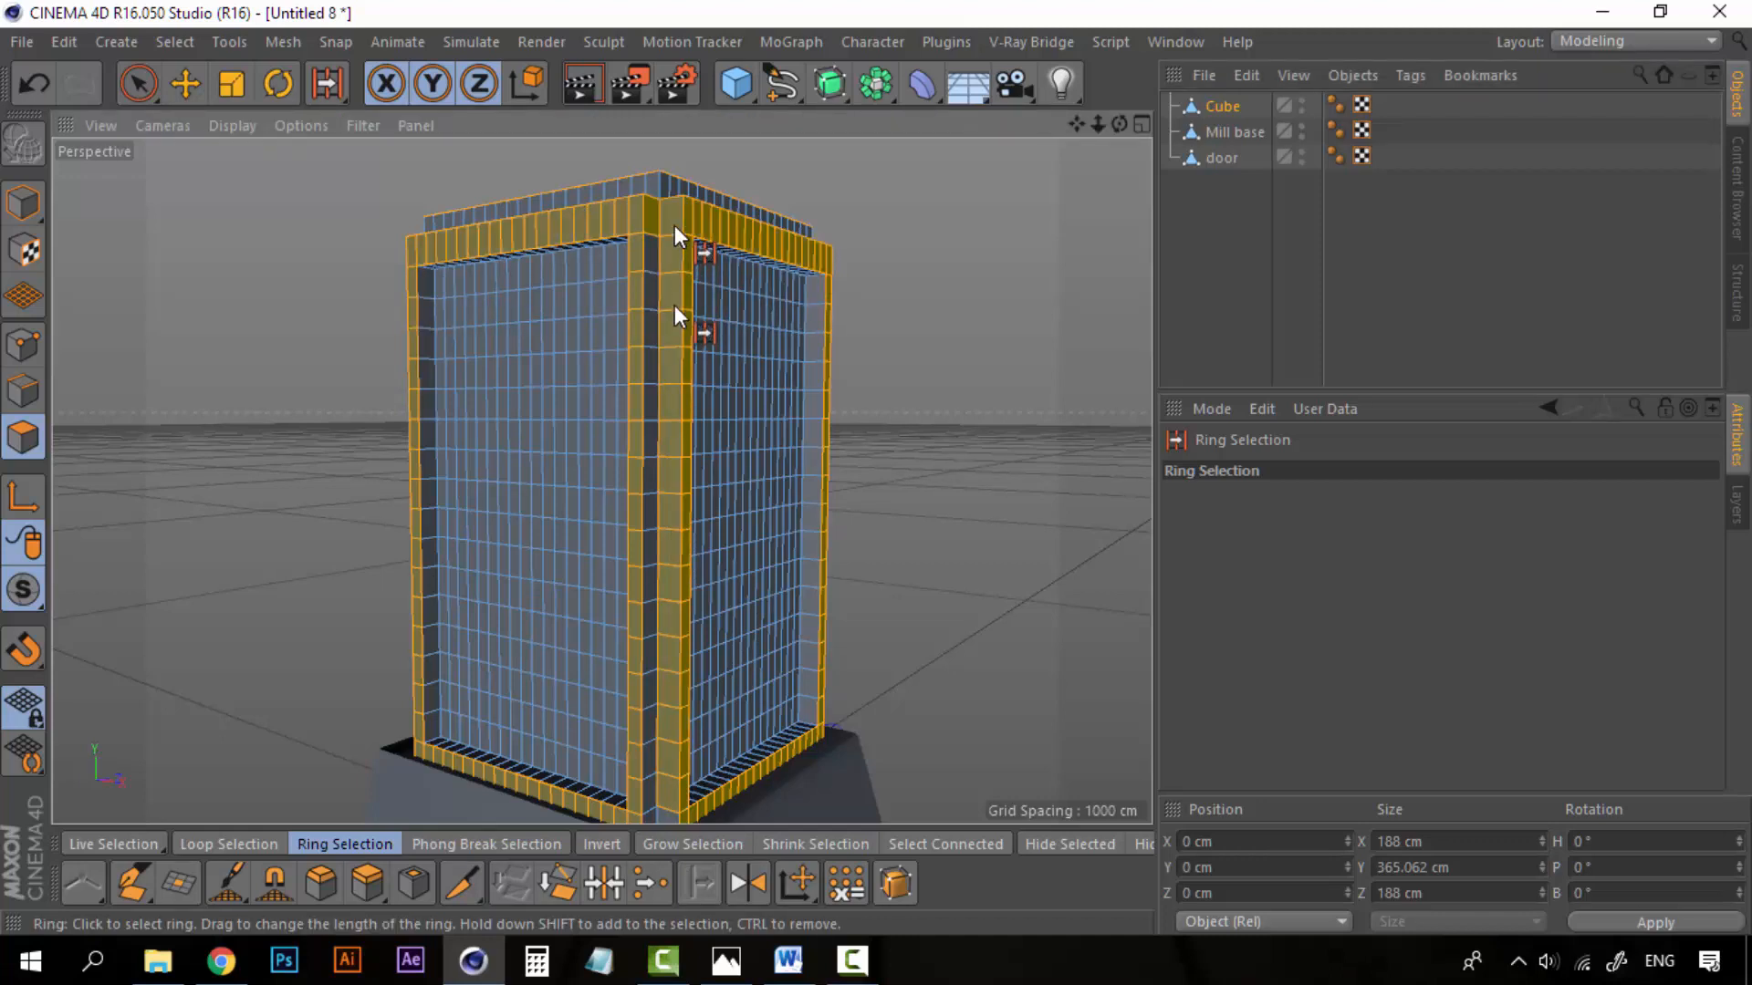
{"action": "left_click", "coordinate": [650, 633], "text": "shift"}
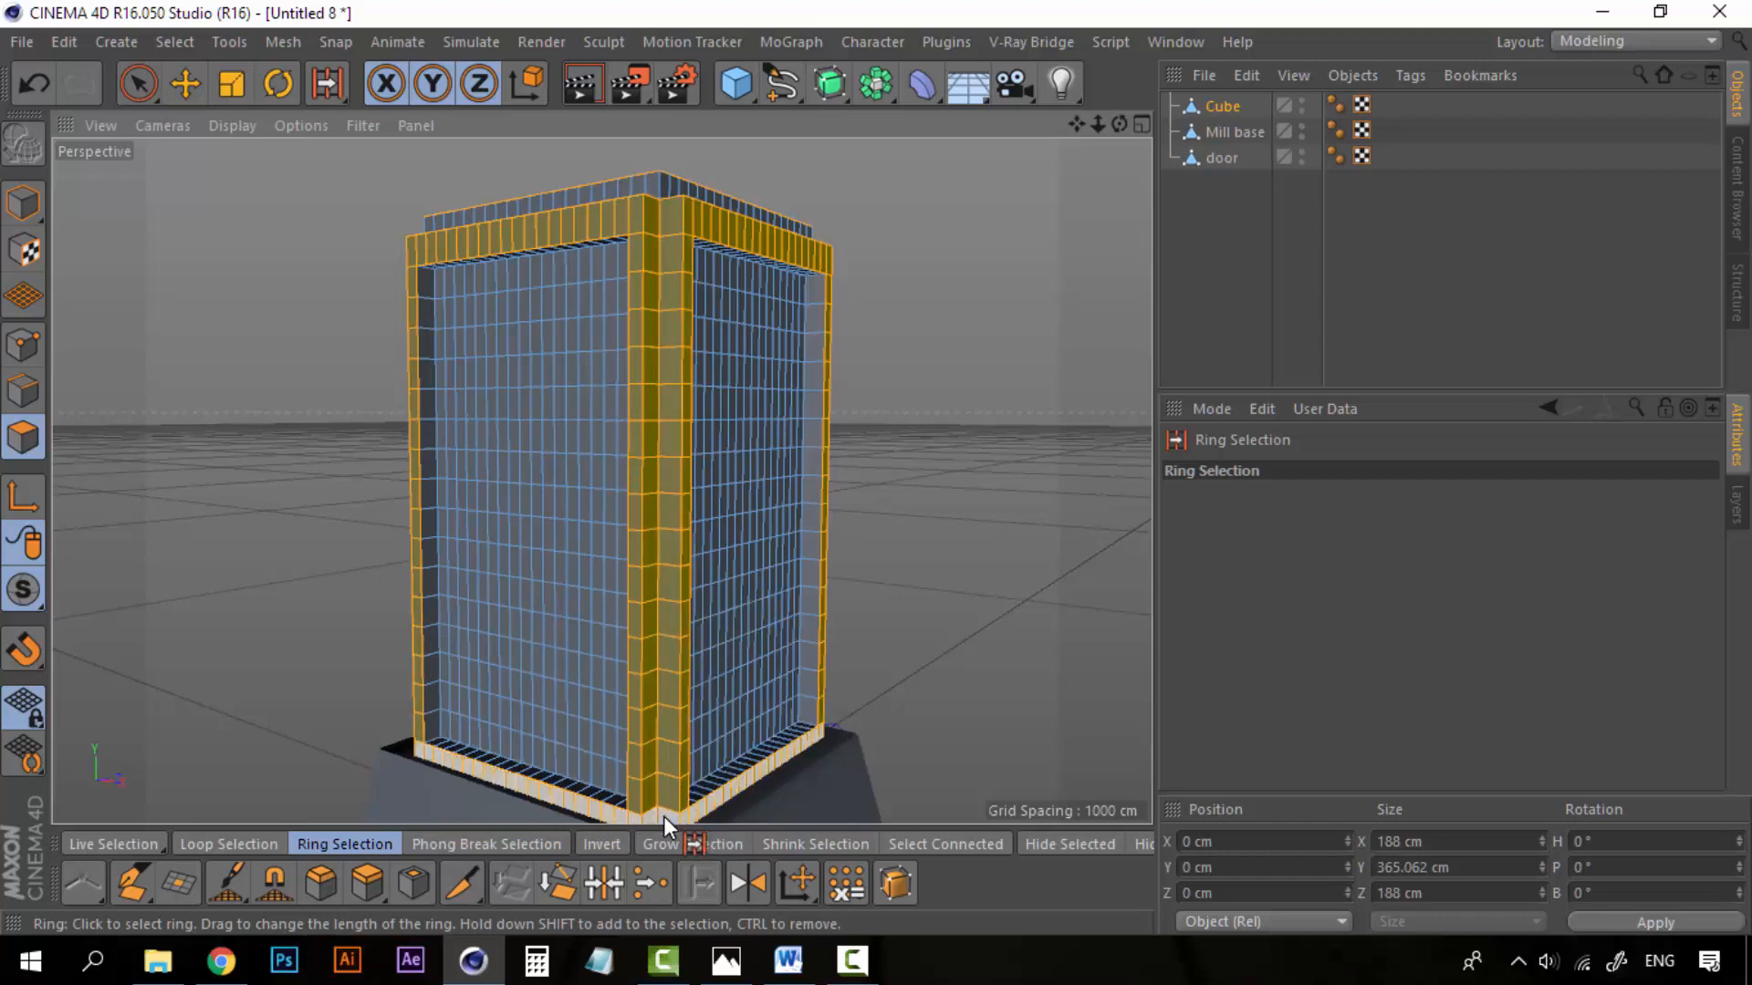
{"action": "left_click", "coordinate": [813, 675], "text": "shift"}
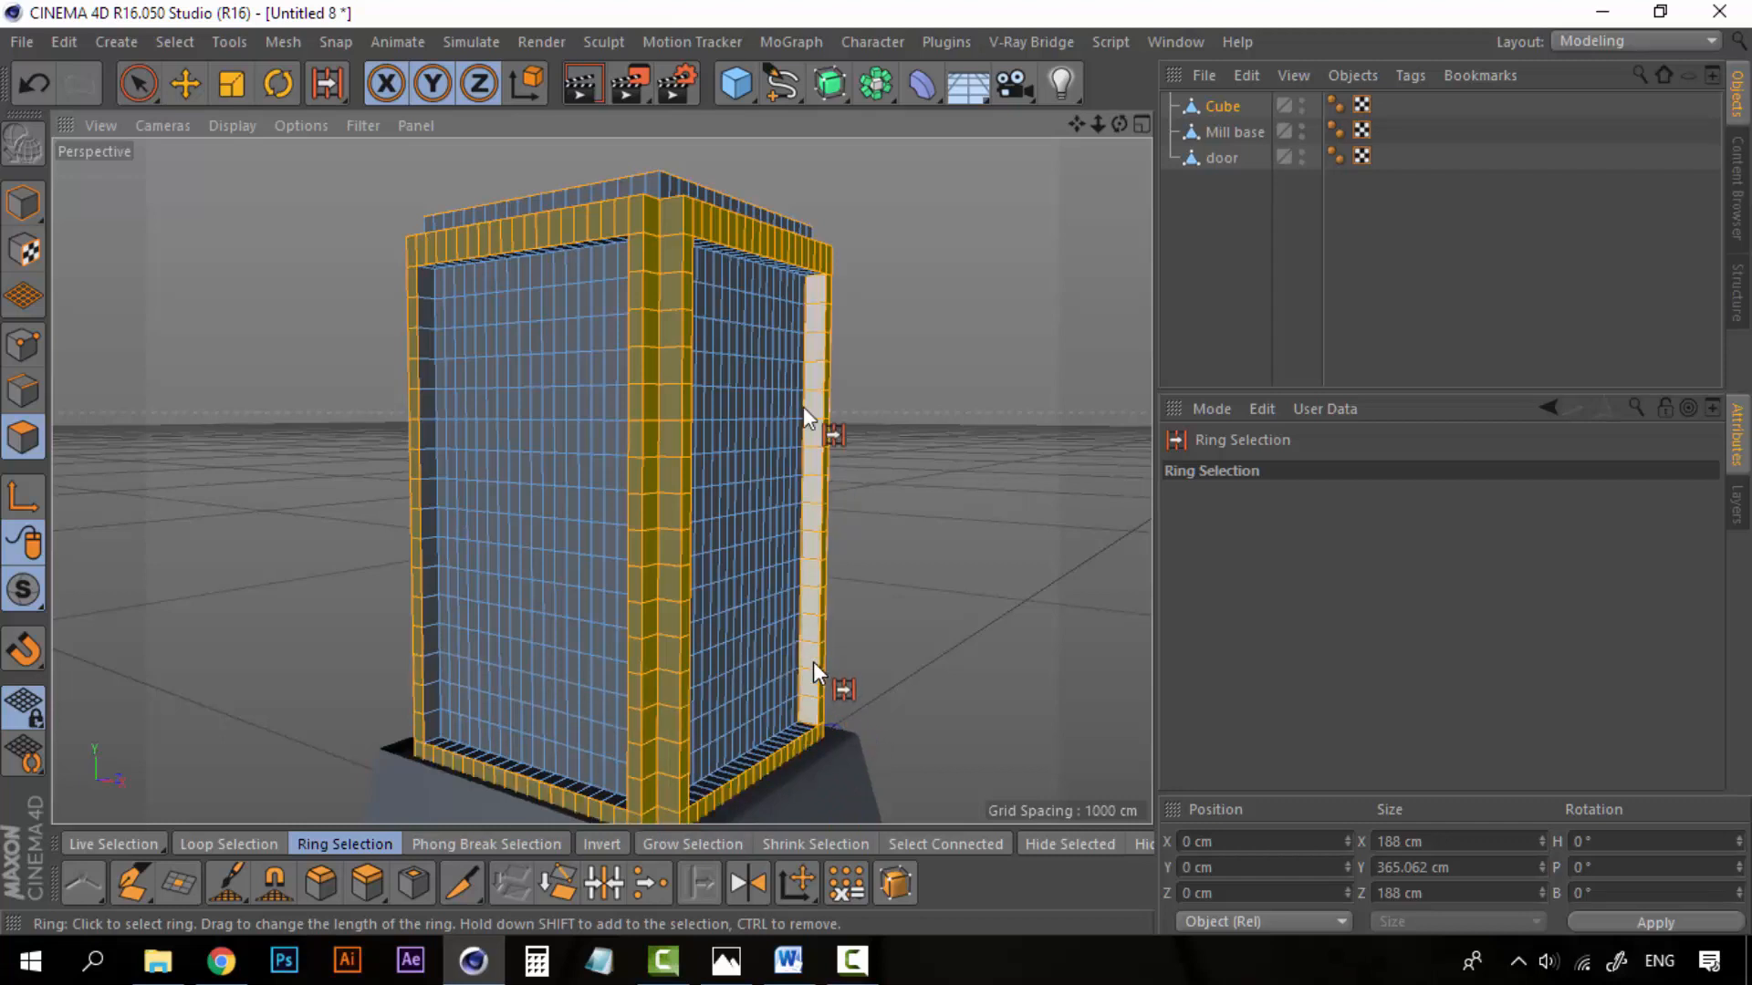
{"action": "left_click", "coordinate": [429, 507], "text": "shift"}
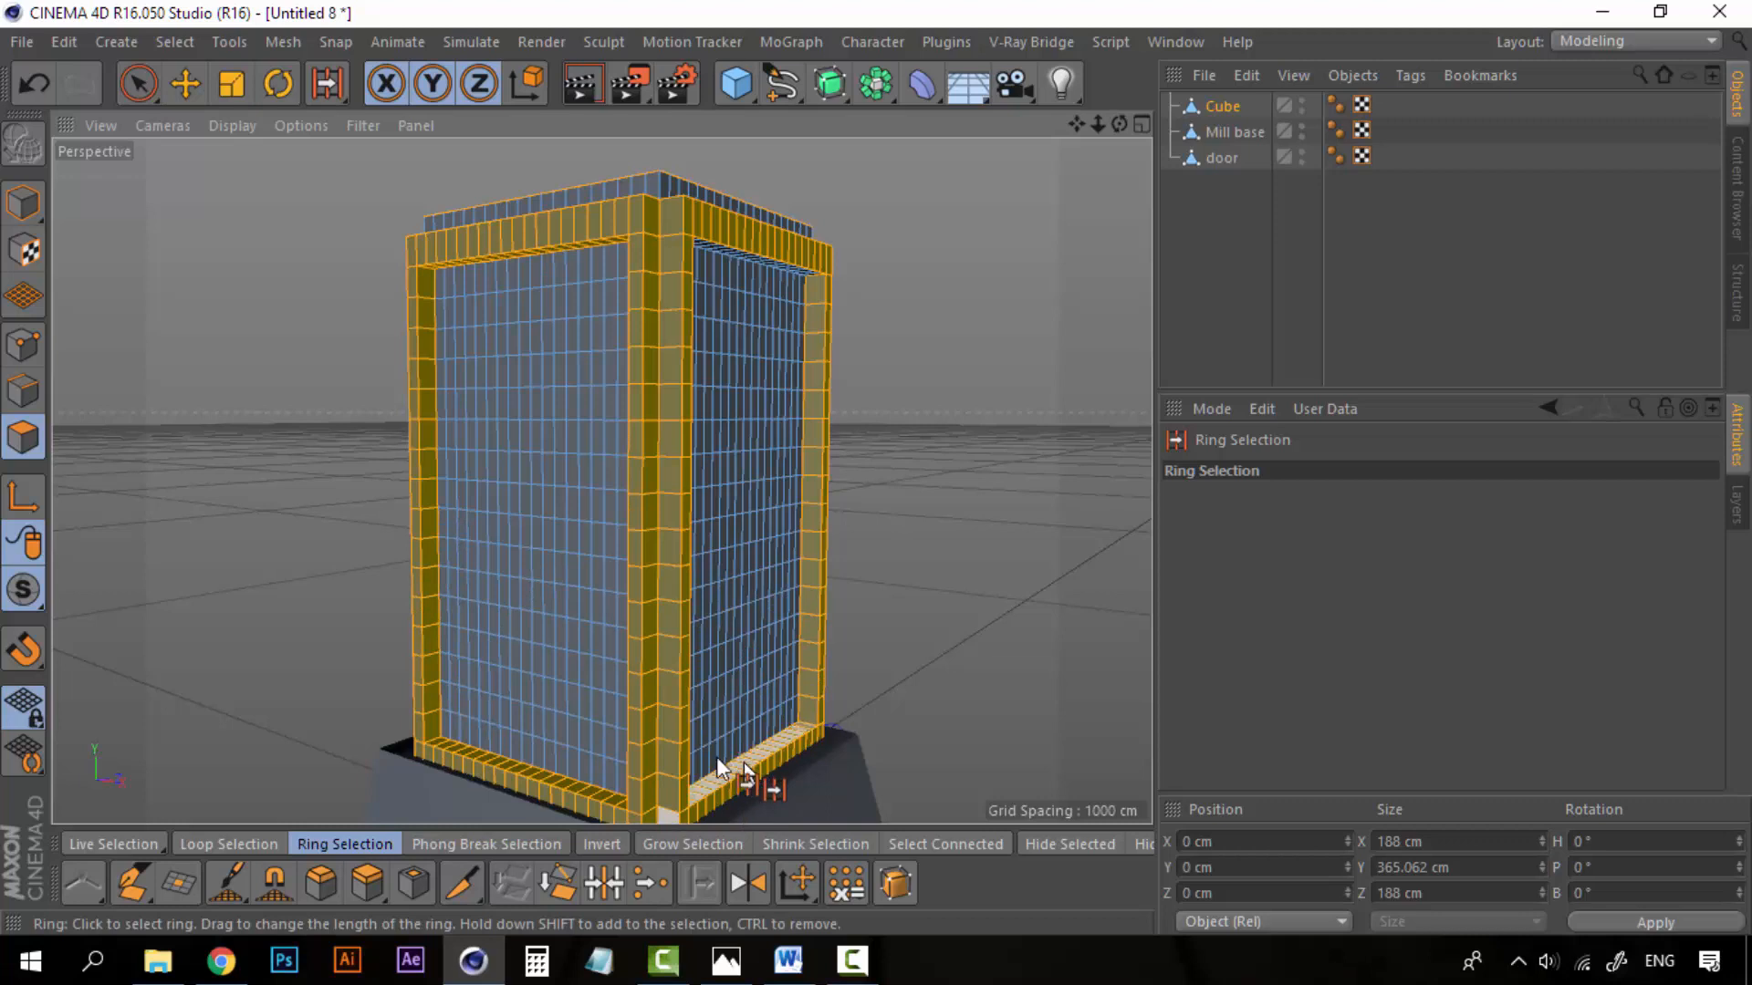
{"action": "left_click", "coordinate": [783, 274], "text": "shift"}
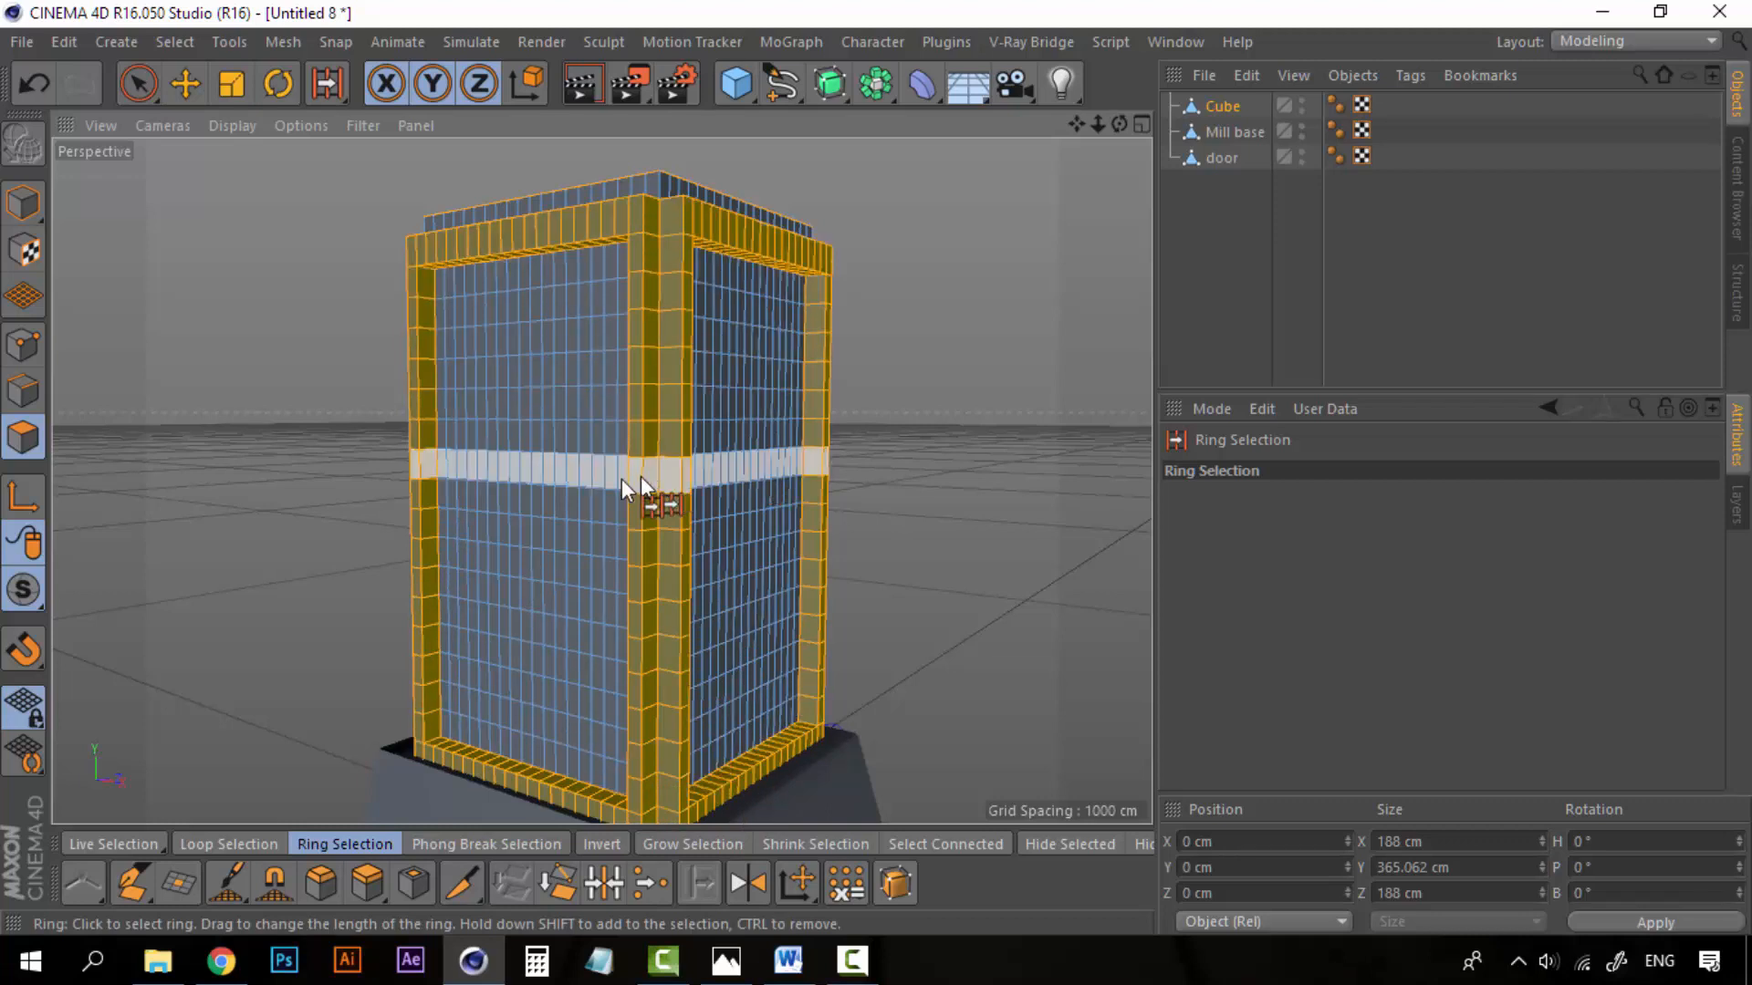
Step: Split the selected frame polygons into a separate object and select that new object
{"action": "scroll", "coordinate": [669, 475], "scroll_direction": "down", "scroll_amount": 3}
{"action": "scroll", "coordinate": [669, 475], "scroll_direction": "down", "scroll_amount": 2}
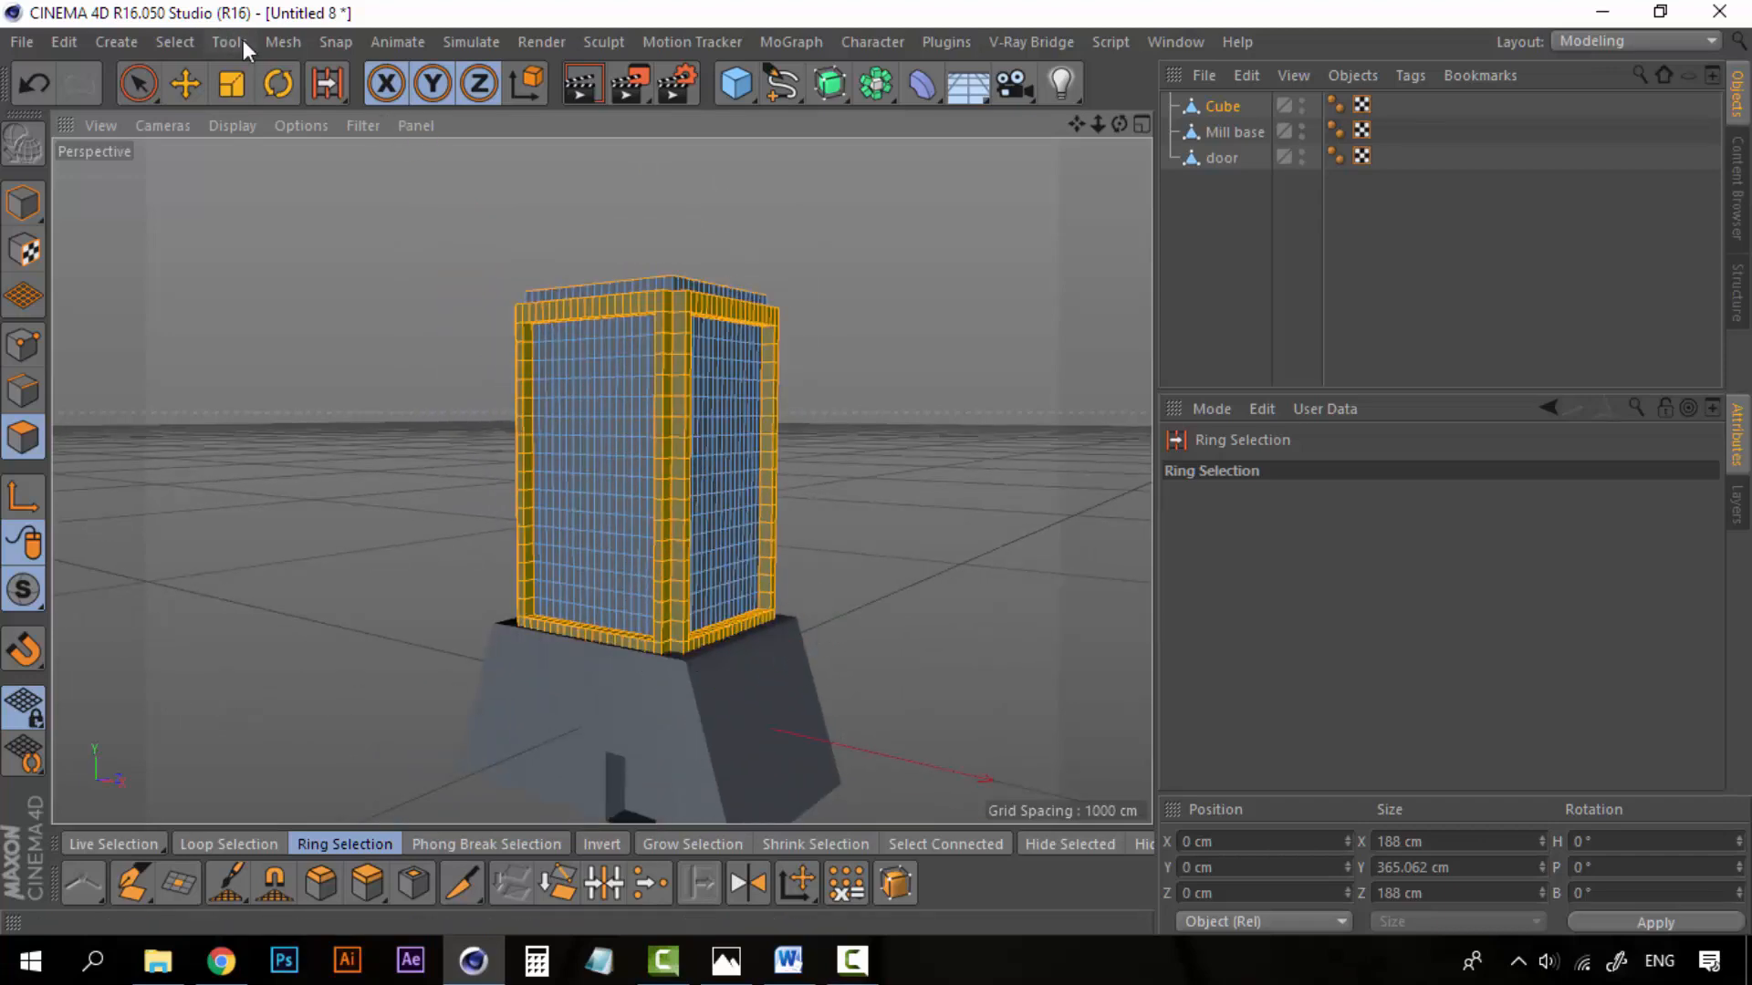
{"action": "left_click", "coordinate": [278, 42]}
{"action": "mouse_move", "coordinate": [274, 205]}
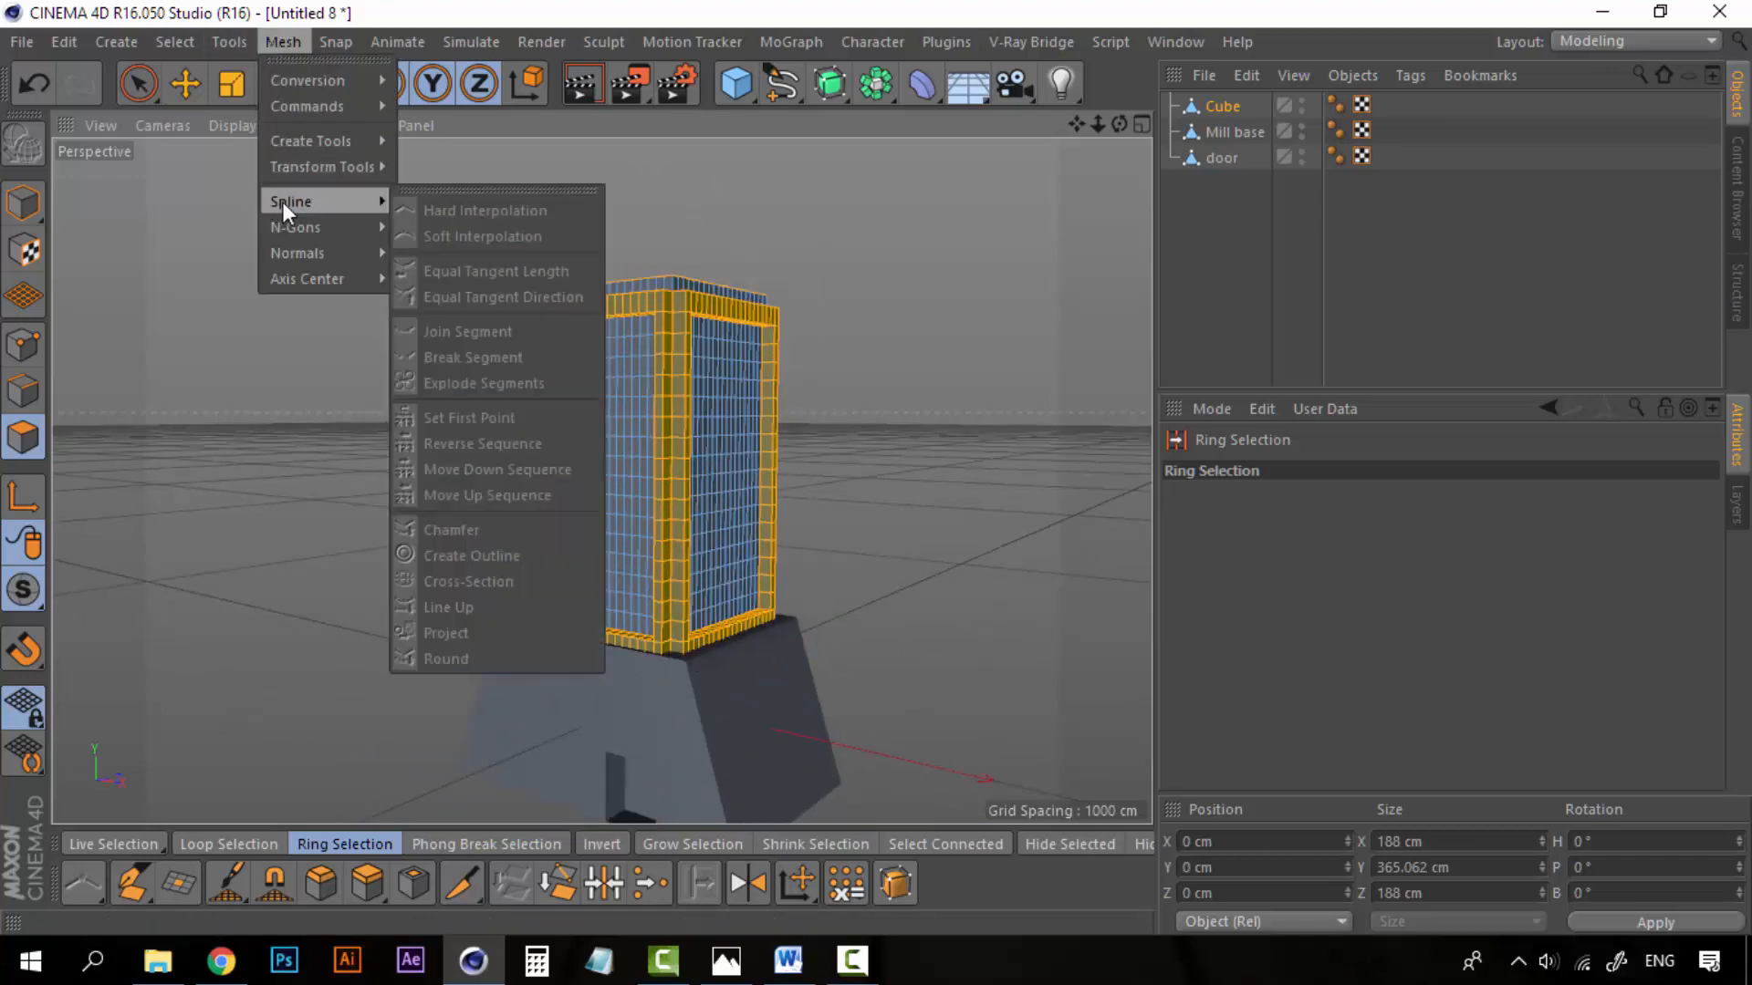
{"action": "mouse_move", "coordinate": [343, 107]}
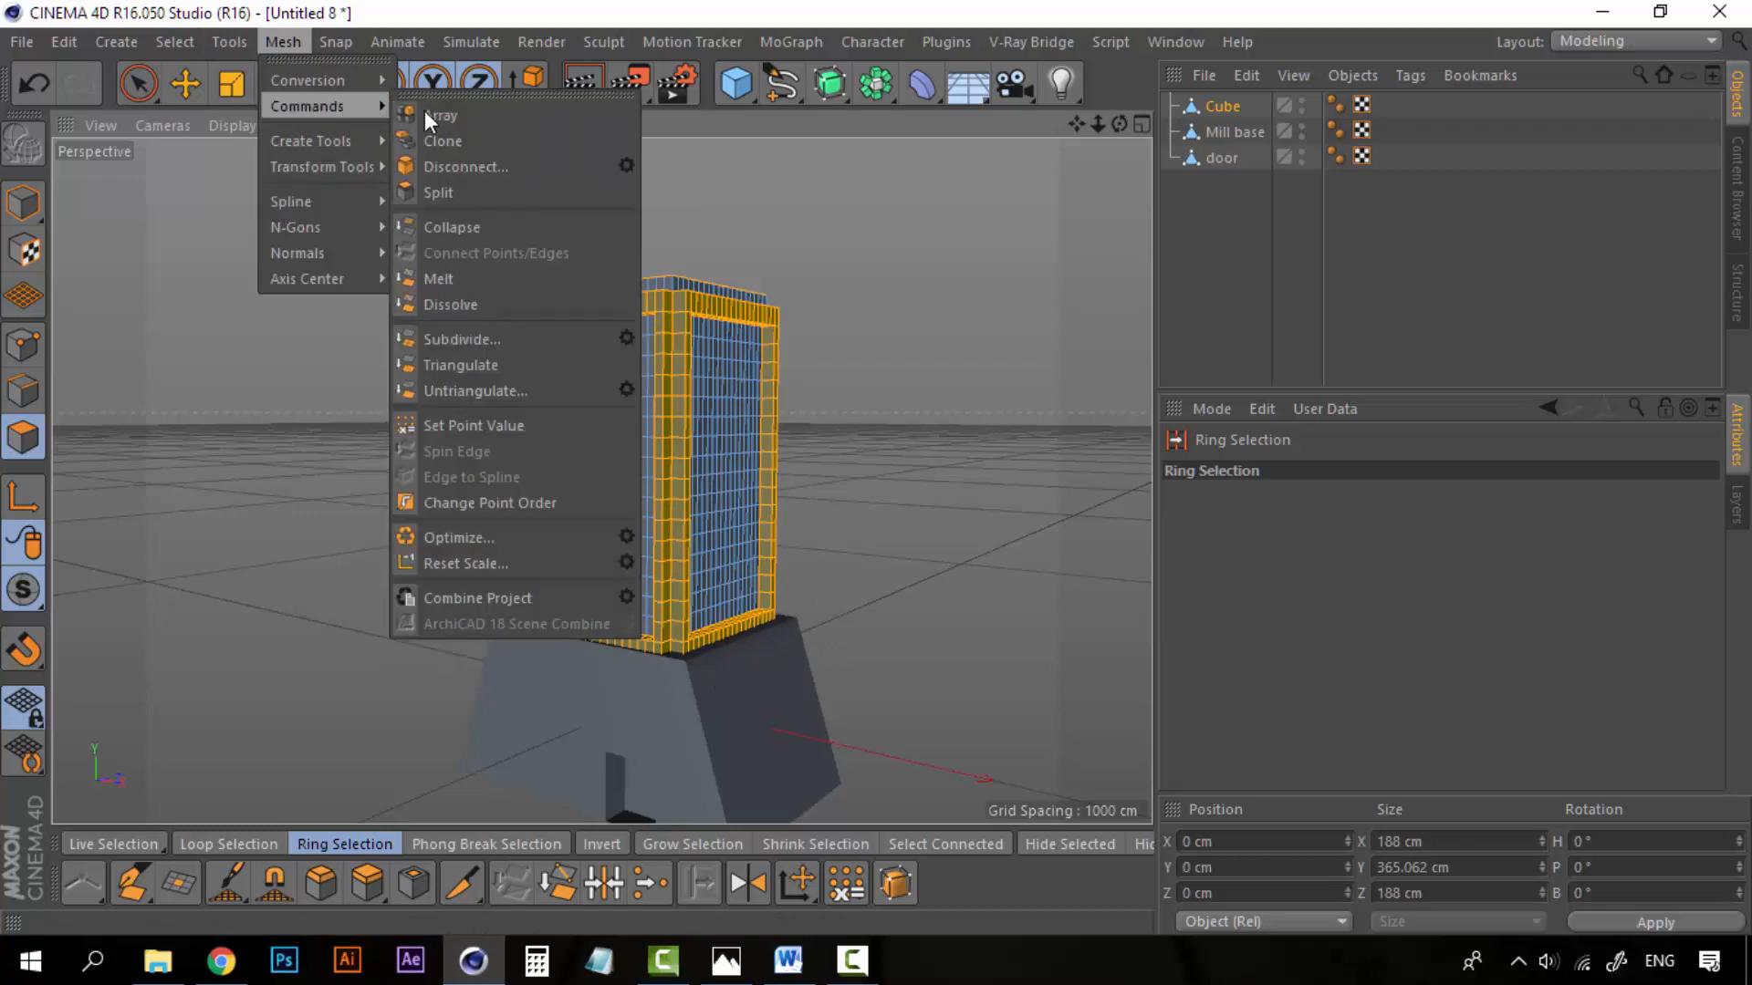
{"action": "left_click", "coordinate": [441, 192]}
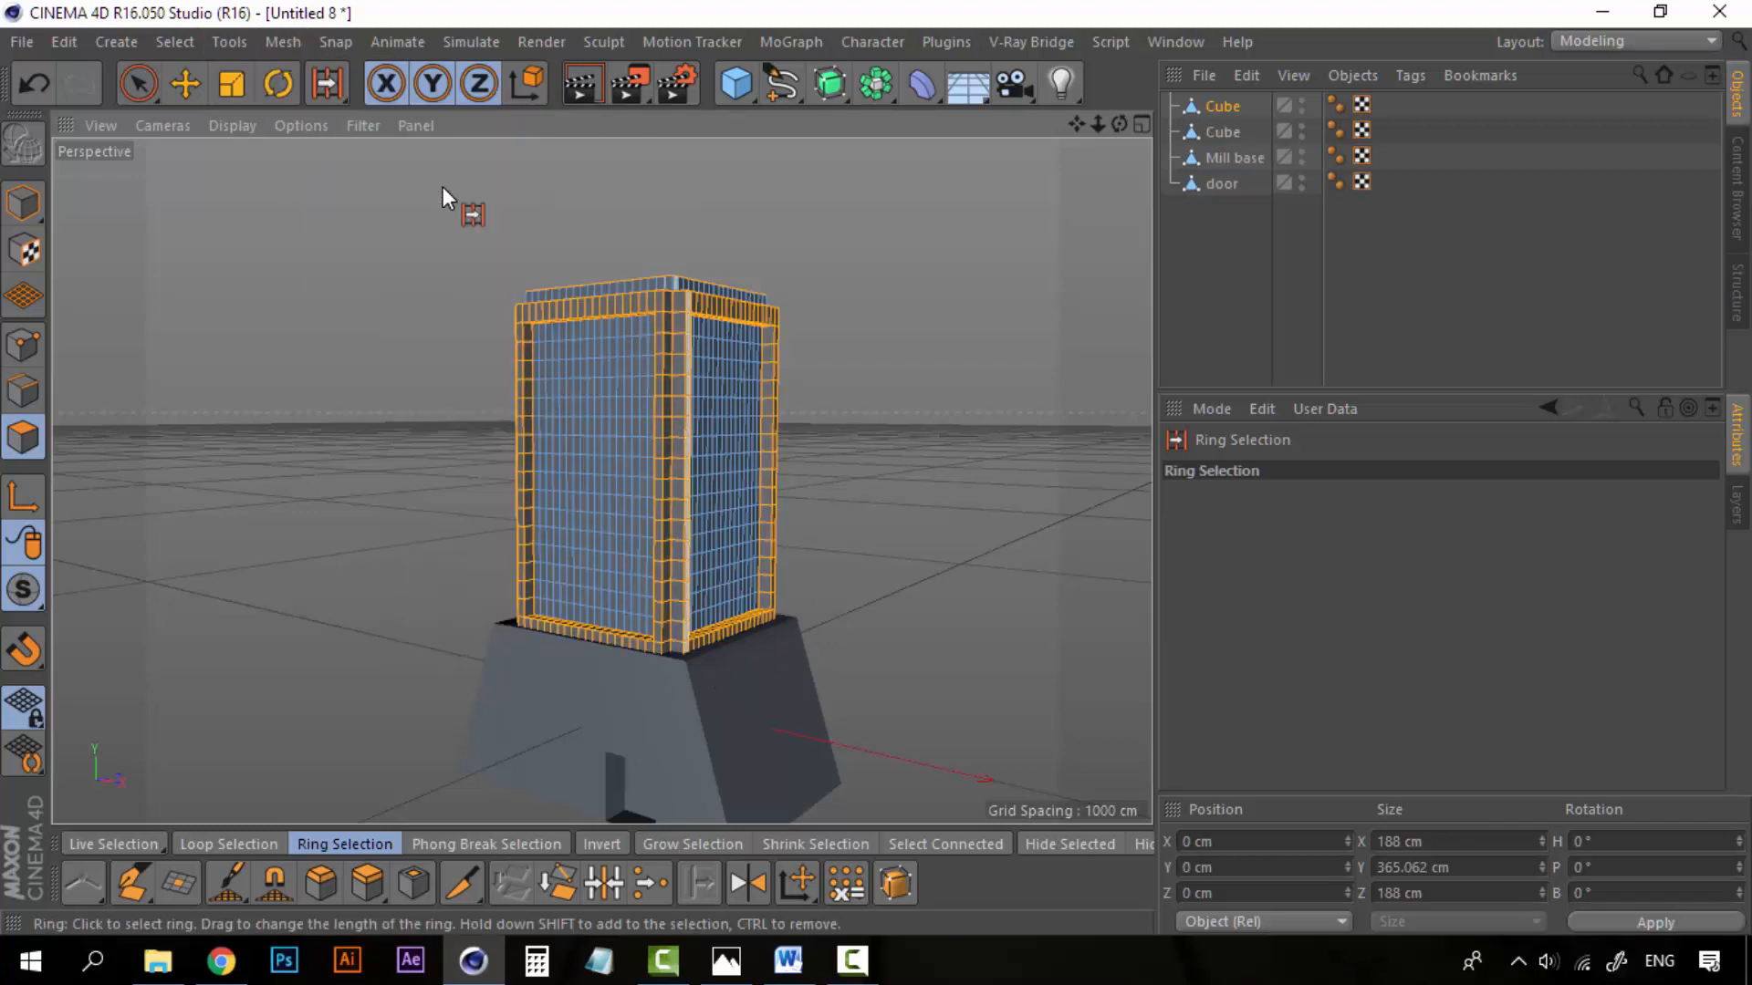
{"action": "left_click", "coordinate": [1226, 131]}
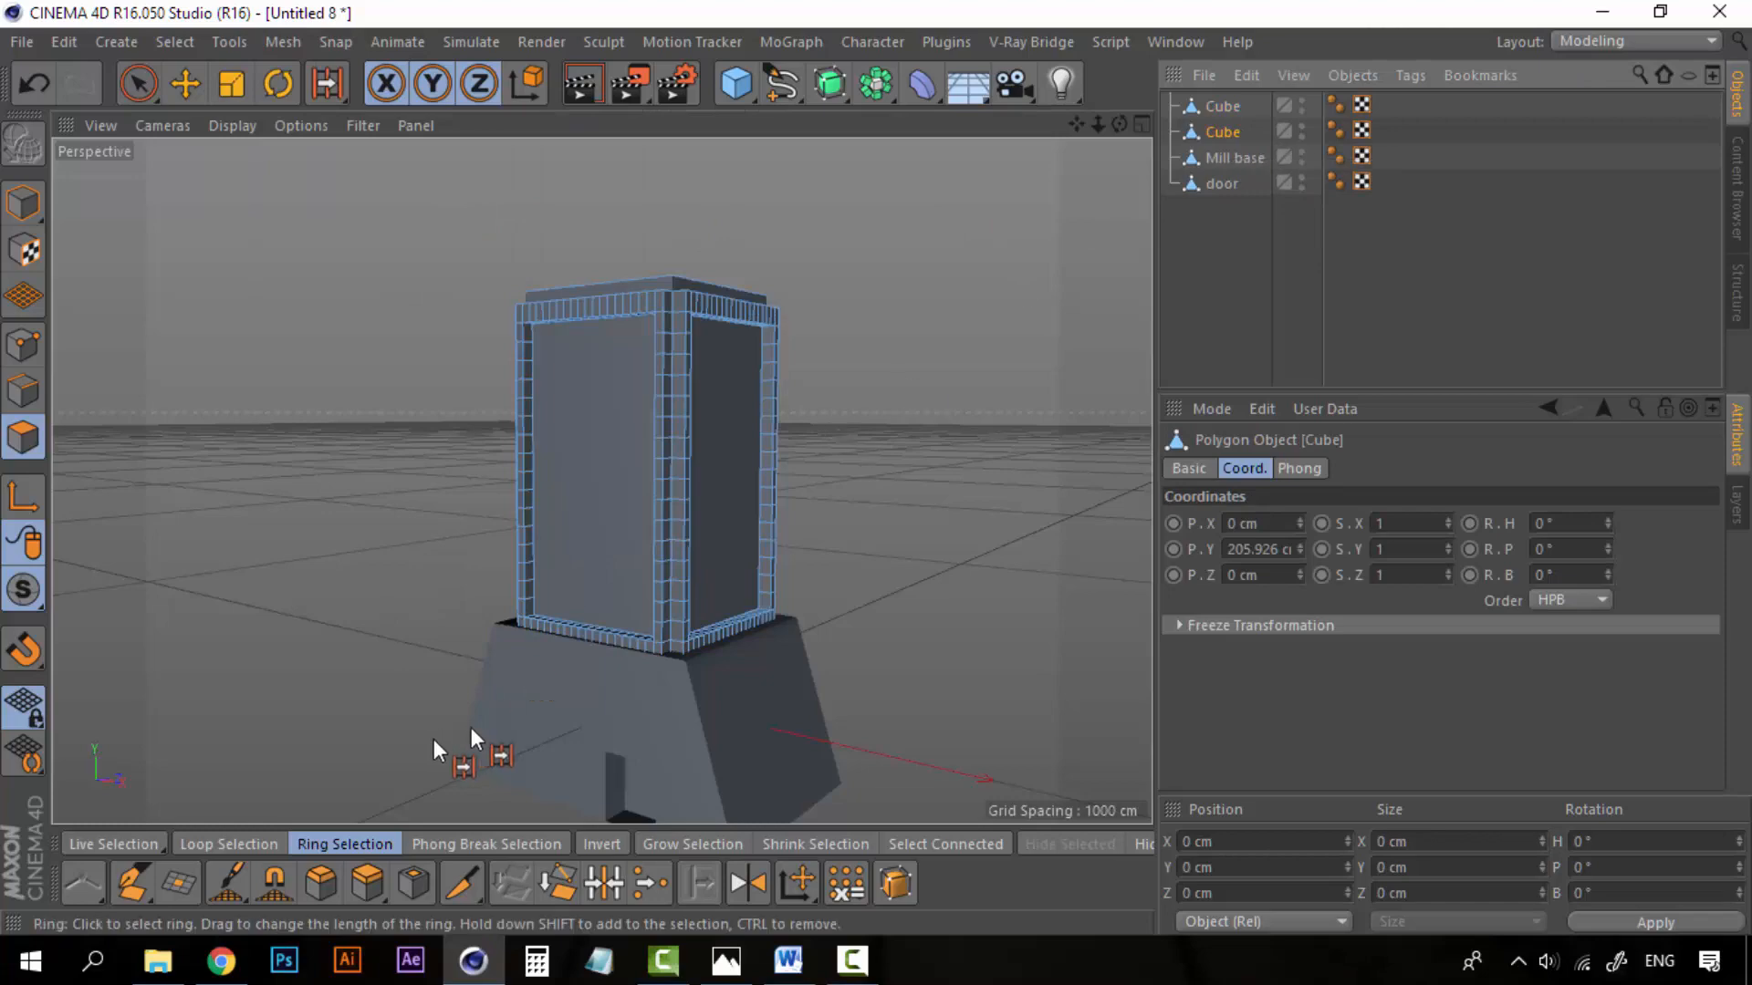
Step: Switch the workspace to the Standard layout
{"action": "left_click", "coordinate": [1603, 43]}
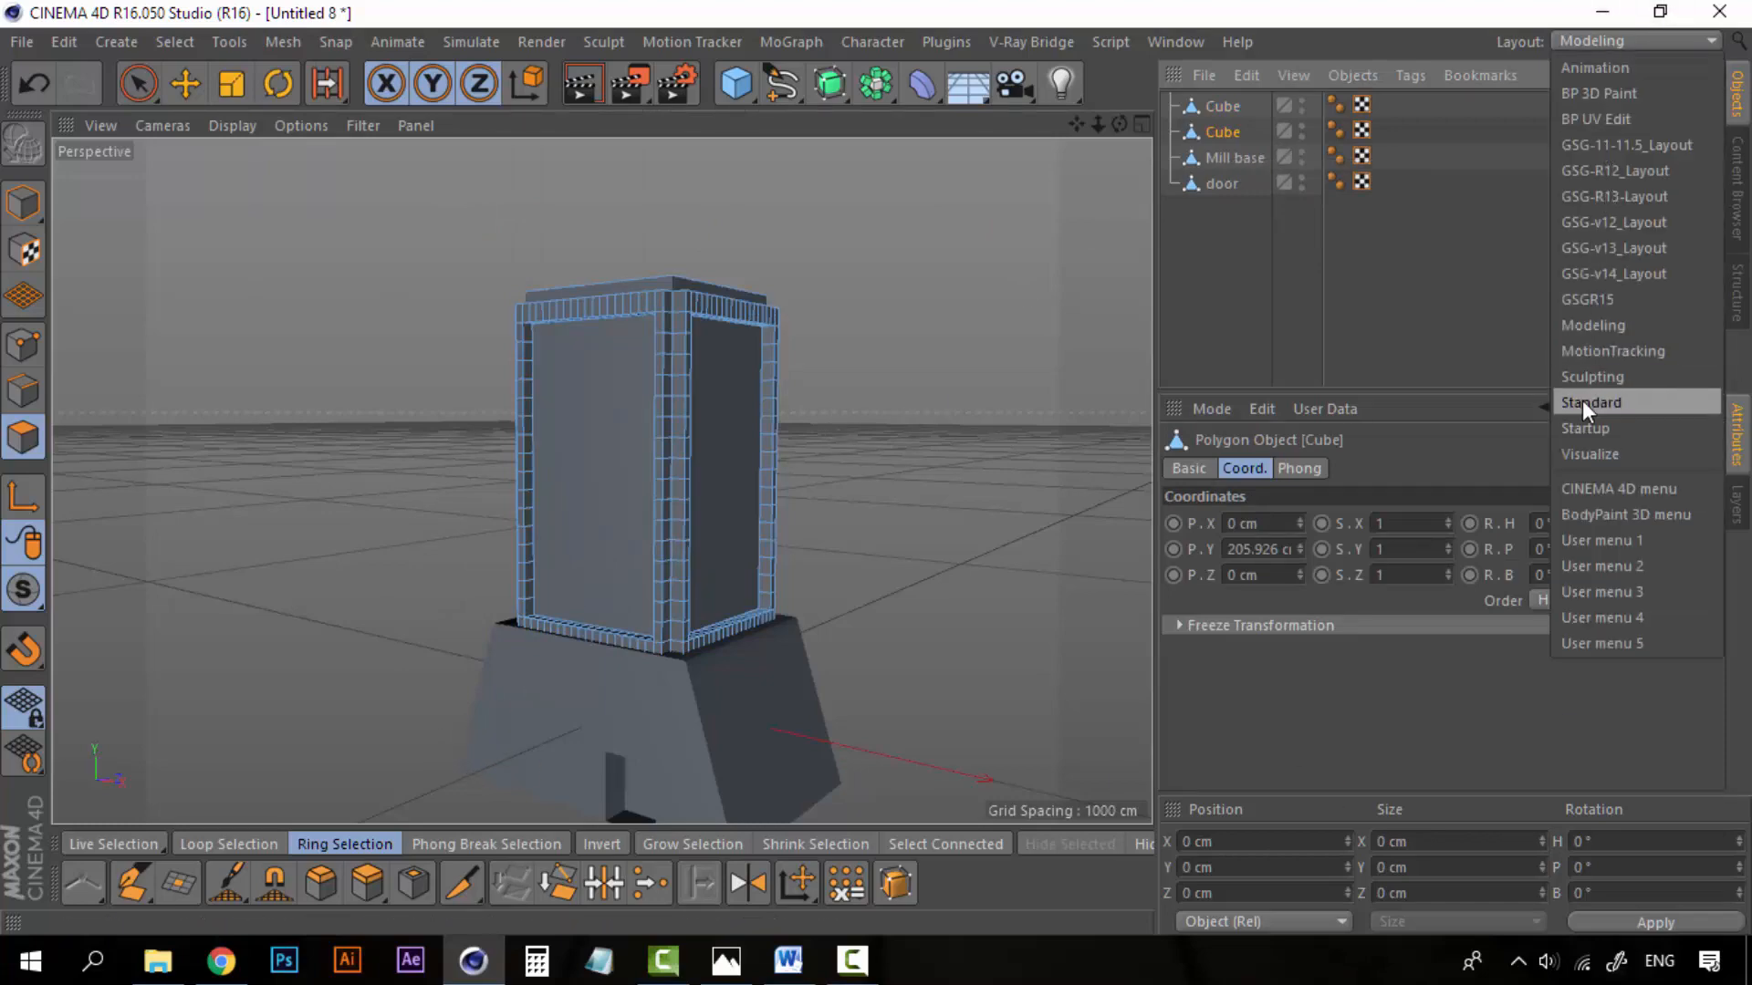
{"action": "left_click", "coordinate": [1582, 400]}
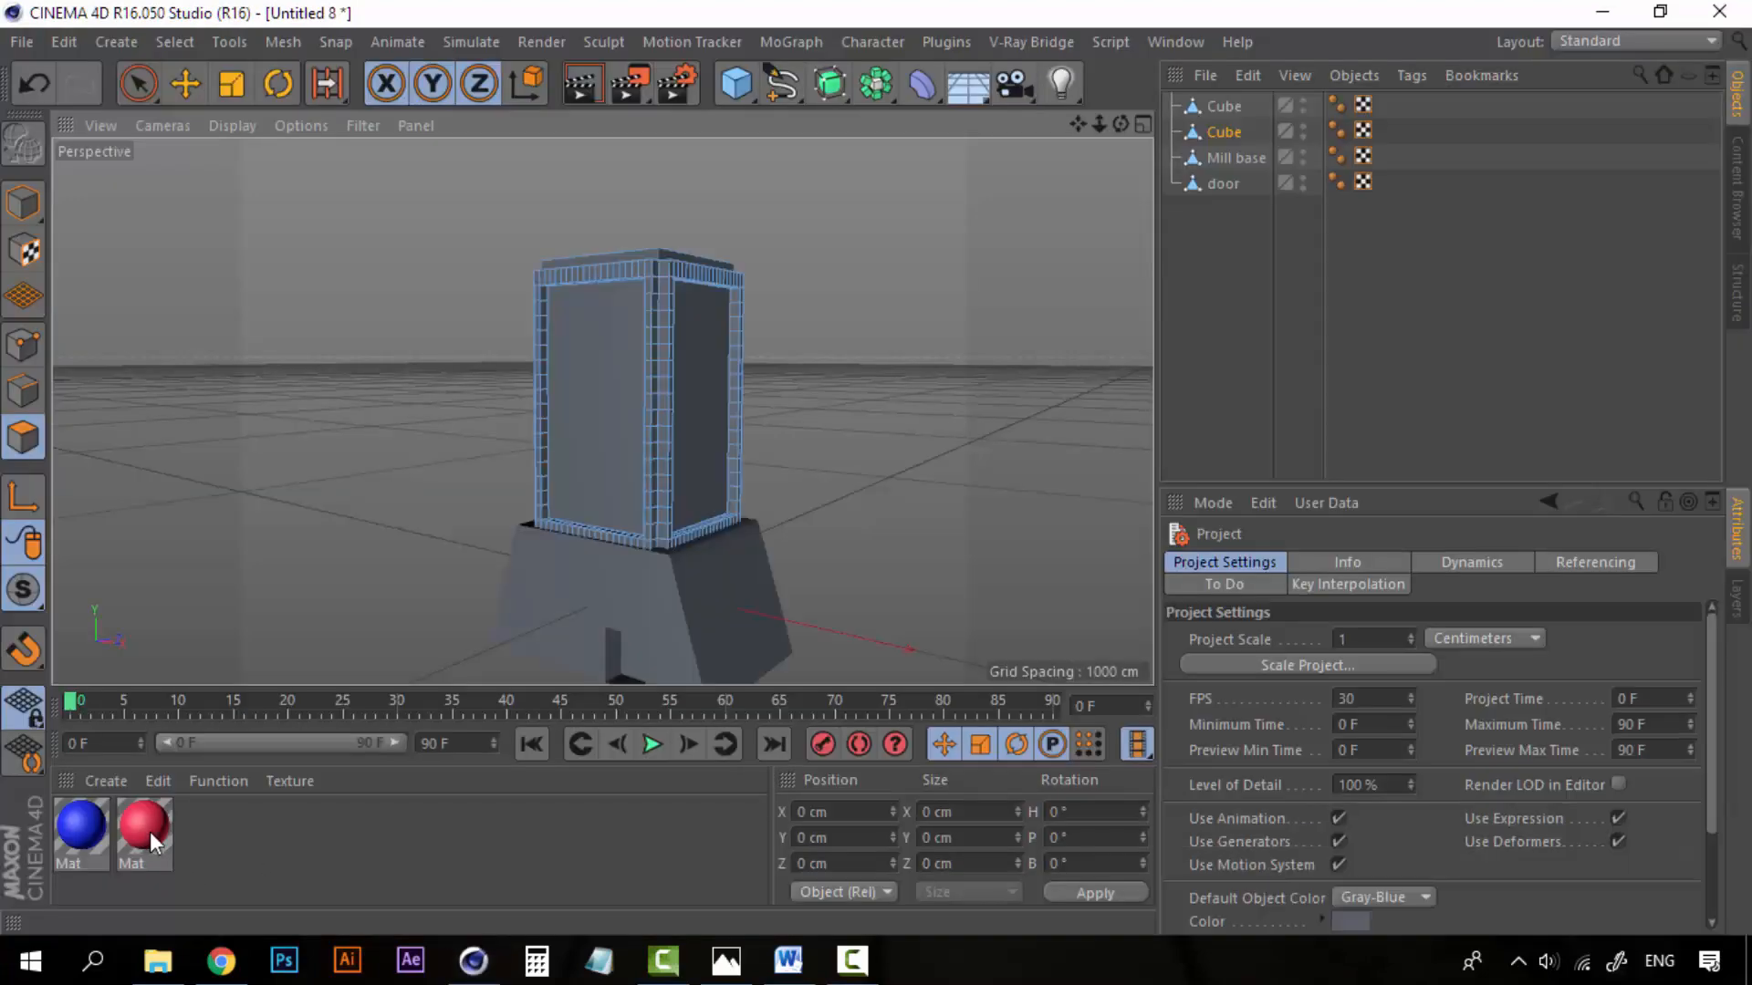
Step: Try the red material on the split-off frame object and remove its texture tag again
{"action": "left_click_drag", "start_coordinate": [468, 719], "coordinate": [1229, 134]}
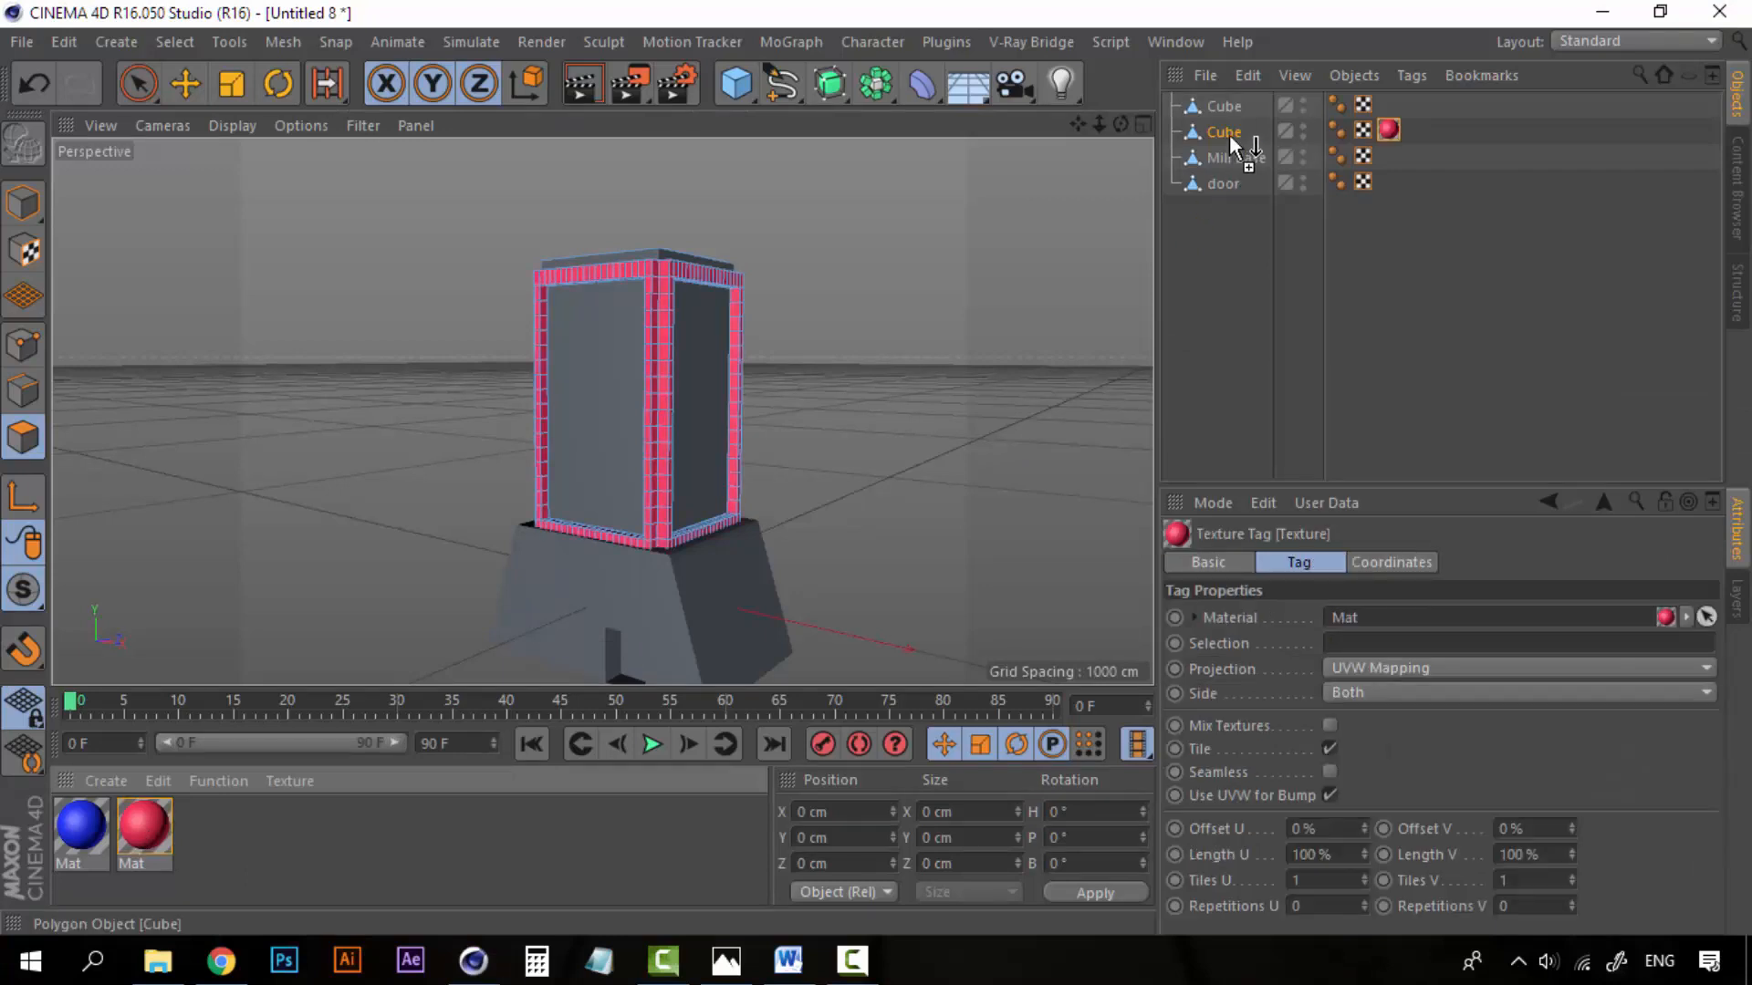
{"action": "left_click", "coordinate": [1221, 289]}
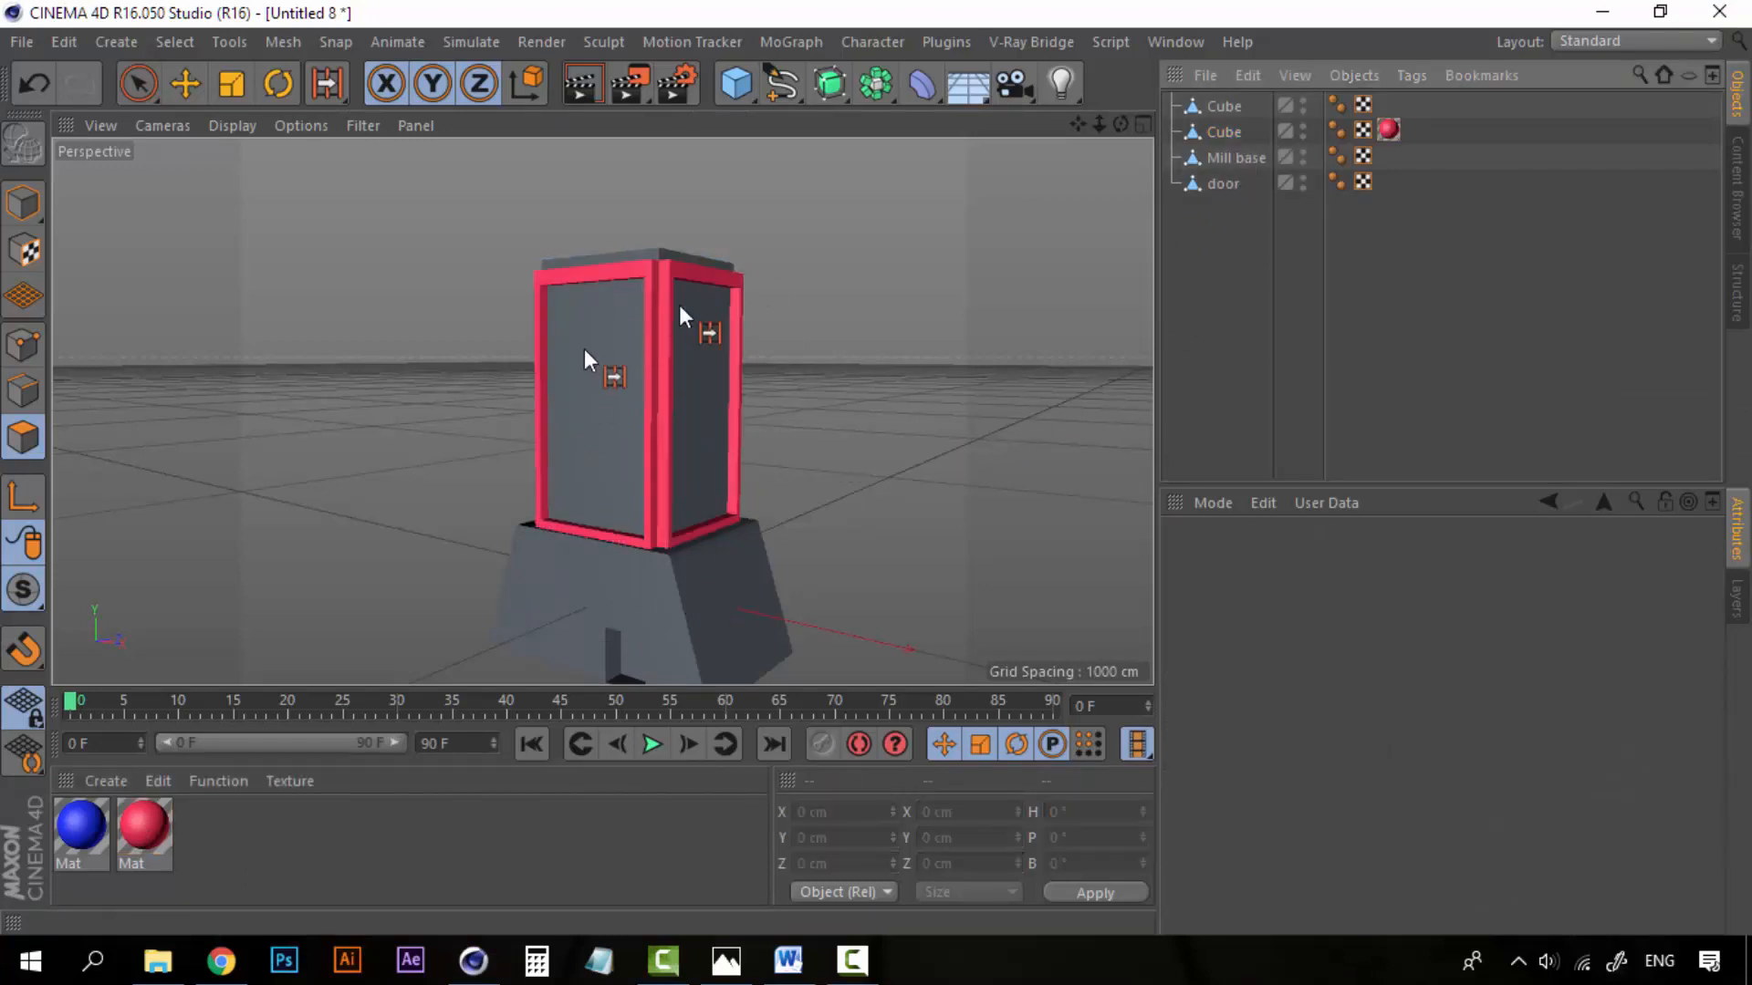
{"action": "left_click", "coordinate": [1382, 130]}
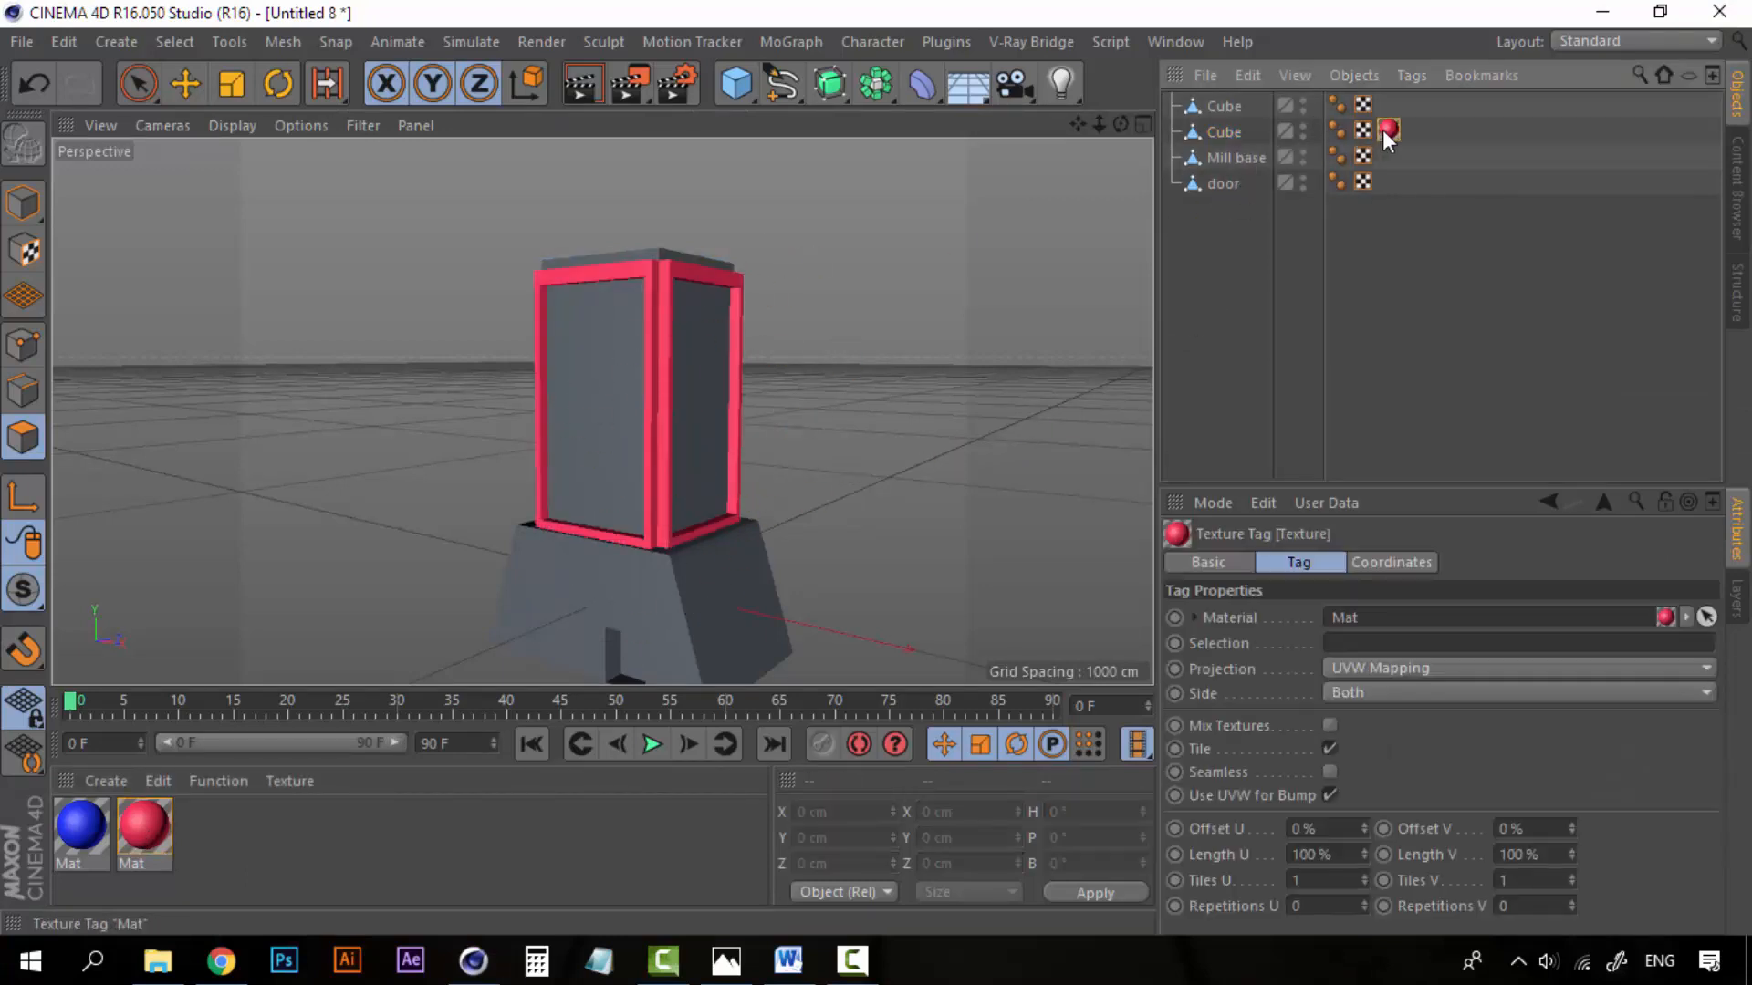
{"action": "key", "text": "Delete"}
Step: Rename the split-off frame object to Frame
{"action": "left_click", "coordinate": [1229, 132]}
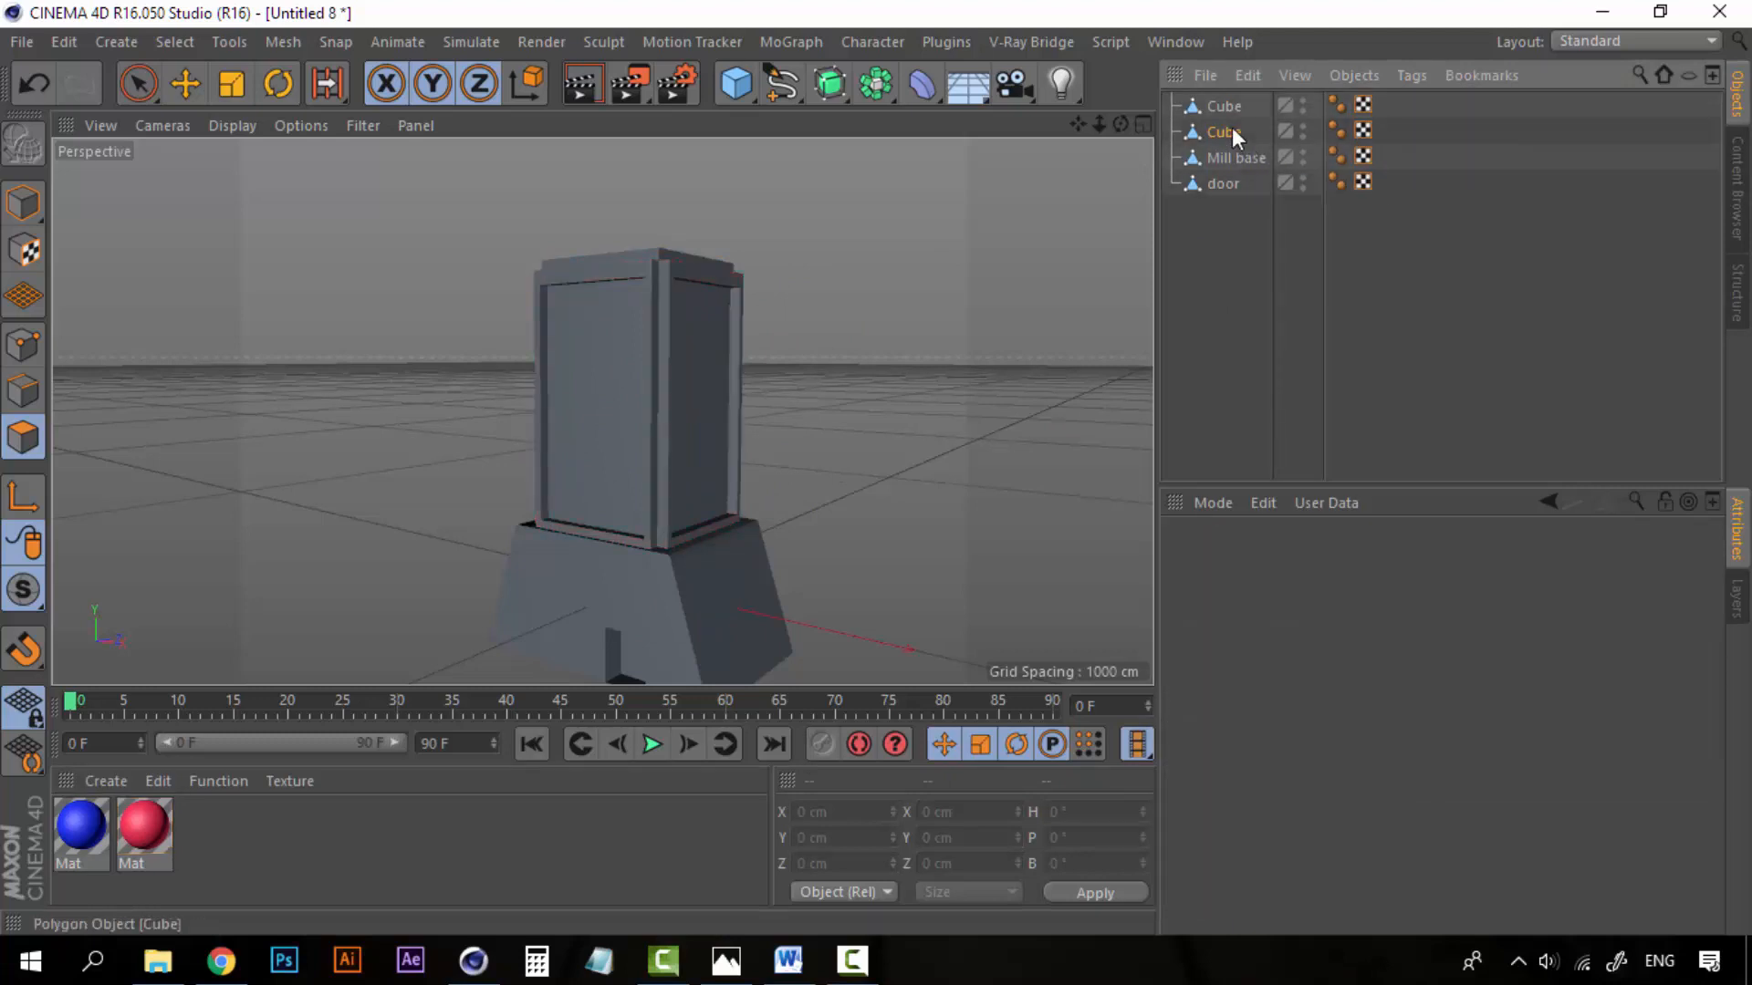
{"action": "double_click", "coordinate": [1229, 133]}
{"action": "type", "text": "Frame"}
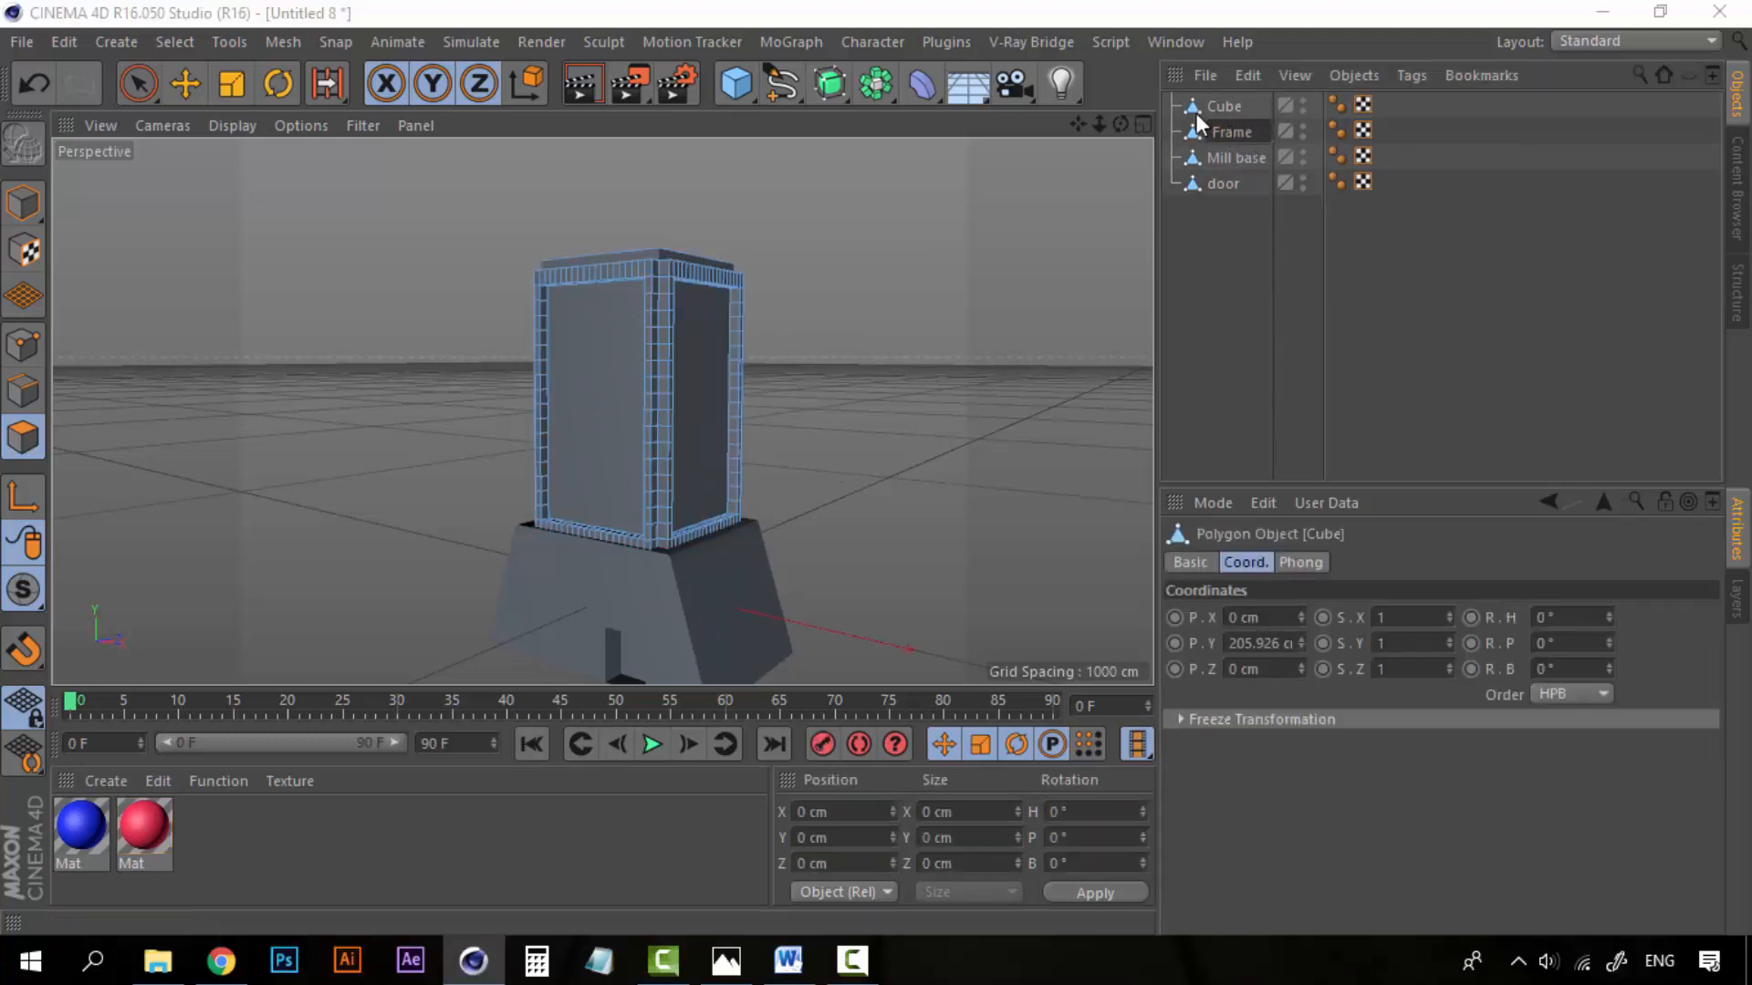
{"action": "key", "text": "Return"}
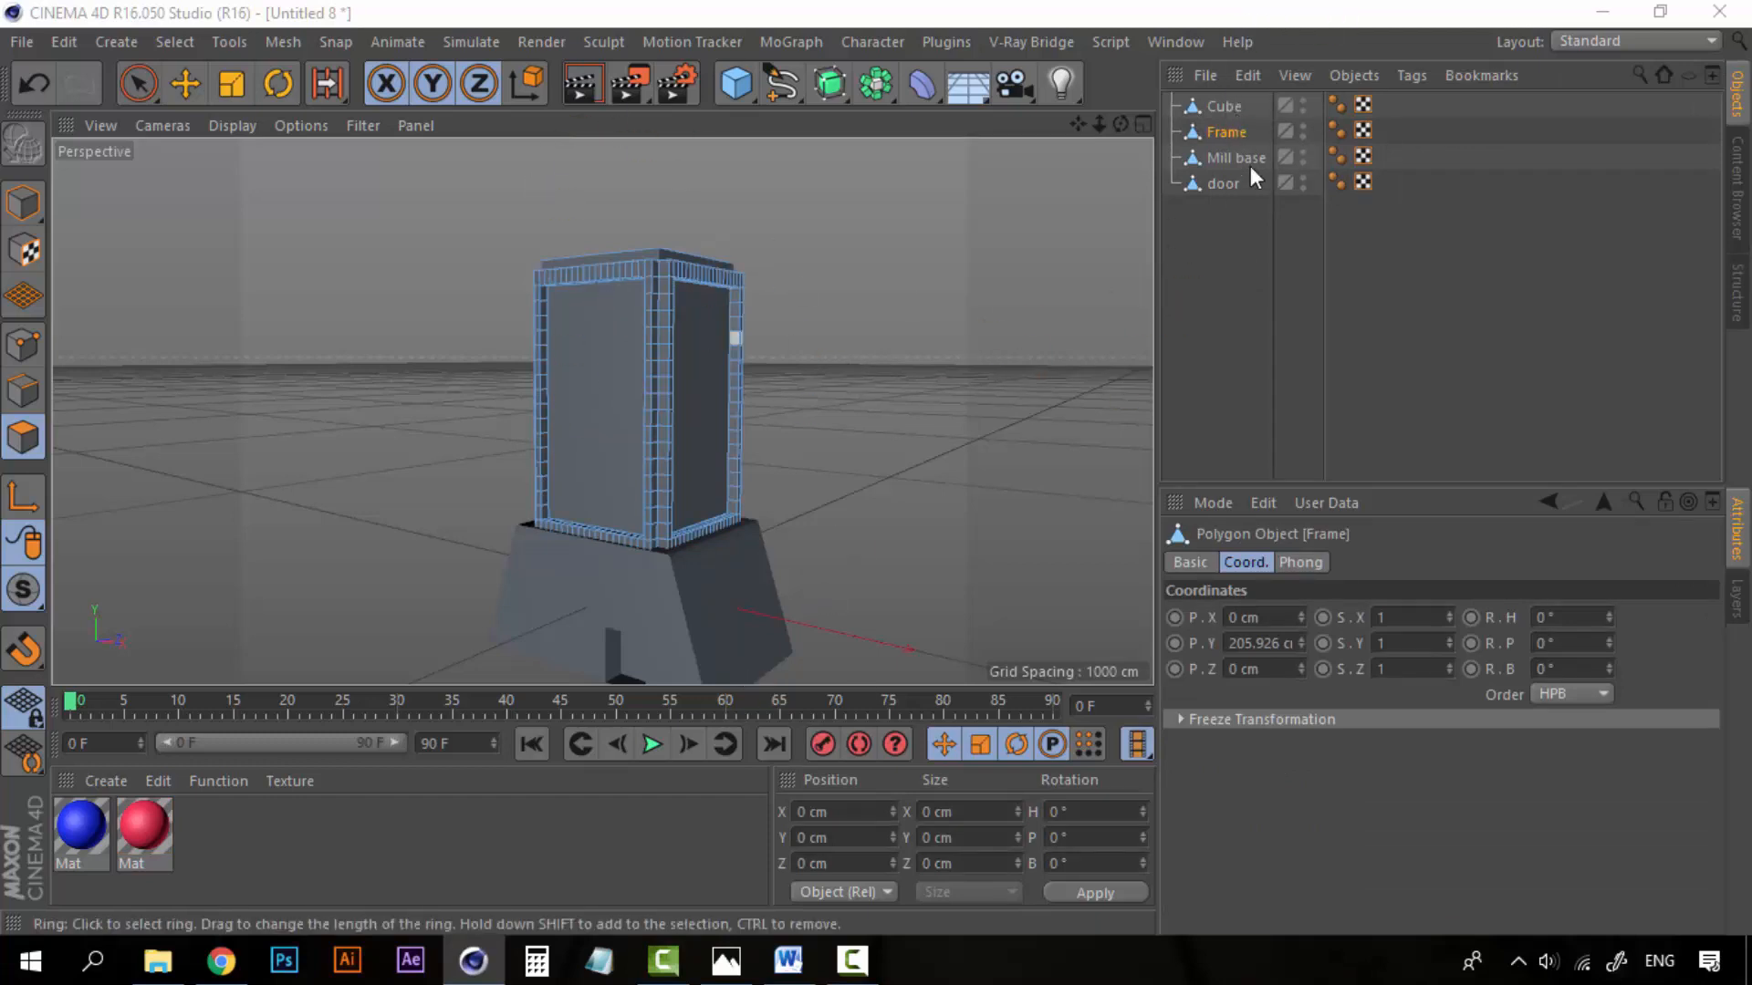
Step: Rename the remaining cube object to Tower and clear the selection
{"action": "left_click", "coordinate": [1232, 105]}
{"action": "double_click", "coordinate": [1231, 105]}
{"action": "left_click", "coordinate": [1235, 102]}
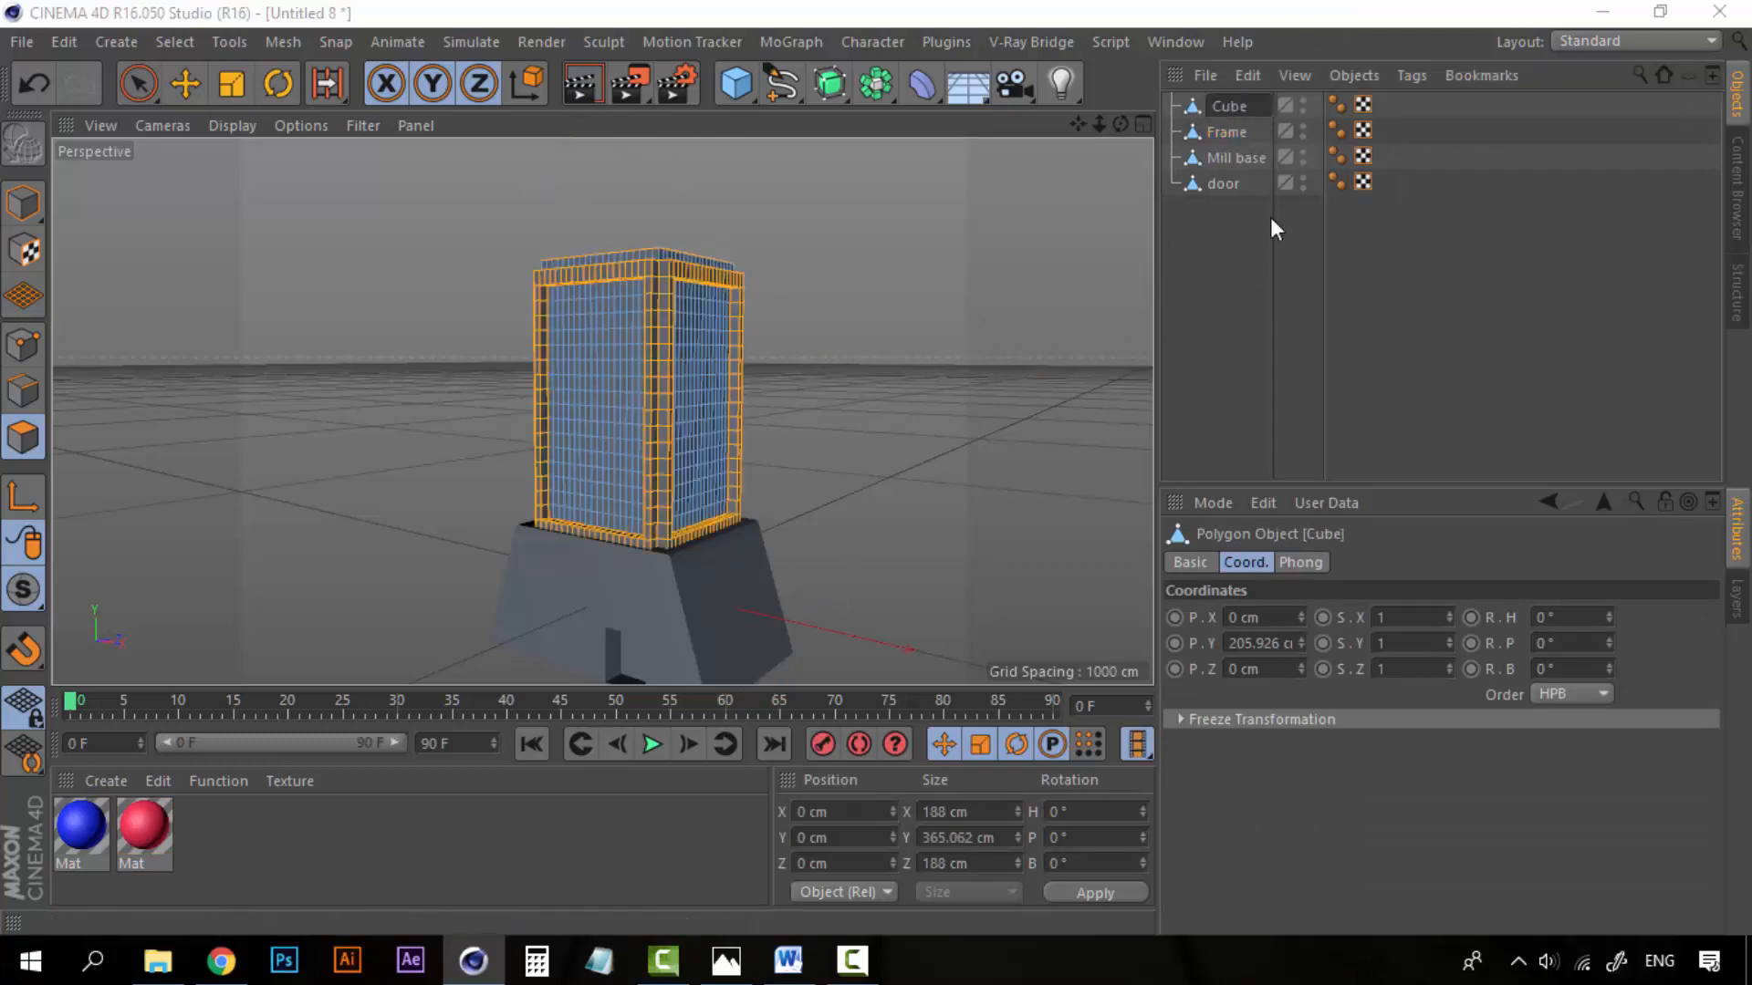
{"action": "left_click_drag", "start_coordinate": [1255, 106], "coordinate": [1169, 95]}
{"action": "type", "text": "Tower"}
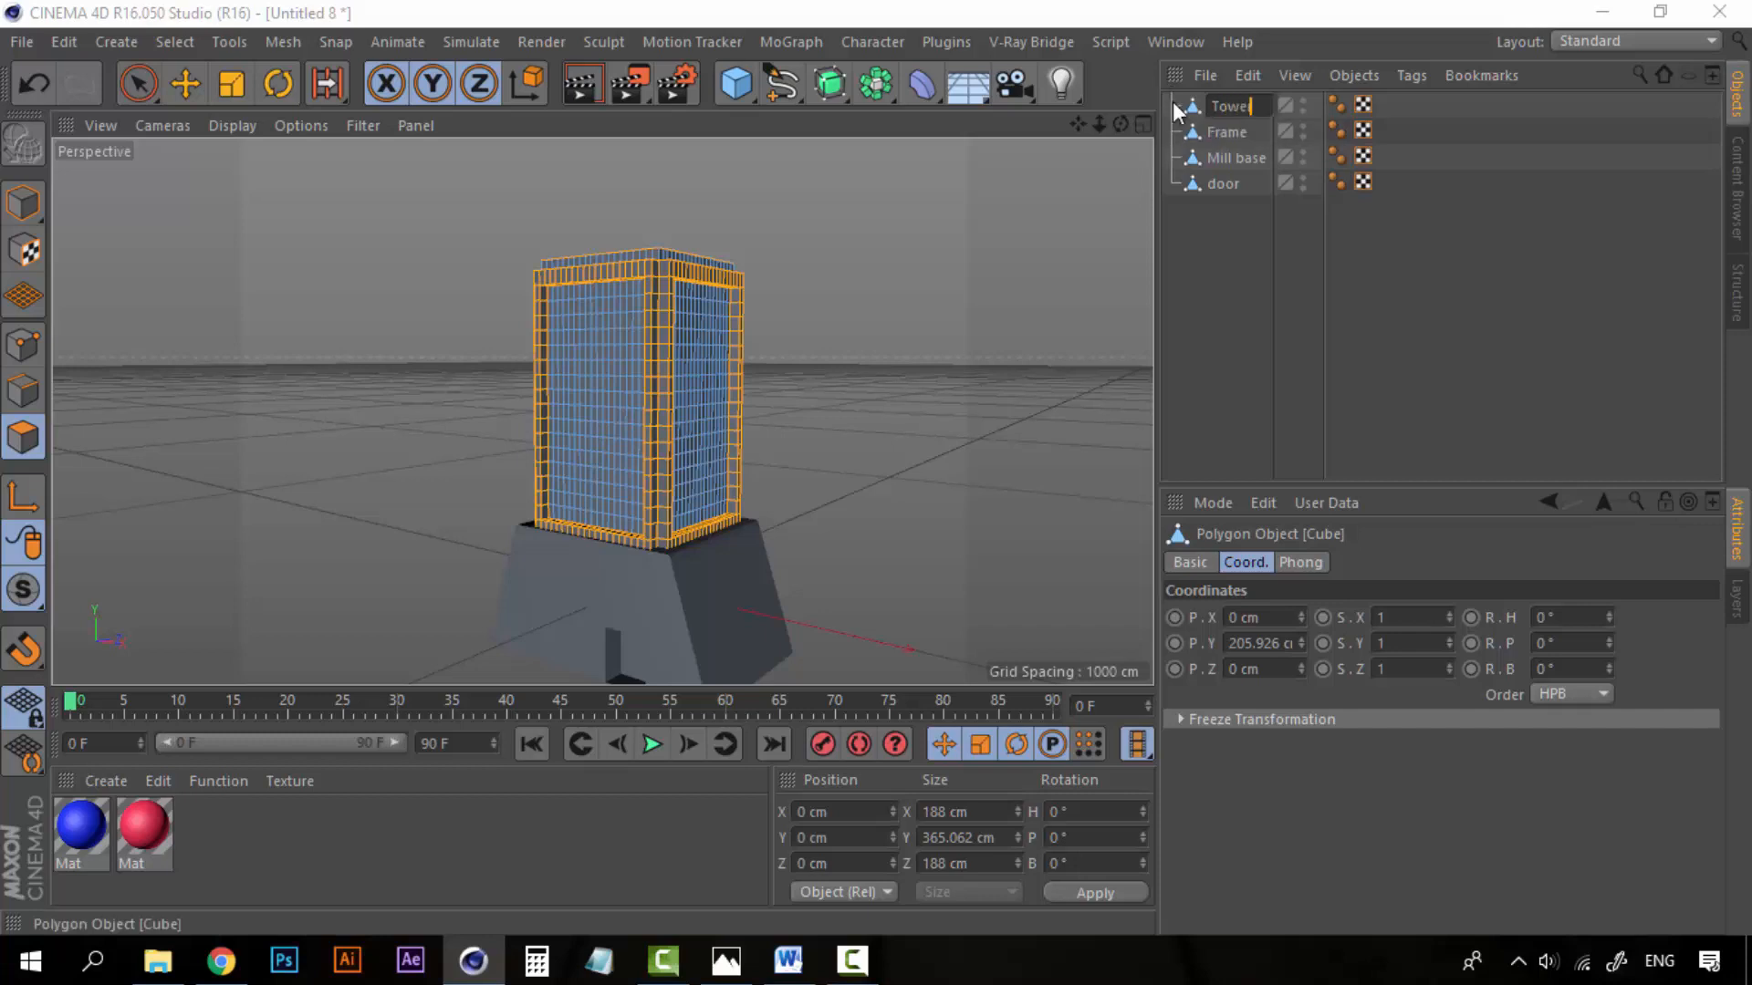
{"action": "left_click", "coordinate": [1198, 247]}
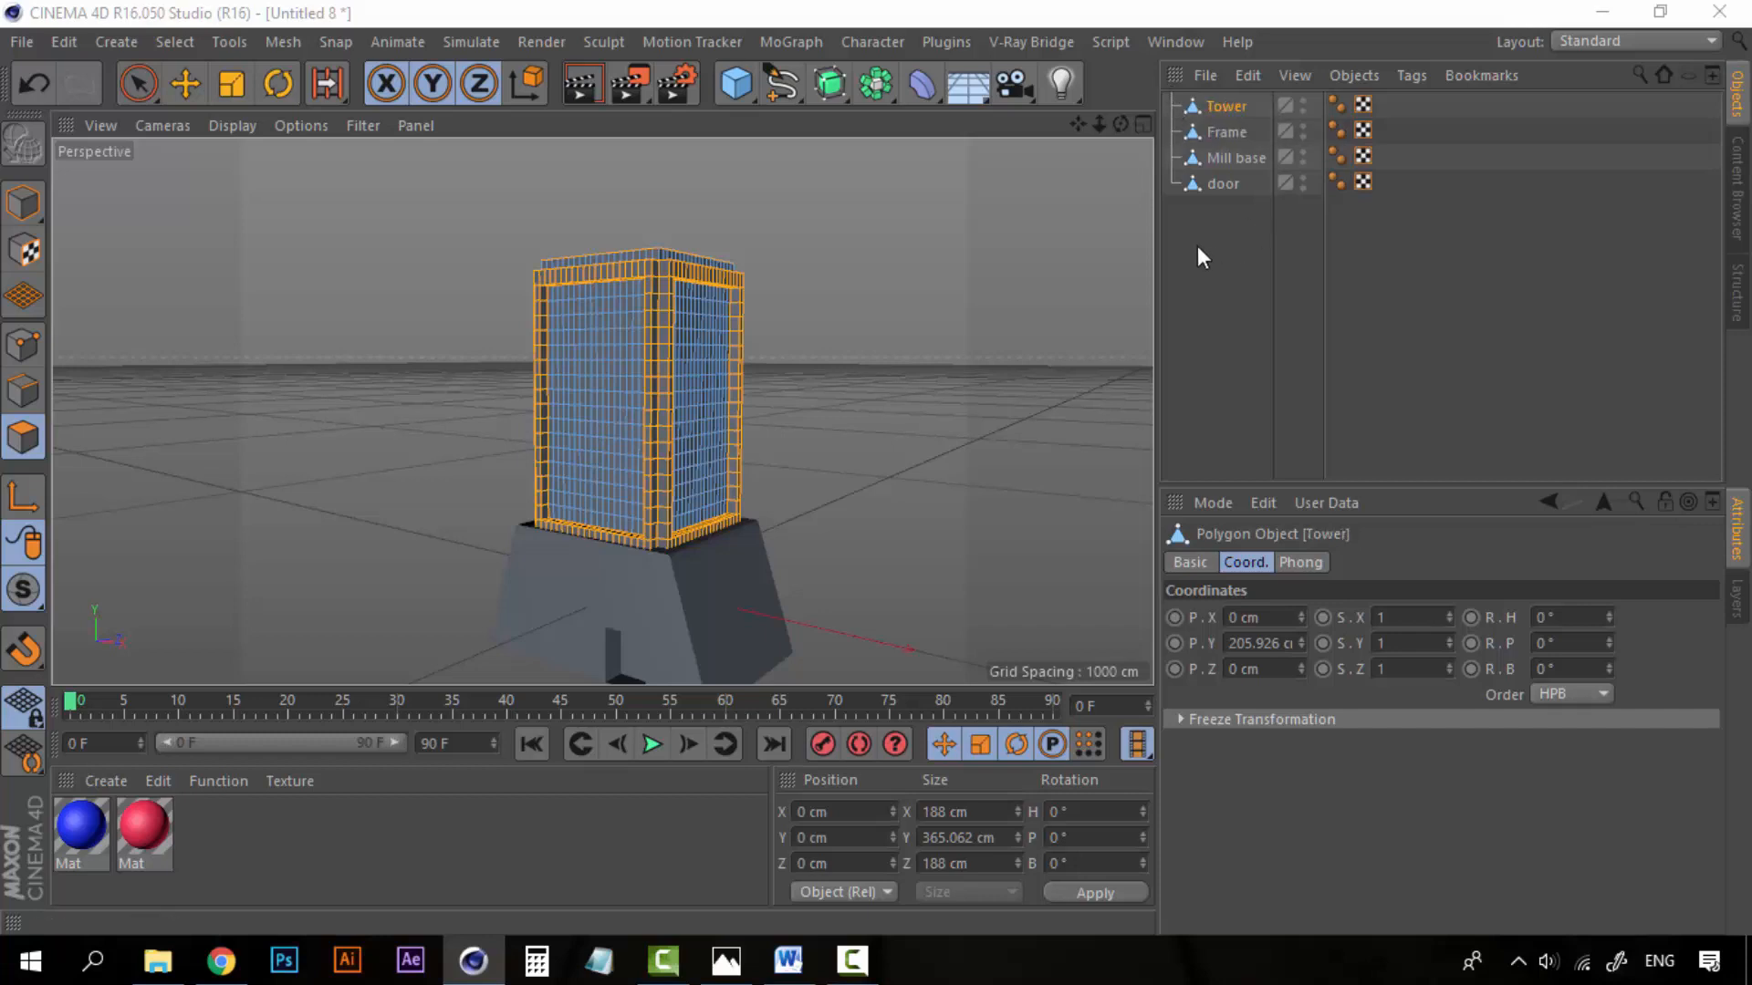
{"action": "left_click", "coordinate": [1210, 216]}
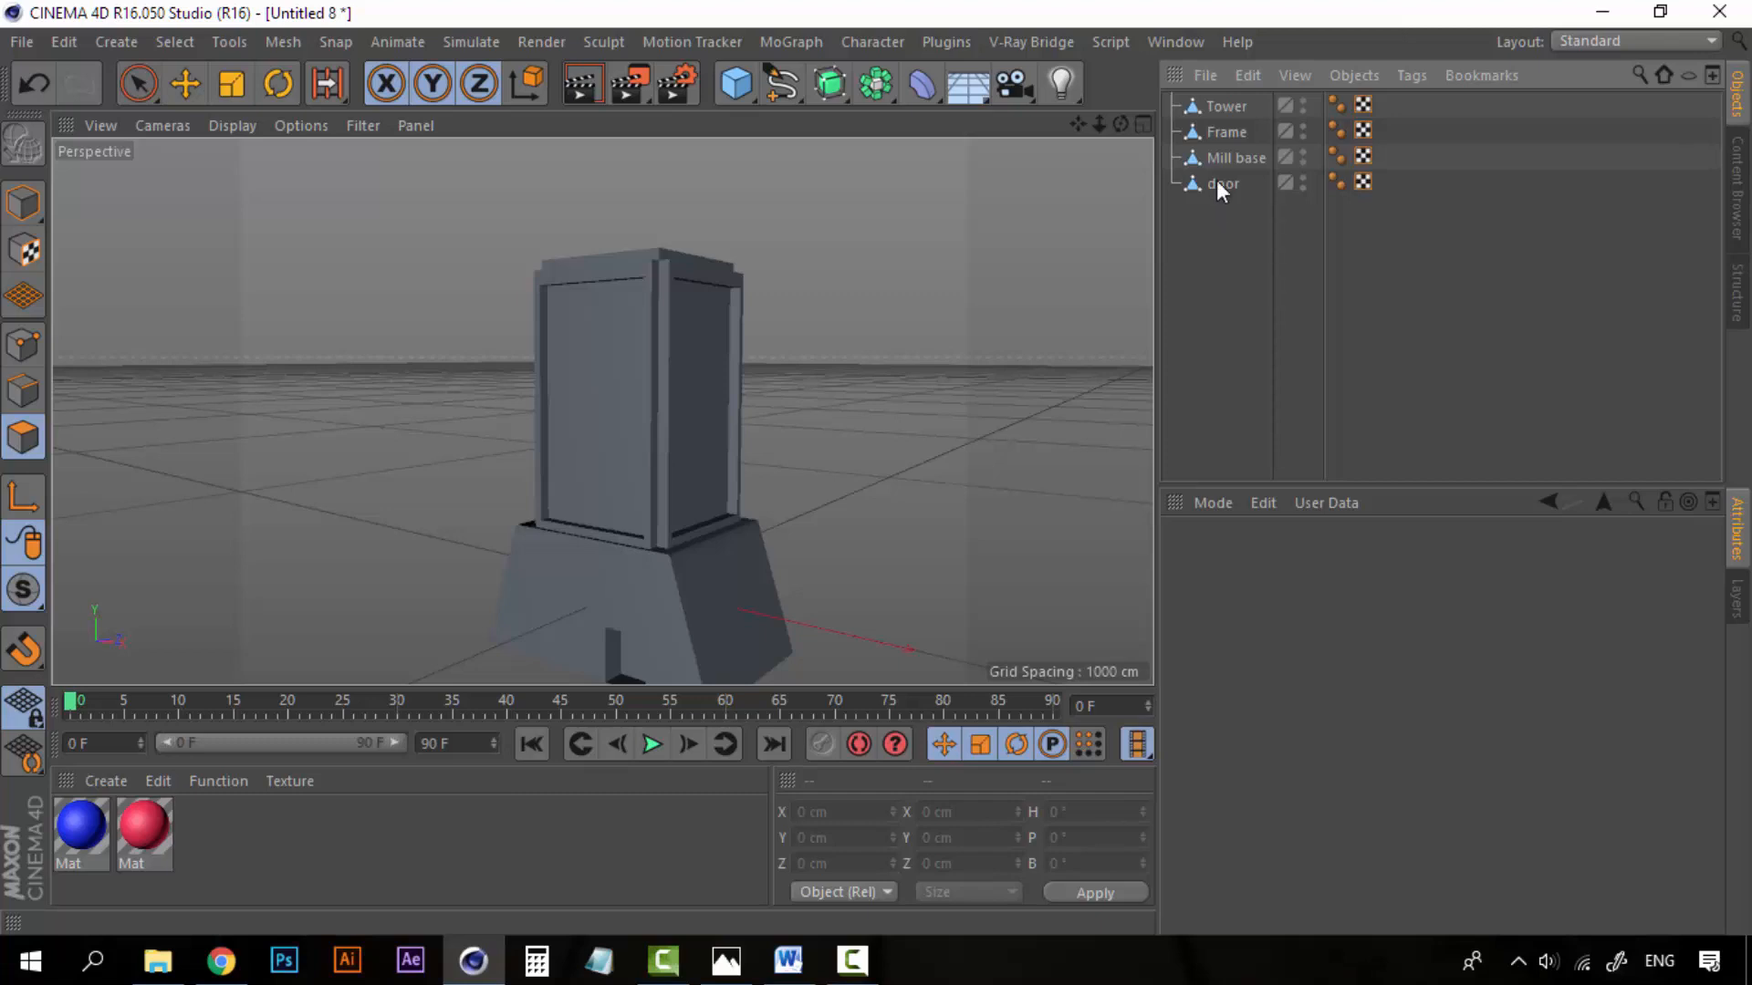
Step: Add a new cube and raise it along Y to about 468 cm, on top of the tower
{"action": "scroll", "coordinate": [549, 210], "scroll_direction": "up", "scroll_amount": 3}
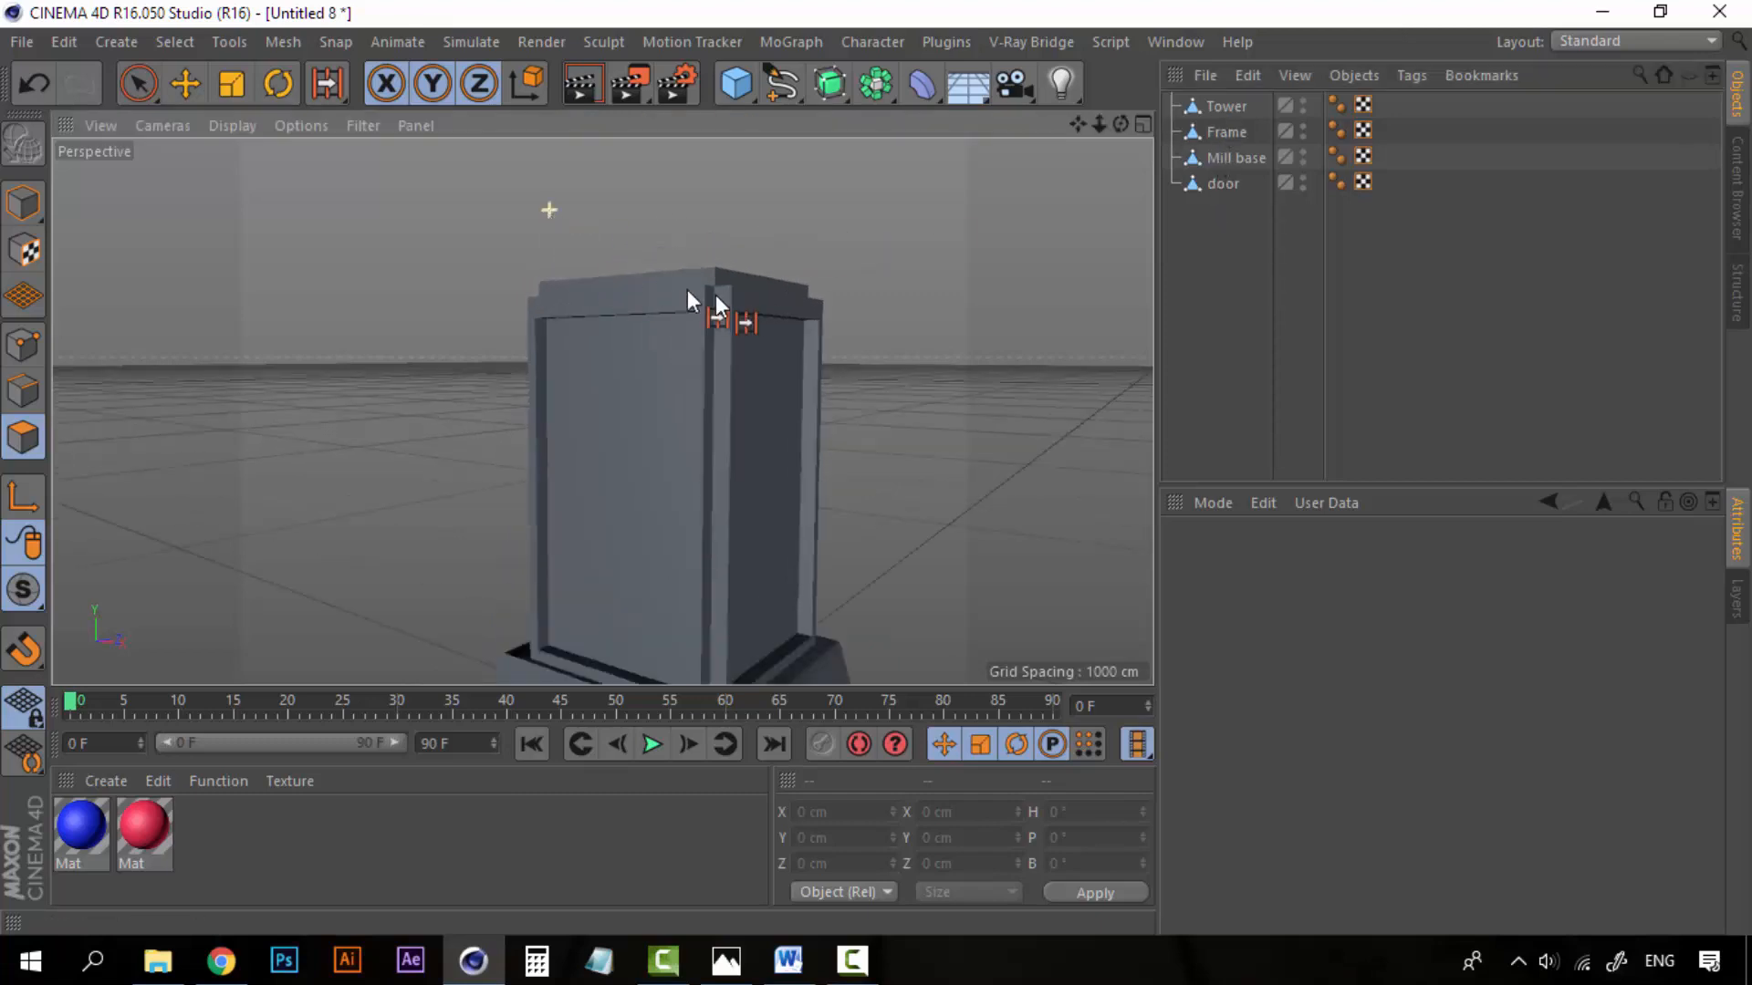
{"action": "left_click_drag", "start_coordinate": [716, 306], "coordinate": [769, 509], "text": "alt"}
{"action": "left_click", "coordinate": [735, 83]}
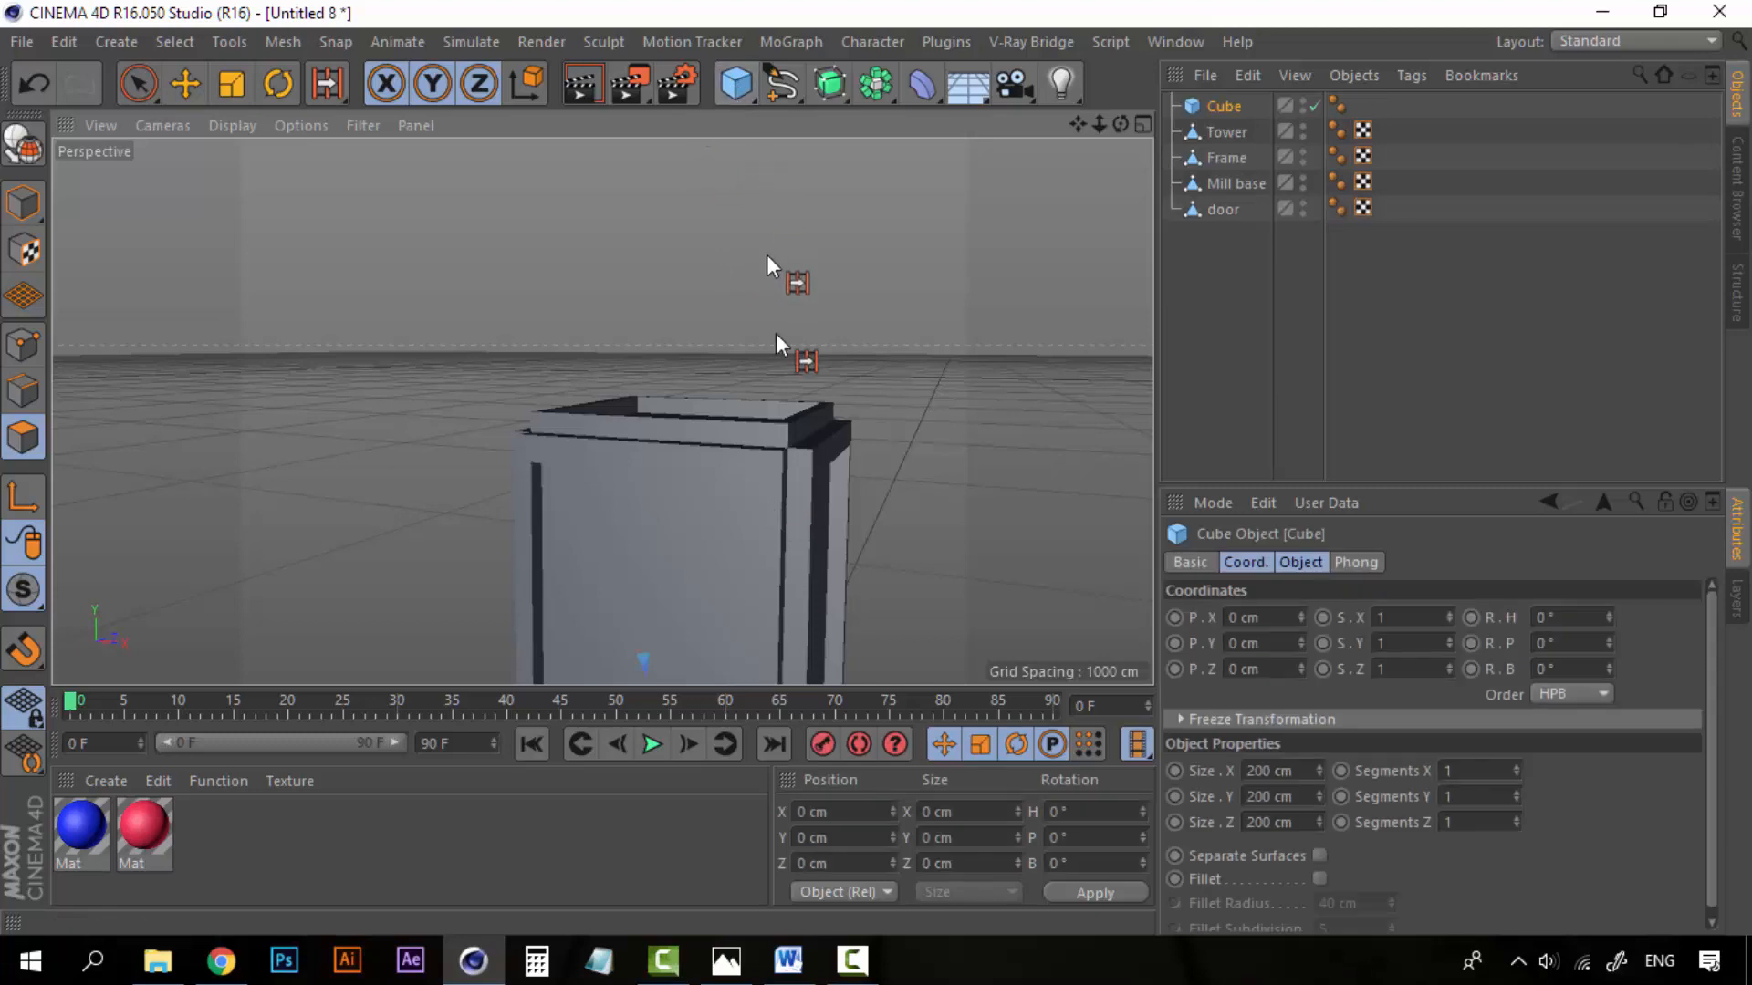
{"action": "left_click_drag", "start_coordinate": [776, 332], "coordinate": [769, 442], "text": "alt"}
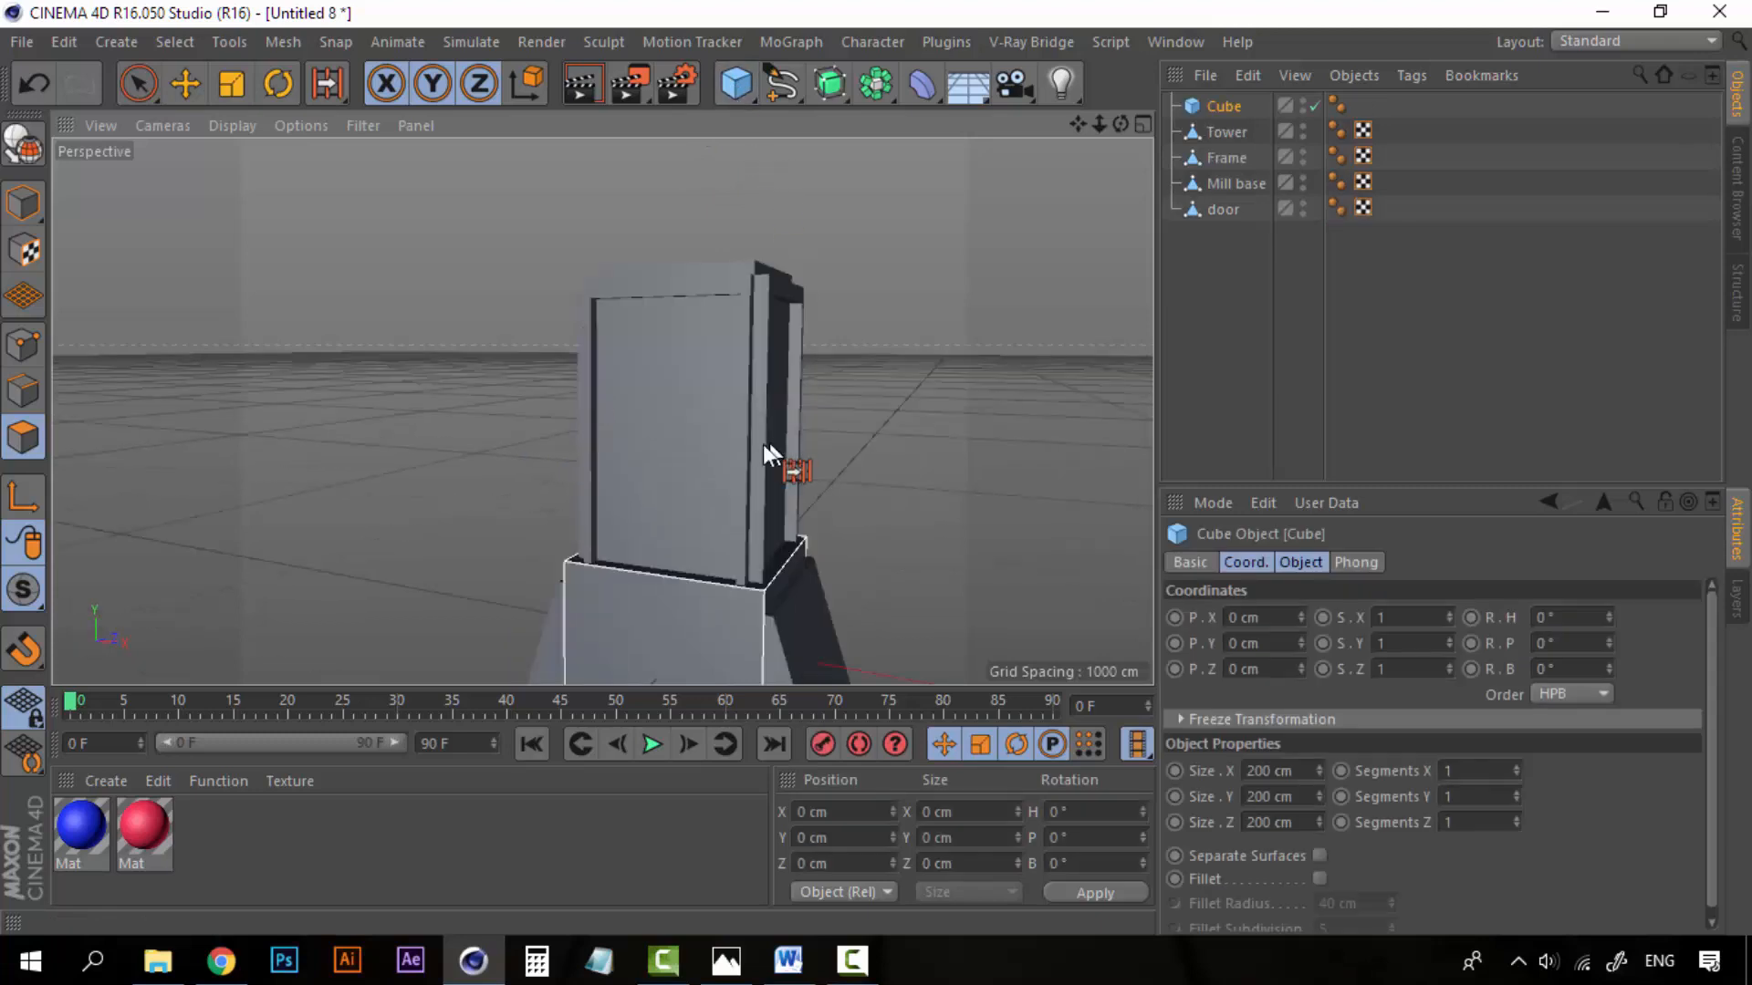
{"action": "key", "text": "e"}
{"action": "left_click_drag", "start_coordinate": [693, 497], "coordinate": [686, 118]}
{"action": "middle_click_drag", "start_coordinate": [673, 392], "coordinate": [709, 634], "text": "alt"}
{"action": "left_click_drag", "start_coordinate": [727, 314], "coordinate": [725, 264]}
{"action": "left_click_drag", "start_coordinate": [719, 424], "coordinate": [799, 523], "text": "alt"}
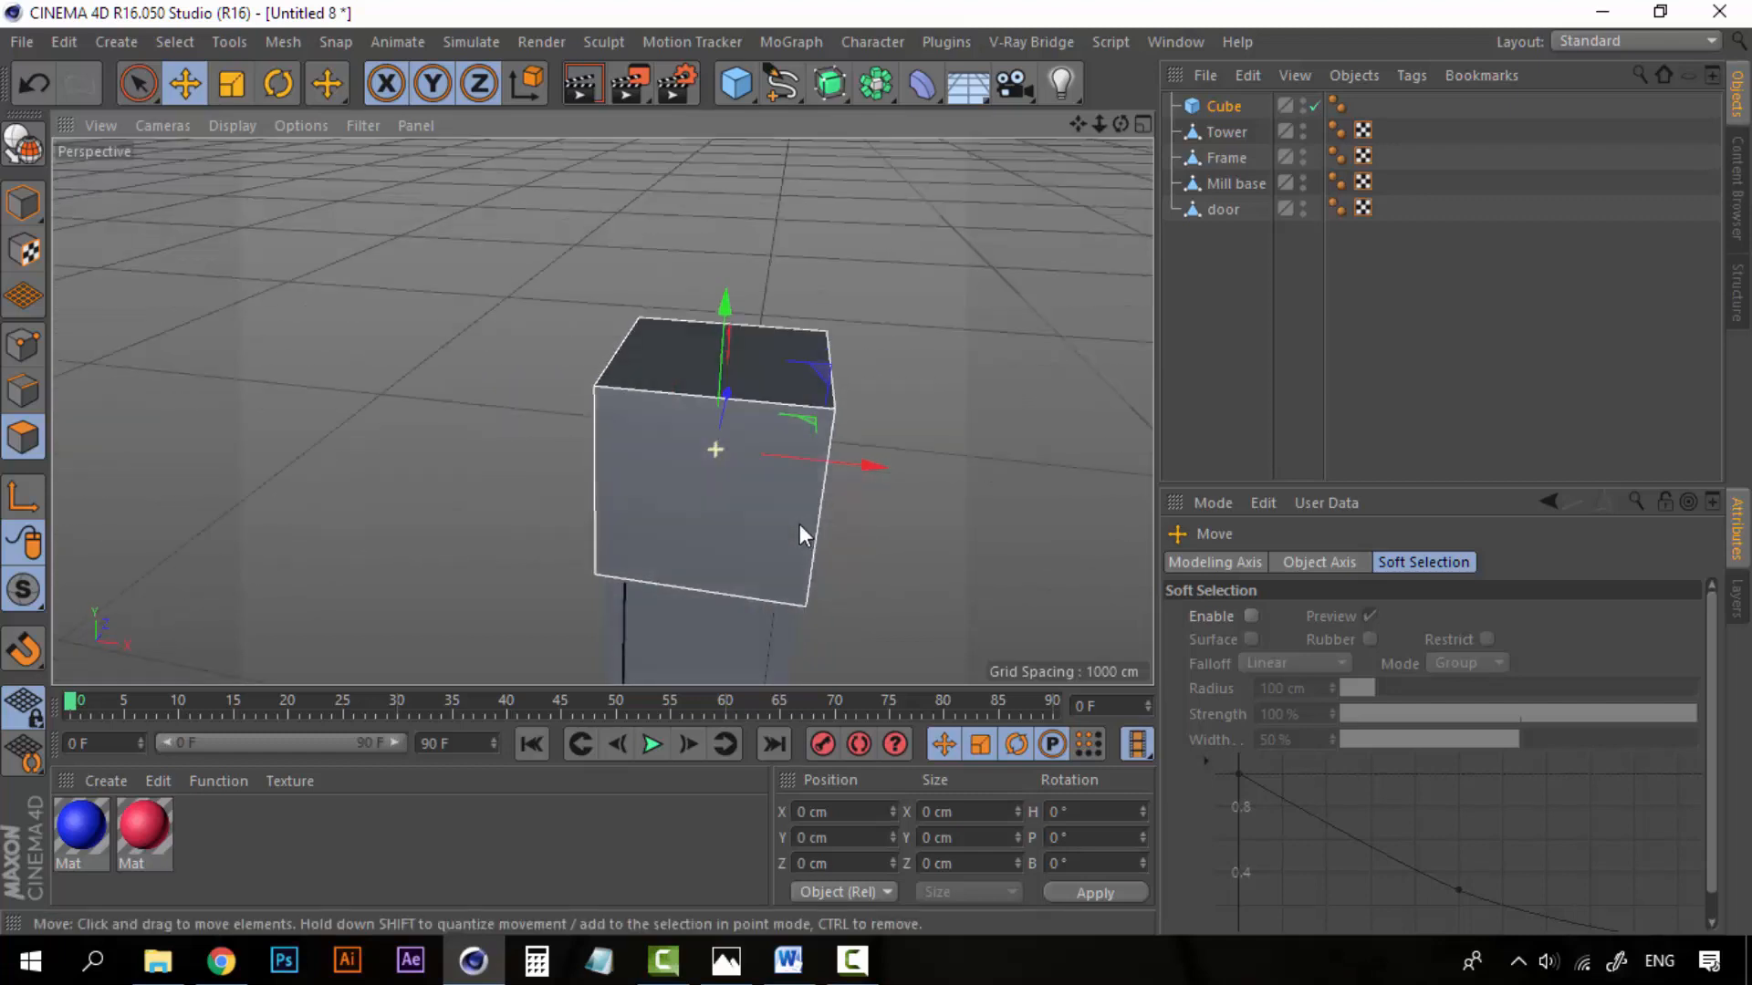
Step: Make the new cube editable and scale its top polygon along X to about 47 cm wide
{"action": "left_click", "coordinate": [1225, 102]}
{"action": "key", "text": "c"}
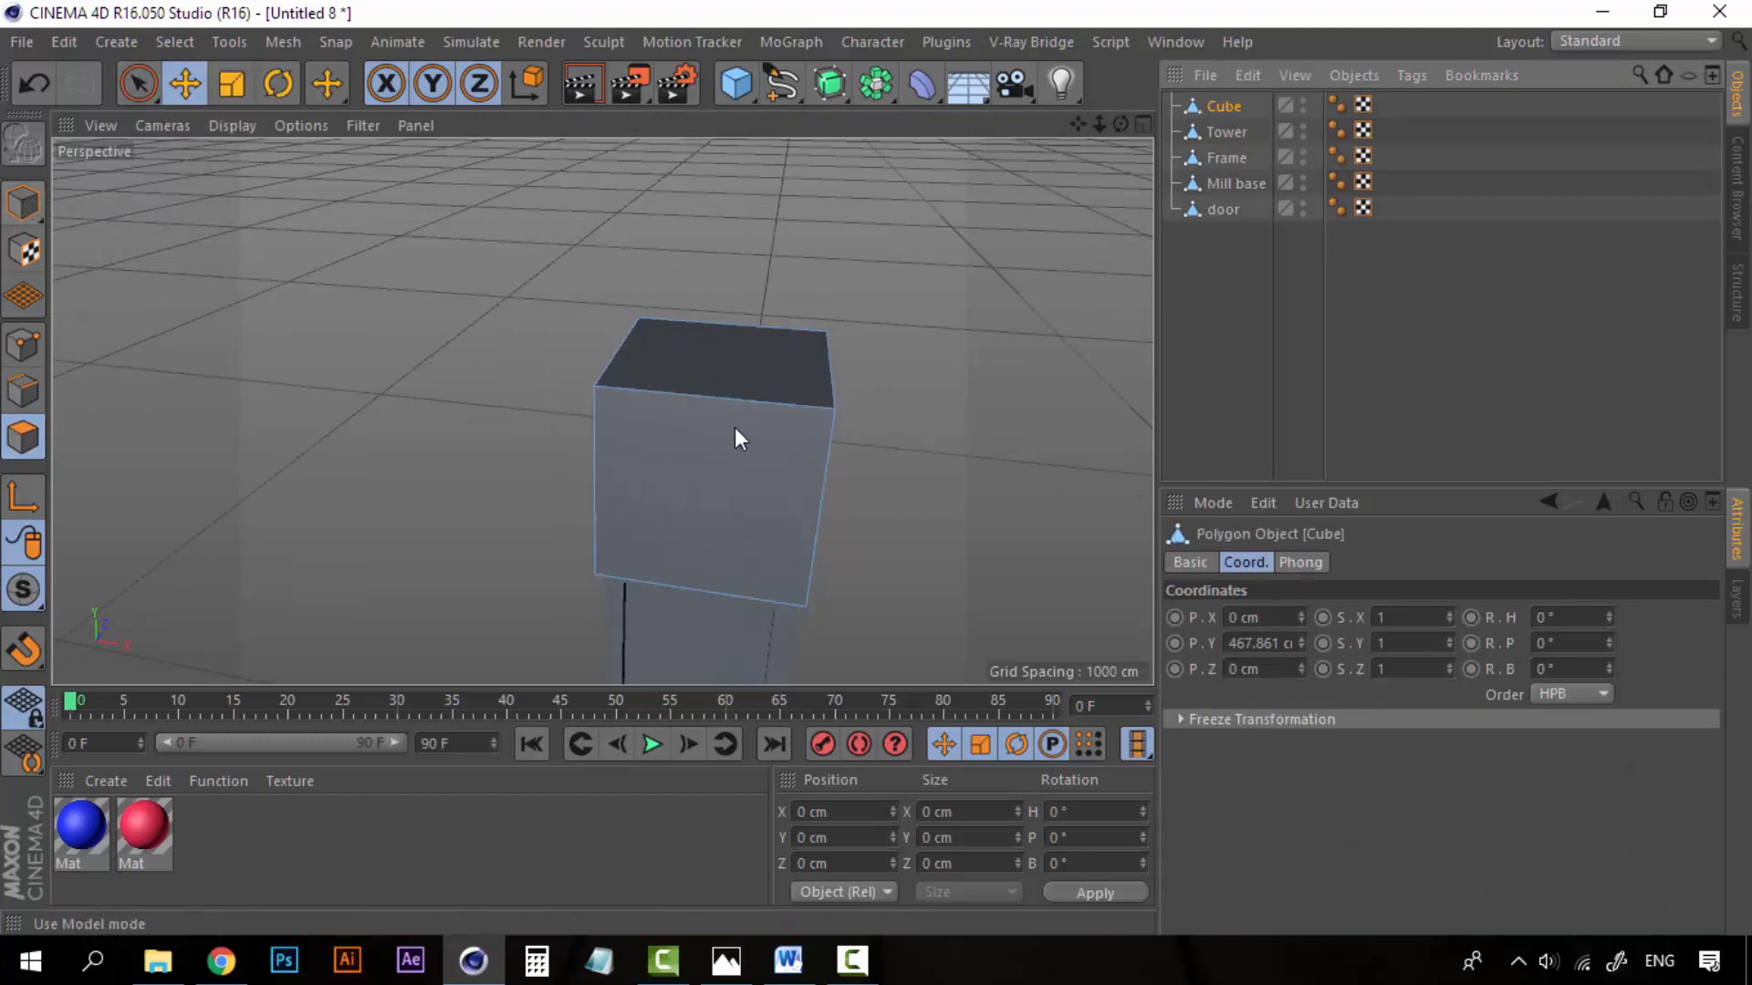
{"action": "left_click", "coordinate": [728, 369]}
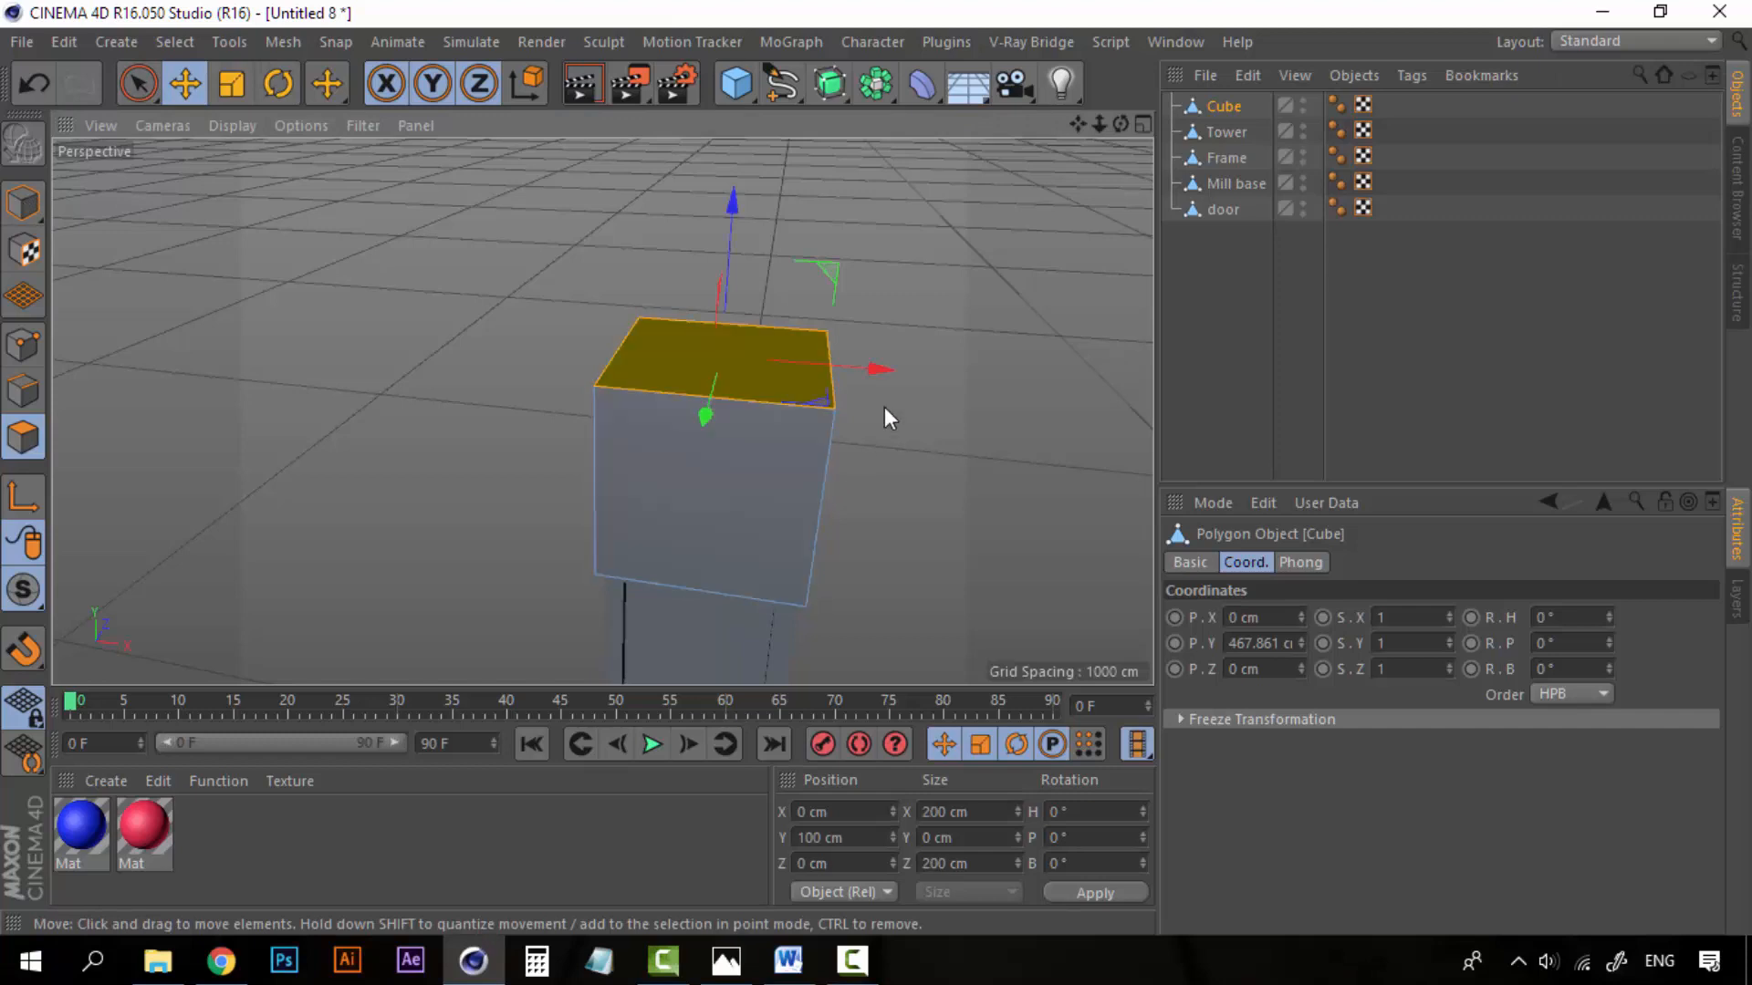
{"action": "key", "text": "t"}
{"action": "left_click_drag", "start_coordinate": [875, 370], "coordinate": [759, 363]}
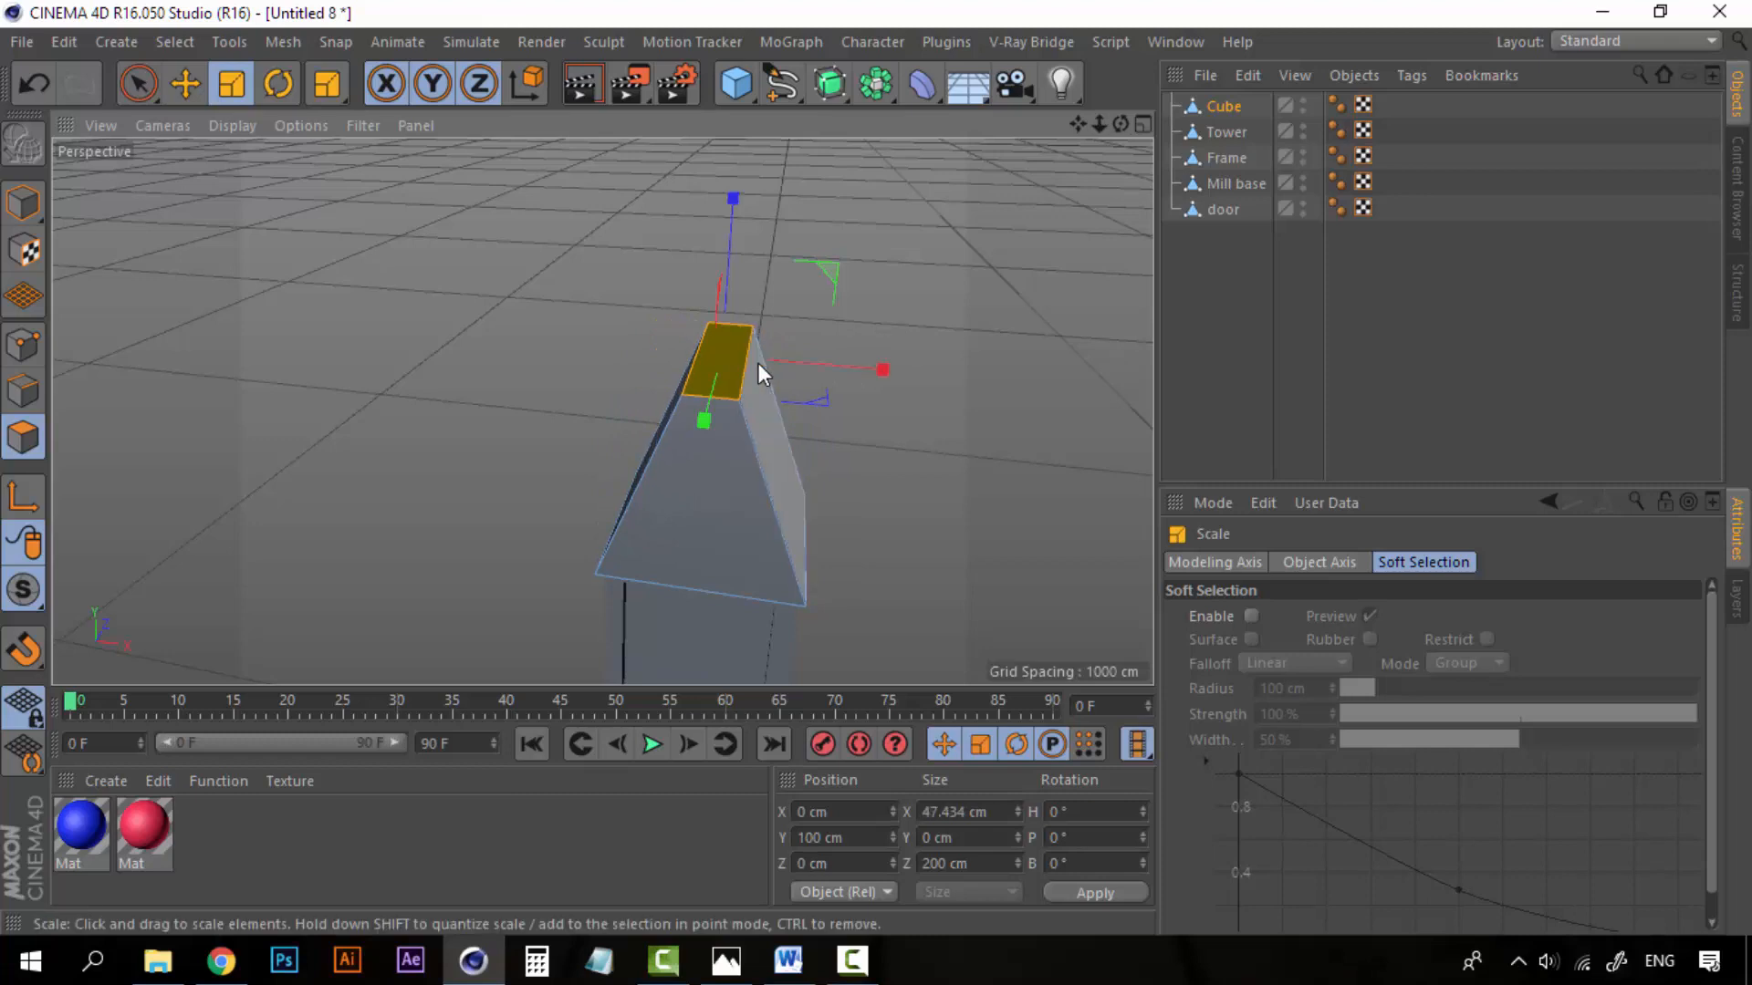
Step: Lower the cube's top polygon to a Y position of about -30 cm to flatten the roof shape
{"action": "key", "text": "e"}
{"action": "left_click_drag", "start_coordinate": [742, 202], "coordinate": [743, 330]}
{"action": "scroll", "coordinate": [748, 609], "scroll_direction": "up", "scroll_amount": 3}
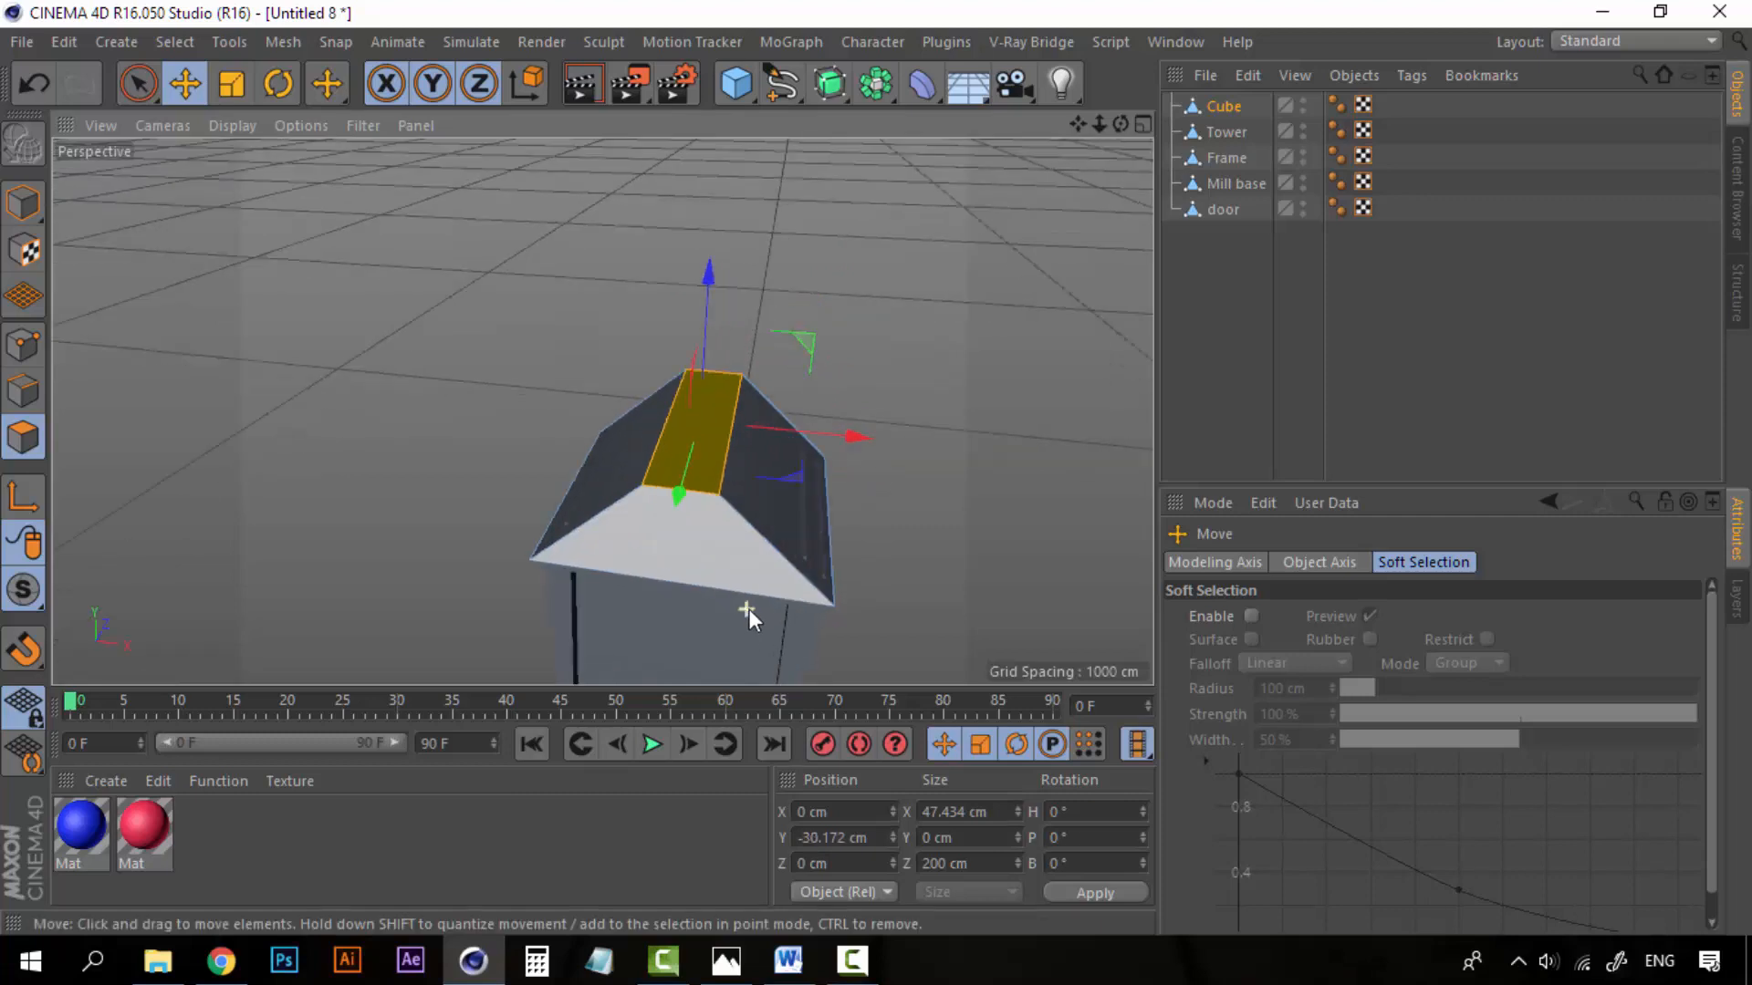
Step: Scale the roof's top polygon further along X to about 24 cm wide
{"action": "left_click_drag", "start_coordinate": [748, 610], "coordinate": [756, 365], "text": "alt"}
{"action": "left_click_drag", "start_coordinate": [812, 522], "coordinate": [813, 523], "text": "alt"}
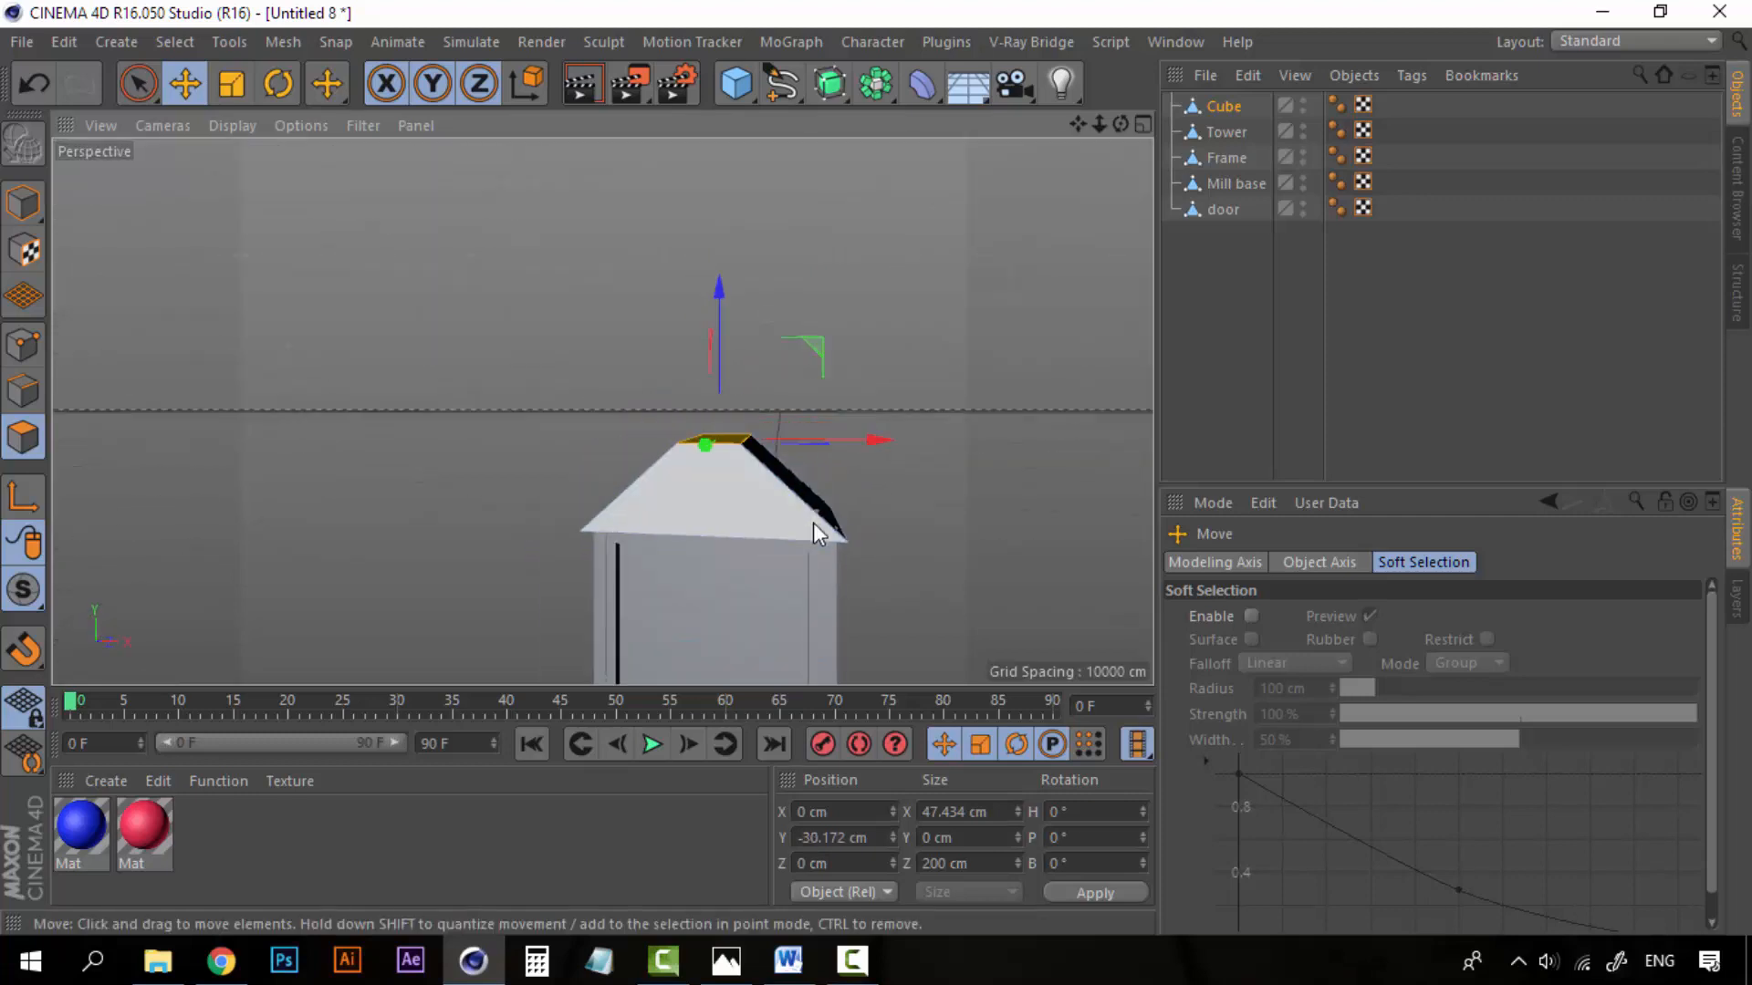
{"action": "key", "text": "t"}
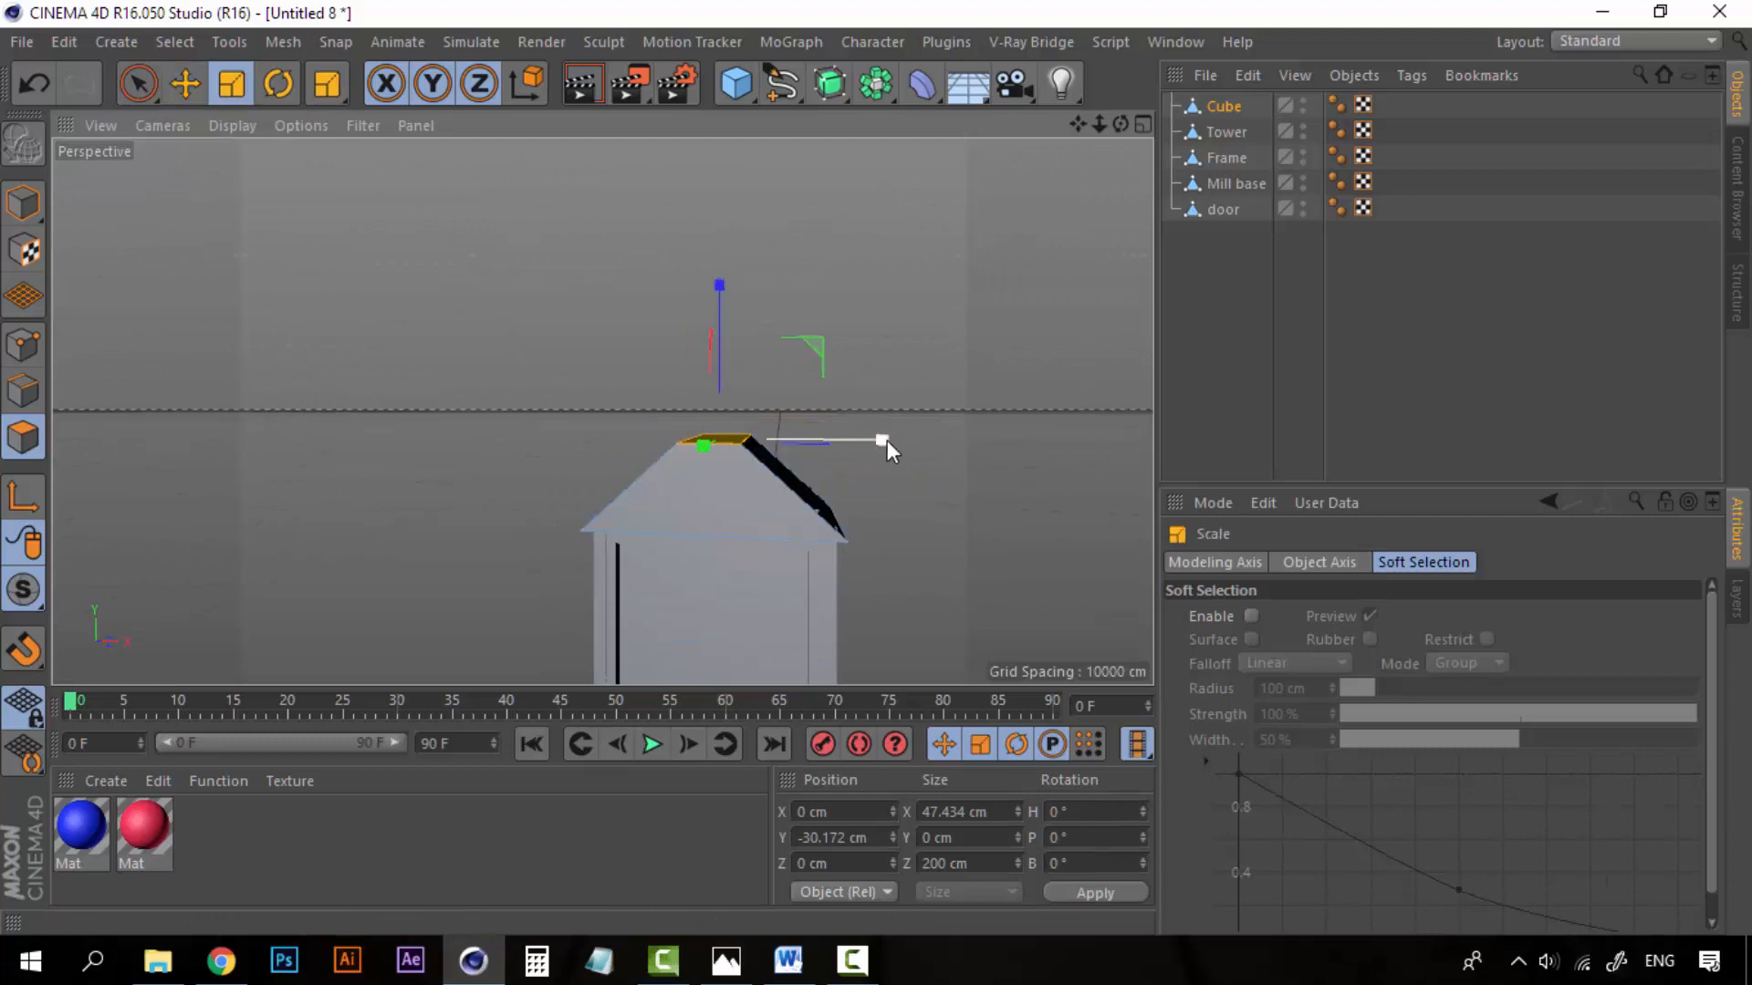
{"action": "left_click_drag", "start_coordinate": [886, 440], "coordinate": [863, 441]}
{"action": "left_click_drag", "start_coordinate": [847, 442], "coordinate": [803, 434]}
Step: Raise the roof's top polygon and undo the last part of the move, for a roof about 85 cm high
{"action": "key", "text": "e"}
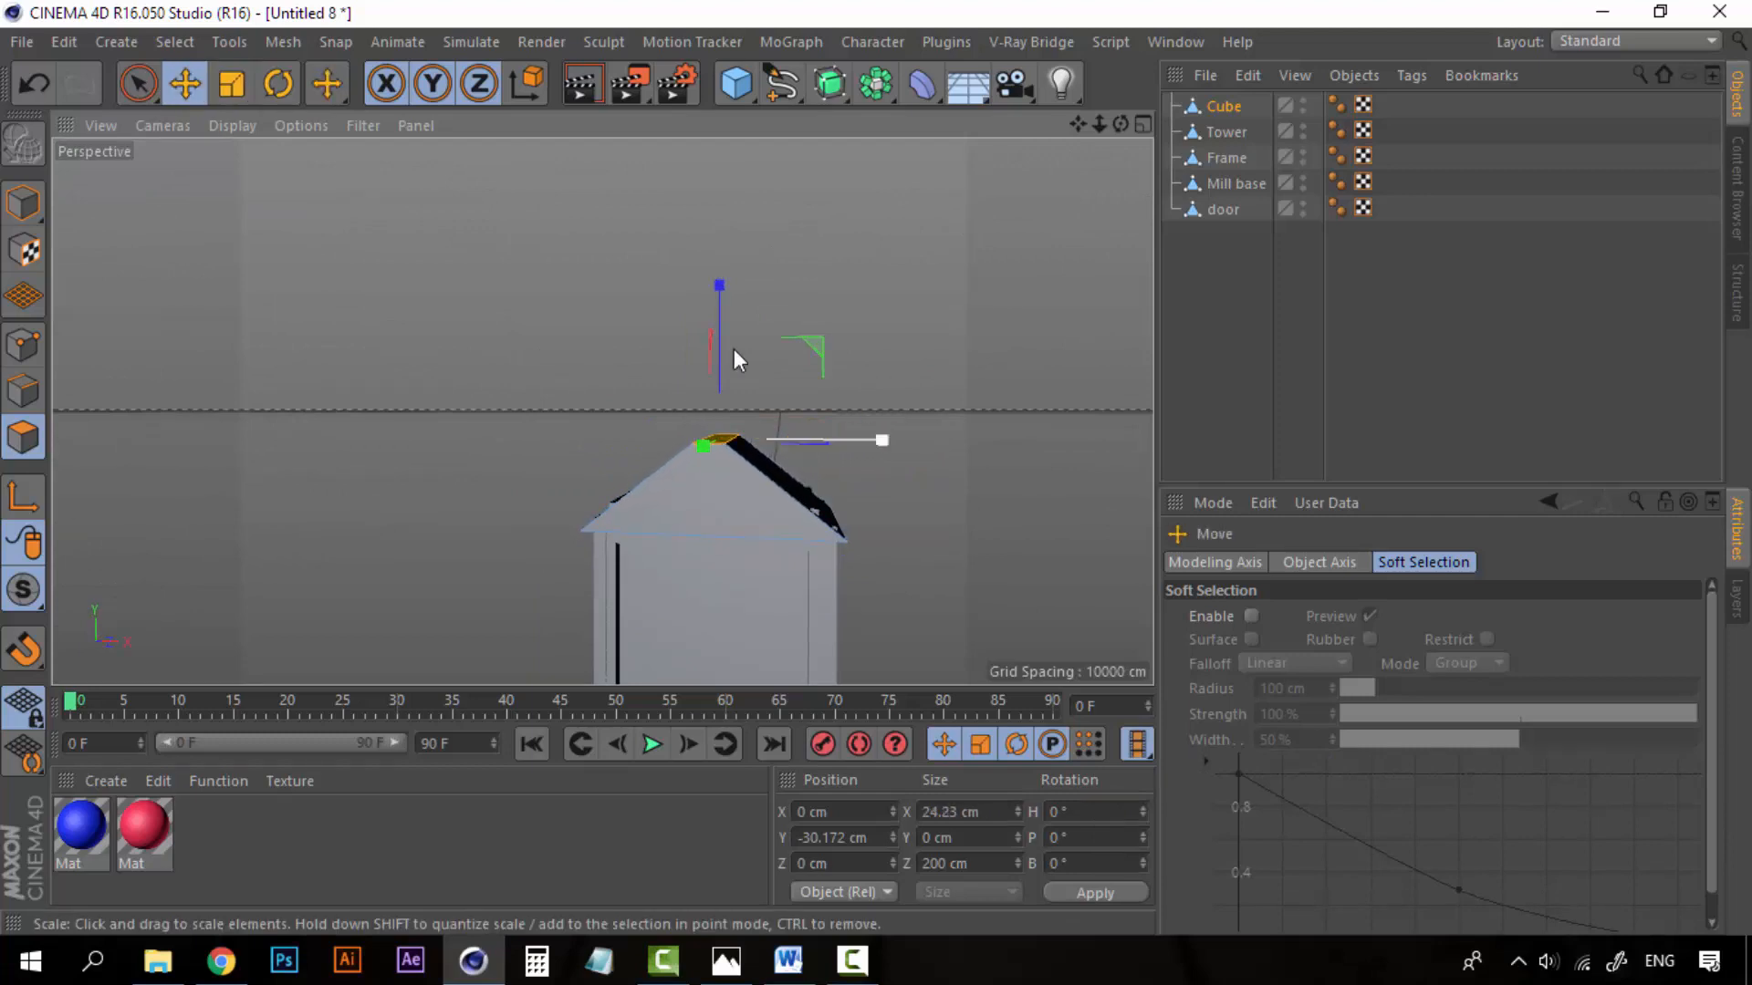
{"action": "left_click_drag", "start_coordinate": [720, 292], "coordinate": [721, 257]}
{"action": "left_click", "coordinate": [1277, 317]}
{"action": "left_click", "coordinate": [1224, 107]}
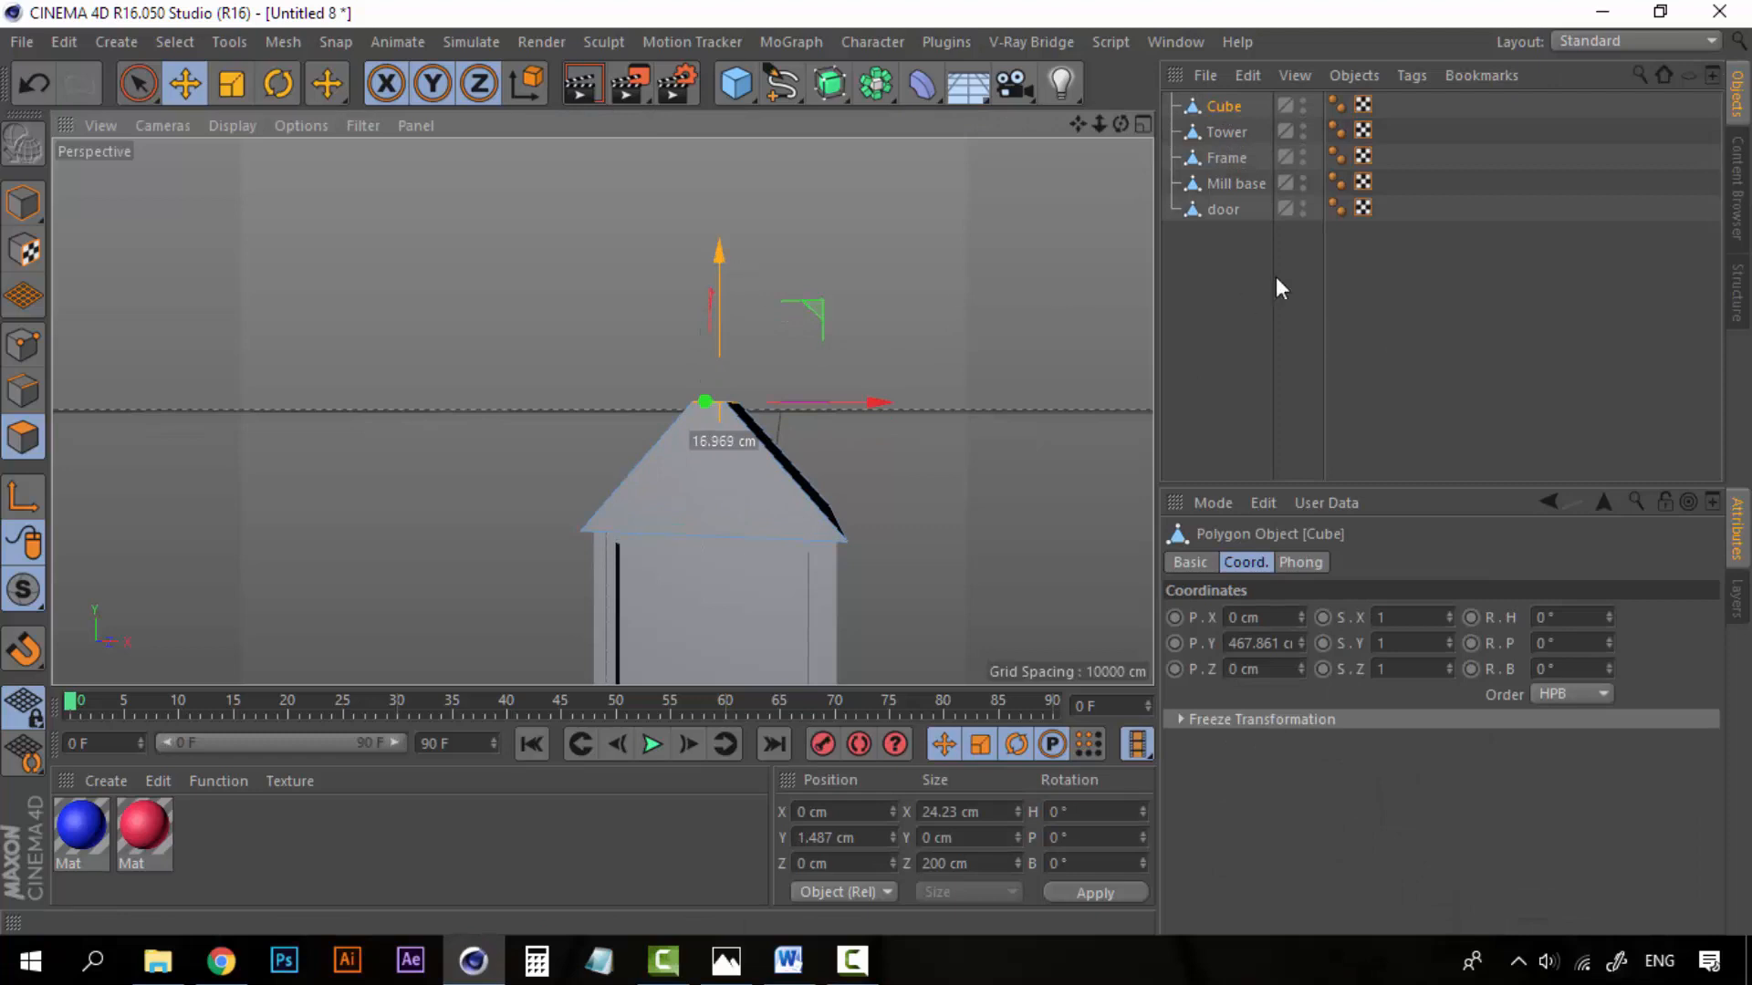
{"action": "key", "text": "ctrl+z"}
Step: In Model mode, raise the roof object to about 471 cm in Y and set its X scale to 1.3
{"action": "left_click", "coordinate": [25, 203]}
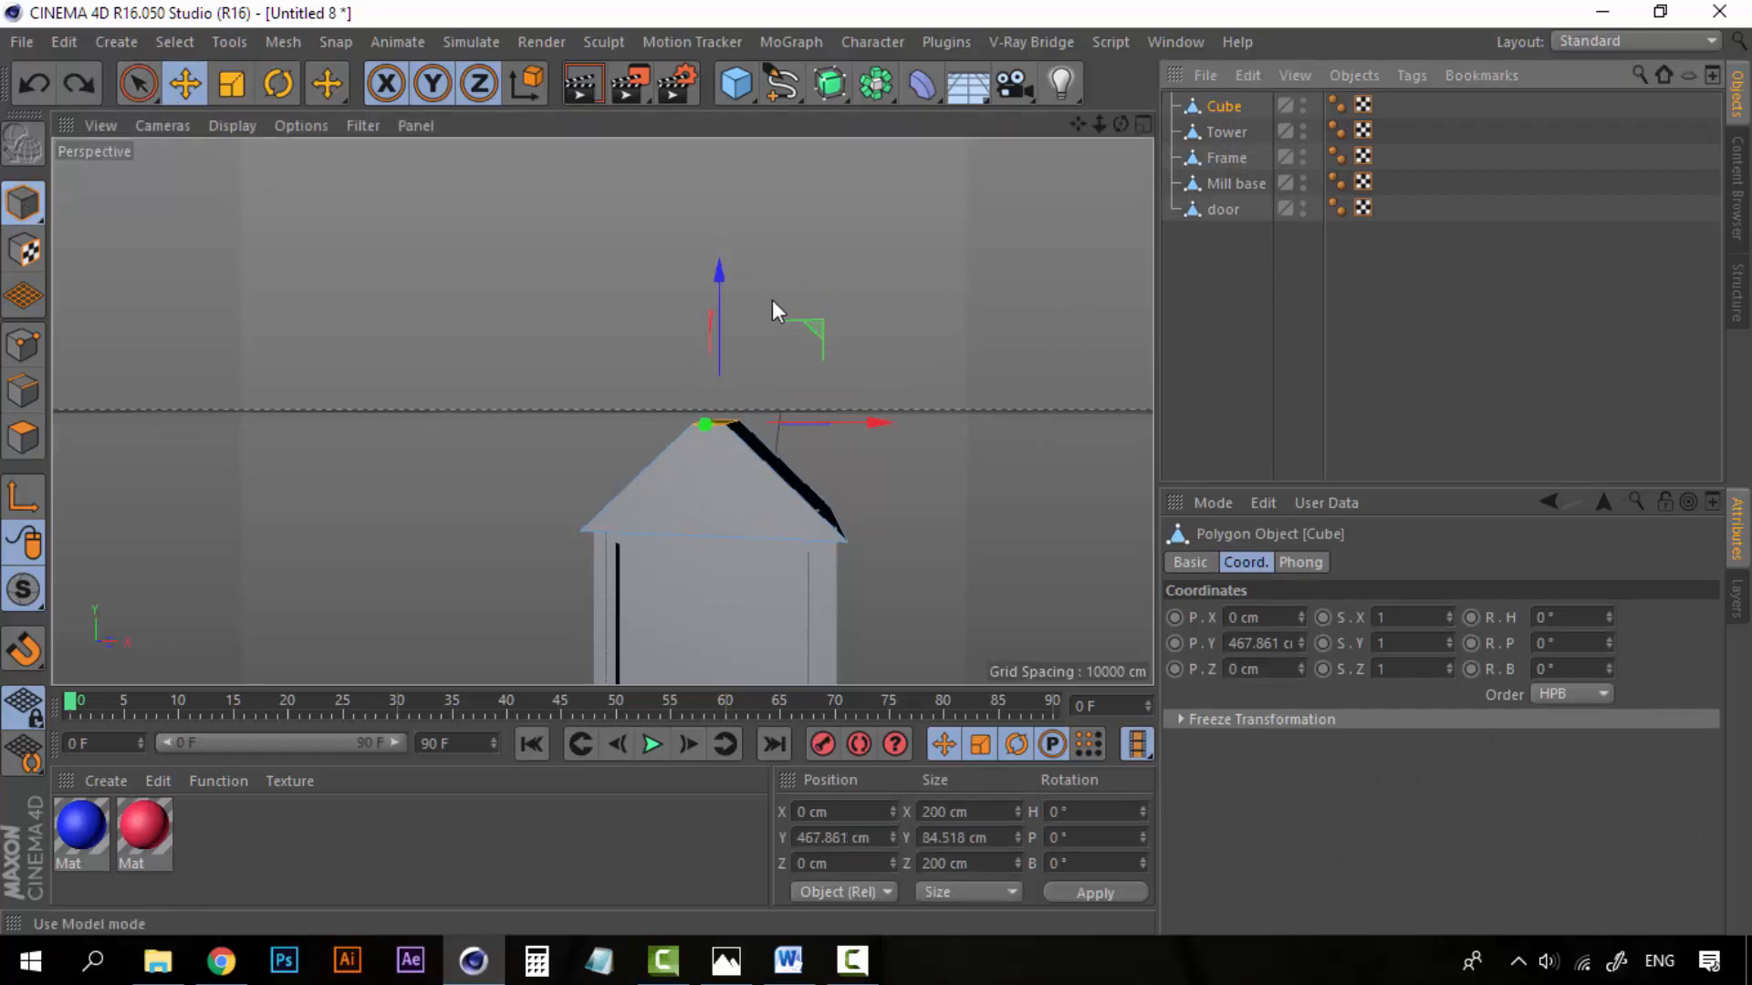
{"action": "left_click_drag", "start_coordinate": [721, 252], "coordinate": [720, 251]}
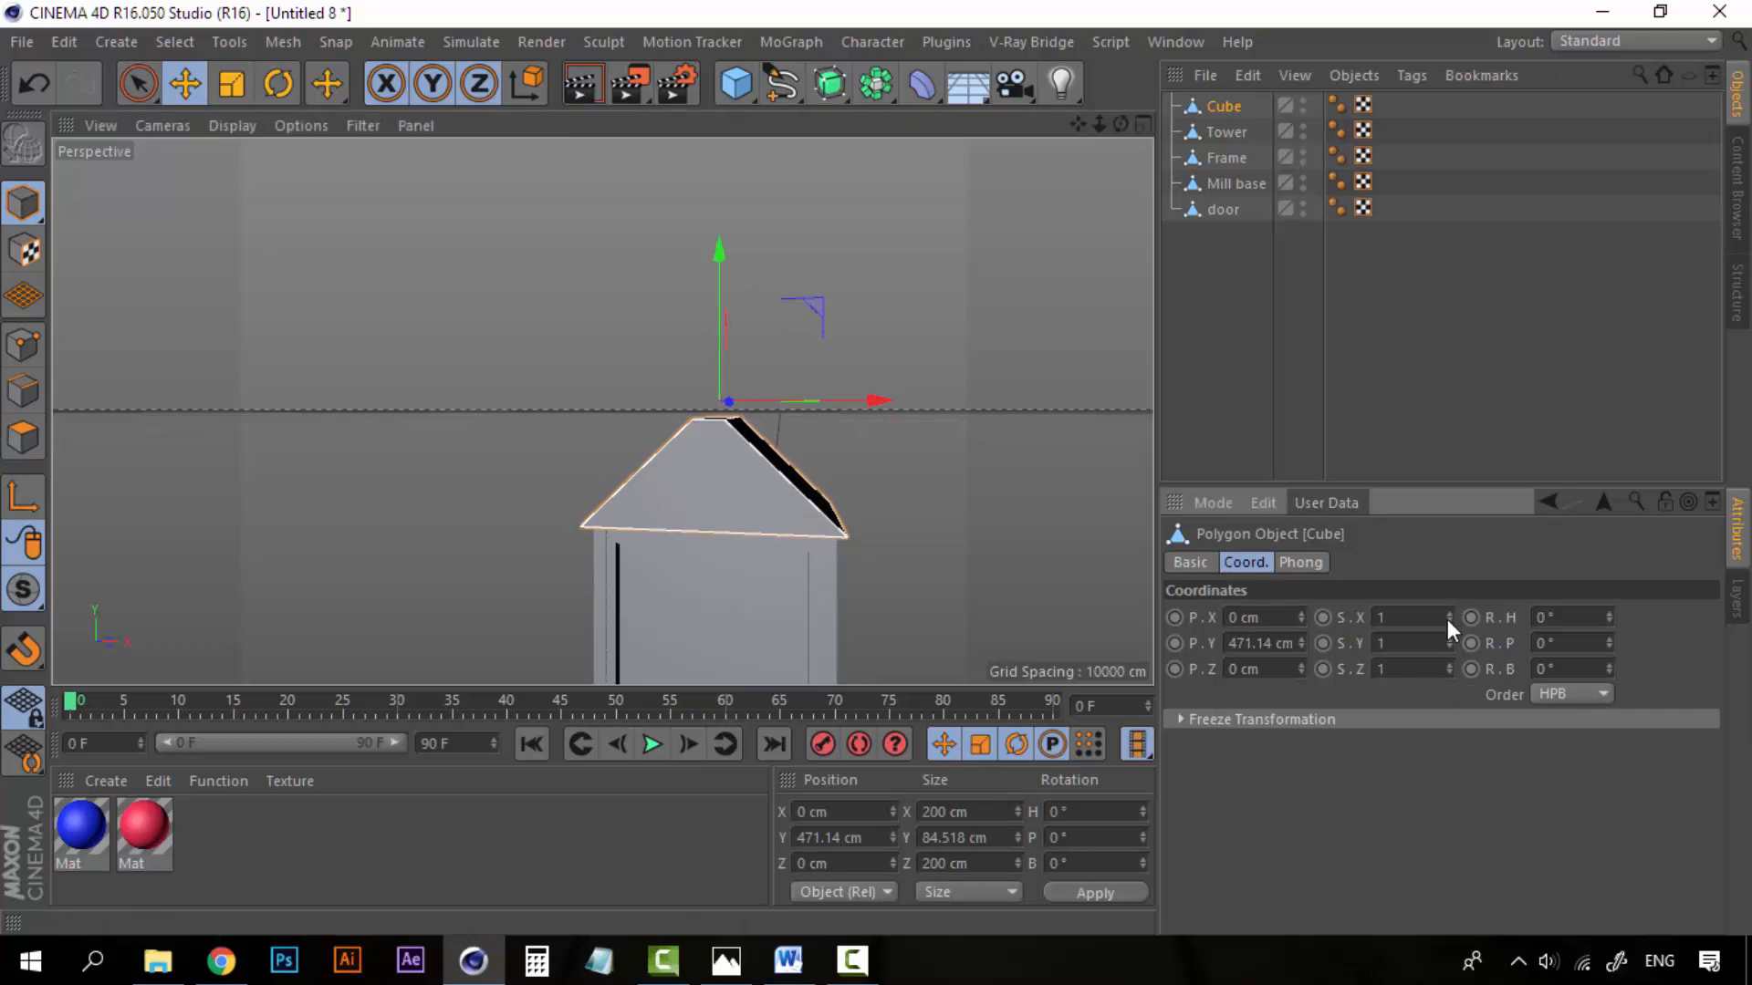
{"action": "left_click_drag", "start_coordinate": [1447, 621], "coordinate": [1480, 607]}
{"action": "left_click", "coordinate": [1287, 374]}
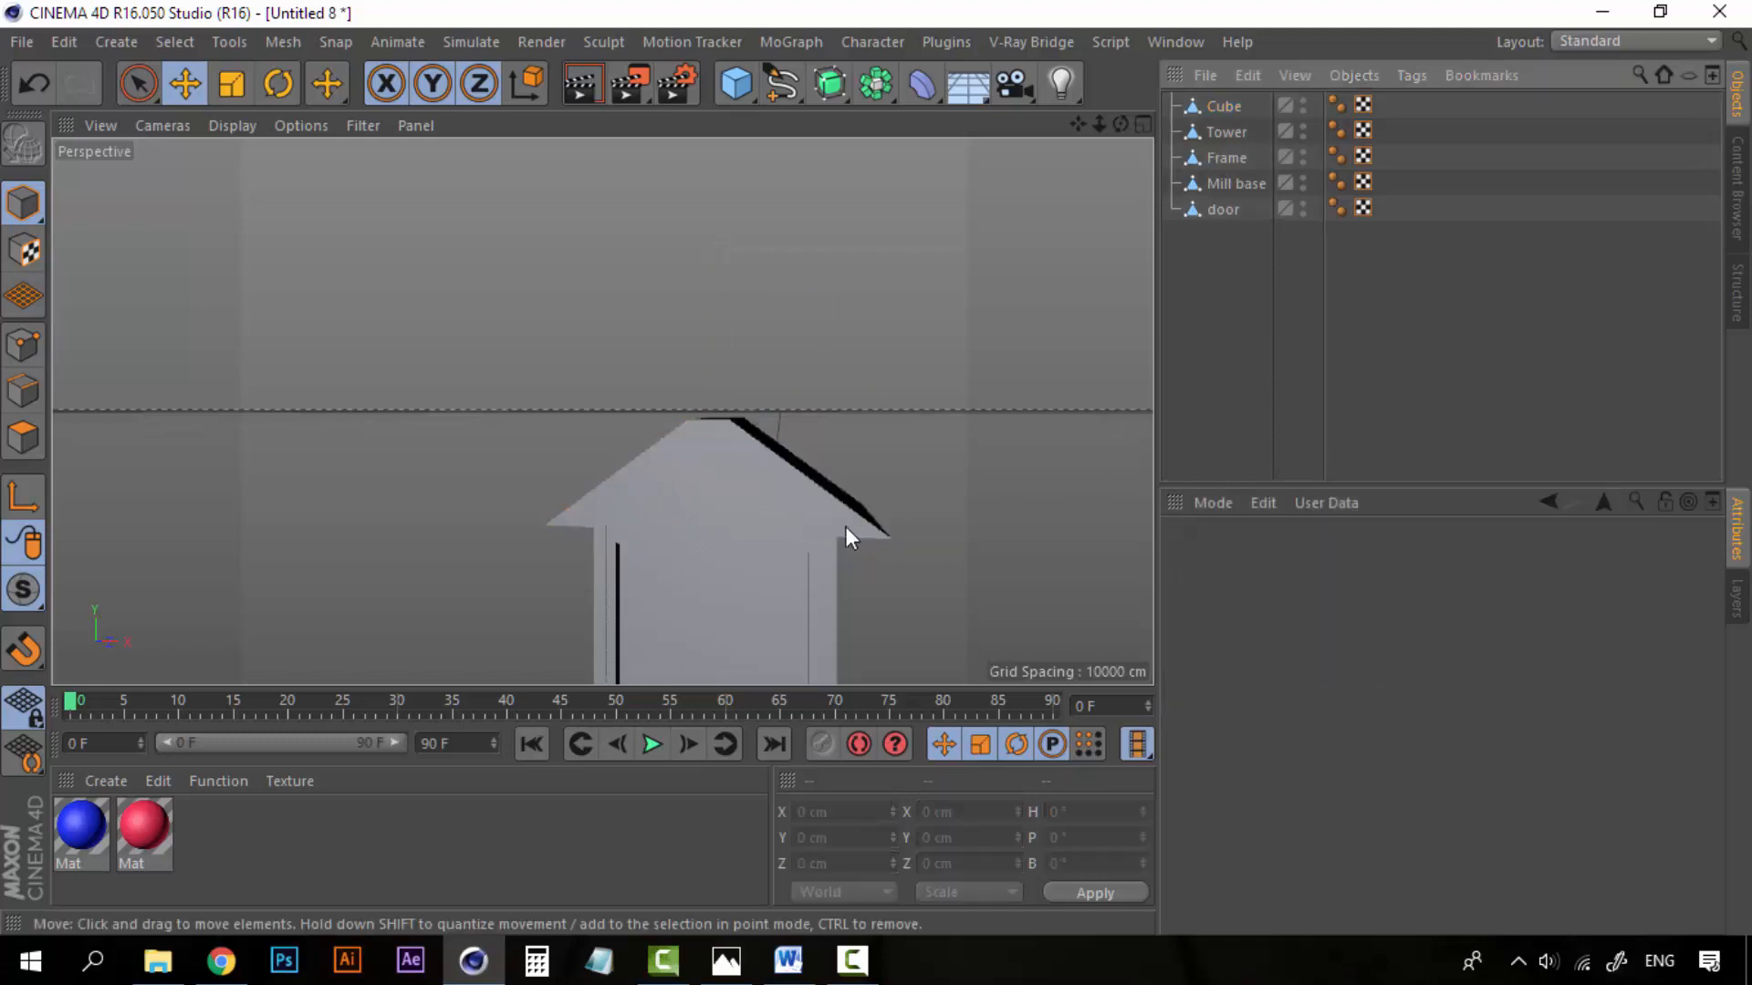
{"action": "left_click_drag", "start_coordinate": [846, 528], "coordinate": [828, 610], "text": "alt"}
{"action": "left_click_drag", "start_coordinate": [847, 411], "coordinate": [897, 400], "text": "alt"}
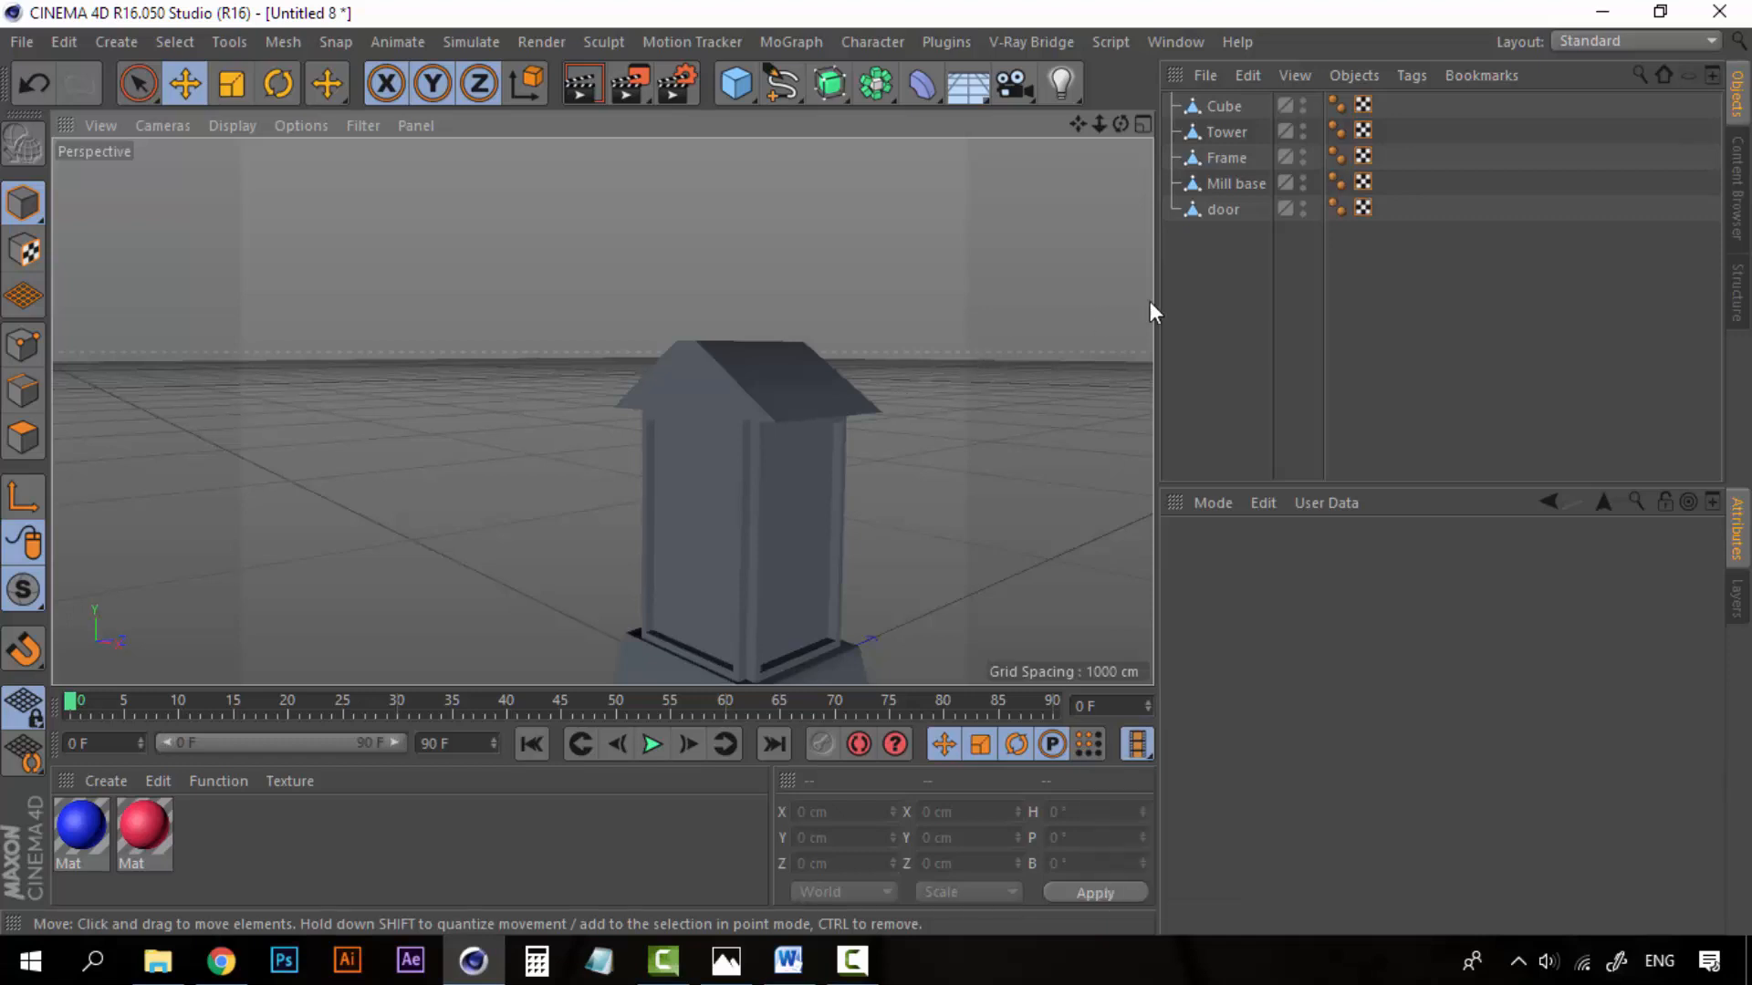
Step: Rename the roof cube object to Top
{"action": "left_click", "coordinate": [1223, 107]}
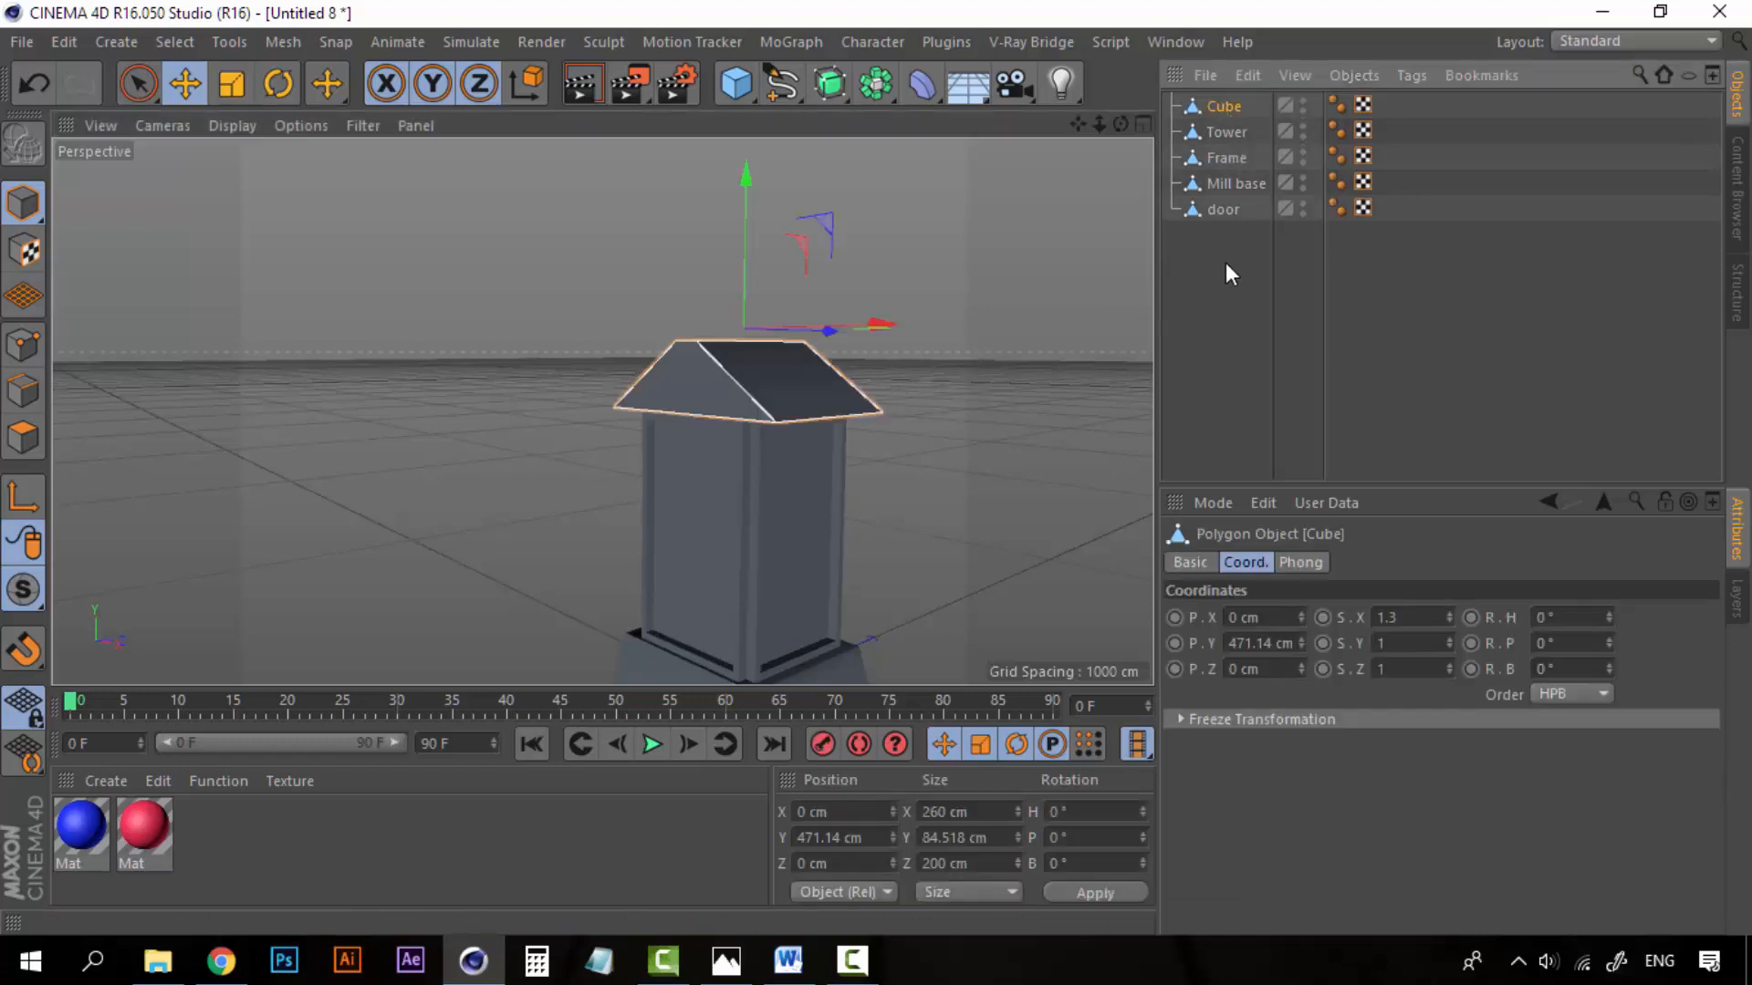
{"action": "double_click", "coordinate": [1227, 106]}
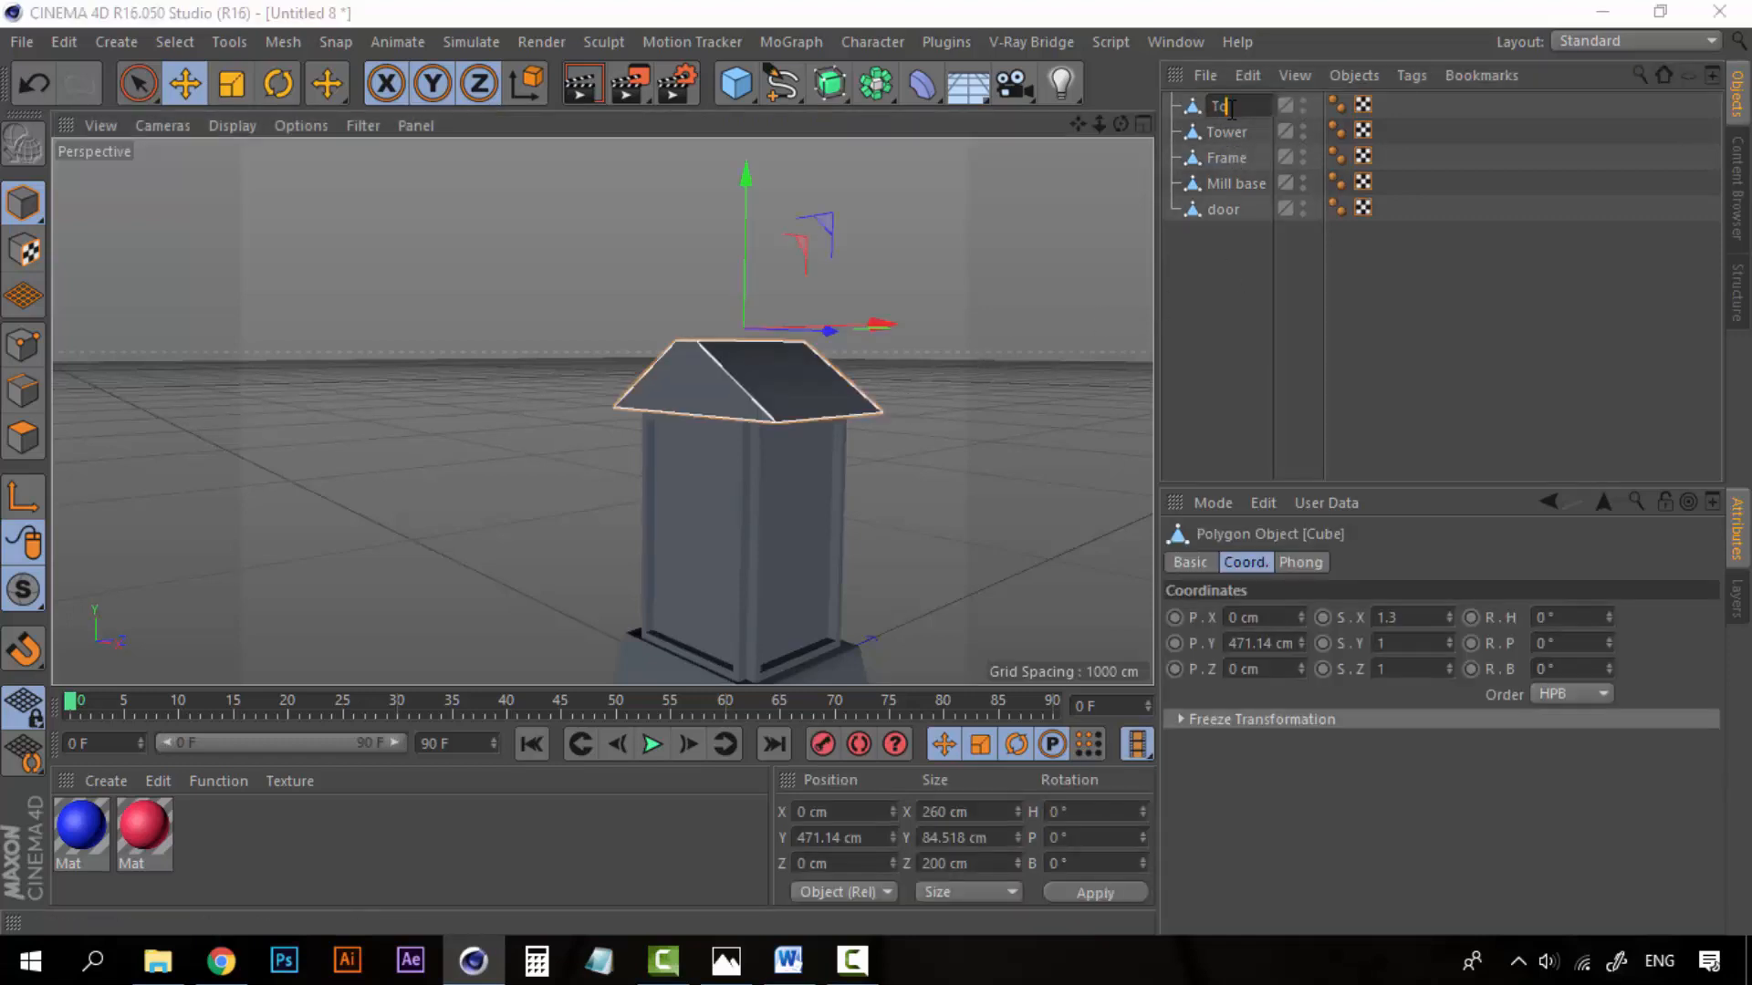
{"action": "key", "text": "Return"}
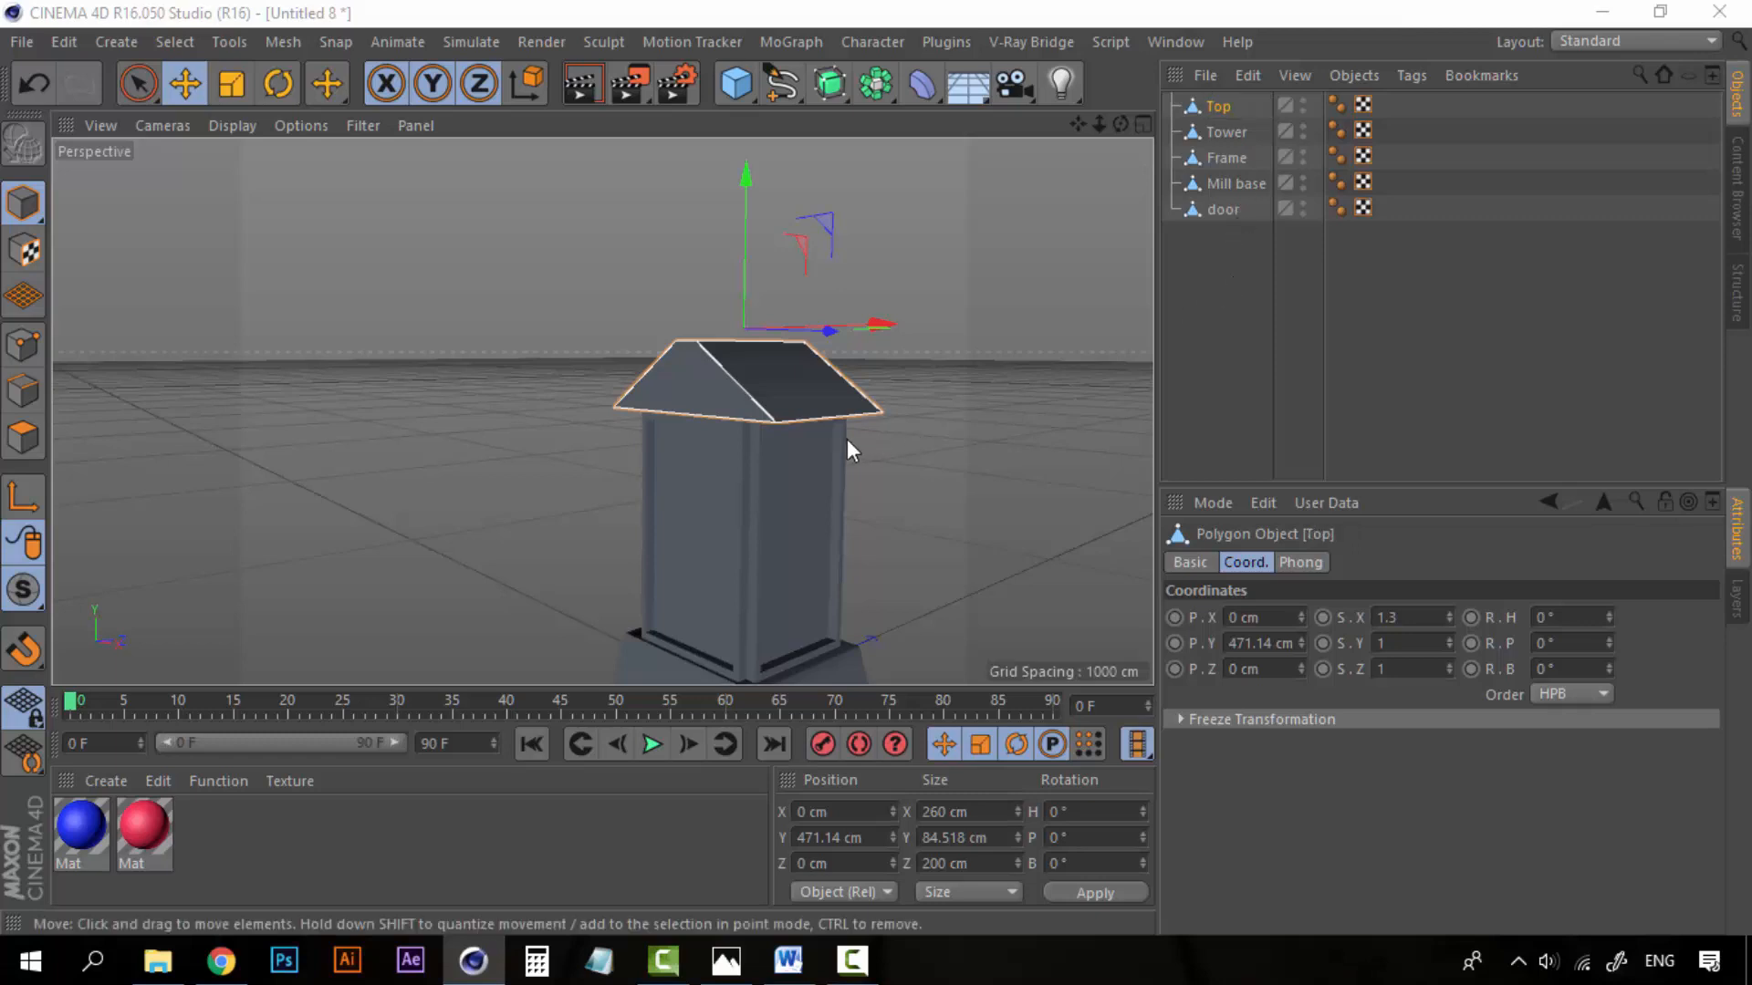
{"action": "left_click_drag", "start_coordinate": [841, 462], "coordinate": [847, 458], "text": "alt"}
{"action": "scroll", "coordinate": [865, 511], "scroll_direction": "down", "scroll_amount": 2}
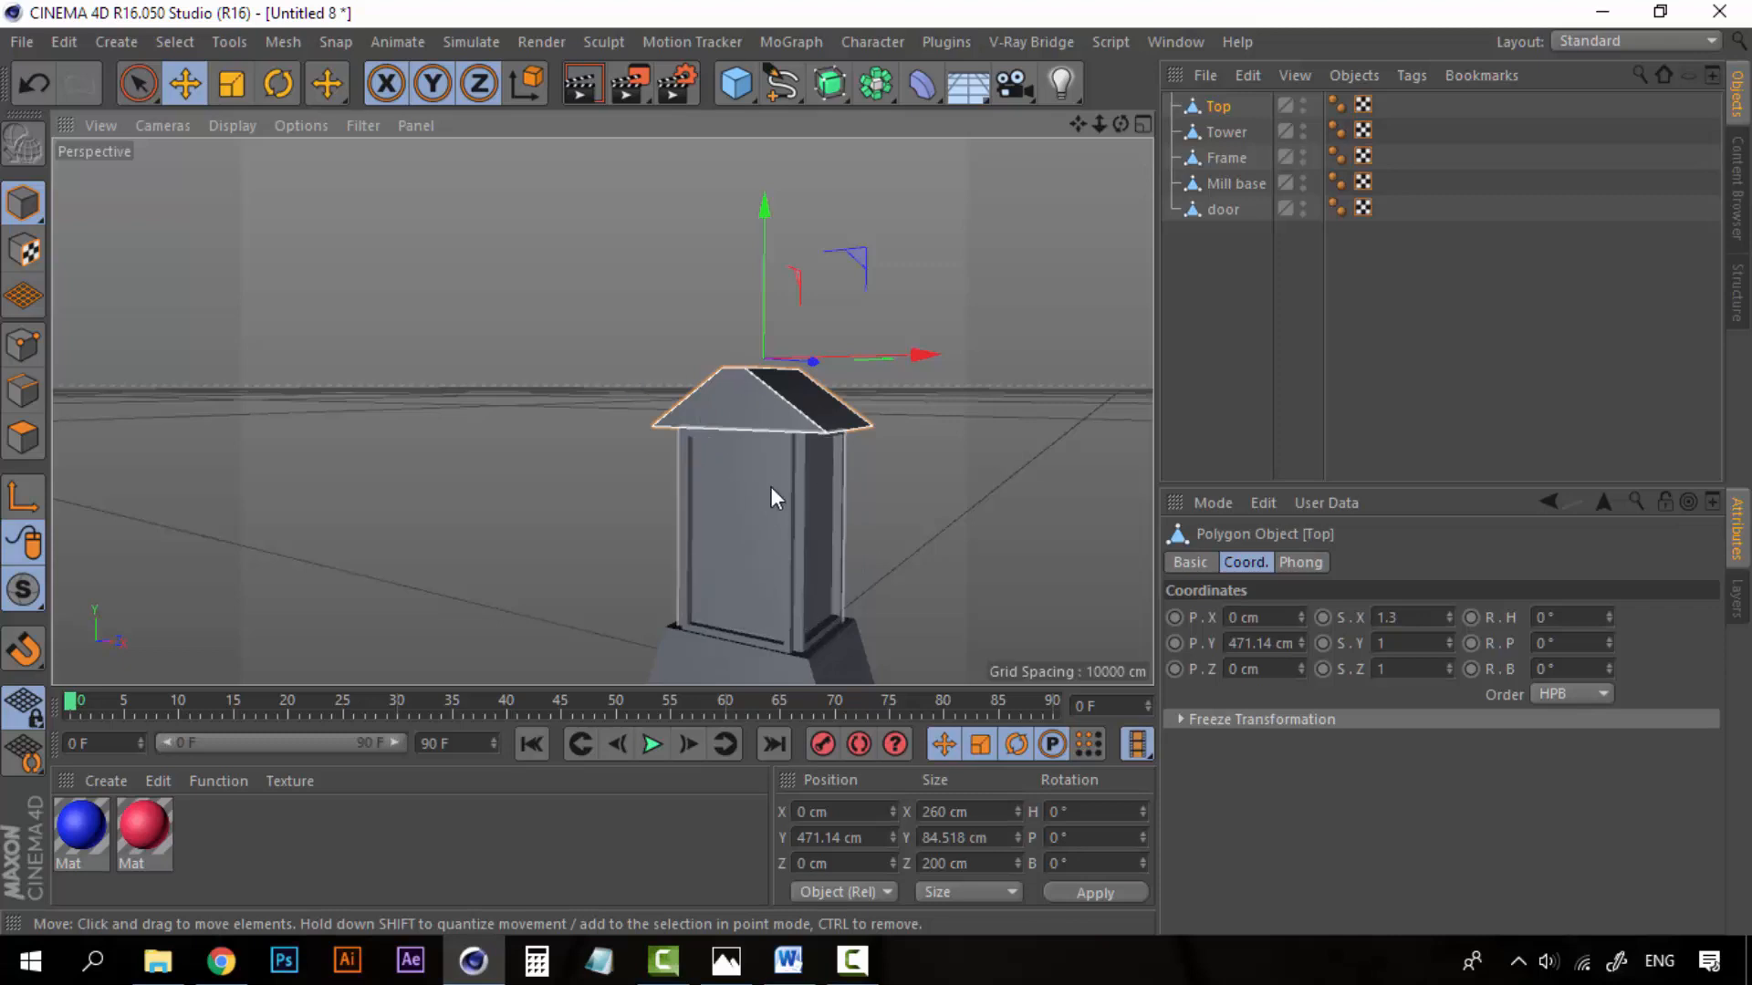
{"action": "left_click", "coordinate": [1214, 300]}
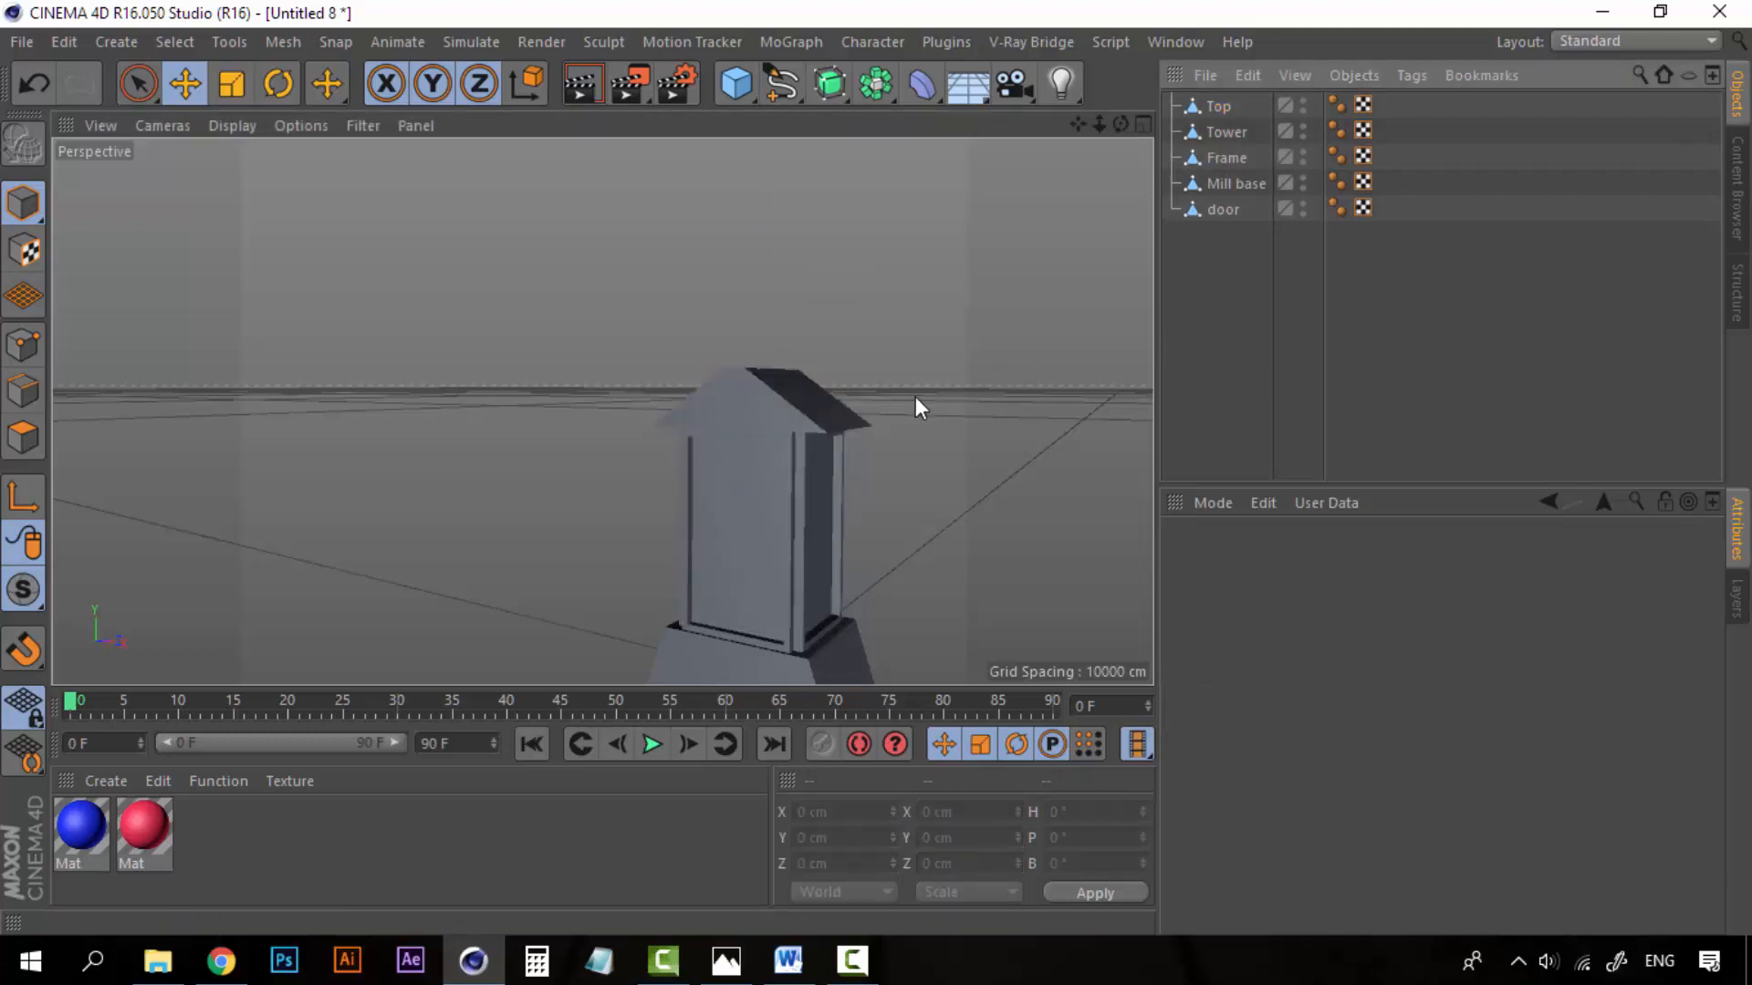
{"action": "scroll", "coordinate": [748, 440], "scroll_direction": "up", "scroll_amount": 3}
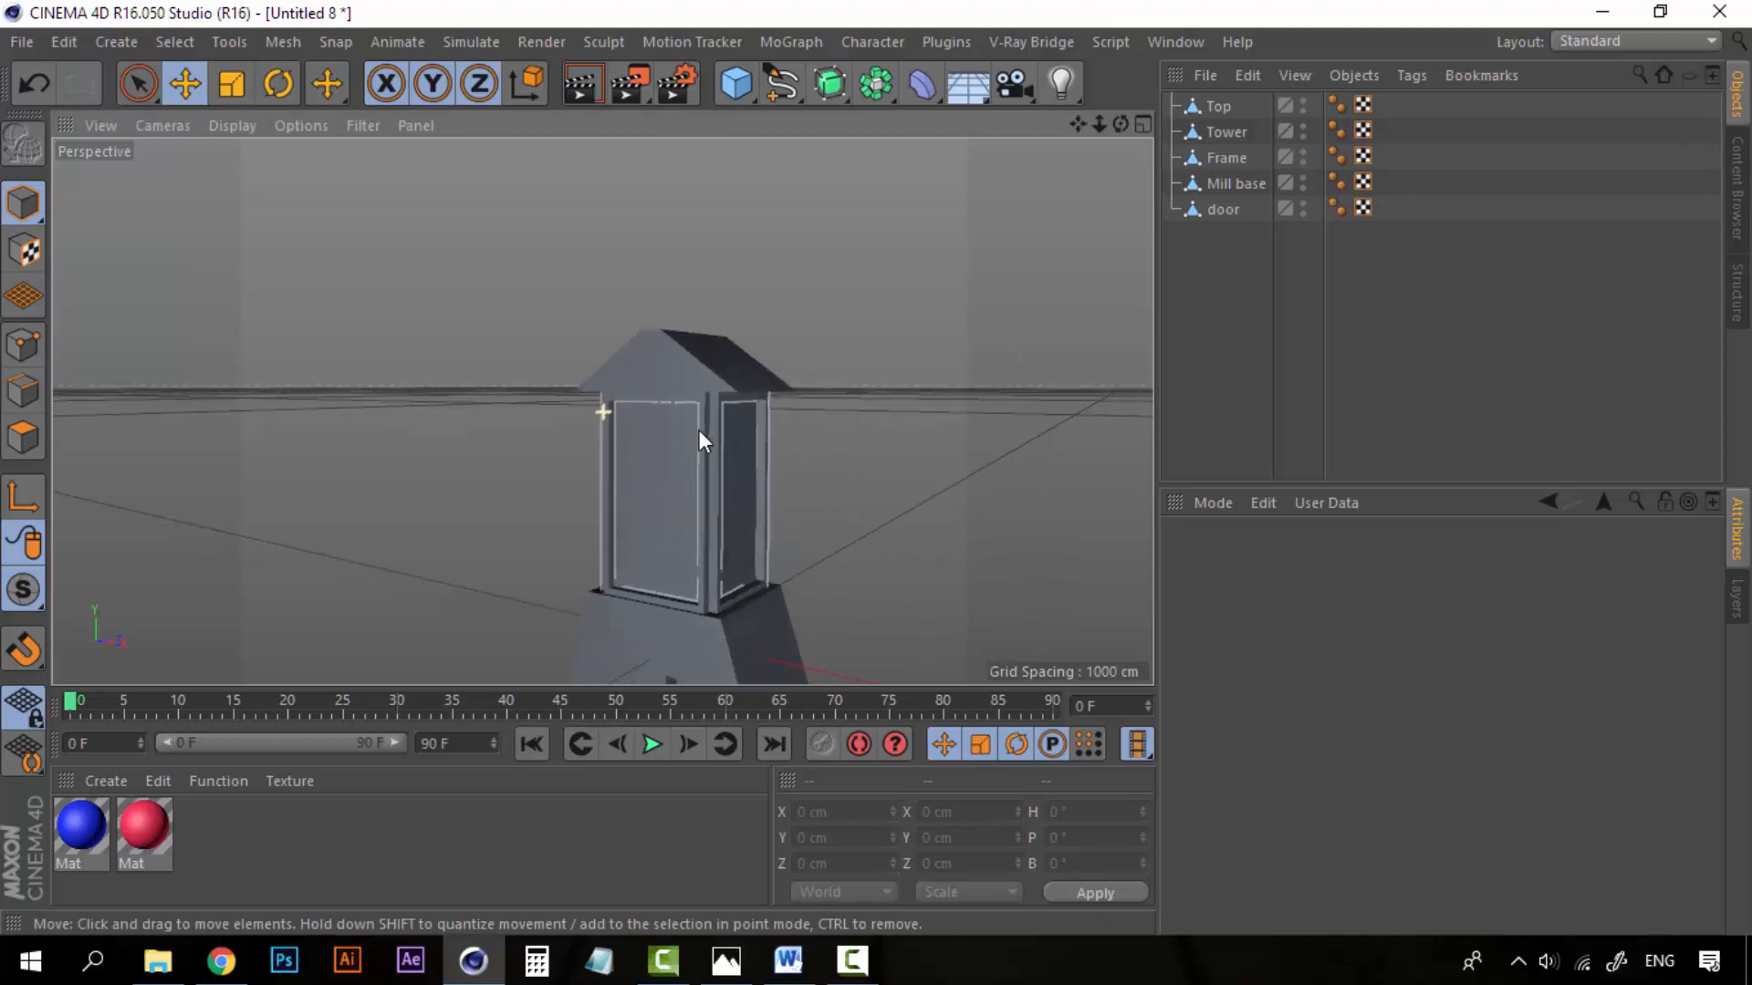
{"action": "scroll", "coordinate": [698, 433], "scroll_direction": "up", "scroll_amount": 2}
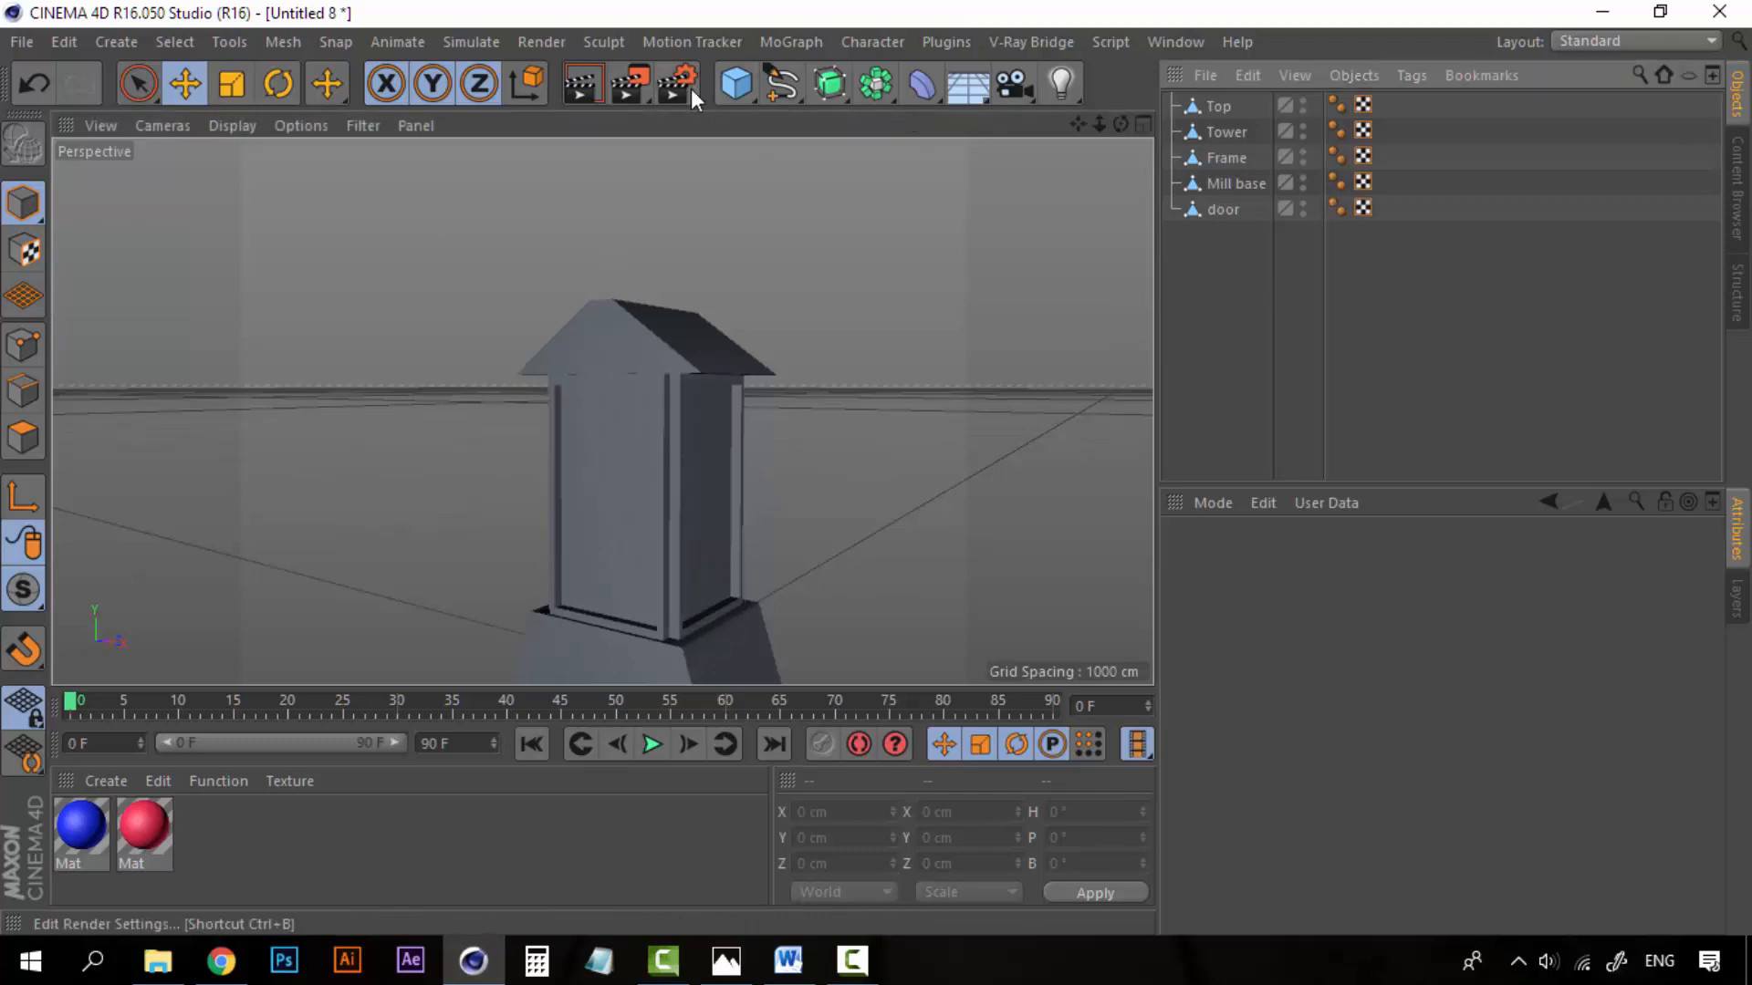
Step: Add a cube and place it beside the tower at about 474 cm in X and 395 cm in Y
{"action": "left_click_drag", "start_coordinate": [863, 359], "coordinate": [943, 350], "text": "alt"}
{"action": "middle_click_drag", "start_coordinate": [917, 385], "coordinate": [715, 376], "text": "alt"}
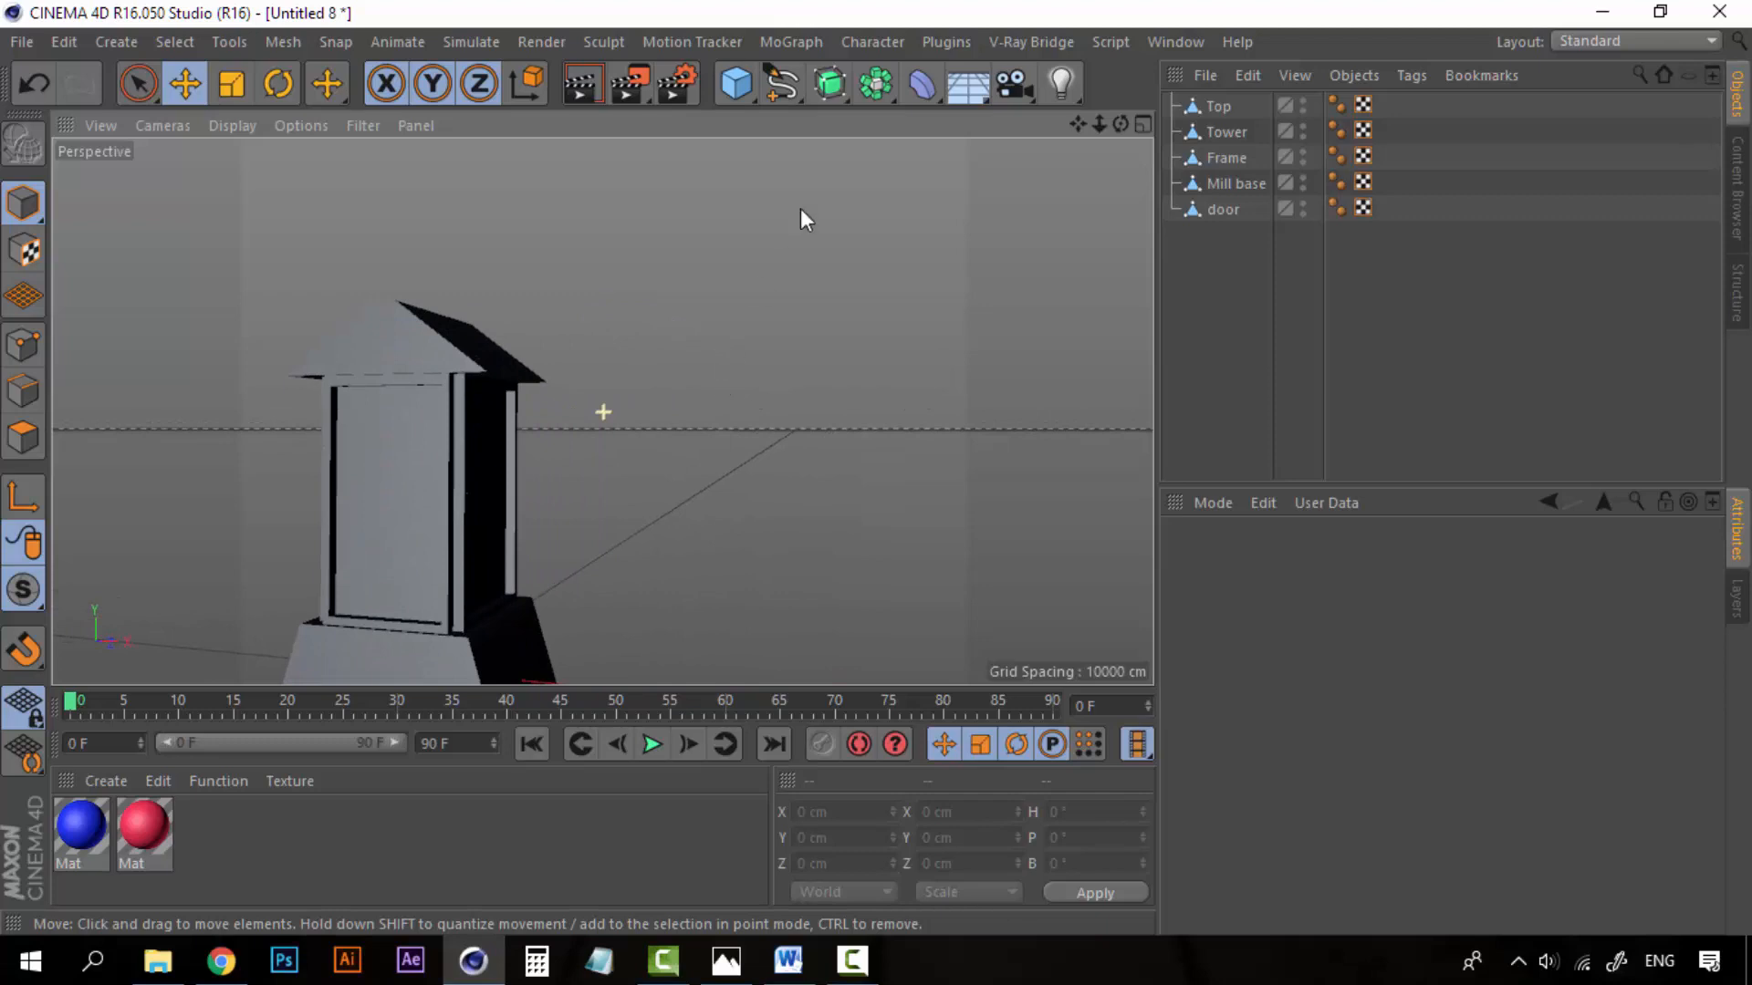
{"action": "left_click", "coordinate": [746, 83]}
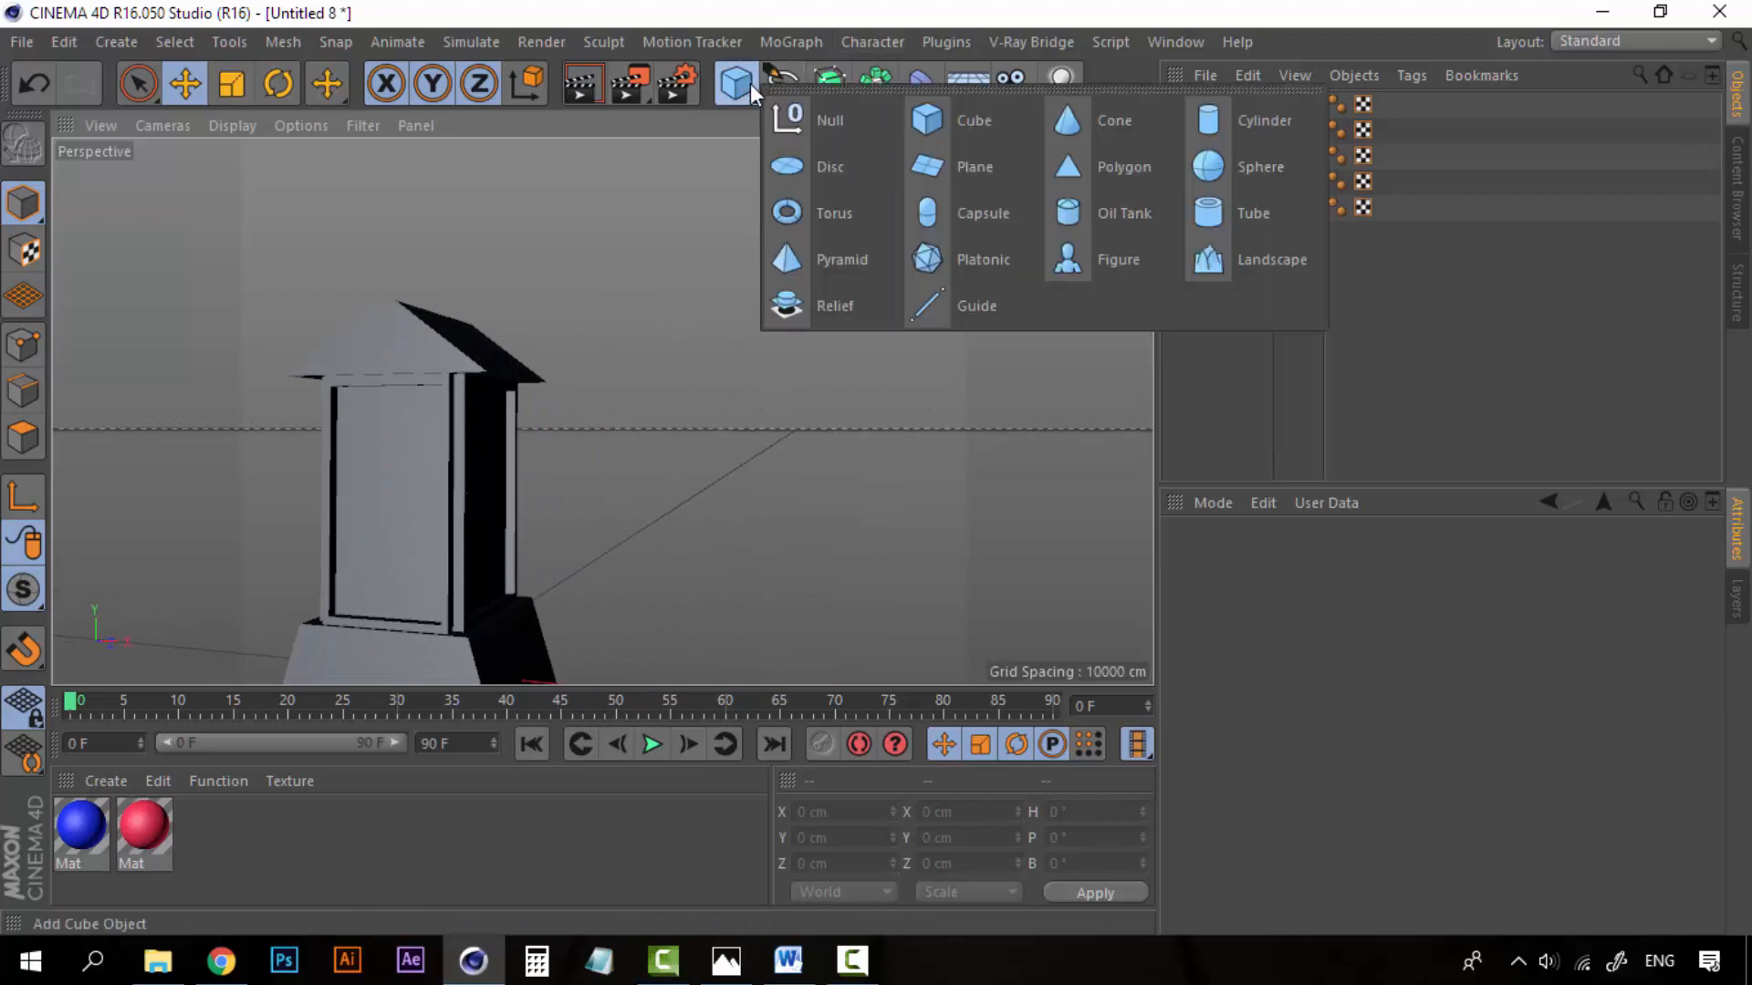
{"action": "left_click", "coordinate": [963, 115]}
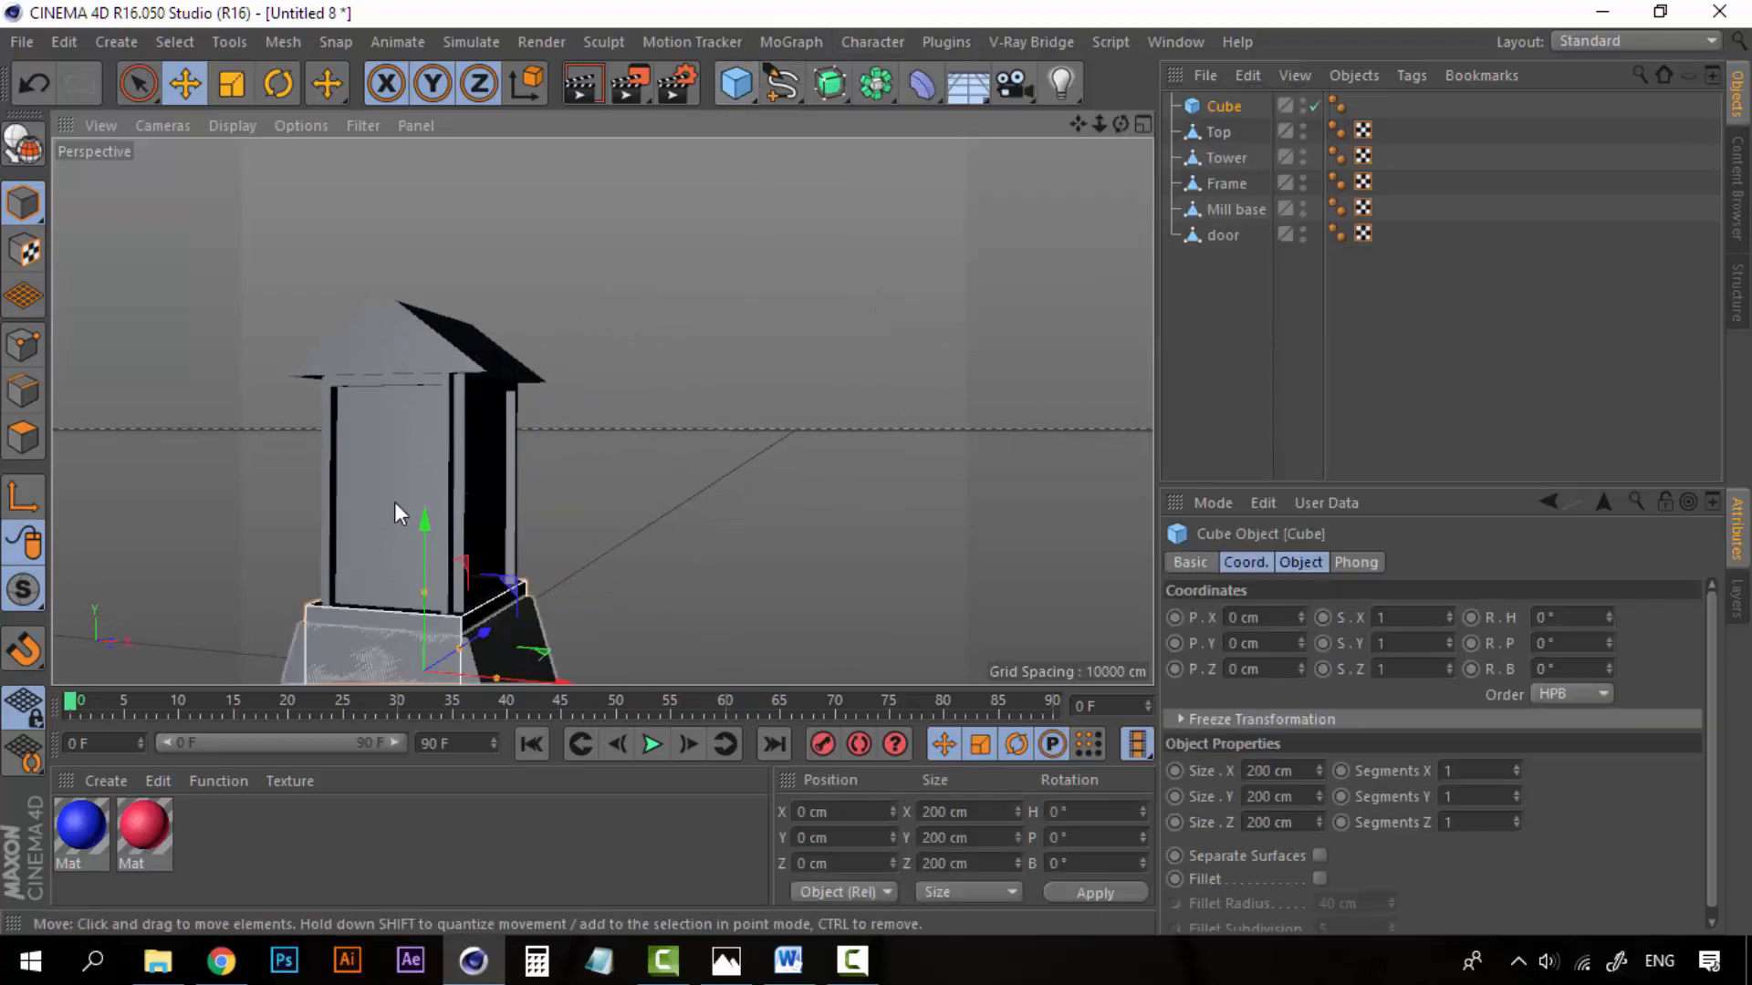
{"action": "left_click_drag", "start_coordinate": [423, 516], "coordinate": [430, 204]}
{"action": "left_click_drag", "start_coordinate": [610, 496], "coordinate": [675, 500], "text": "alt"}
{"action": "left_click_drag", "start_coordinate": [572, 363], "coordinate": [883, 468]}
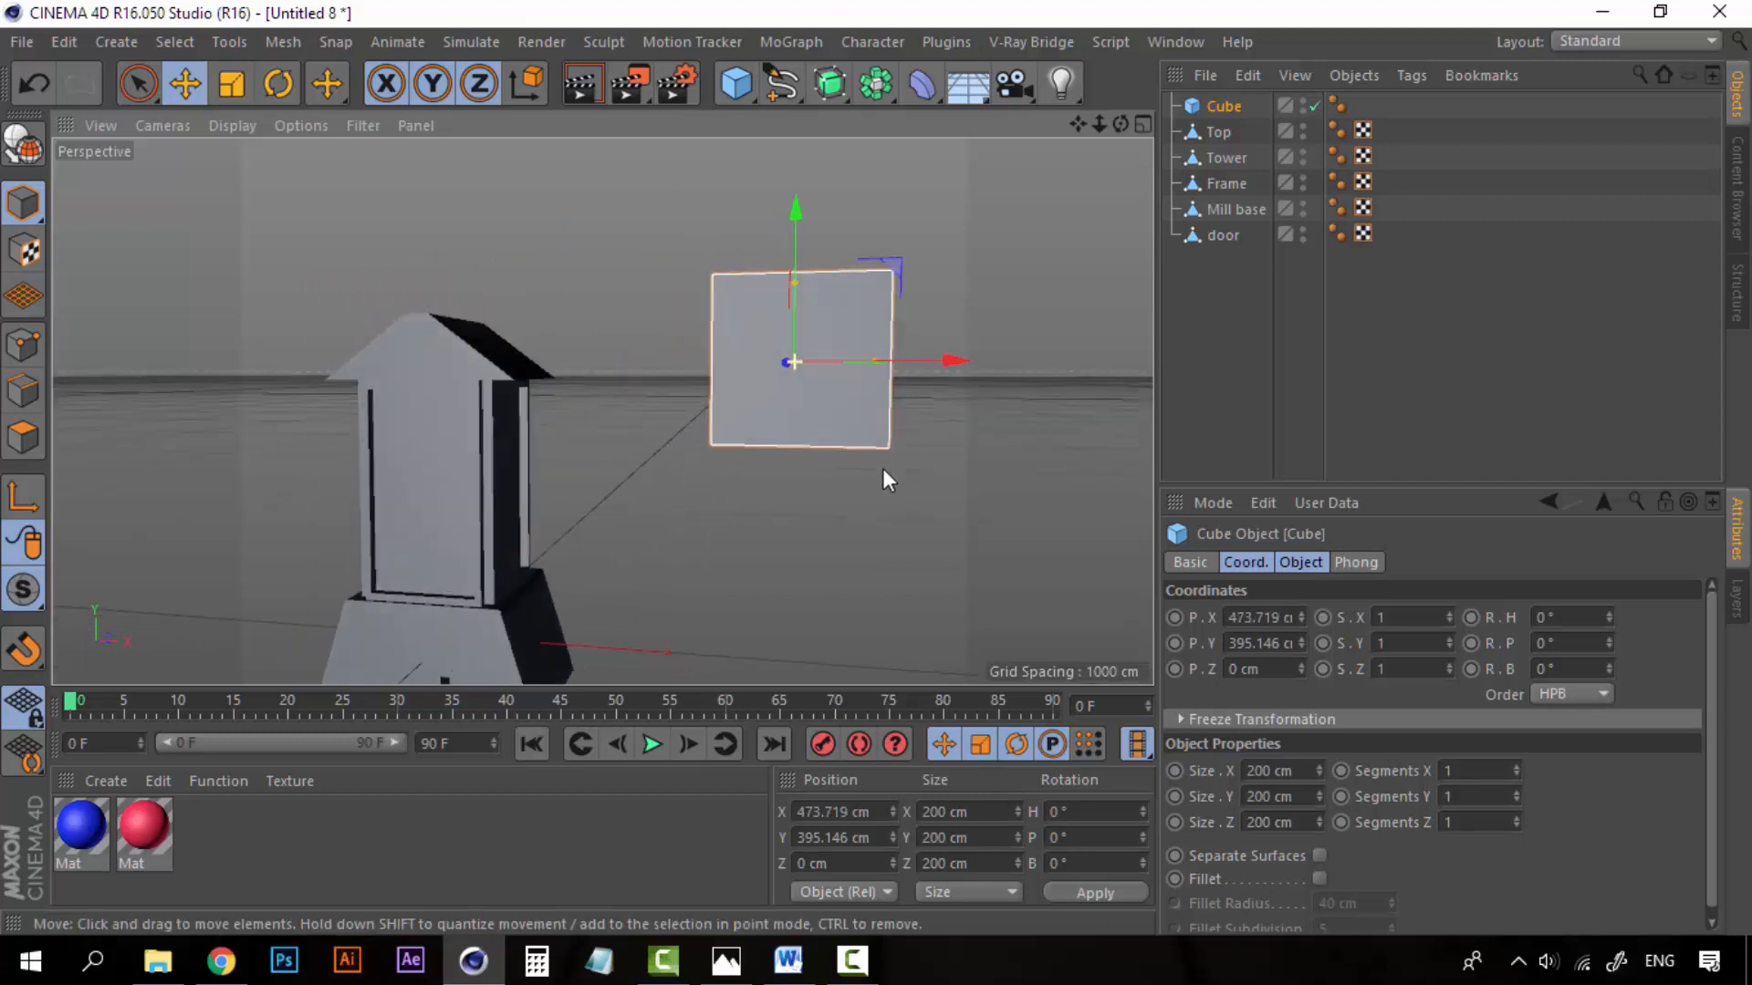
Step: Narrow the new cube to about 37 cm in X and 8.7 cm in Z to form a thin blade
{"action": "left_click_drag", "start_coordinate": [872, 363], "coordinate": [811, 363]}
{"action": "left_click_drag", "start_coordinate": [767, 420], "coordinate": [630, 443], "text": "alt"}
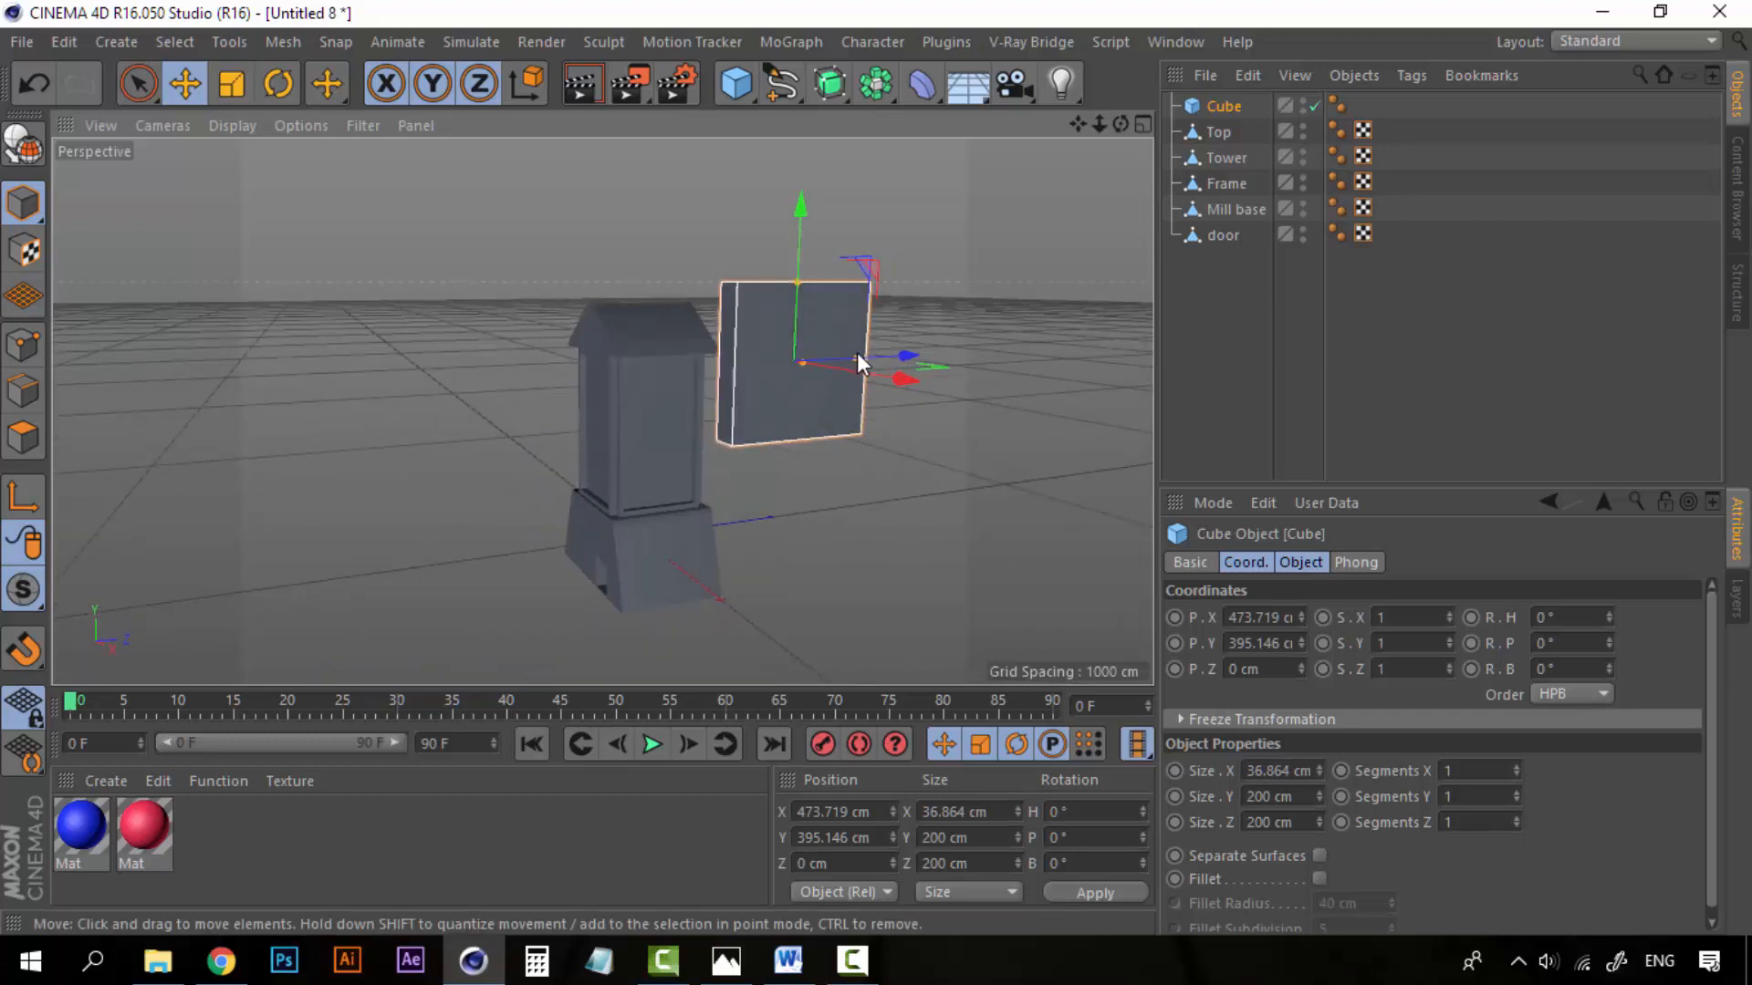
{"action": "left_click_drag", "start_coordinate": [851, 358], "coordinate": [798, 371]}
Step: Place the blade cube under a new Subdivision Surface and set its Y segments to 4
{"action": "scroll", "coordinate": [808, 362], "scroll_direction": "up", "scroll_amount": 2}
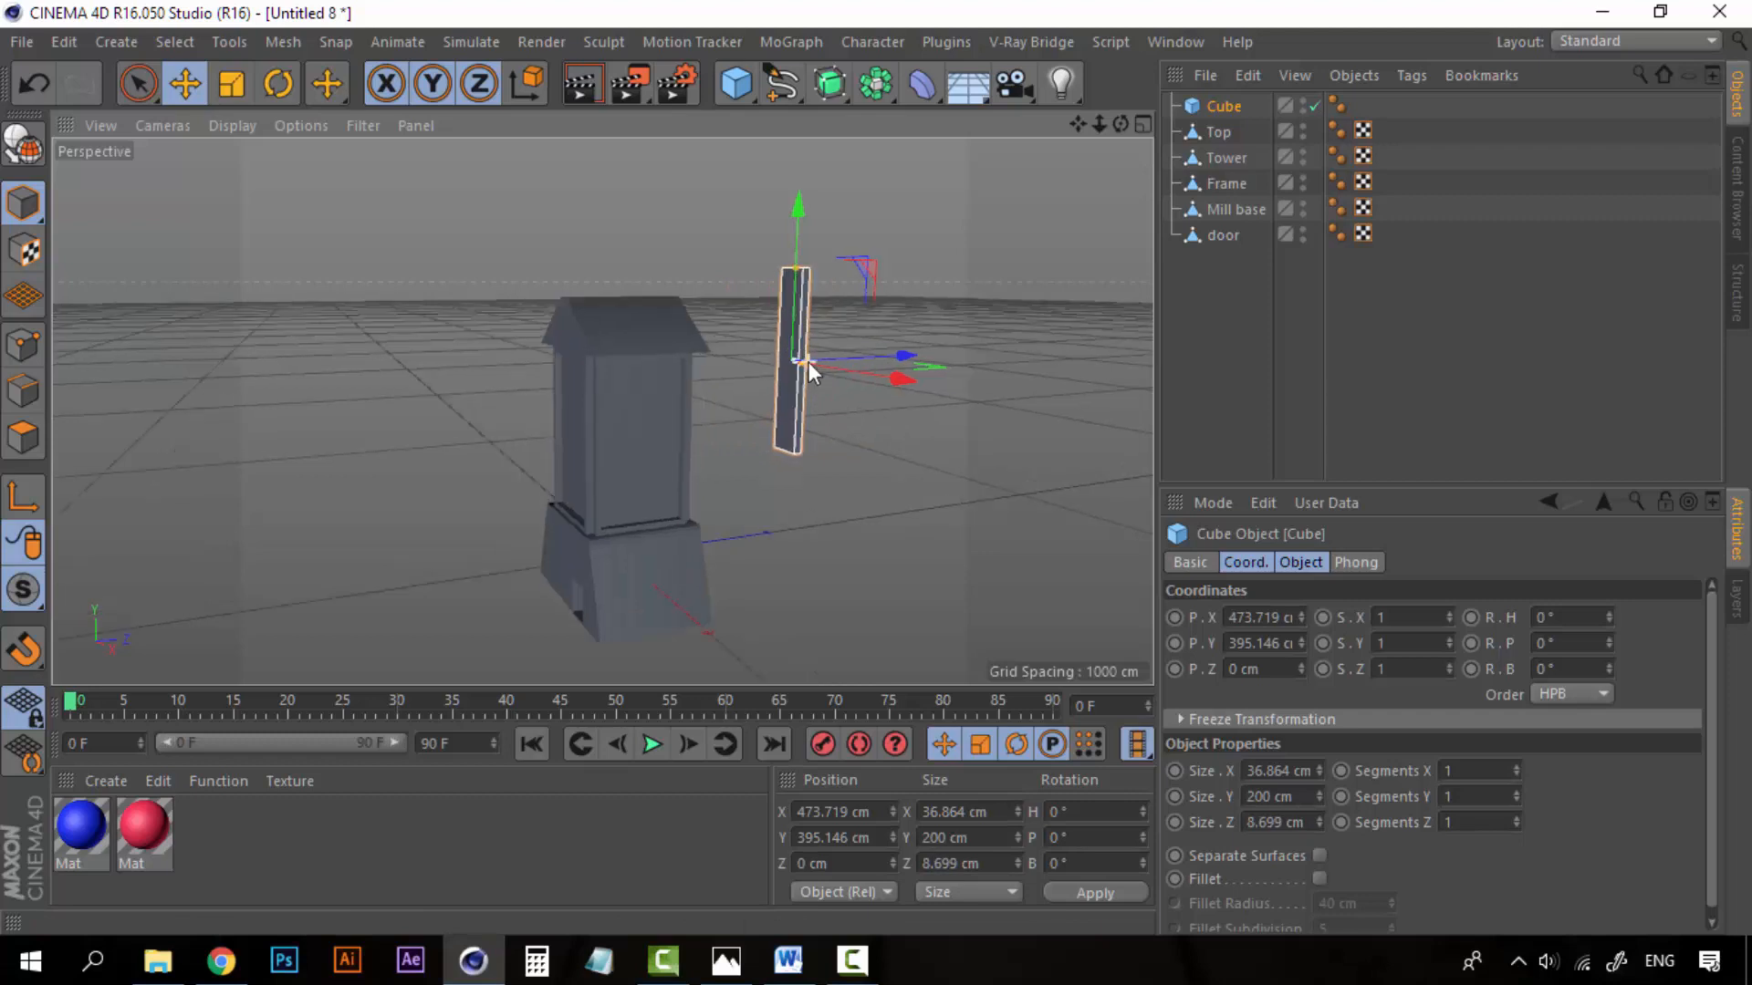
{"action": "scroll", "coordinate": [816, 364], "scroll_direction": "up", "scroll_amount": 5}
{"action": "scroll", "coordinate": [815, 364], "scroll_direction": "down", "scroll_amount": 2}
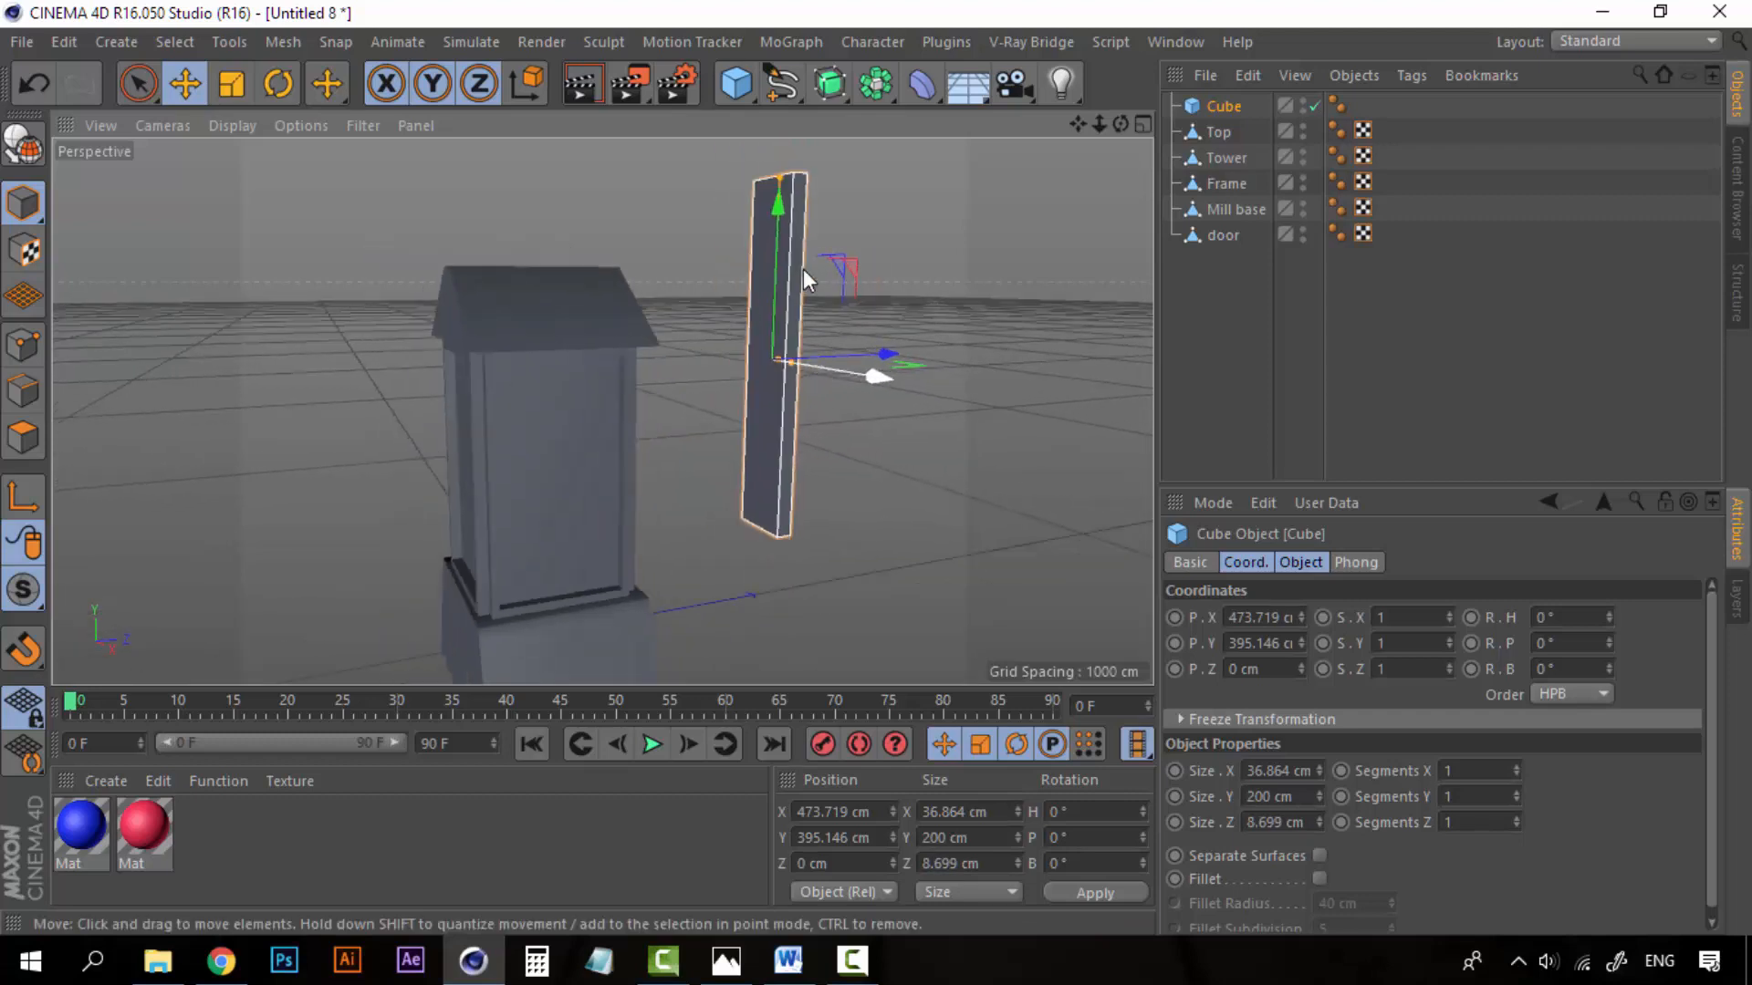
{"action": "left_click_drag", "start_coordinate": [803, 268], "coordinate": [1012, 313], "text": "alt"}
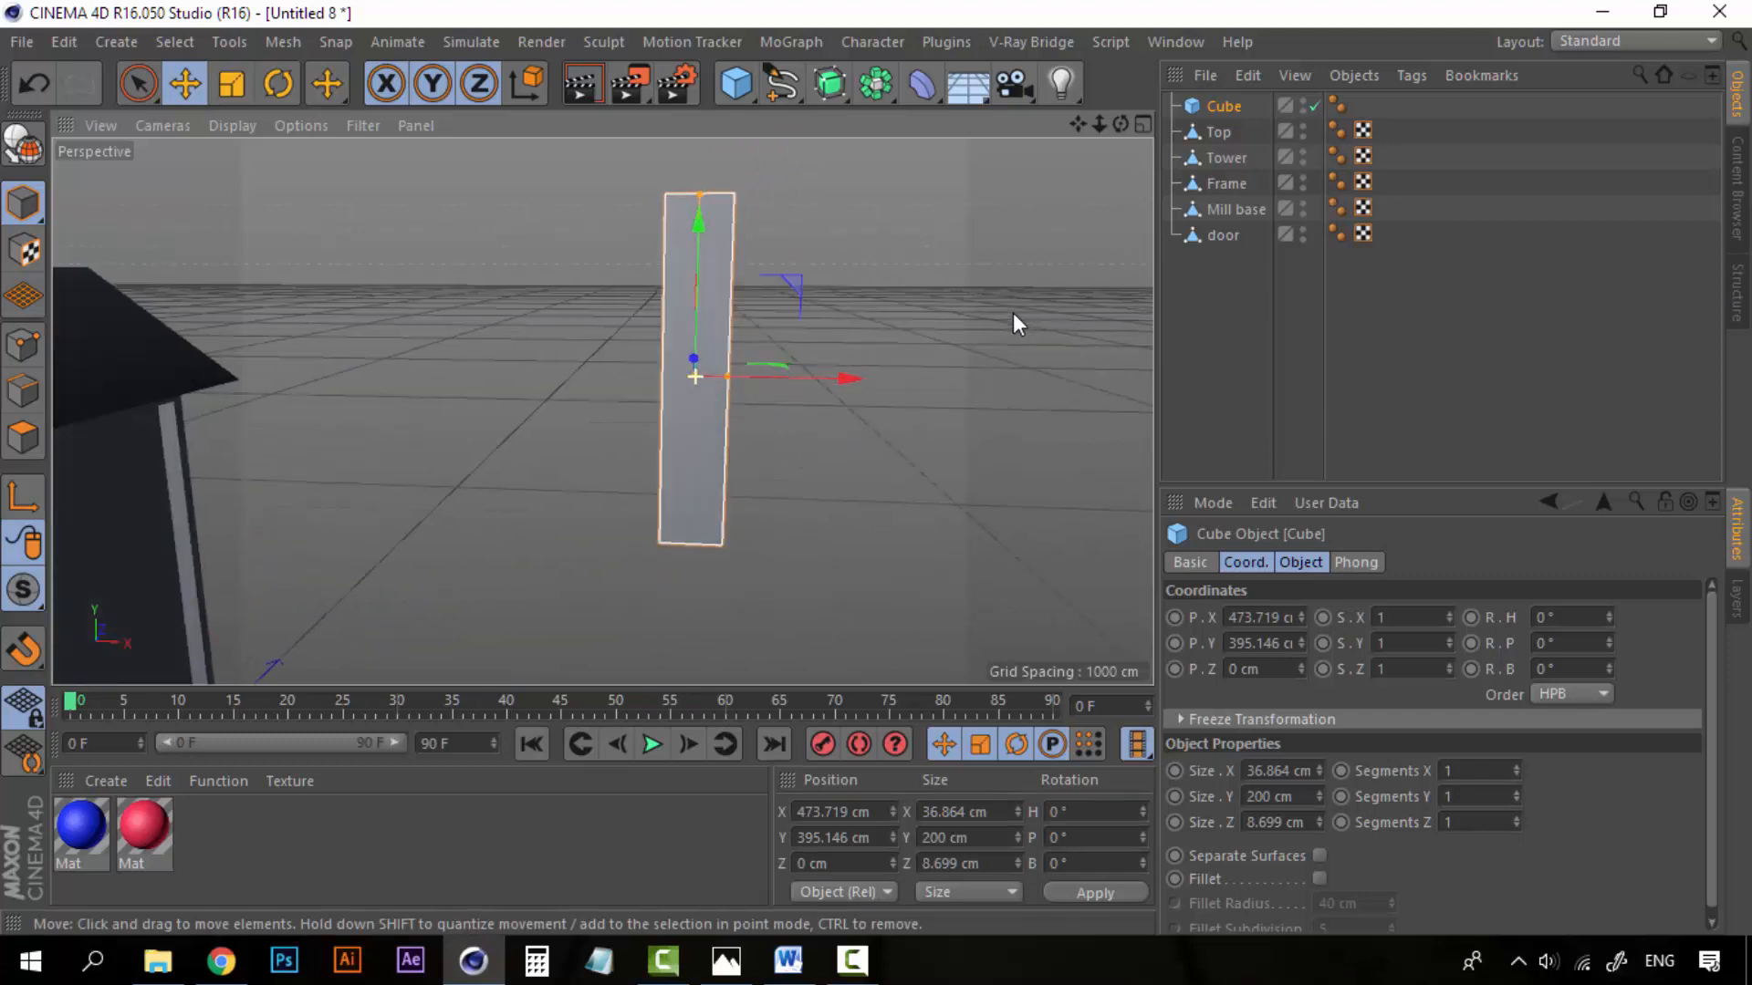
{"action": "left_click", "coordinate": [829, 83]}
{"action": "left_click_drag", "start_coordinate": [1213, 134], "coordinate": [1239, 104]}
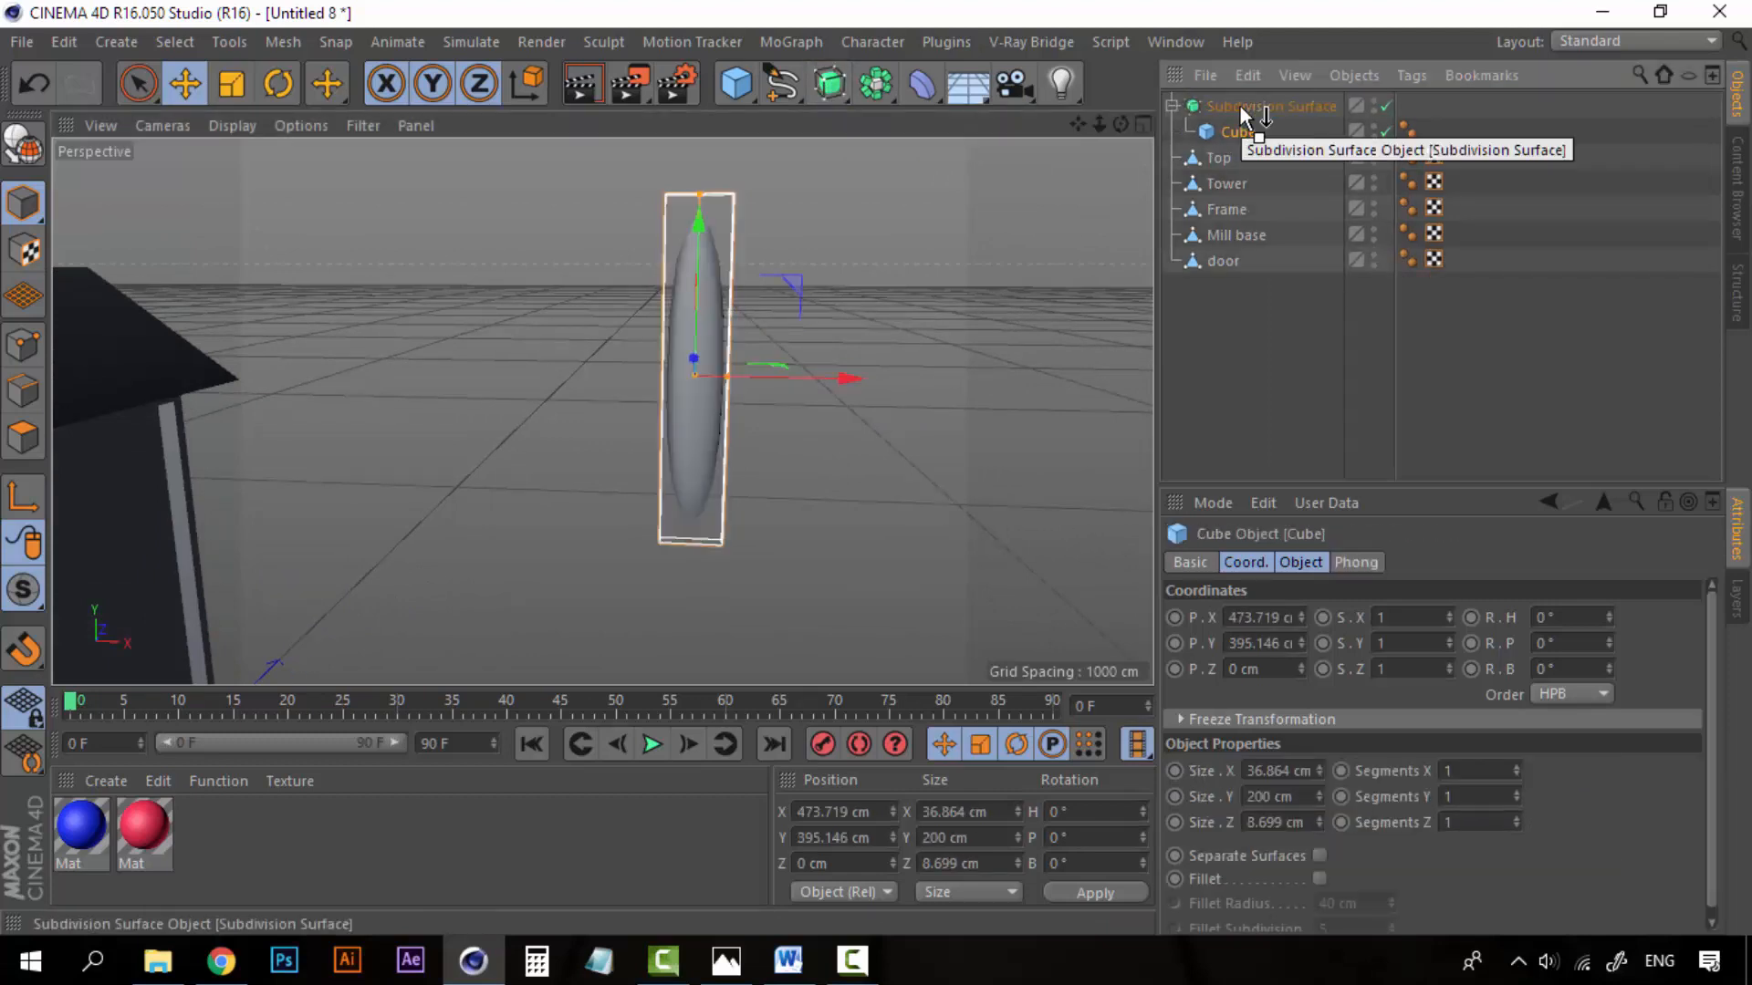
{"action": "left_click", "coordinate": [1517, 792]}
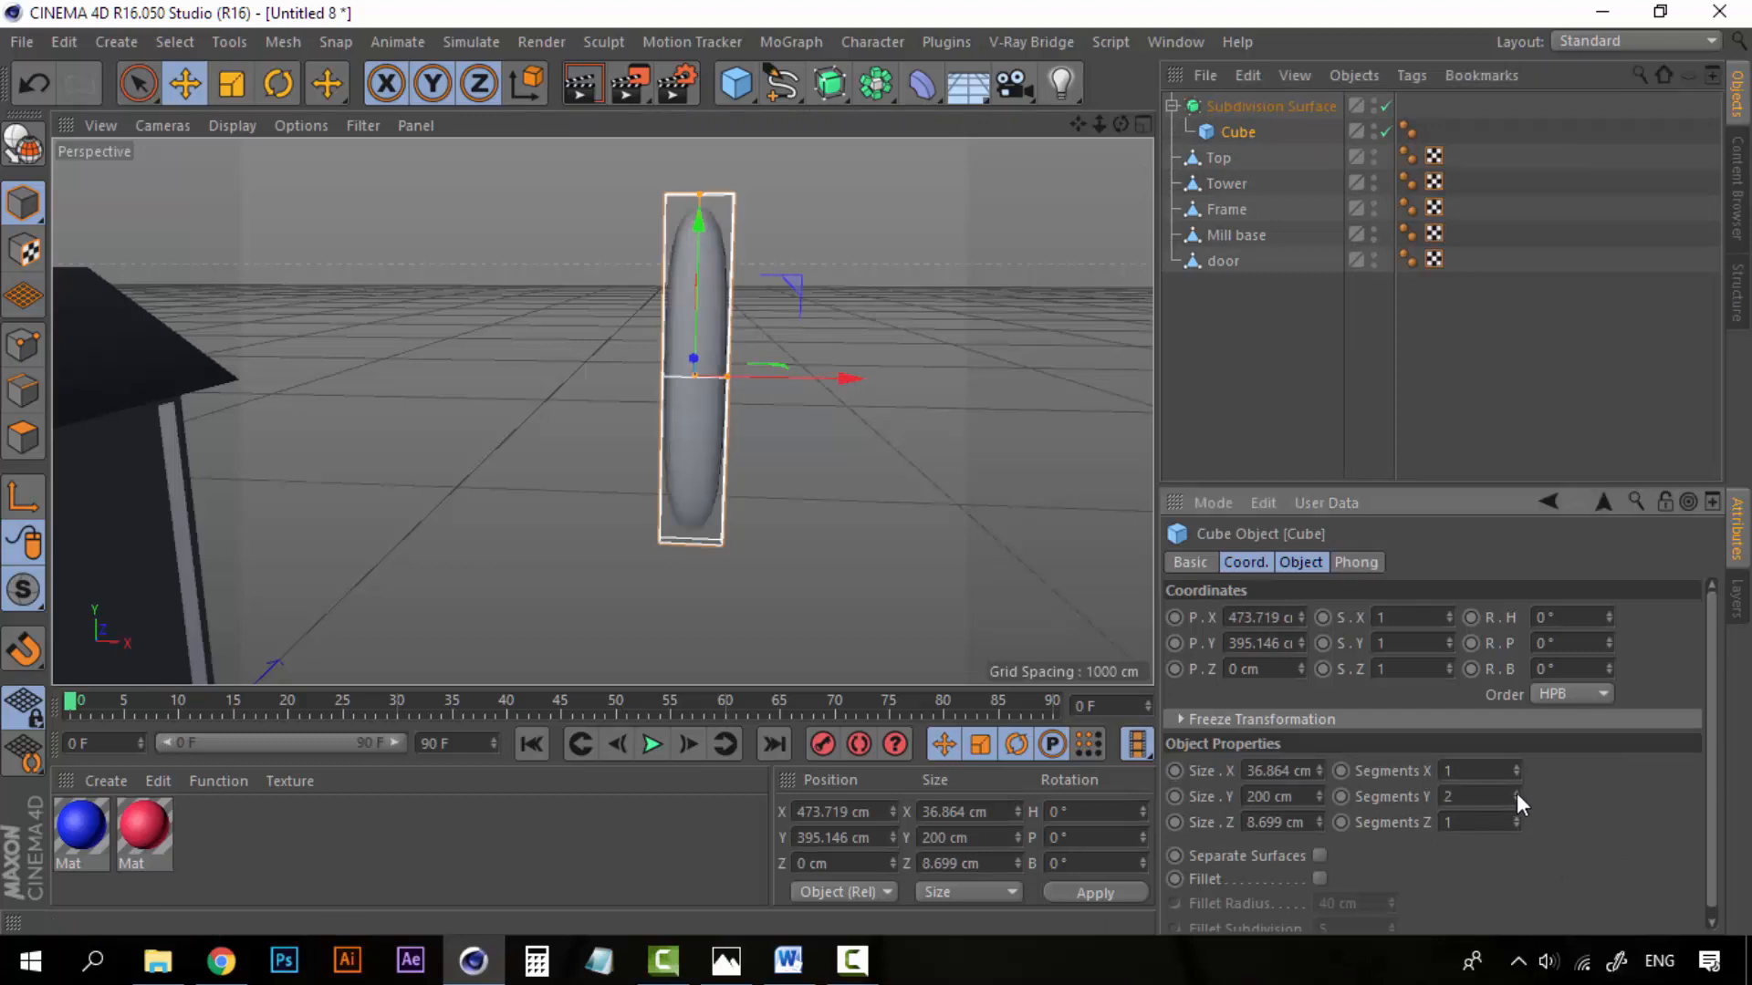
{"action": "left_click", "coordinate": [1517, 792]}
{"action": "left_click", "coordinate": [1517, 792]}
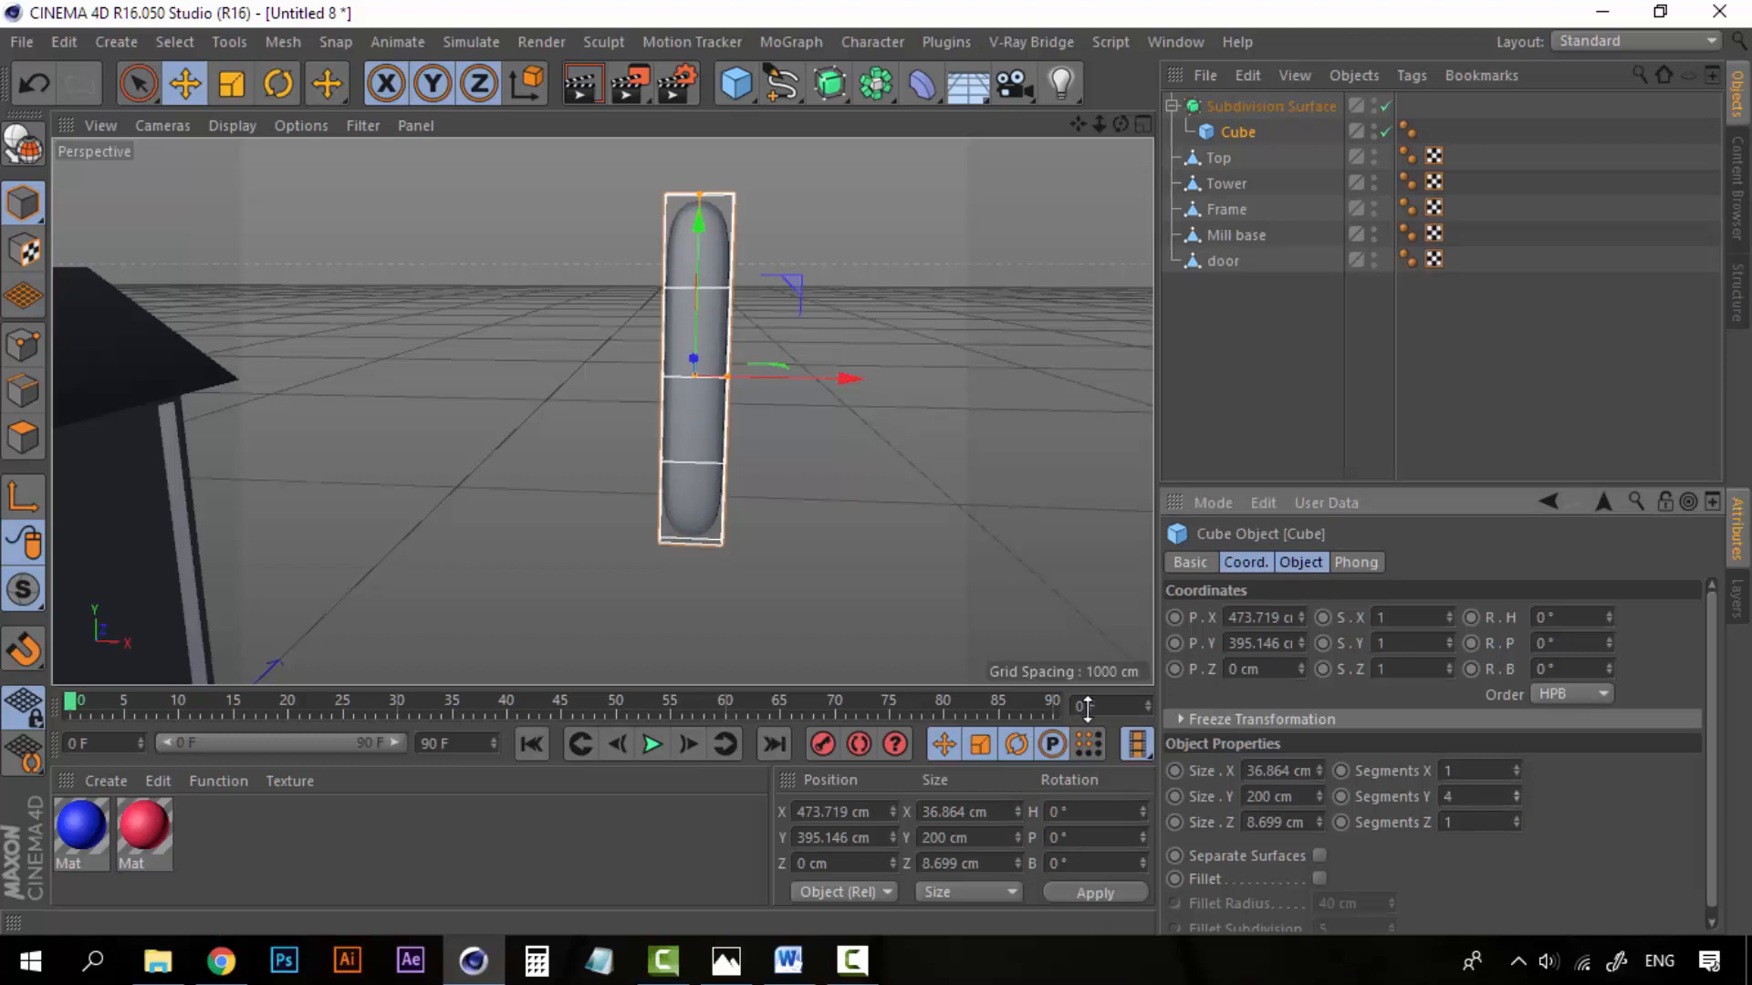
Step: Set the Subdivision Surface's editor subdivision to 5
{"action": "left_click", "coordinate": [1251, 354]}
{"action": "left_click", "coordinate": [1248, 107]}
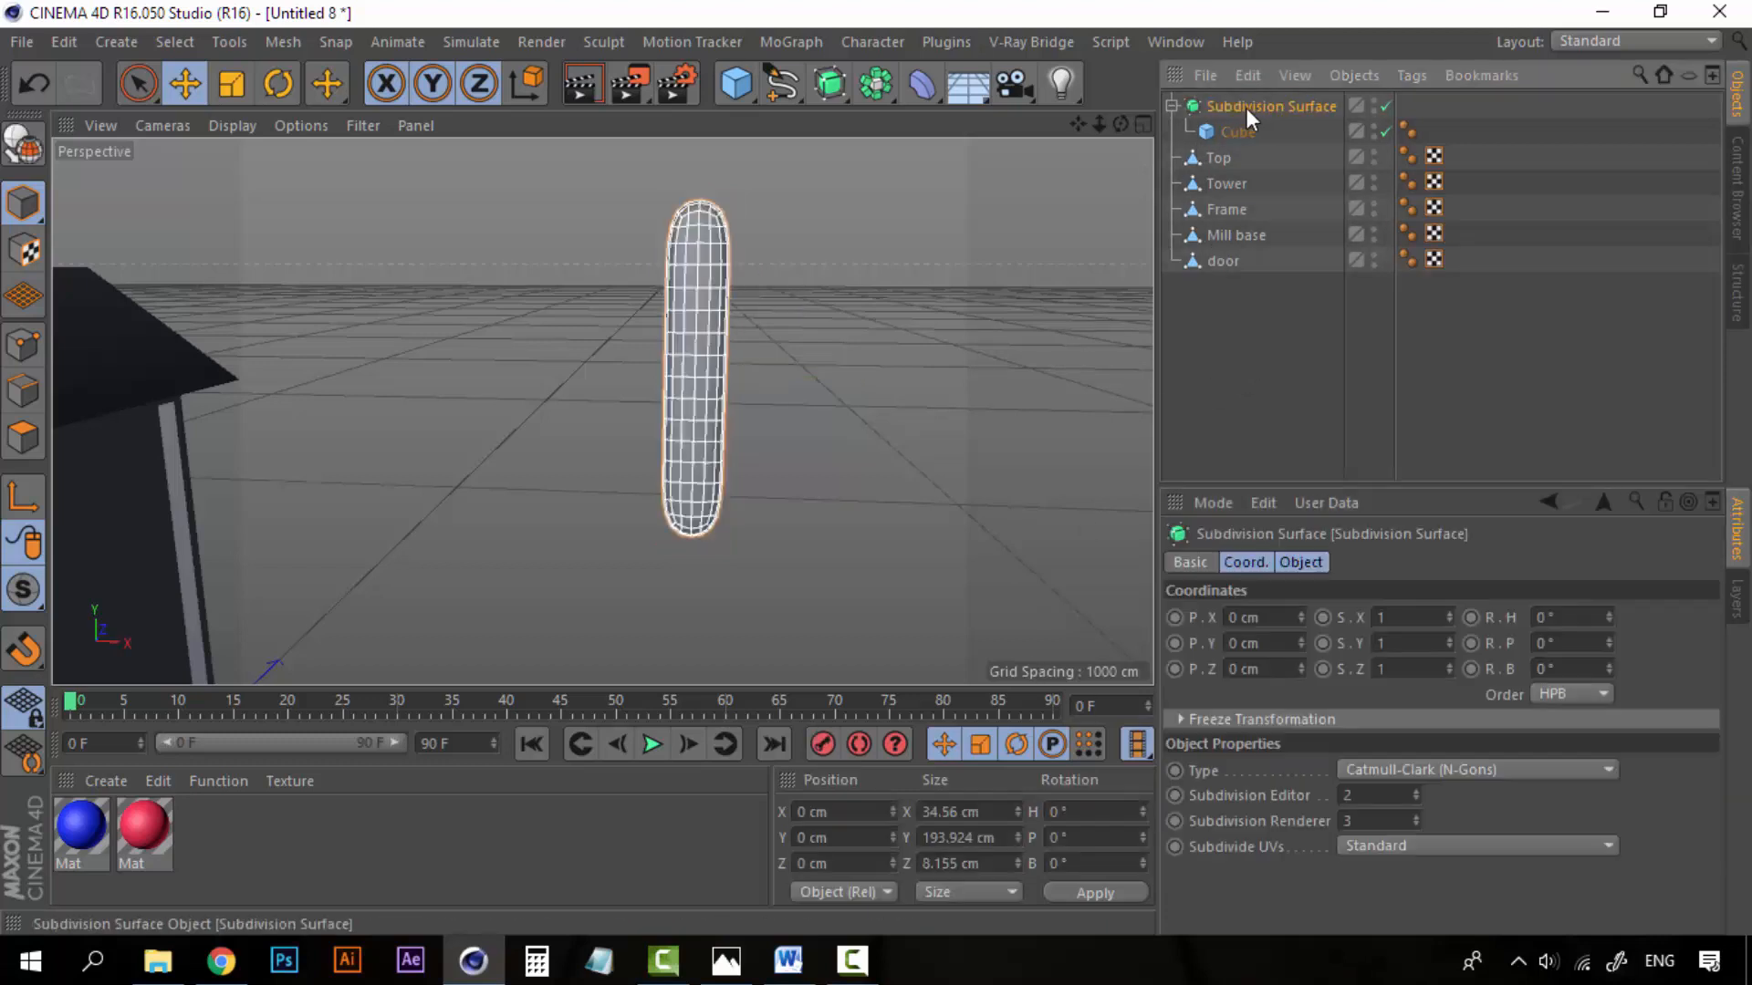
{"action": "left_click", "coordinate": [1222, 310]}
{"action": "left_click", "coordinate": [1242, 110]}
{"action": "left_click", "coordinate": [1396, 794]}
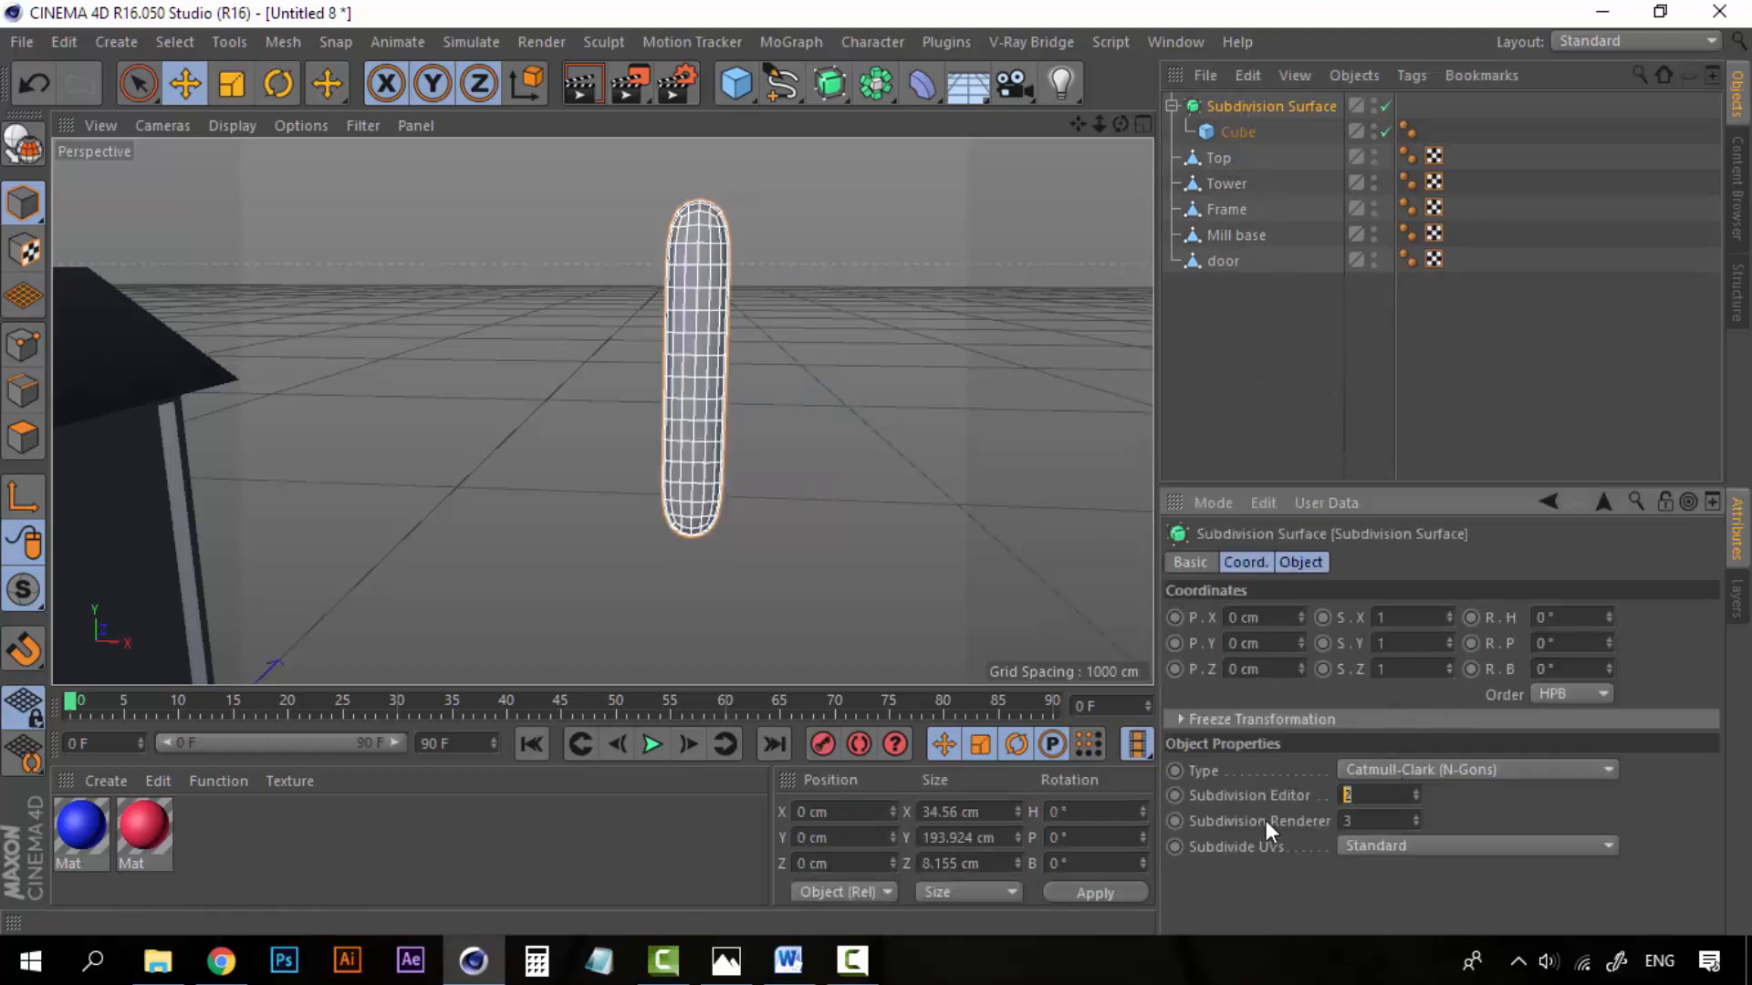
{"action": "type", "text": "5"}
{"action": "key", "text": "Return"}
{"action": "left_click", "coordinate": [1222, 370]}
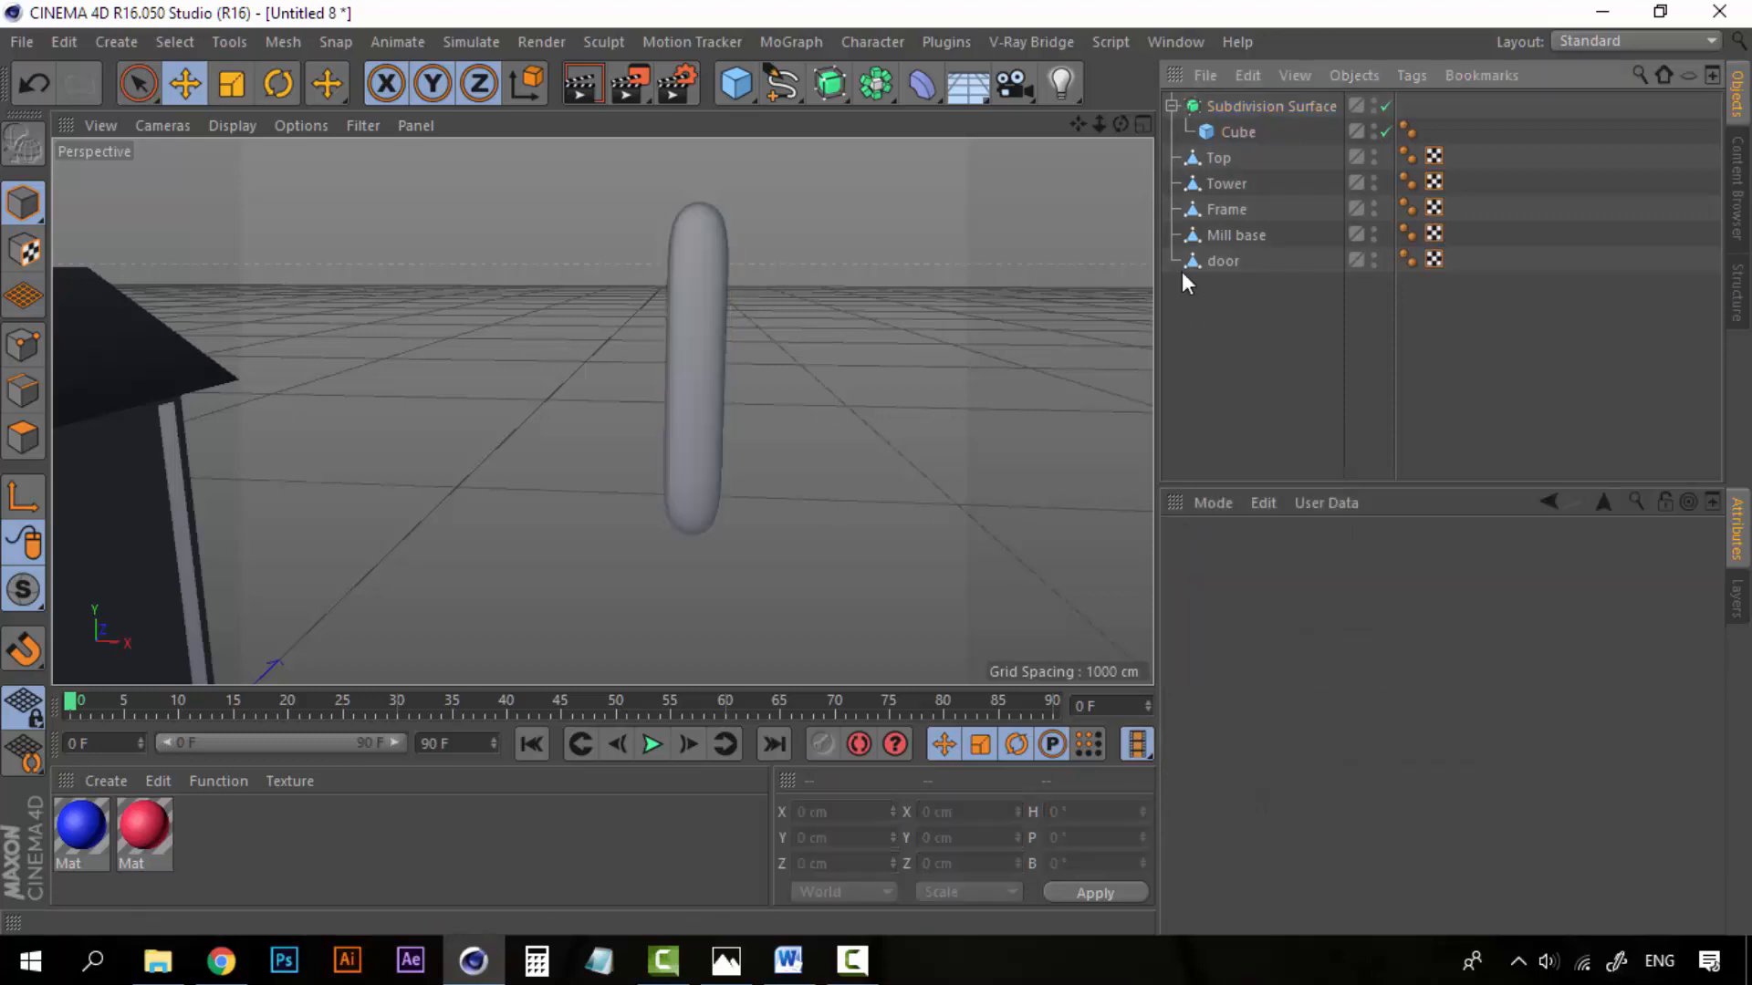
Step: Make the Subdivision Surface editable, move the resulting cube mesh out of its null and delete the empty null
{"action": "left_click", "coordinate": [1257, 108]}
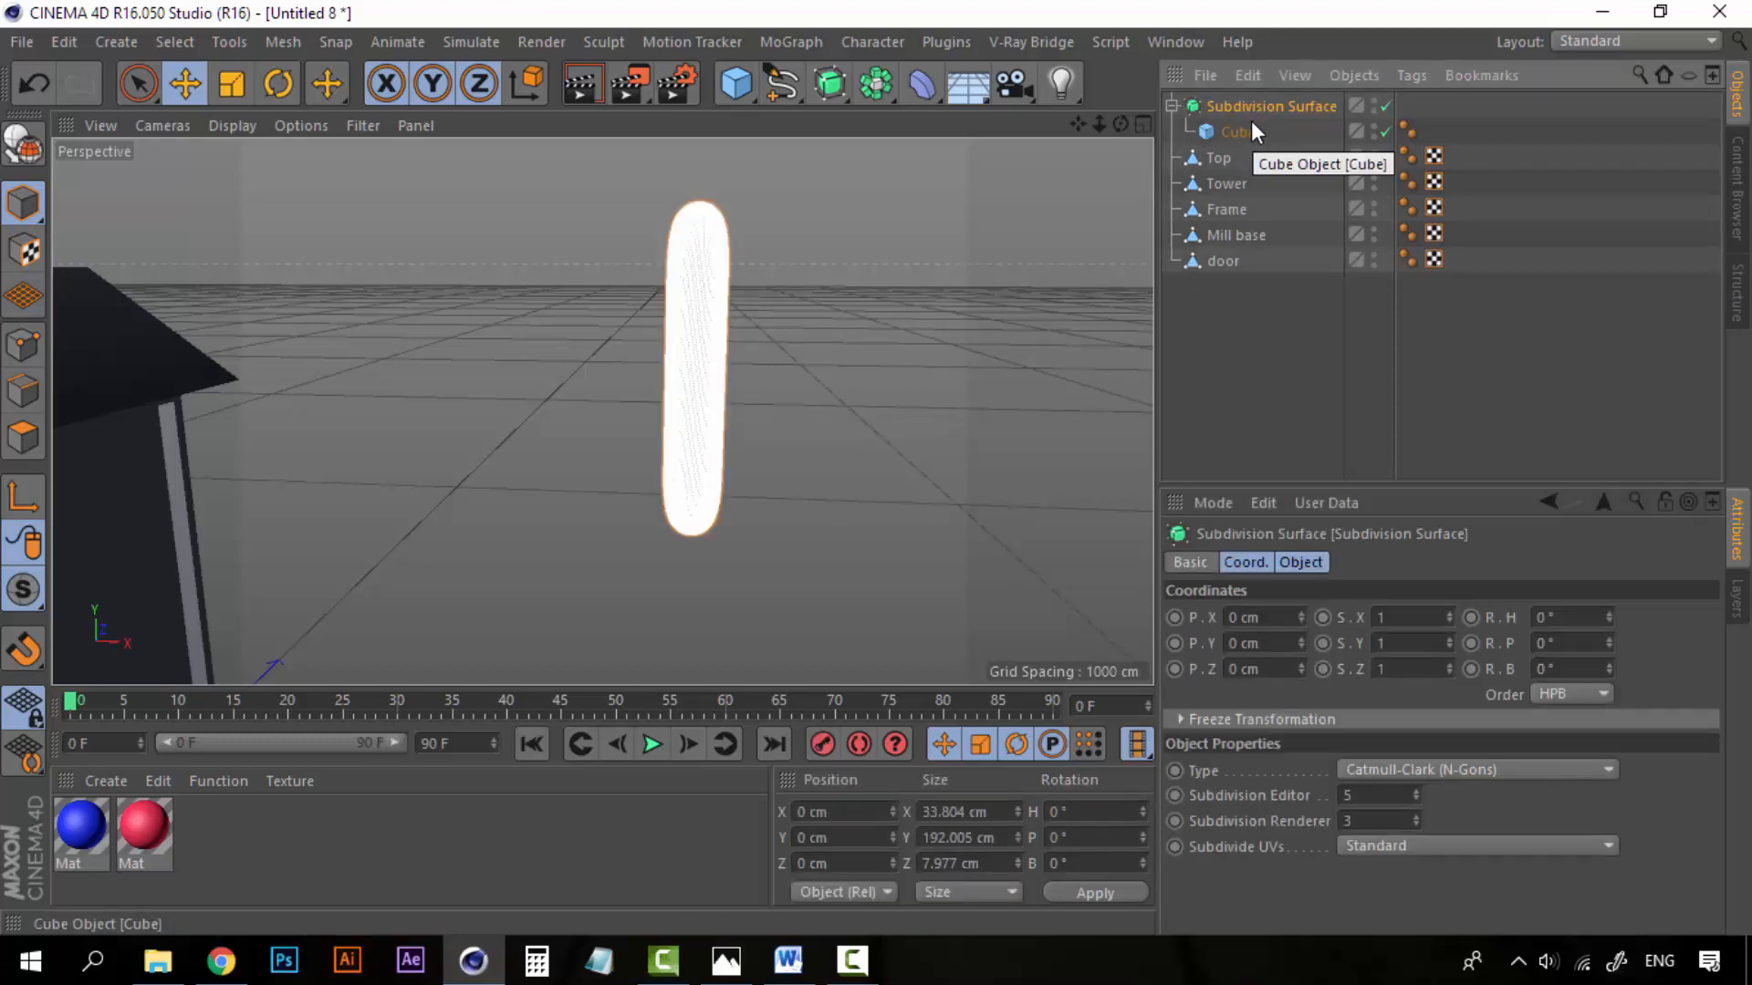
{"action": "key", "text": "c"}
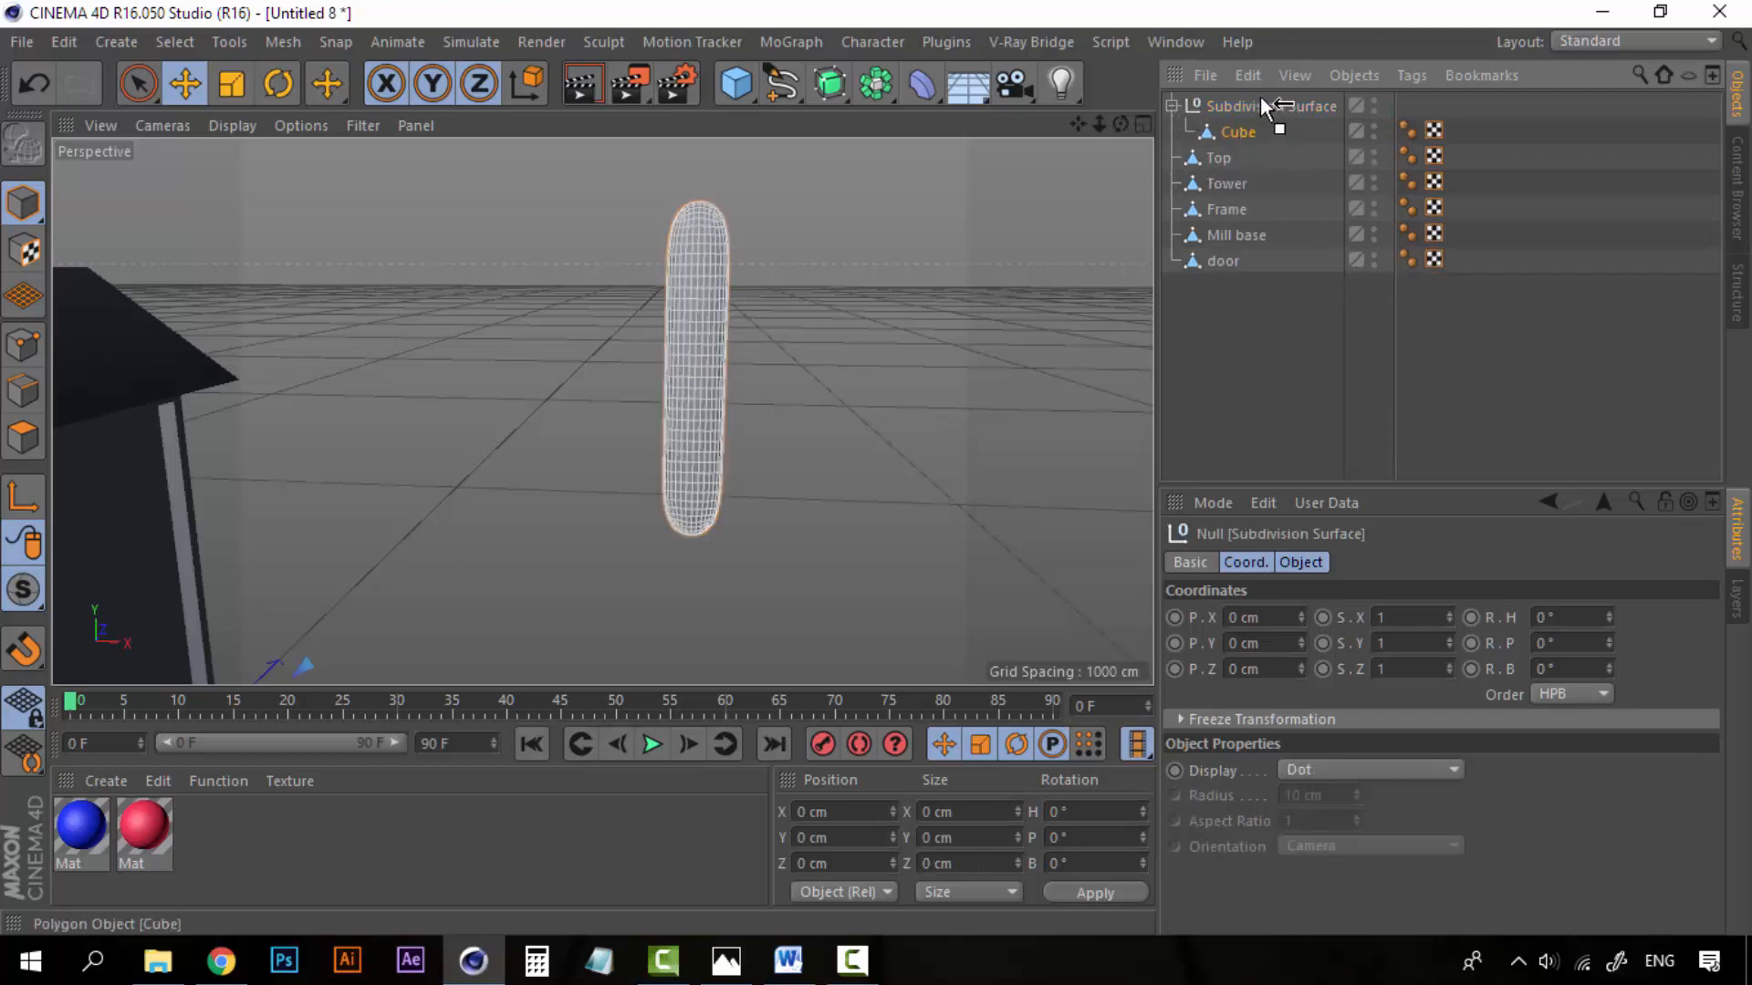
{"action": "left_click_drag", "start_coordinate": [1262, 102], "coordinate": [1261, 121]}
{"action": "left_click", "coordinate": [1256, 129]}
{"action": "key", "text": "Delete"}
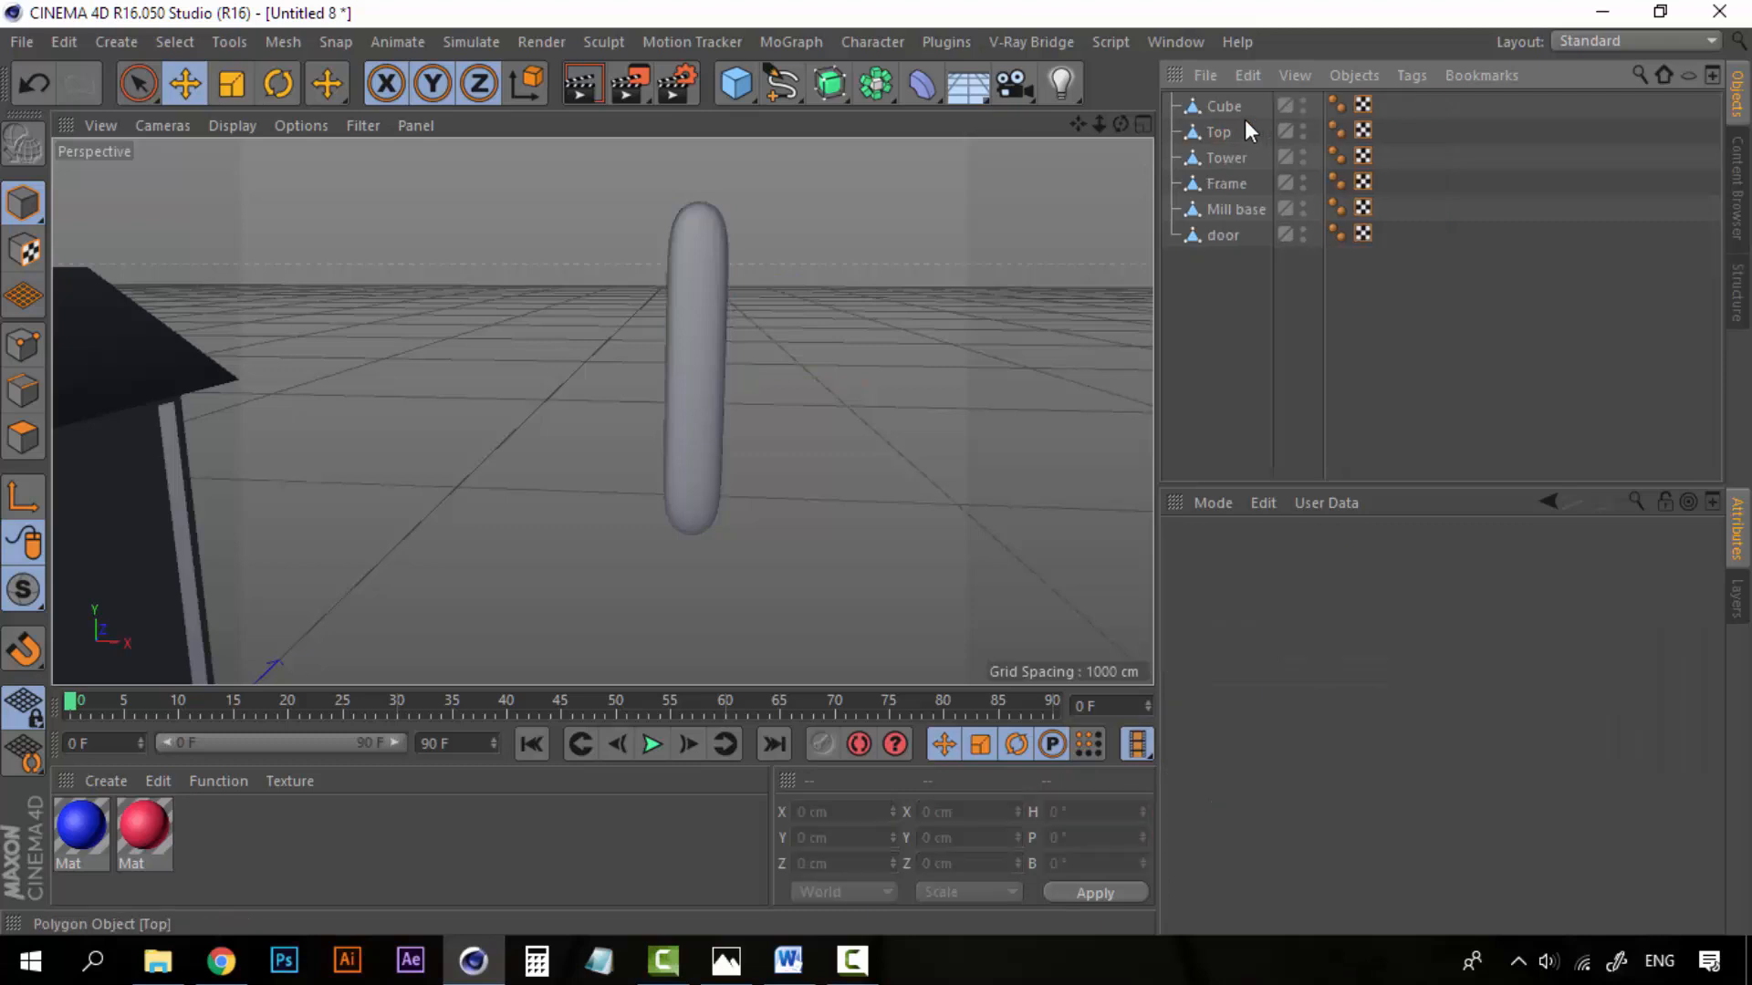
Step: Switch to the Sculpting layout and activate the Inflate brush for the blade cube
{"action": "left_click", "coordinate": [1235, 108]}
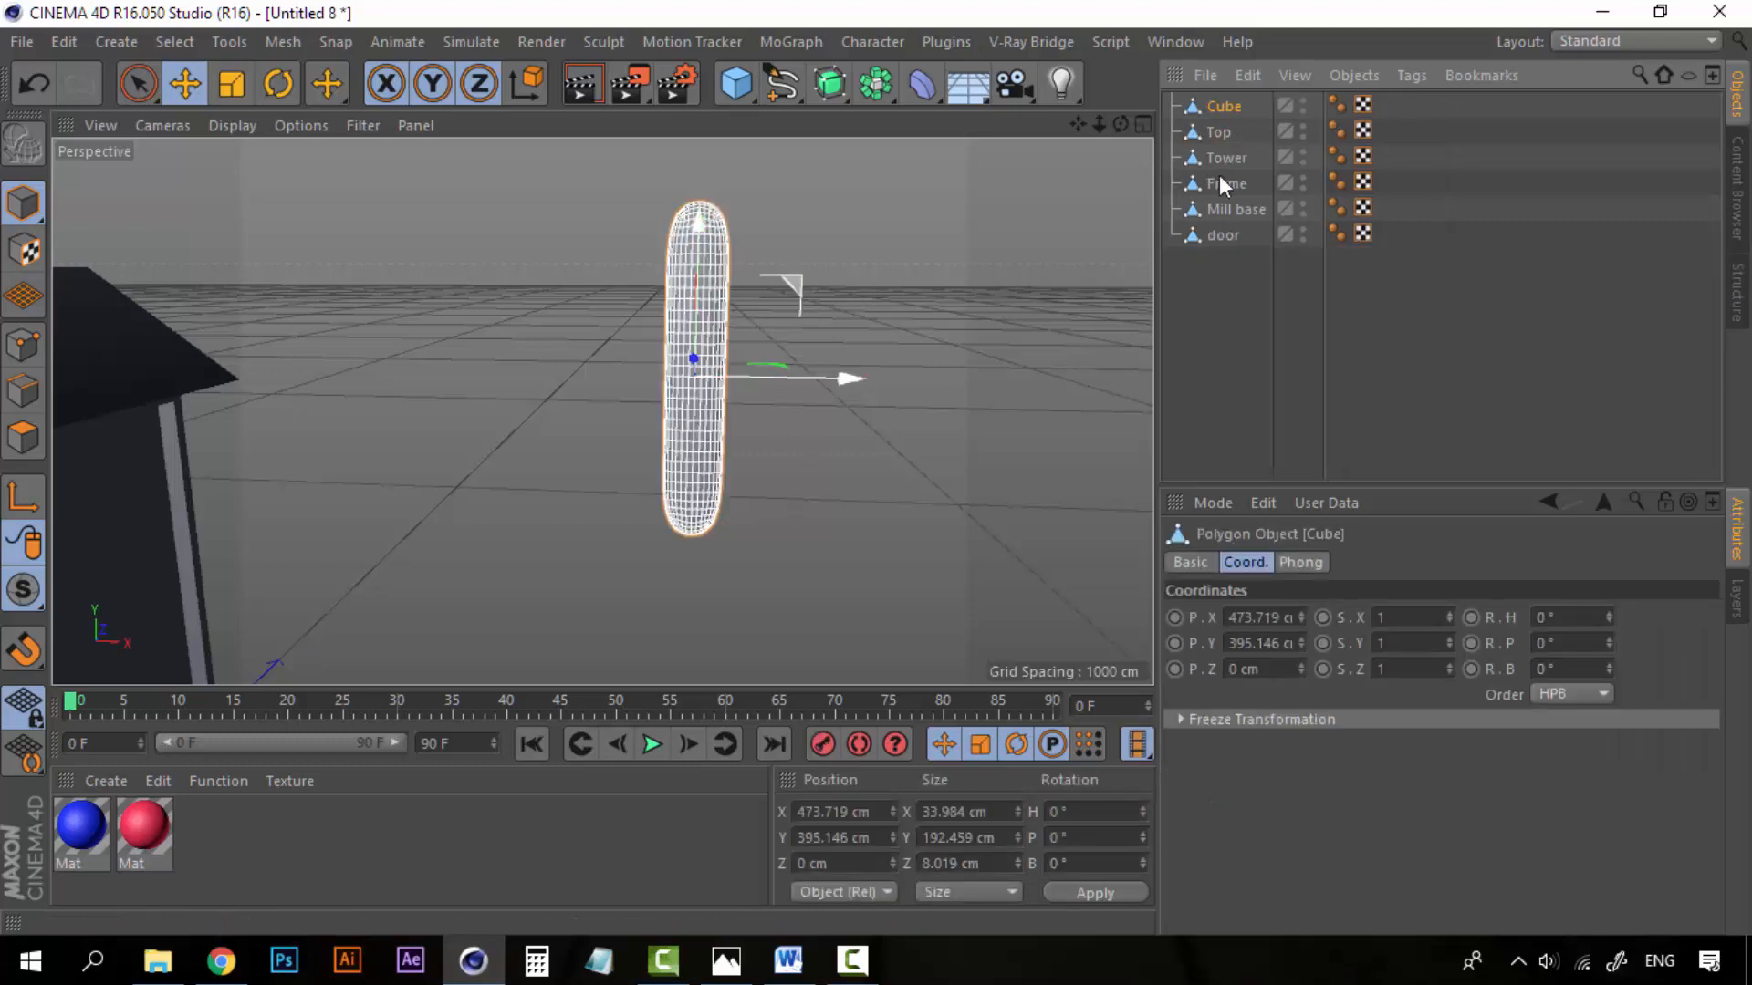
{"action": "left_click", "coordinate": [1642, 40]}
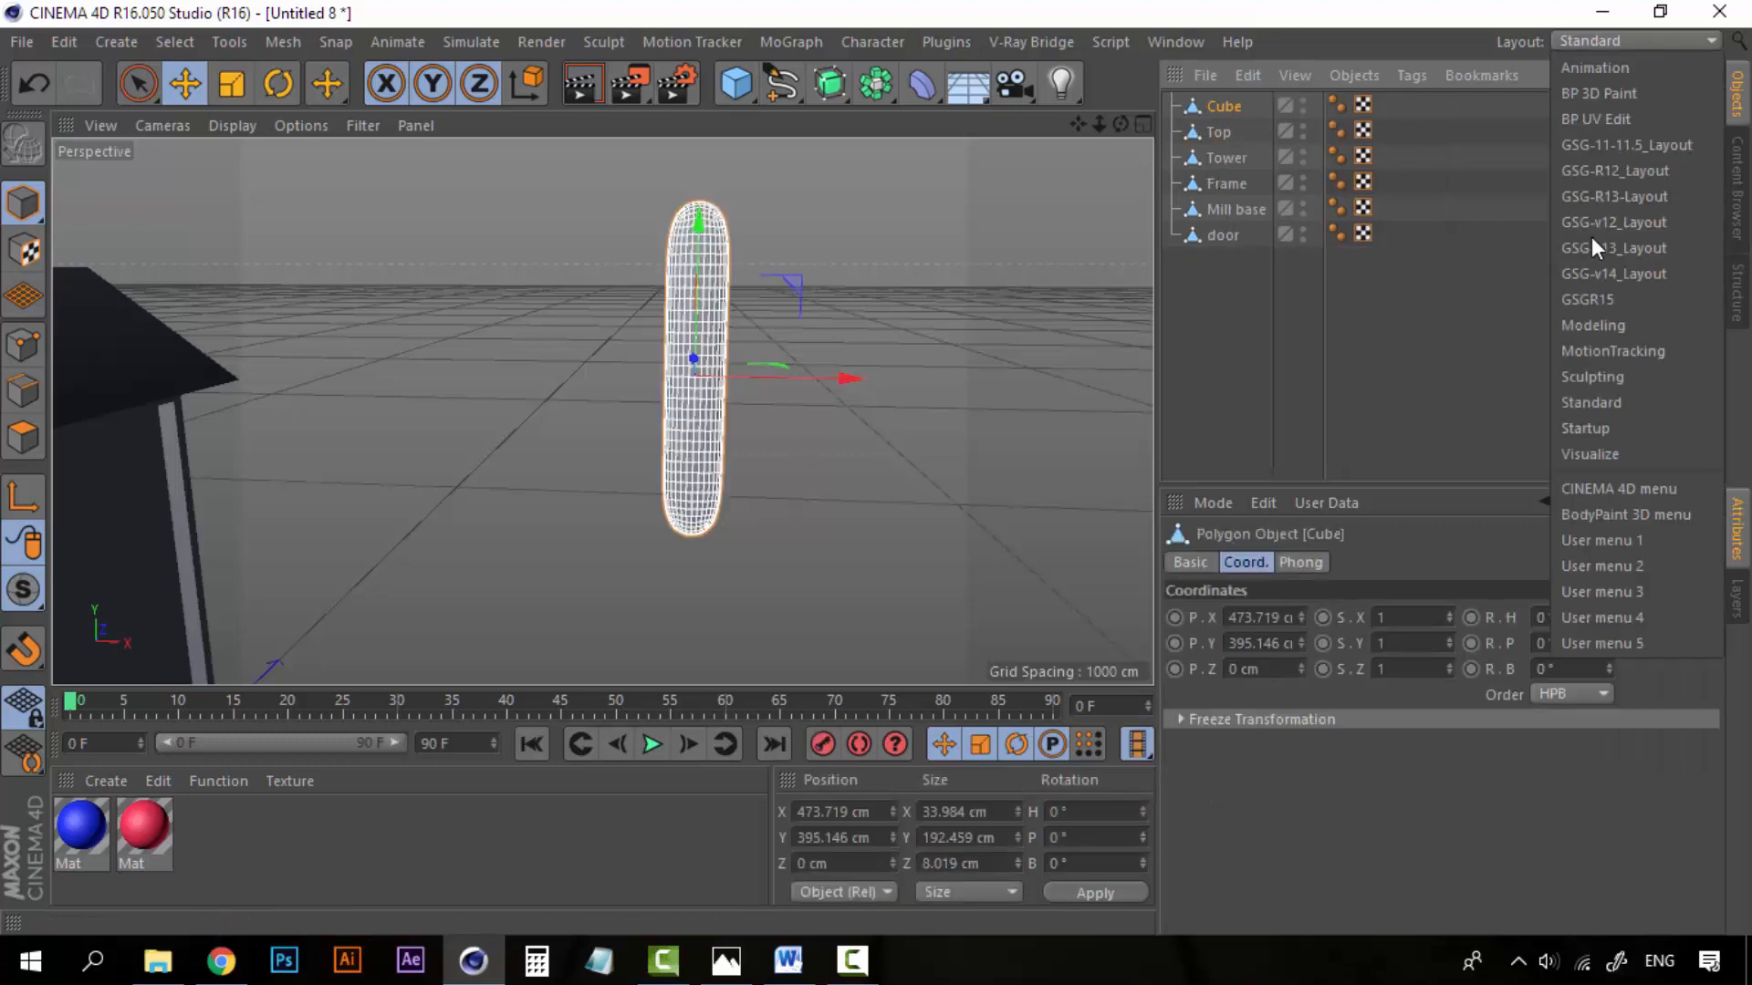
{"action": "left_click", "coordinate": [1600, 380]}
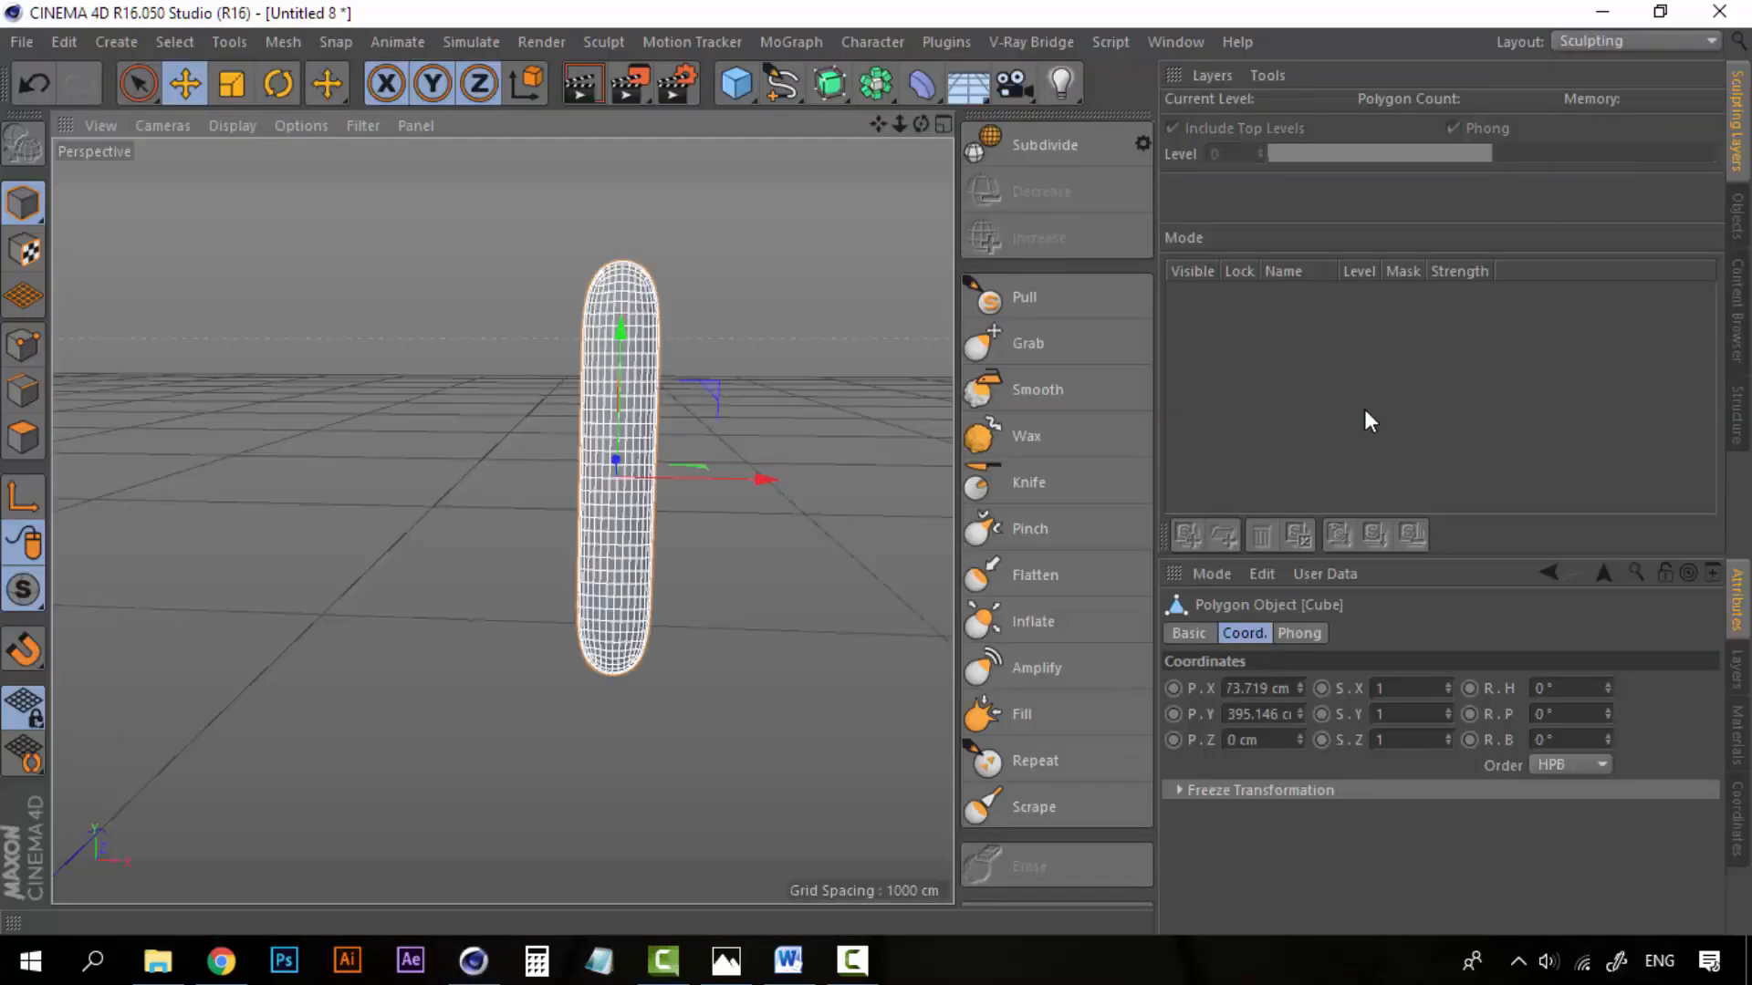
{"action": "left_click_drag", "start_coordinate": [593, 442], "coordinate": [409, 440], "text": "alt"}
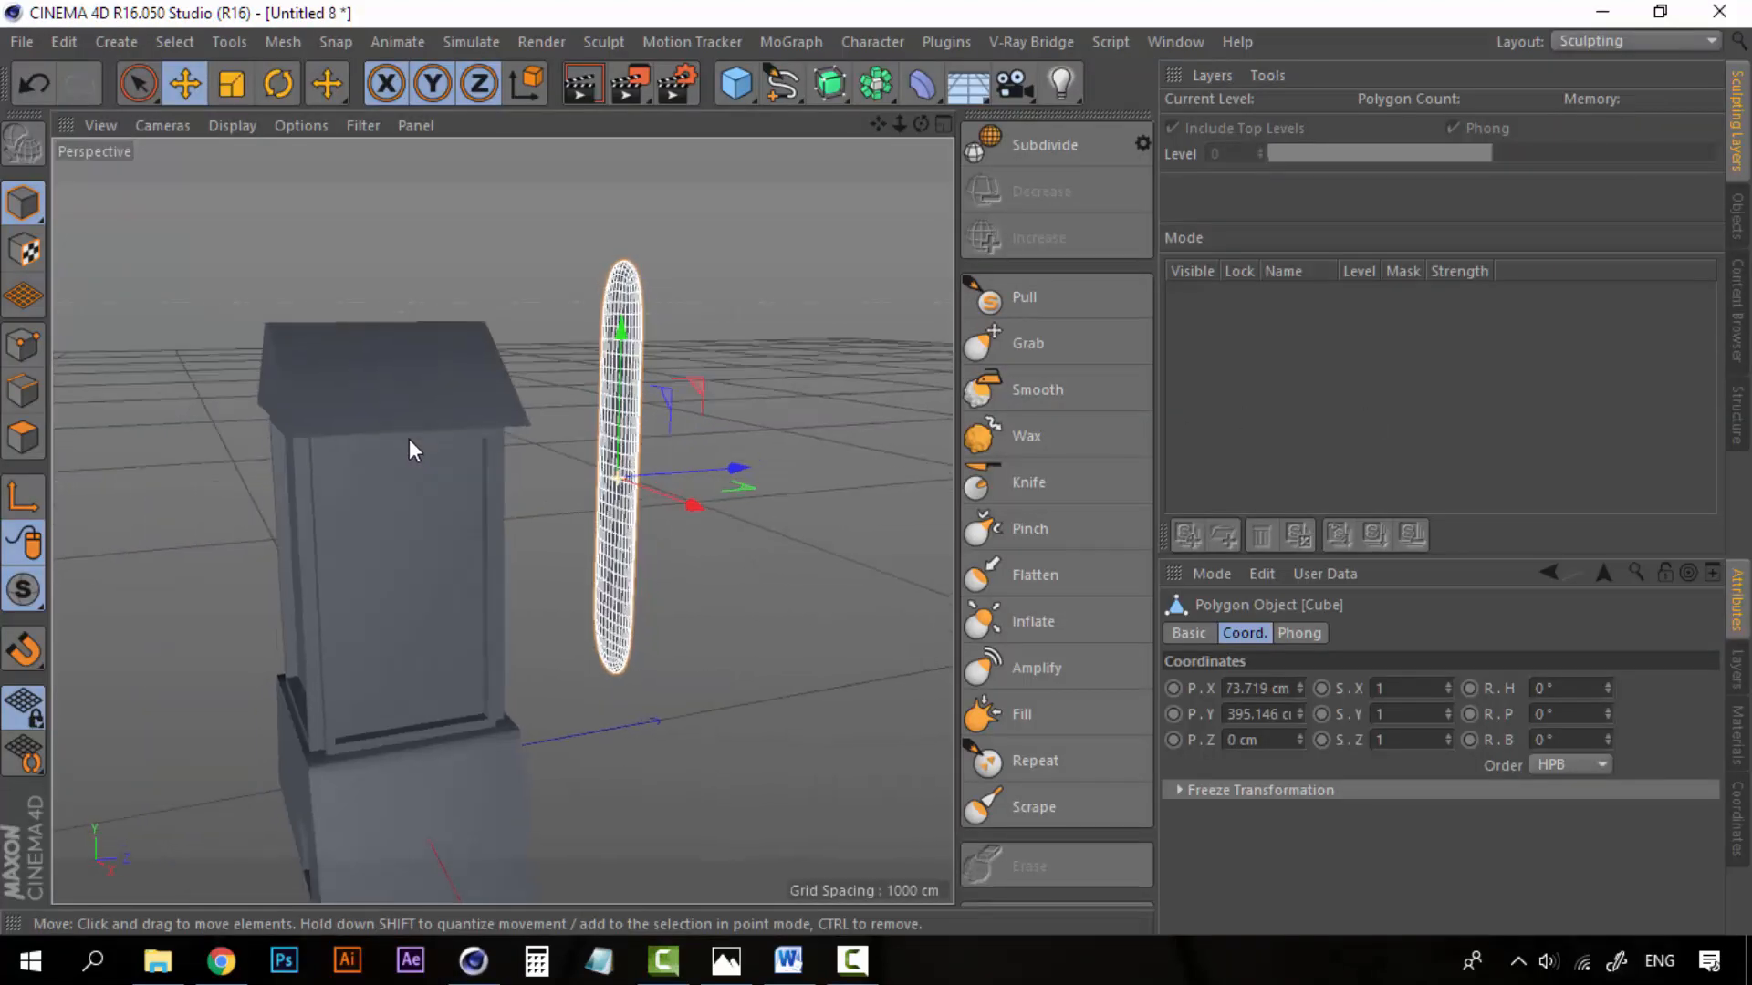
{"action": "left_click", "coordinate": [1031, 622]}
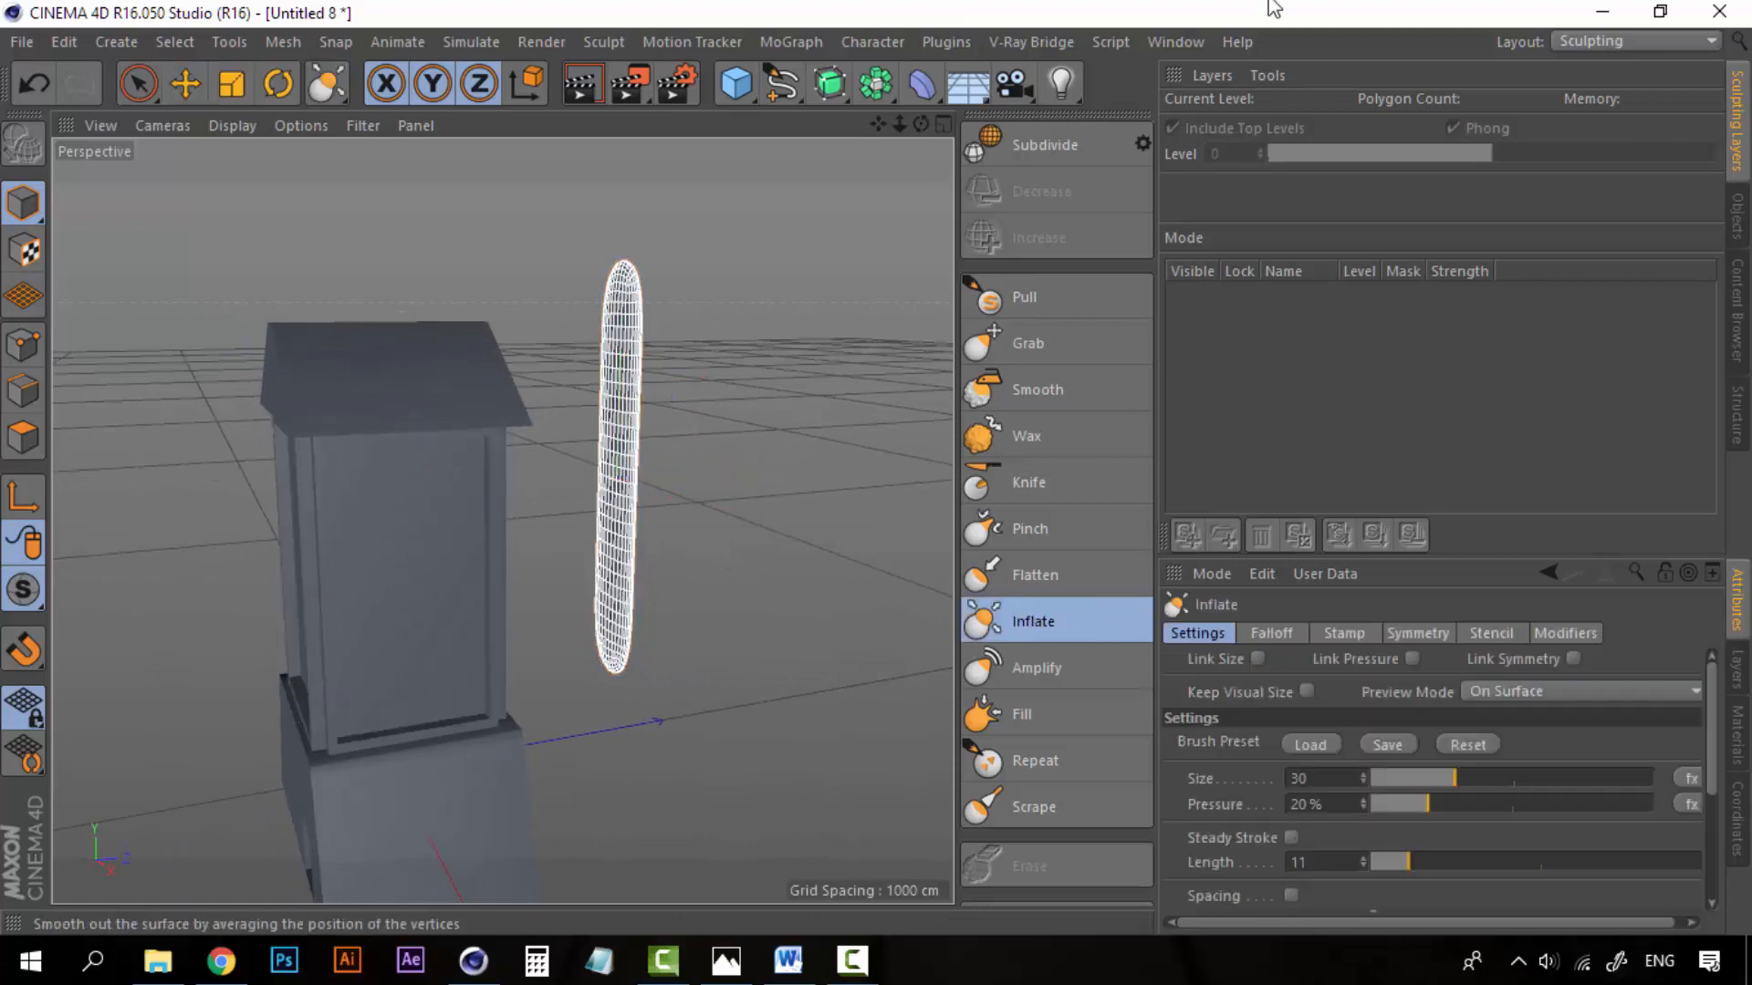
{"action": "left_click", "coordinate": [1741, 223]}
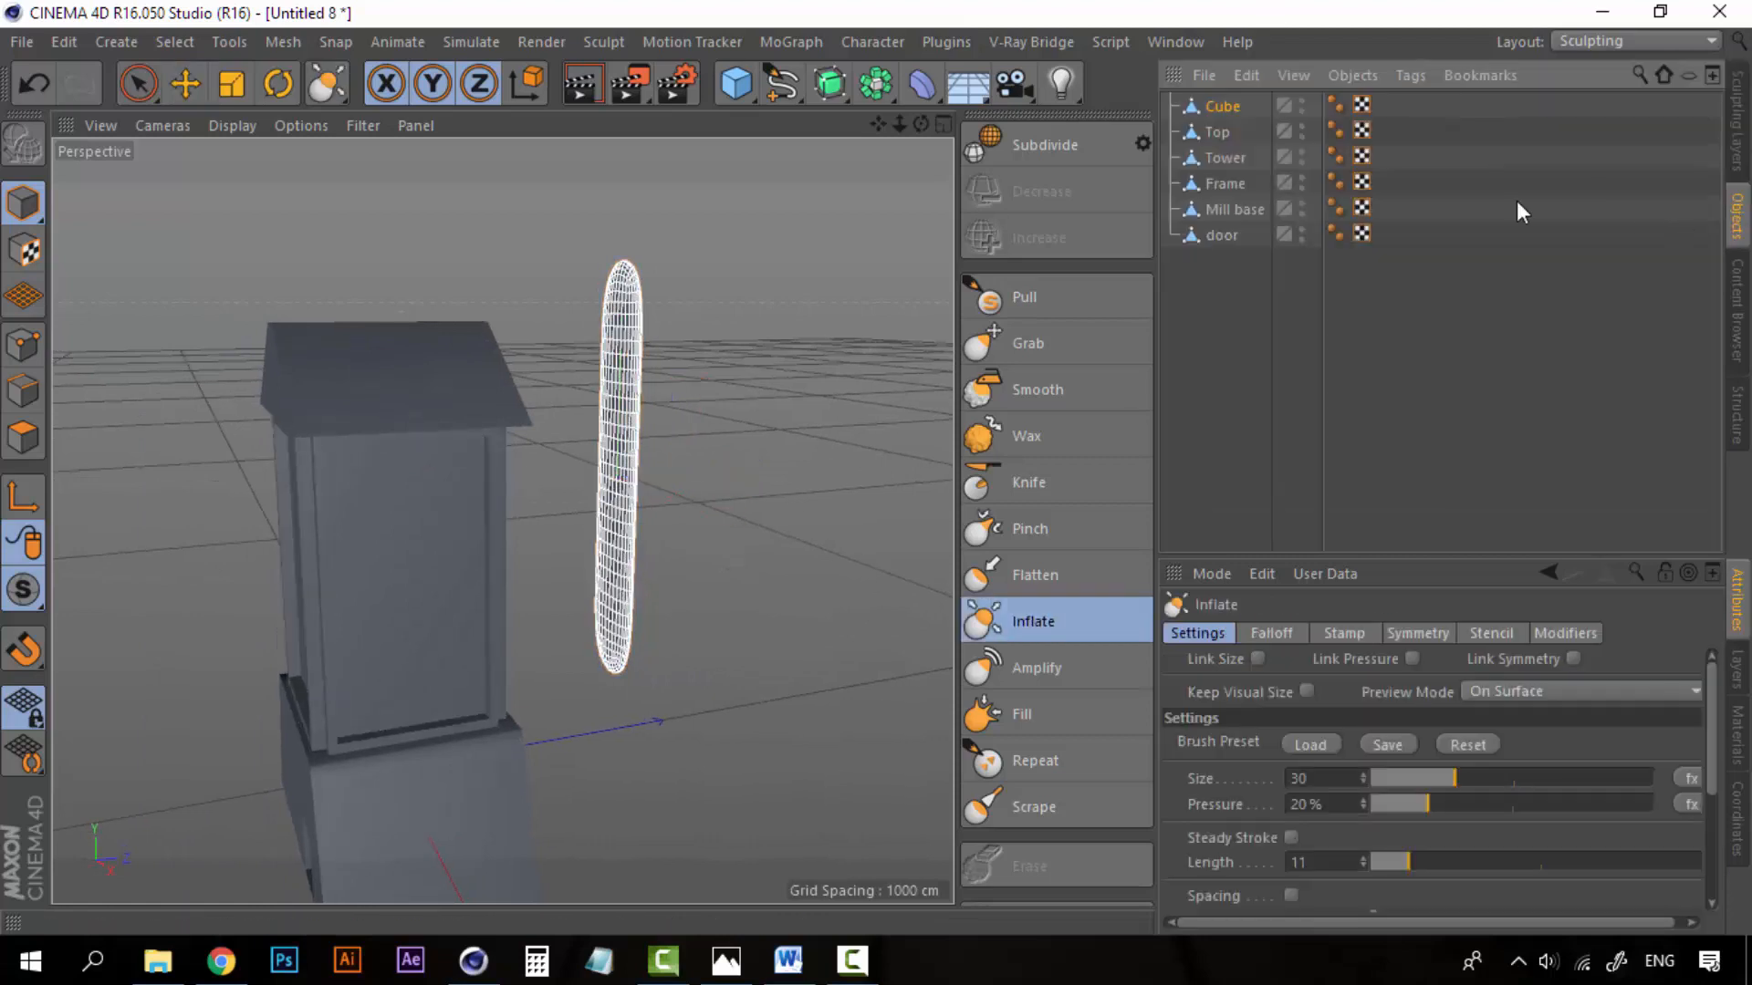
{"action": "left_click", "coordinate": [1222, 108]}
Step: Try to thicken the blade with Inflate strokes along its length from several sides
{"action": "left_click_drag", "start_coordinate": [626, 395], "coordinate": [477, 411], "text": "alt"}
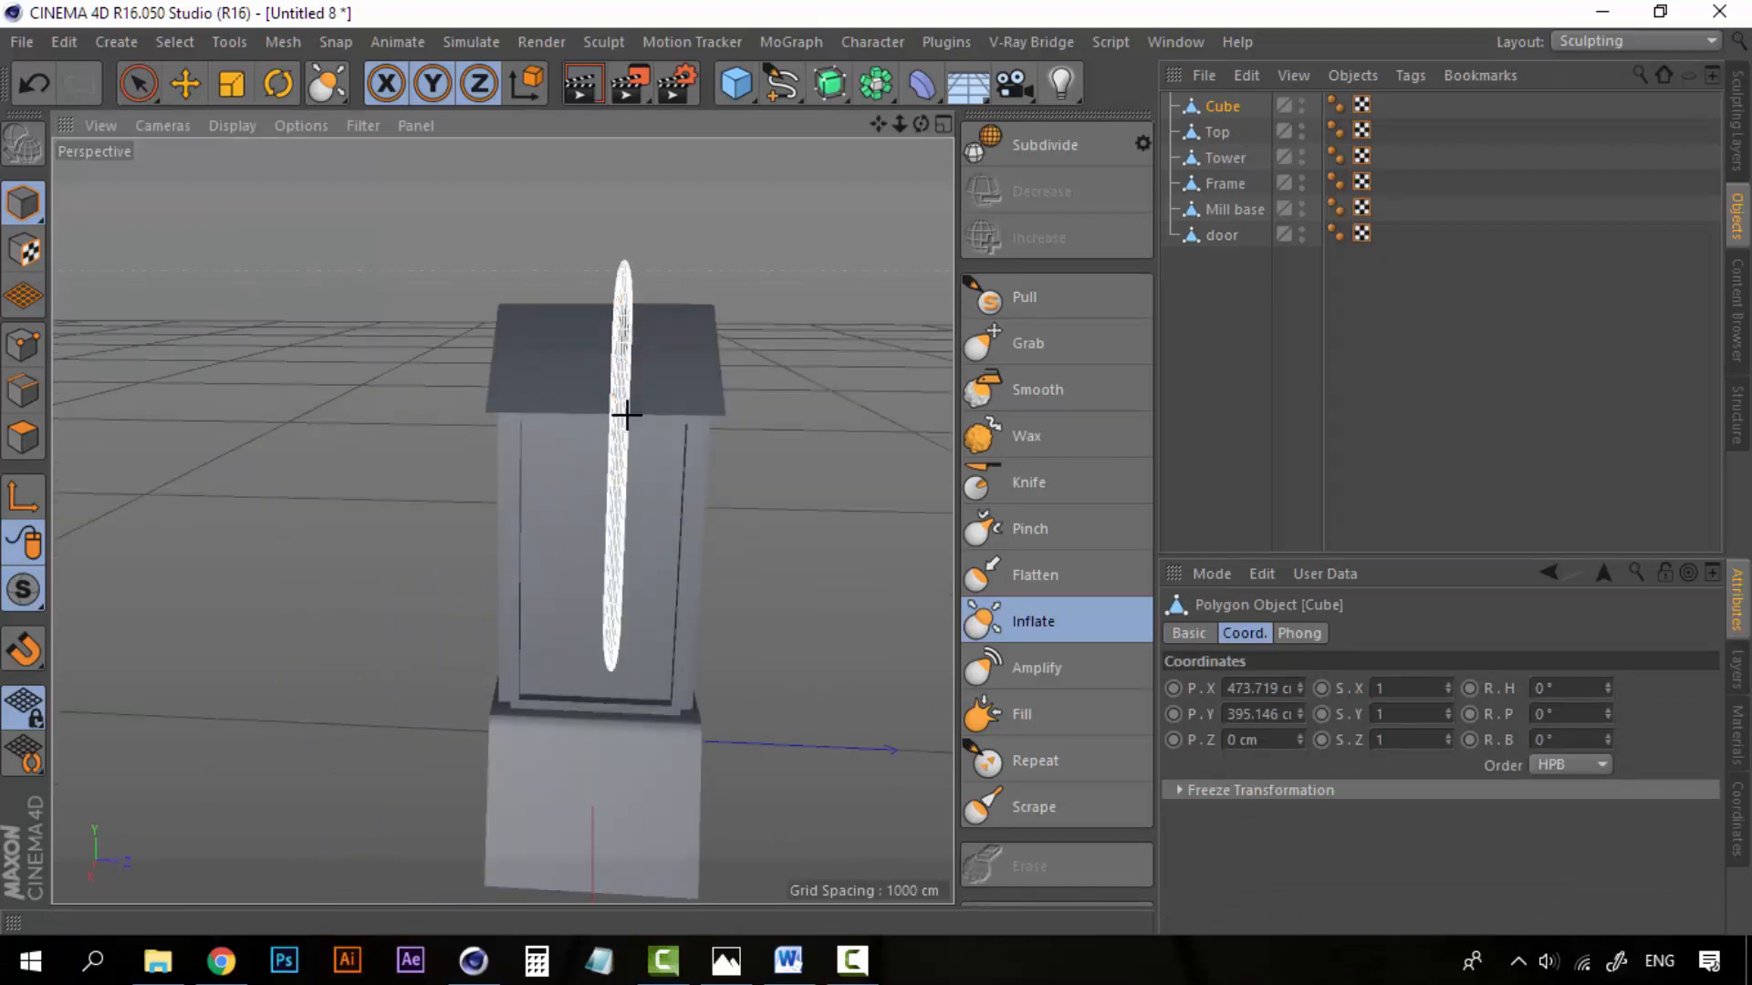
{"action": "mouse_move", "coordinate": [624, 358]}
{"action": "left_mouse_down"}
{"action": "mouse_move", "coordinate": [618, 333]}
{"action": "mouse_move", "coordinate": [611, 654]}
{"action": "left_mouse_up"}
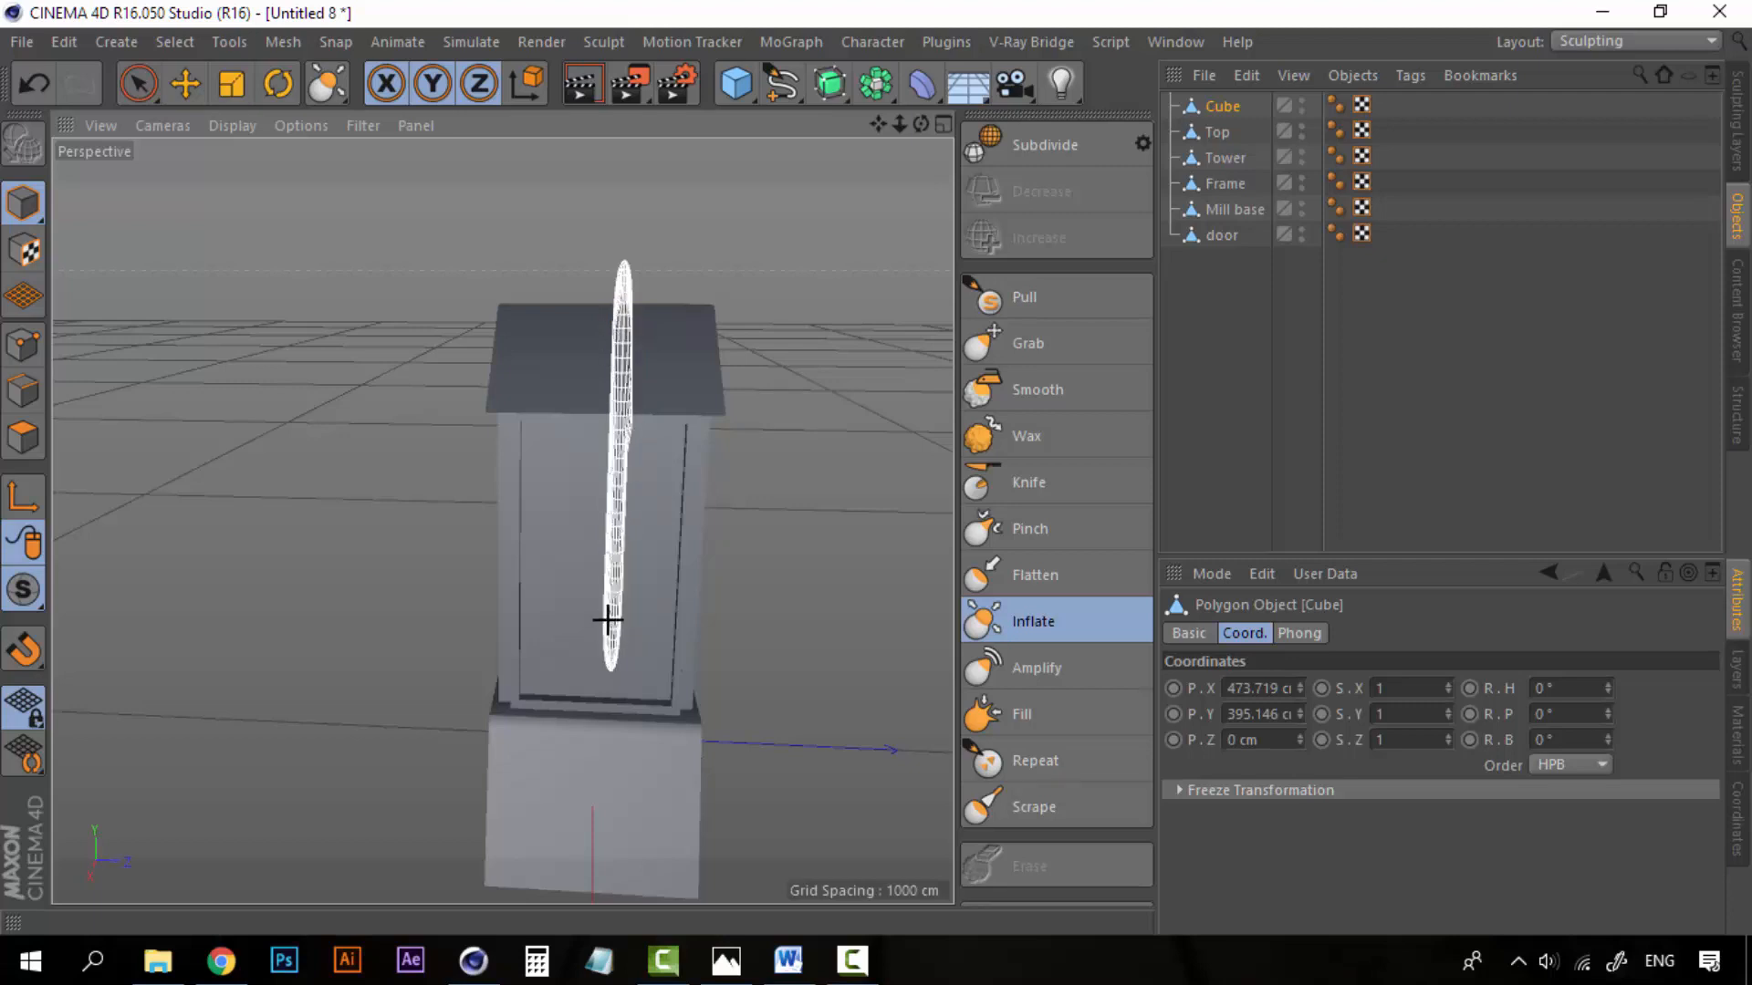
{"action": "mouse_move", "coordinate": [621, 501]}
{"action": "left_mouse_down", "text": "alt"}
{"action": "mouse_move", "coordinate": [802, 489]}
{"action": "mouse_move", "coordinate": [783, 477]}
{"action": "left_mouse_up", "text": "alt"}
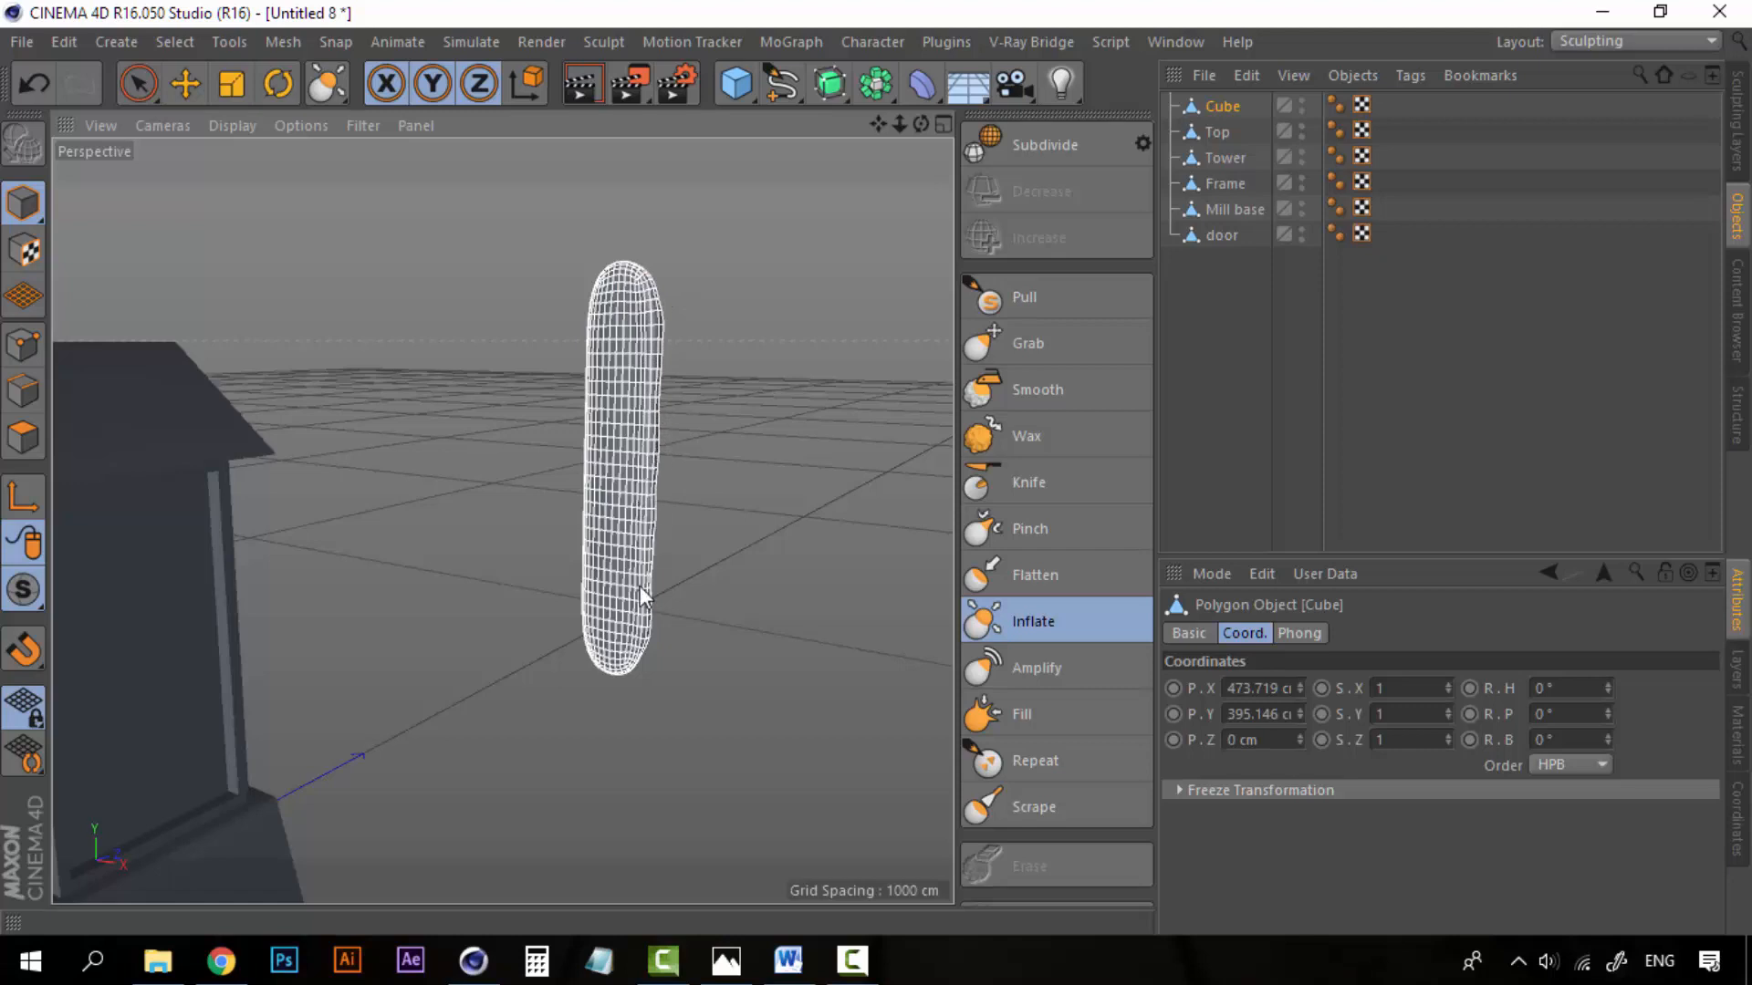
{"action": "left_click_drag", "start_coordinate": [603, 569], "coordinate": [799, 572], "text": "alt"}
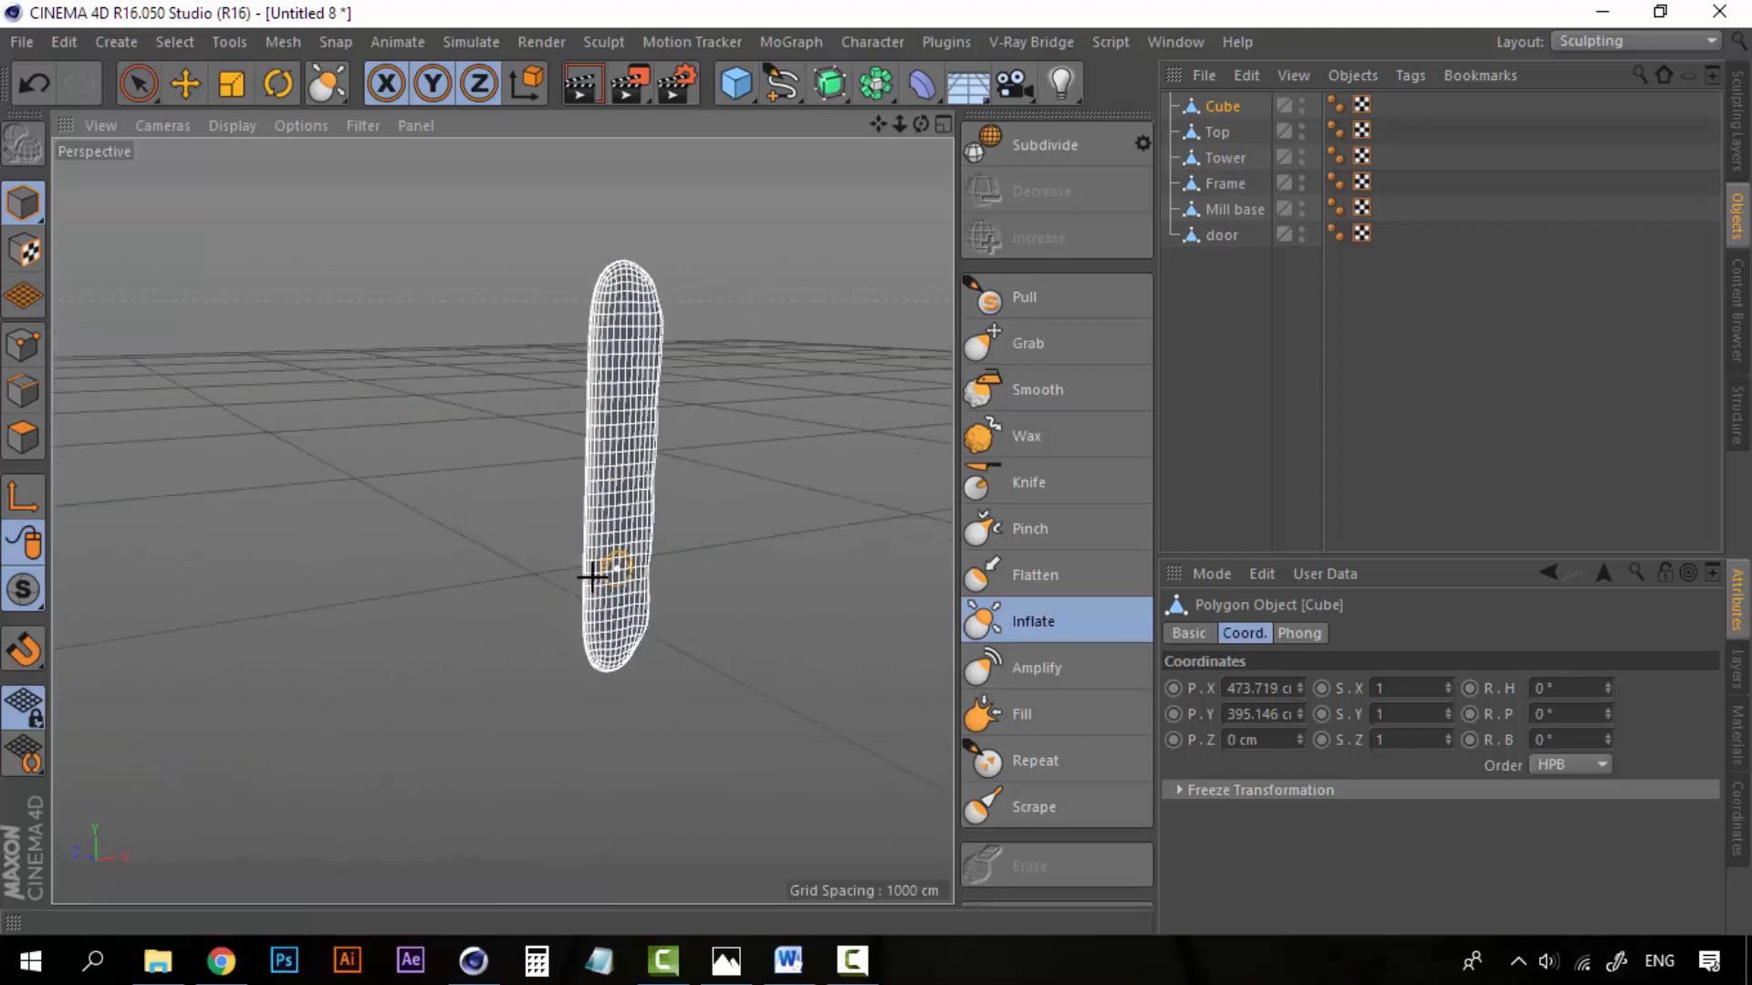
{"action": "left_click_drag", "start_coordinate": [602, 429], "coordinate": [671, 589], "text": "alt"}
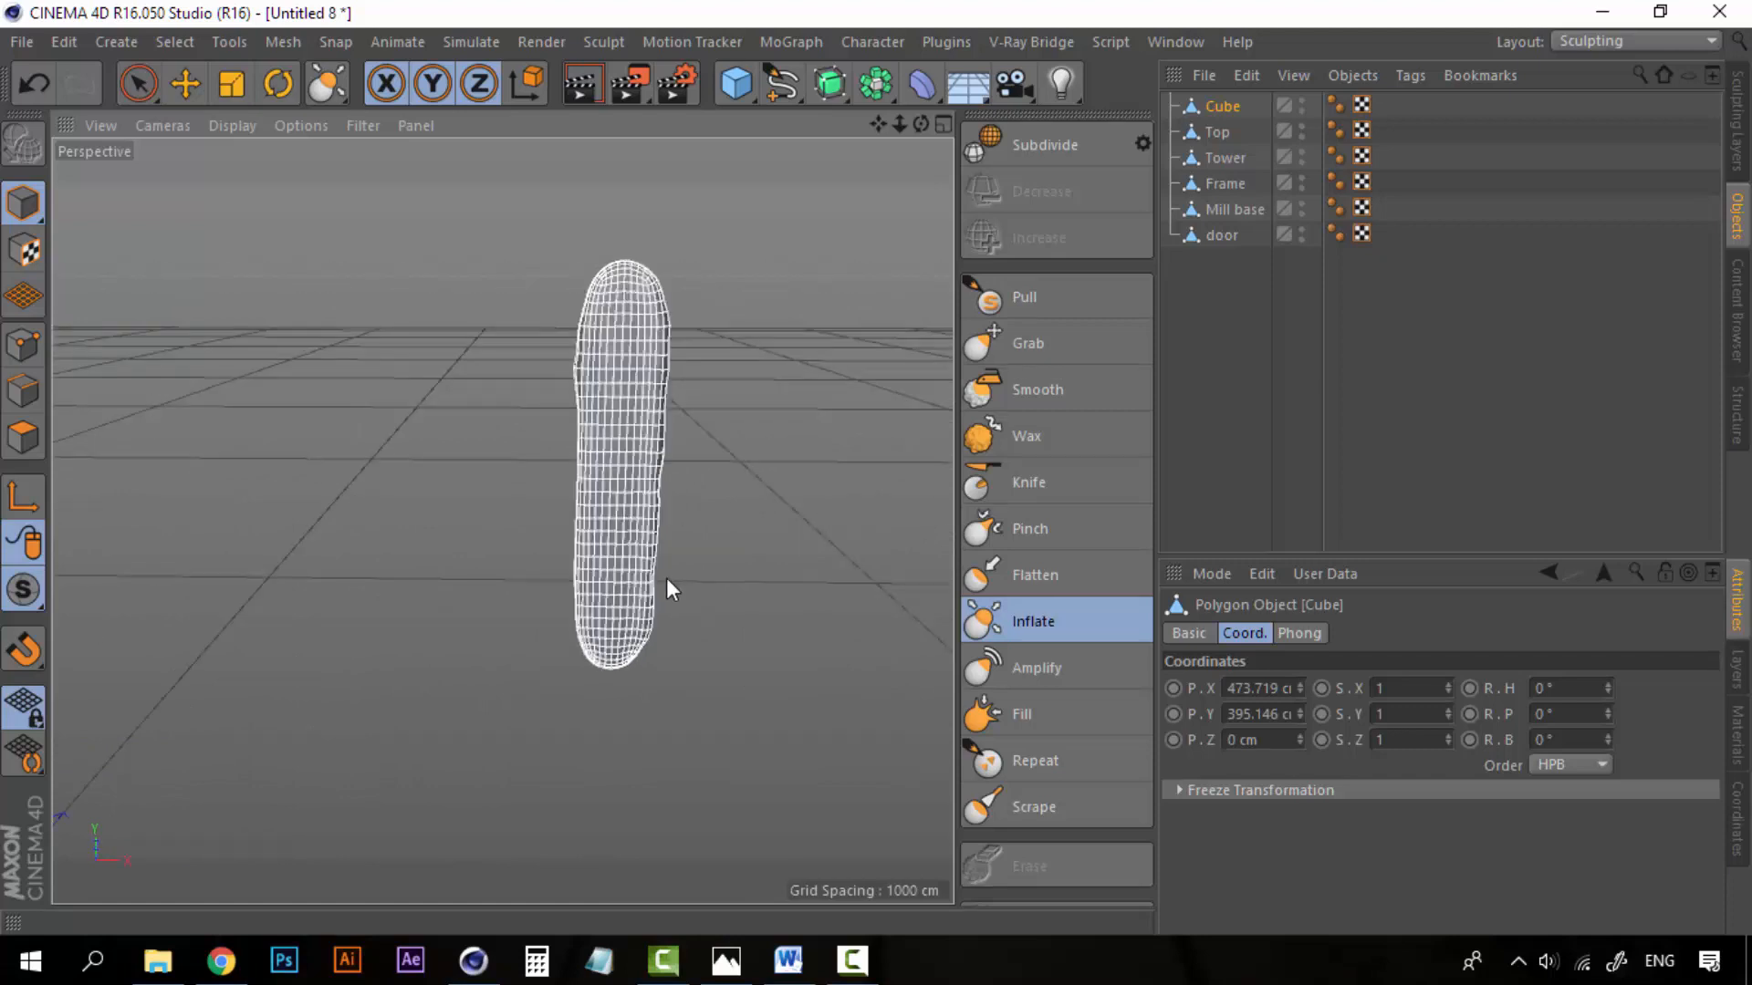
{"action": "left_click", "coordinate": [1177, 387]}
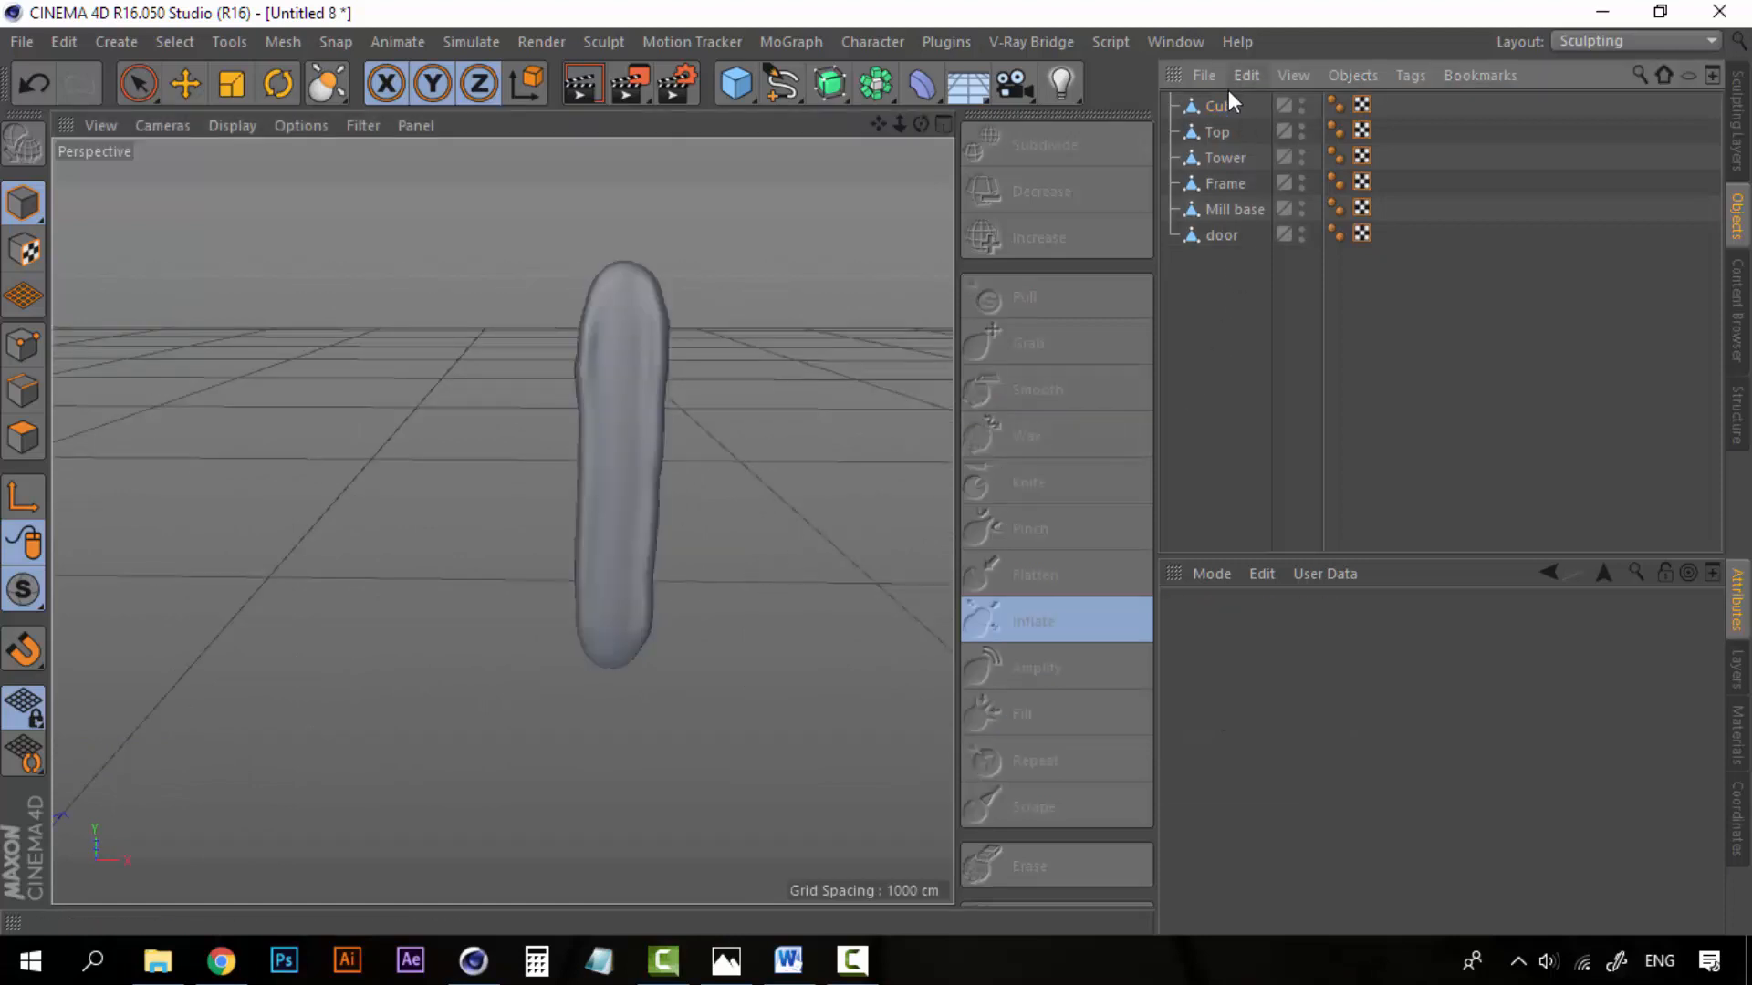
{"action": "left_click", "coordinate": [1218, 107]}
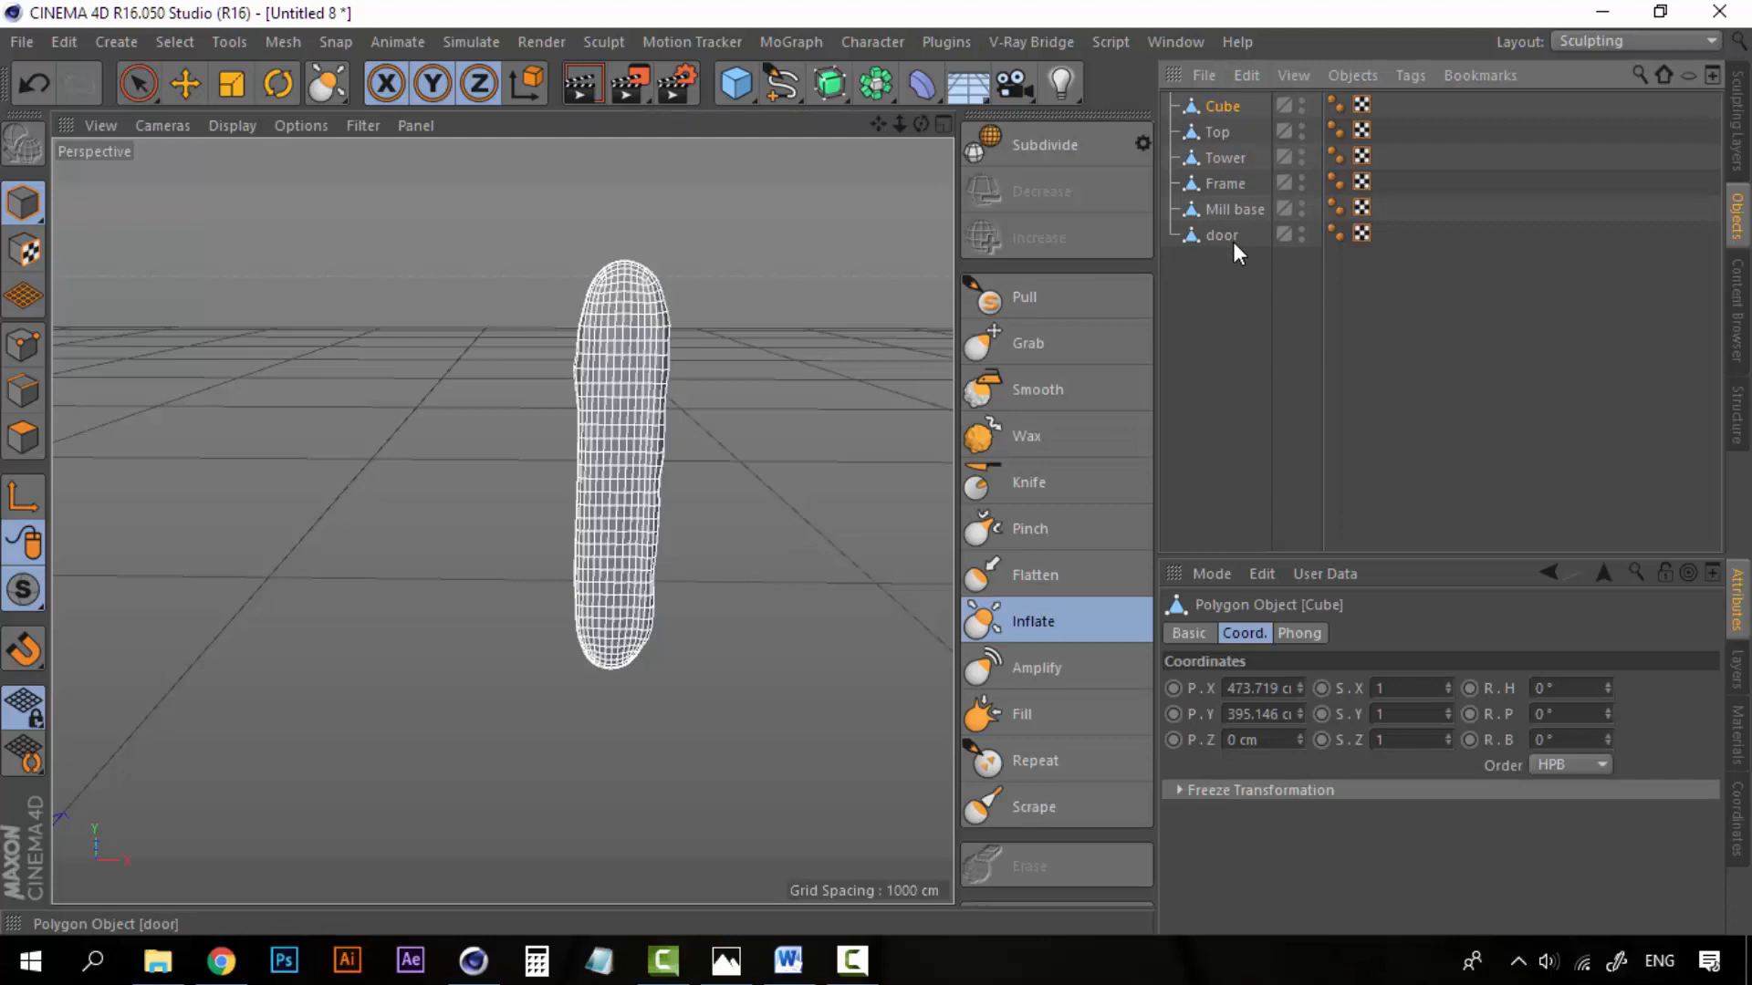
Step: Undo the Inflate strokes on the blade, activate the Move tool and return to the Standard layout
{"action": "left_click", "coordinate": [185, 83]}
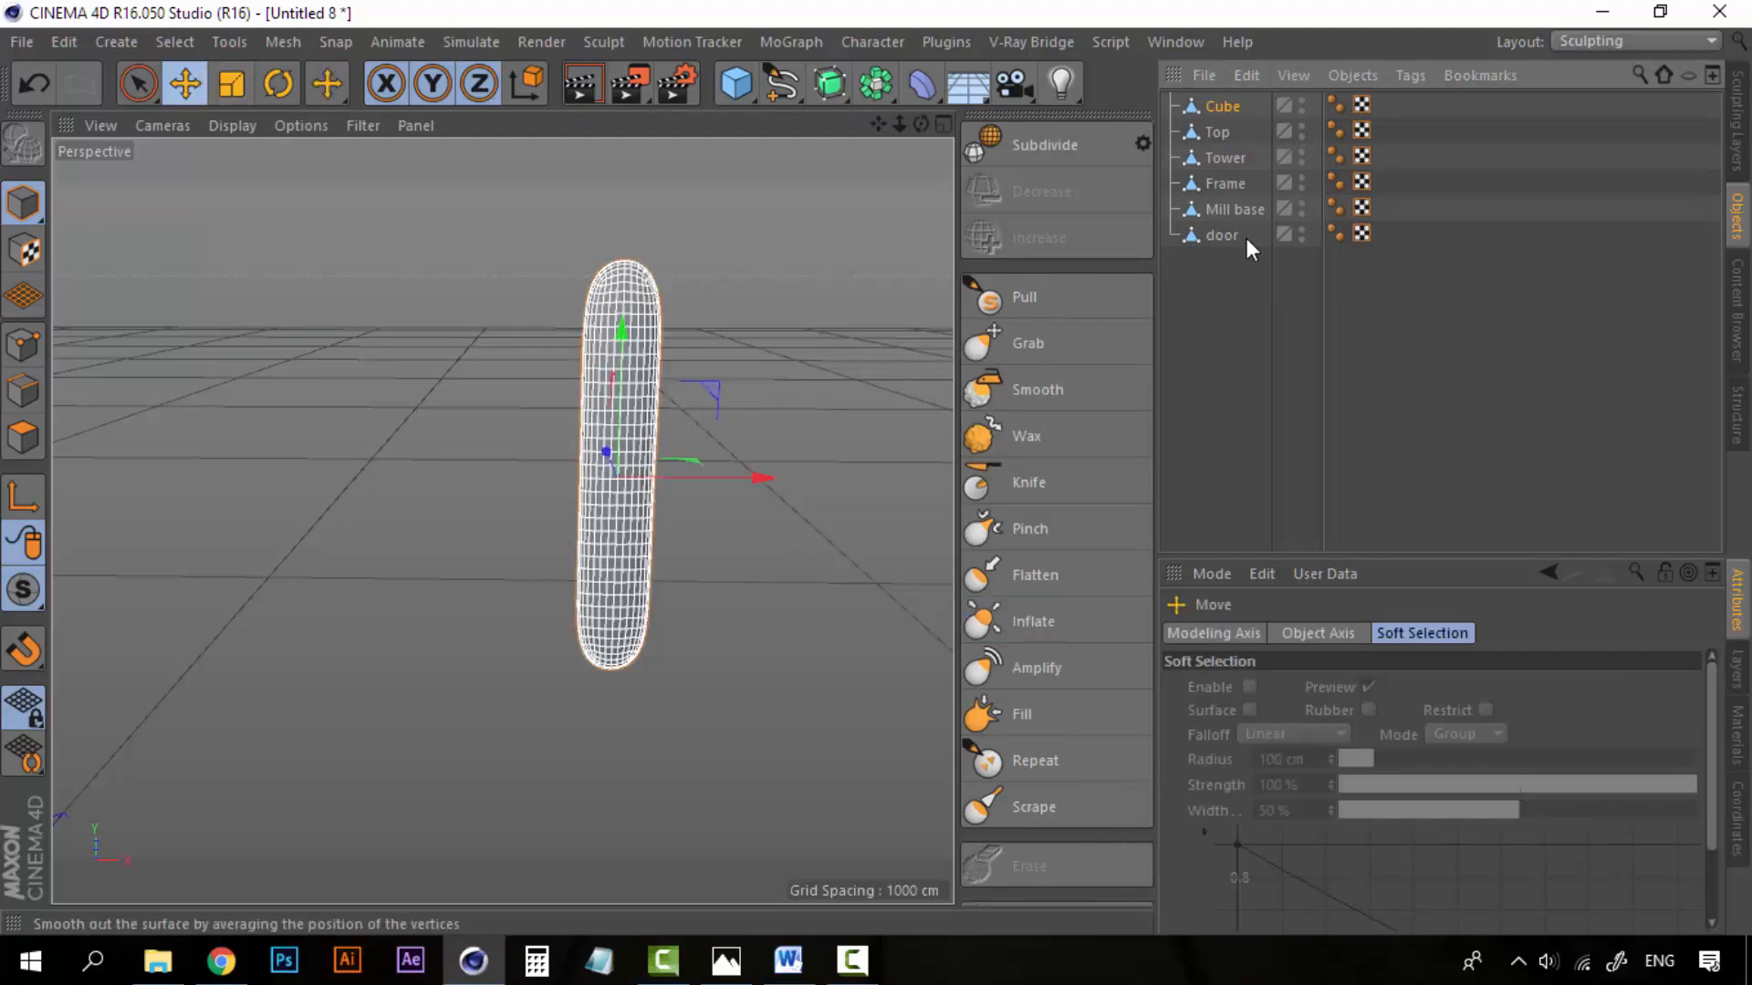
{"action": "left_click", "coordinate": [1682, 44]}
{"action": "left_click", "coordinate": [1601, 402]}
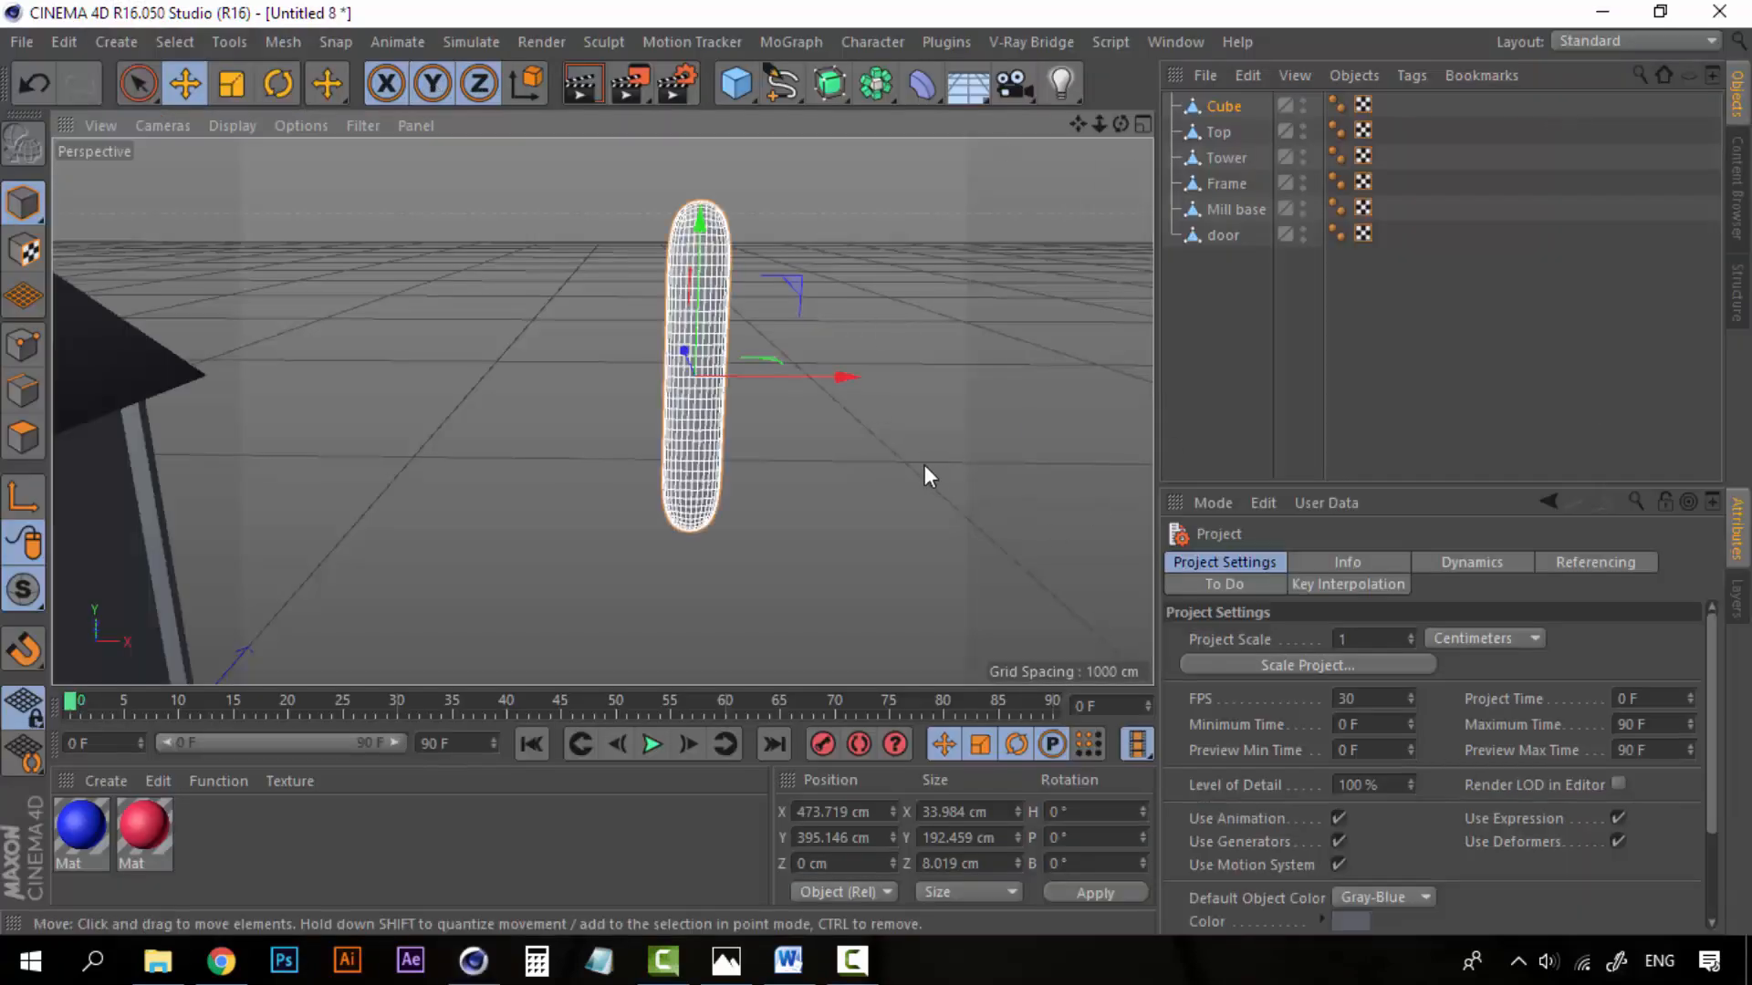
Step: Add a MoGraph Cloner object to the scene for the blade
{"action": "mouse_move", "coordinate": [923, 463]}
{"action": "middle_mouse_down", "text": "alt"}
{"action": "mouse_move", "coordinate": [861, 489]}
{"action": "mouse_move", "coordinate": [861, 514]}
{"action": "middle_mouse_up", "text": "alt"}
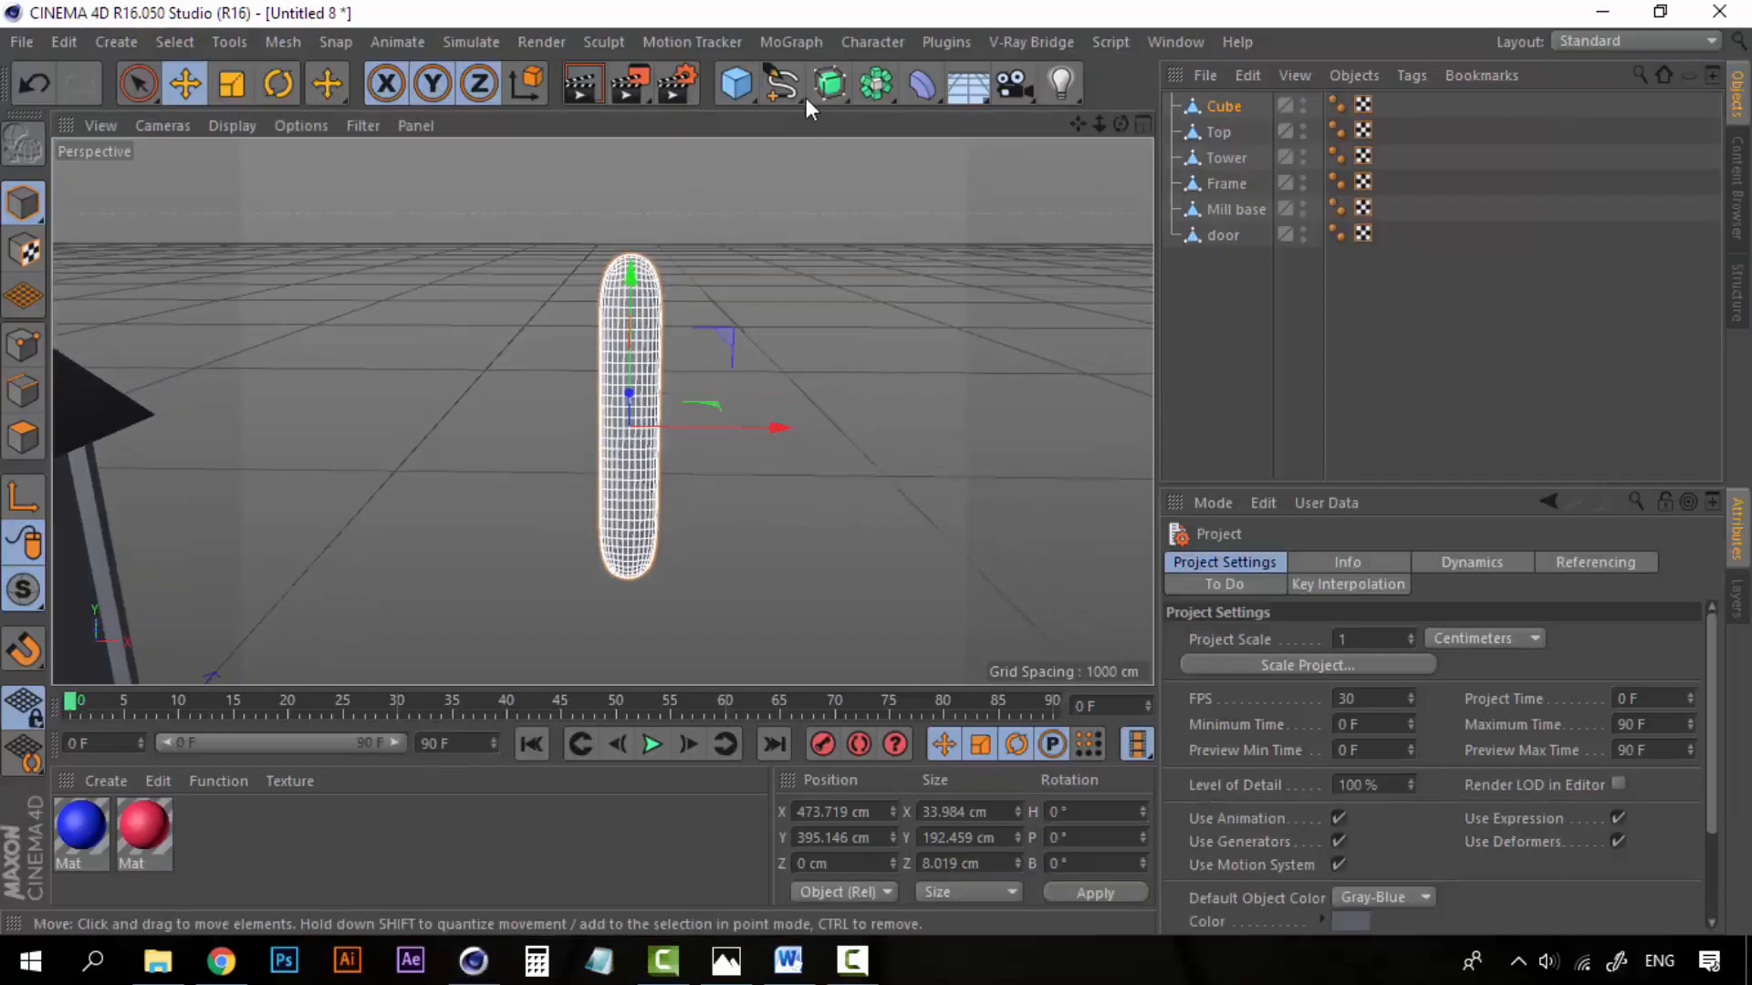
{"action": "left_click", "coordinate": [814, 41]}
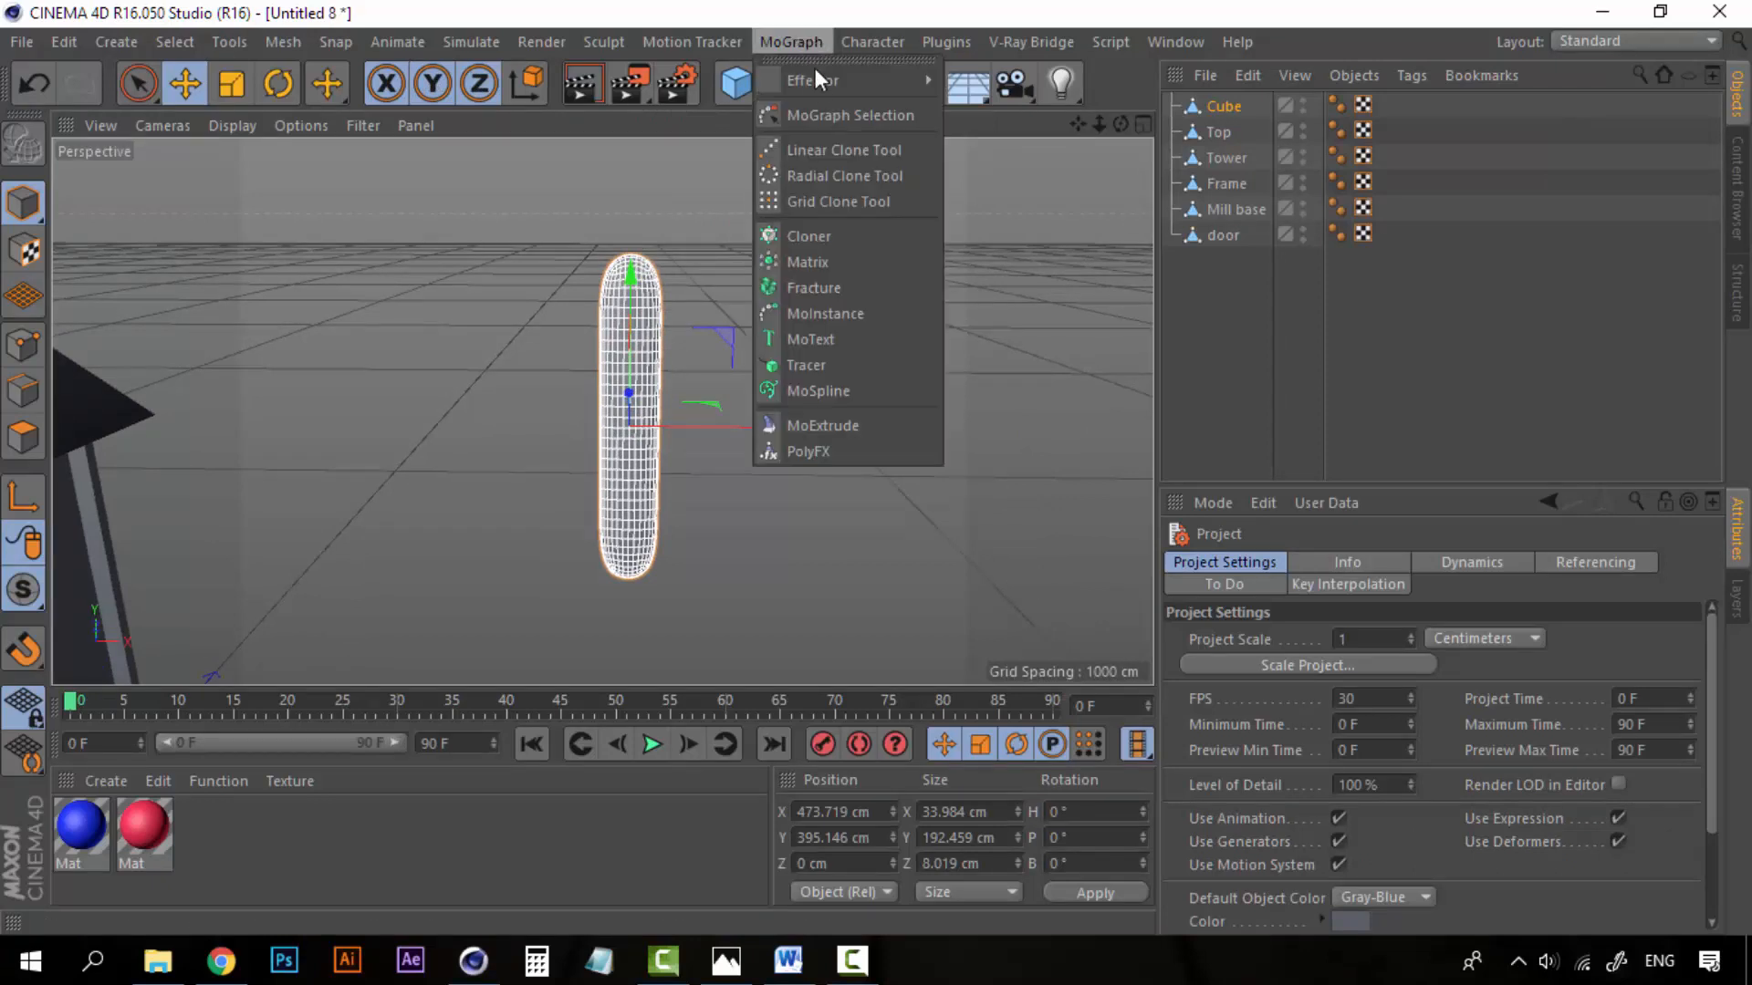
{"action": "left_click", "coordinate": [817, 235]}
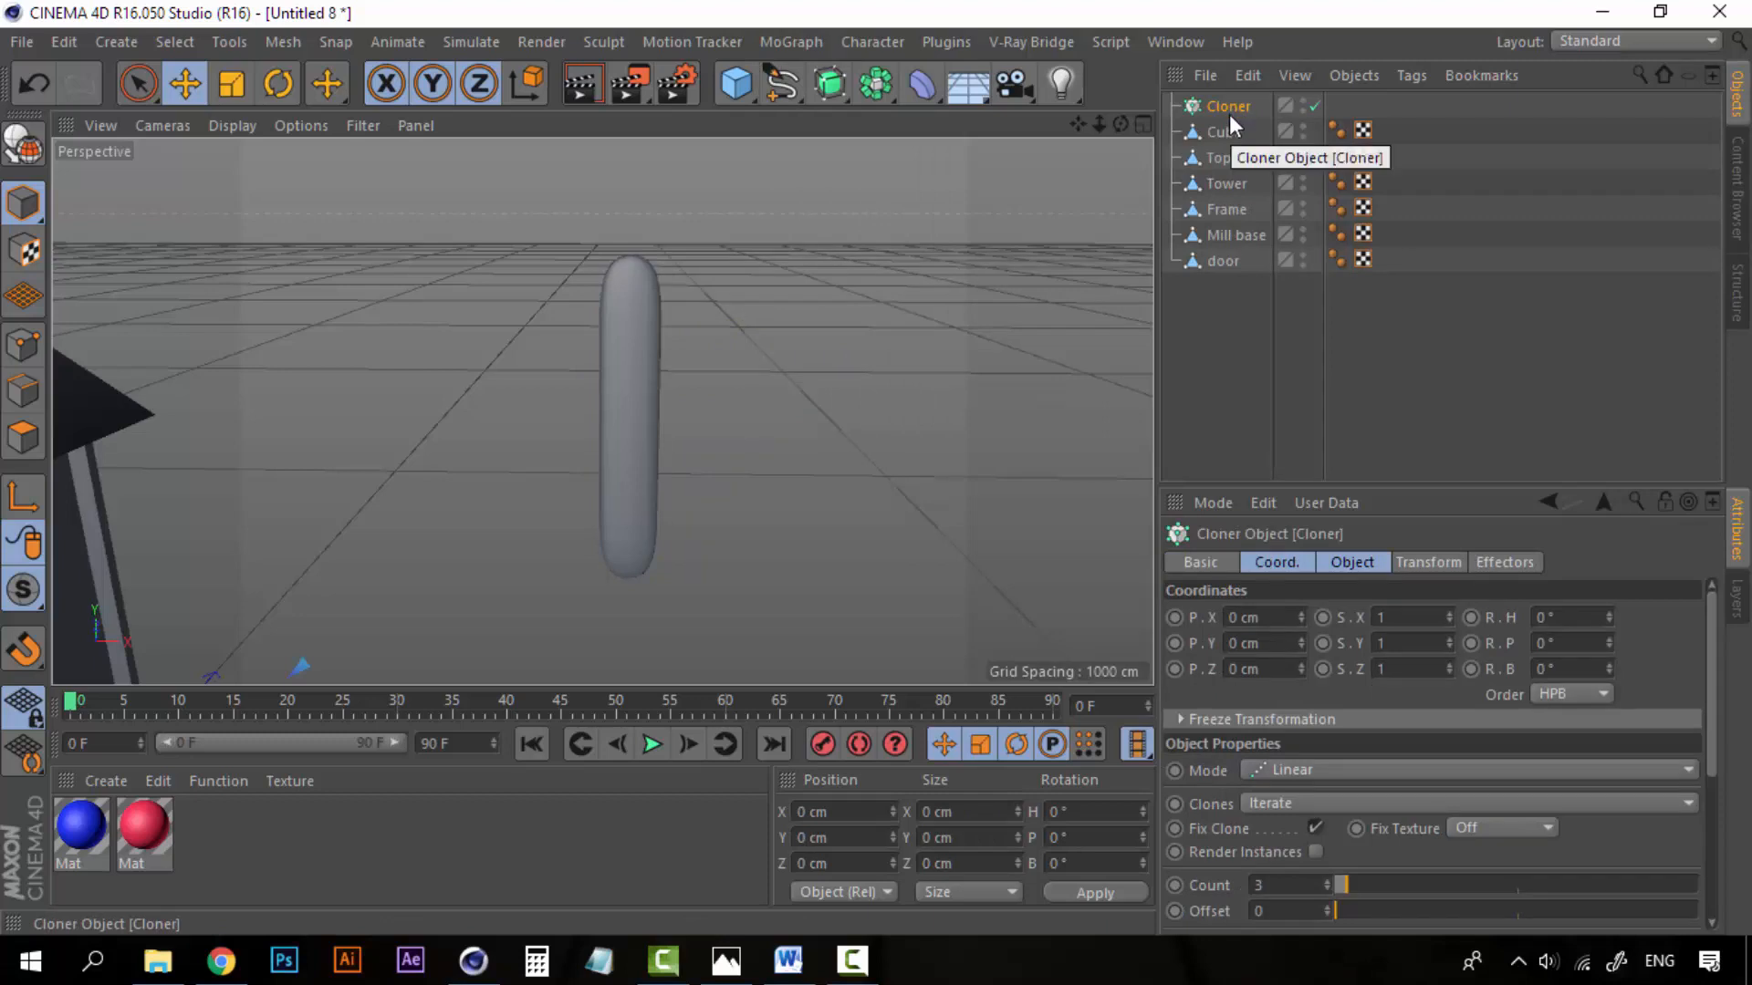
Step: Make the blade cube a child of the Cloner in the object hierarchy and deselect everything
{"action": "left_click", "coordinate": [1219, 137]}
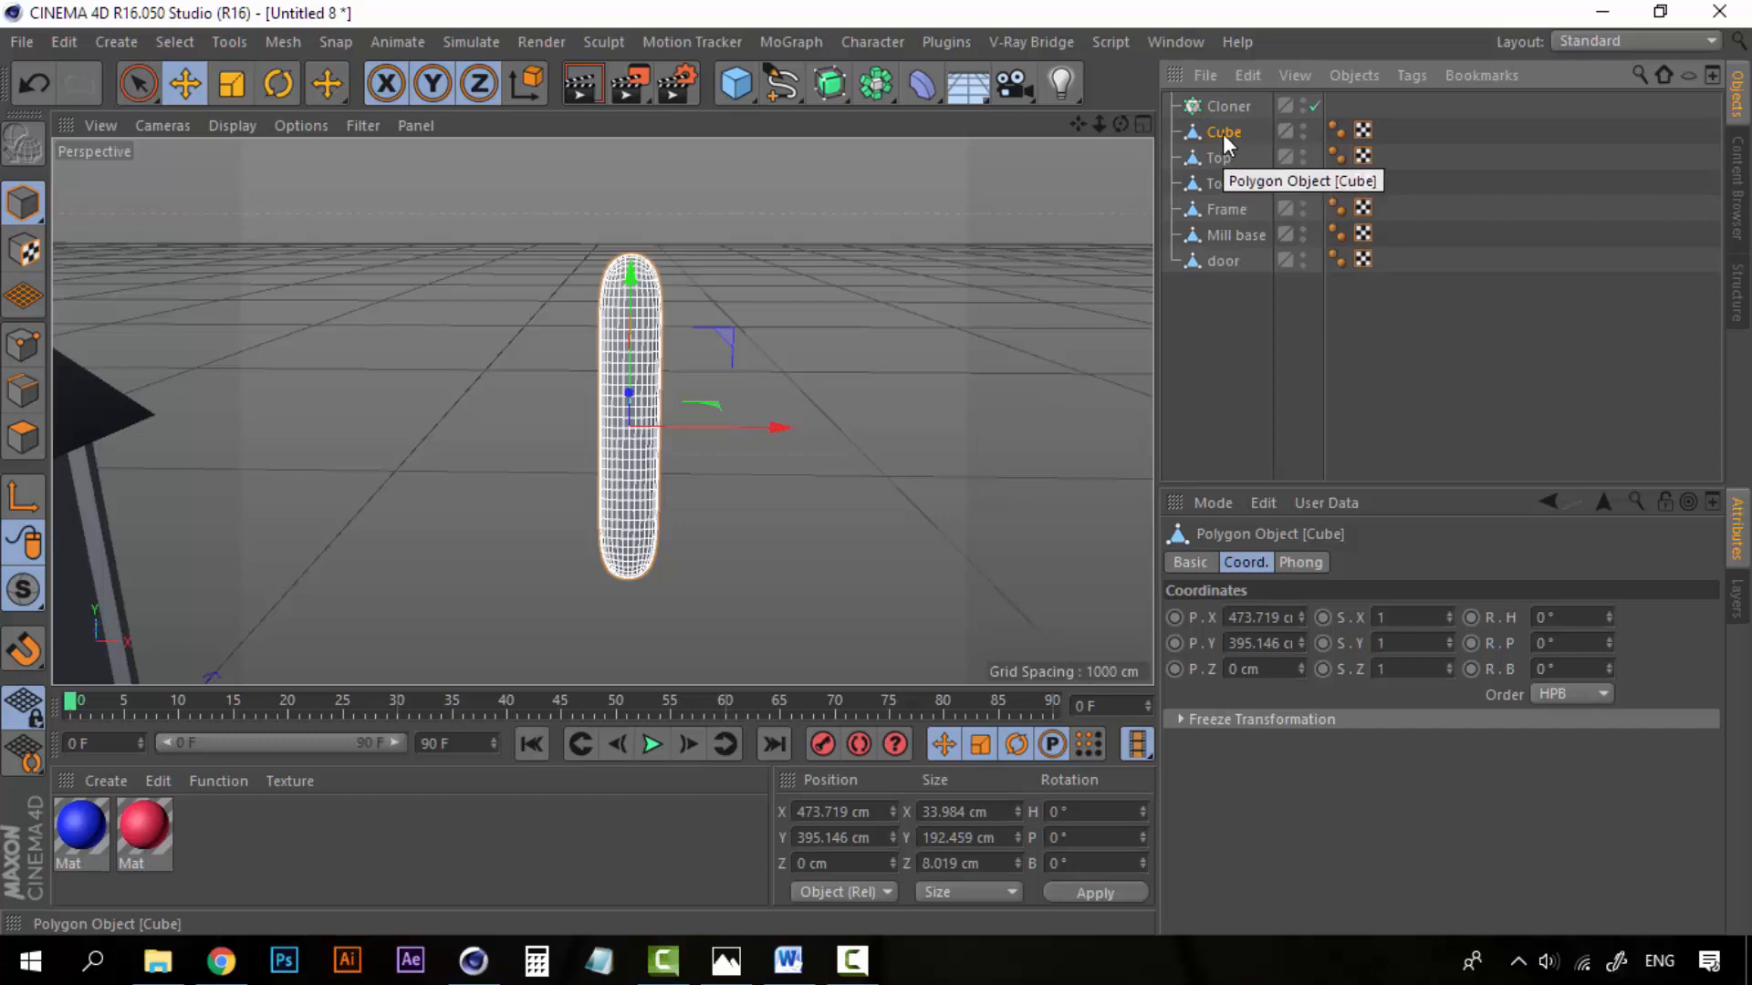
{"action": "left_click_drag", "start_coordinate": [1226, 133], "coordinate": [1235, 106]}
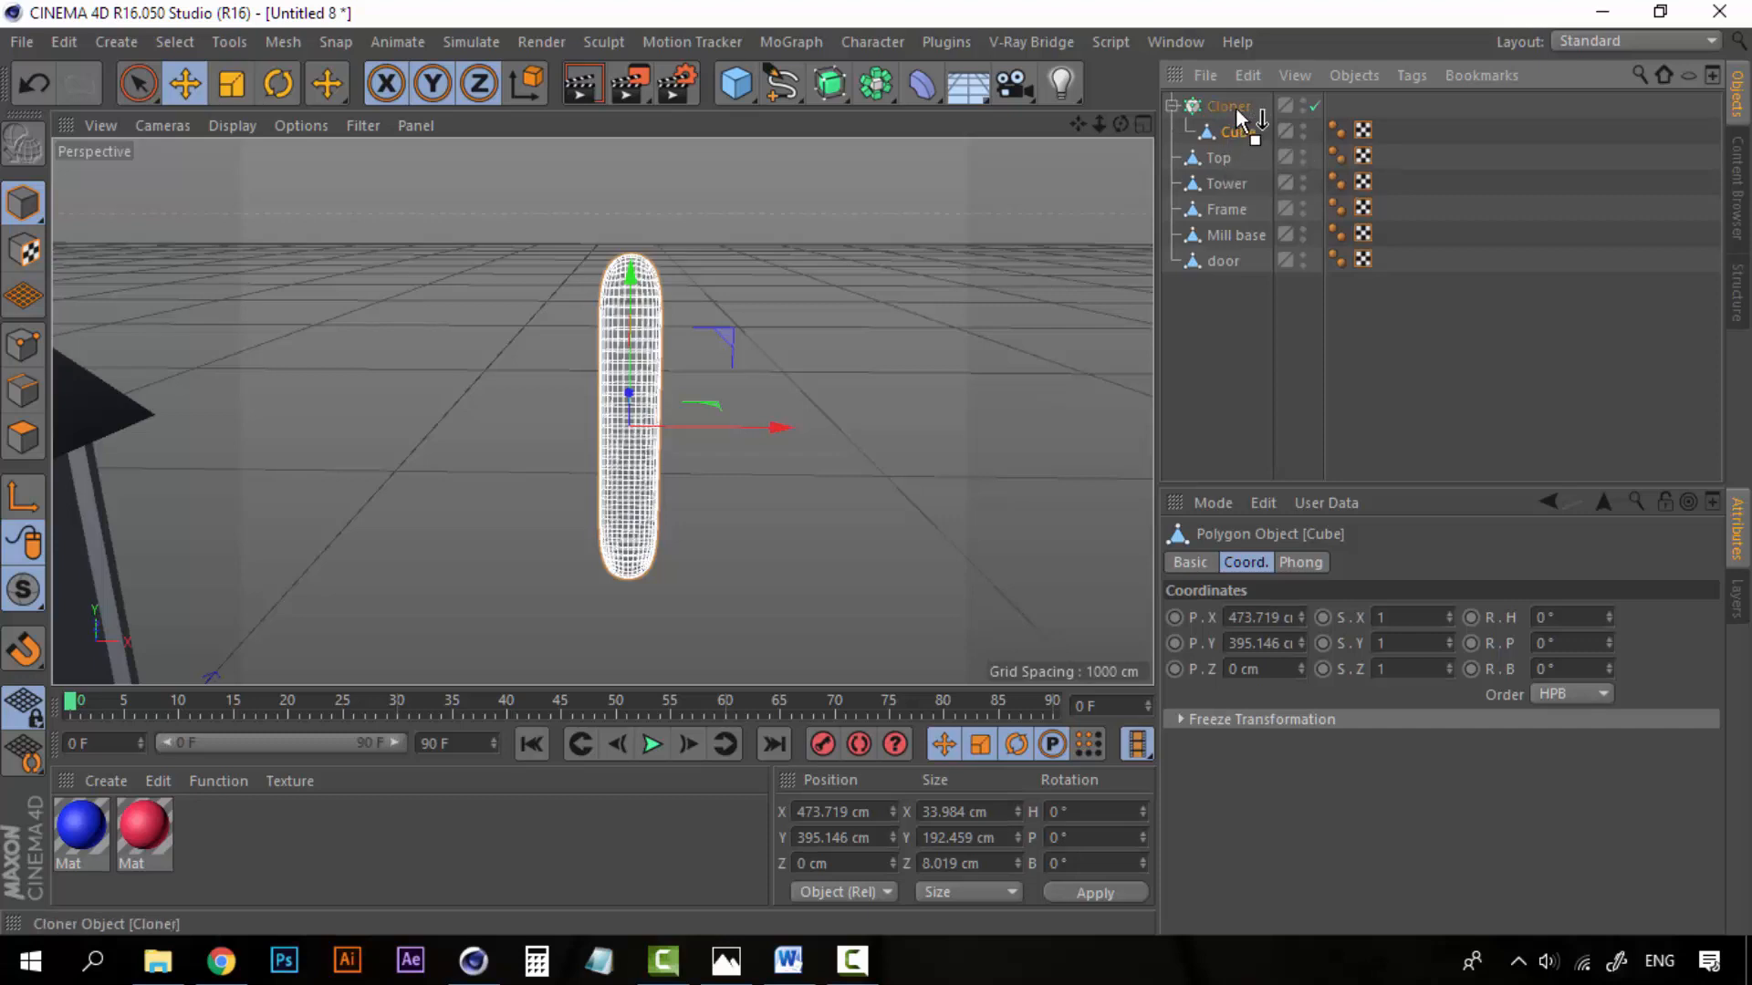
{"action": "left_click", "coordinate": [1201, 309]}
{"action": "scroll", "coordinate": [547, 573], "scroll_direction": "down", "scroll_amount": 5}
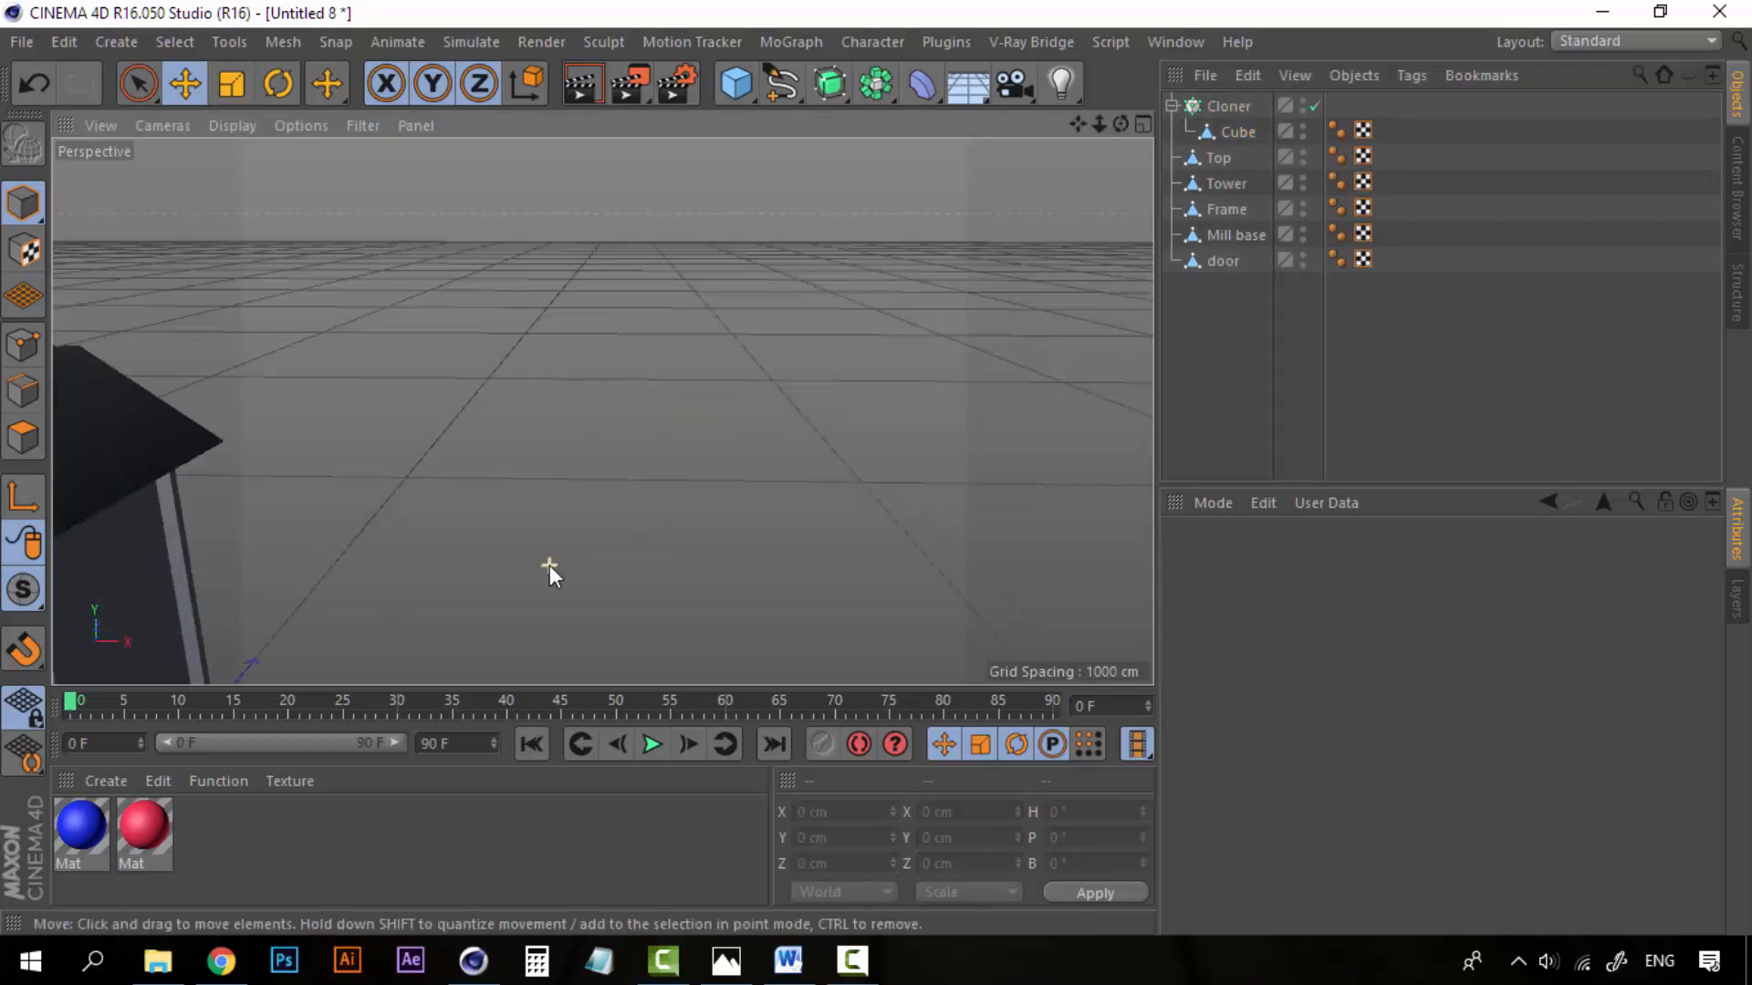
{"action": "left_click_drag", "start_coordinate": [556, 440], "coordinate": [565, 322], "text": "alt"}
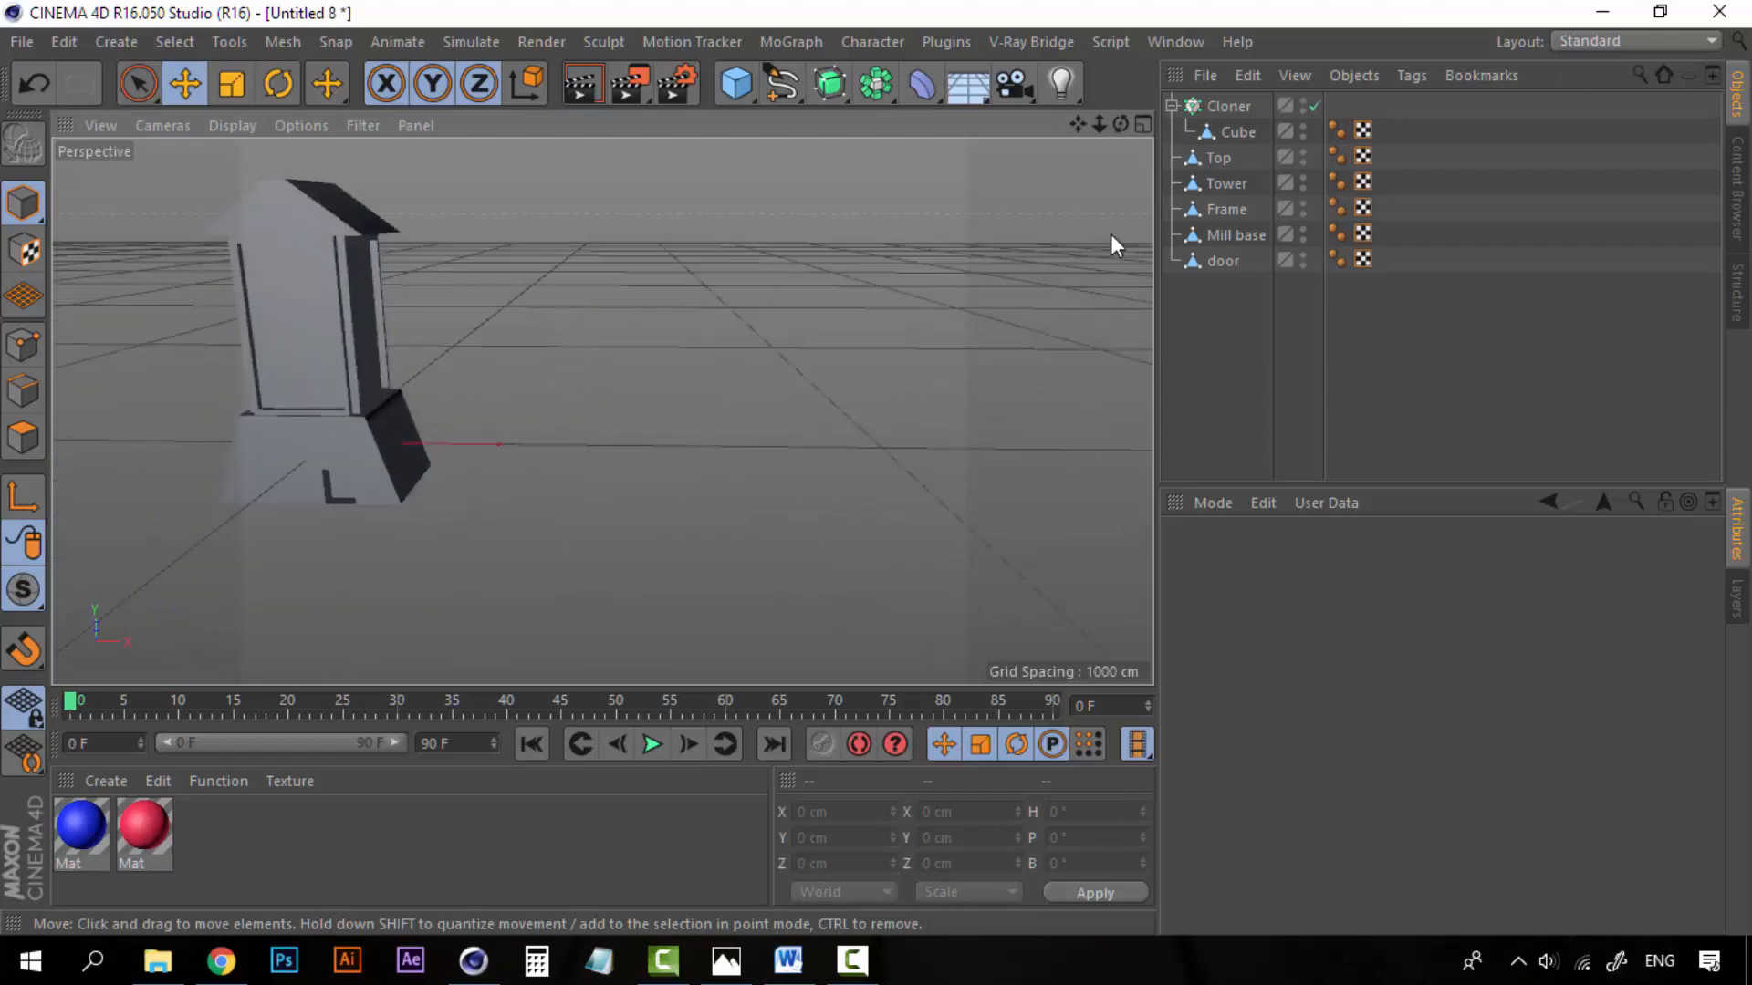
Step: Move the Cloner beside the mill to about 633 cm on X and raise it to about 195 cm on Y
{"action": "left_click", "coordinate": [1221, 106]}
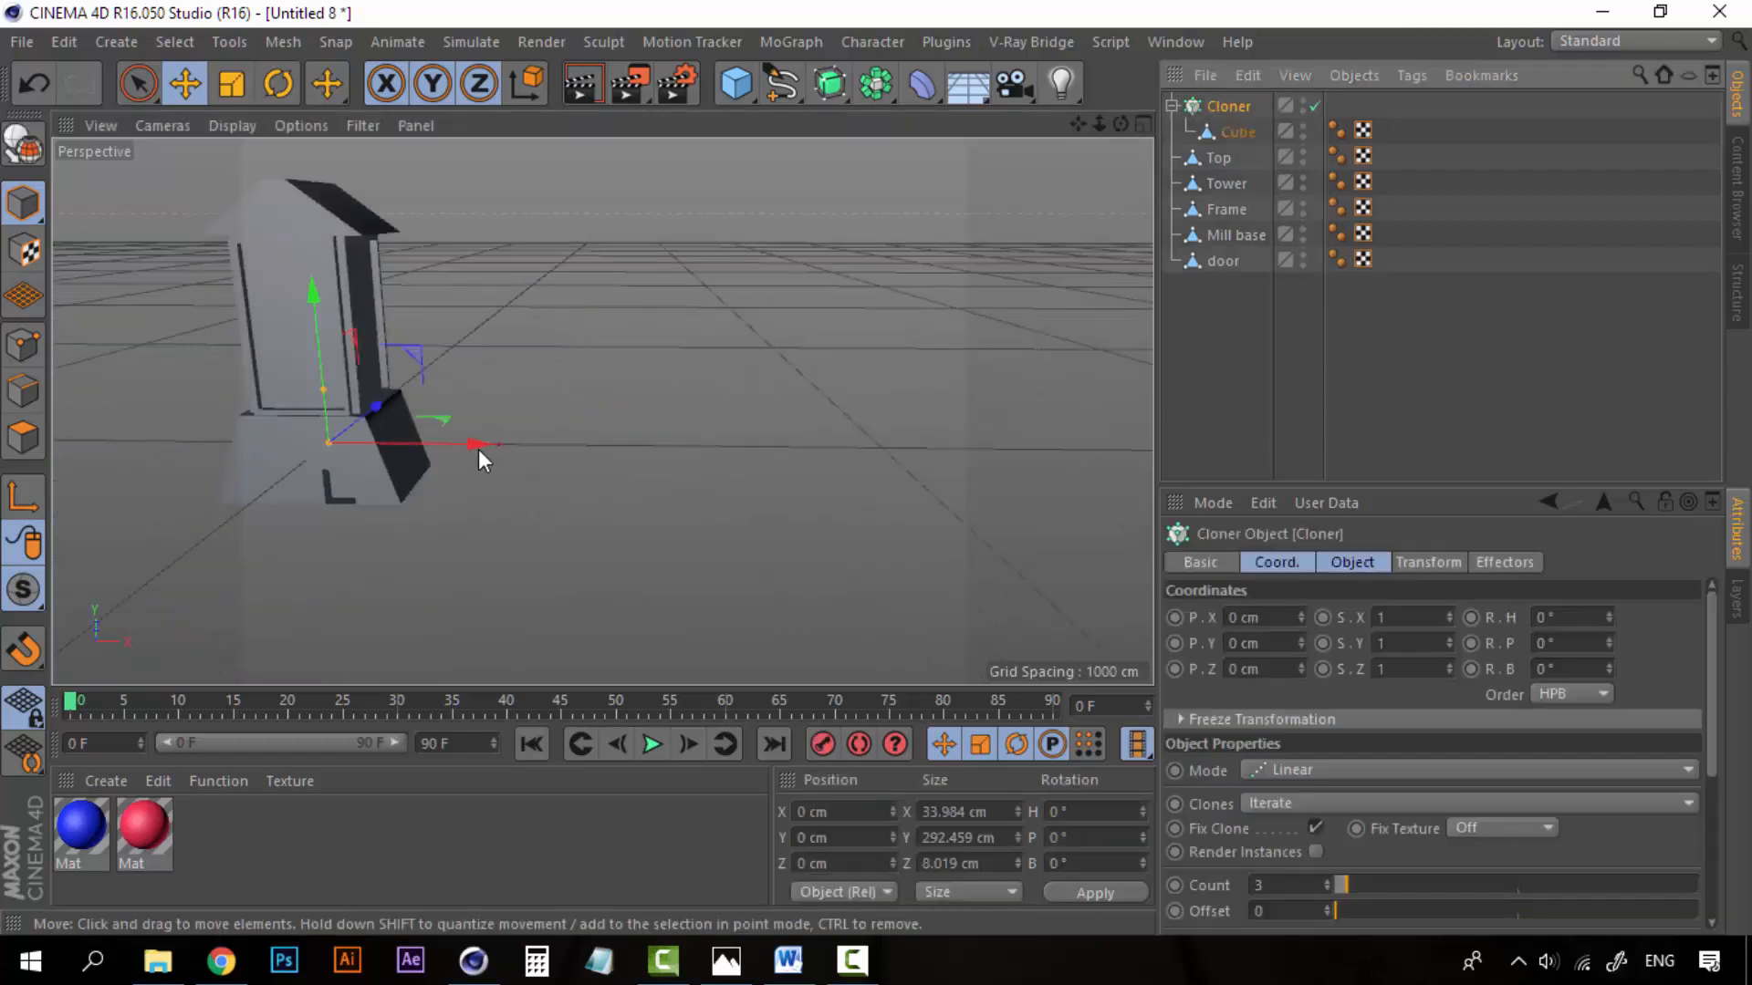
{"action": "left_click_drag", "start_coordinate": [475, 444], "coordinate": [790, 446]}
{"action": "left_click_drag", "start_coordinate": [823, 446], "coordinate": [822, 446]}
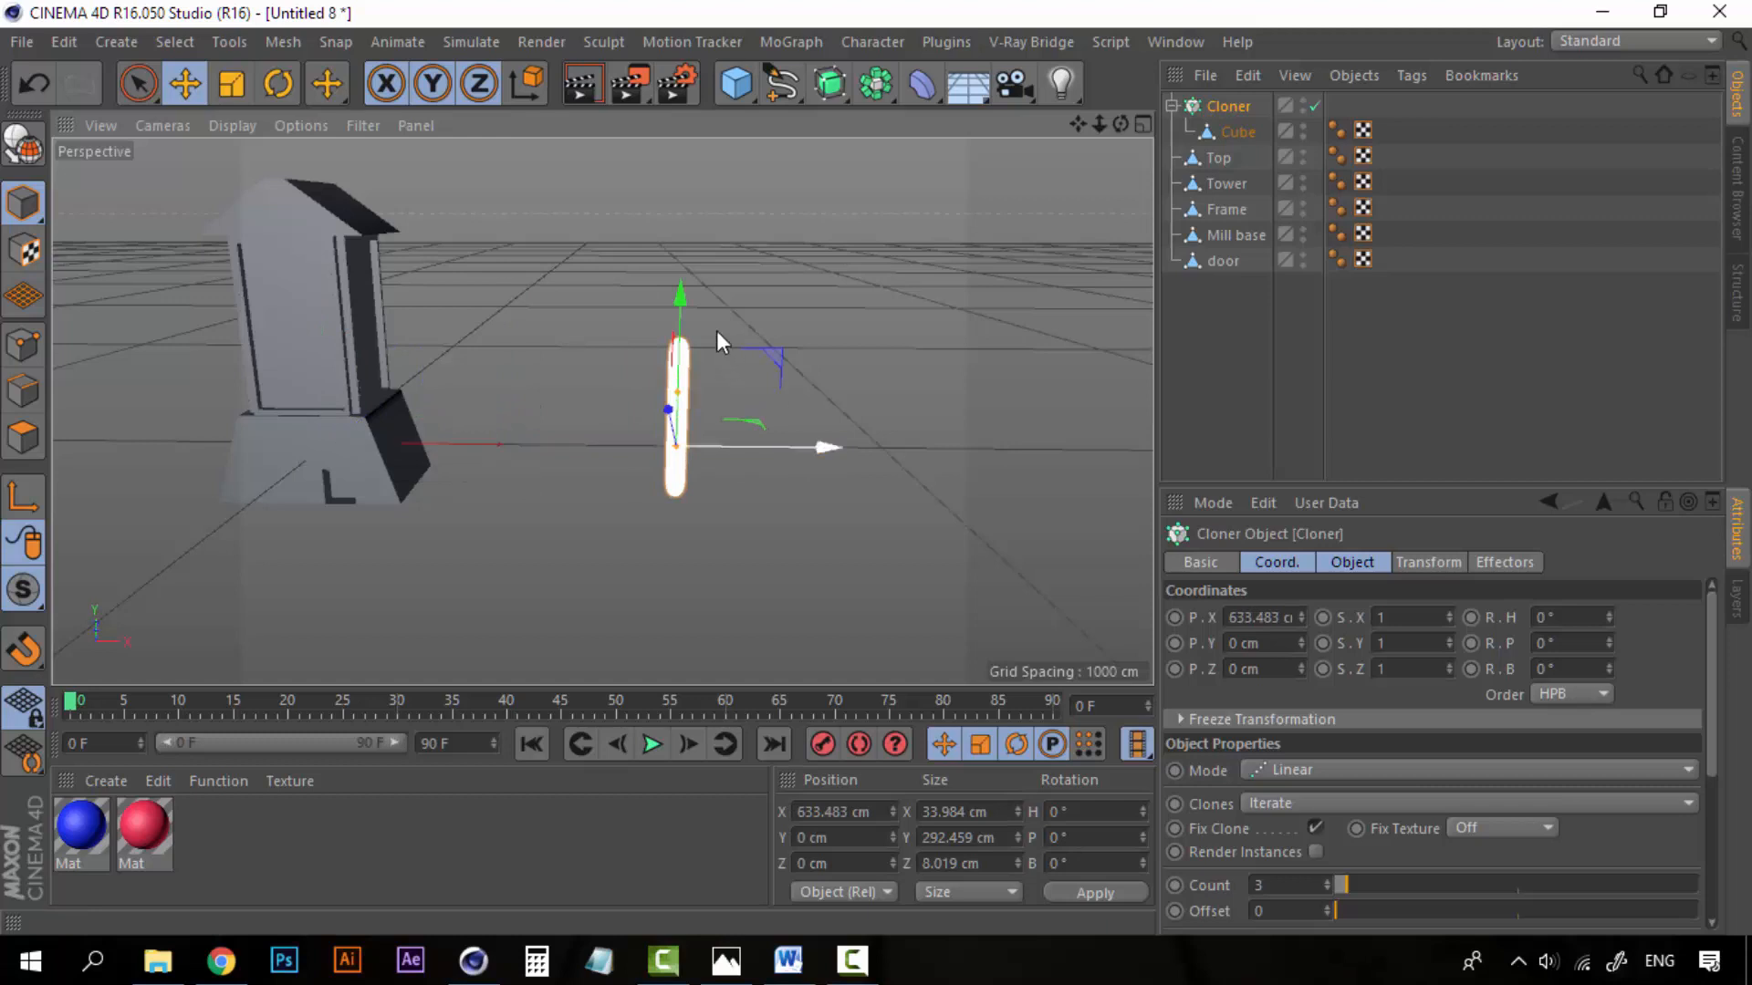
{"action": "left_click_drag", "start_coordinate": [684, 308], "coordinate": [684, 196]}
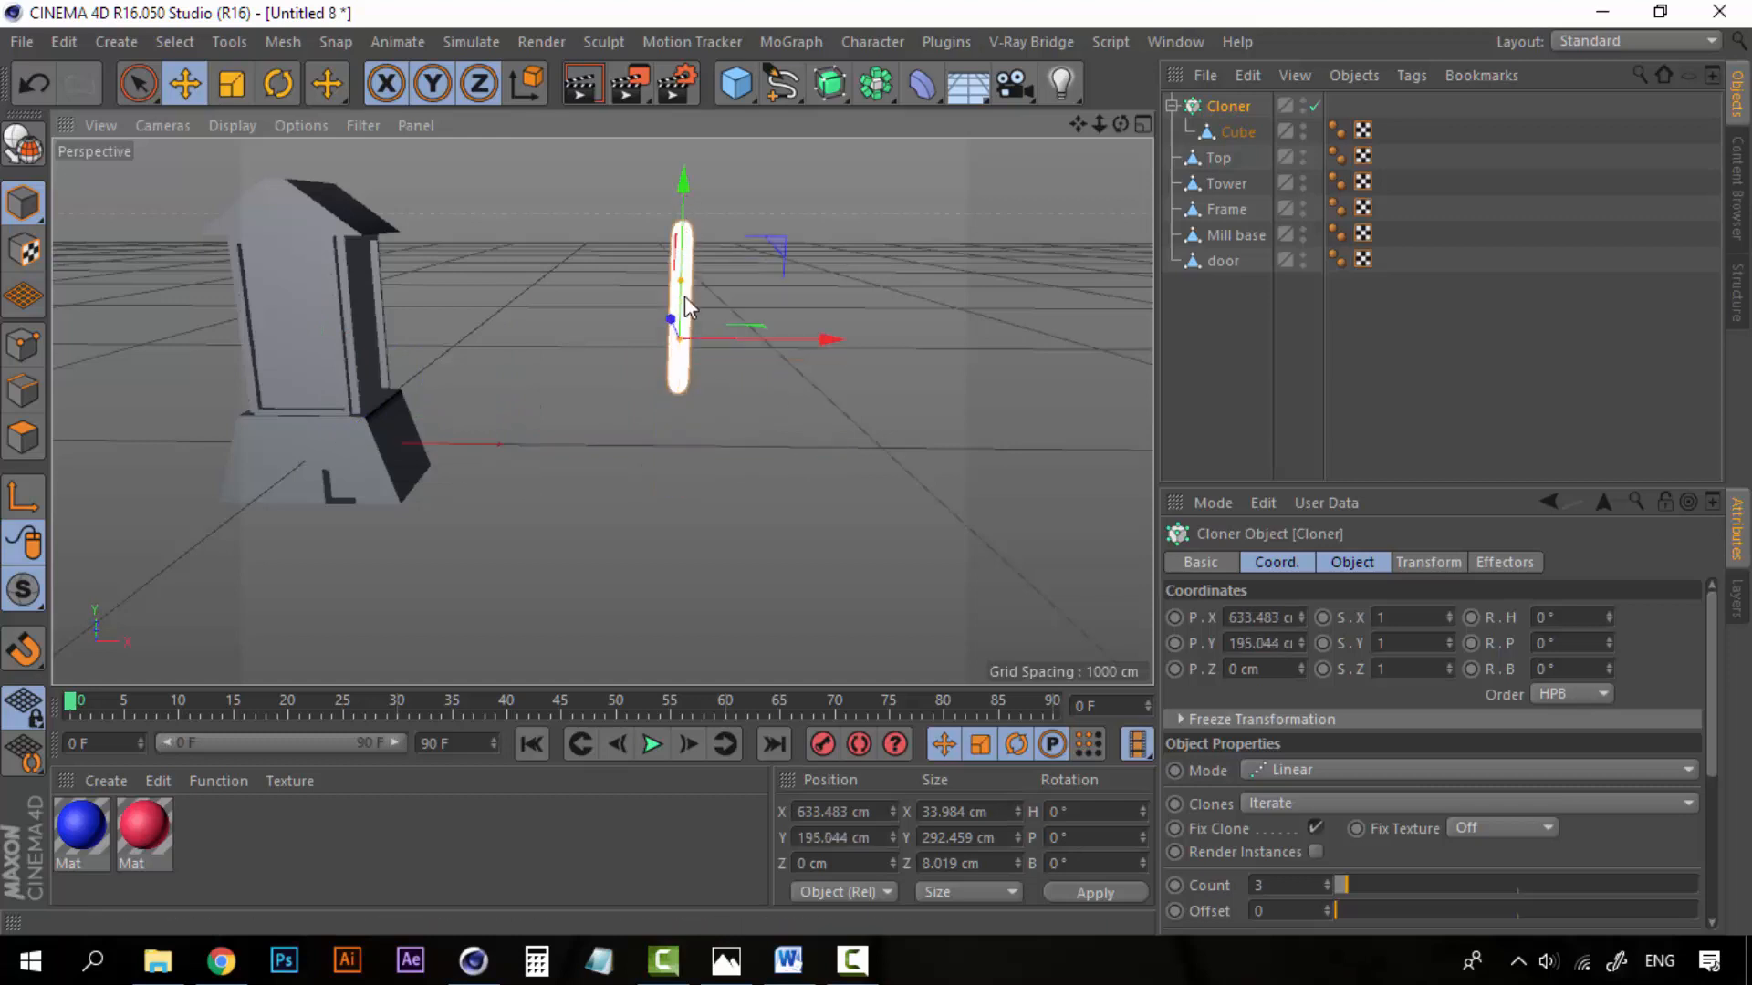
{"action": "scroll", "coordinate": [684, 342], "scroll_direction": "up", "scroll_amount": 5}
{"action": "scroll", "coordinate": [753, 379], "scroll_direction": "up", "scroll_amount": 2}
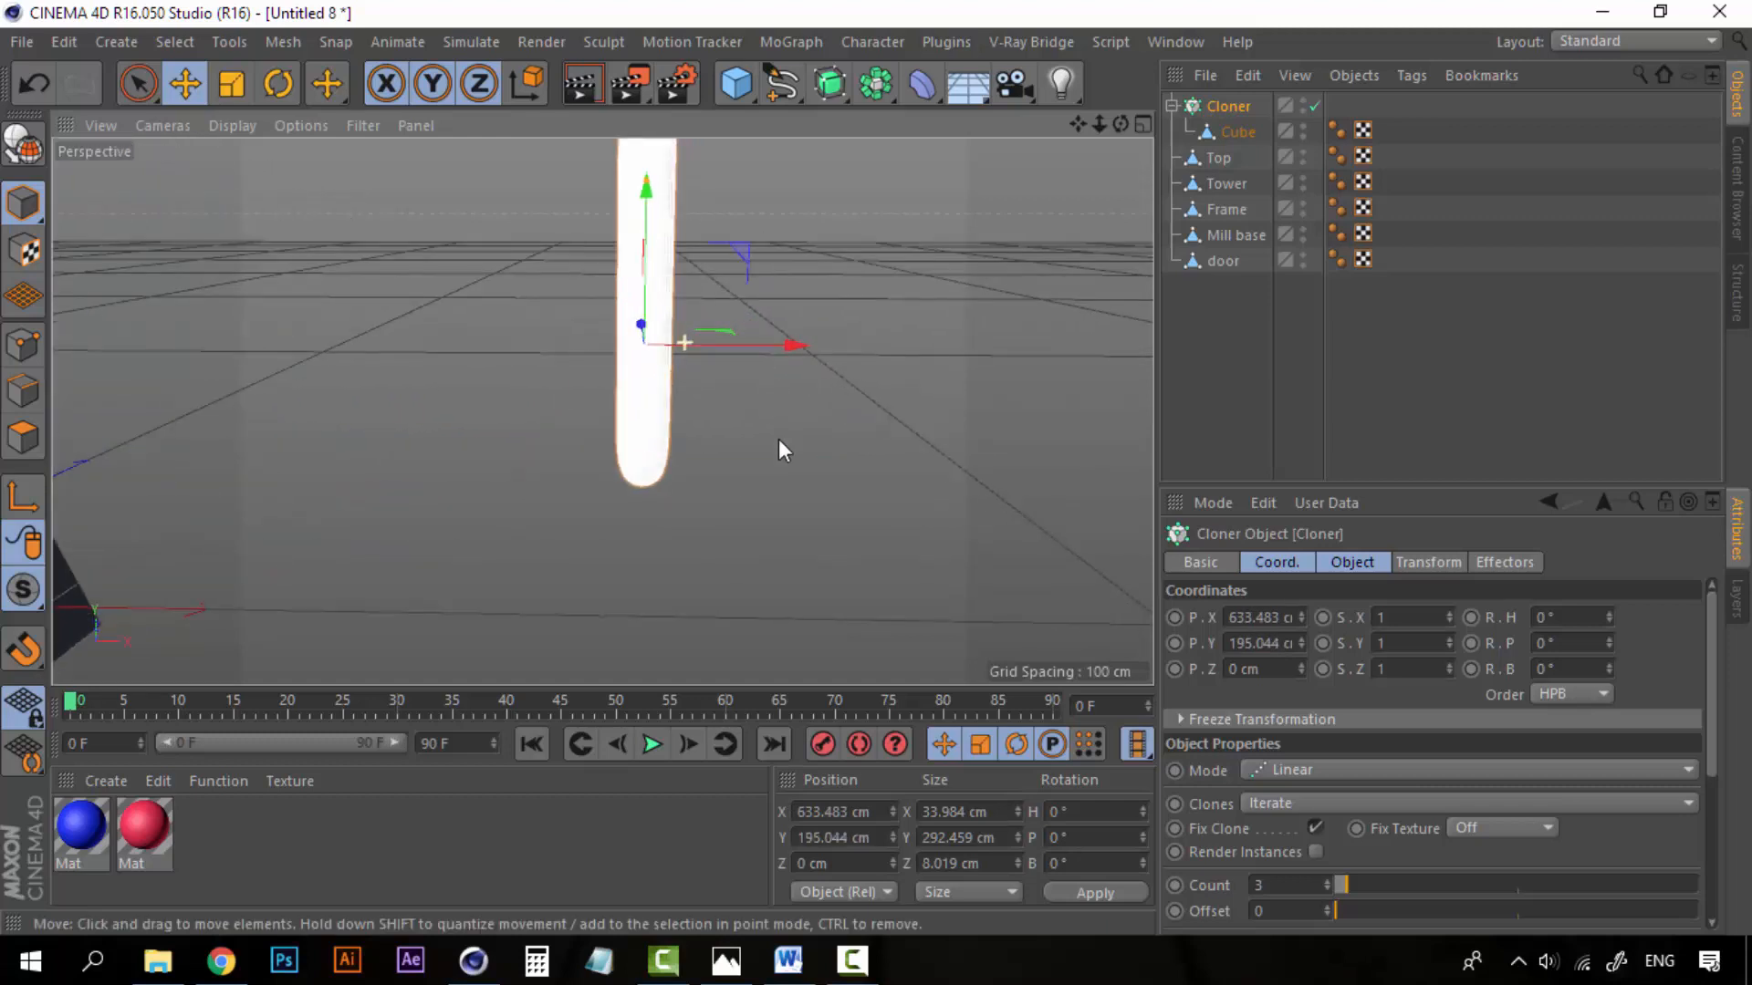
{"action": "left_click", "coordinate": [1325, 376]}
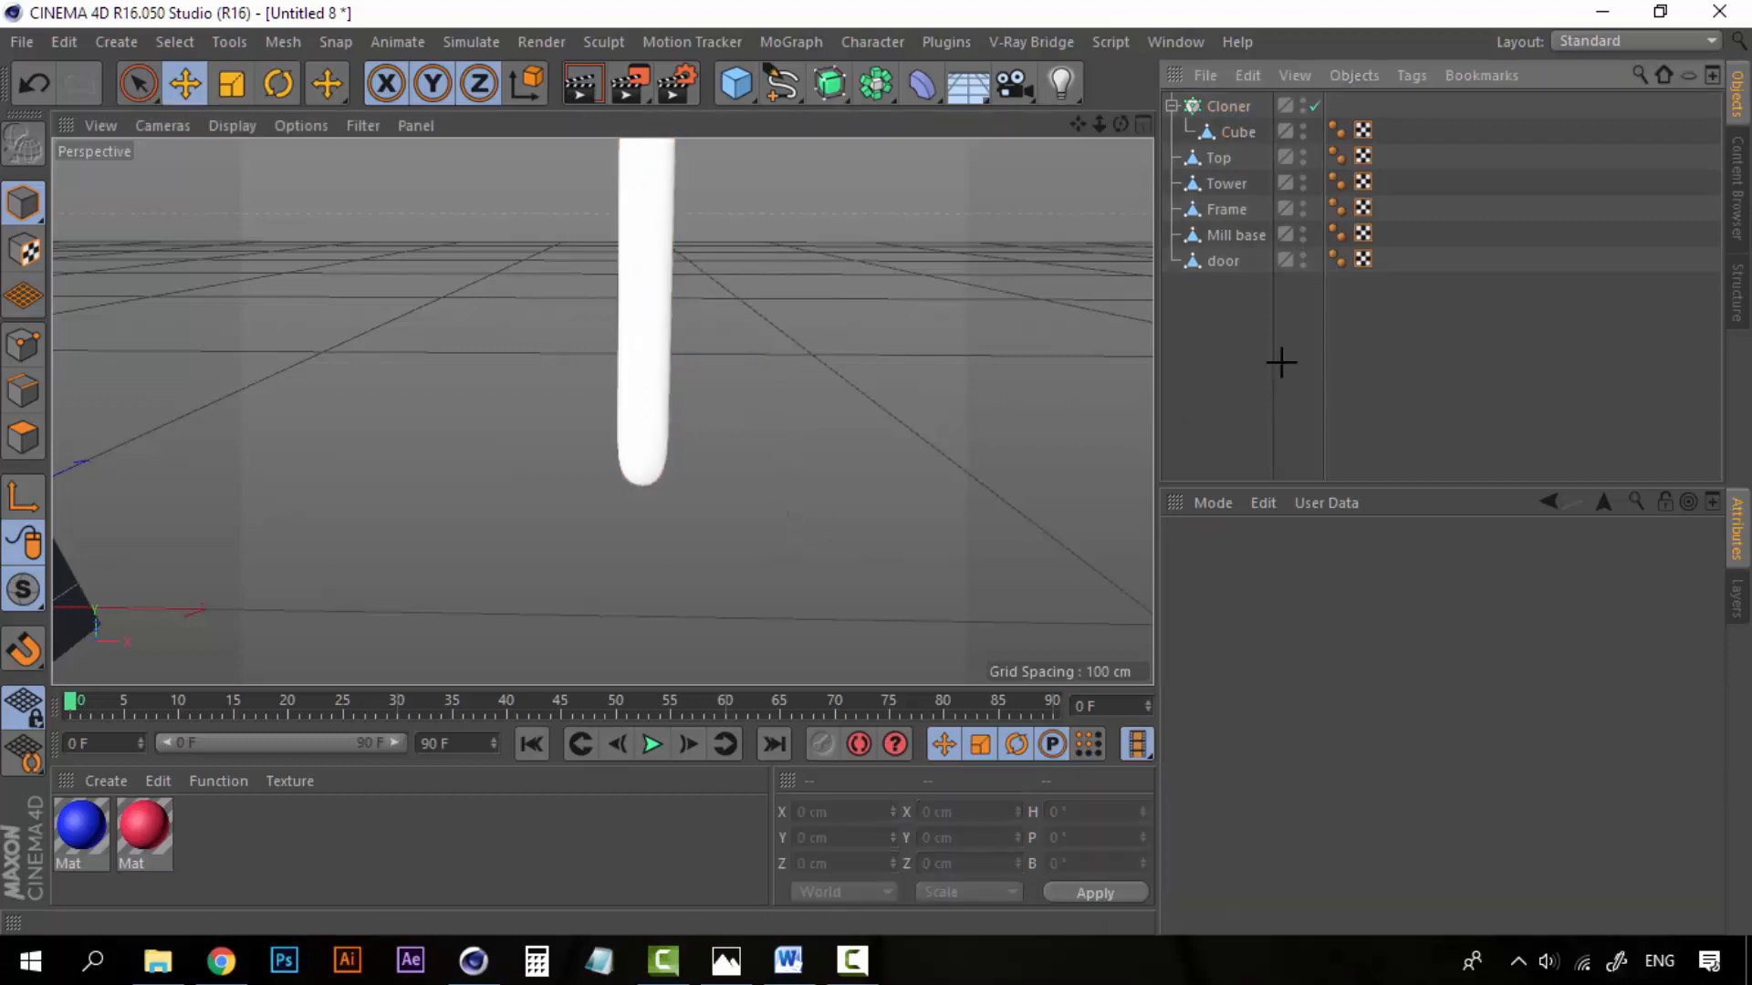
{"action": "scroll", "coordinate": [795, 491], "scroll_direction": "down", "scroll_amount": 5}
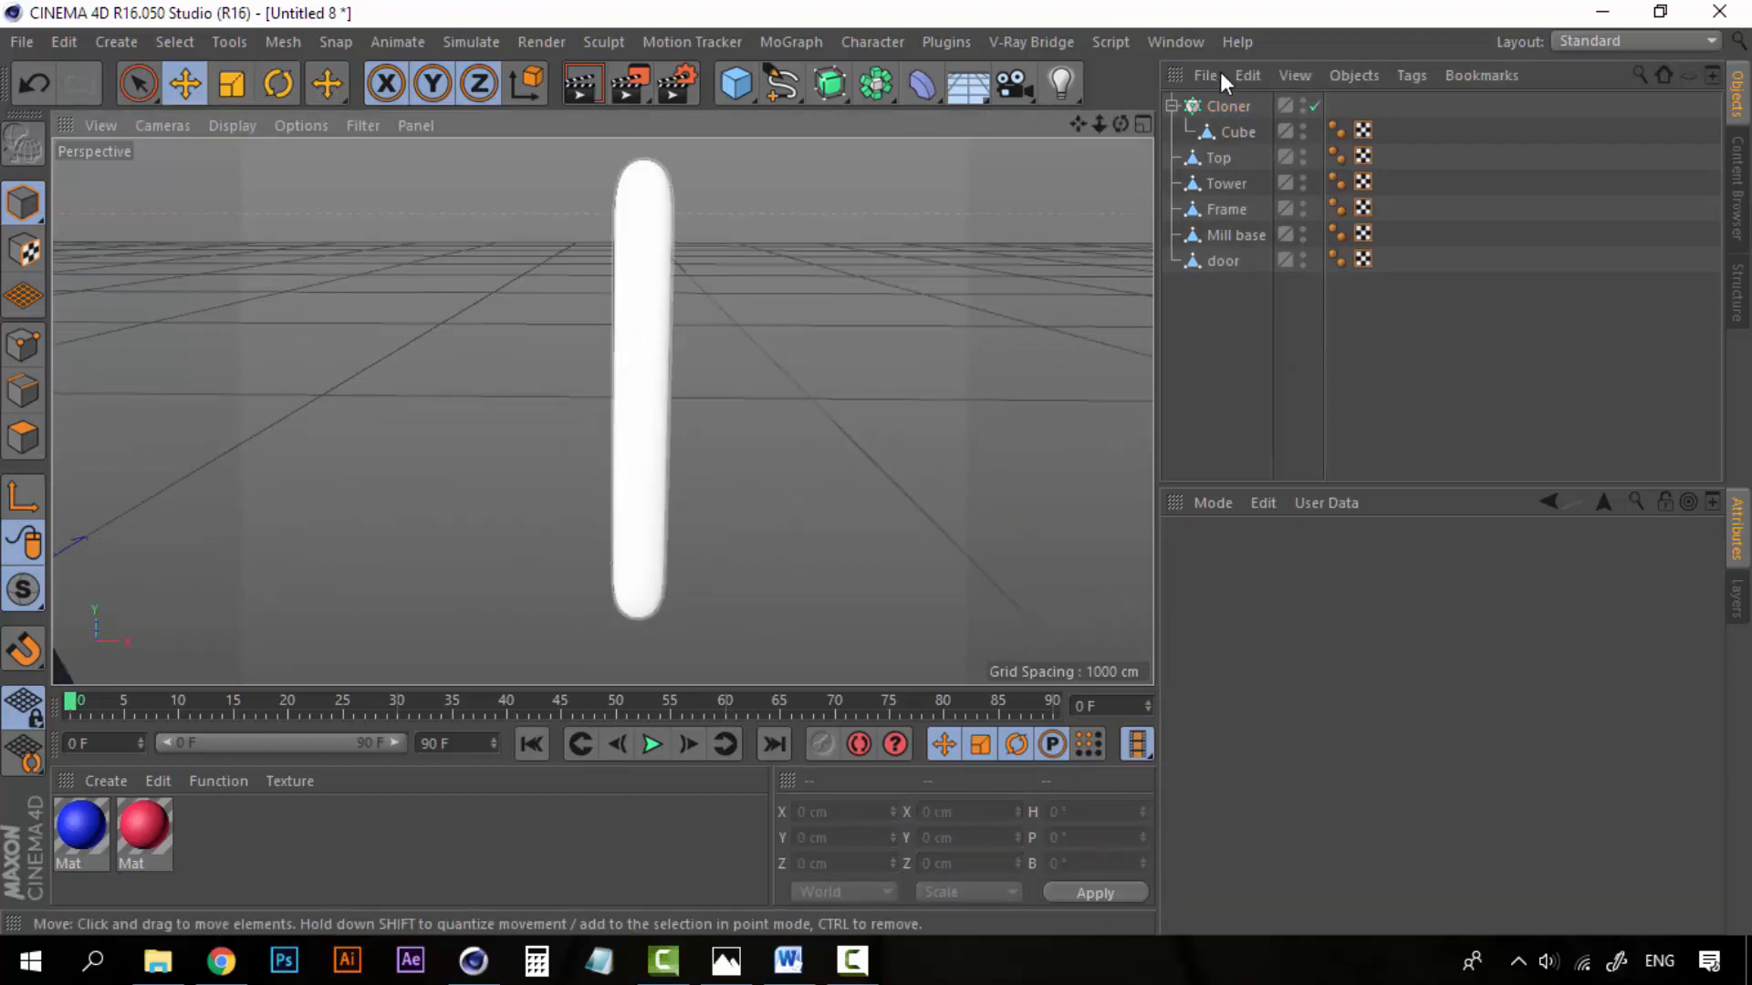
Step: Change the Cloner's mode to Radial to arrange the blades in a star
{"action": "left_click", "coordinate": [1229, 107]}
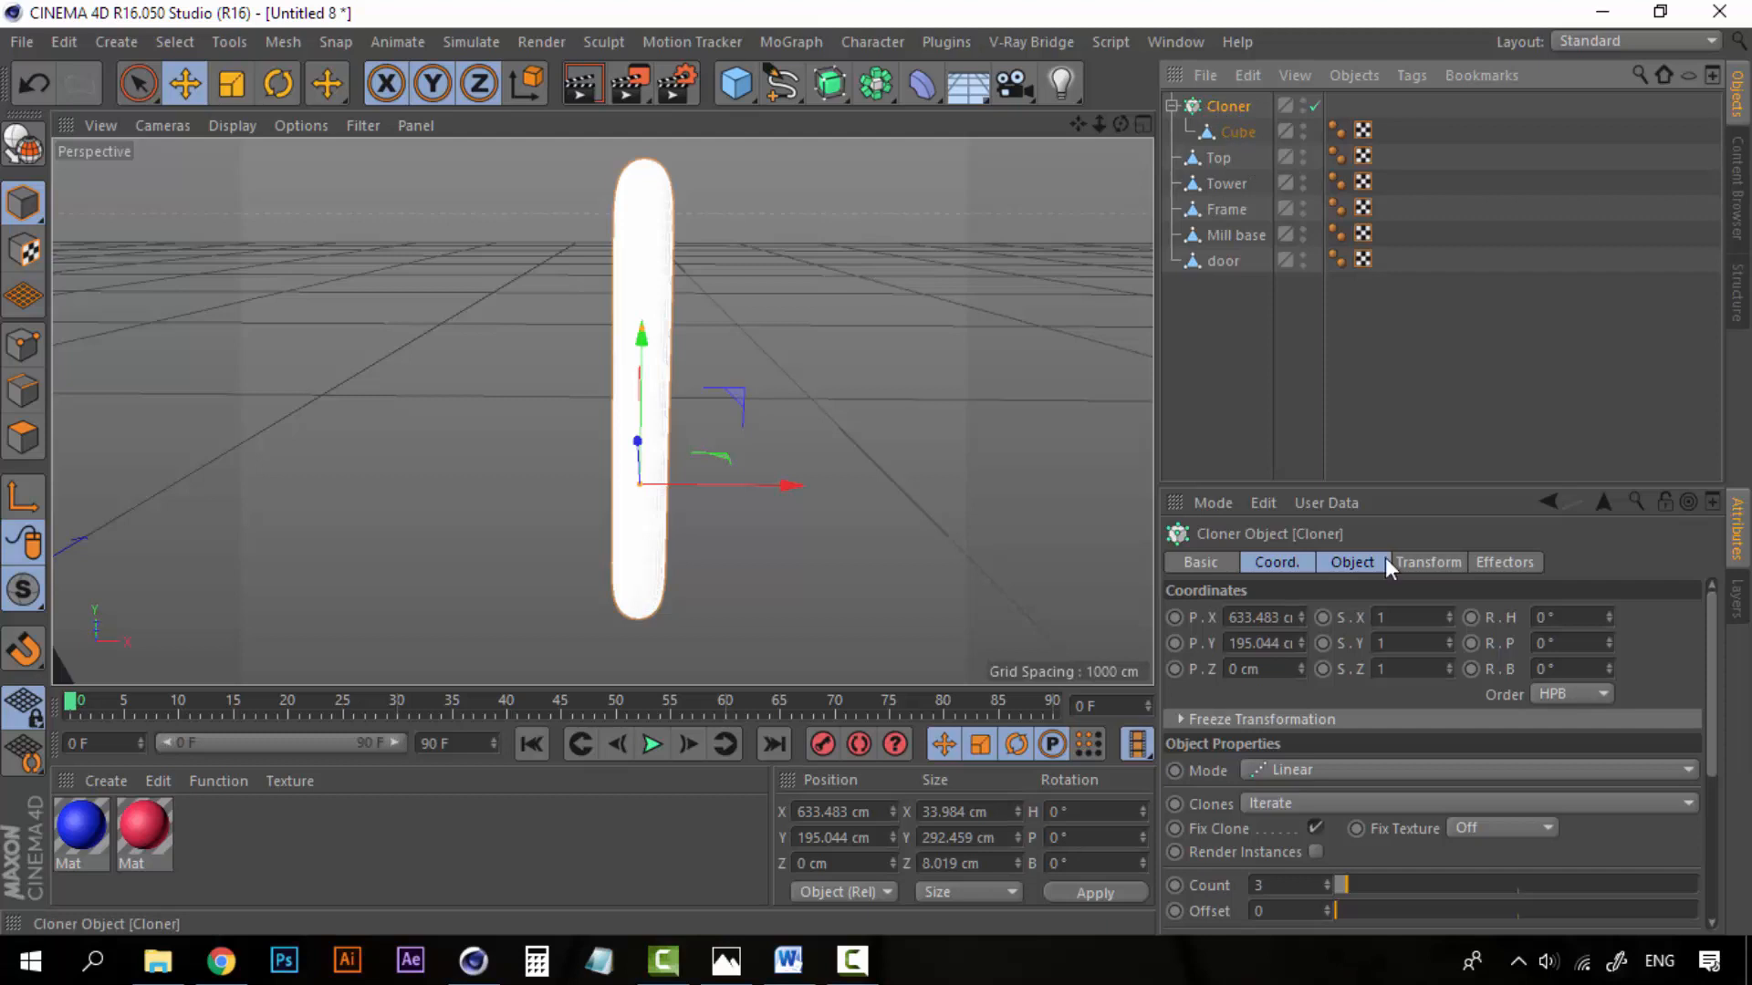
{"action": "left_click", "coordinate": [1319, 769]}
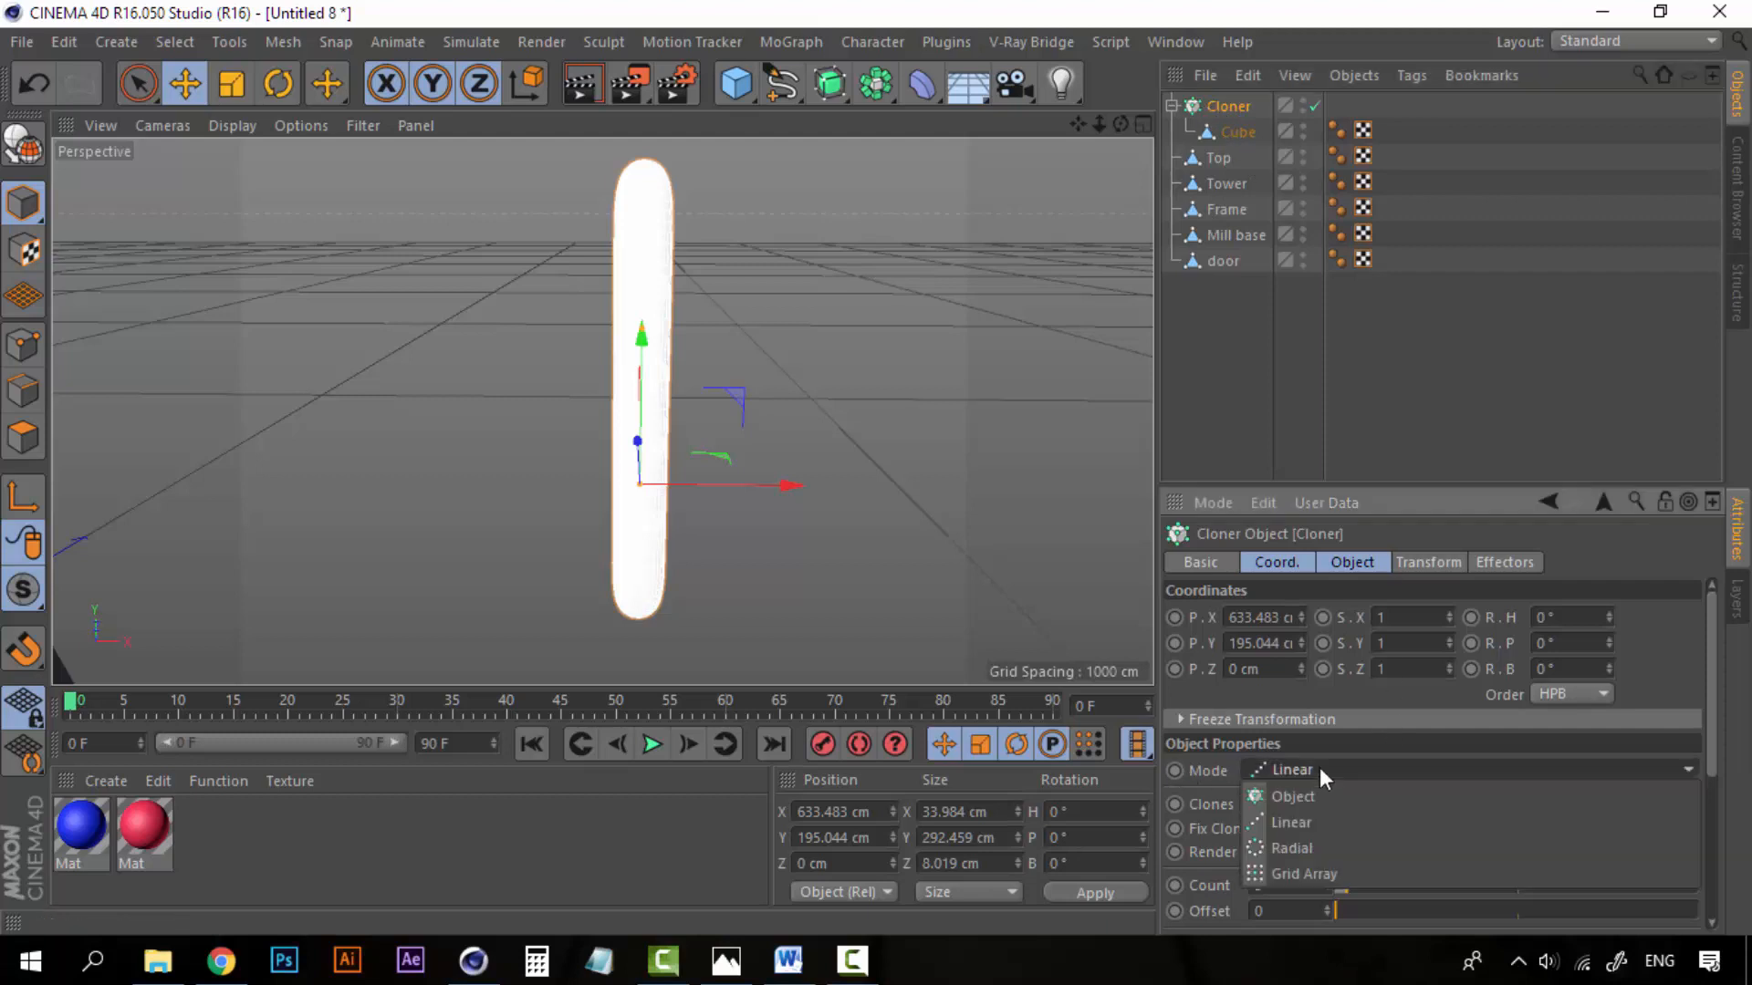
{"action": "left_click", "coordinate": [1299, 848]}
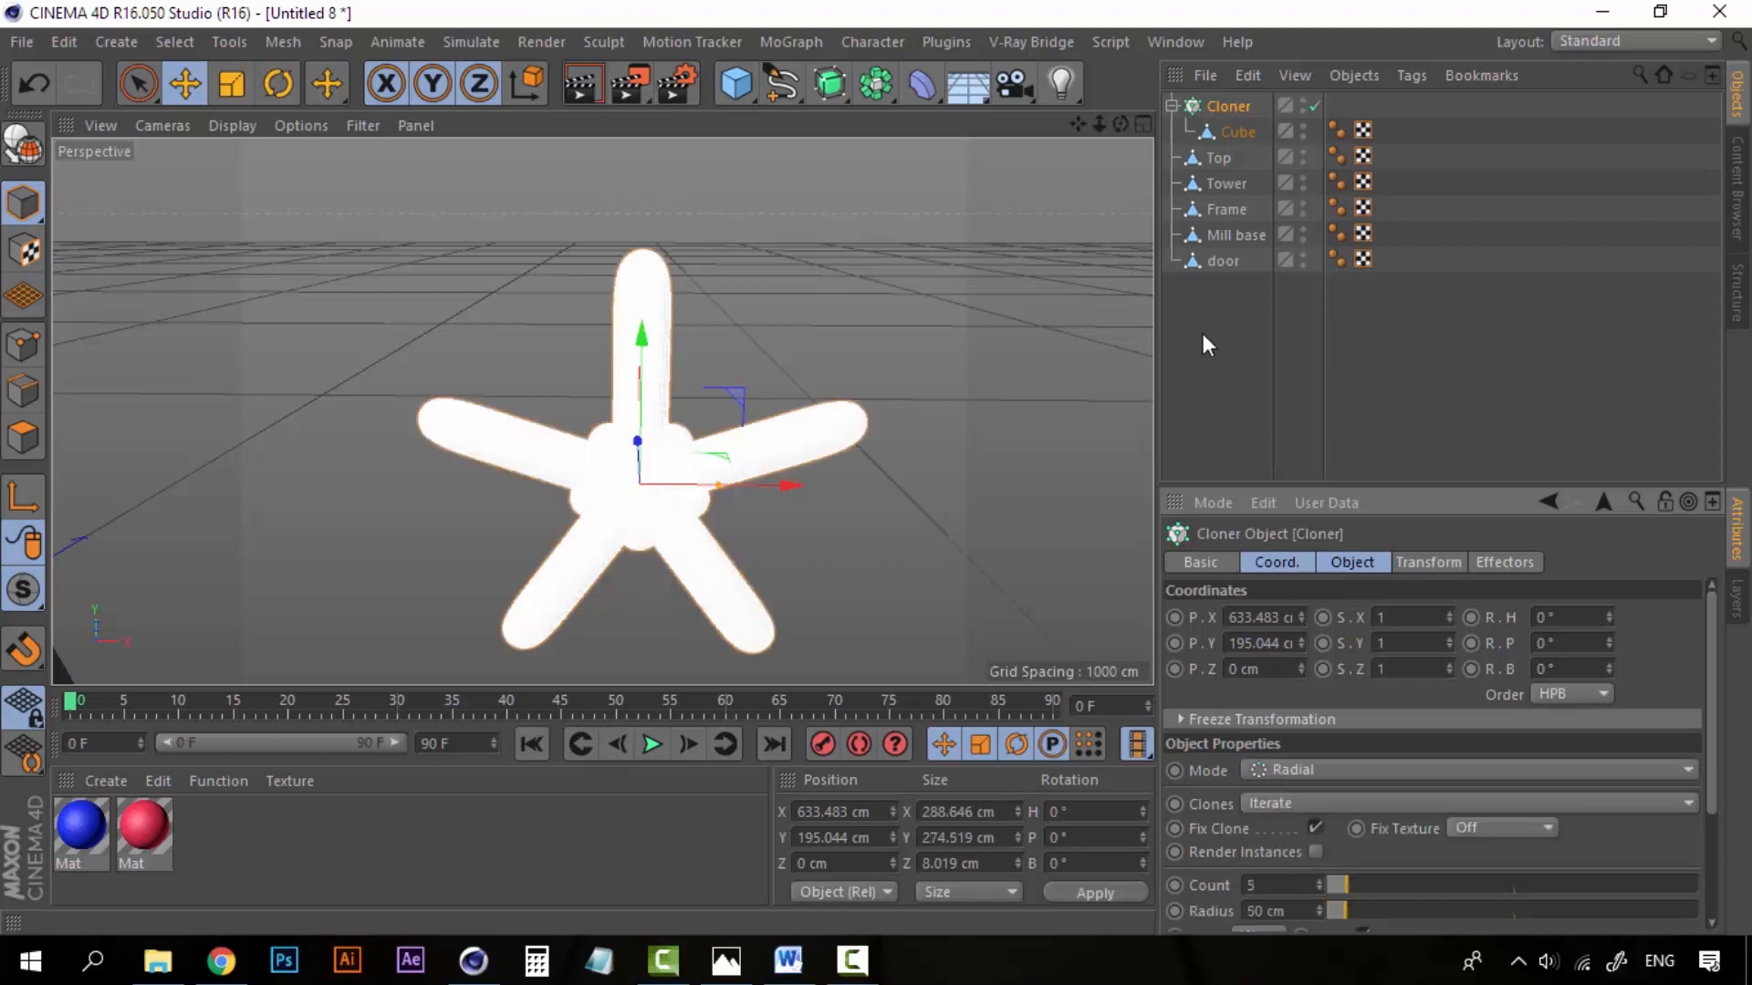
{"action": "left_click", "coordinate": [1215, 362]}
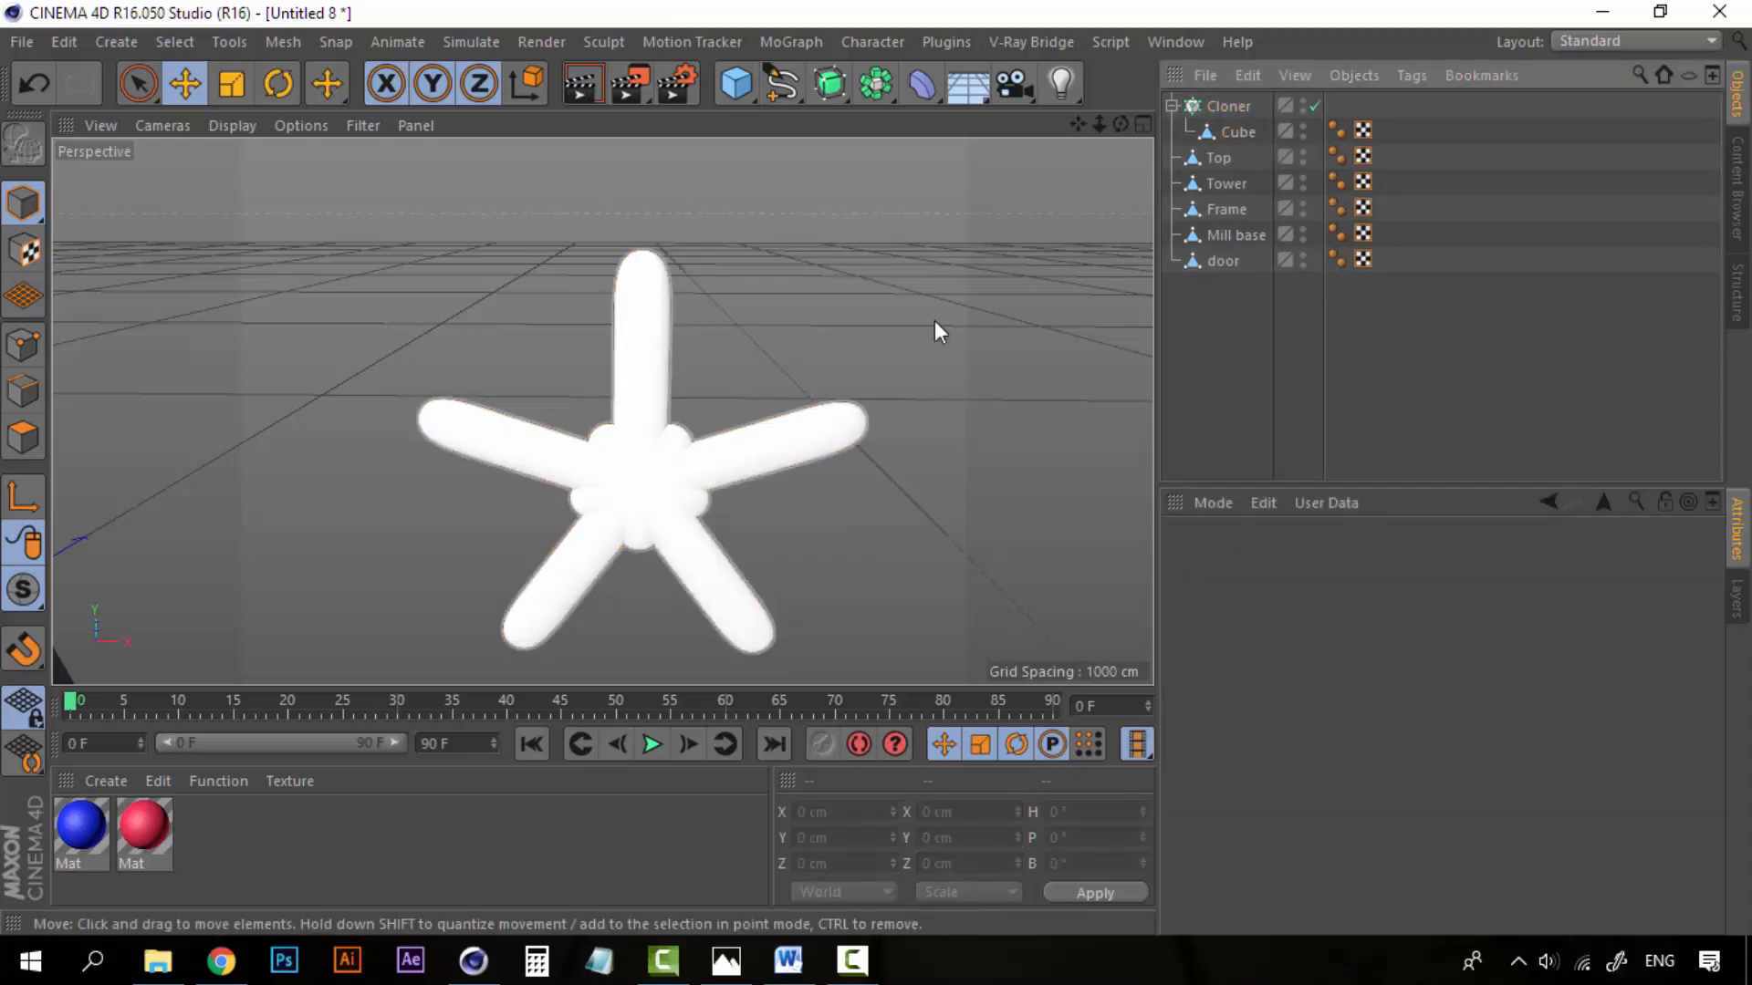
Step: Enlarge the Cloner's radius, first to 98 cm and finally to 84 cm, so the blades meet at the centre
{"action": "left_click", "coordinate": [1237, 106]}
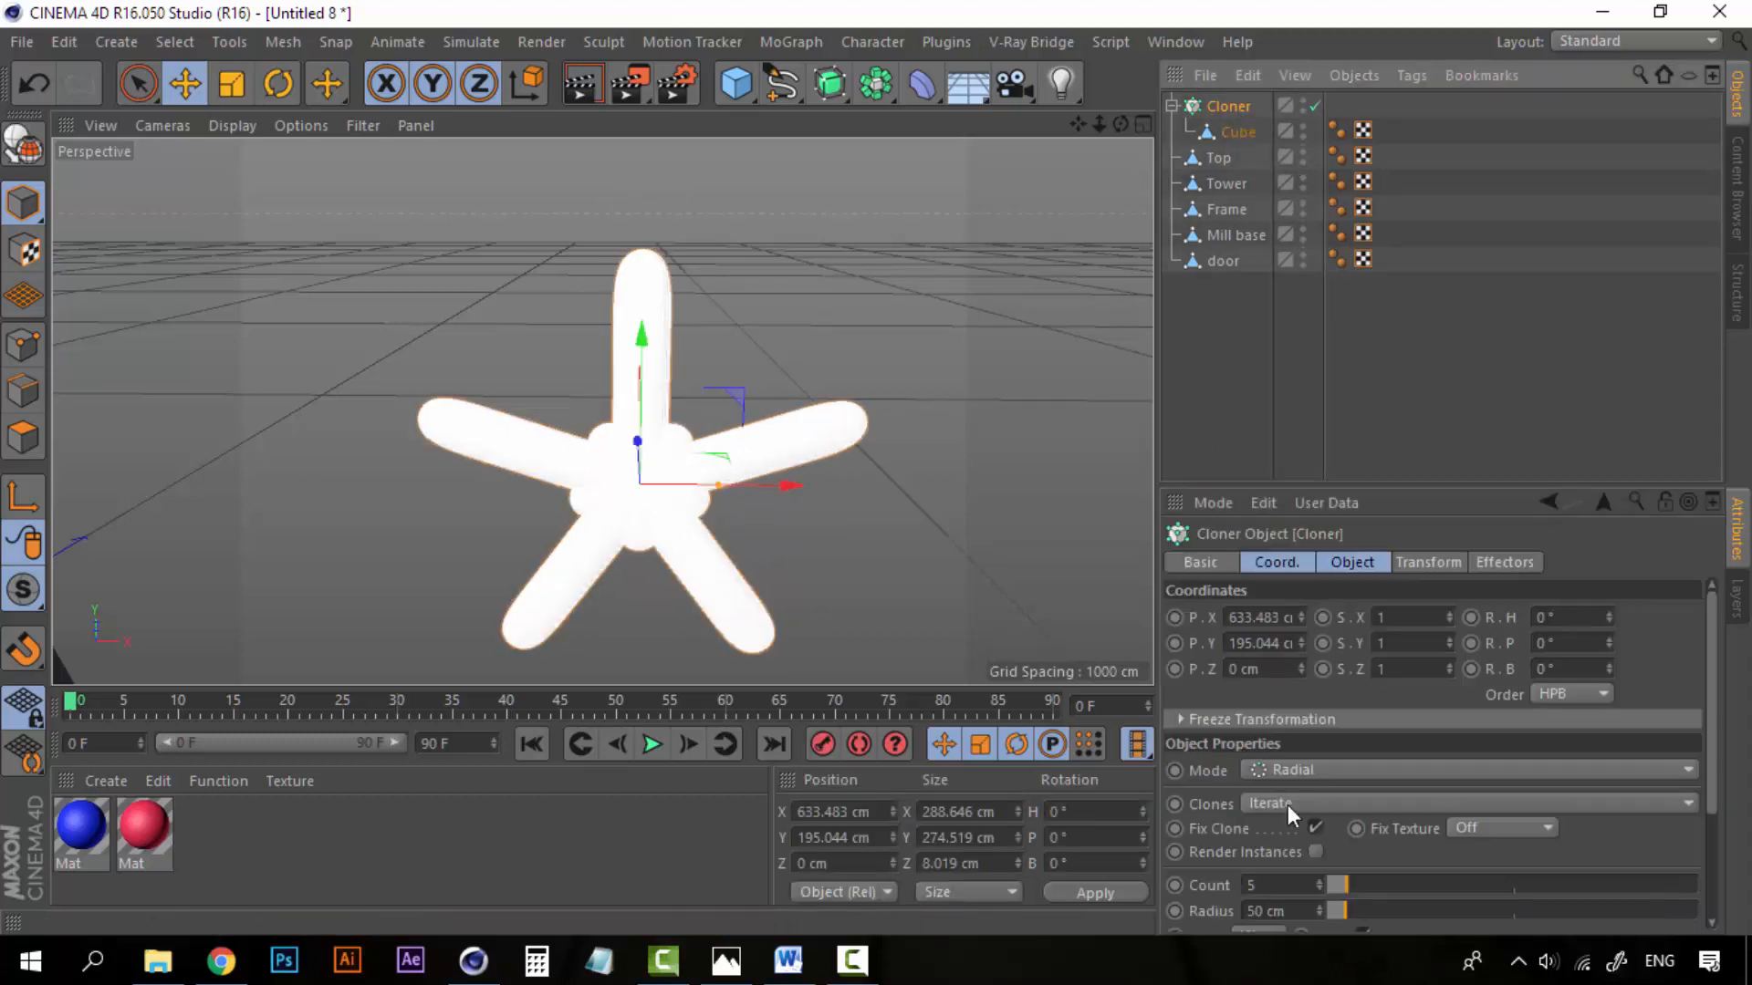
{"action": "left_click_drag", "start_coordinate": [1716, 652], "coordinate": [1715, 771]}
{"action": "left_click_drag", "start_coordinate": [1347, 768], "coordinate": [1365, 759]}
{"action": "left_click", "coordinate": [1267, 392]}
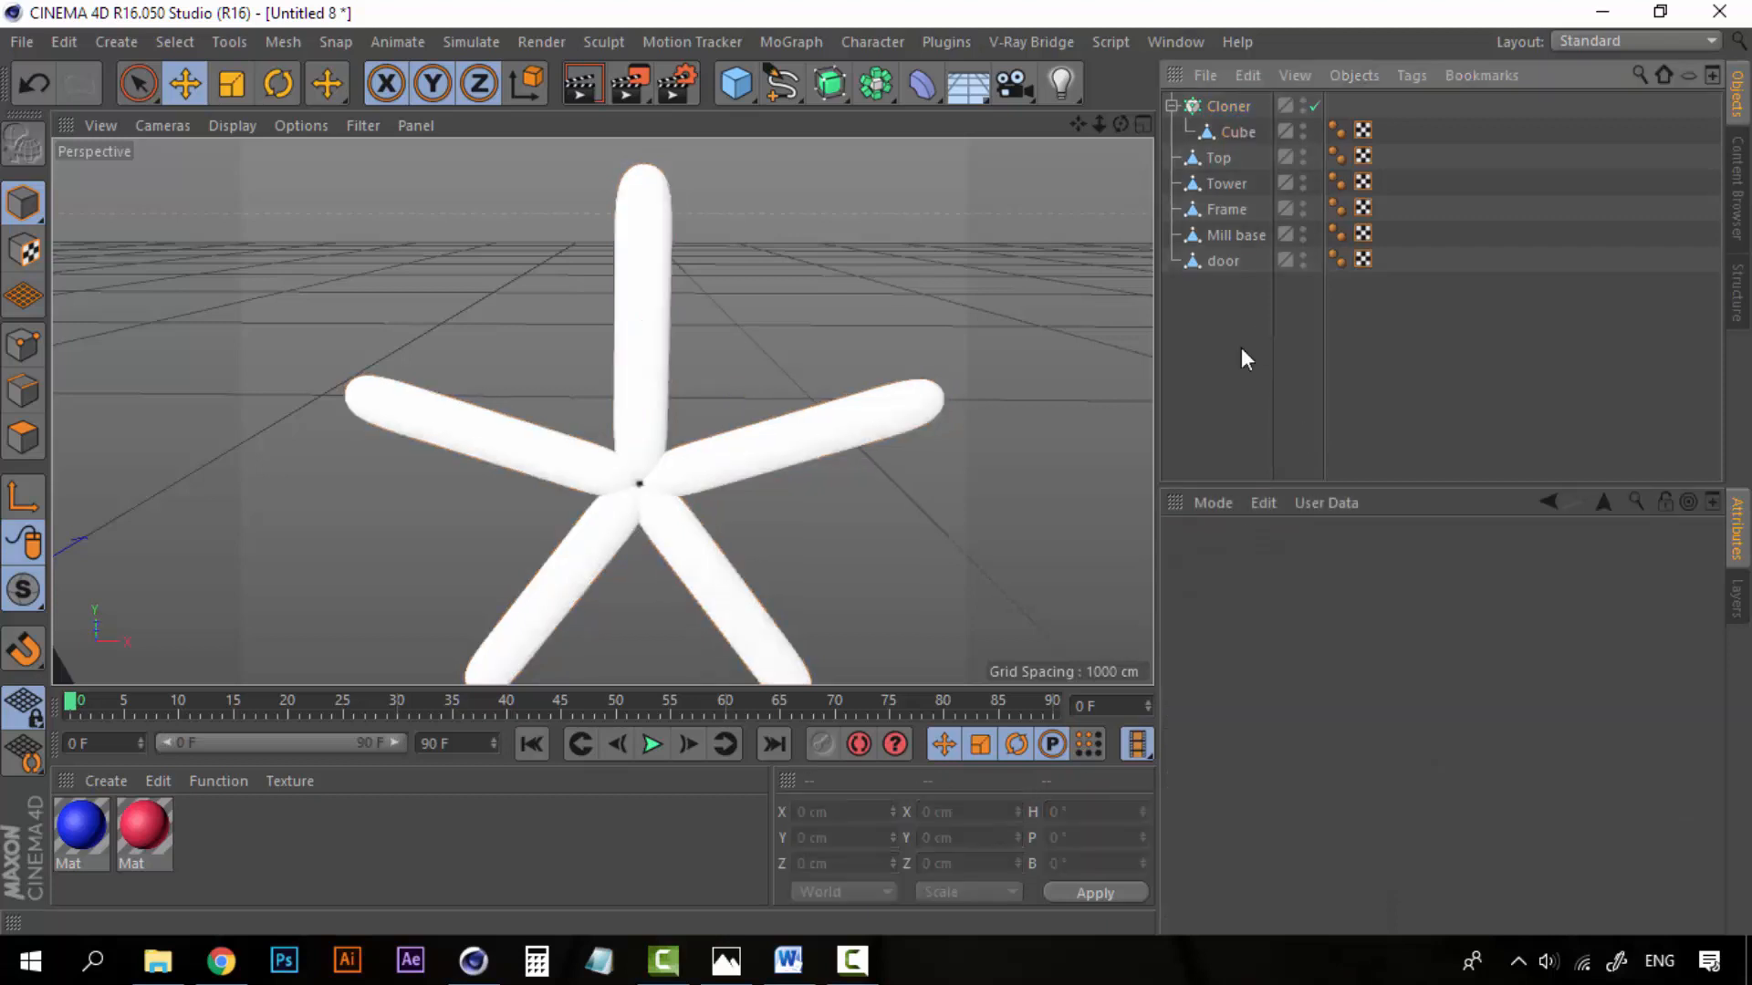
{"action": "left_click", "coordinate": [1224, 110]}
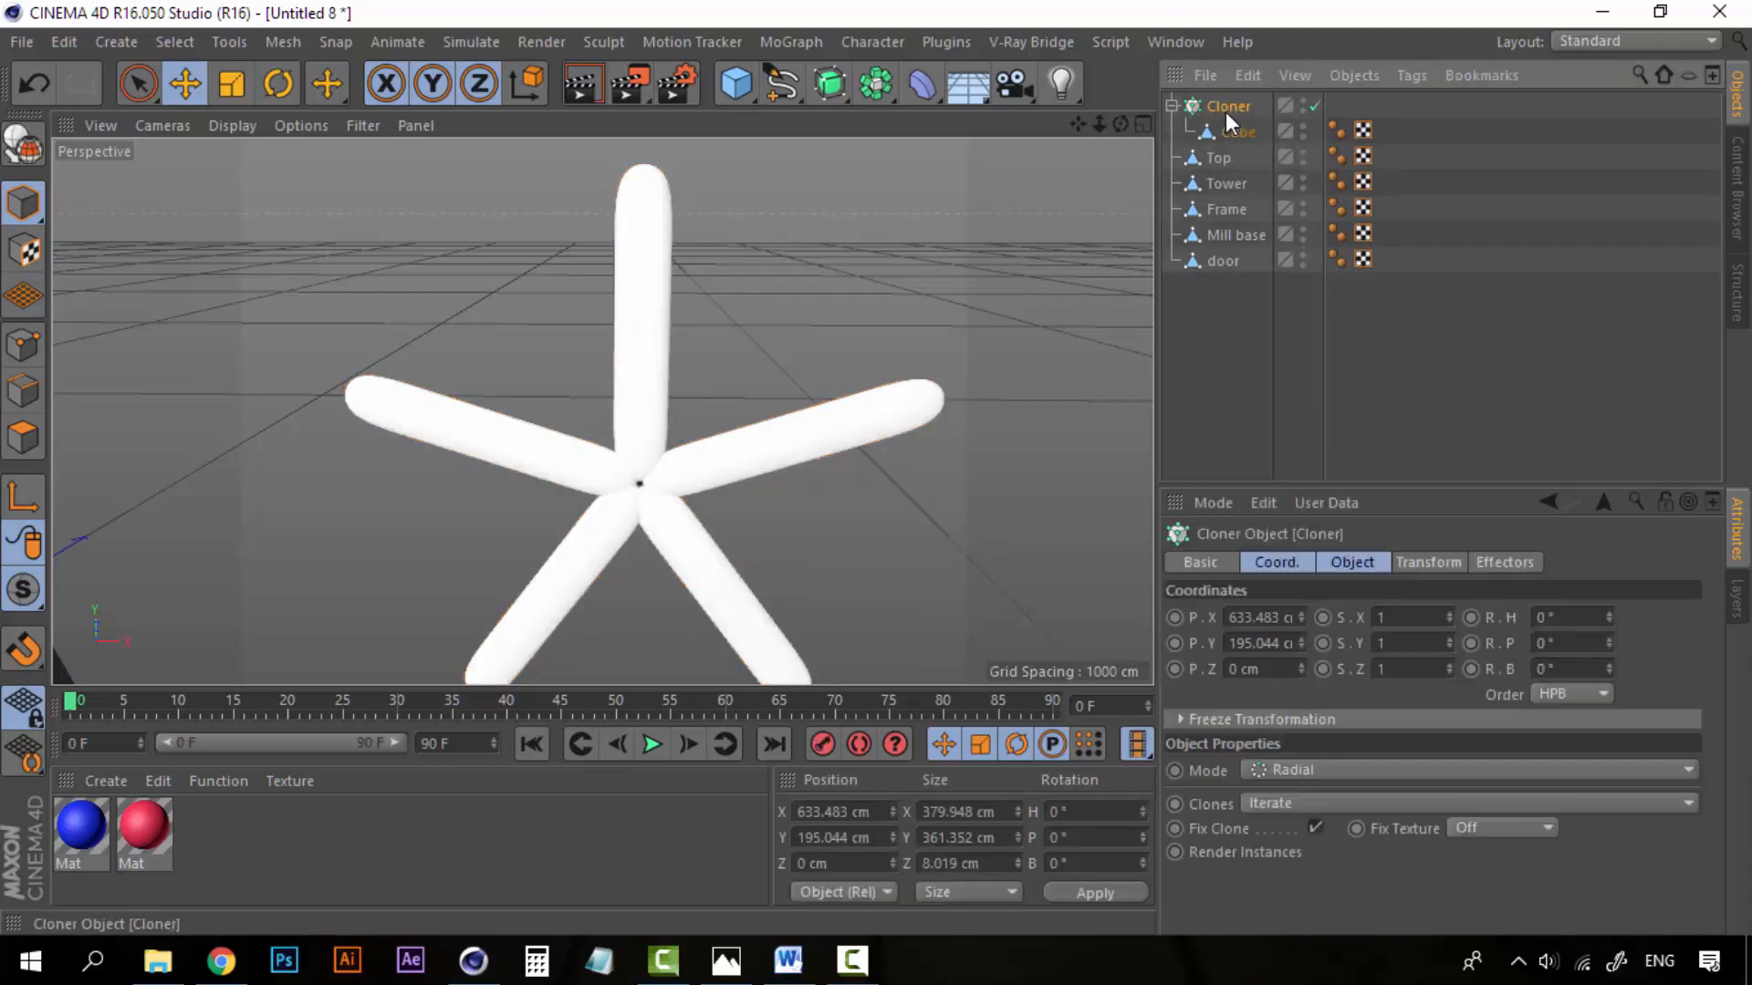
{"action": "left_click", "coordinate": [1241, 130]}
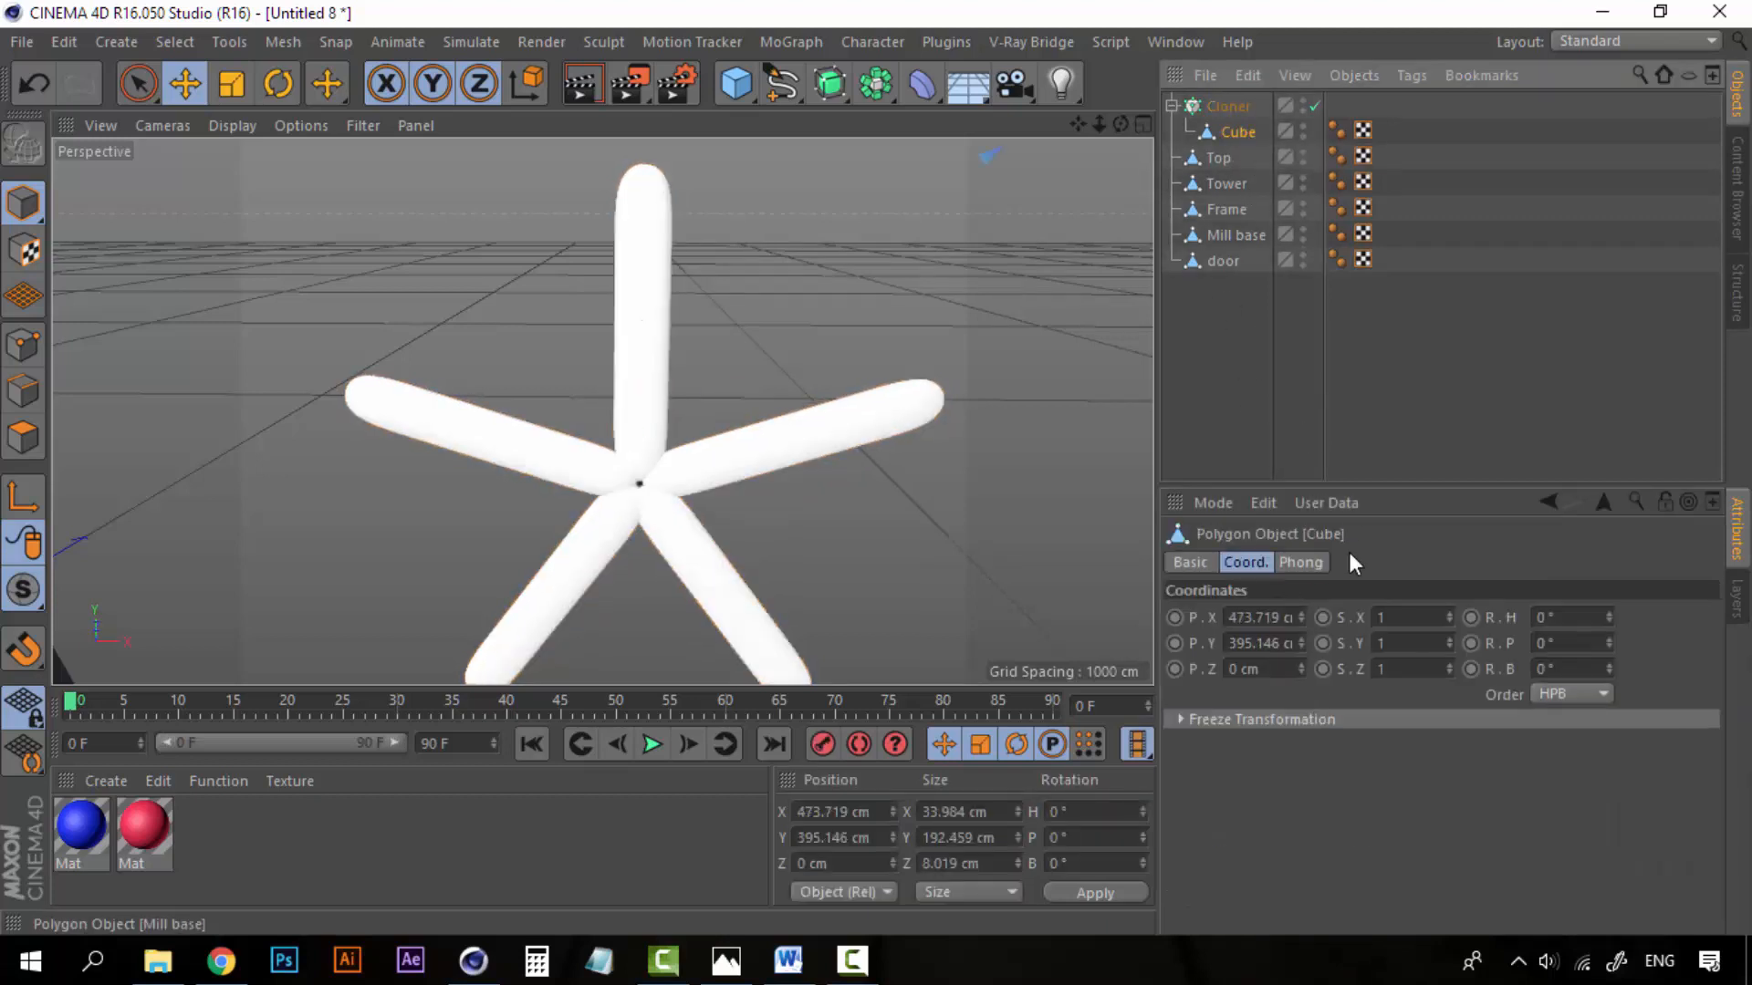
{"action": "left_click", "coordinate": [1234, 104]}
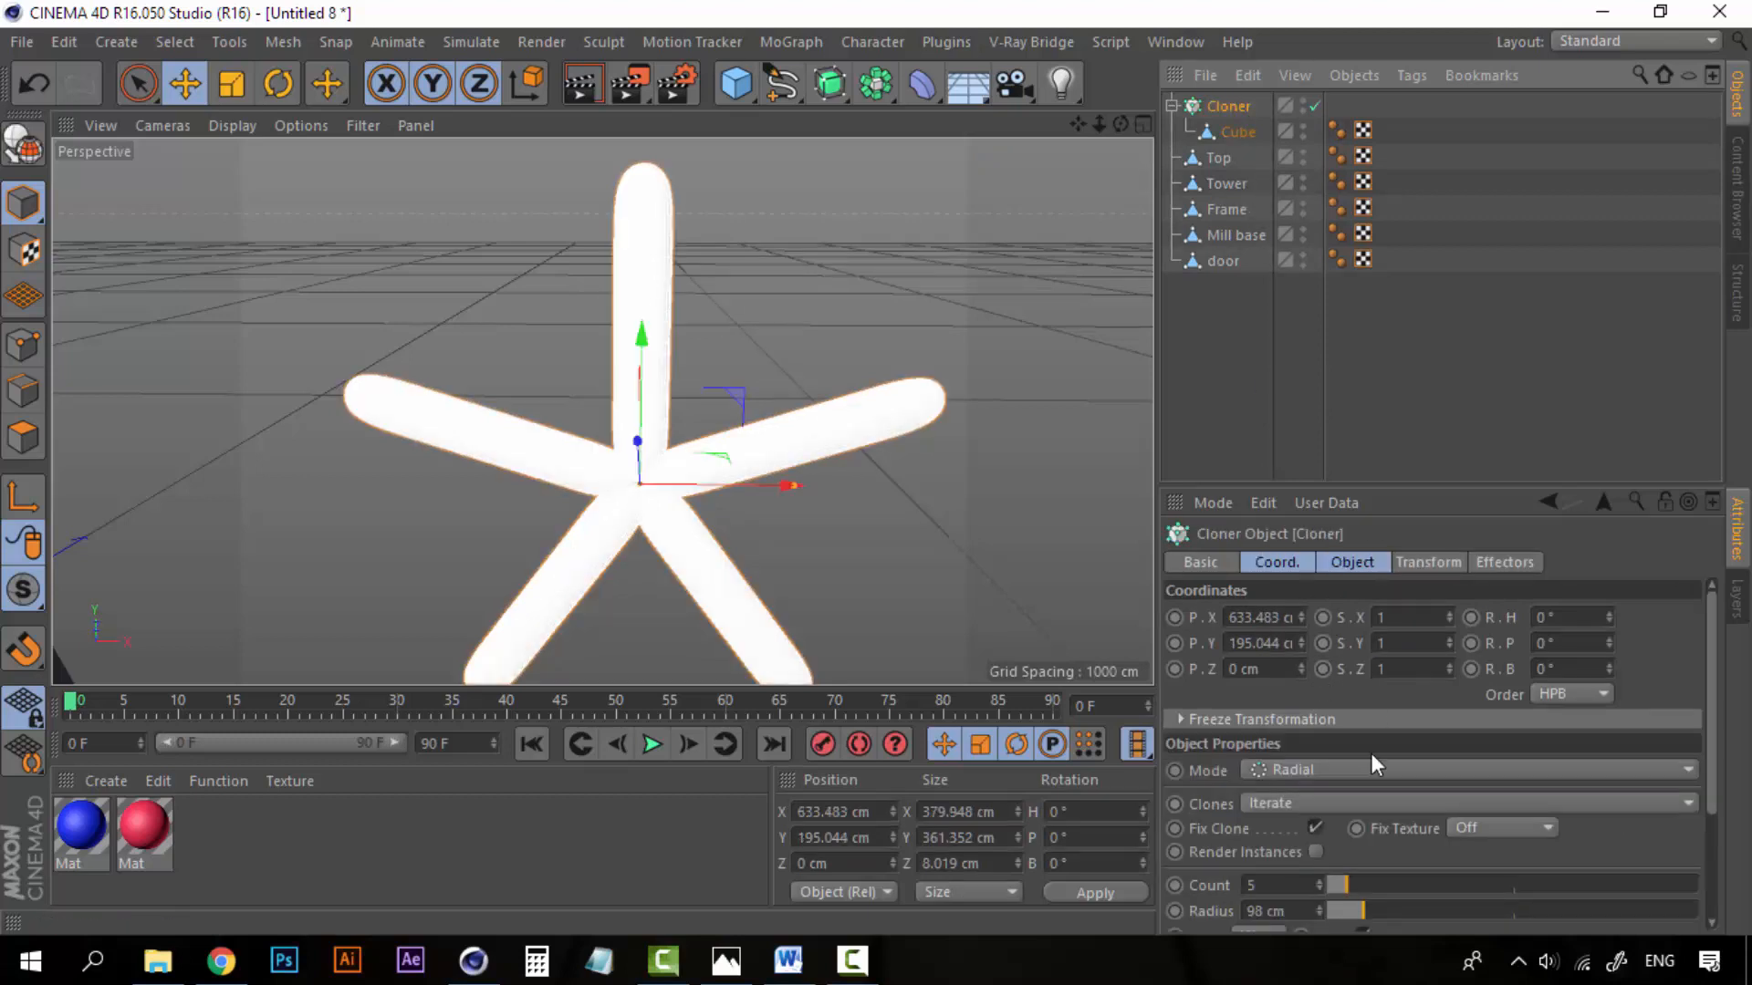
{"action": "left_click_drag", "start_coordinate": [1365, 910], "coordinate": [1357, 911]}
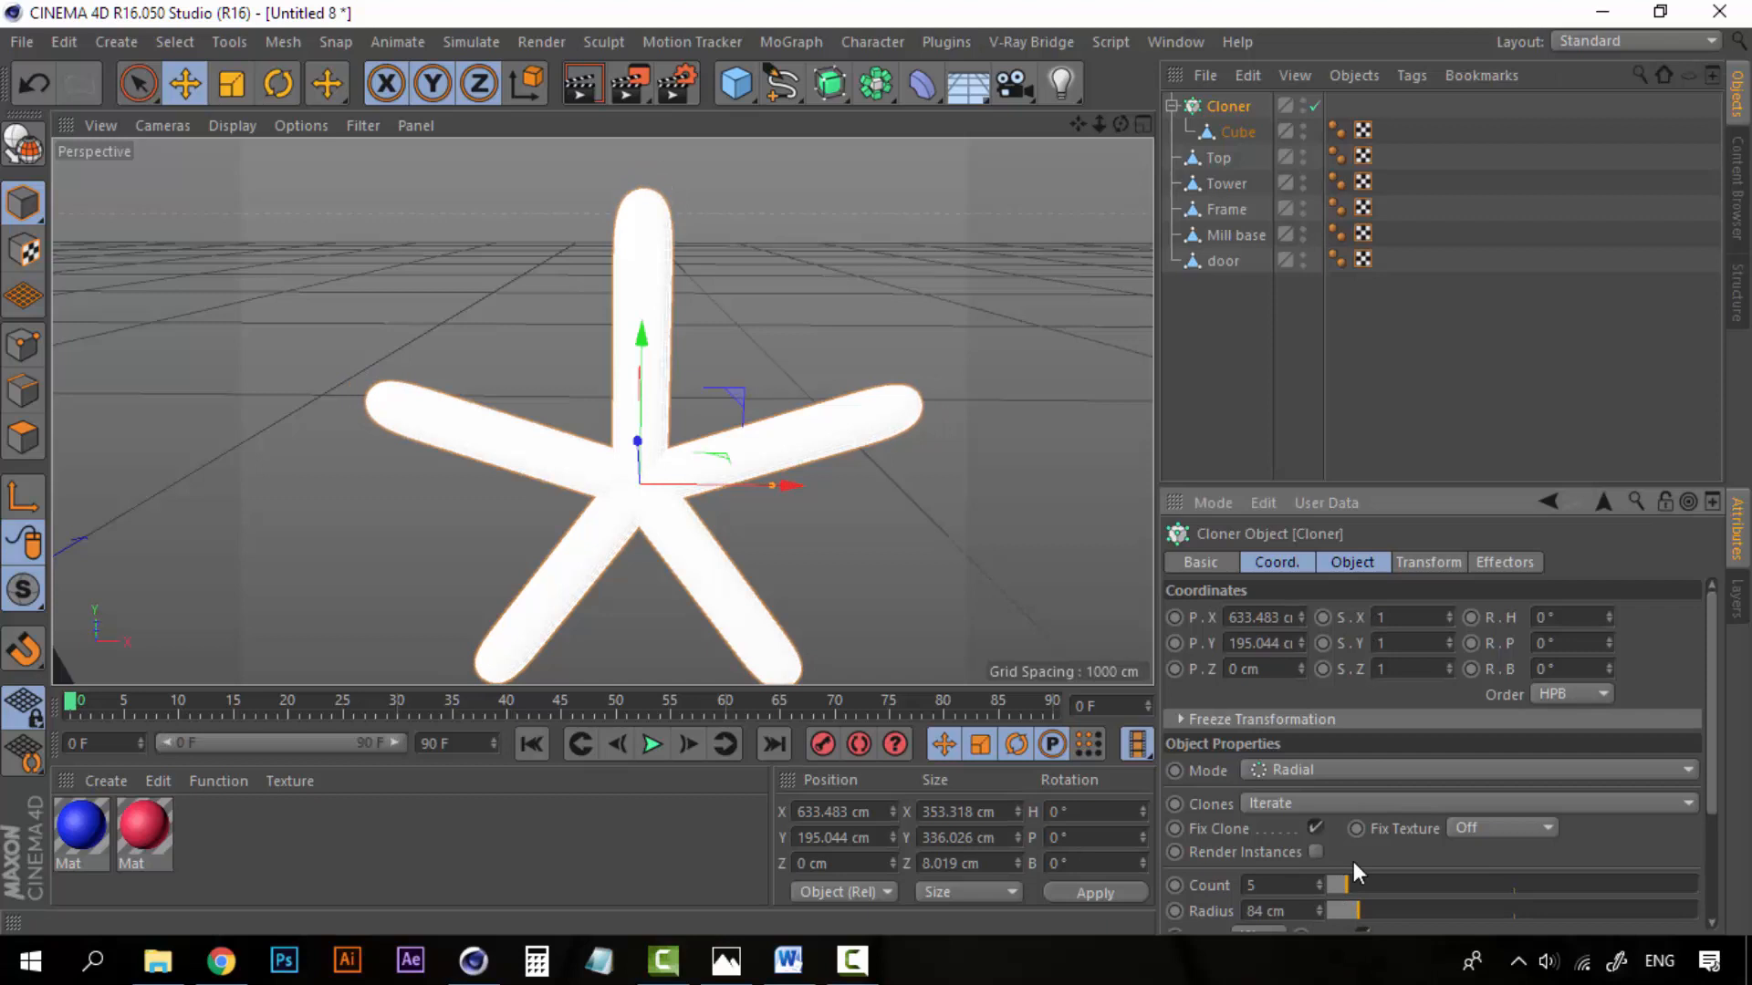
{"action": "left_click", "coordinate": [1235, 365]}
Step: Try reducing the blade cube's Y scale to 0.91 and undo the change
{"action": "left_click", "coordinate": [1237, 133]}
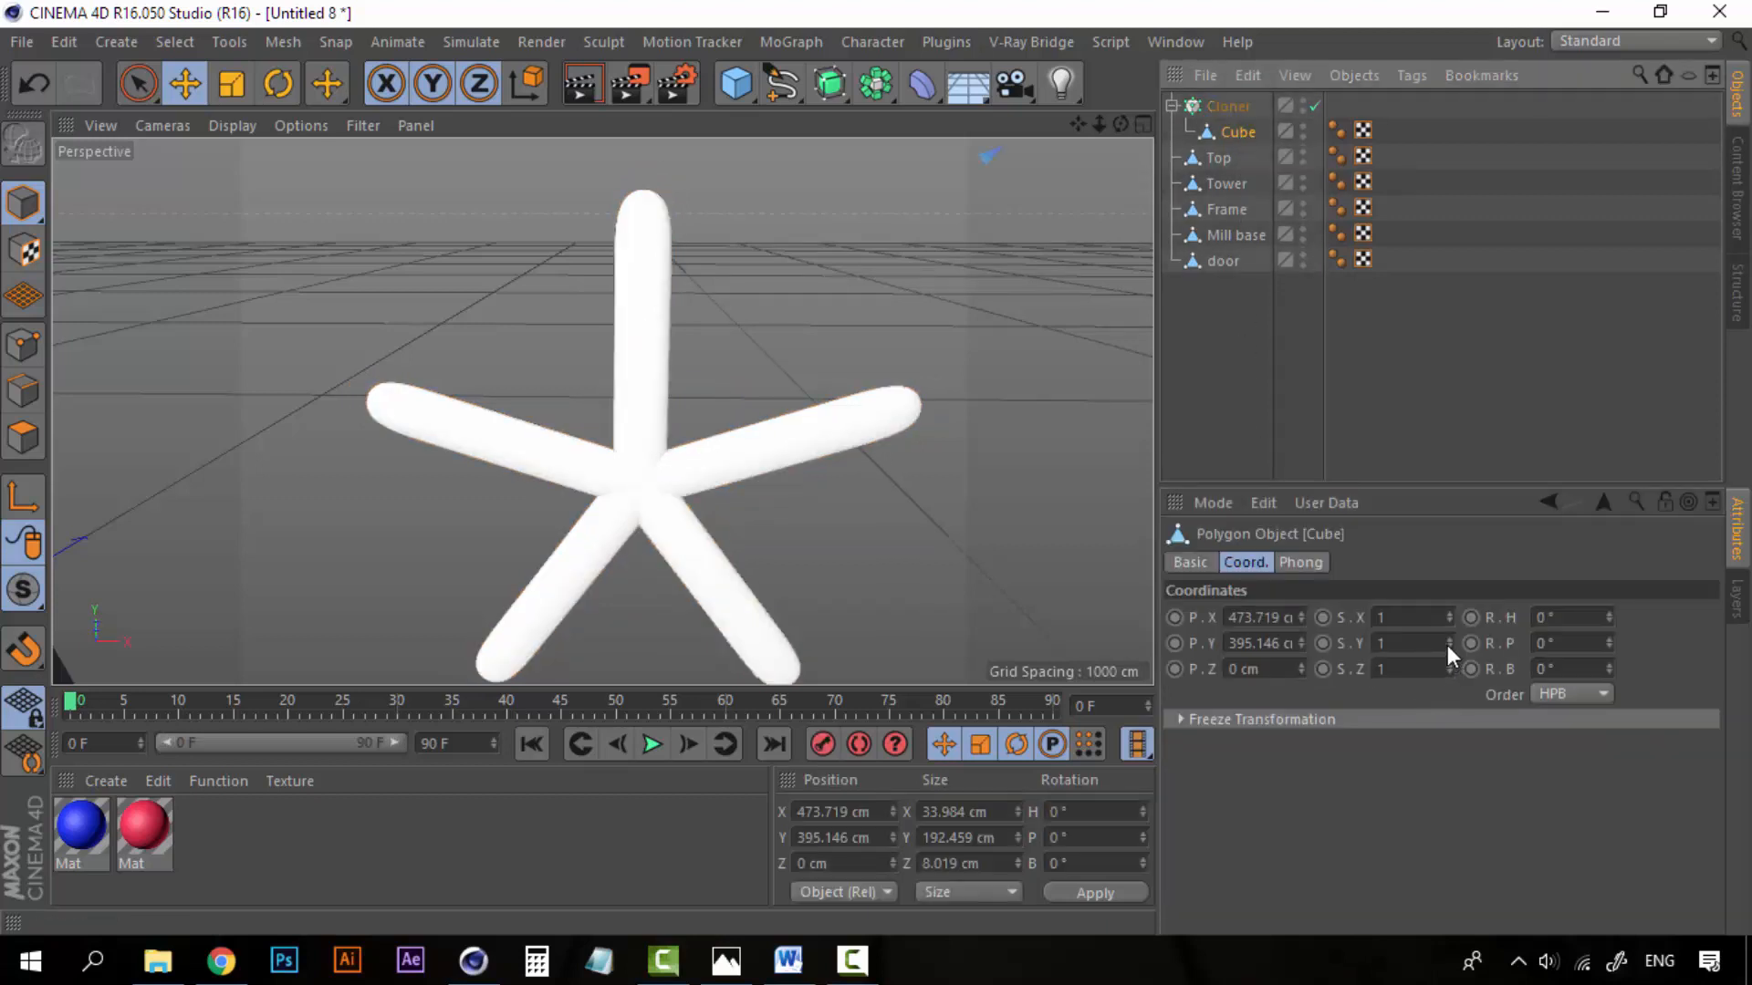
{"action": "left_click_drag", "start_coordinate": [1448, 640], "coordinate": [1448, 644]}
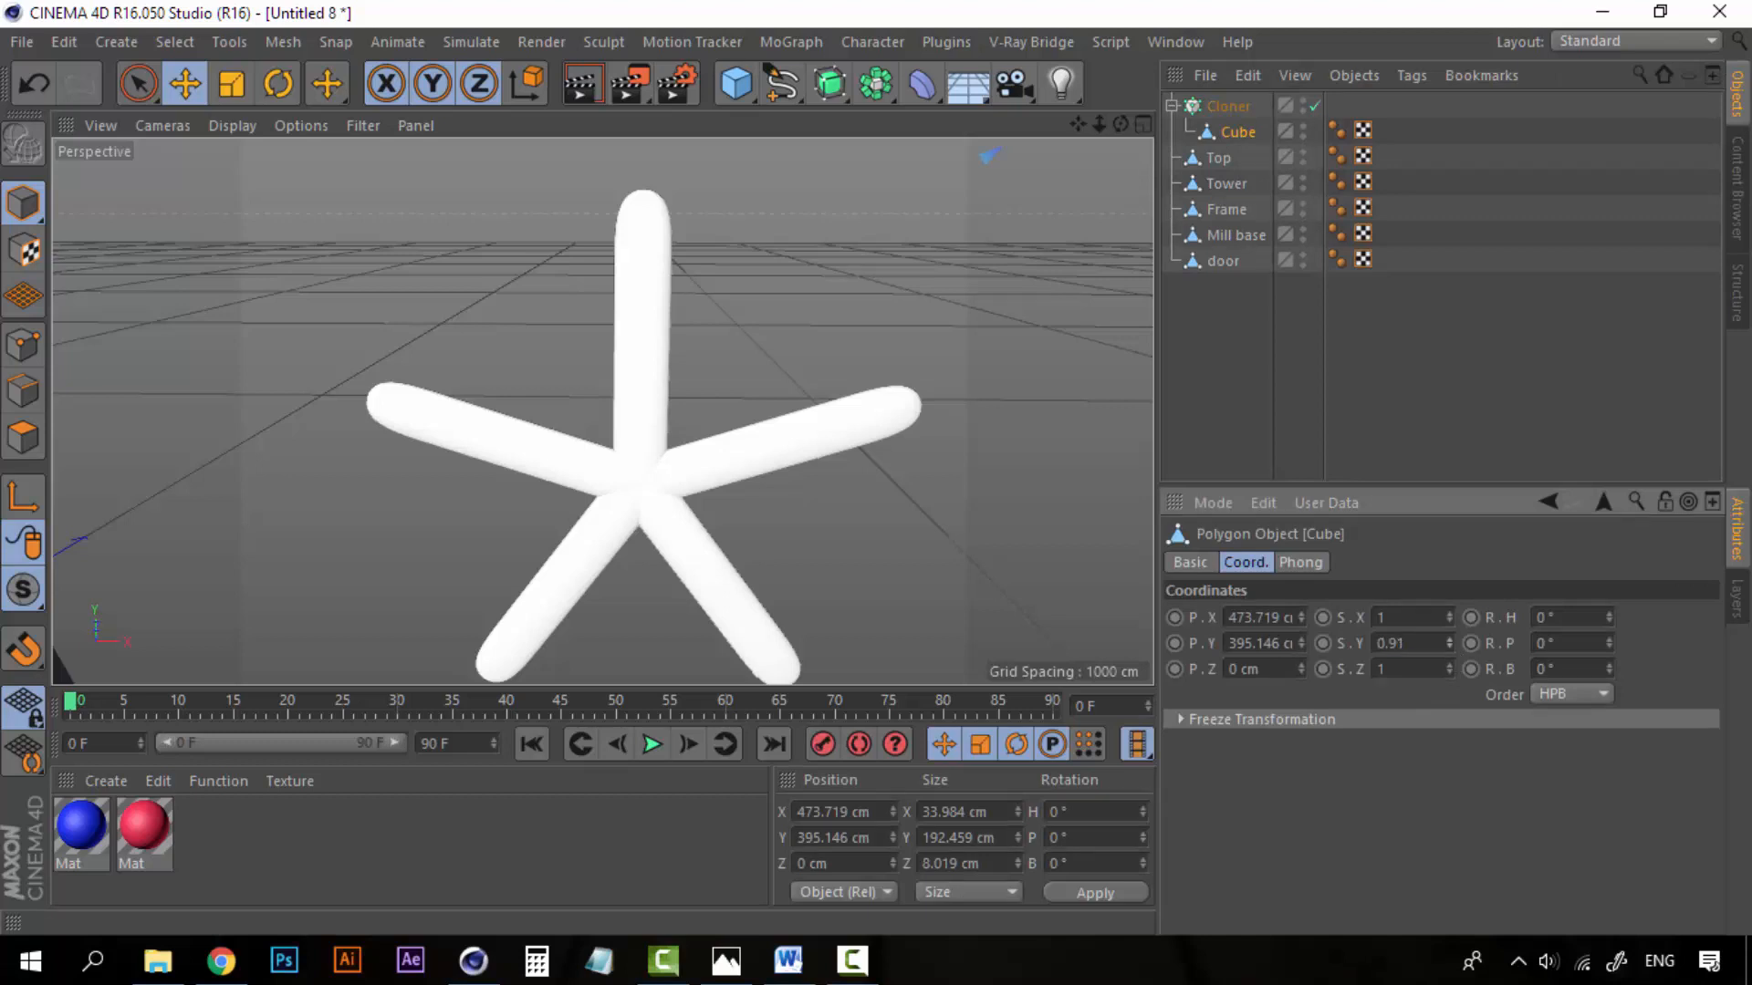
{"action": "key", "text": "ctrl+z"}
{"action": "key", "text": "ctrl+z"}
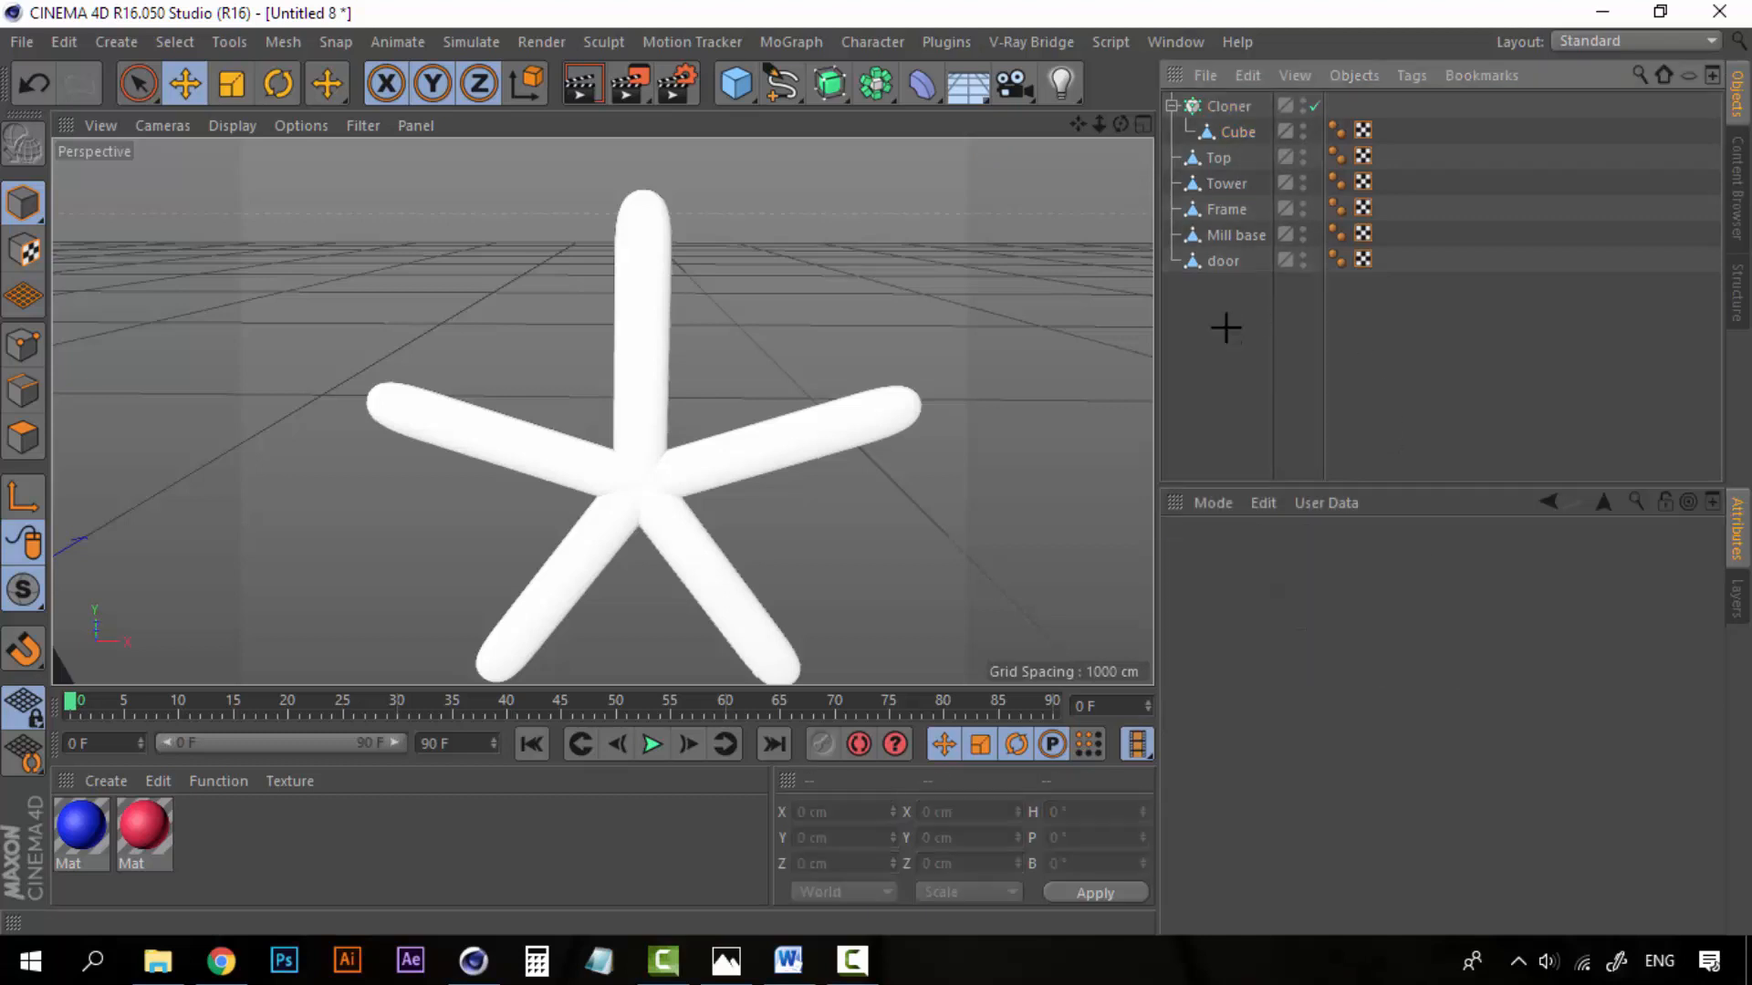
Step: Shorten the cloned blades by setting the Cloner's transform Y scale to 0.64
{"action": "left_click", "coordinate": [1228, 111]}
{"action": "left_click", "coordinate": [1423, 564]}
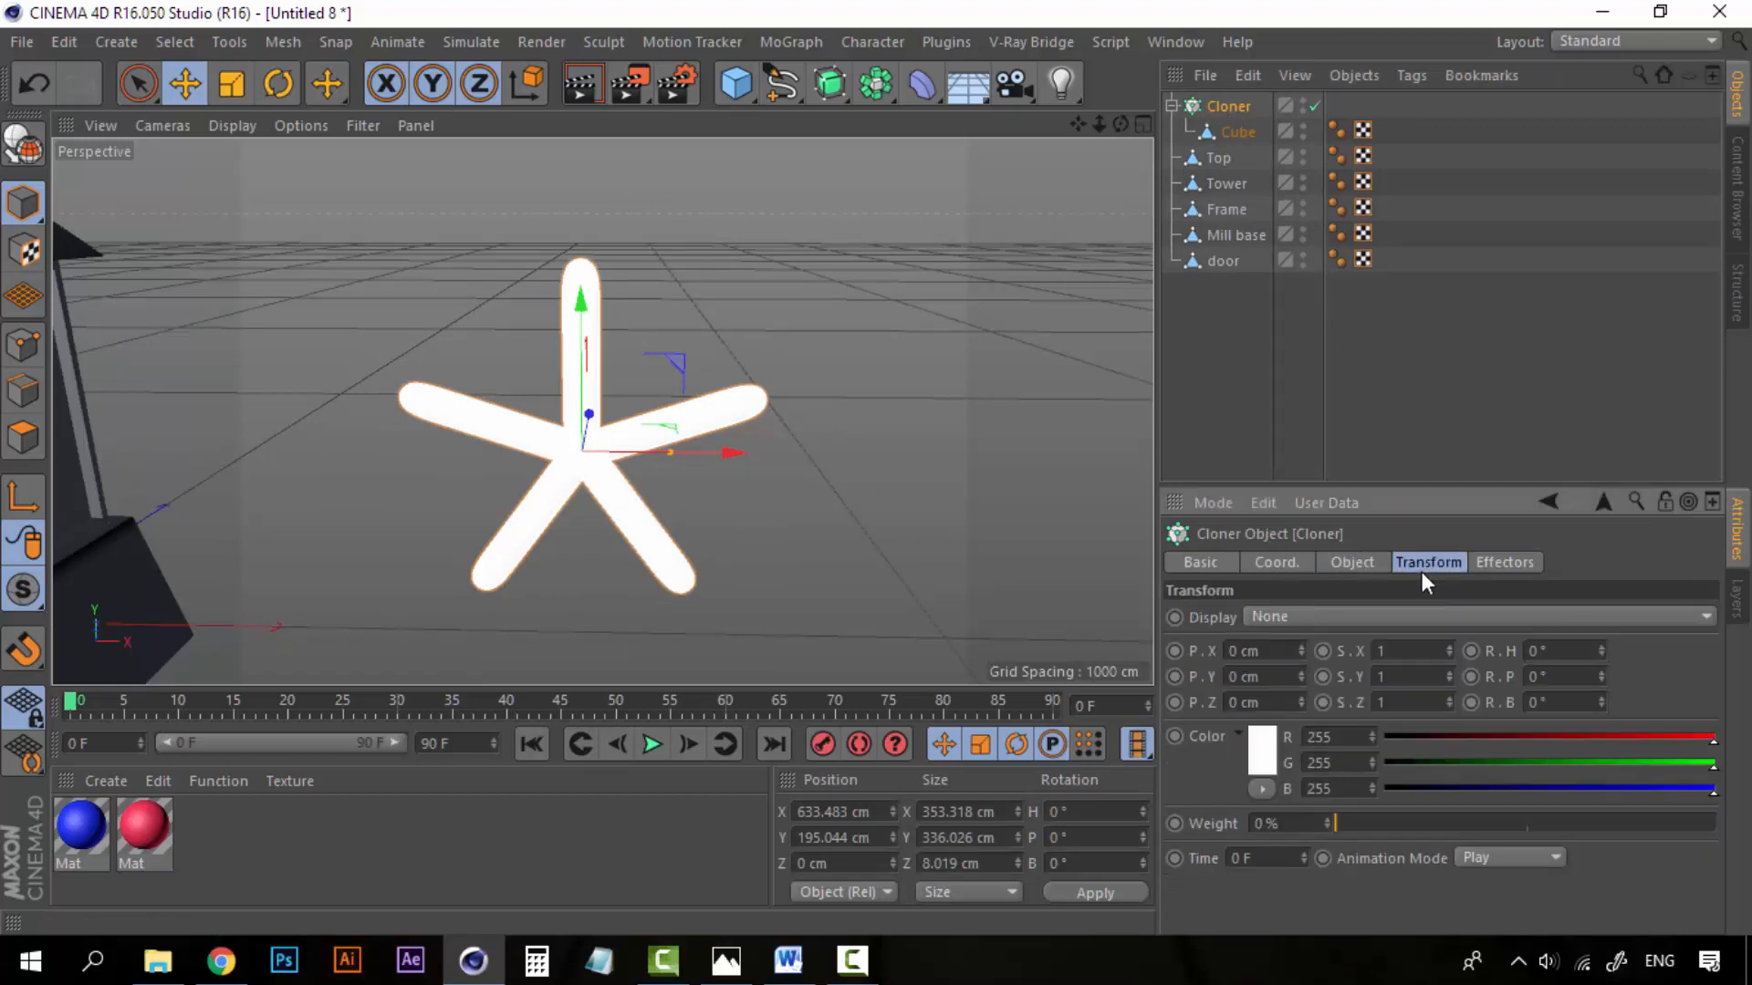
{"action": "left_click_drag", "start_coordinate": [1447, 677], "coordinate": [1448, 739]}
{"action": "scroll", "coordinate": [666, 515], "scroll_direction": "up", "scroll_amount": 2}
{"action": "scroll", "coordinate": [682, 523], "scroll_direction": "up", "scroll_amount": 1}
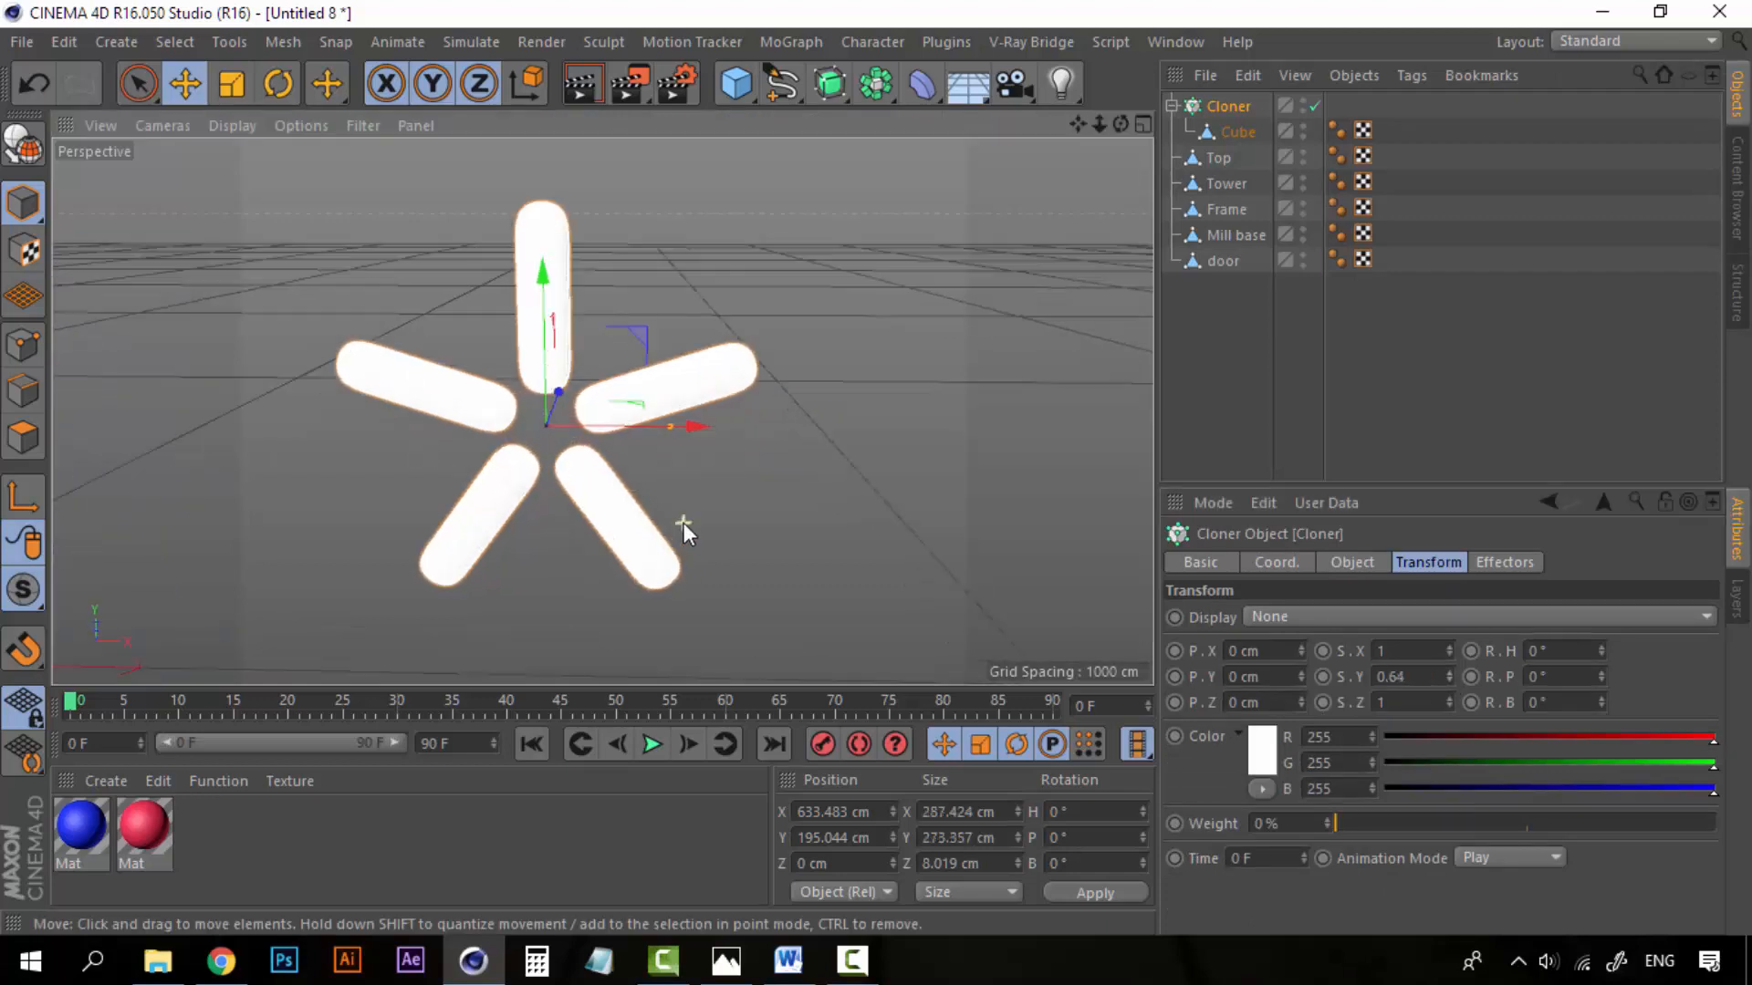
Step: Set the Cloner's radius to 60 cm to bring the shortened blades together at the hub
{"action": "left_click", "coordinate": [1350, 563]}
{"action": "left_click_drag", "start_coordinate": [1355, 757], "coordinate": [1351, 761]}
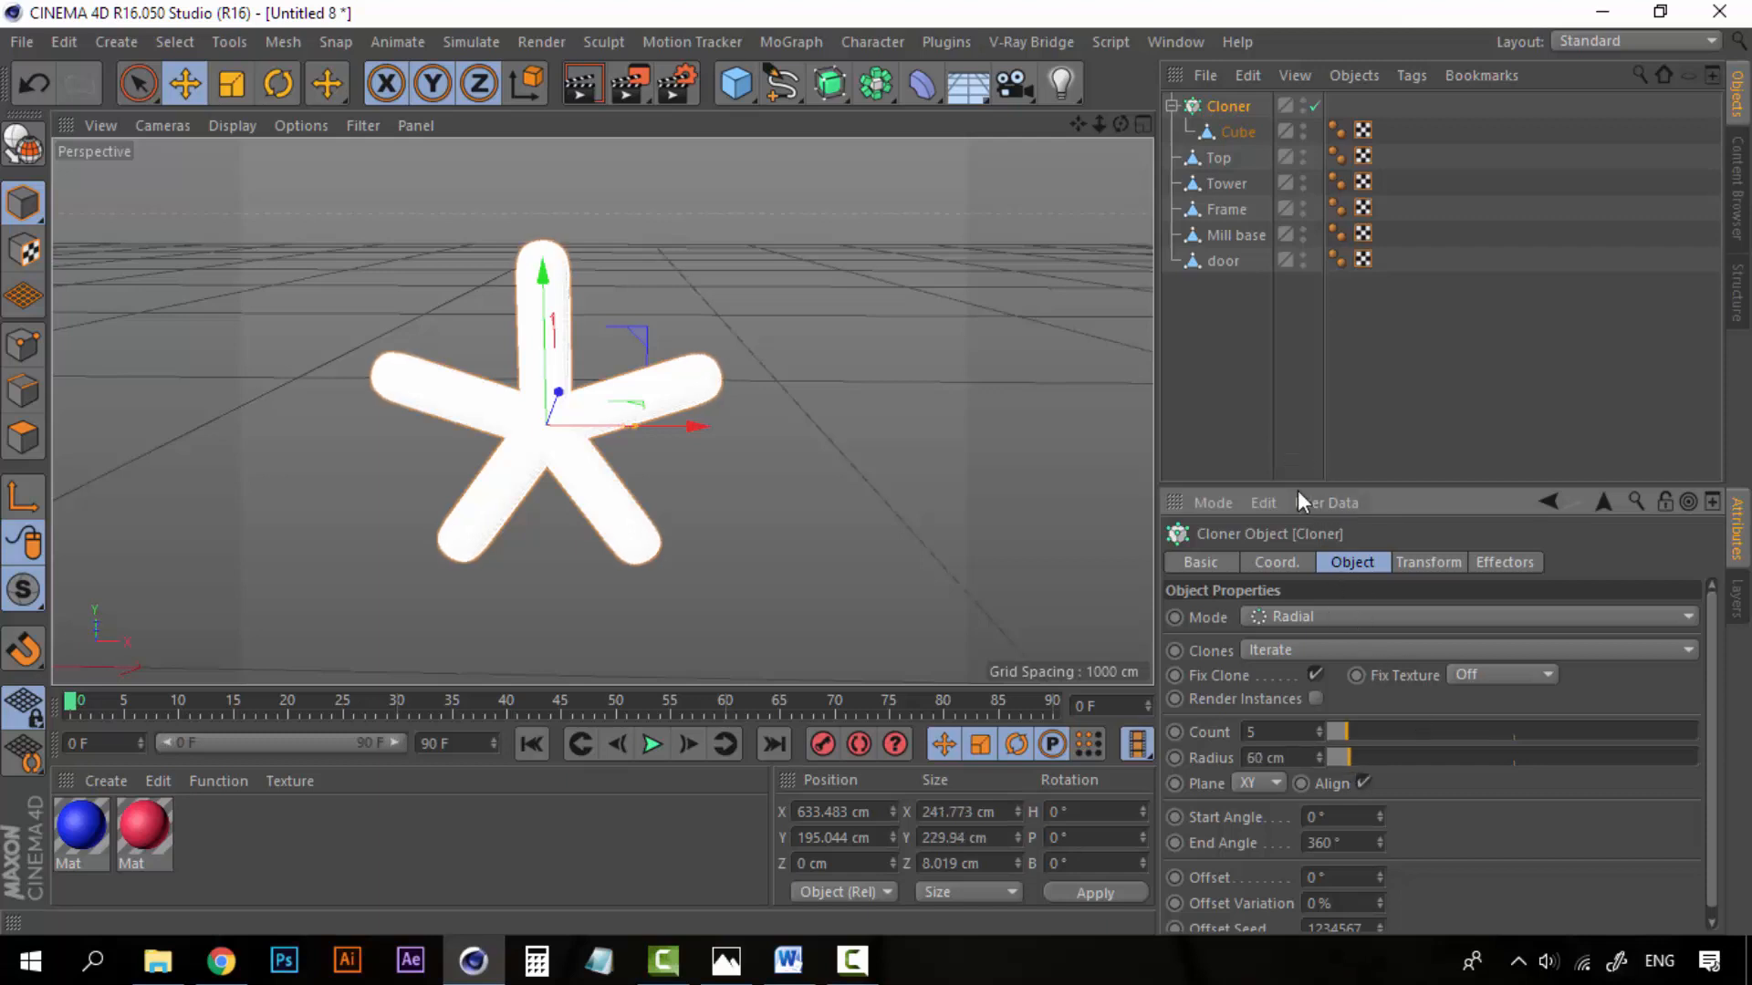
{"action": "left_click", "coordinate": [1232, 387]}
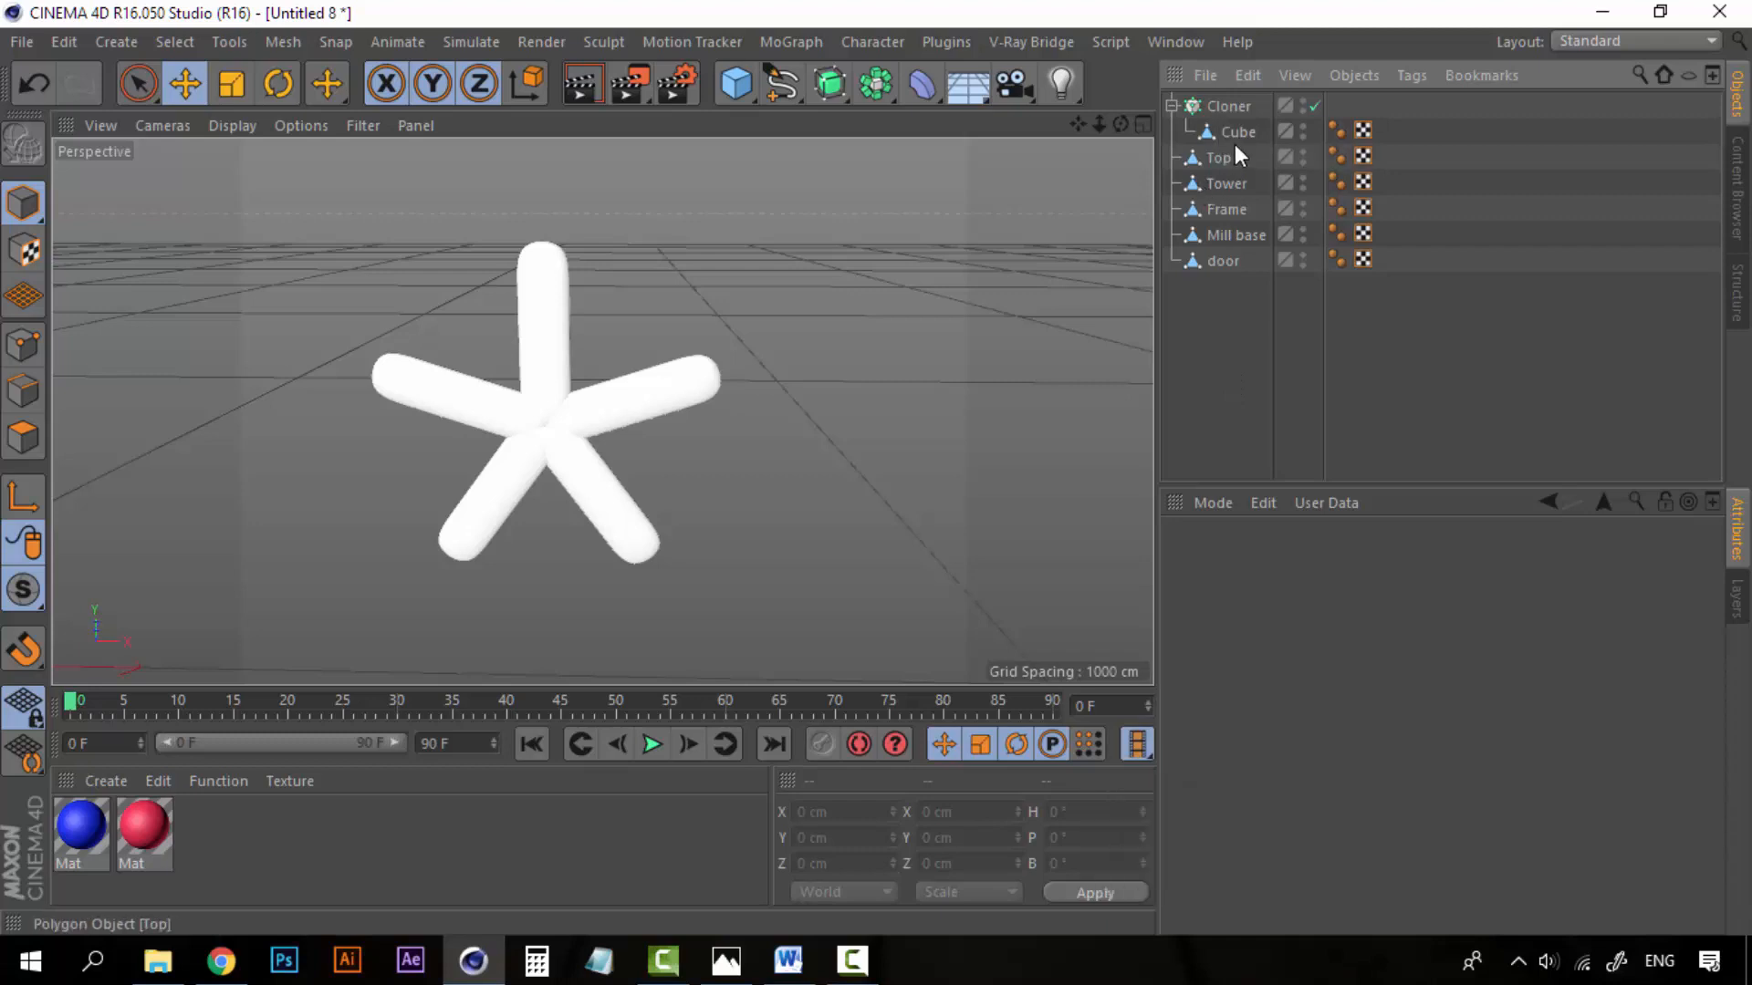
Step: Take the blade cube out of the Cloner, placing it below the door object in the hierarchy
{"action": "left_click_drag", "start_coordinate": [1232, 130], "coordinate": [1226, 332]}
{"action": "middle_click_drag", "start_coordinate": [924, 283], "coordinate": [817, 397], "text": "alt"}
{"action": "middle_click_drag", "start_coordinate": [922, 277], "coordinate": [537, 520], "text": "alt"}
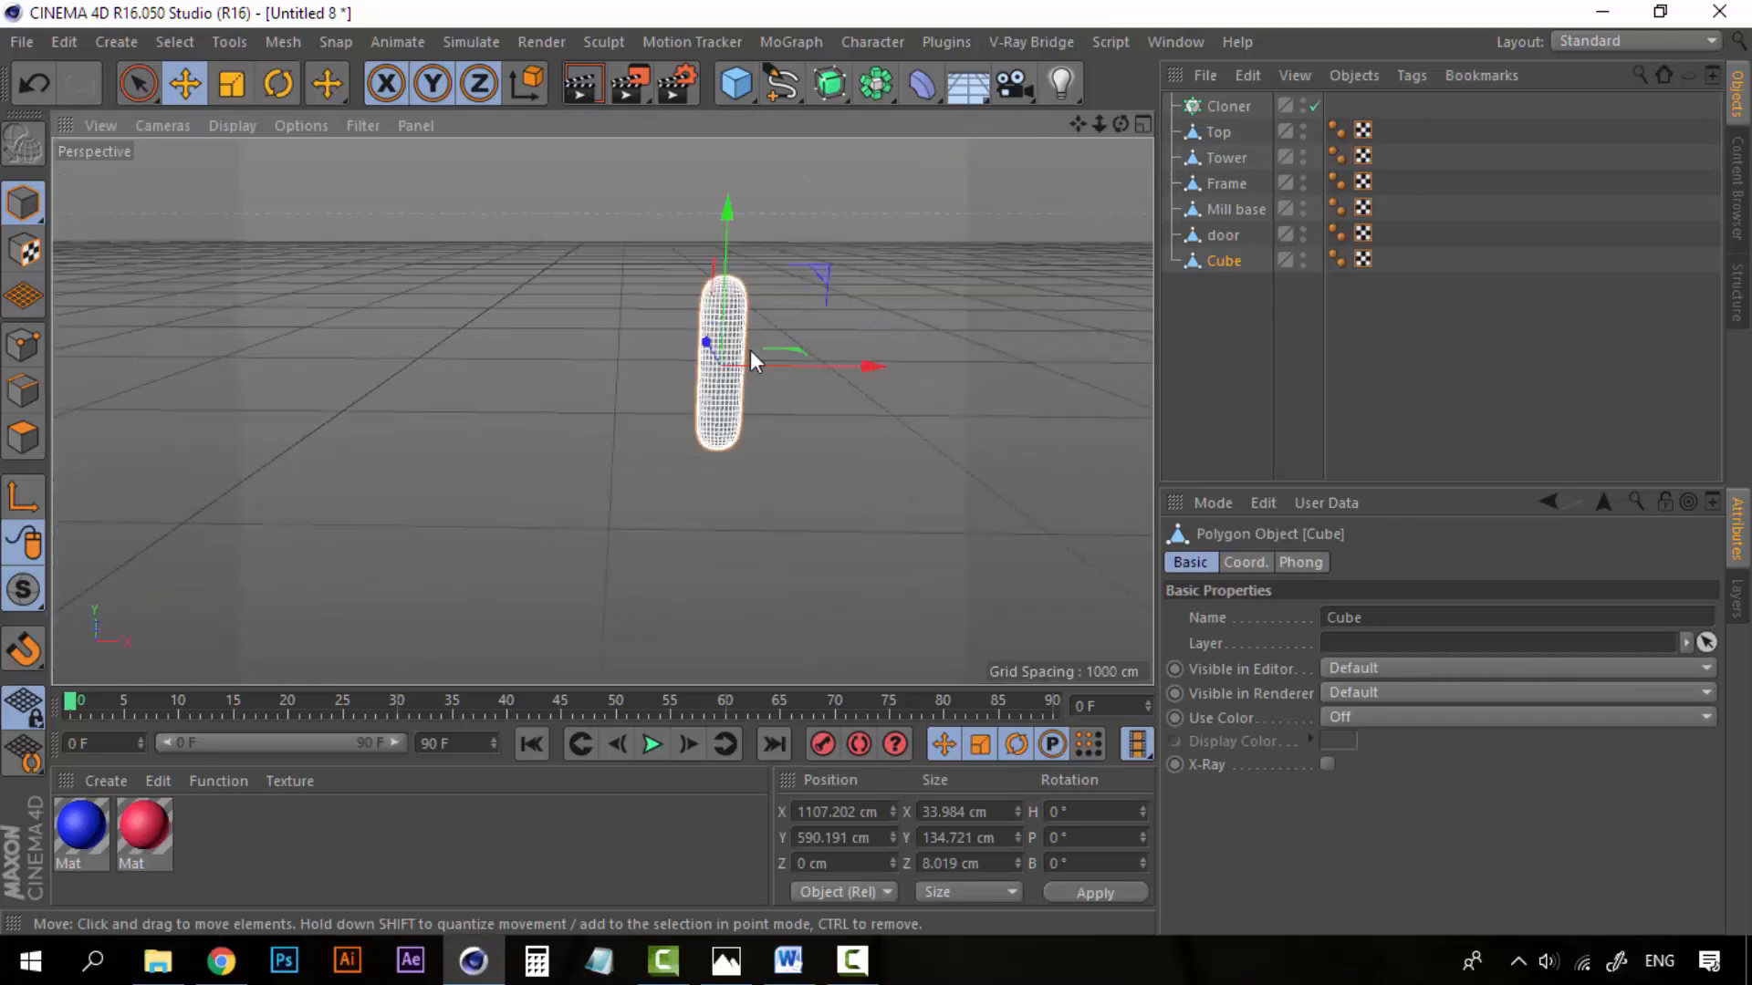
{"action": "scroll", "coordinate": [750, 348], "scroll_direction": "up", "scroll_amount": 4}
{"action": "scroll", "coordinate": [734, 452], "scroll_direction": "up", "scroll_amount": 2}
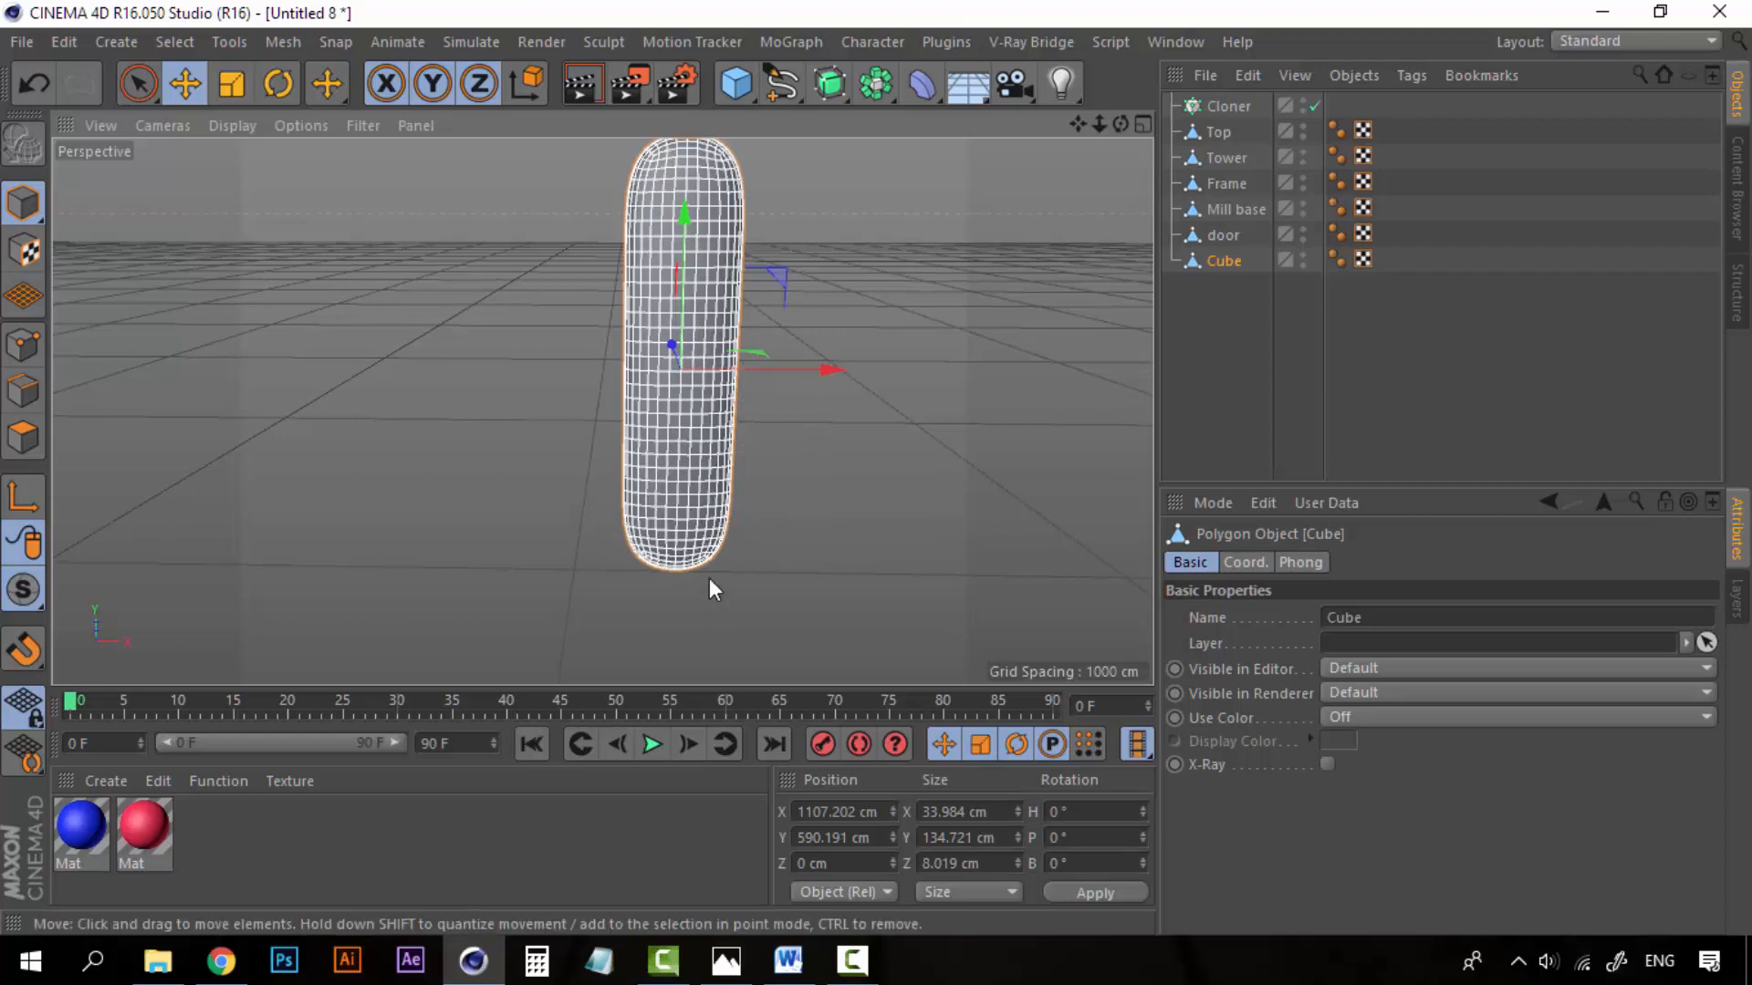
Step: Switch the blade cube to polygon editing and use Ring Selection to select the polygon rings along its lower end
{"action": "left_click", "coordinate": [1234, 284]}
{"action": "left_click", "coordinate": [1219, 267]}
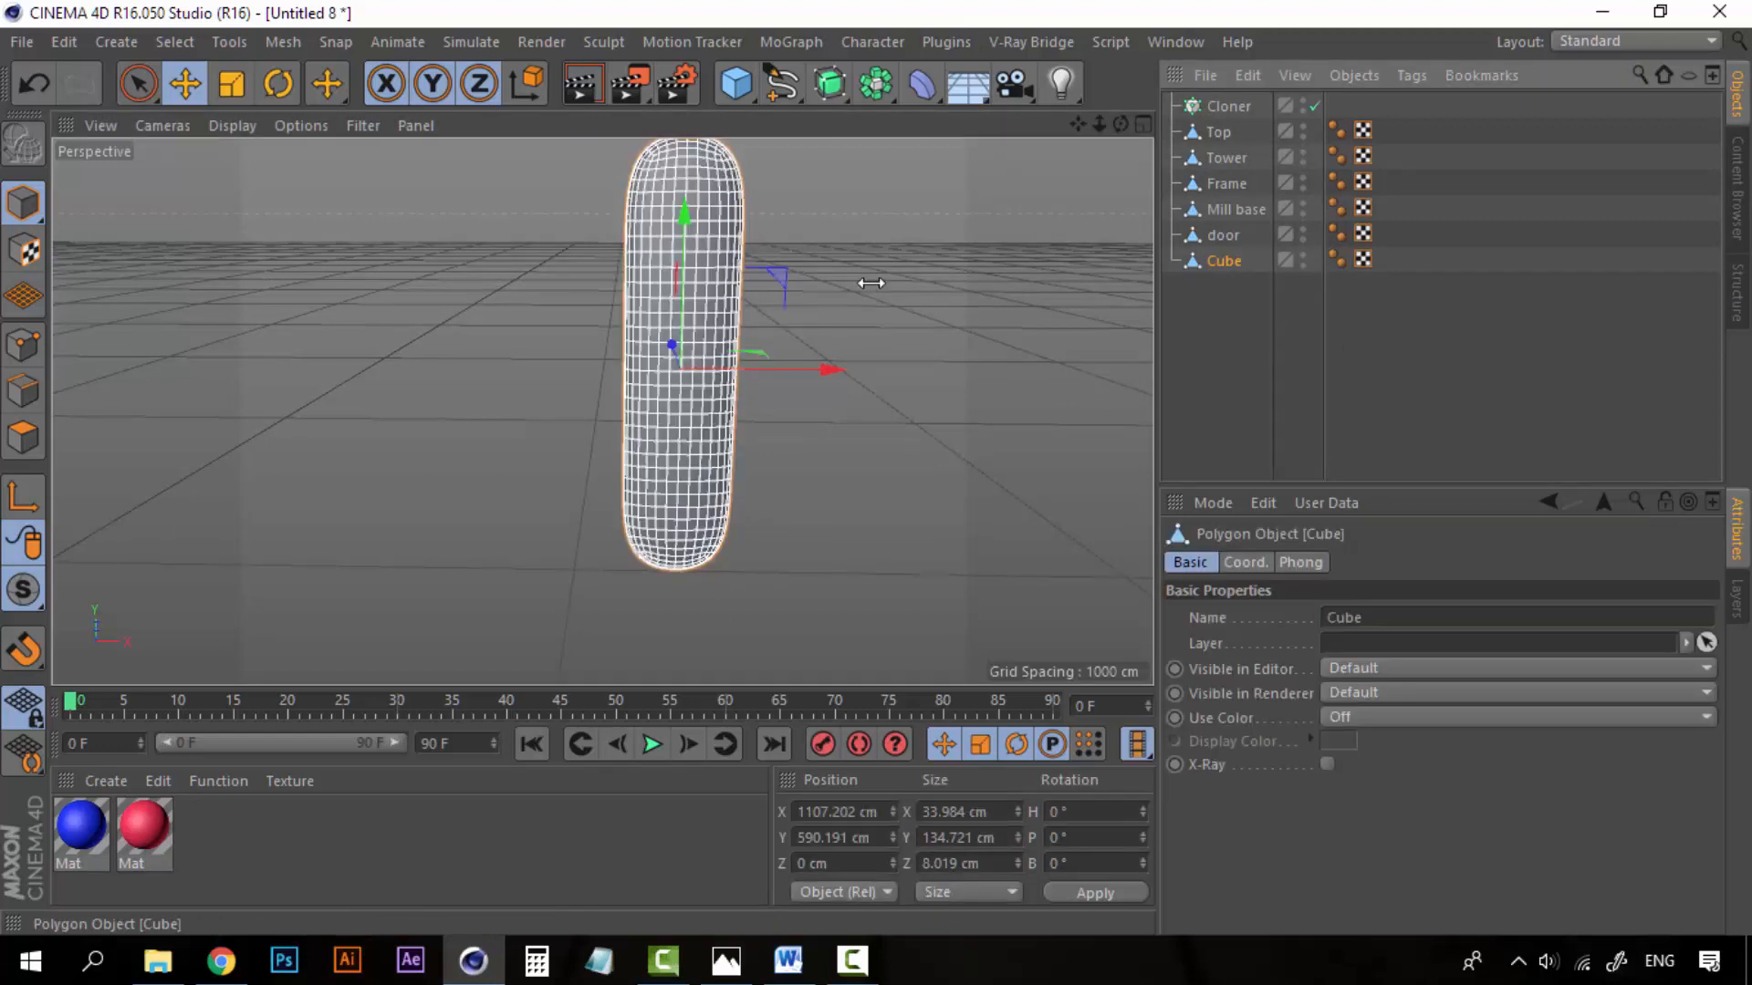
{"action": "left_click", "coordinate": [172, 44]}
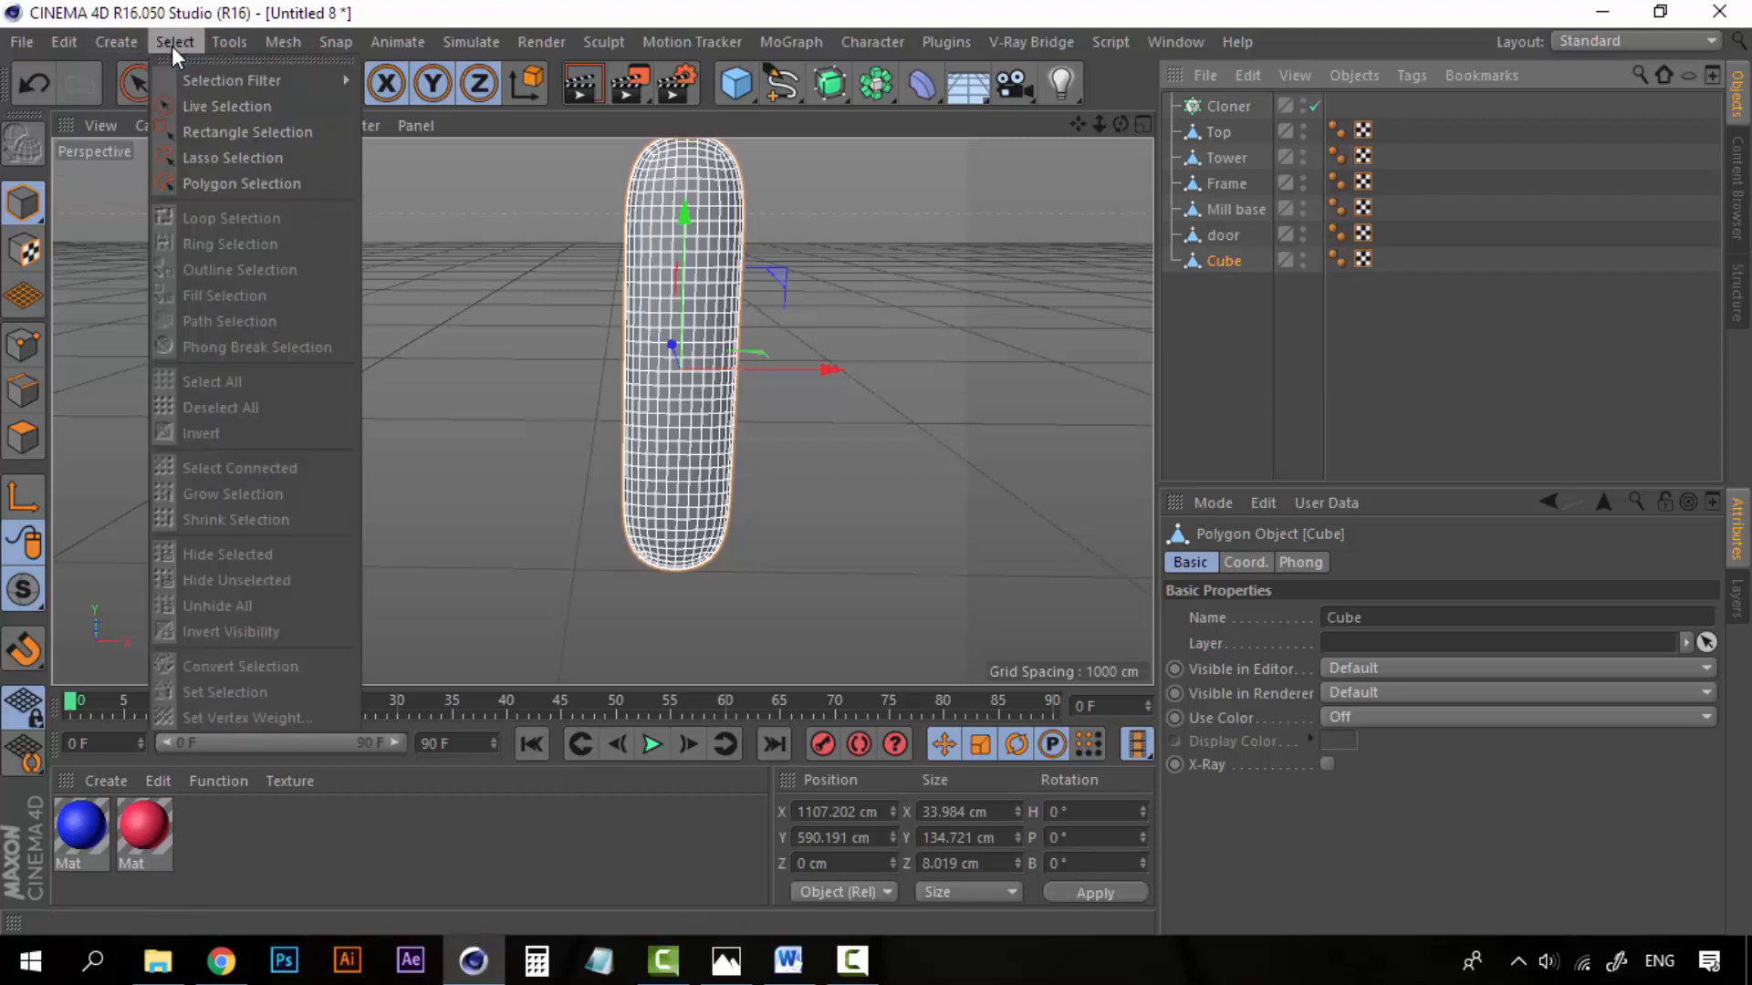
{"action": "left_click", "coordinate": [968, 16]}
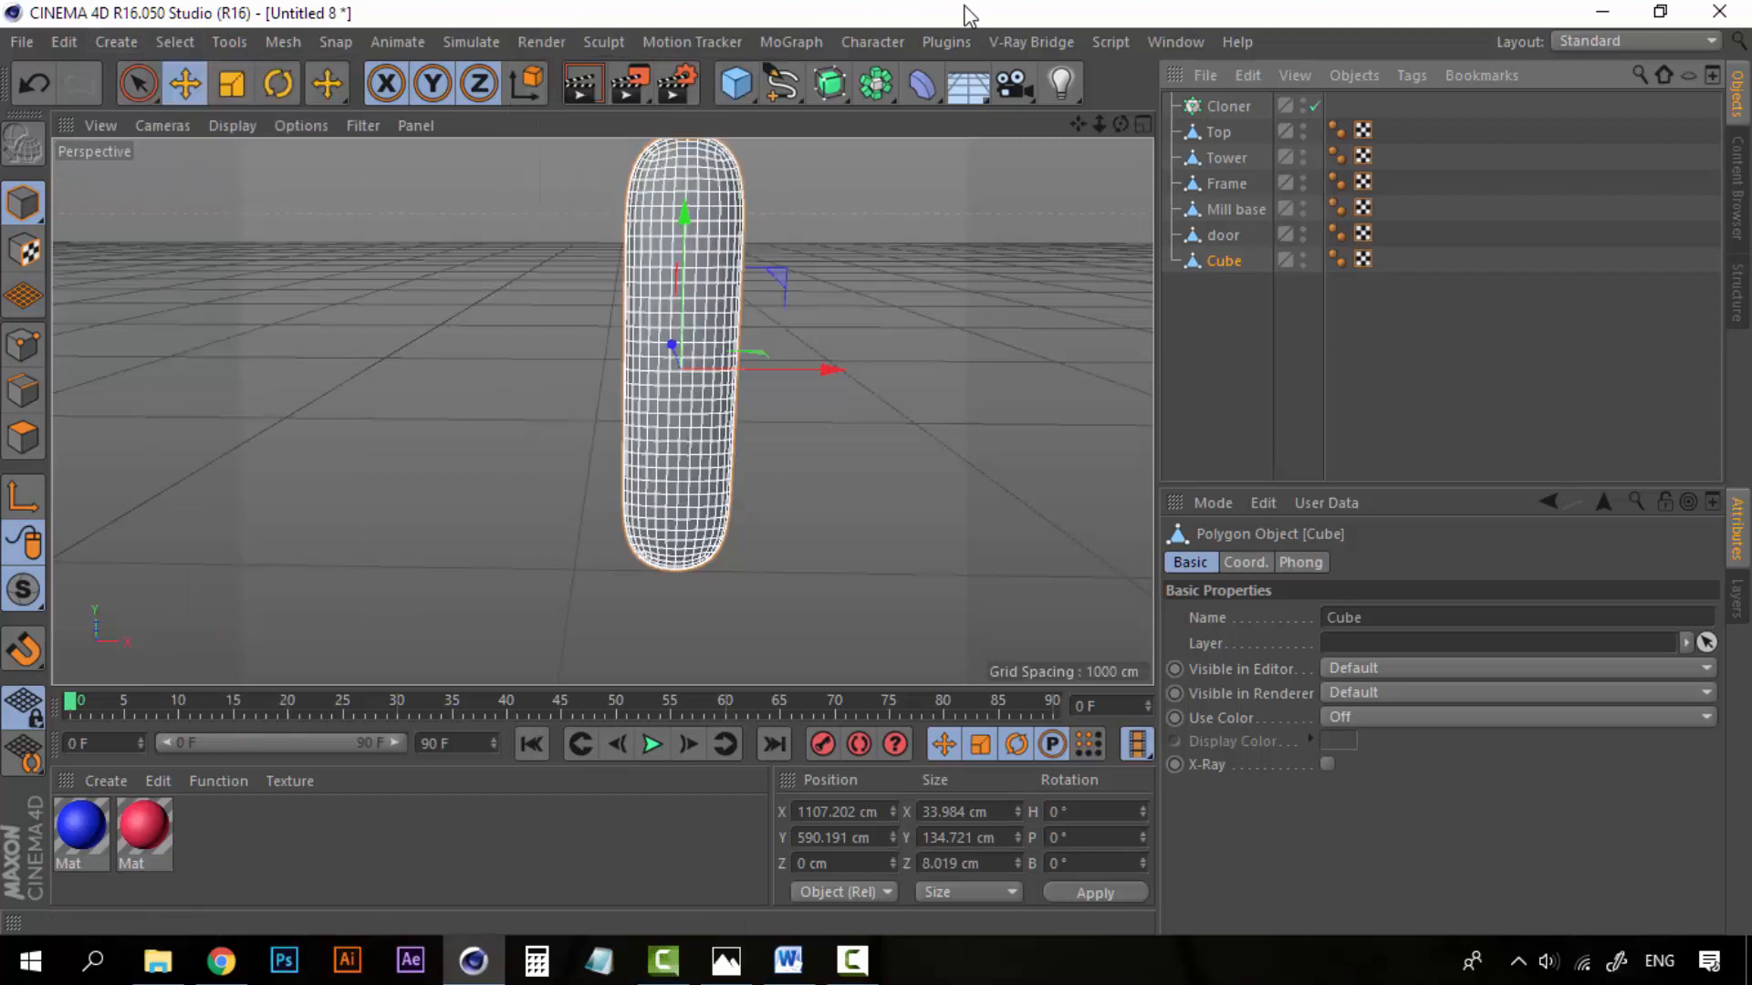
{"action": "key", "text": "Return"}
{"action": "left_click", "coordinate": [175, 42]}
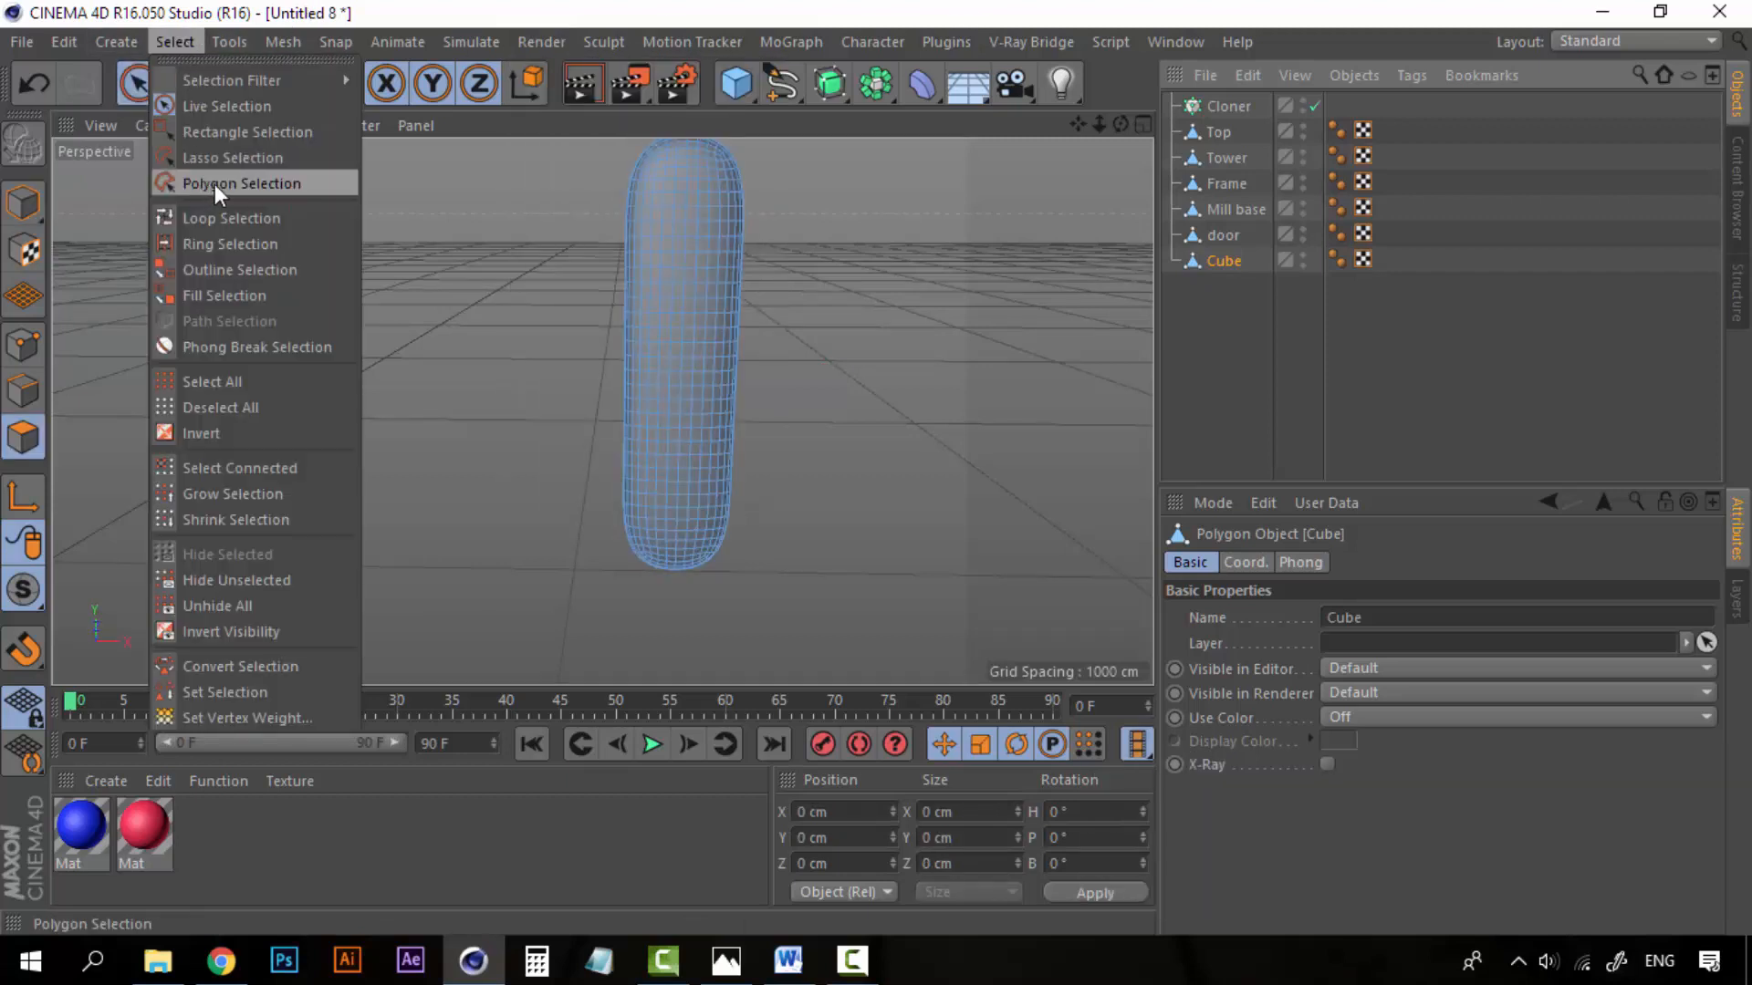
{"action": "left_click", "coordinate": [247, 241]}
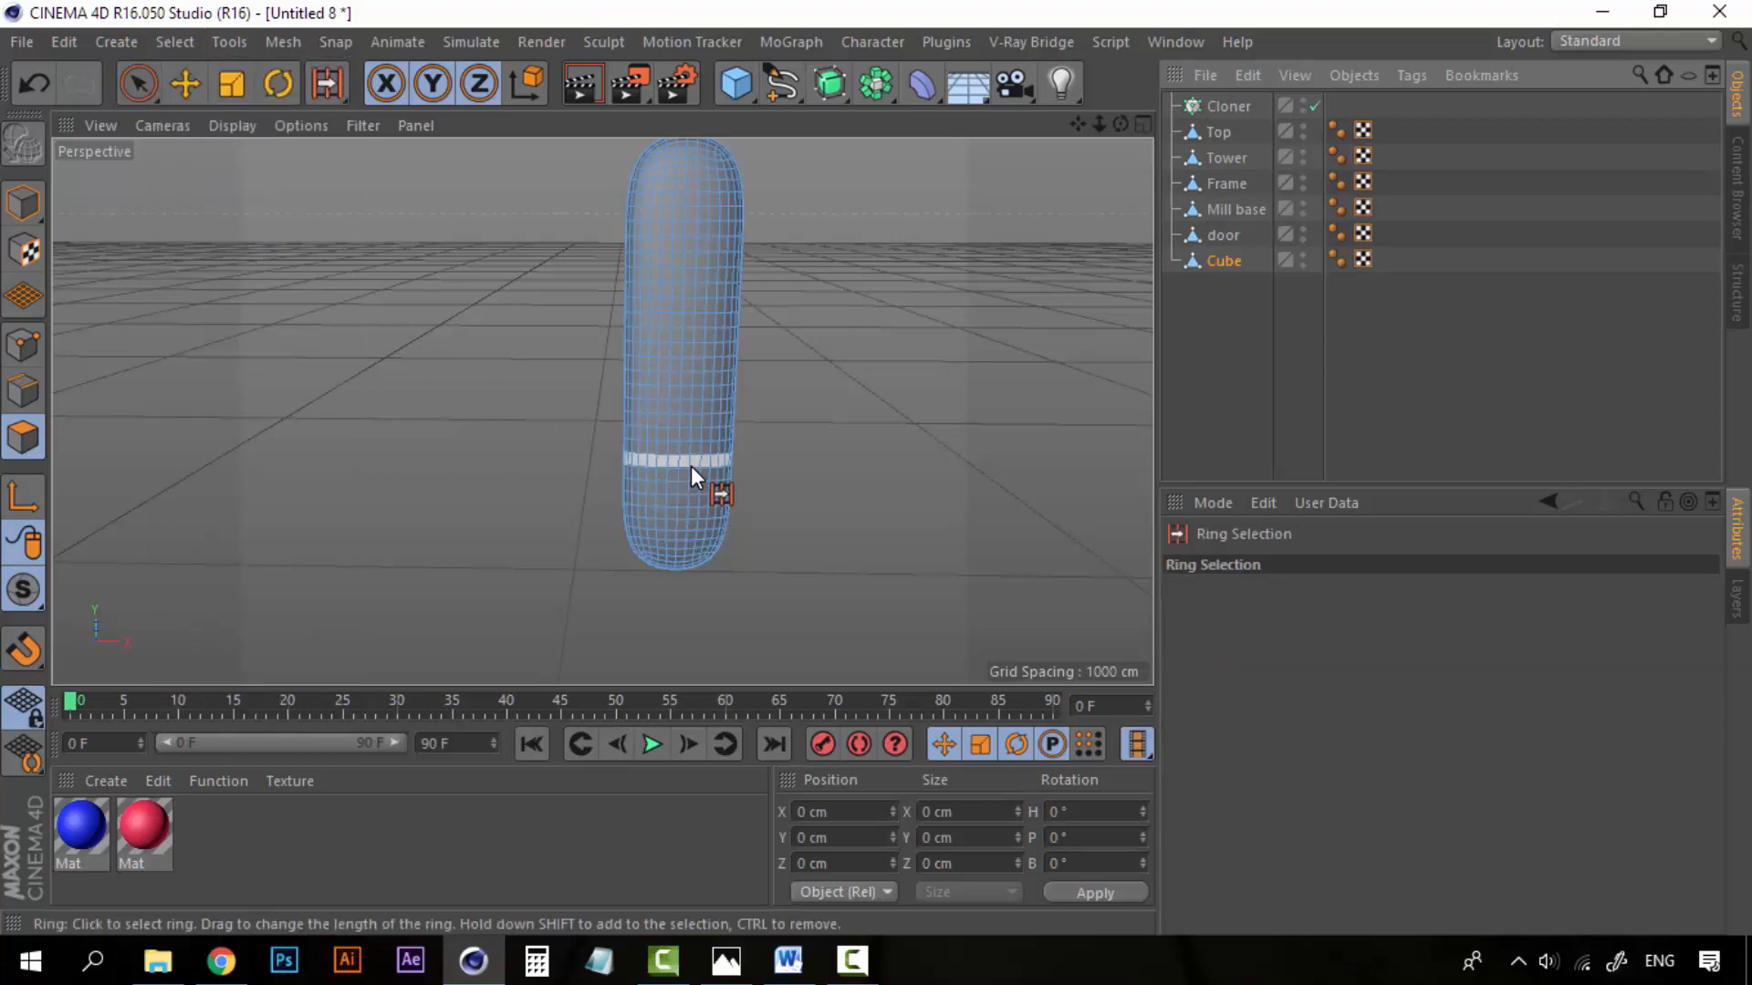
{"action": "left_click_drag", "start_coordinate": [692, 465], "coordinate": [686, 562]}
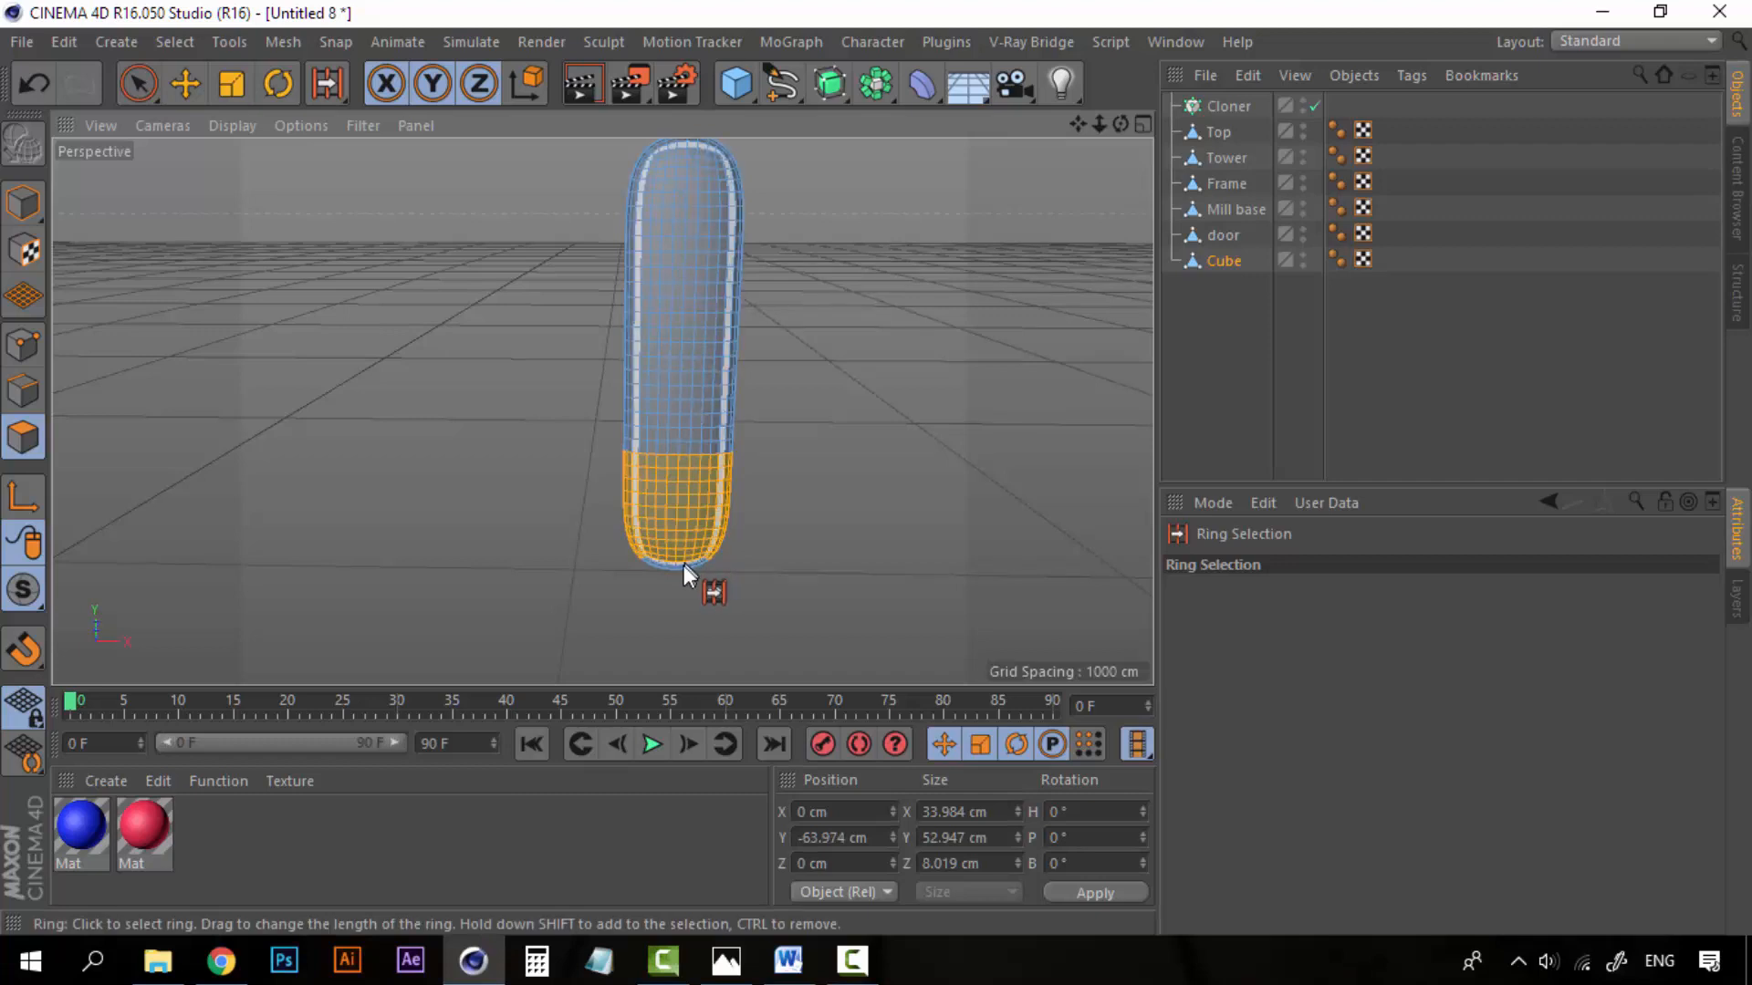
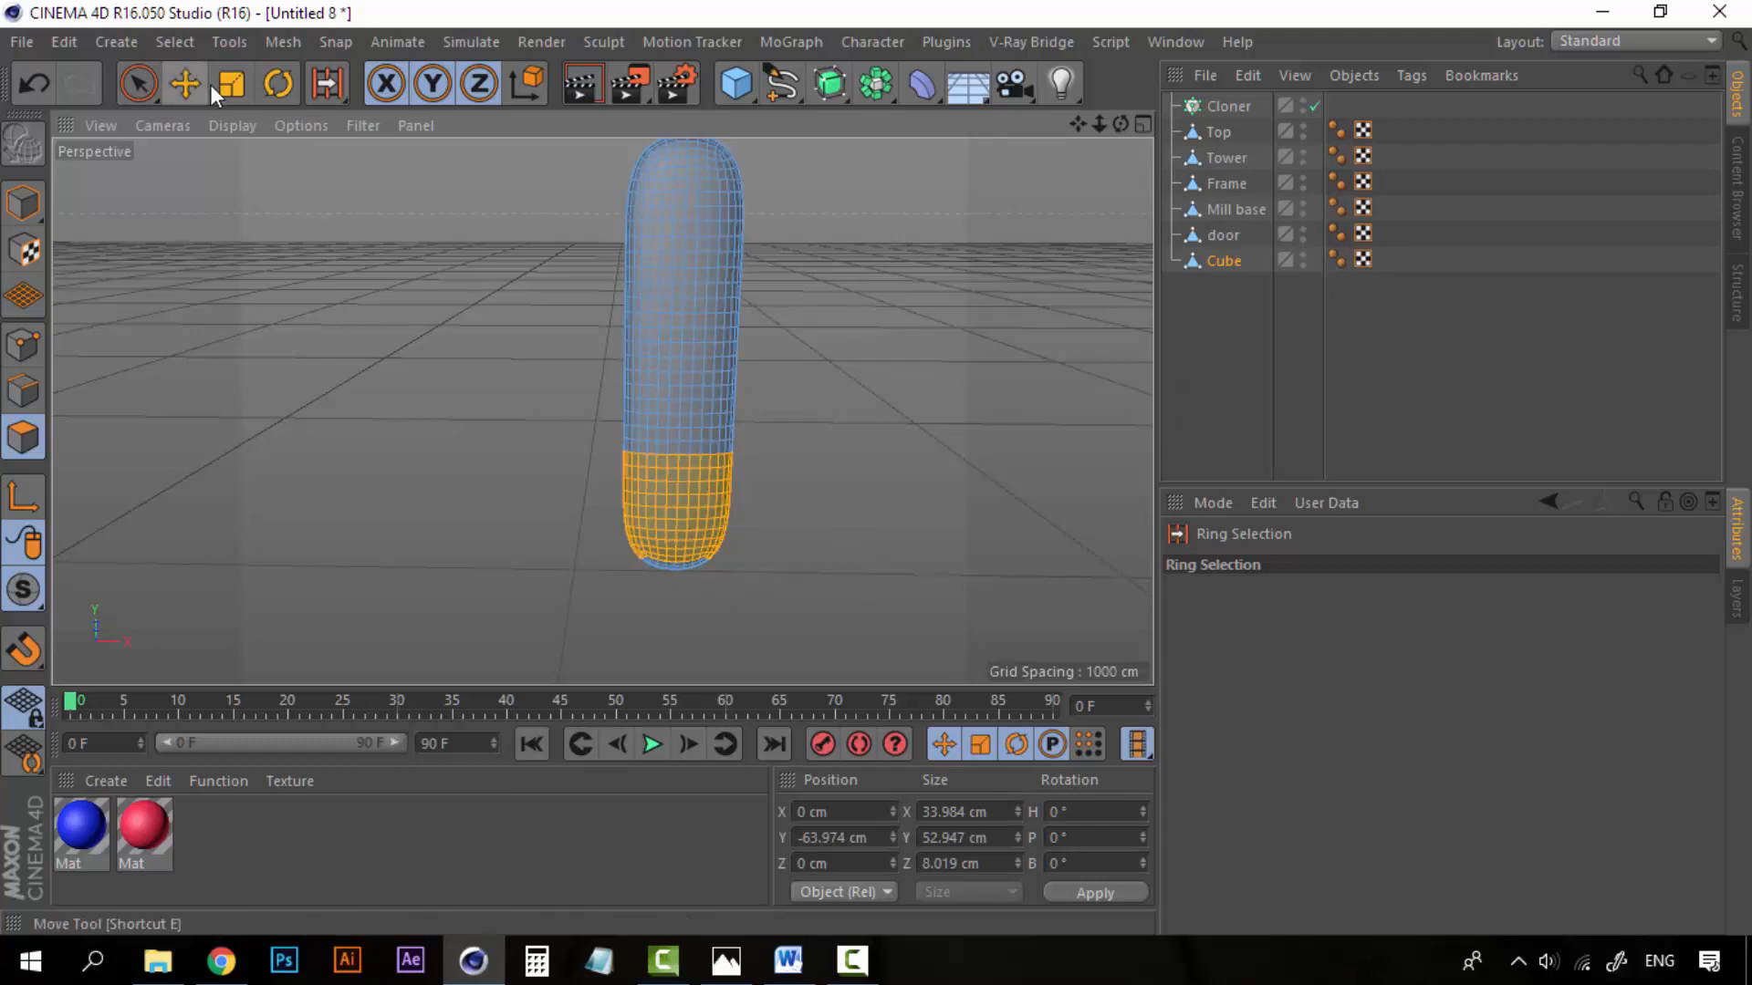
Step: Scale the selected lower rings of the blade narrower along X to about 21.3 cm to form a handle
{"action": "left_click", "coordinate": [234, 84]}
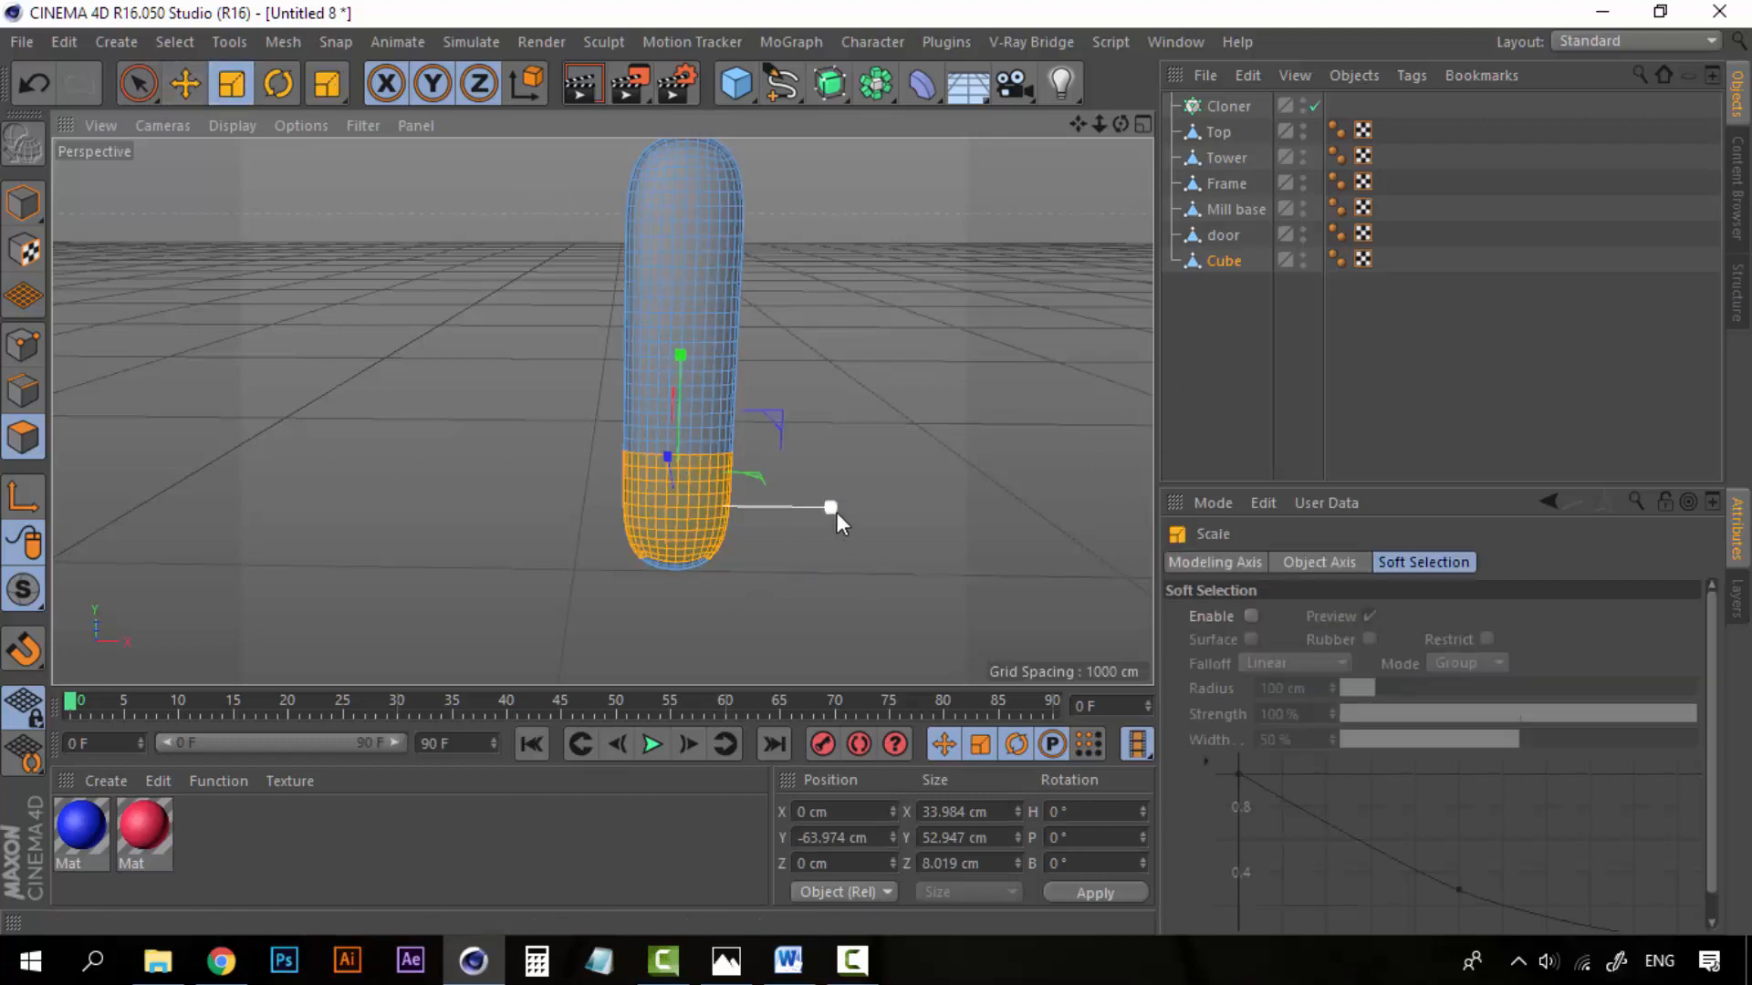
{"action": "left_click_drag", "start_coordinate": [835, 512], "coordinate": [773, 509]}
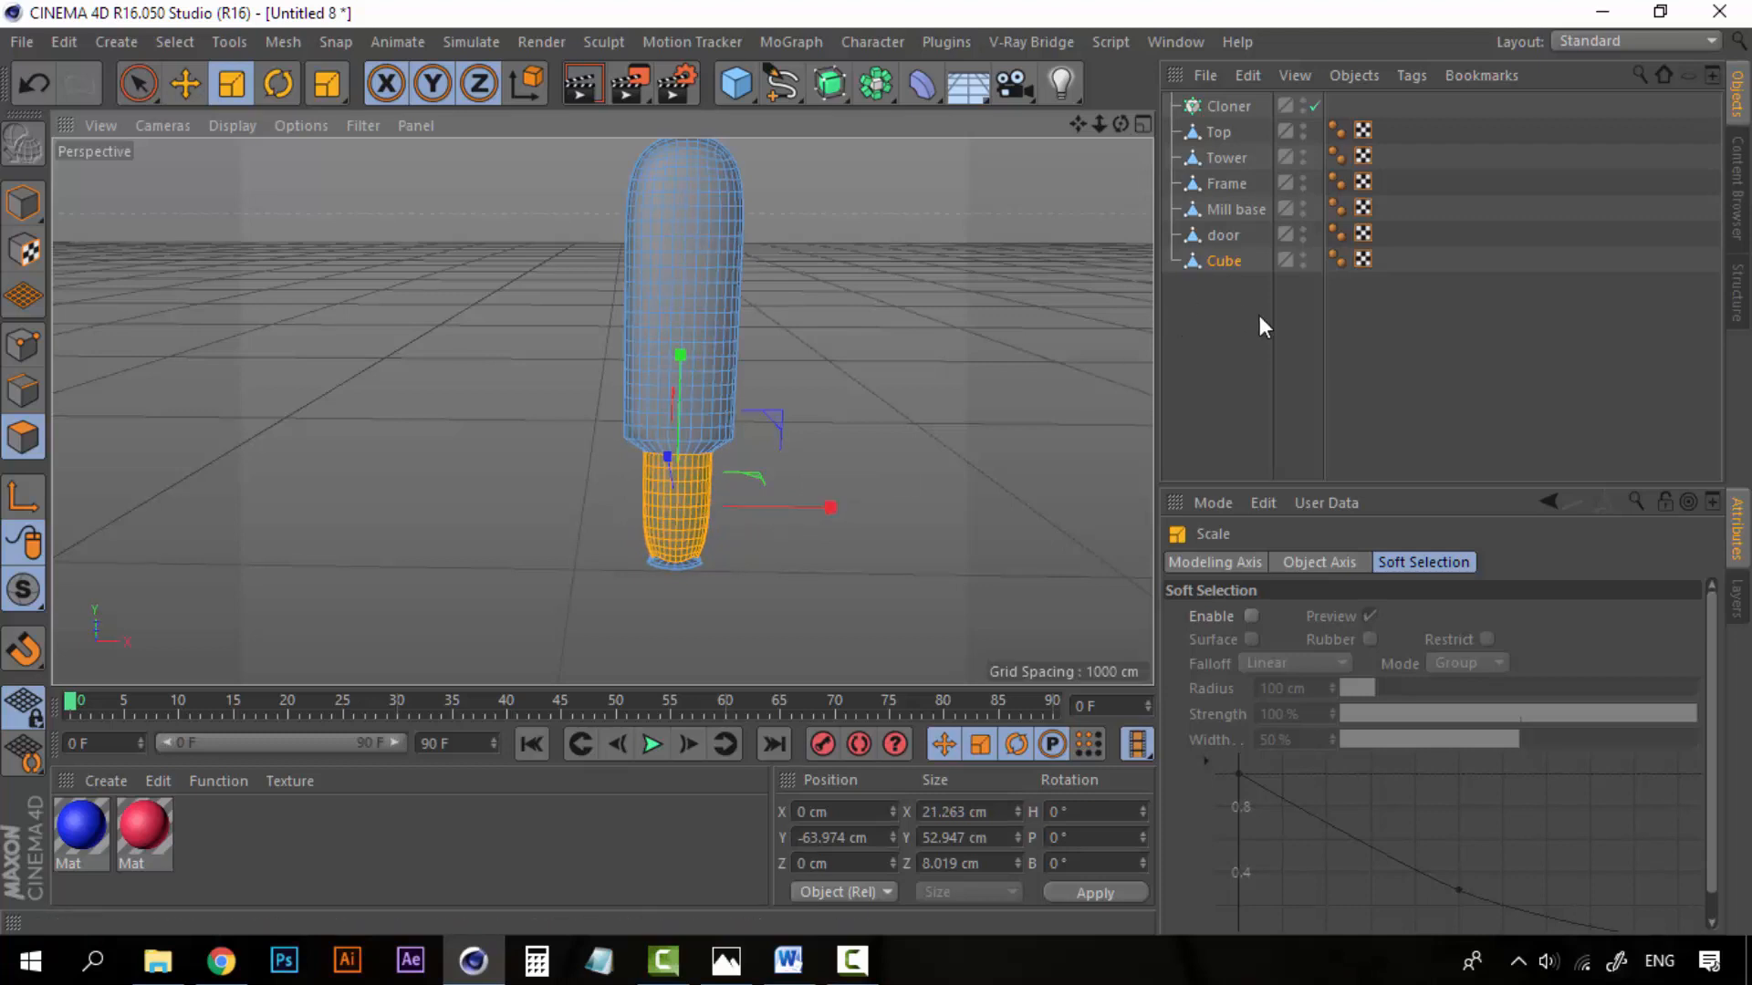
{"action": "left_click", "coordinate": [1259, 318]}
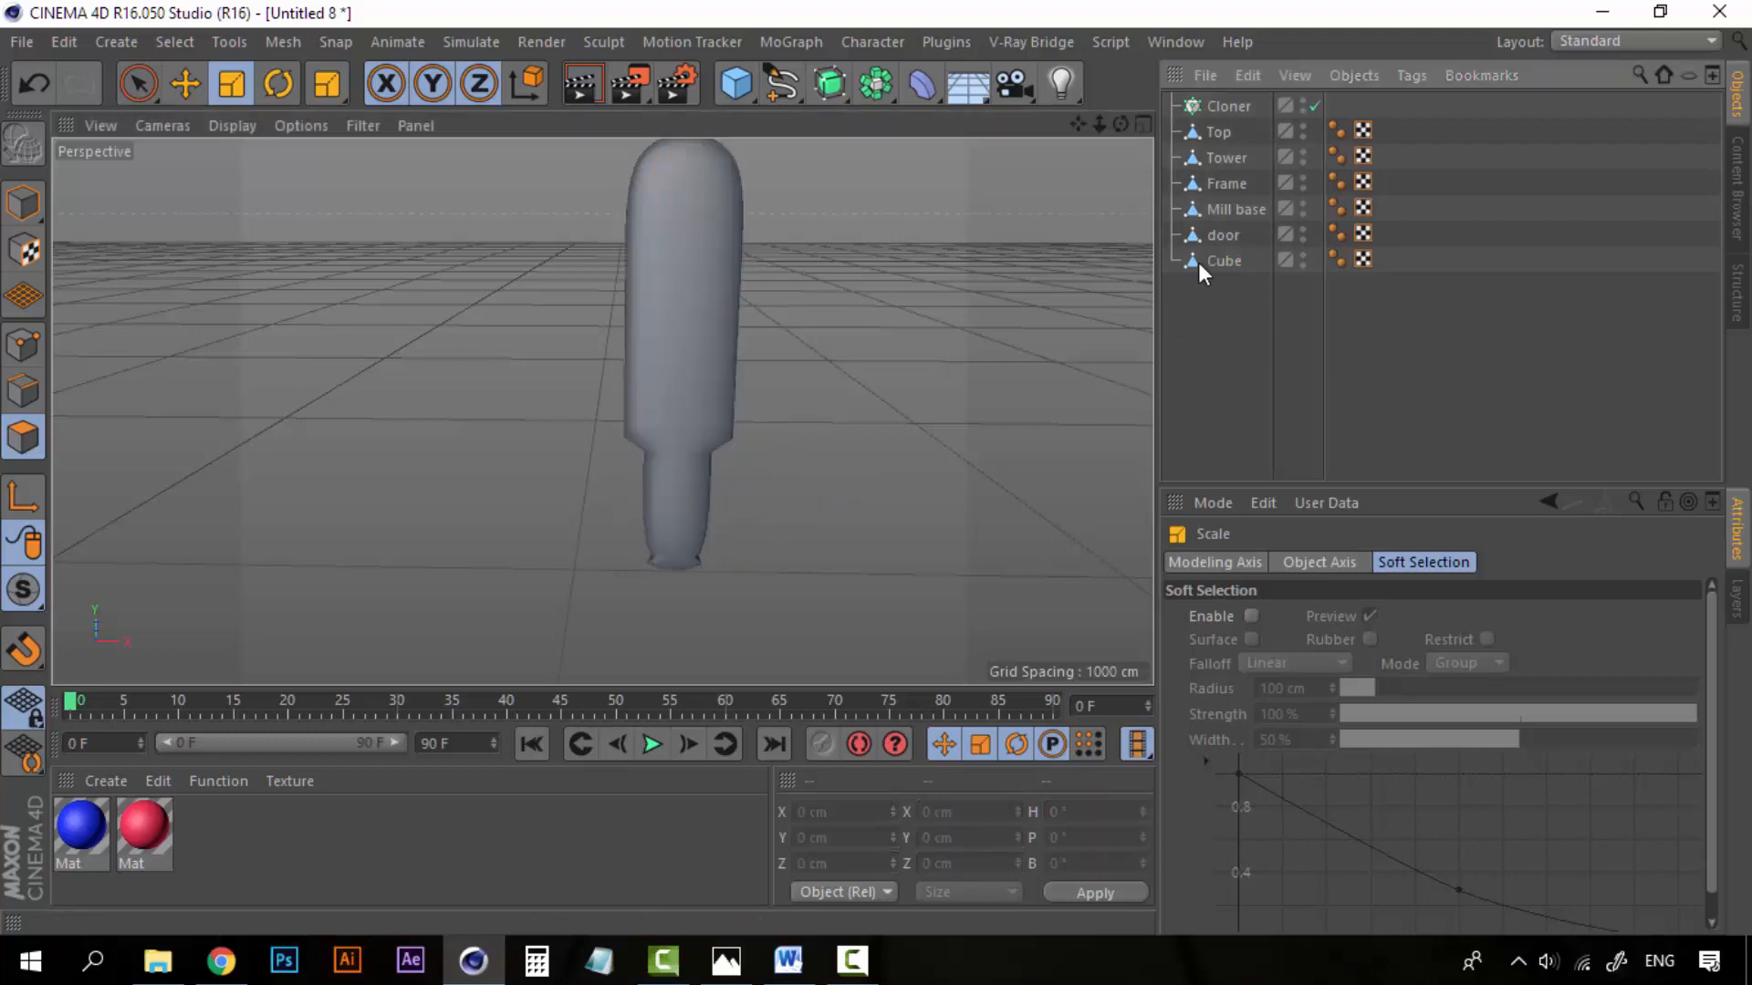
Step: Add a Subdivision Surface and place the blade cube inside it
{"action": "left_click", "coordinate": [832, 91]}
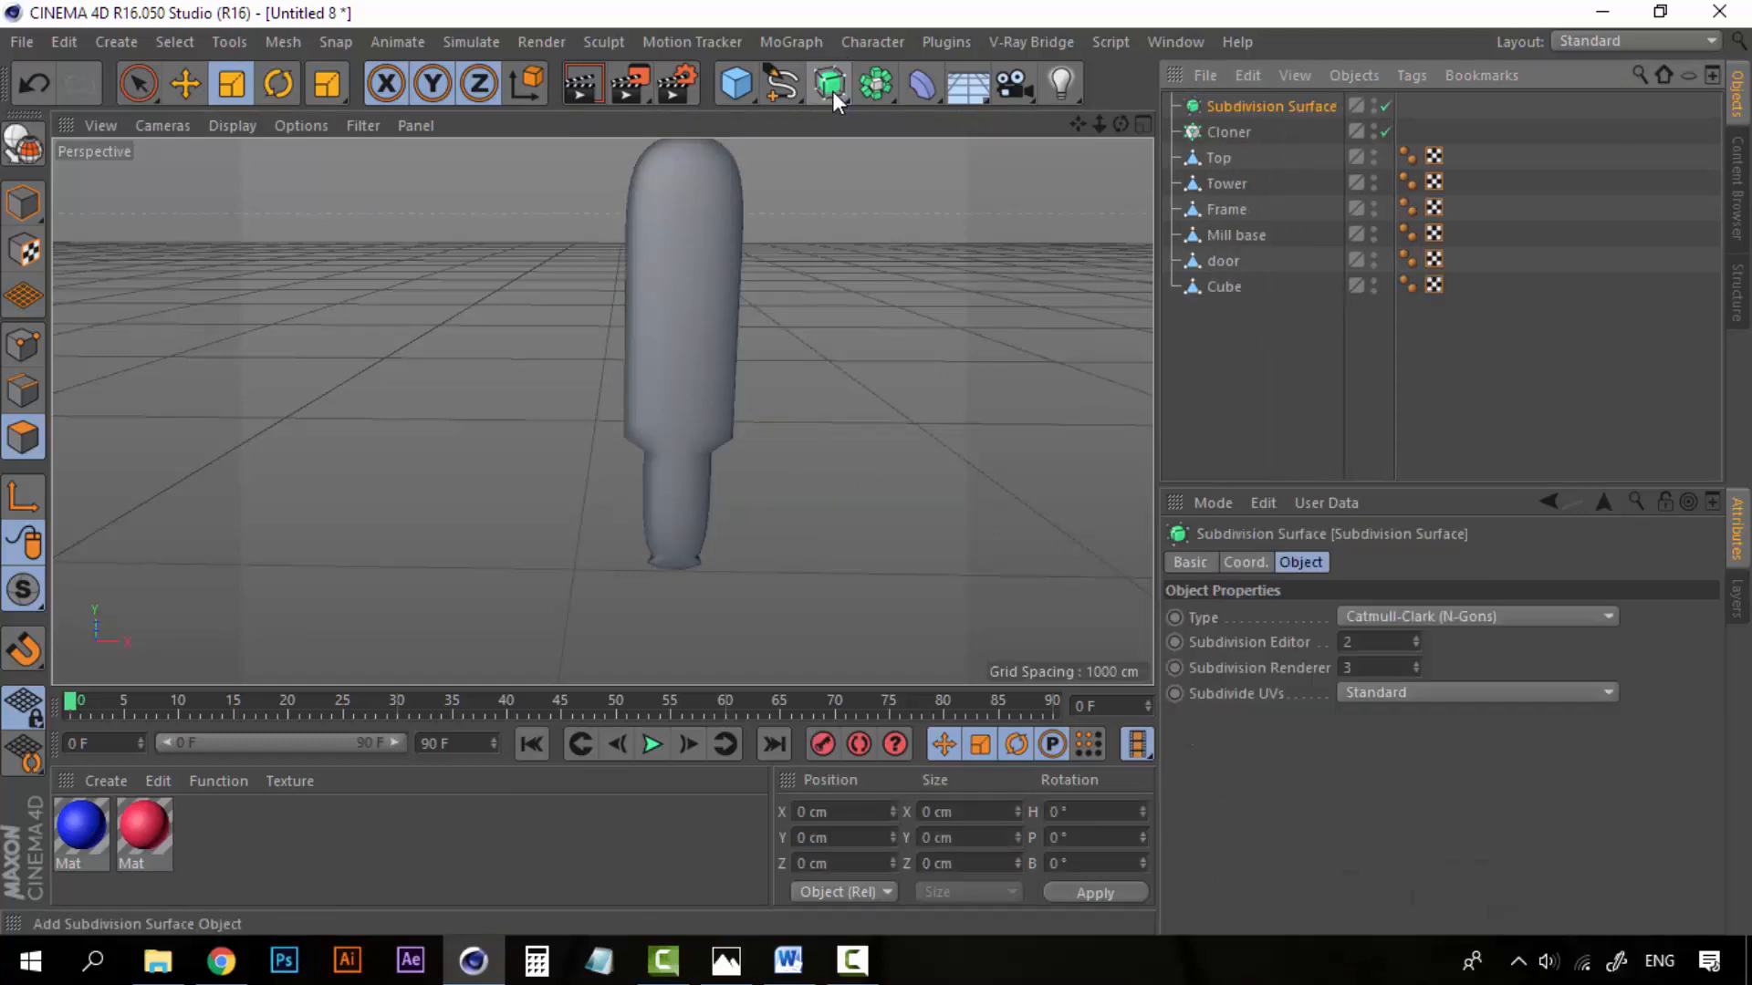
{"action": "left_click", "coordinate": [1219, 288]}
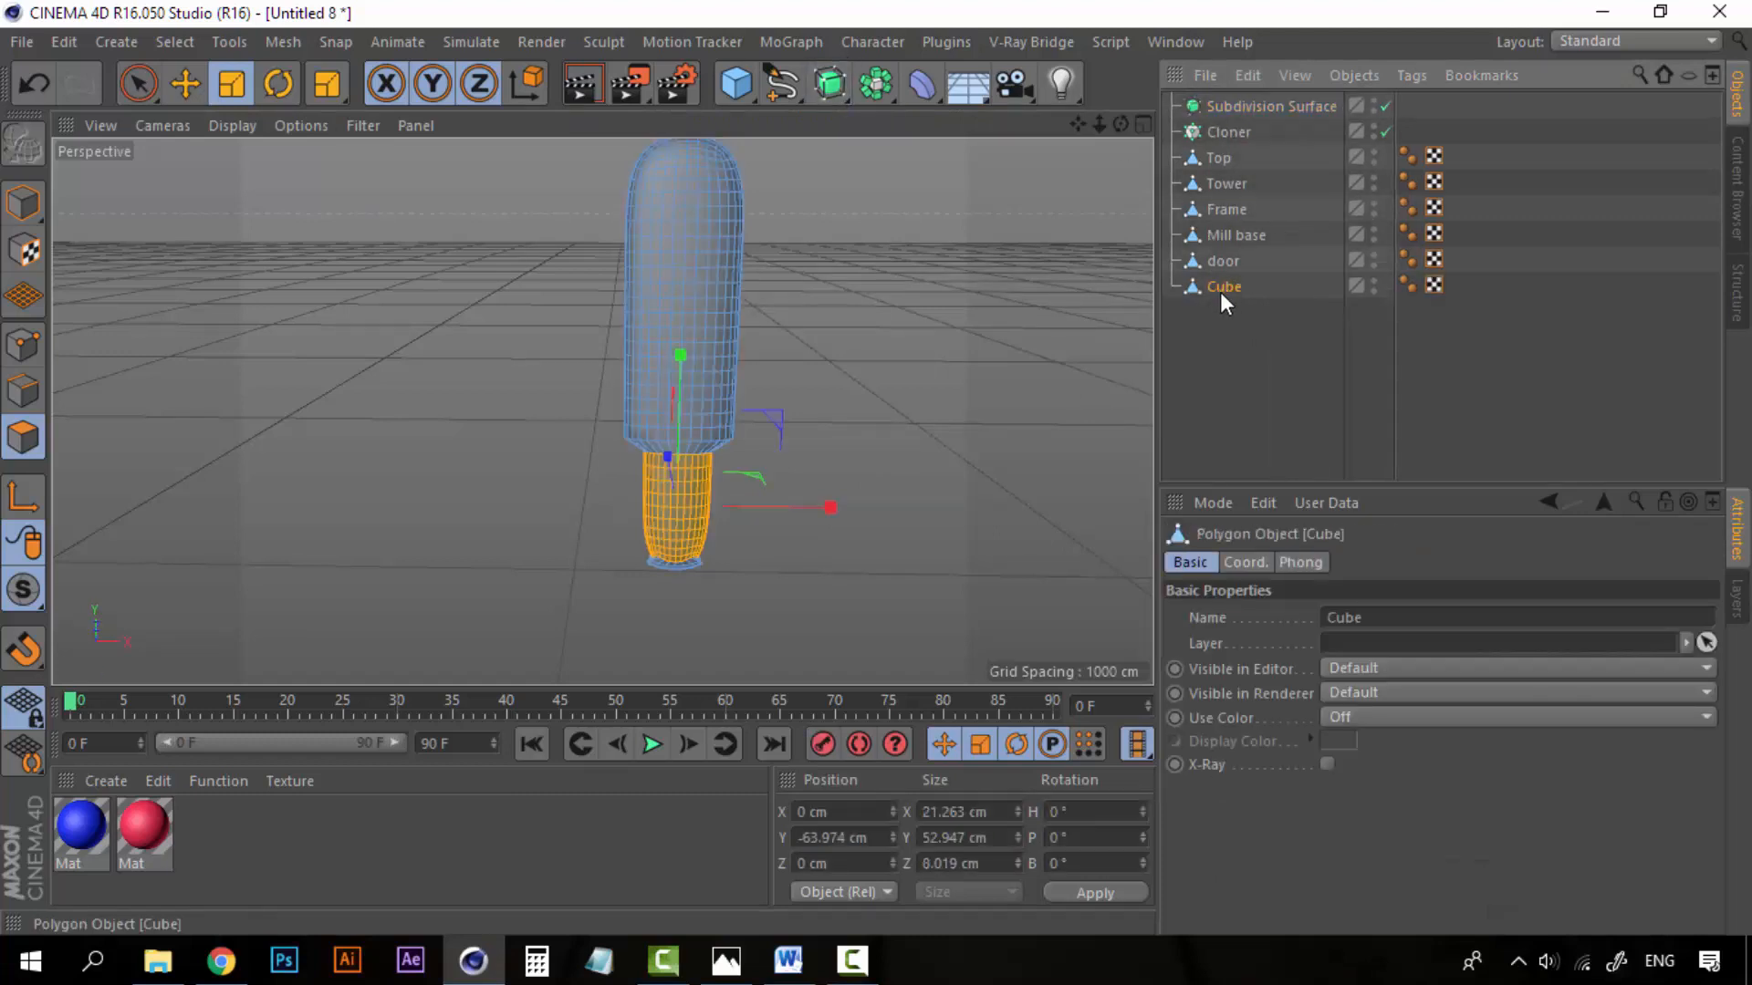
{"action": "left_click_drag", "start_coordinate": [1219, 288], "coordinate": [1266, 107]}
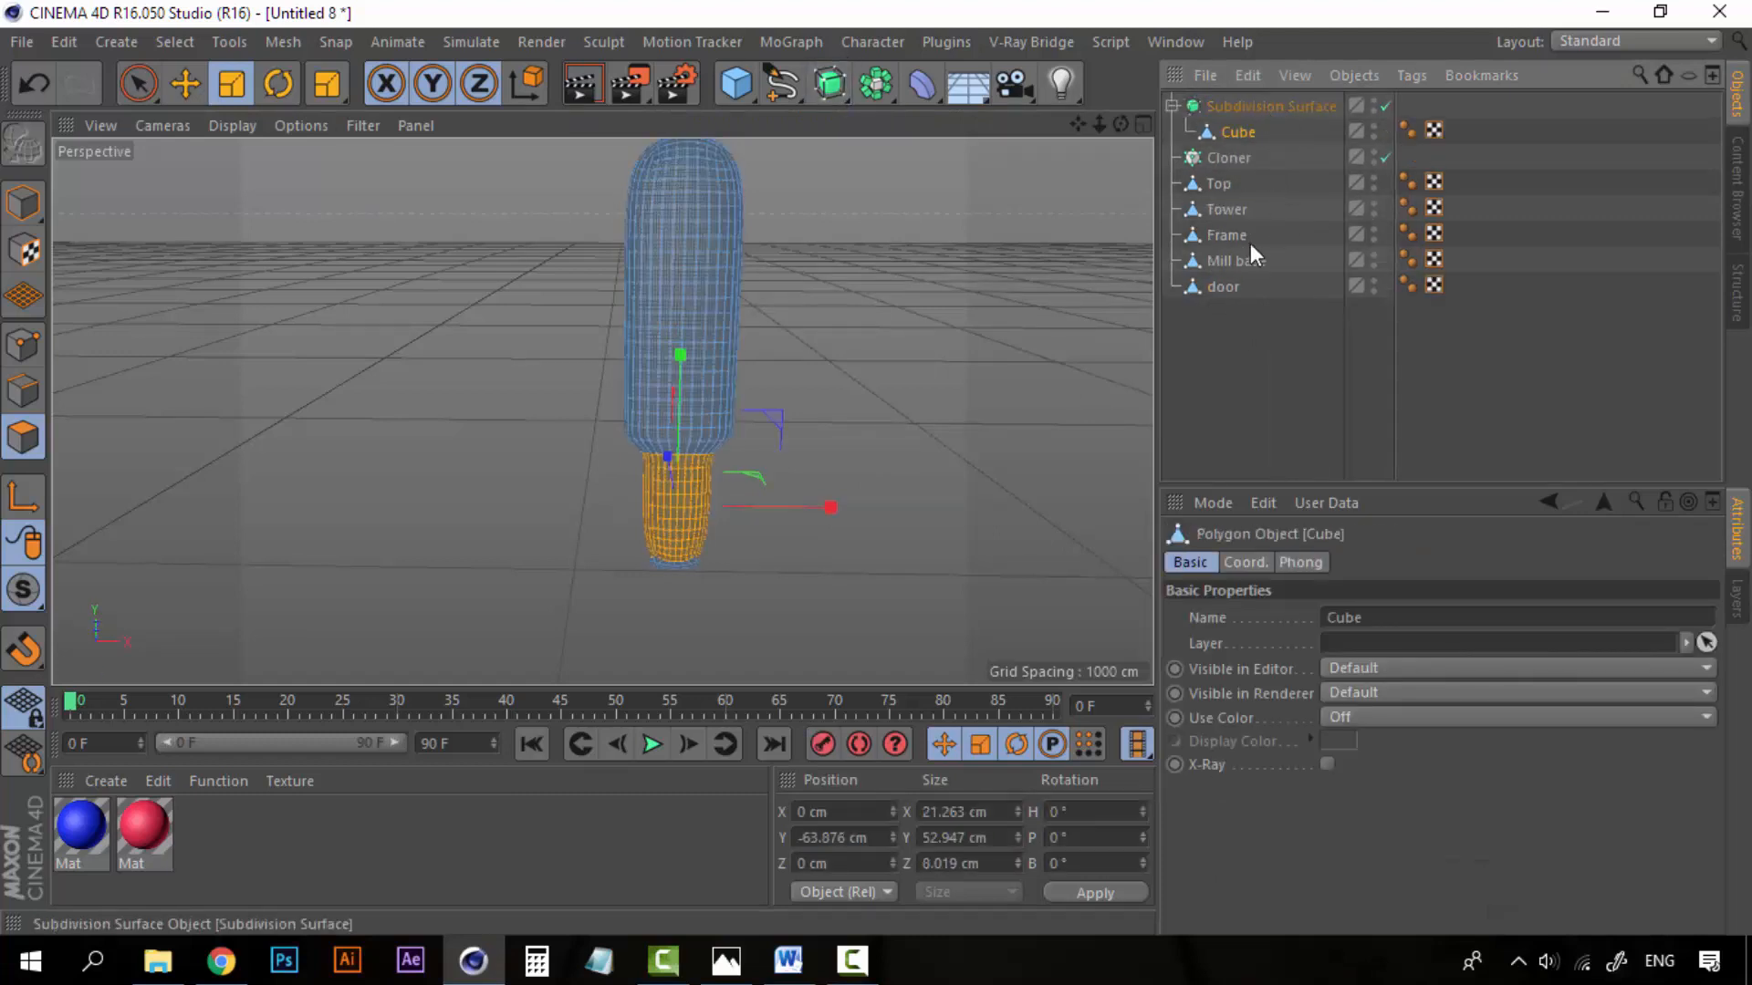
{"action": "left_click", "coordinate": [1229, 360]}
Step: Set the Subdivision Surface's editor subdivision level to 4 to smooth the blade
{"action": "left_click", "coordinate": [1246, 104]}
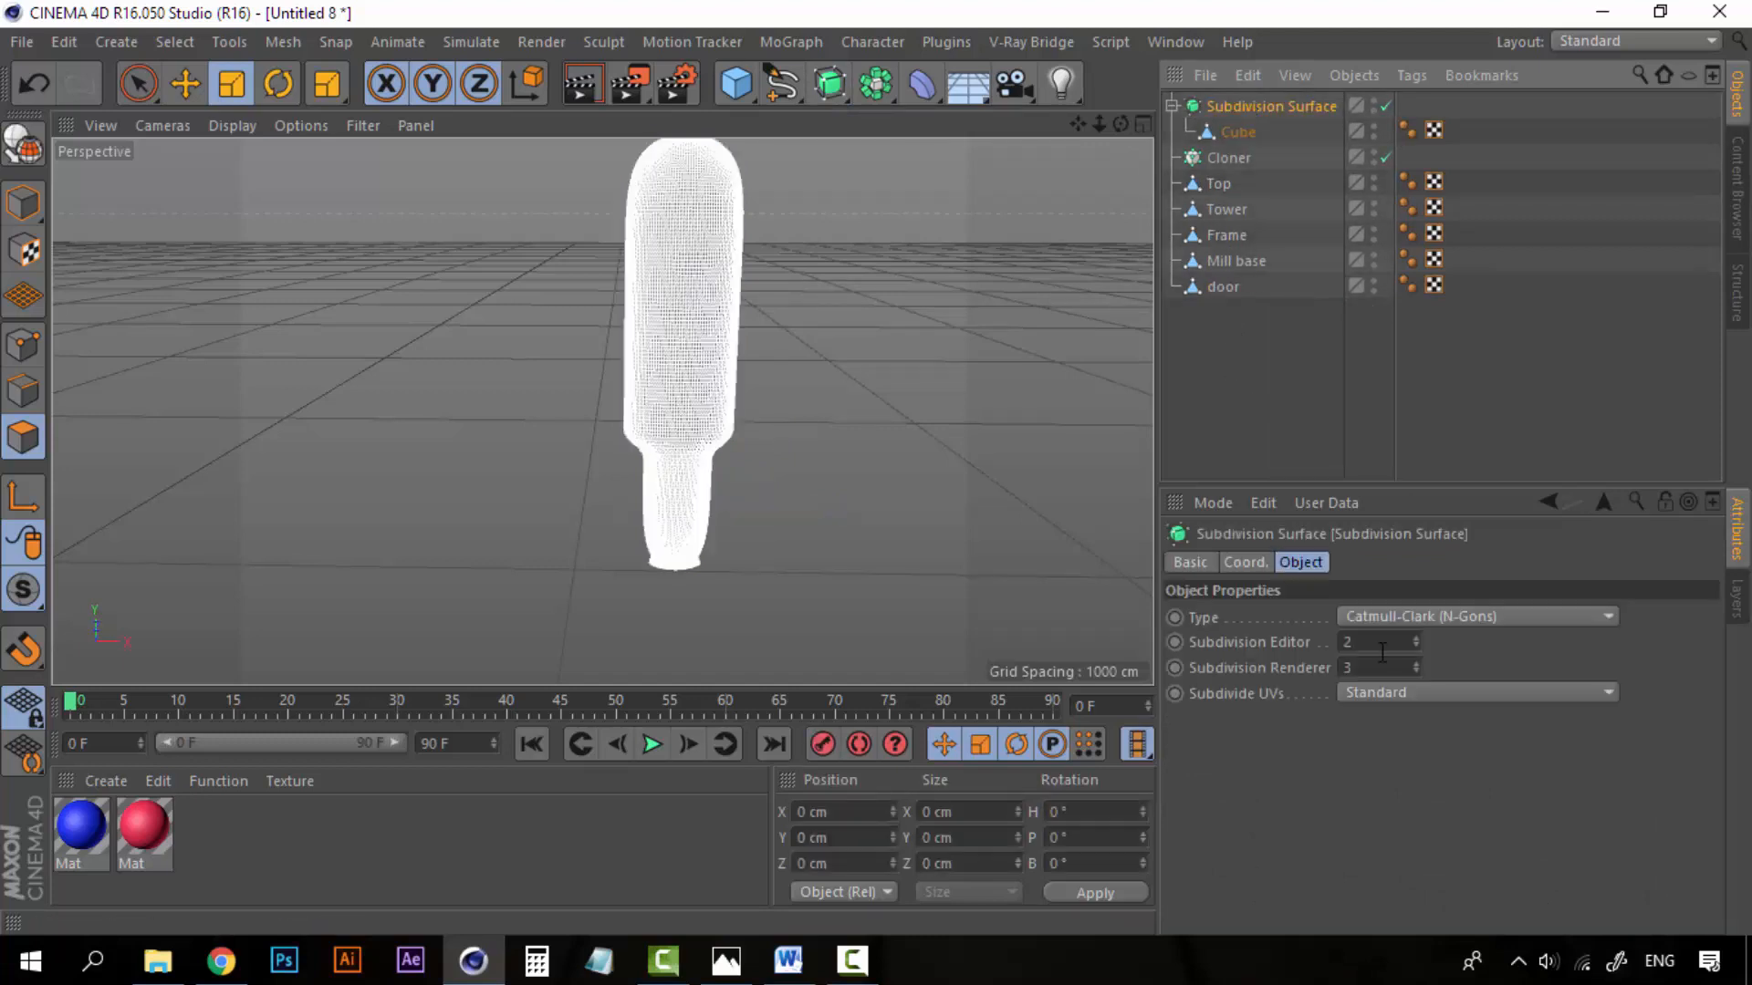
{"action": "left_click", "coordinate": [1416, 639]}
{"action": "left_click", "coordinate": [1416, 639]}
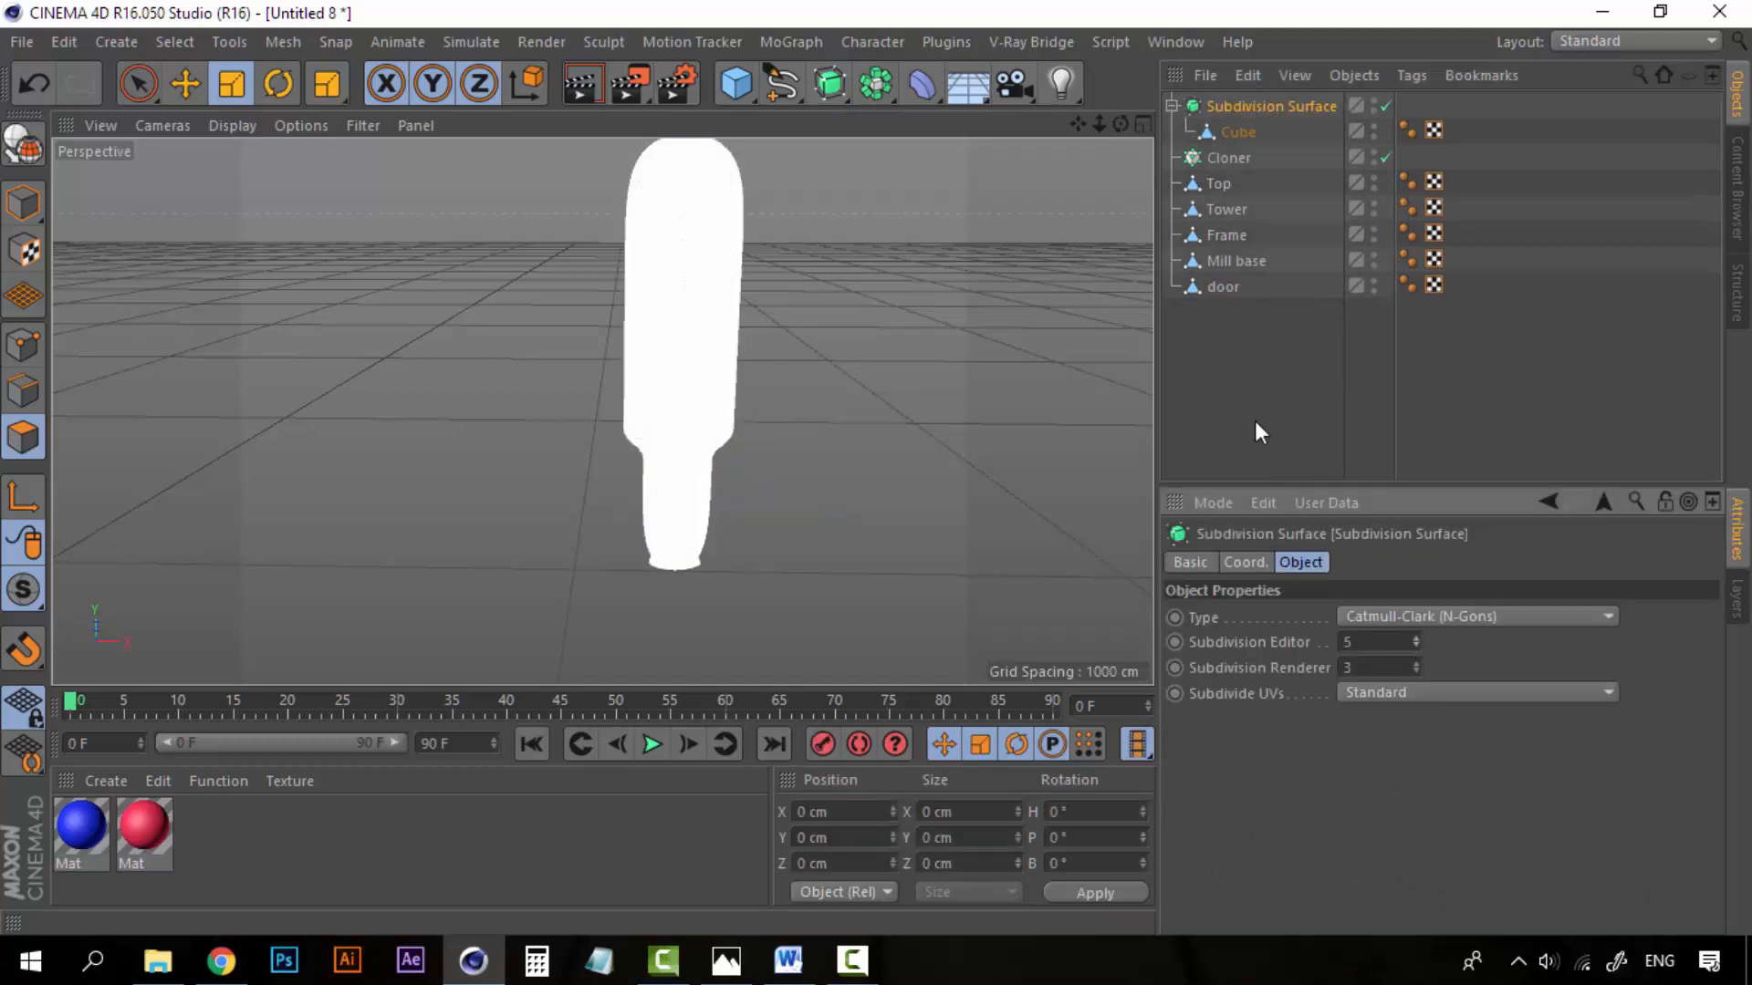
{"action": "left_click", "coordinate": [1300, 458]}
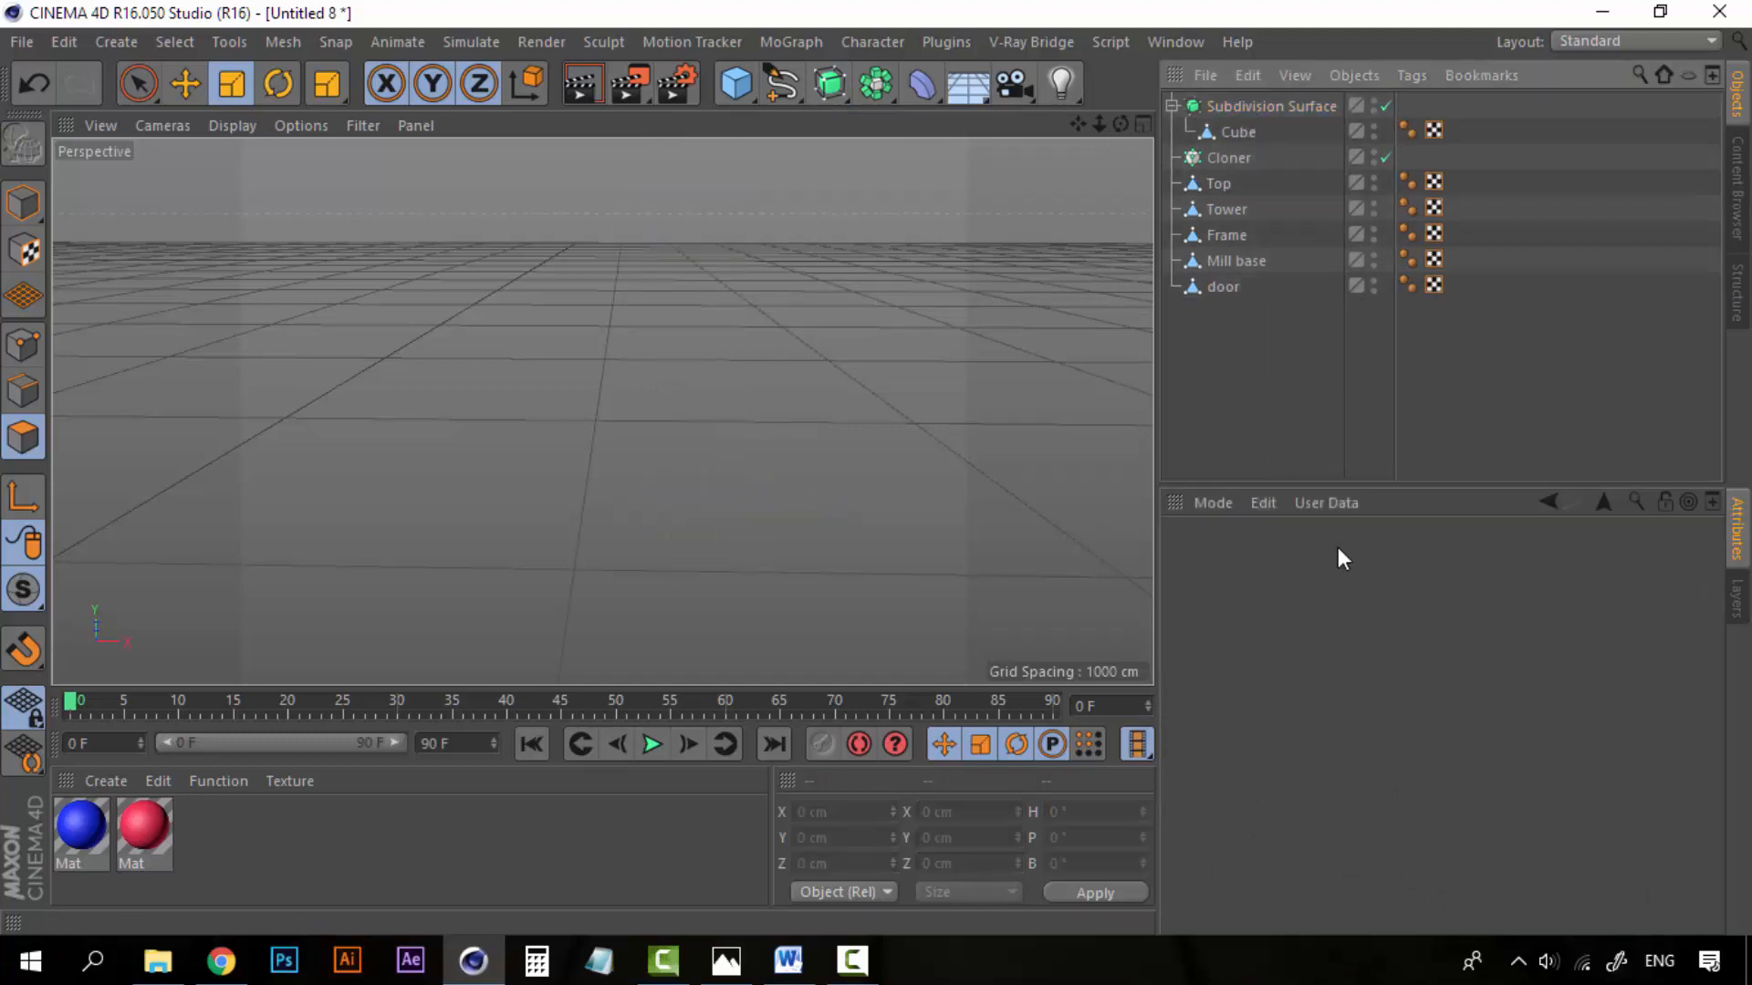
{"action": "left_click", "coordinate": [1244, 108]}
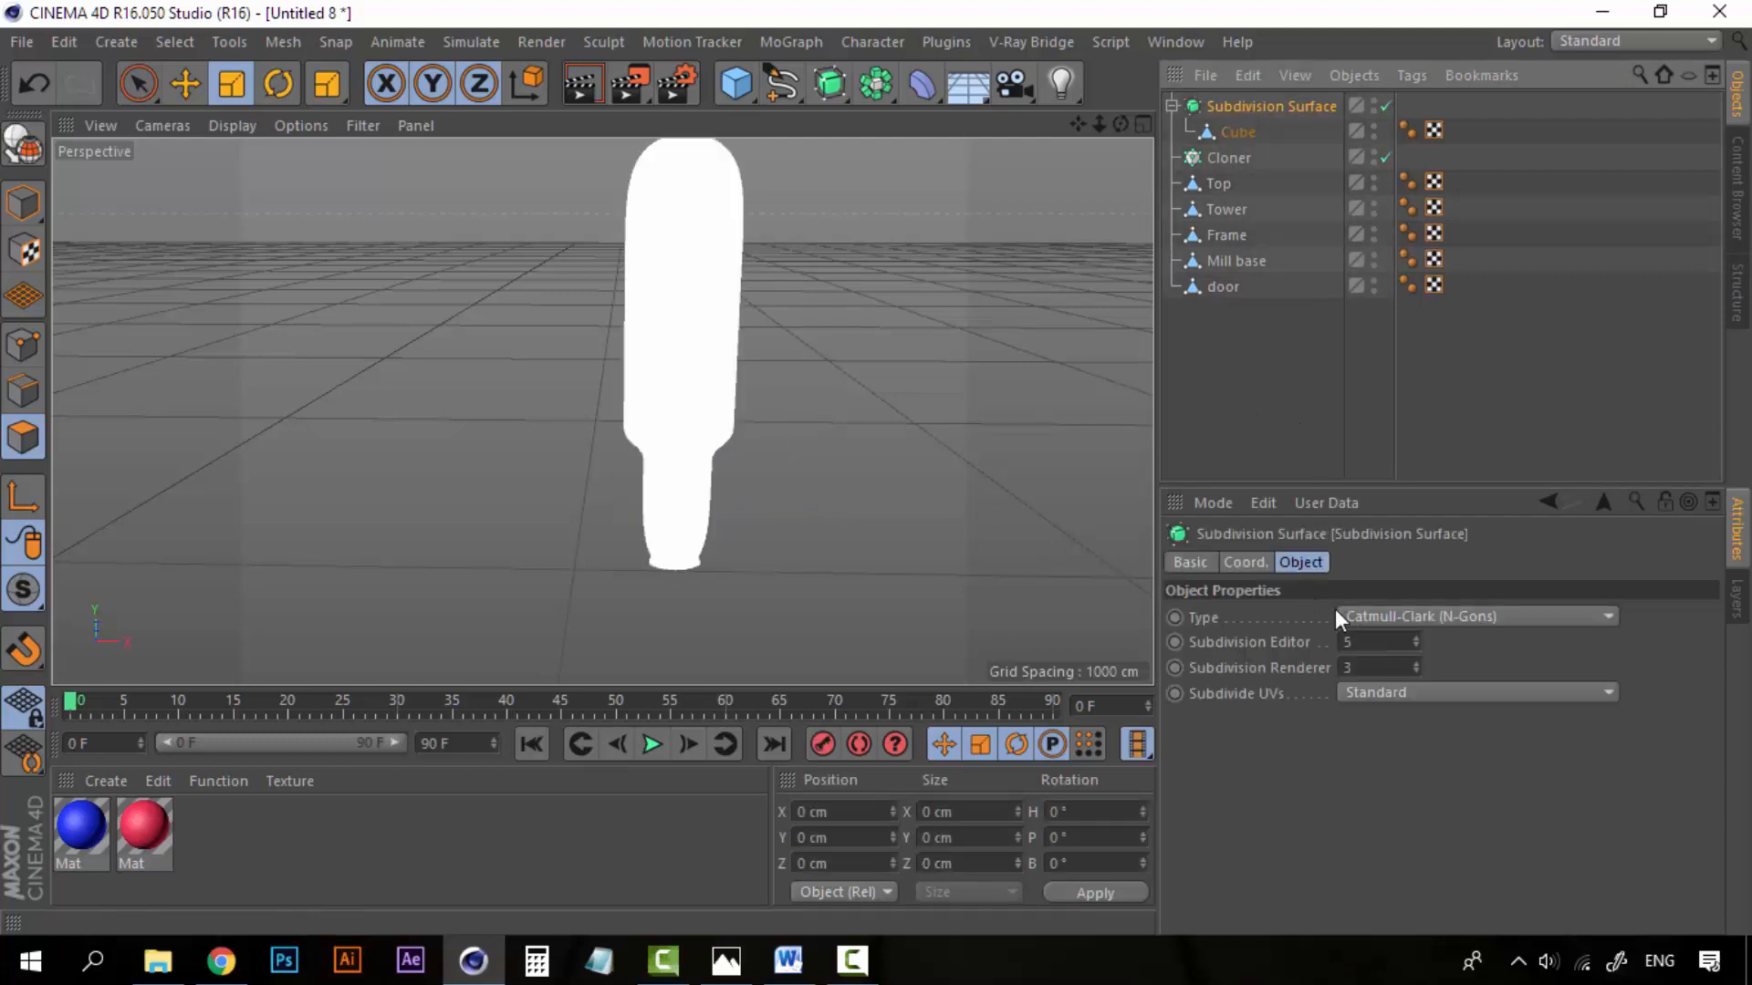
{"action": "left_click", "coordinate": [1290, 371]}
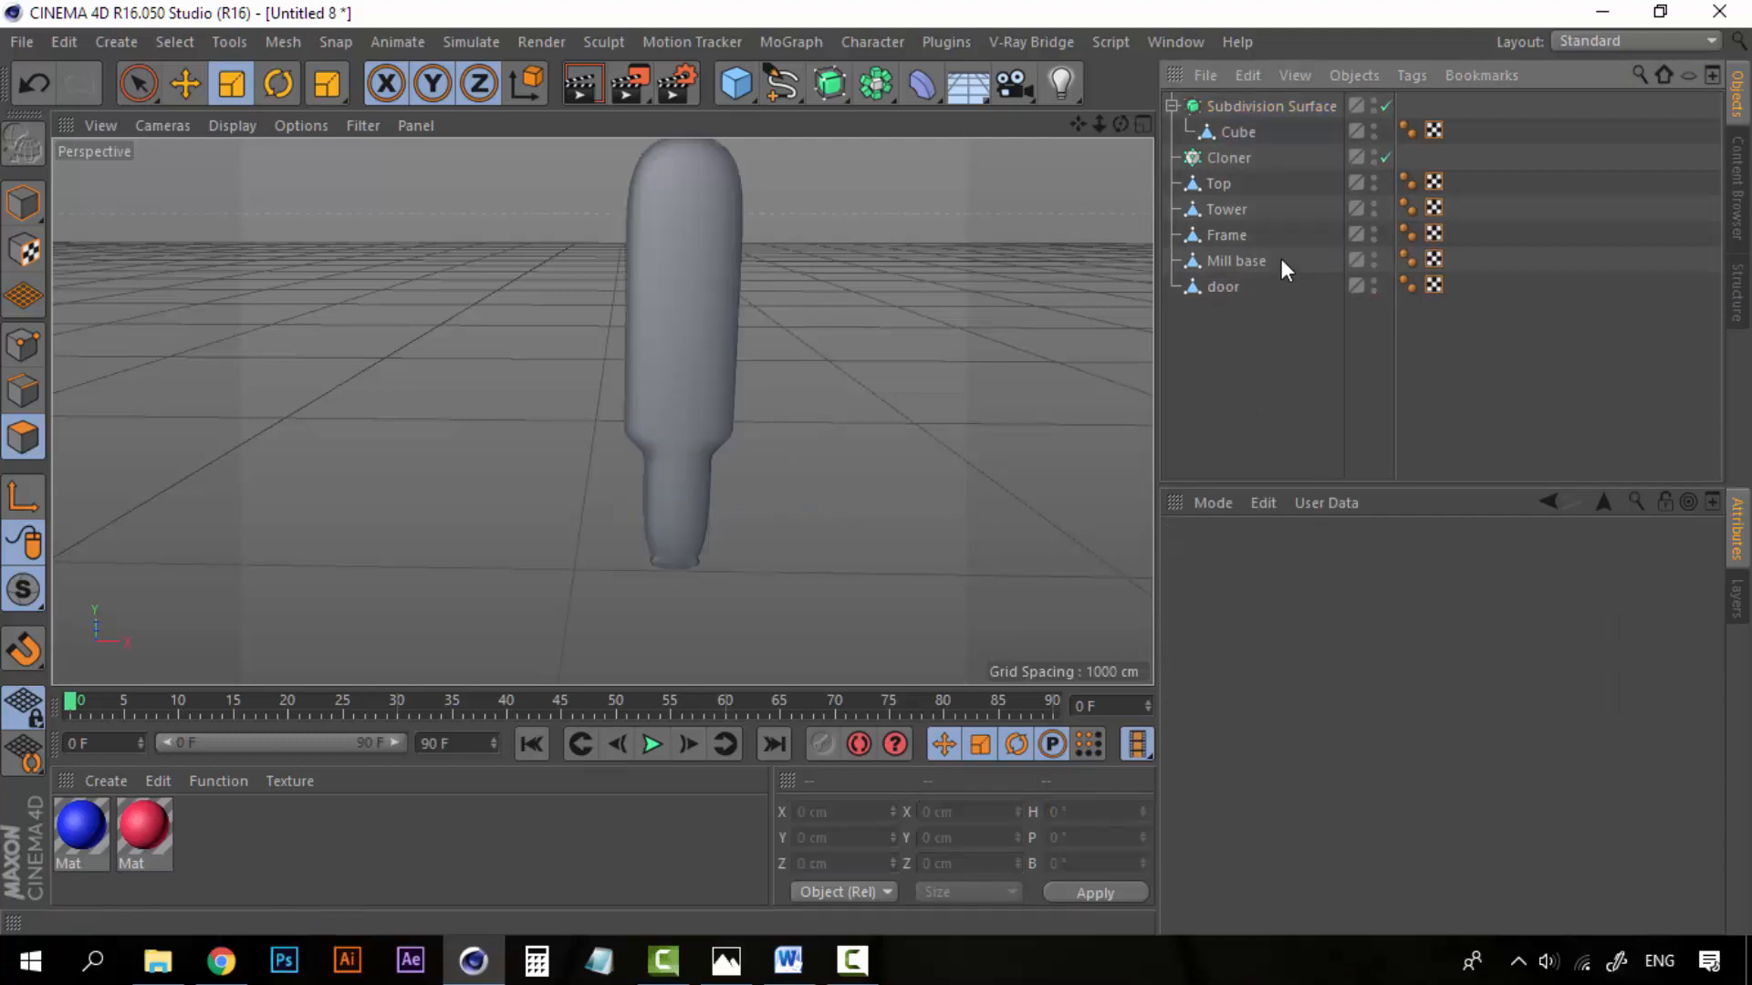
{"action": "left_click", "coordinate": [1290, 109]}
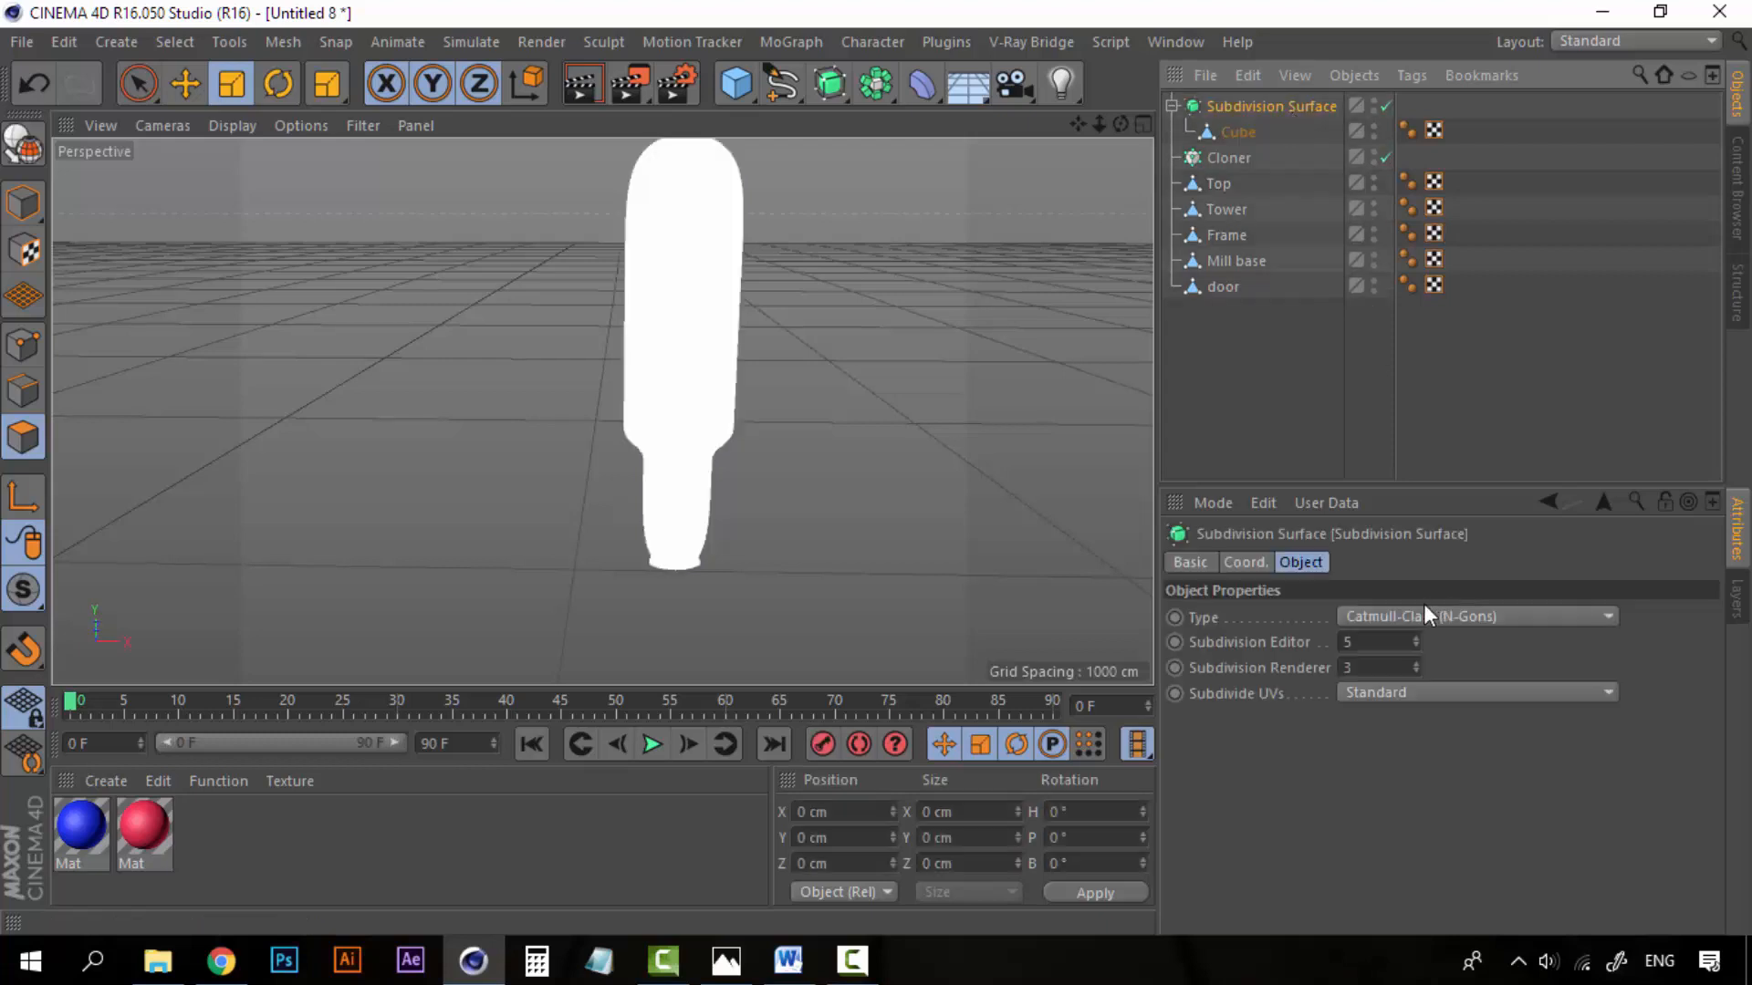
{"action": "left_click", "coordinate": [1278, 376]}
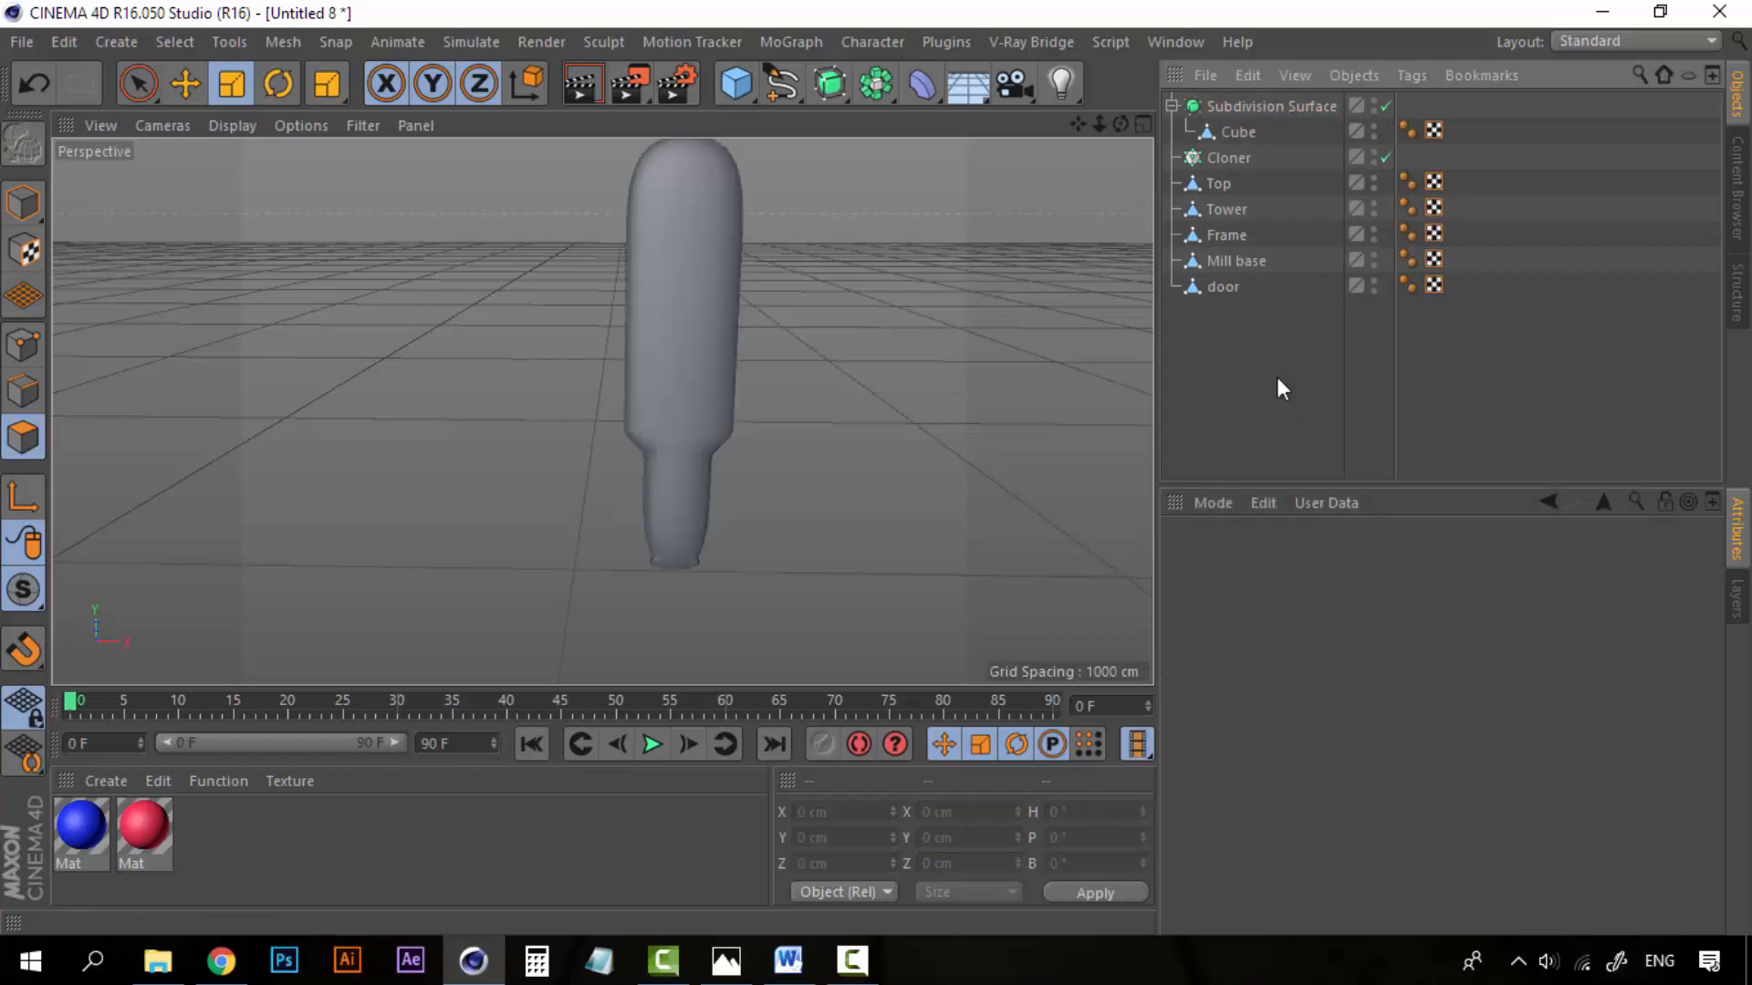
{"action": "left_click", "coordinate": [1240, 104]}
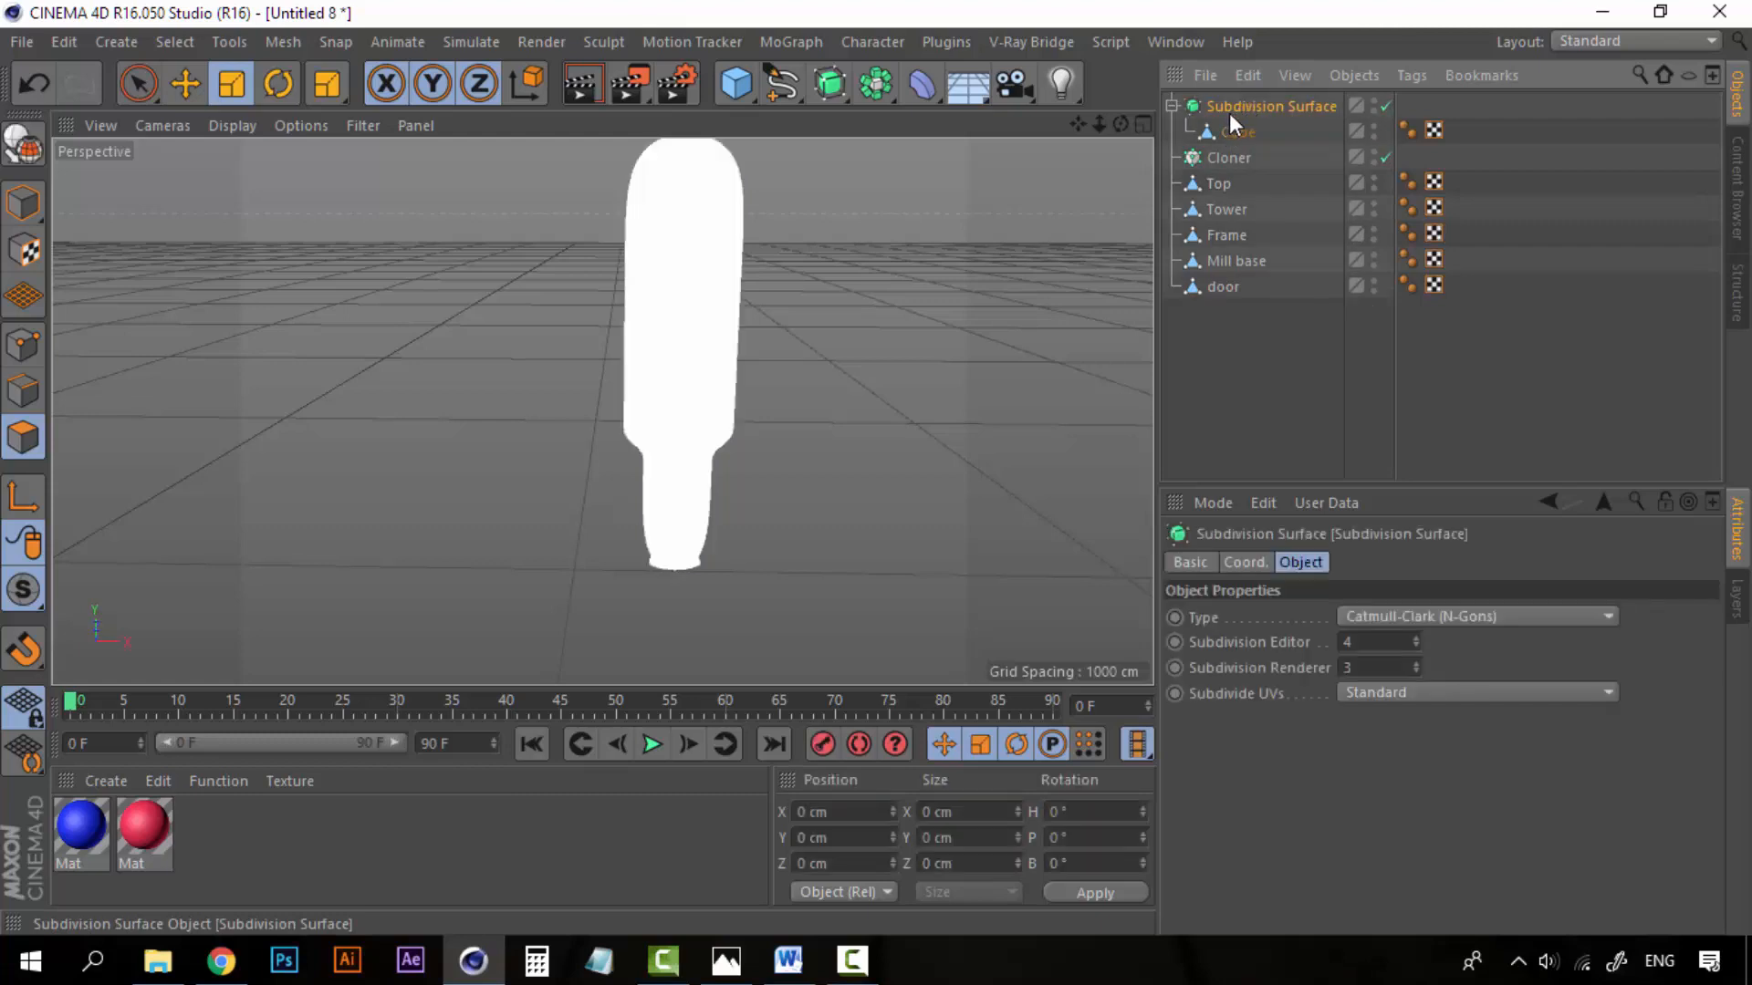
Step: Make the Subdivision Surface editable, take the smoothed cube out of it and delete the leftover null
{"action": "key", "text": "c"}
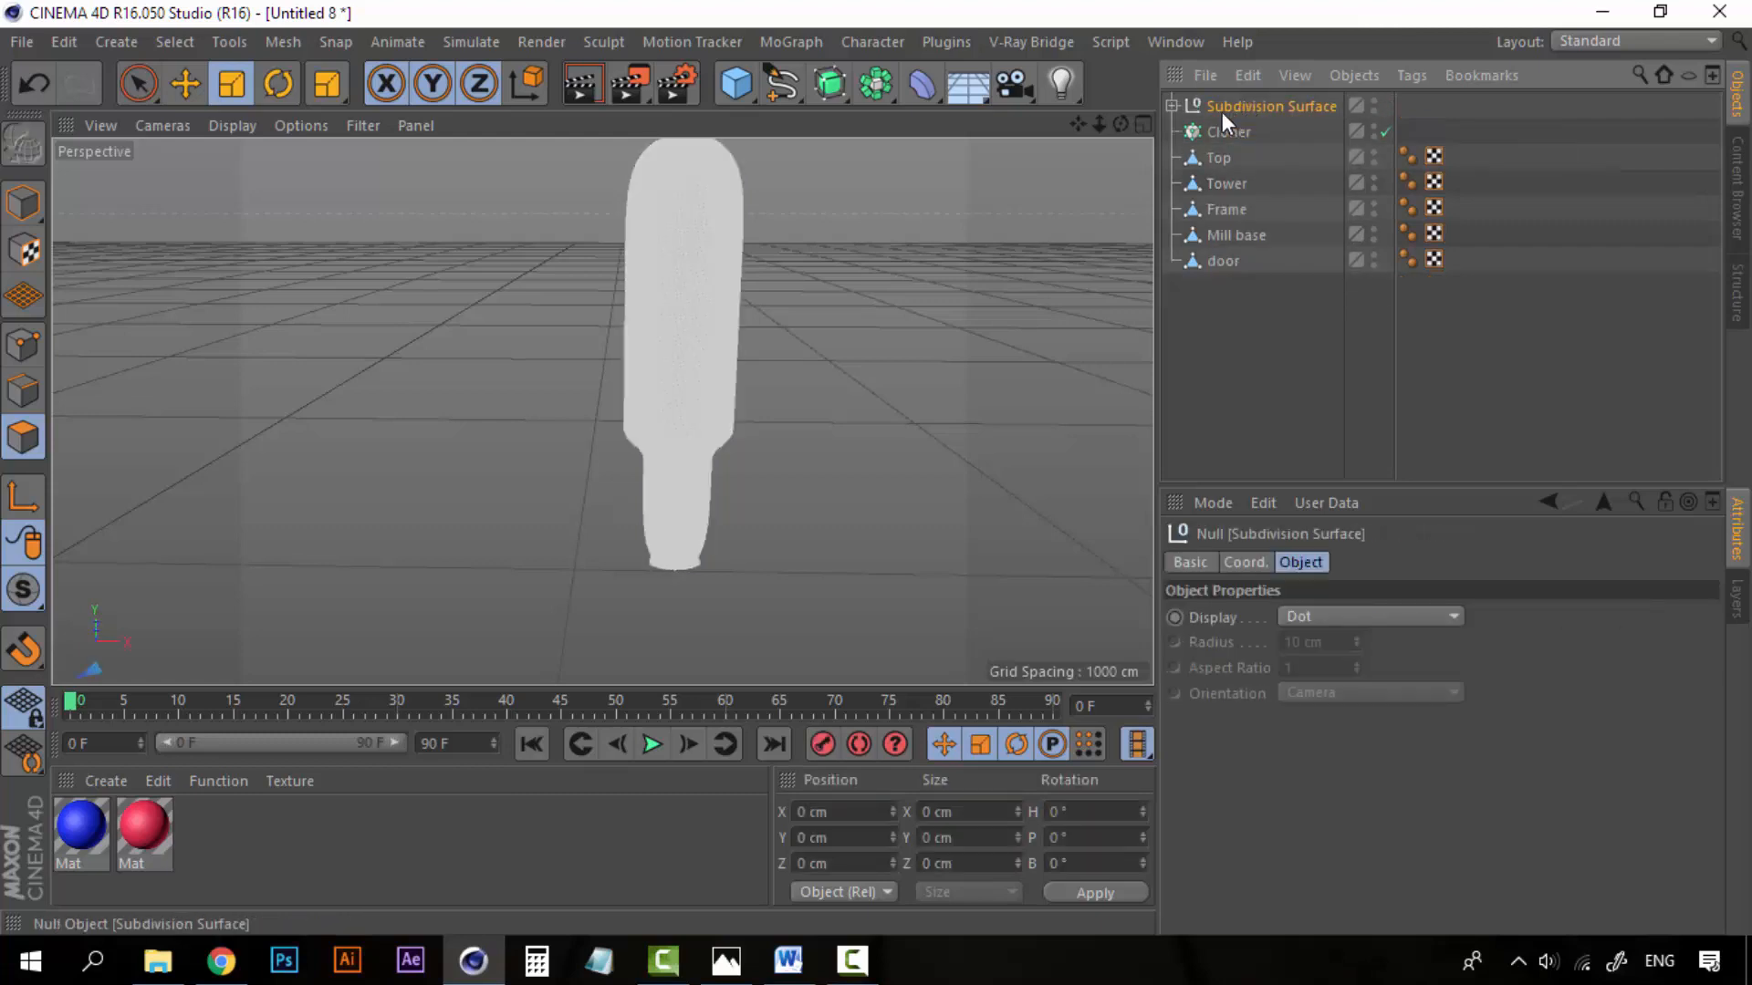
{"action": "left_click", "coordinate": [1175, 105]}
{"action": "left_click_drag", "start_coordinate": [1245, 132], "coordinate": [1278, 351]}
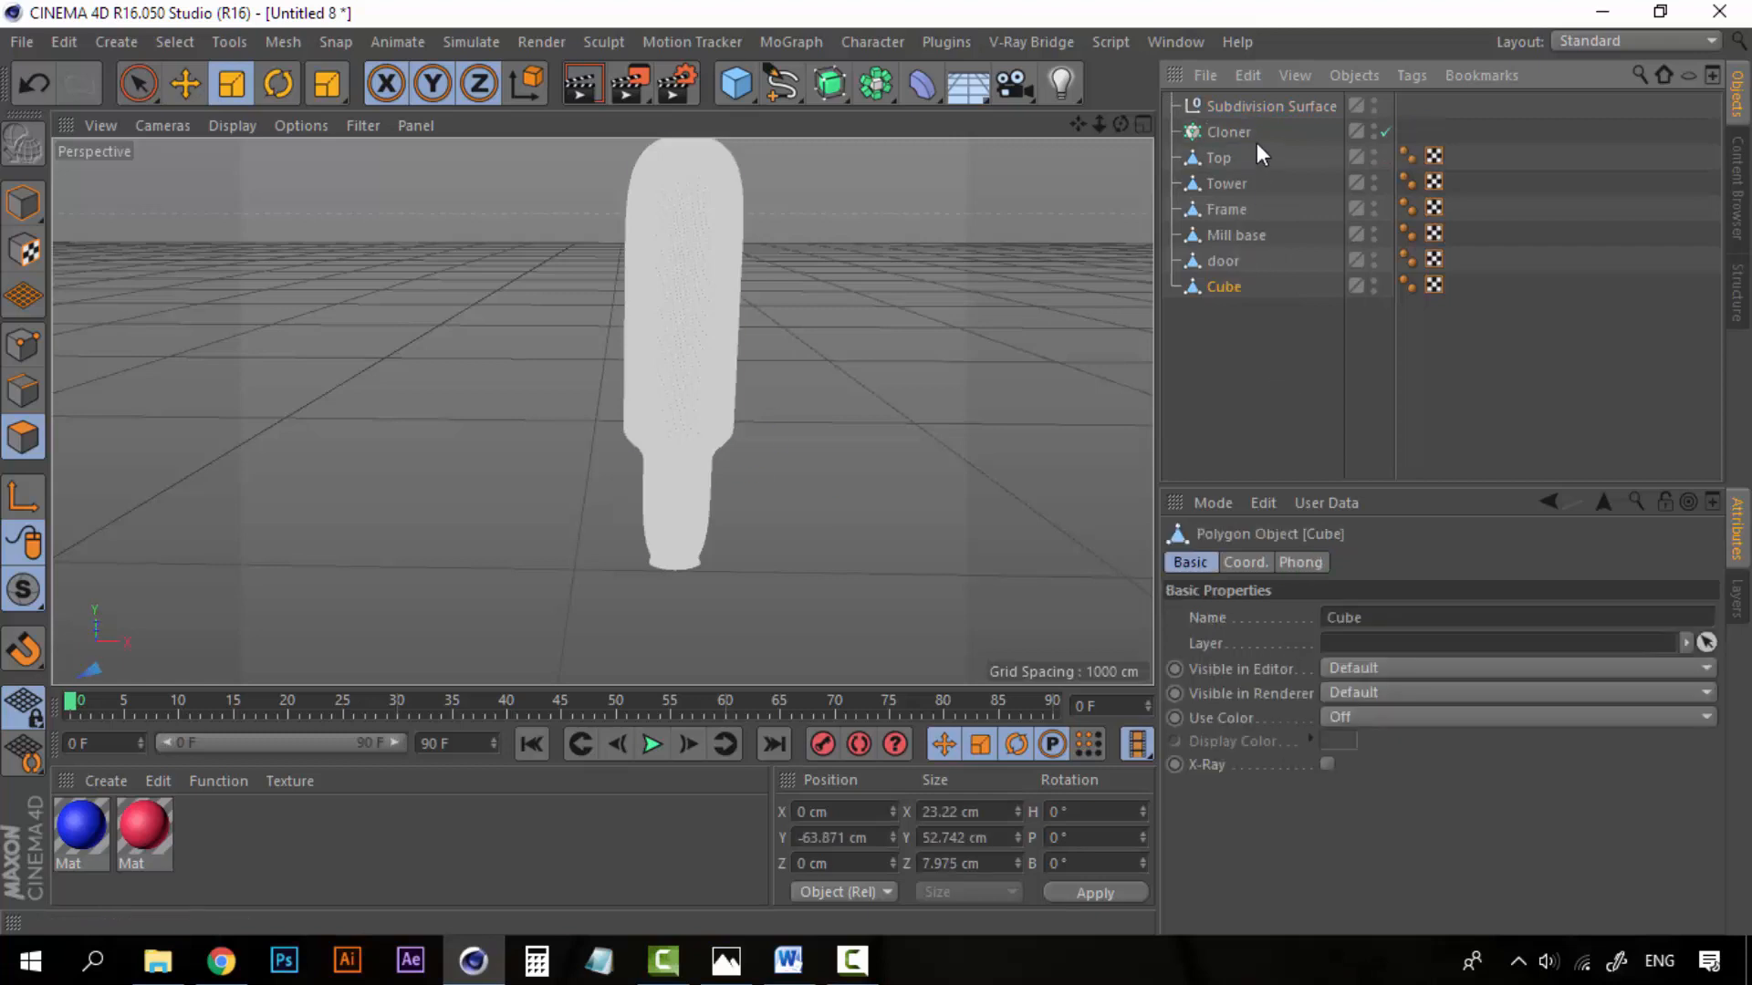
{"action": "left_click", "coordinate": [1268, 104]}
{"action": "key", "text": "Delete"}
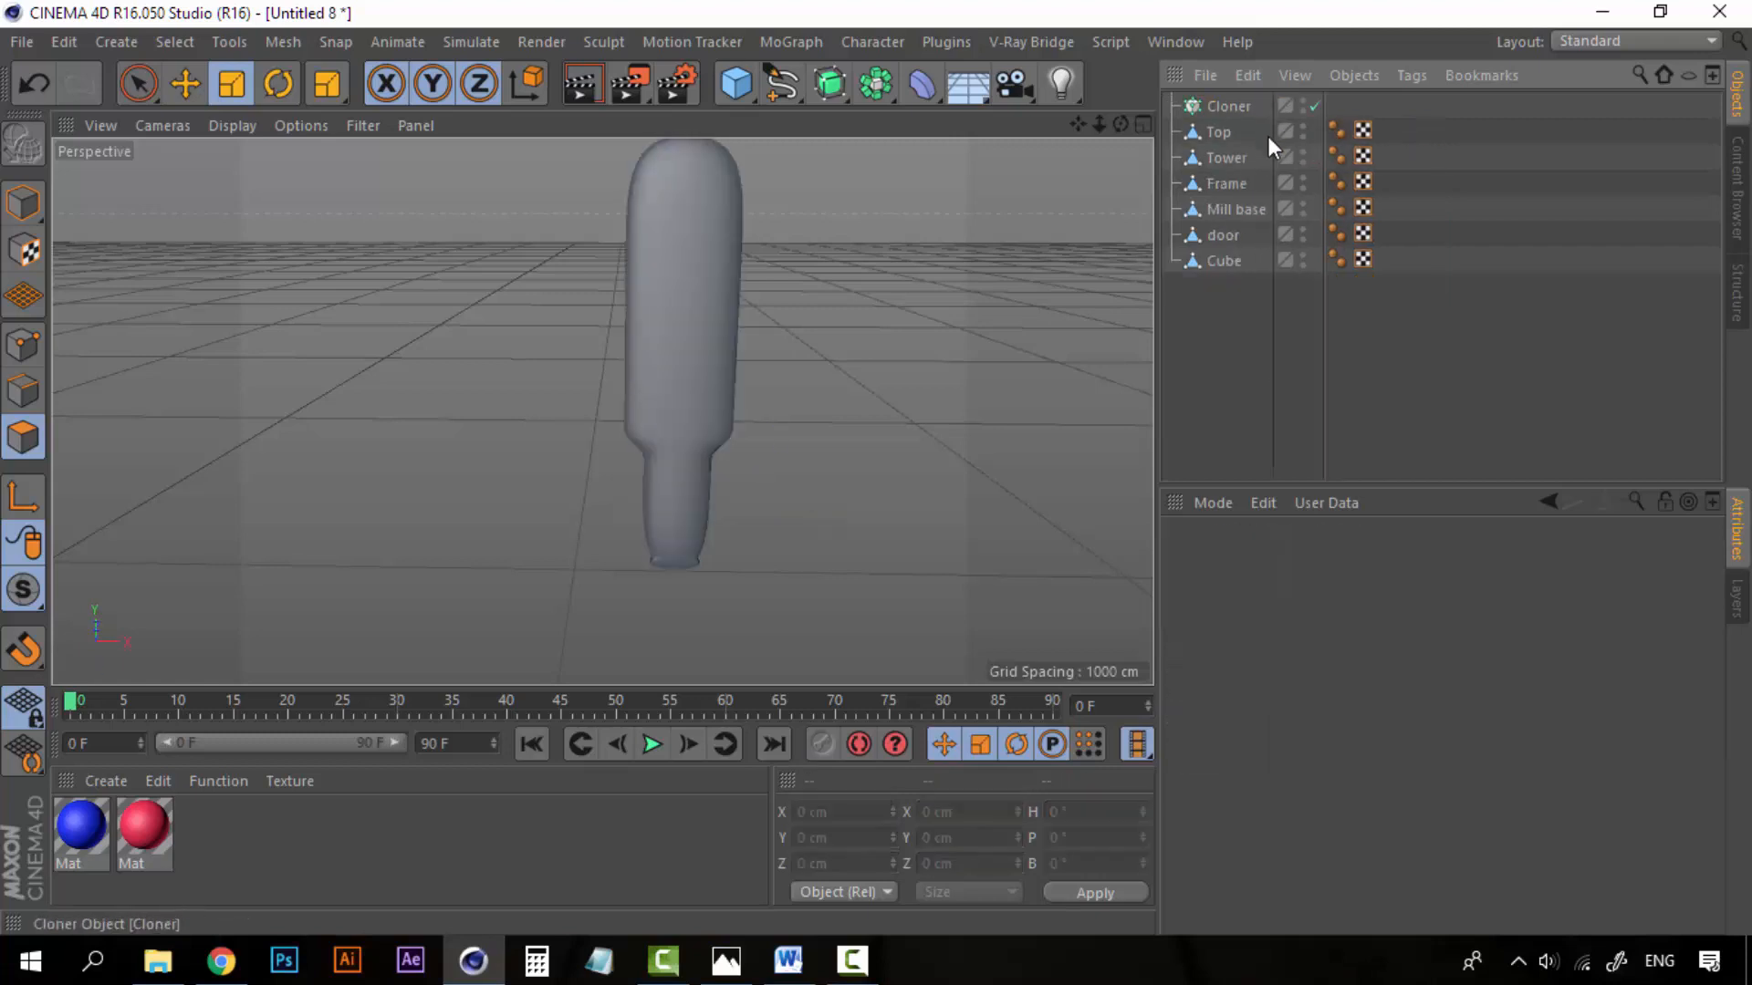
Step: Place the smoothed blade cube back inside the Cloner and collapse the Cloner's hierarchy
{"action": "left_click", "coordinate": [1225, 261]}
{"action": "mouse_move", "coordinate": [1226, 107]}
{"action": "left_mouse_down"}
{"action": "mouse_move", "coordinate": [1225, 126]}
{"action": "mouse_move", "coordinate": [1231, 105]}
{"action": "left_mouse_up"}
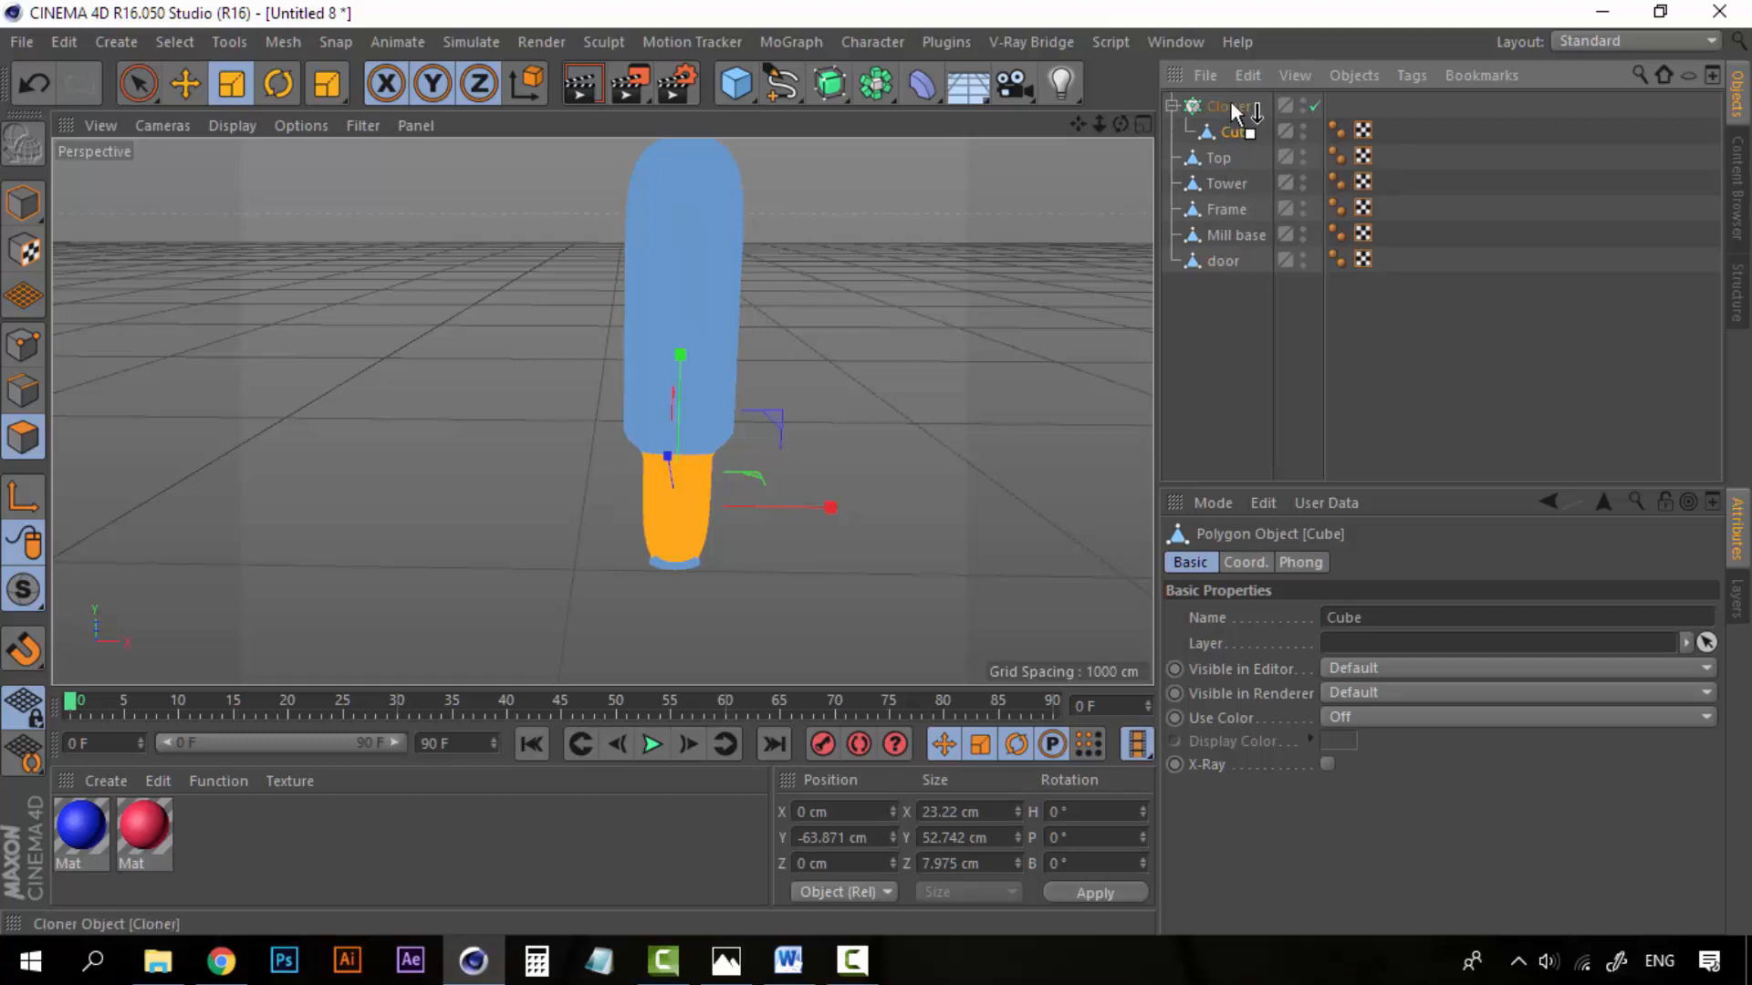
{"action": "left_click", "coordinate": [1243, 380]}
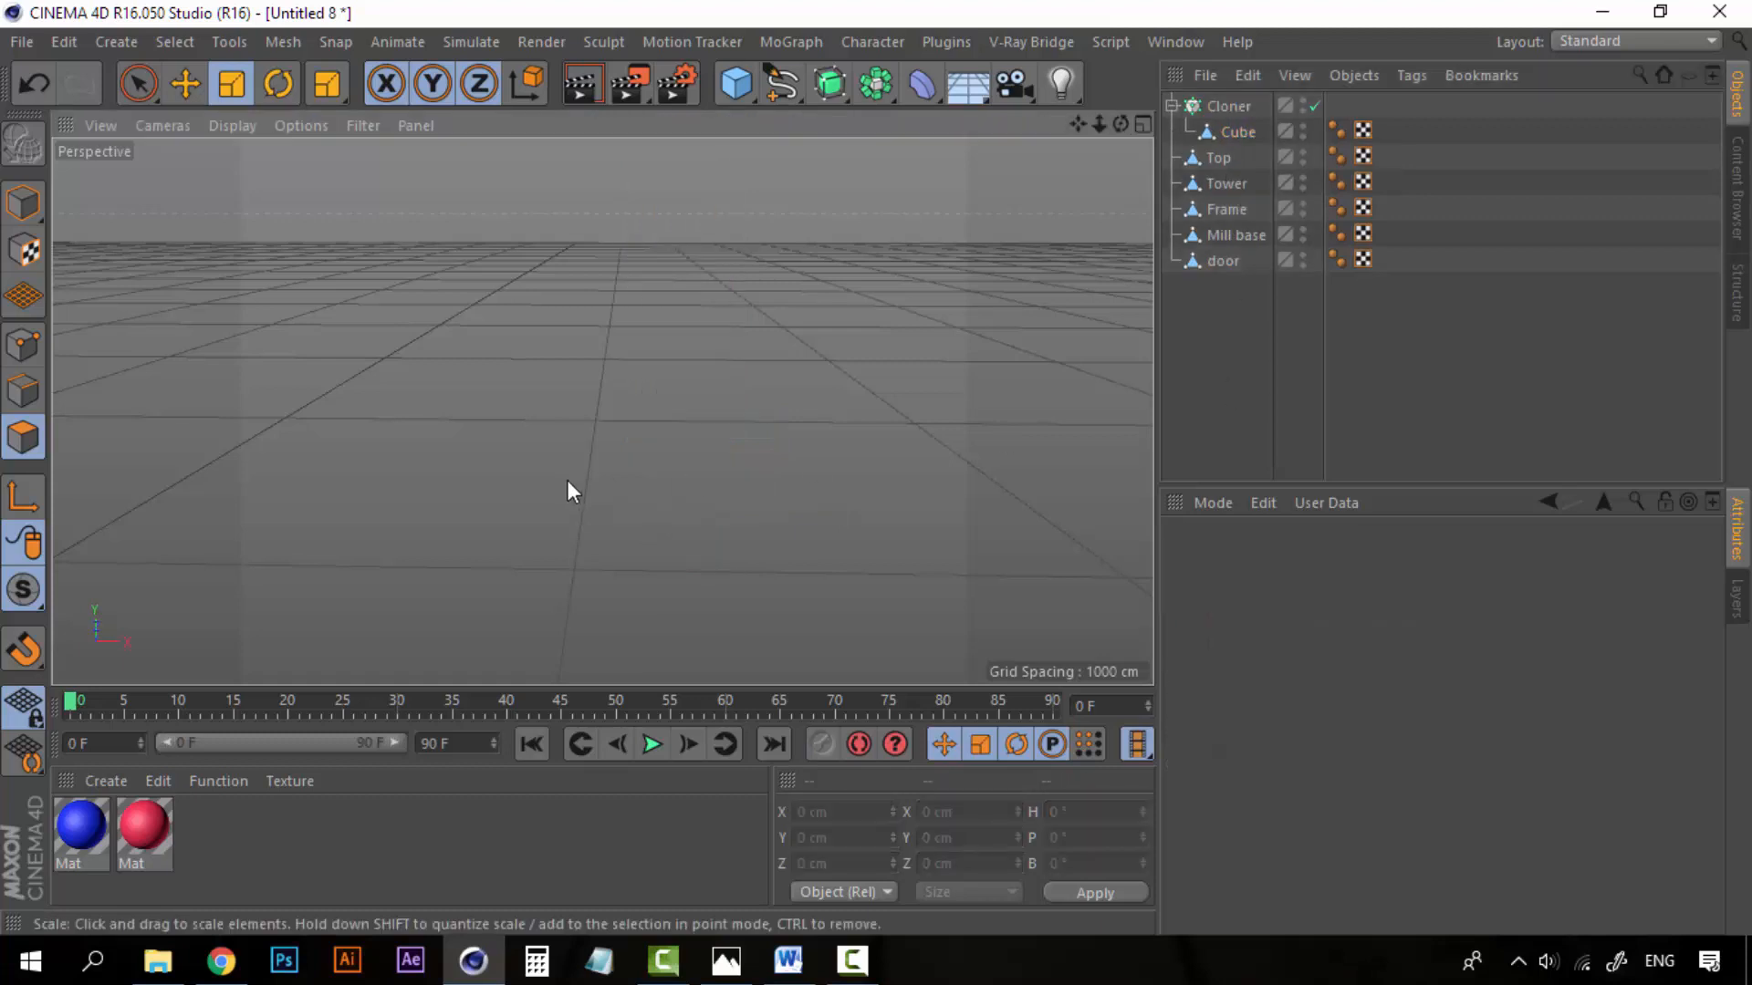
{"action": "right_click_drag", "start_coordinate": [531, 490], "coordinate": [502, 500], "text": "alt"}
{"action": "middle_click_drag", "start_coordinate": [502, 500], "coordinate": [766, 215], "text": "alt"}
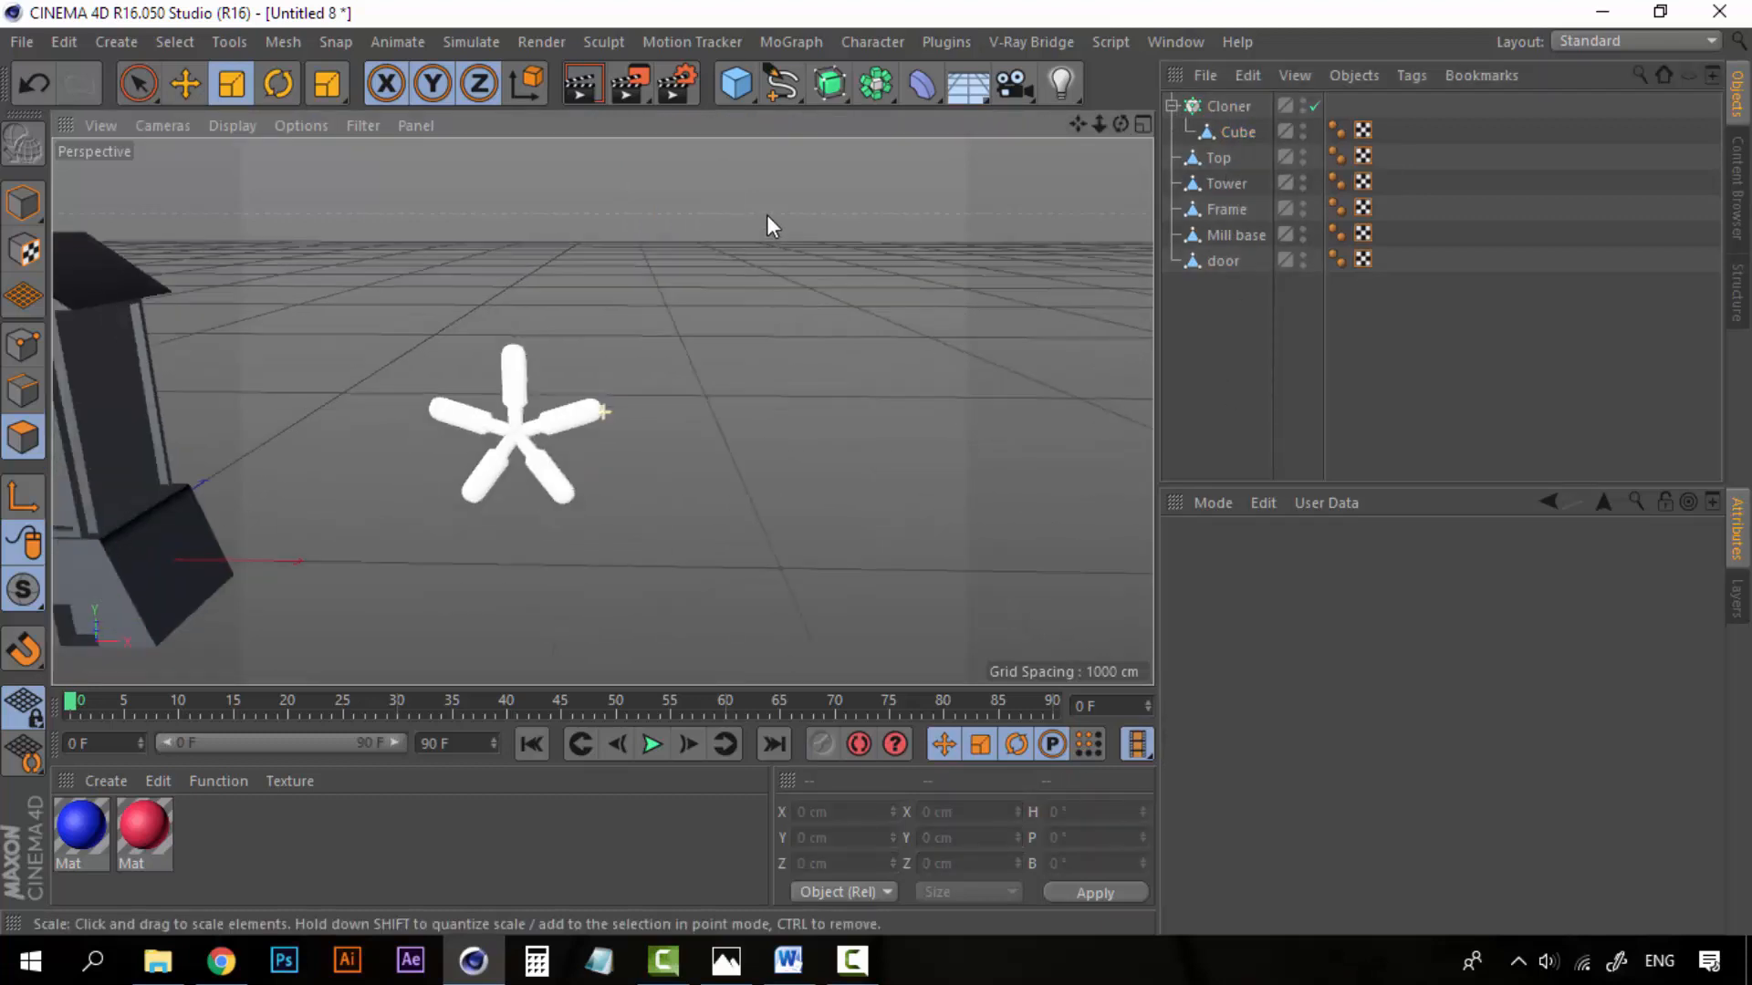
{"action": "scroll", "coordinate": [529, 434], "scroll_direction": "up", "scroll_amount": 5}
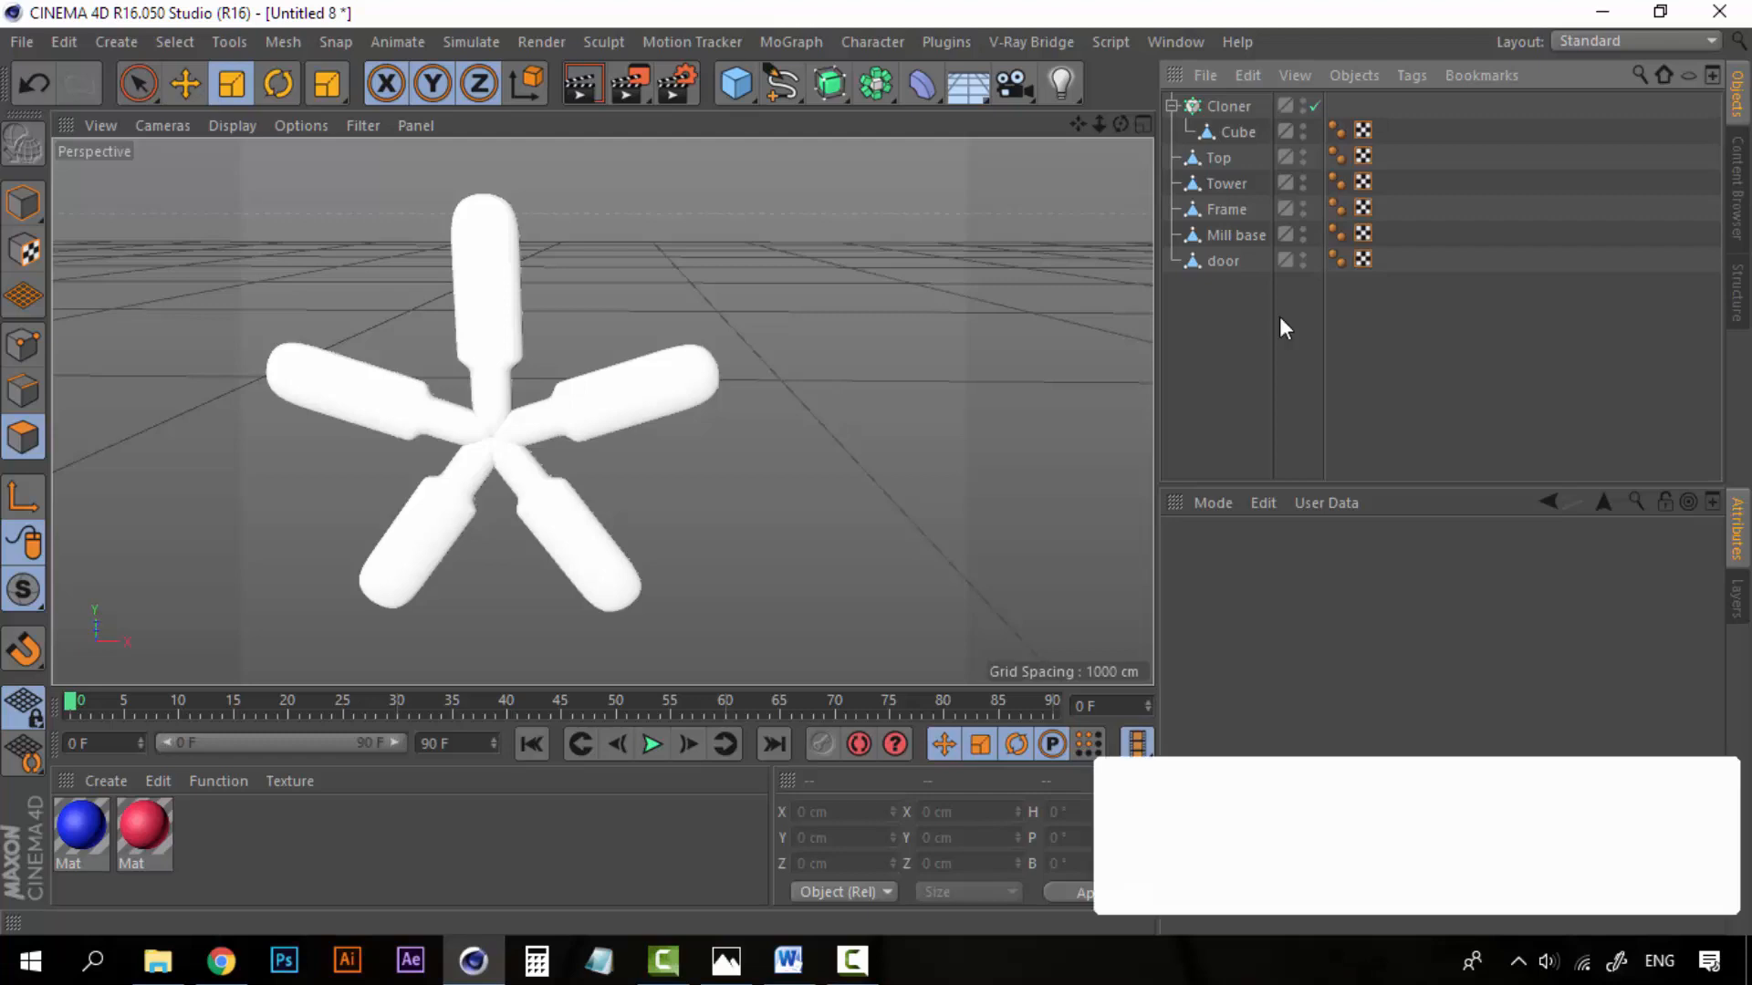
{"action": "left_click", "coordinate": [1229, 106]}
{"action": "left_click", "coordinate": [1243, 291]}
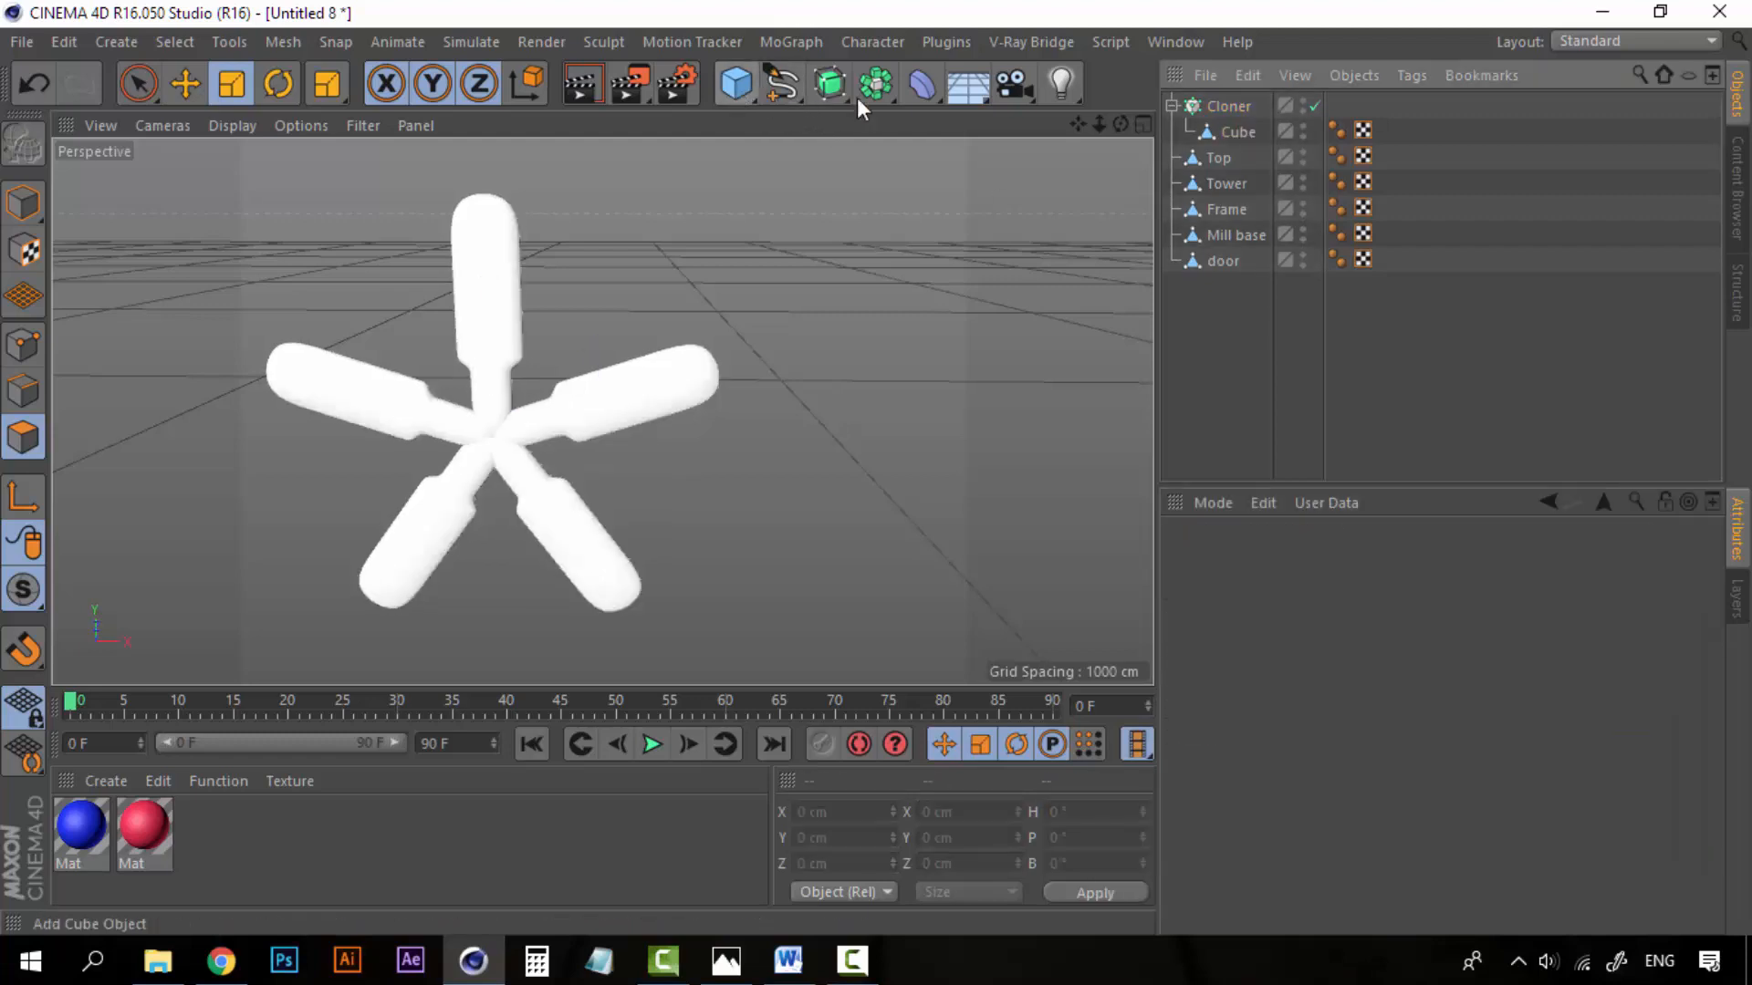
{"action": "left_click", "coordinate": [1229, 106]}
{"action": "left_click", "coordinate": [1172, 107]}
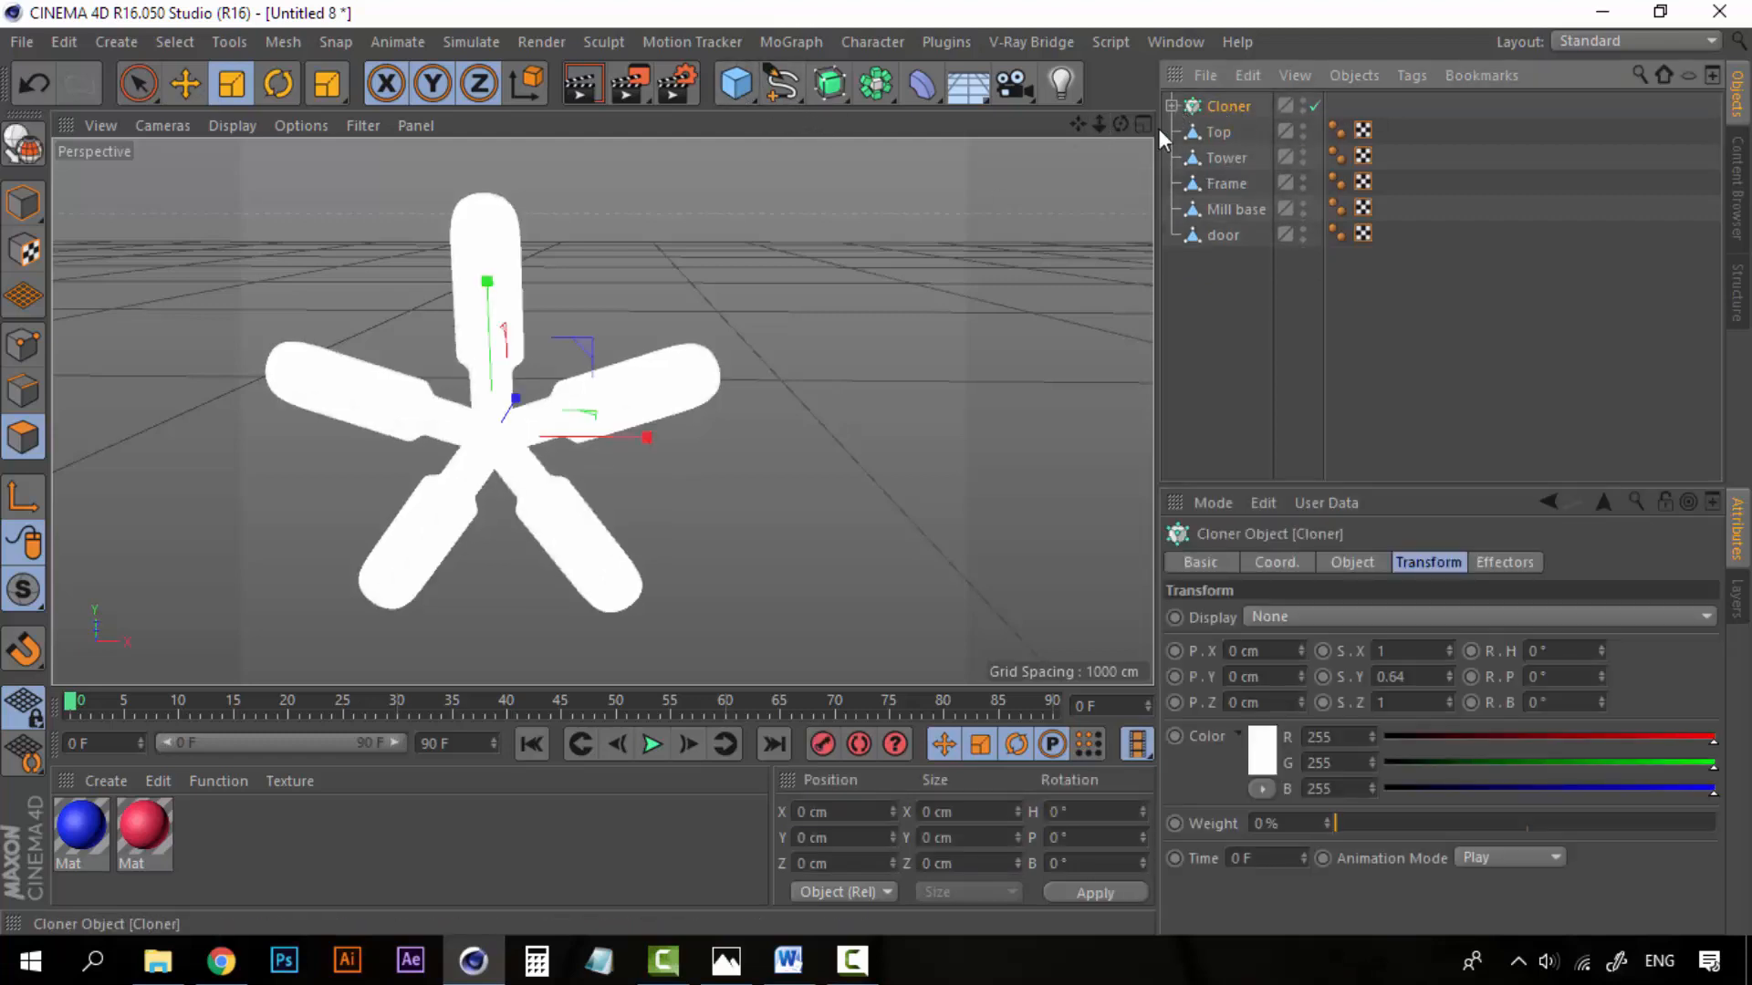
Step: Move the blade Cloner over to the mill, in front of the tower's upper part just below the roof
{"action": "scroll", "coordinate": [518, 507], "scroll_direction": "down", "scroll_amount": 2}
{"action": "scroll", "coordinate": [518, 507], "scroll_direction": "down", "scroll_amount": 2}
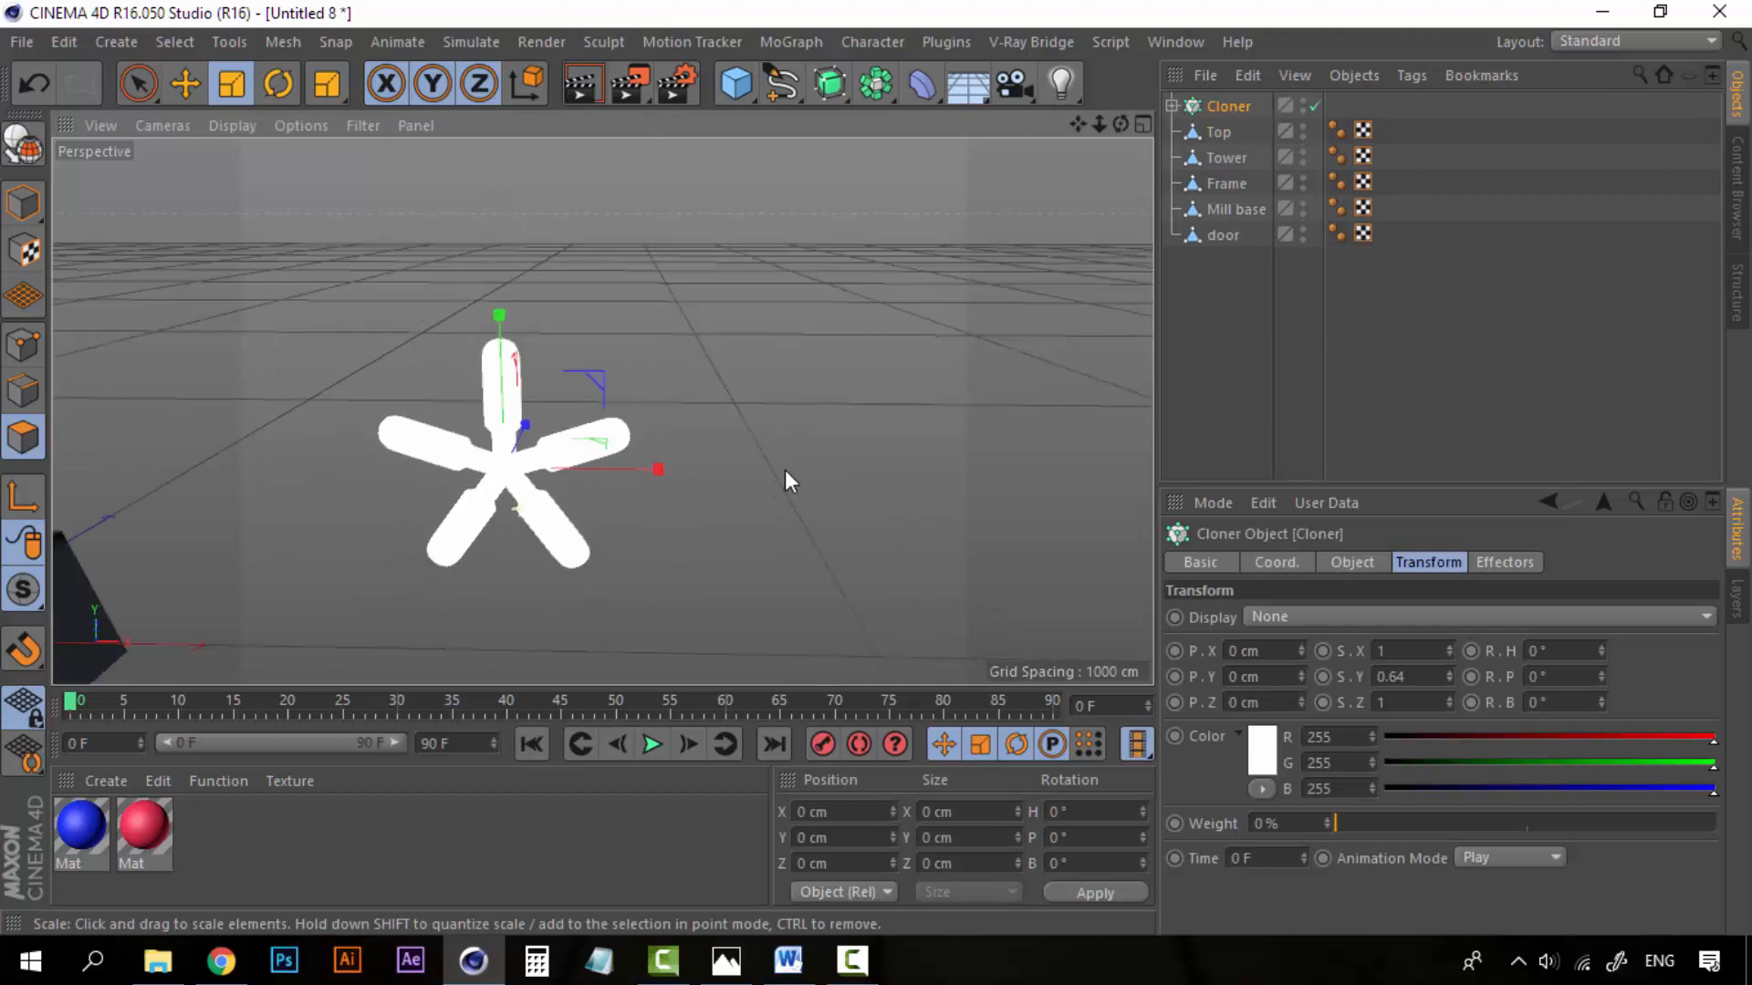
{"action": "middle_click_drag", "start_coordinate": [903, 447], "coordinate": [997, 451], "text": "alt"}
{"action": "scroll", "coordinate": [997, 451], "scroll_direction": "down", "scroll_amount": 2}
{"action": "scroll", "coordinate": [575, 416], "scroll_direction": "down", "scroll_amount": 3}
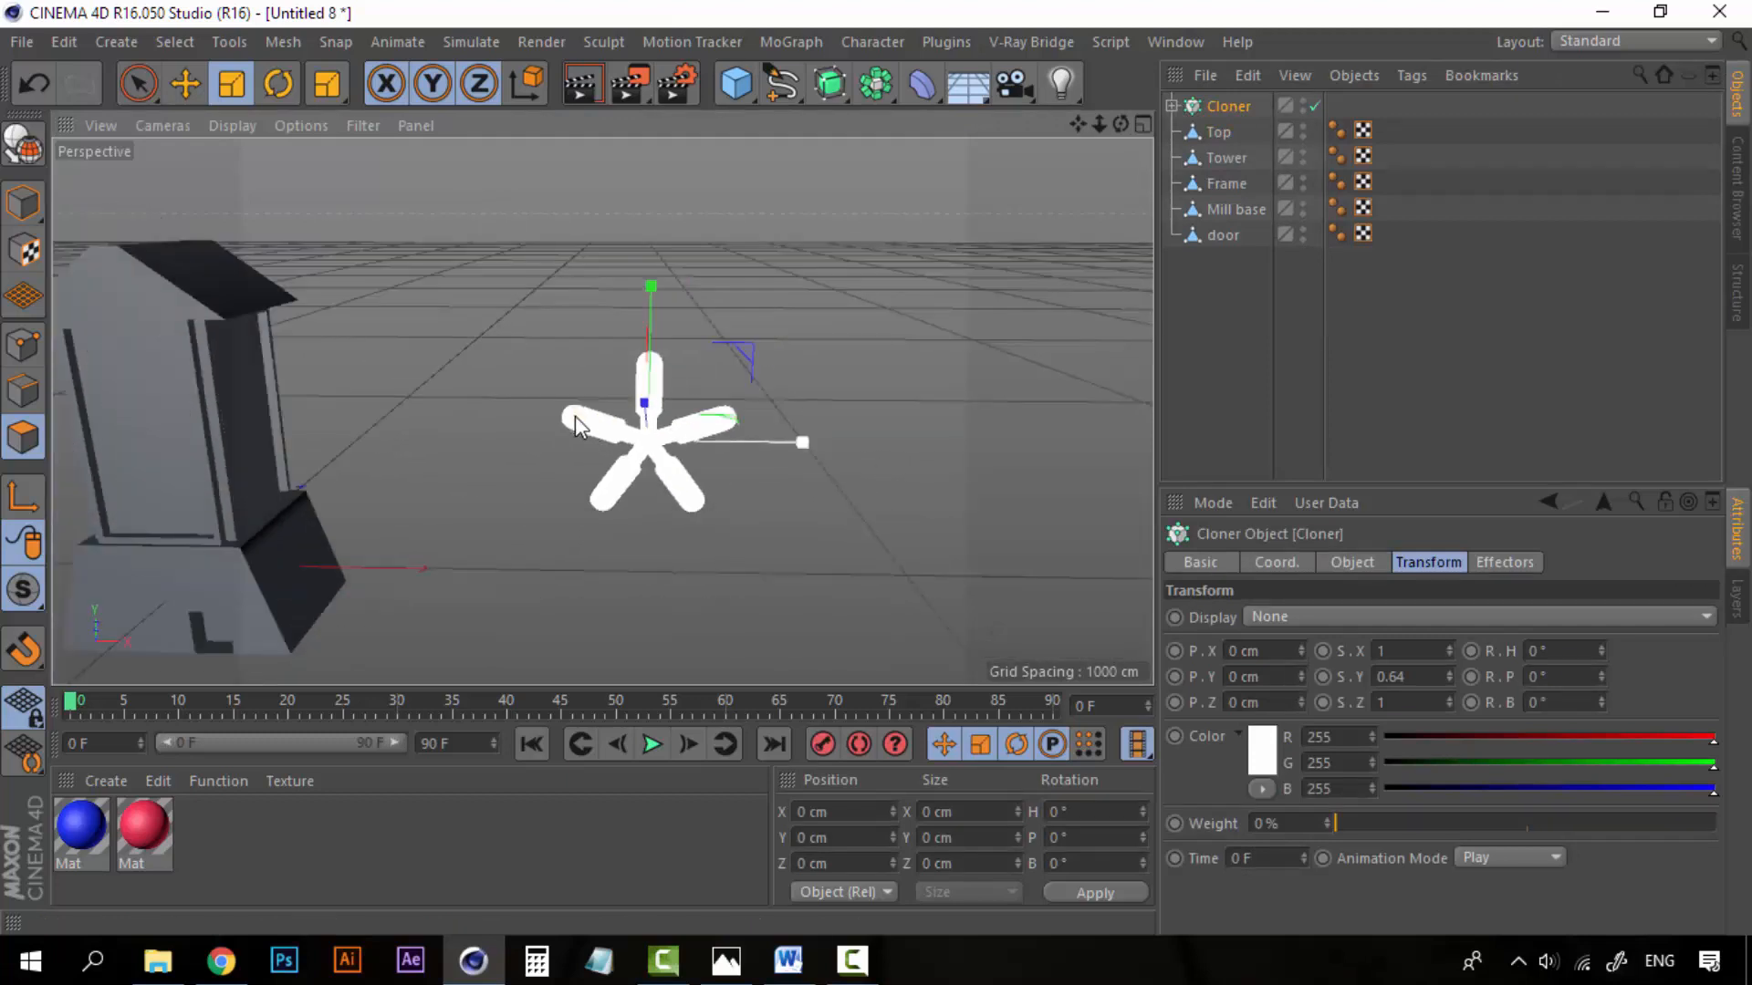
{"action": "key", "text": "e"}
{"action": "left_click_drag", "start_coordinate": [764, 438], "coordinate": [327, 402]}
{"action": "left_click_drag", "start_coordinate": [412, 440], "coordinate": [433, 430]}
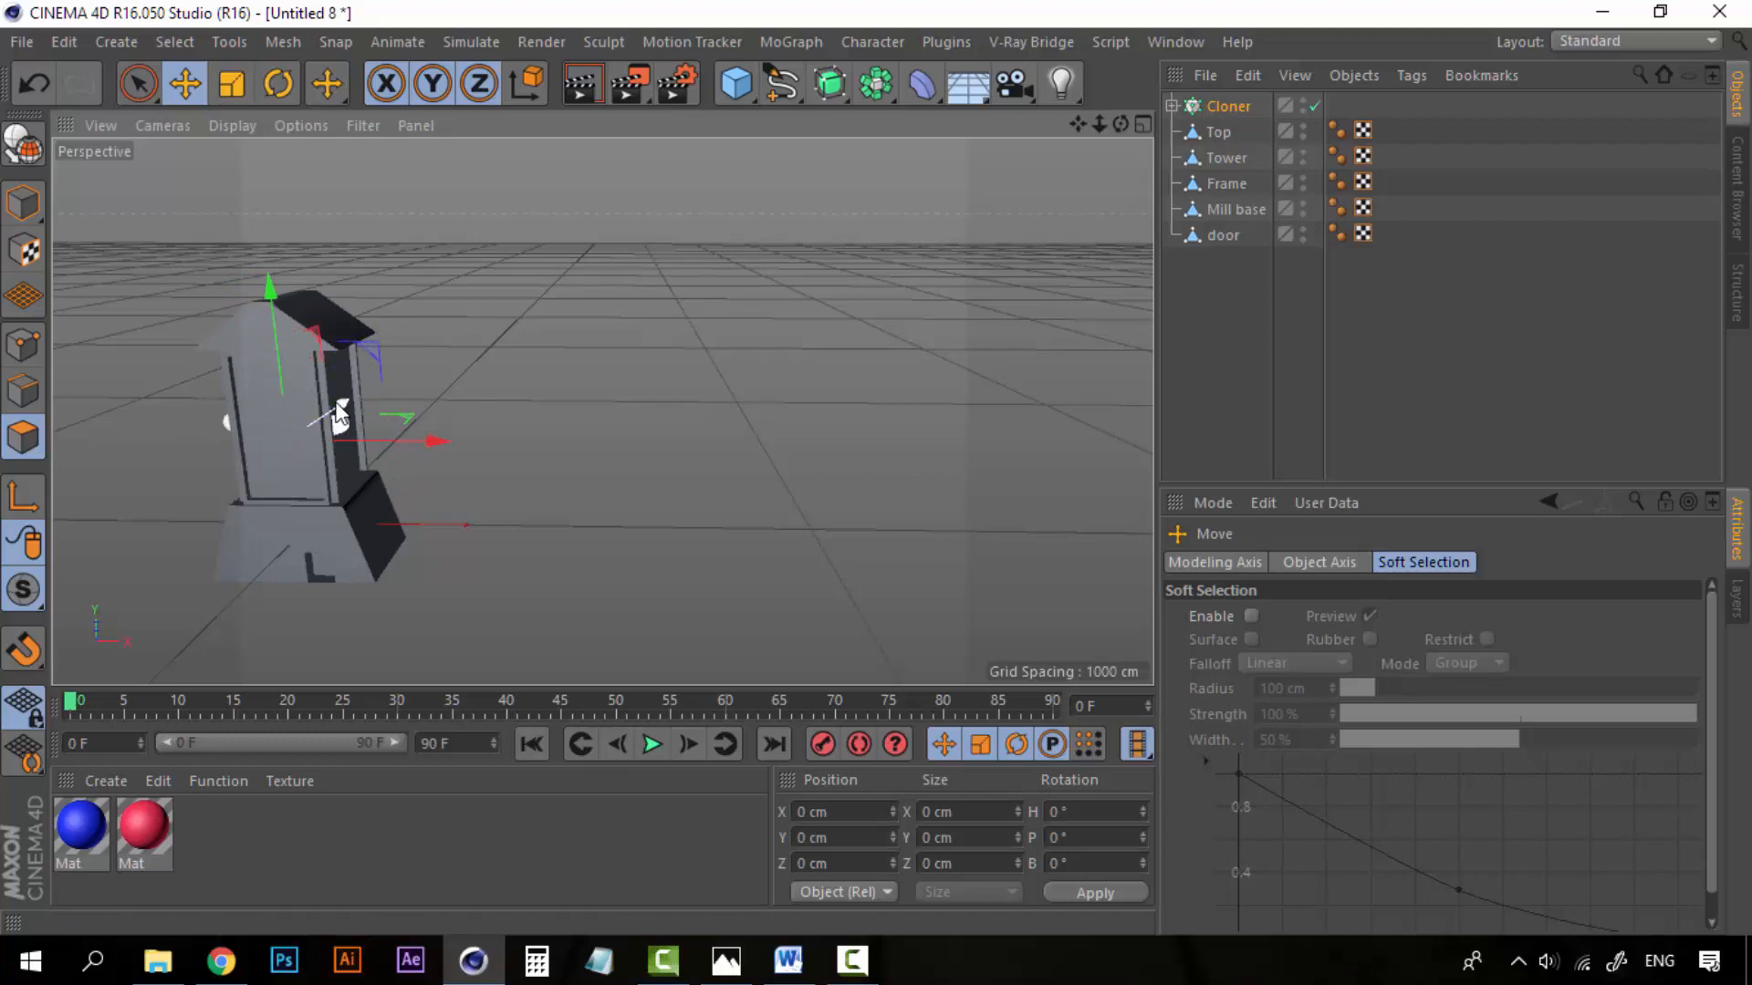
{"action": "left_click_drag", "start_coordinate": [336, 405], "coordinate": [326, 409]}
{"action": "left_click_drag", "start_coordinate": [259, 285], "coordinate": [254, 213]}
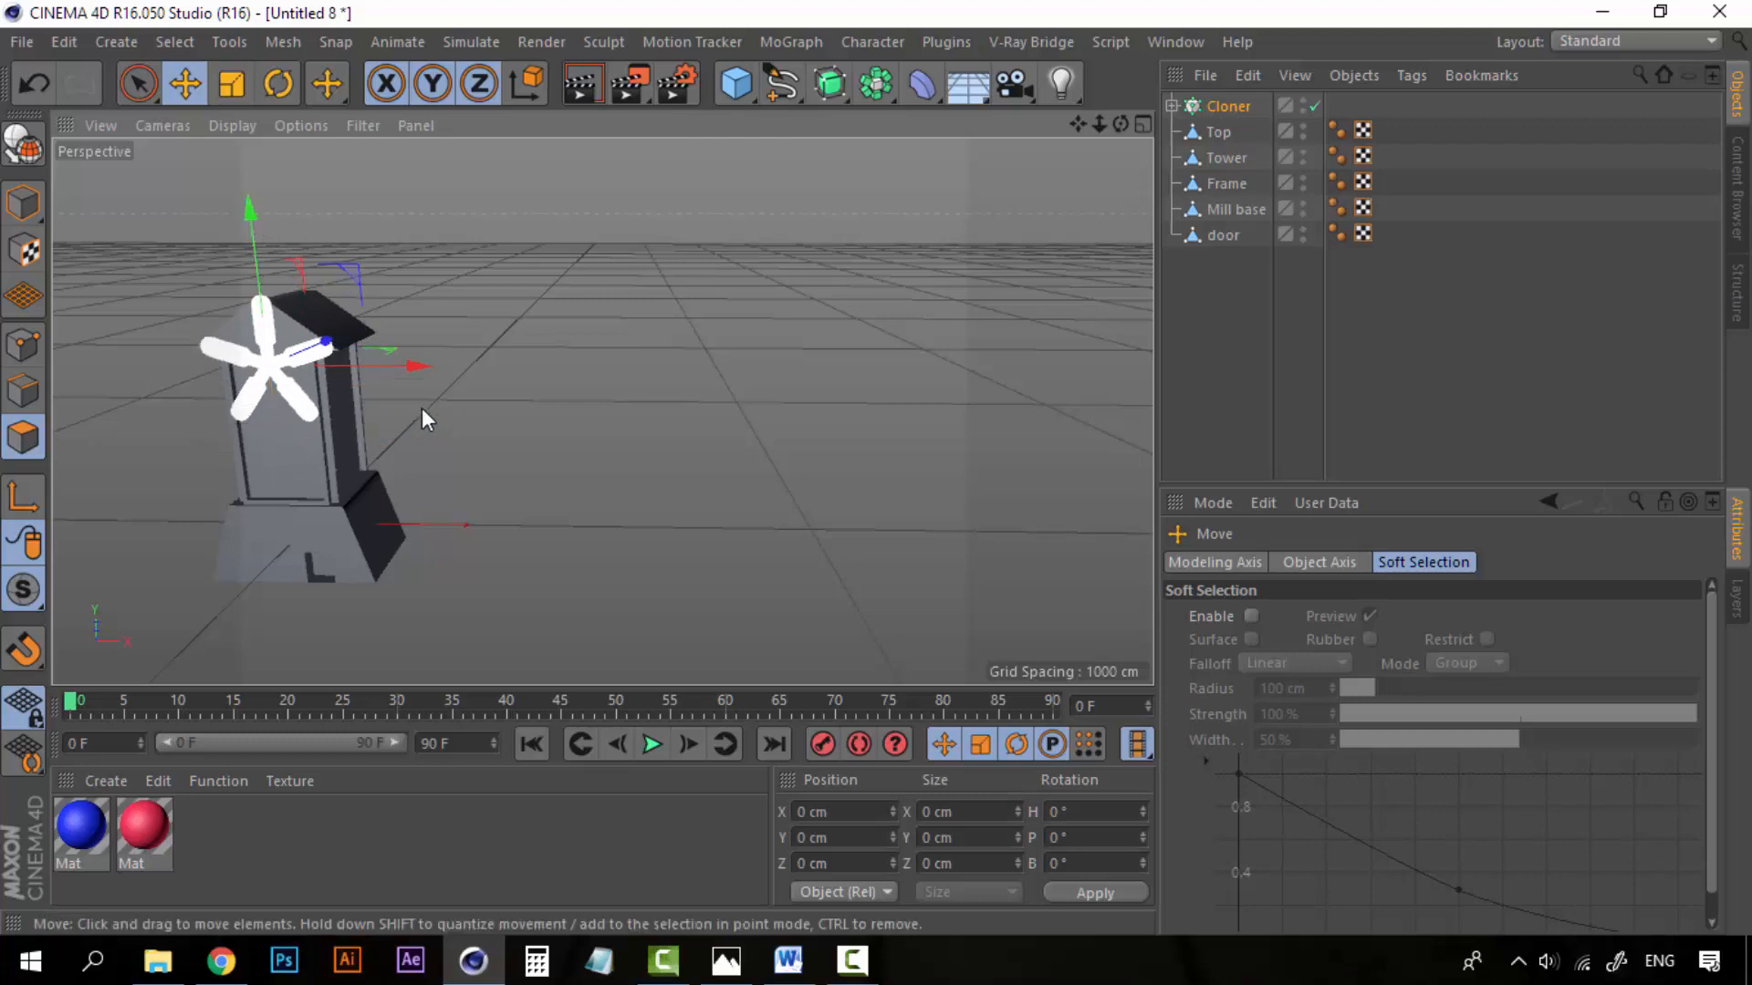
Step: Scale up the blade Cloner so its blades extend beyond the sides of the tower
{"action": "left_click_drag", "start_coordinate": [423, 410], "coordinate": [311, 415], "text": "alt"}
{"action": "left_click_drag", "start_coordinate": [299, 413], "coordinate": [305, 428], "text": "alt"}
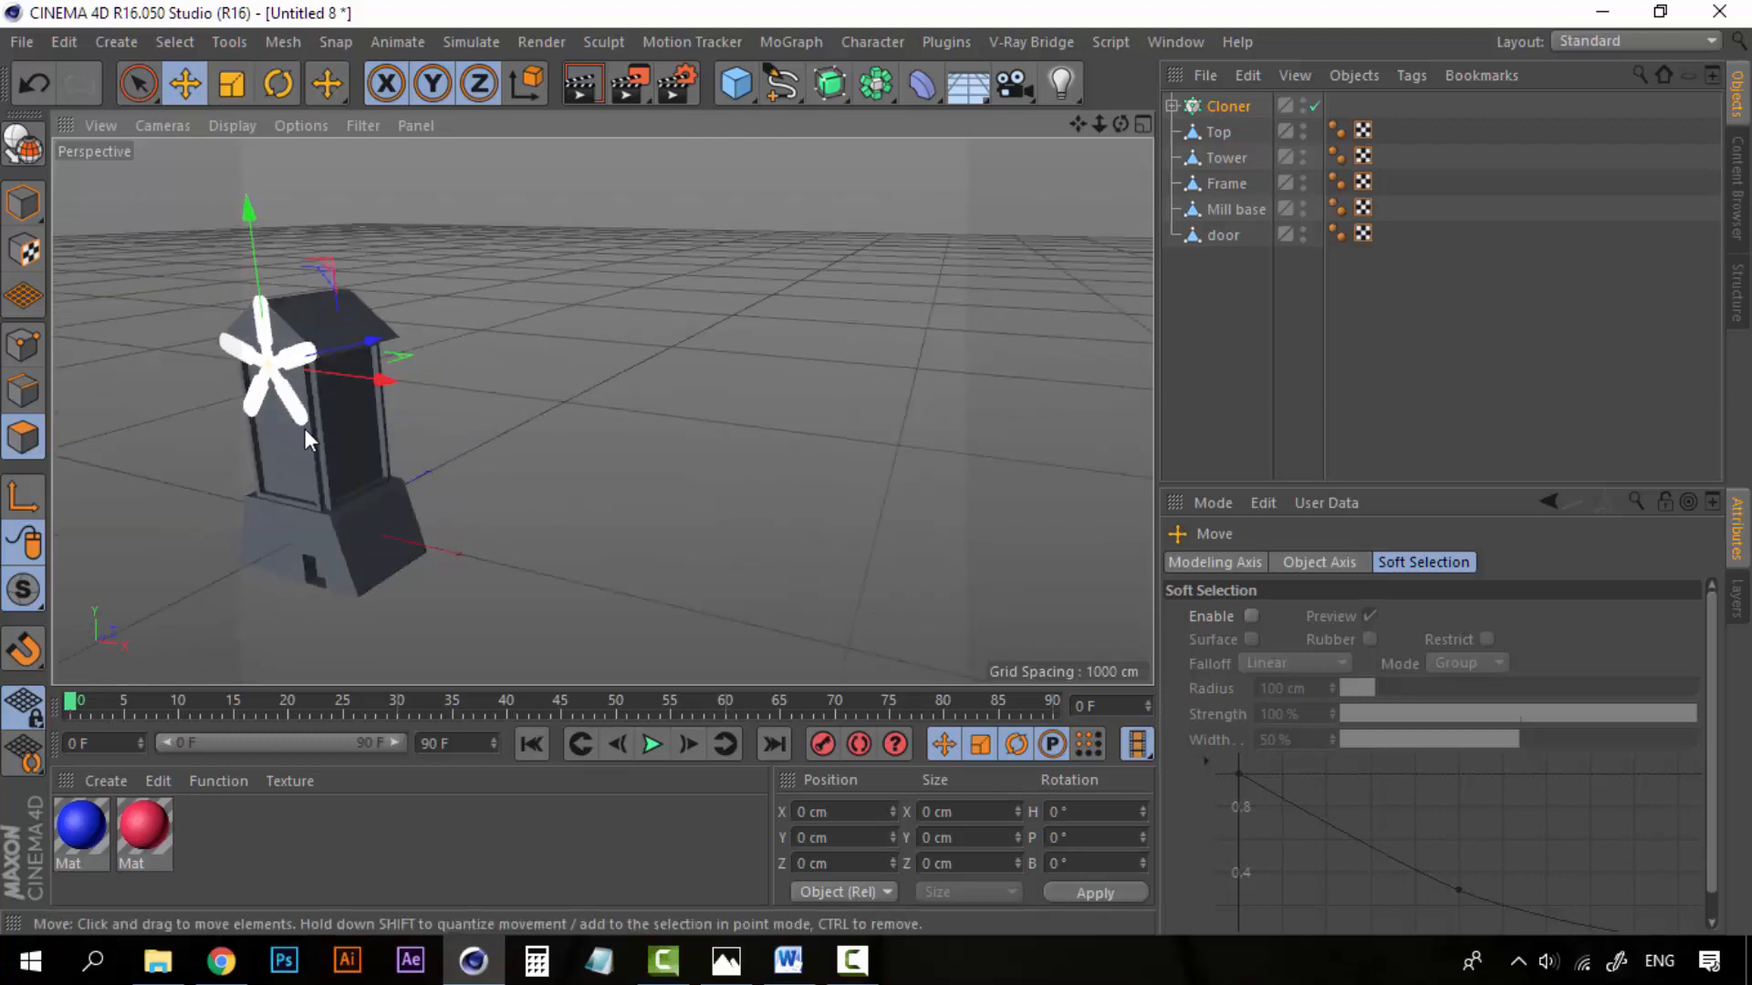
{"action": "scroll", "coordinate": [305, 429], "scroll_direction": "up", "scroll_amount": 2}
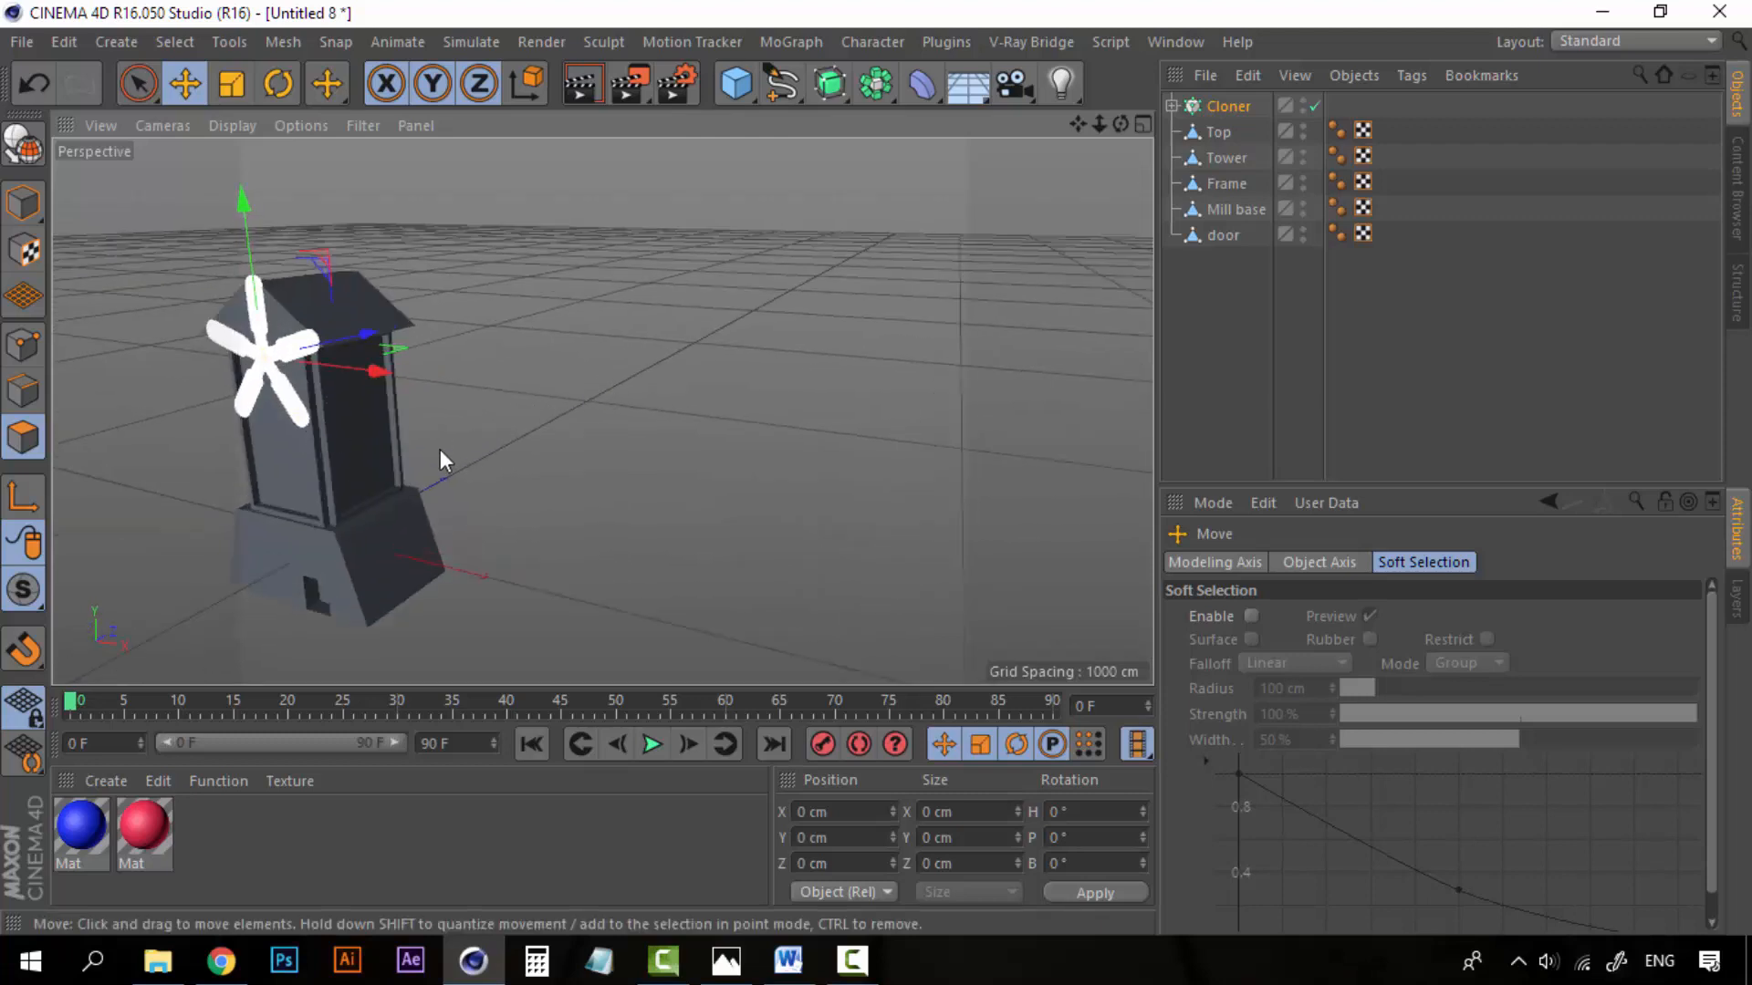
{"action": "scroll", "coordinate": [580, 468], "scroll_direction": "down", "scroll_amount": 1}
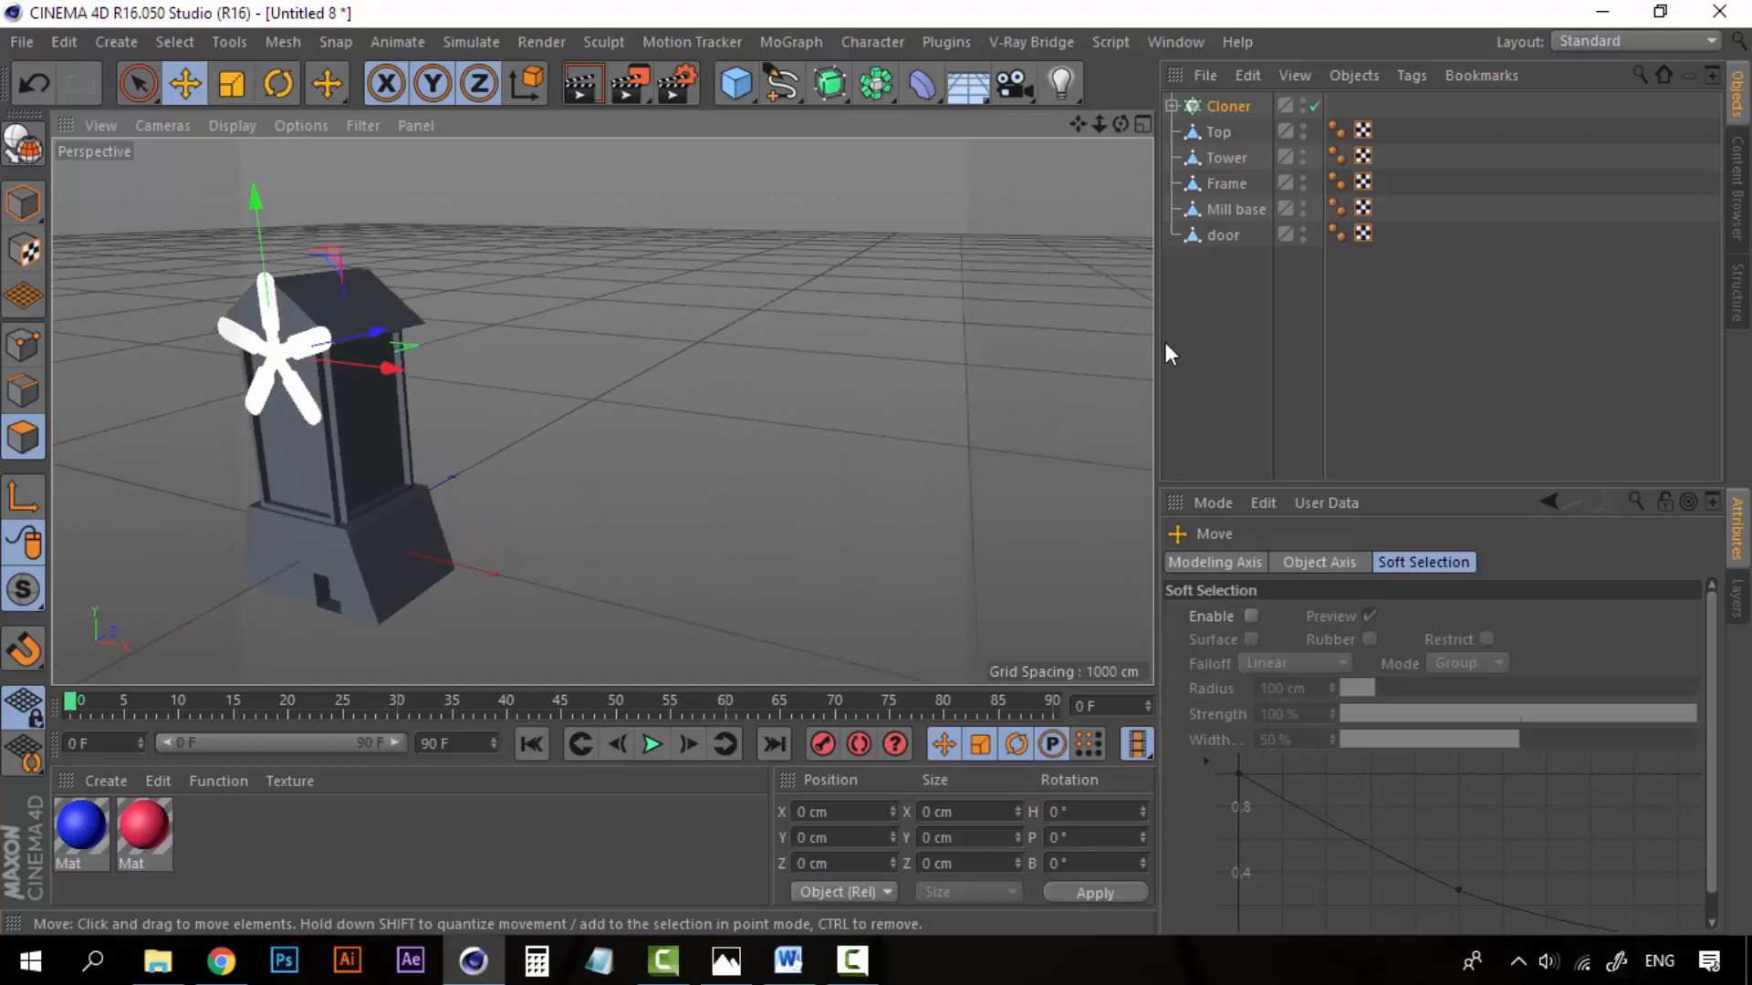
{"action": "left_click", "coordinate": [1281, 304]}
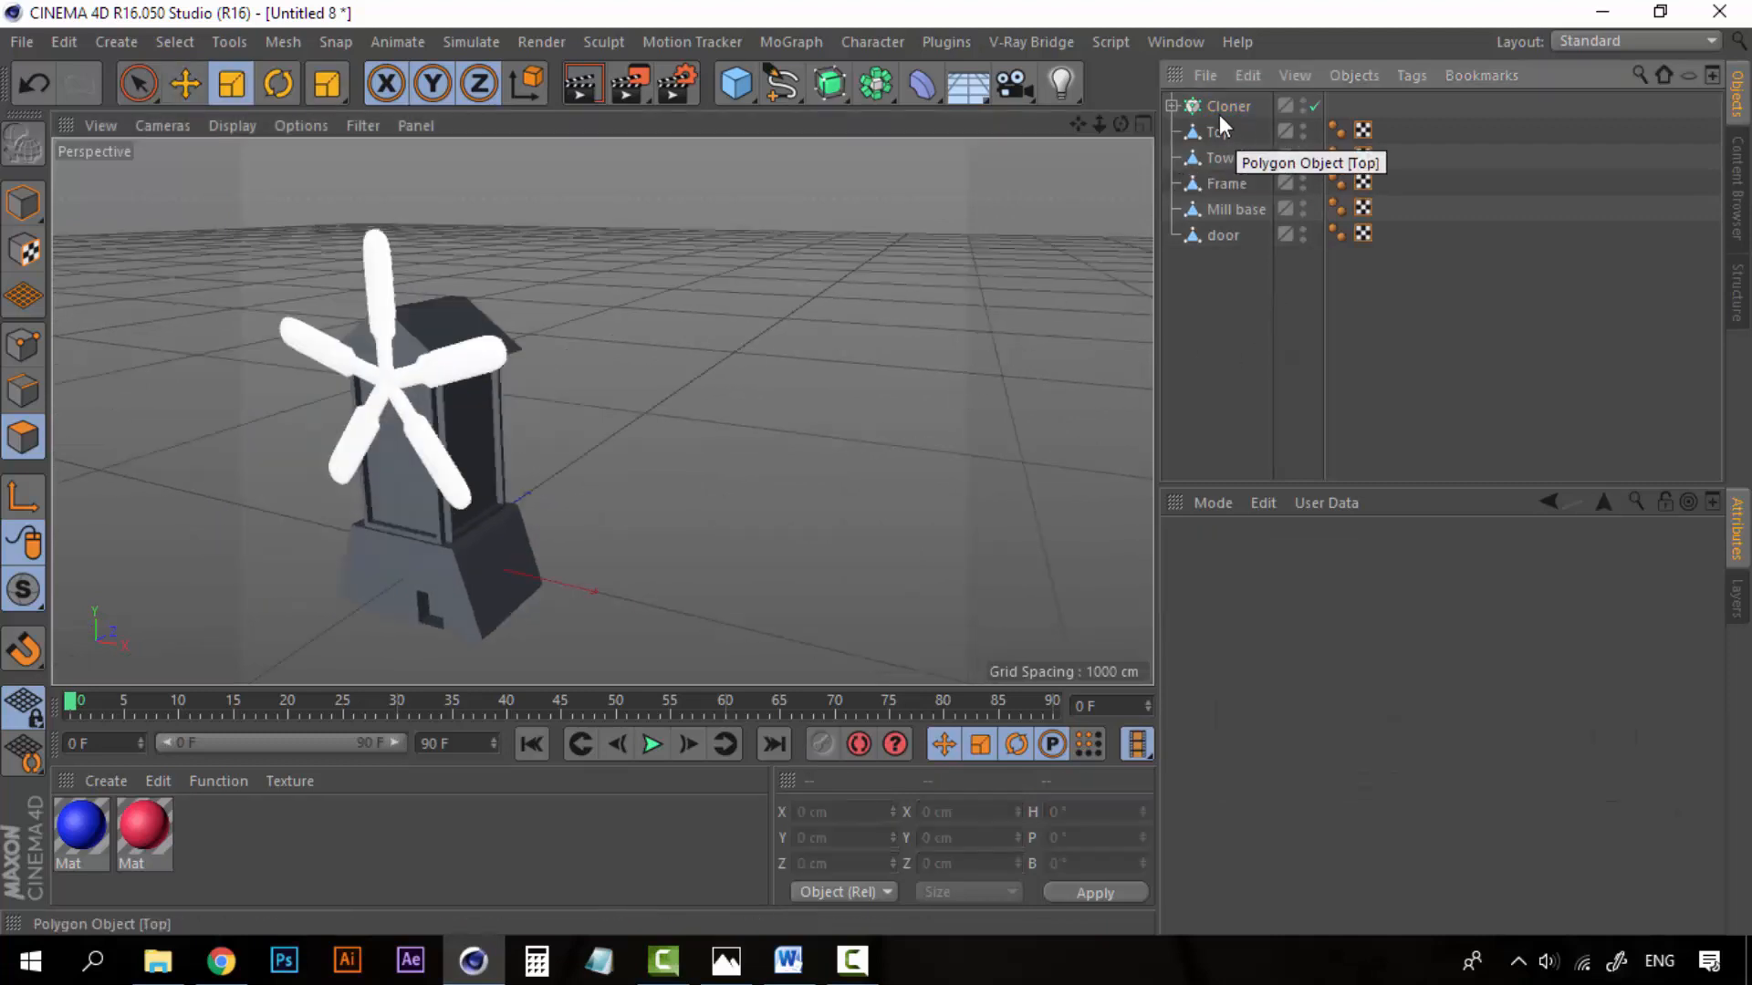
Step: Add a sphere and move it up to the front of the mill, at the centre of the blades
{"action": "left_click", "coordinate": [735, 84]}
{"action": "key", "text": "Delete"}
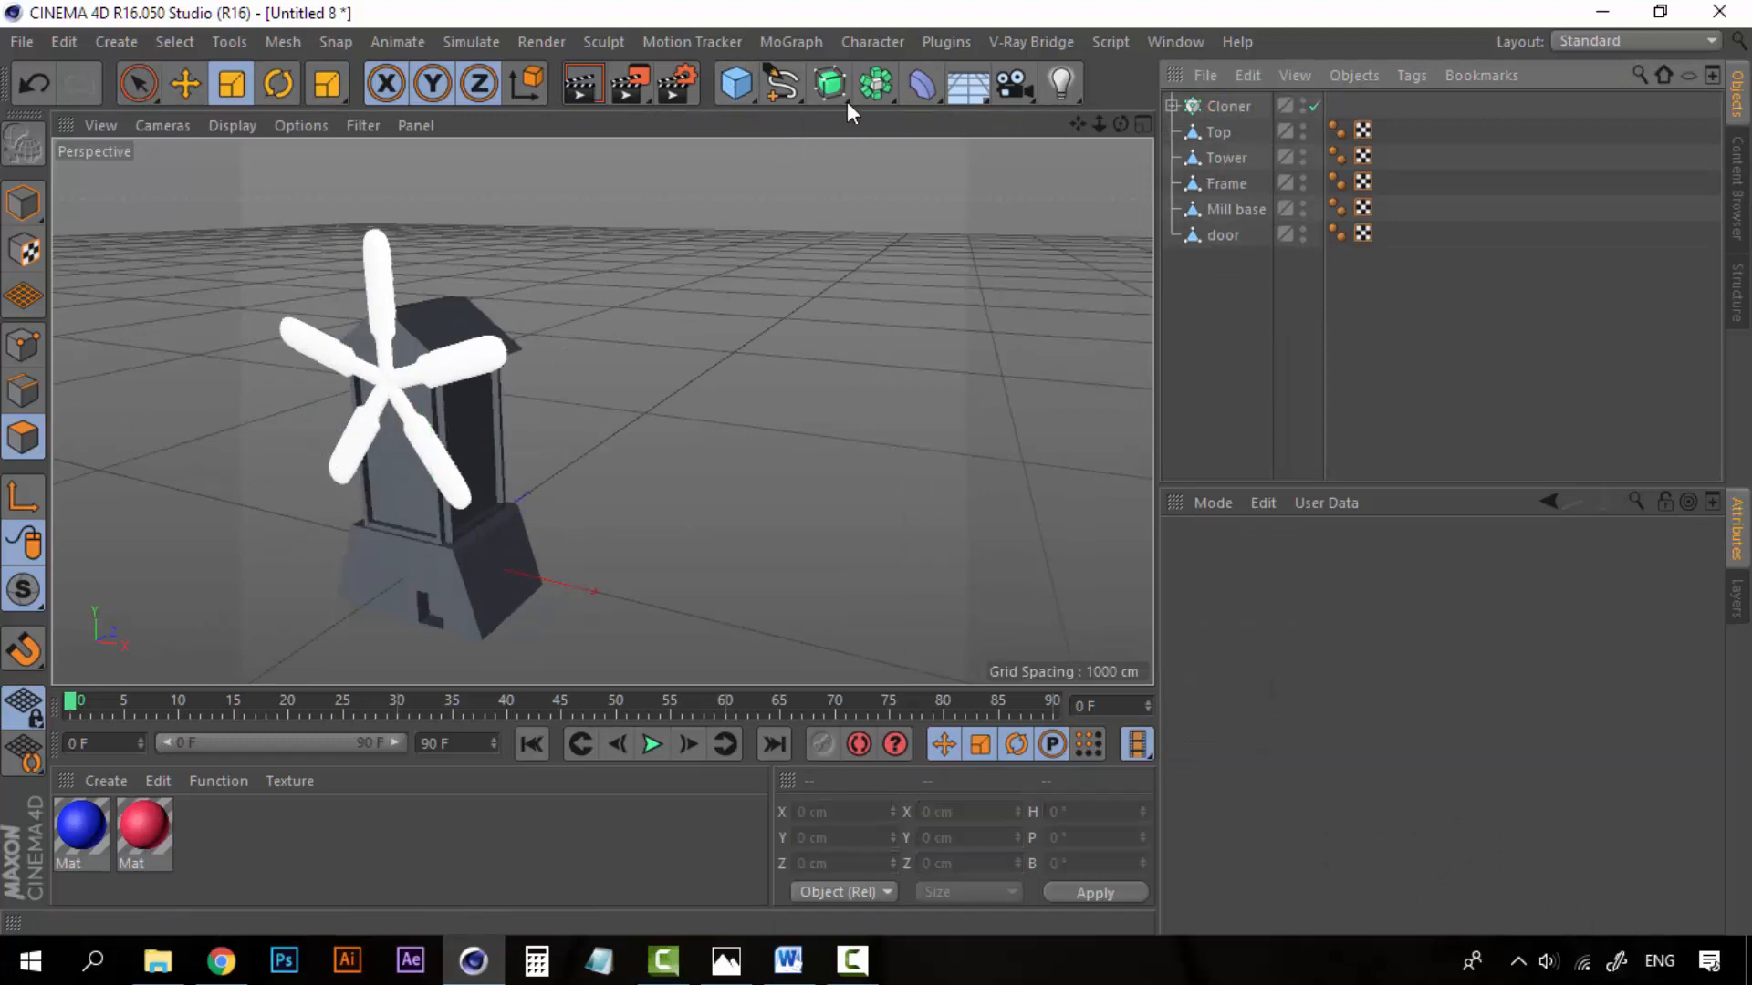
{"action": "left_click_drag", "start_coordinate": [735, 91], "coordinate": [1233, 168]}
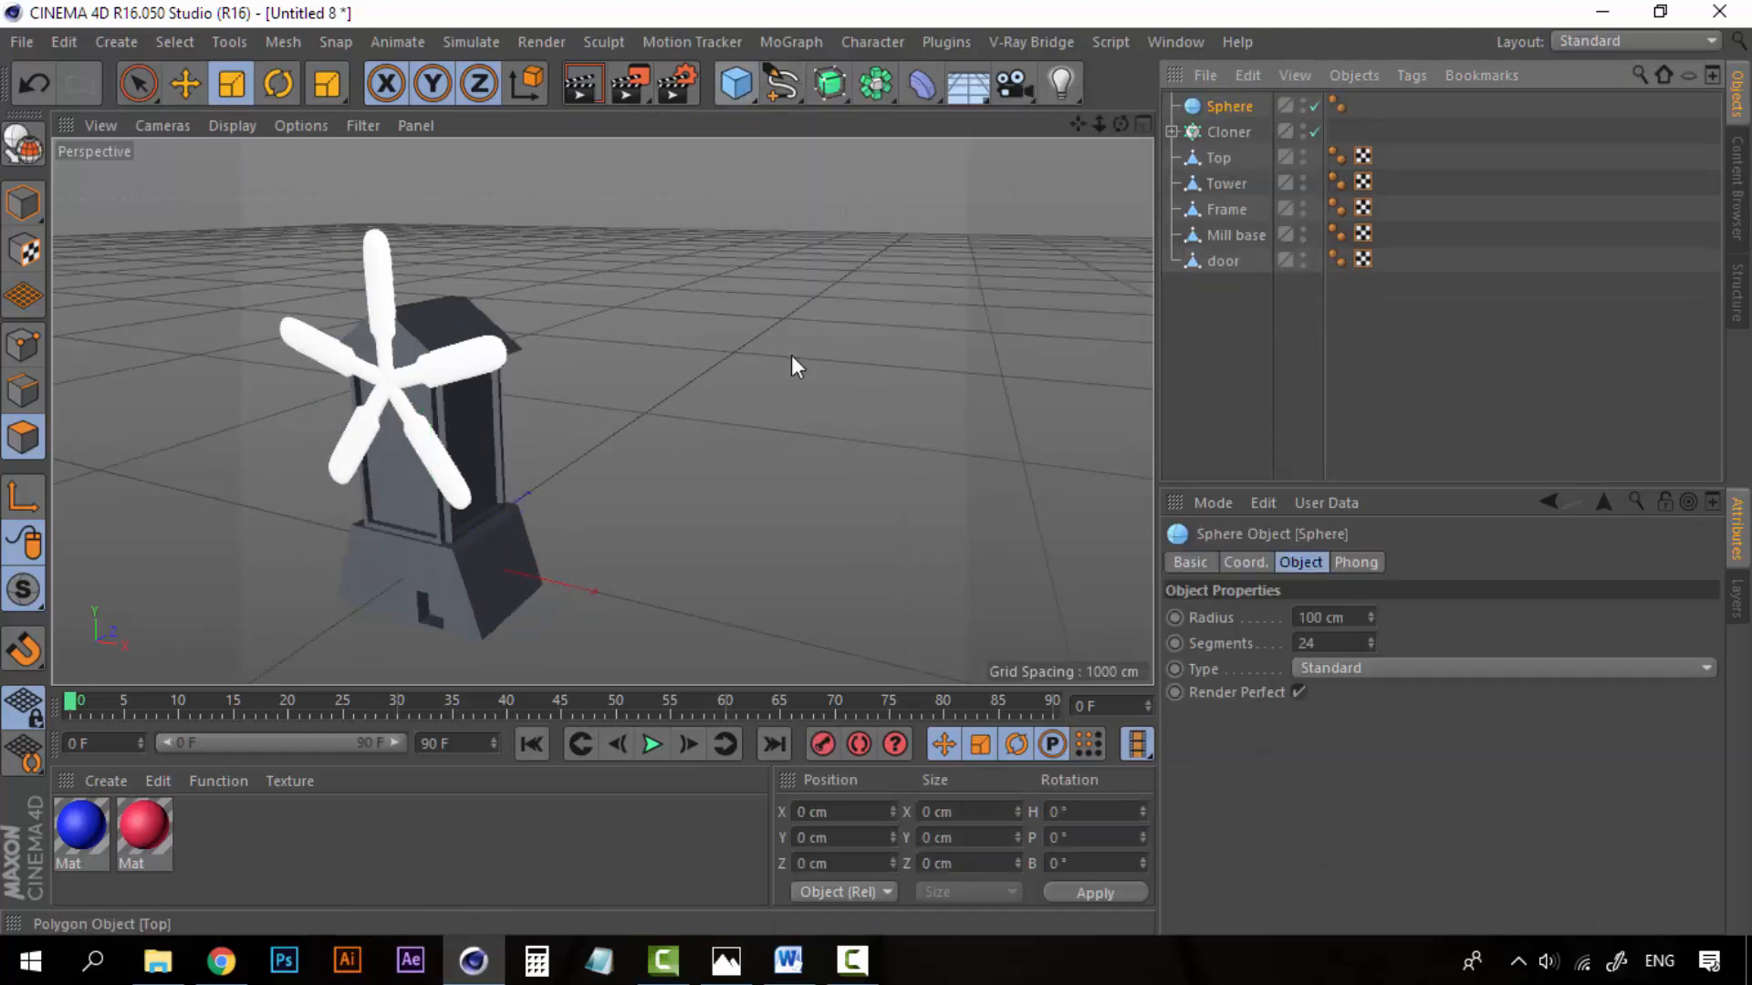
{"action": "left_click_drag", "start_coordinate": [435, 396], "coordinate": [467, 225]}
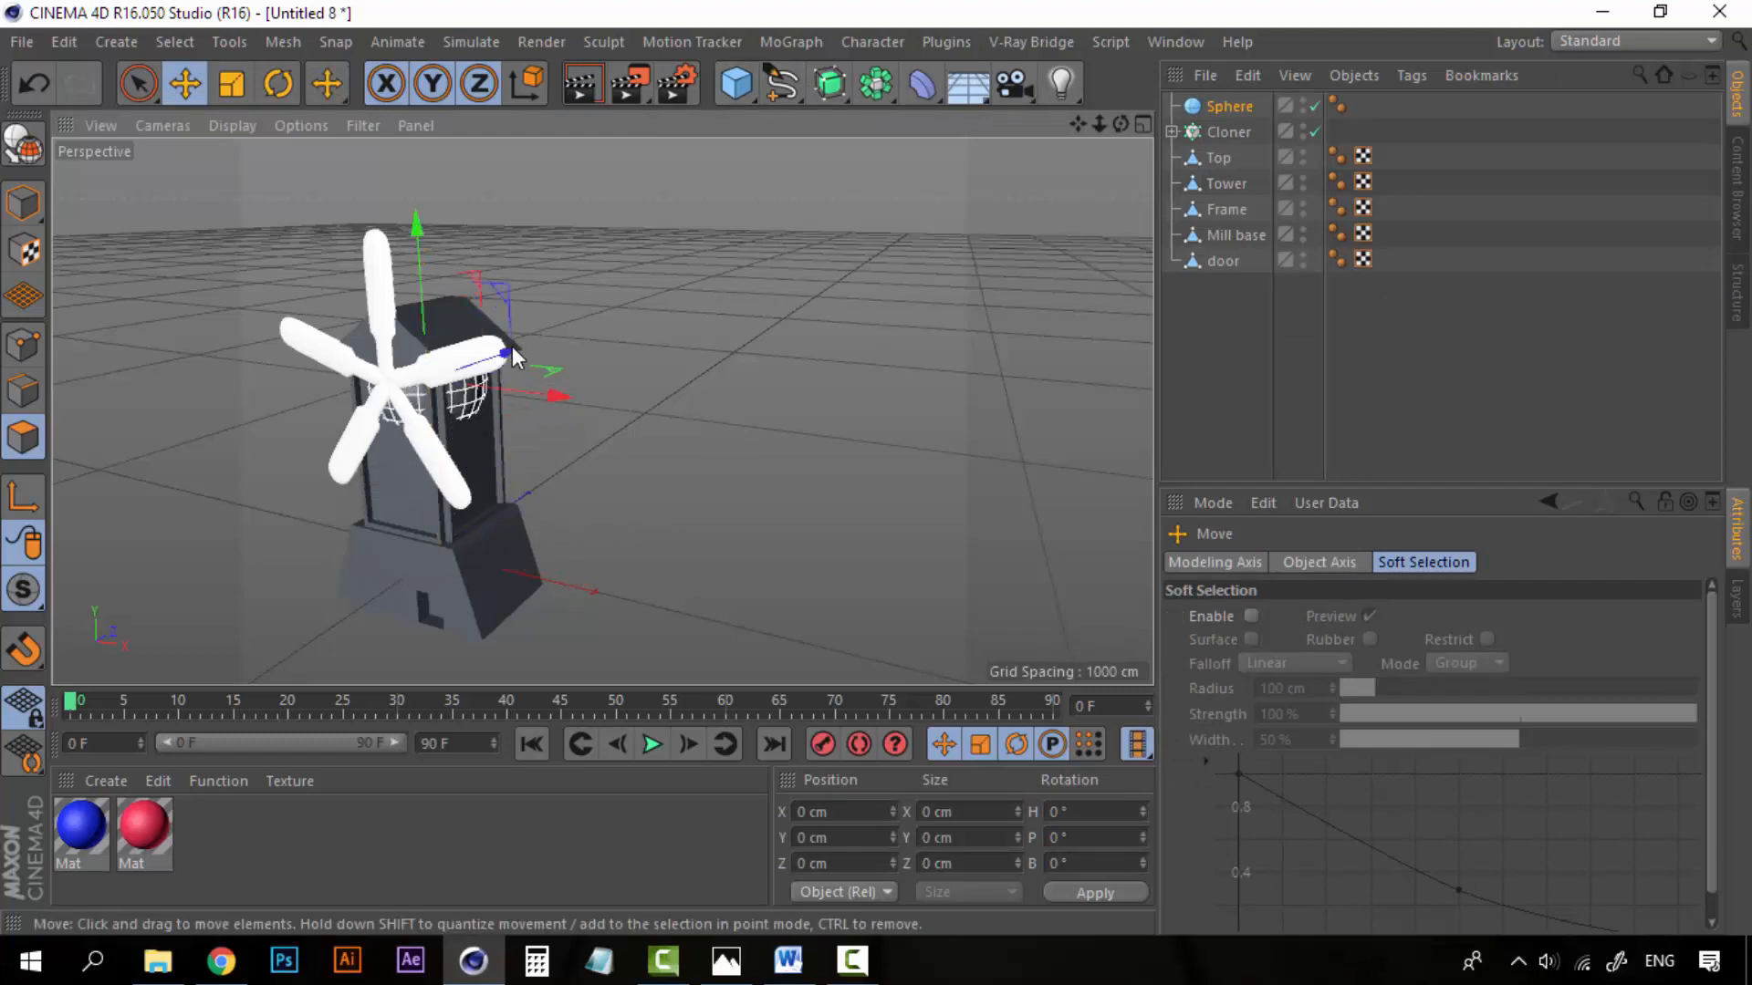
{"action": "left_click_drag", "start_coordinate": [512, 347], "coordinate": [427, 357]}
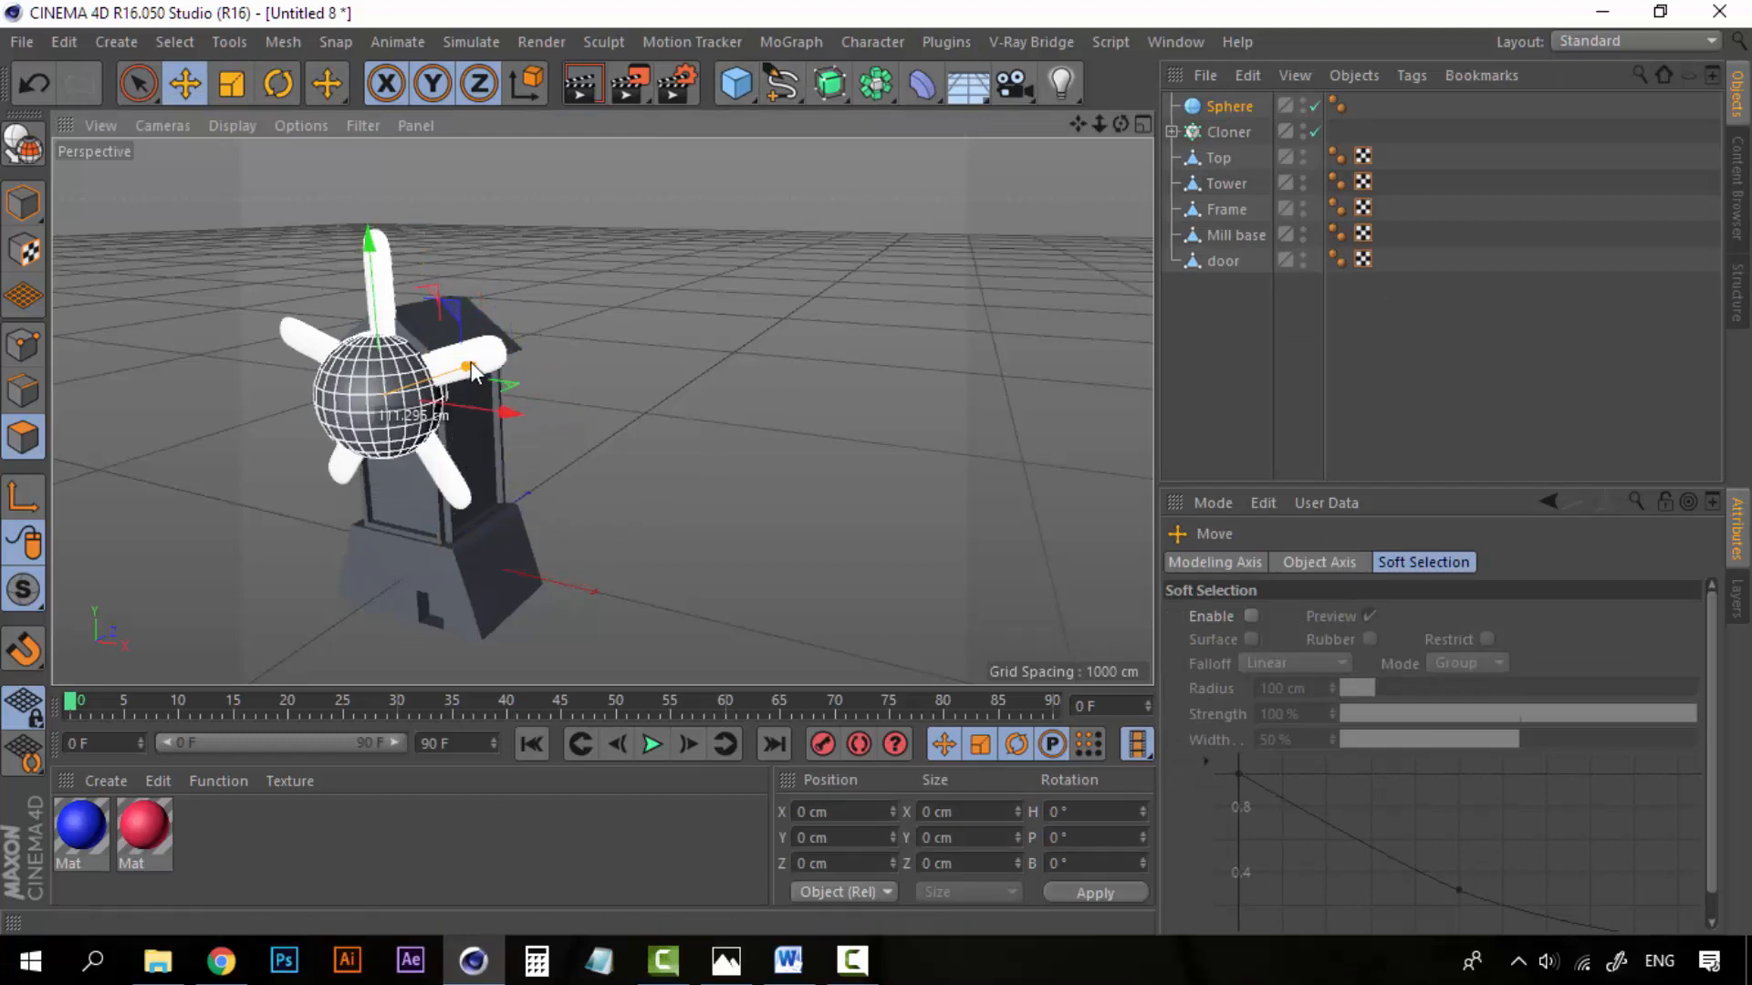
Step: Set the hub sphere to 100 segments with a 25 cm radius
{"action": "left_click", "coordinate": [1228, 106]}
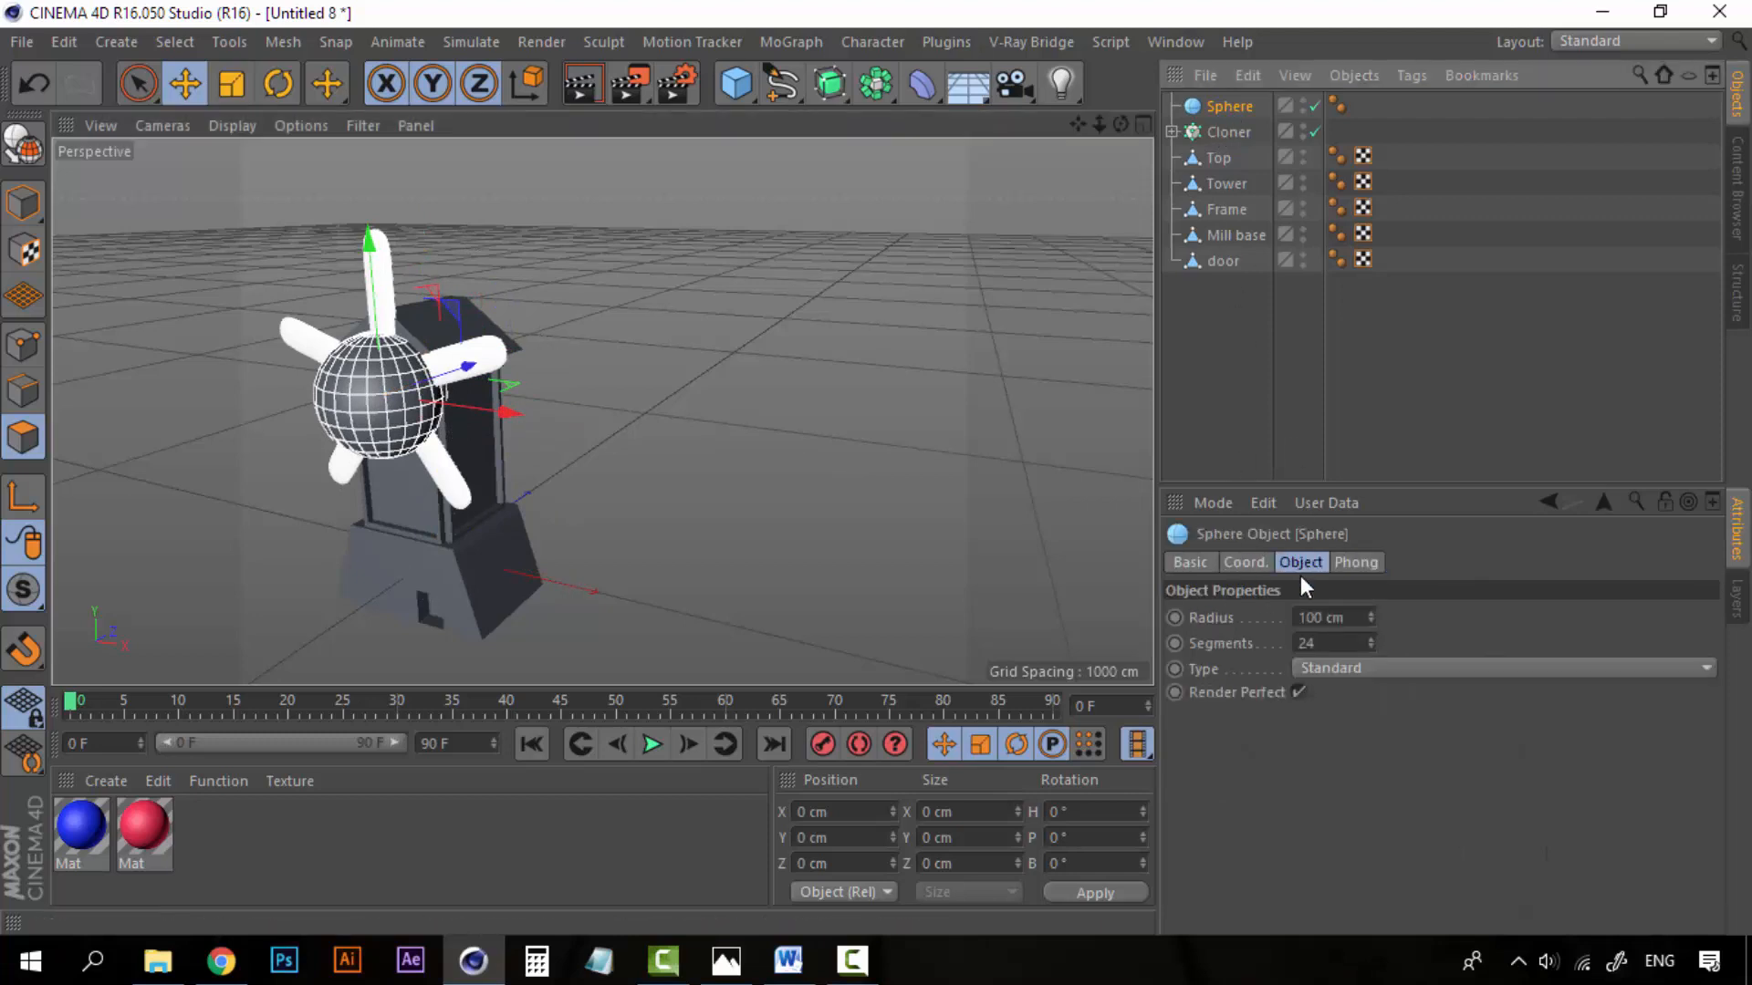
{"action": "left_click_drag", "start_coordinate": [1355, 638], "coordinate": [1200, 618]}
{"action": "type", "text": "100"}
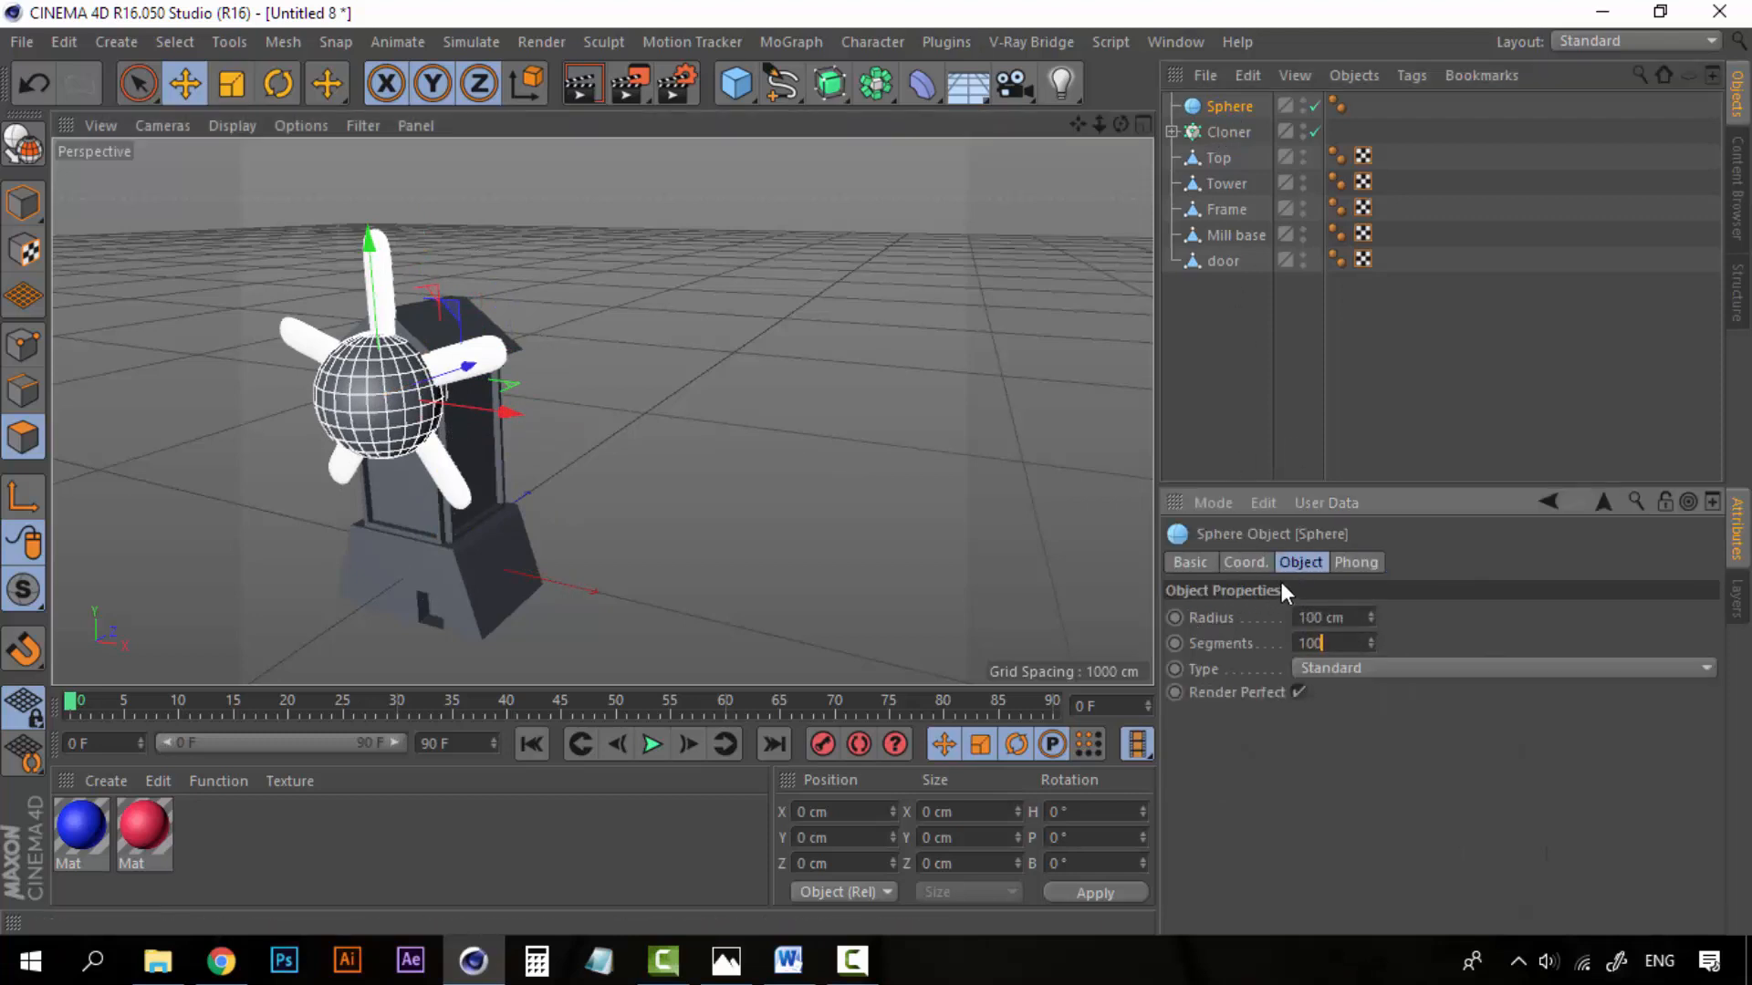
{"action": "left_click_drag", "start_coordinate": [1368, 618], "coordinate": [1251, 611]}
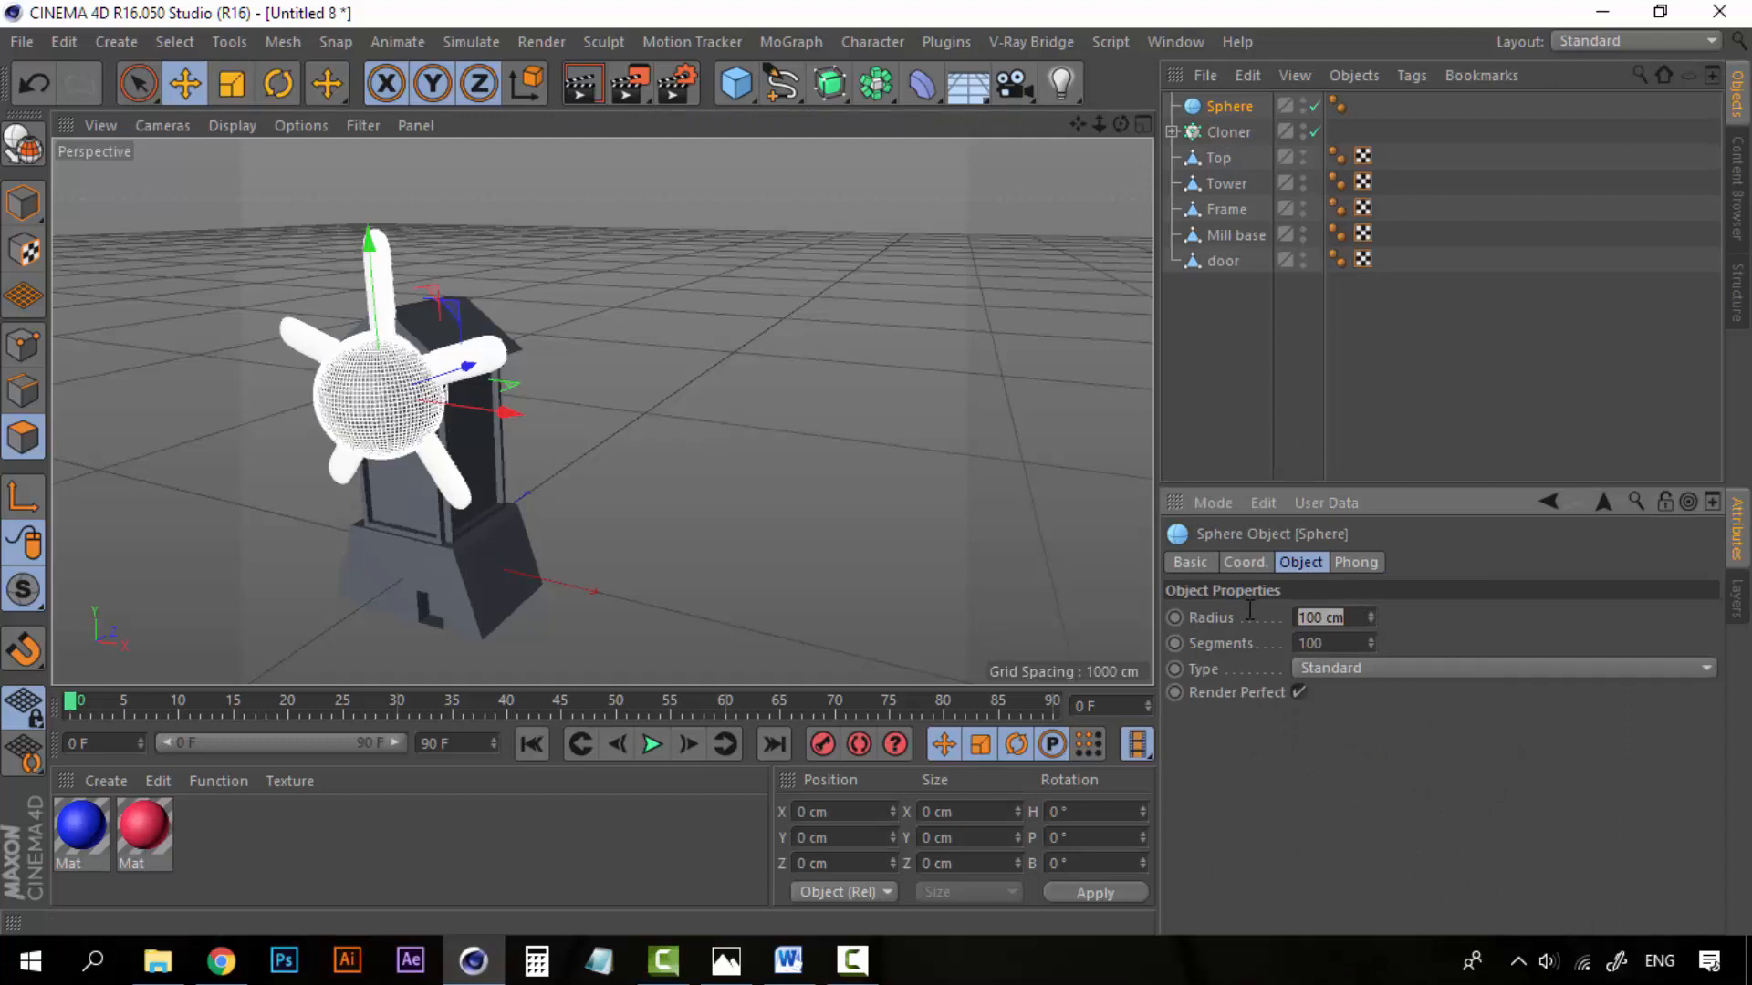
{"action": "type", "text": "25"}
{"action": "left_click", "coordinate": [1208, 340]}
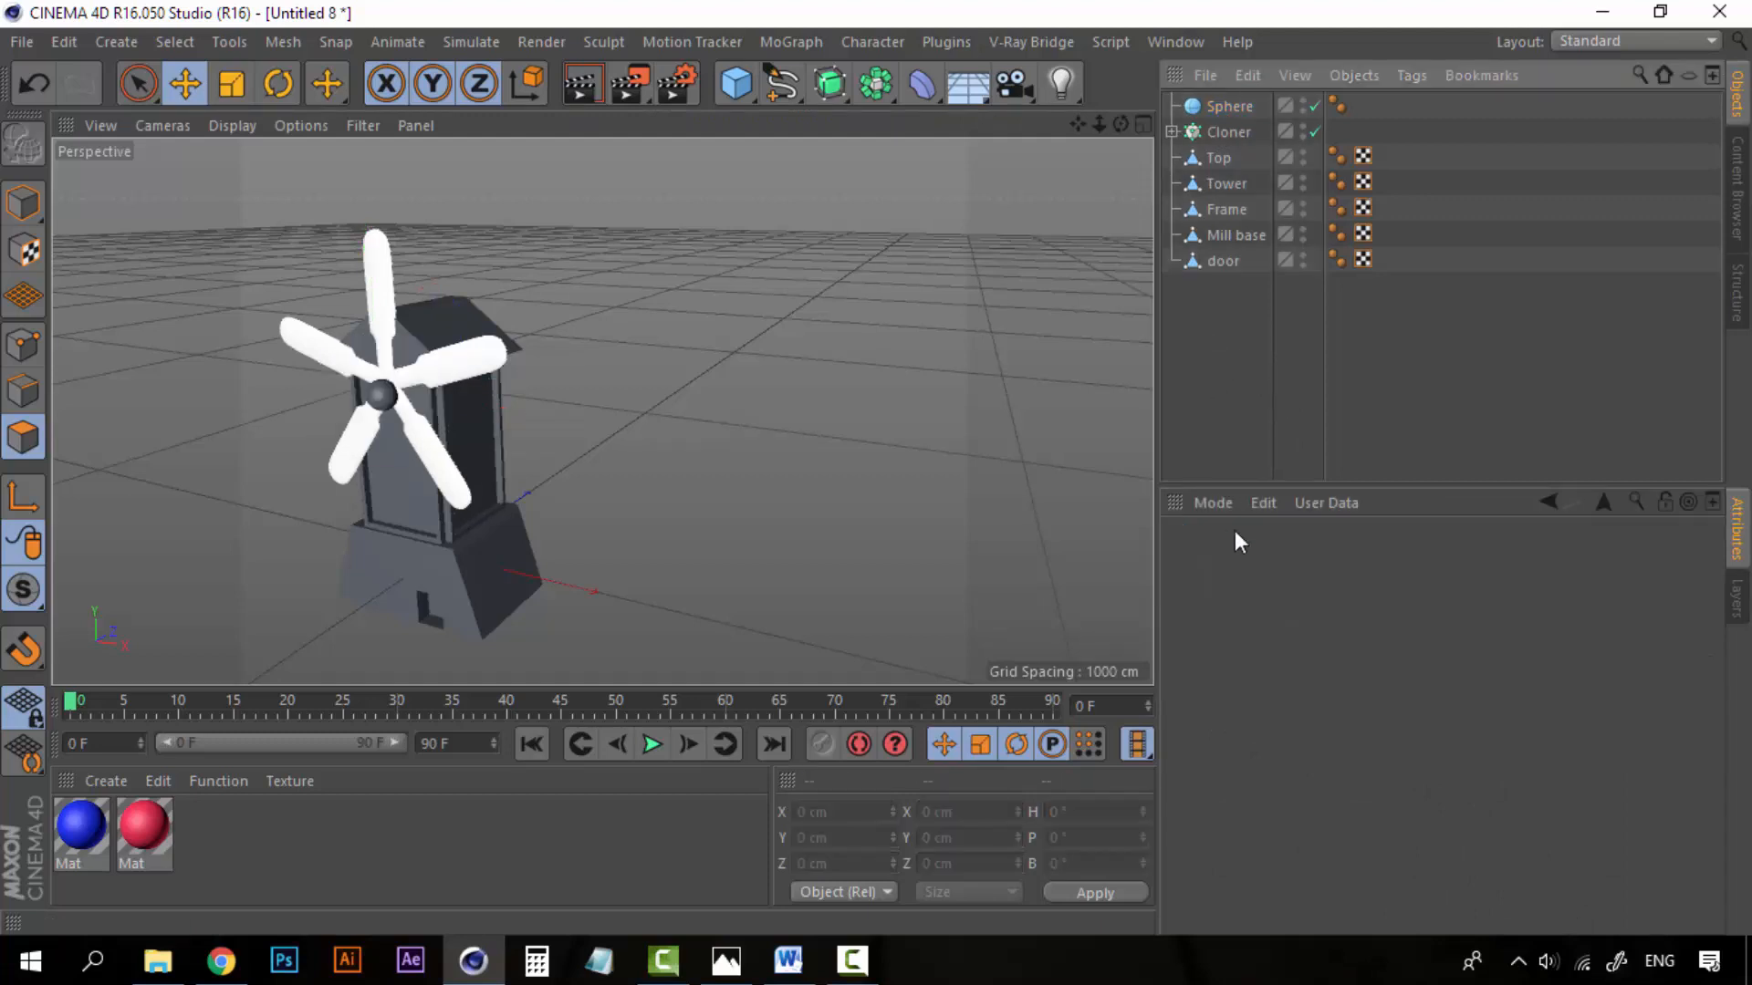
Step: Enlarge the hub sphere to a radius of 35 cm
{"action": "left_click", "coordinate": [1222, 106]}
{"action": "left_click_drag", "start_coordinate": [1366, 617], "coordinate": [1163, 582]}
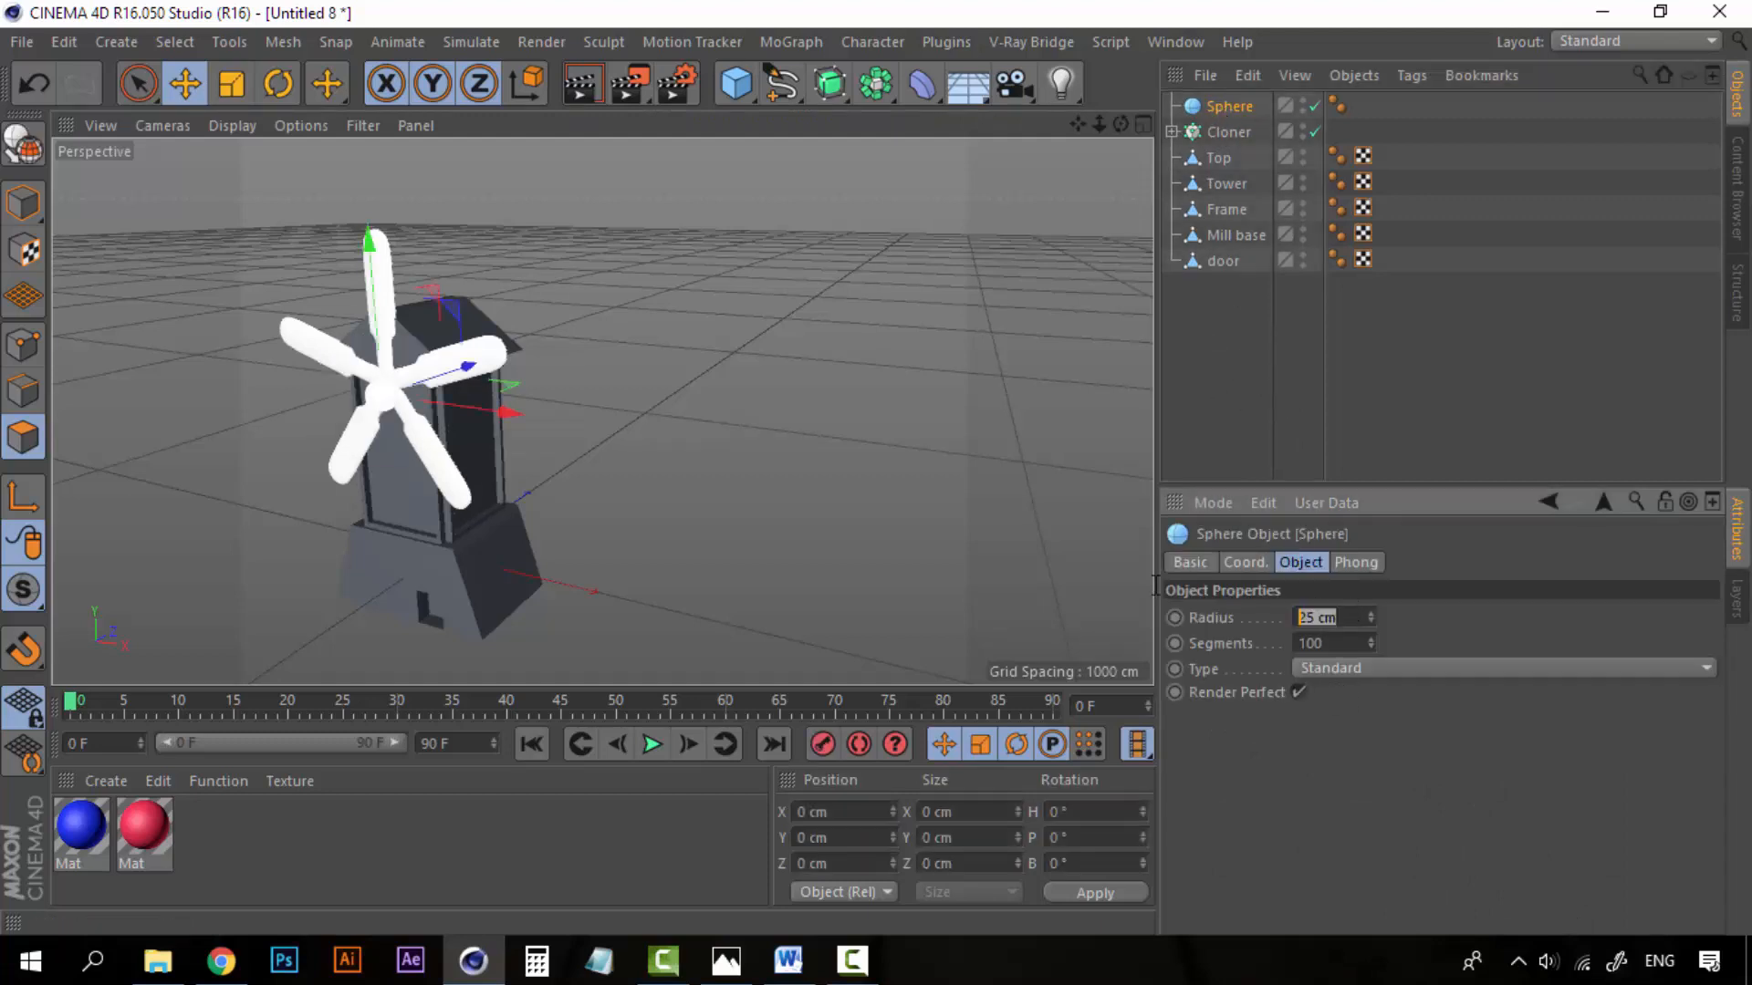
{"action": "type", "text": "3"}
{"action": "left_click", "coordinate": [1244, 344]}
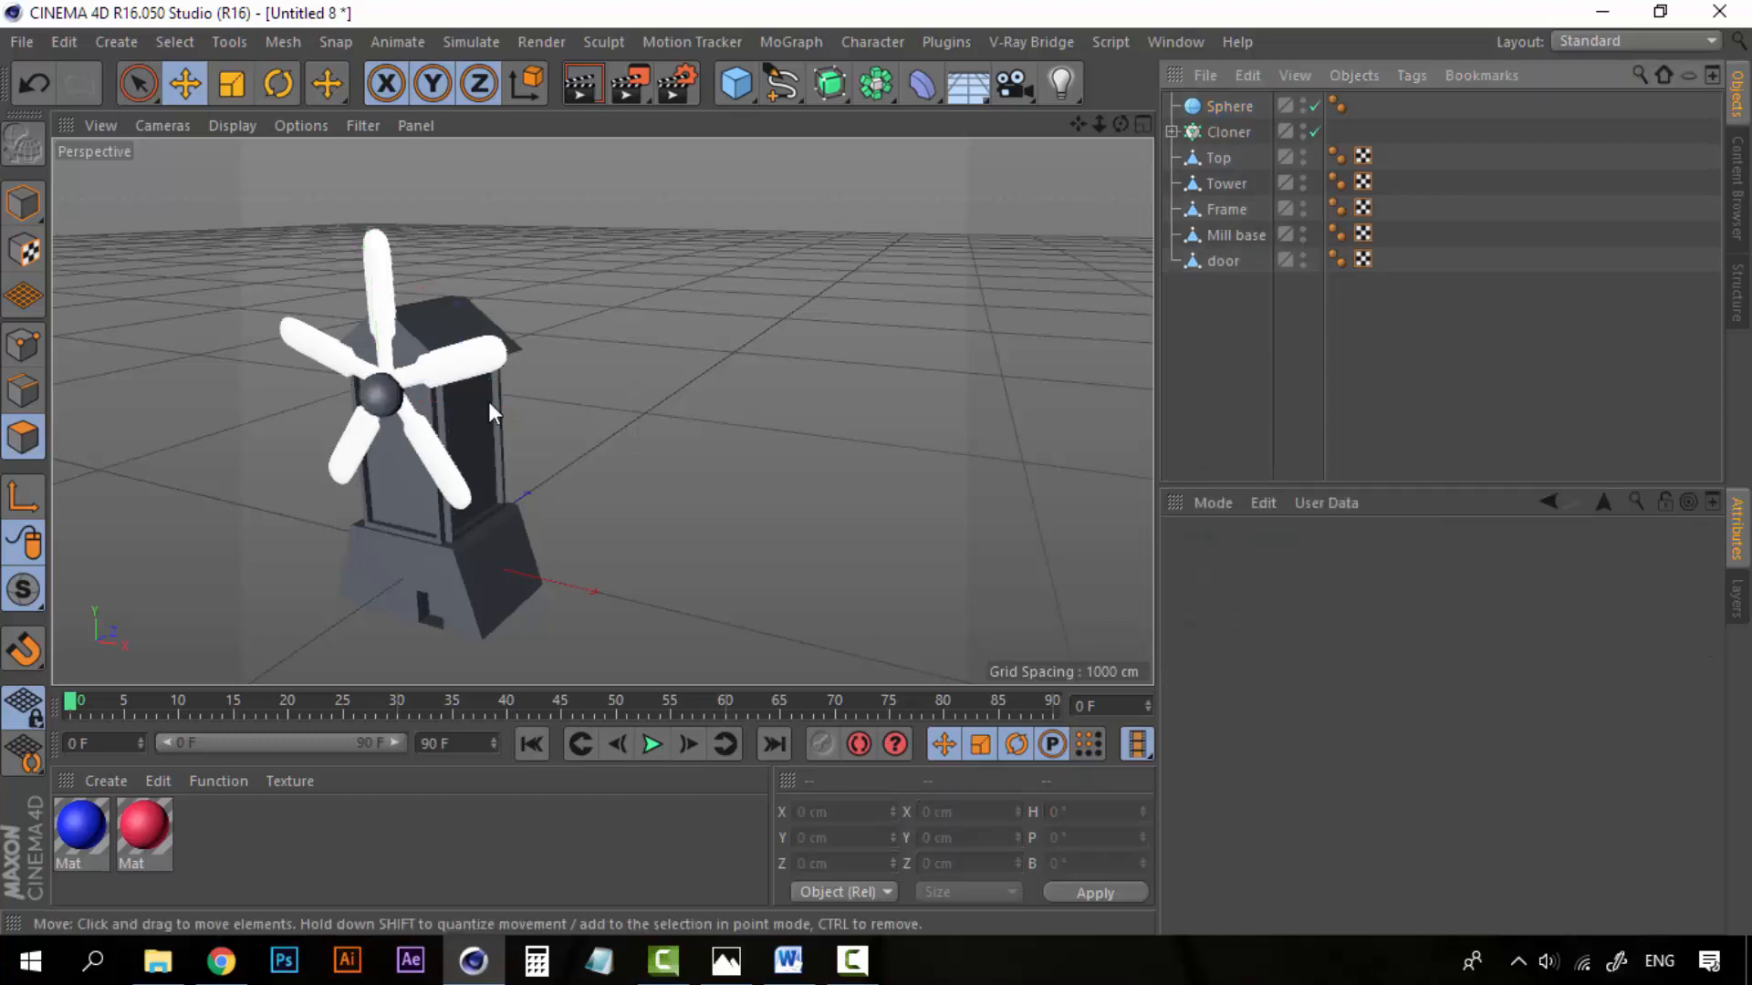
Step: Centre the hub sphere on the point where the blades meet and push it slightly back toward the tower
{"action": "left_click", "coordinate": [1221, 107]}
{"action": "key", "text": "e"}
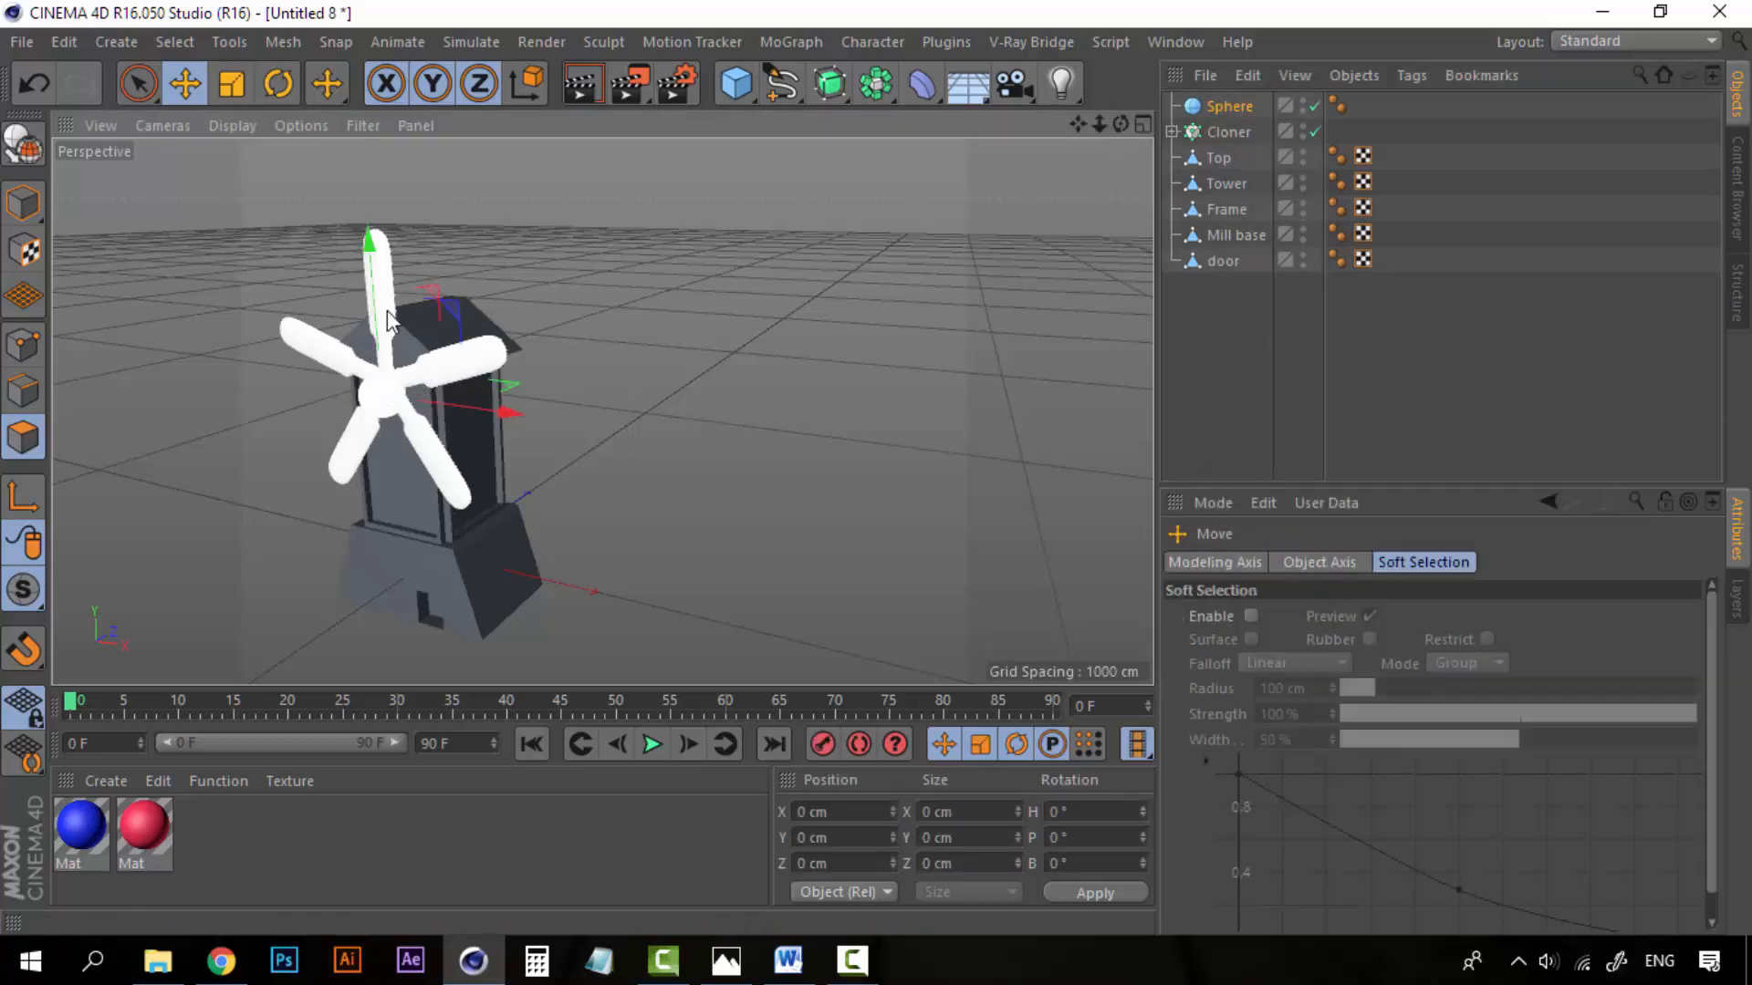
{"action": "left_click", "coordinate": [1227, 106]}
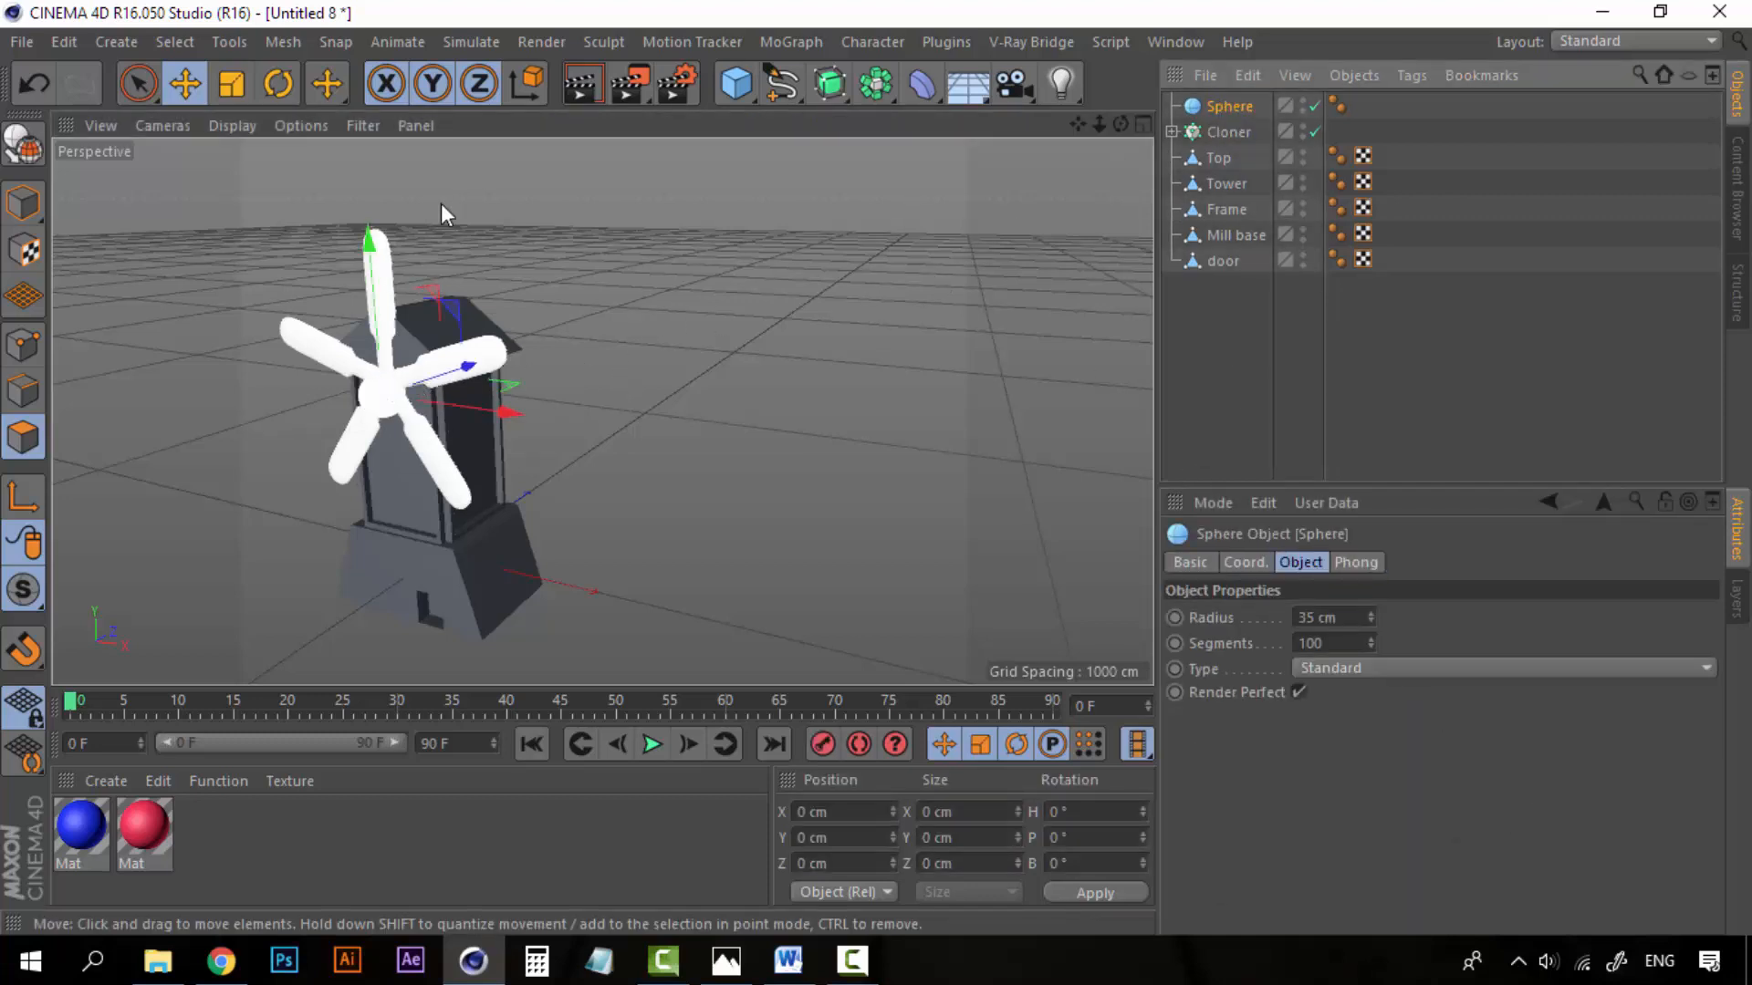
{"action": "left_click_drag", "start_coordinate": [374, 260], "coordinate": [467, 356]}
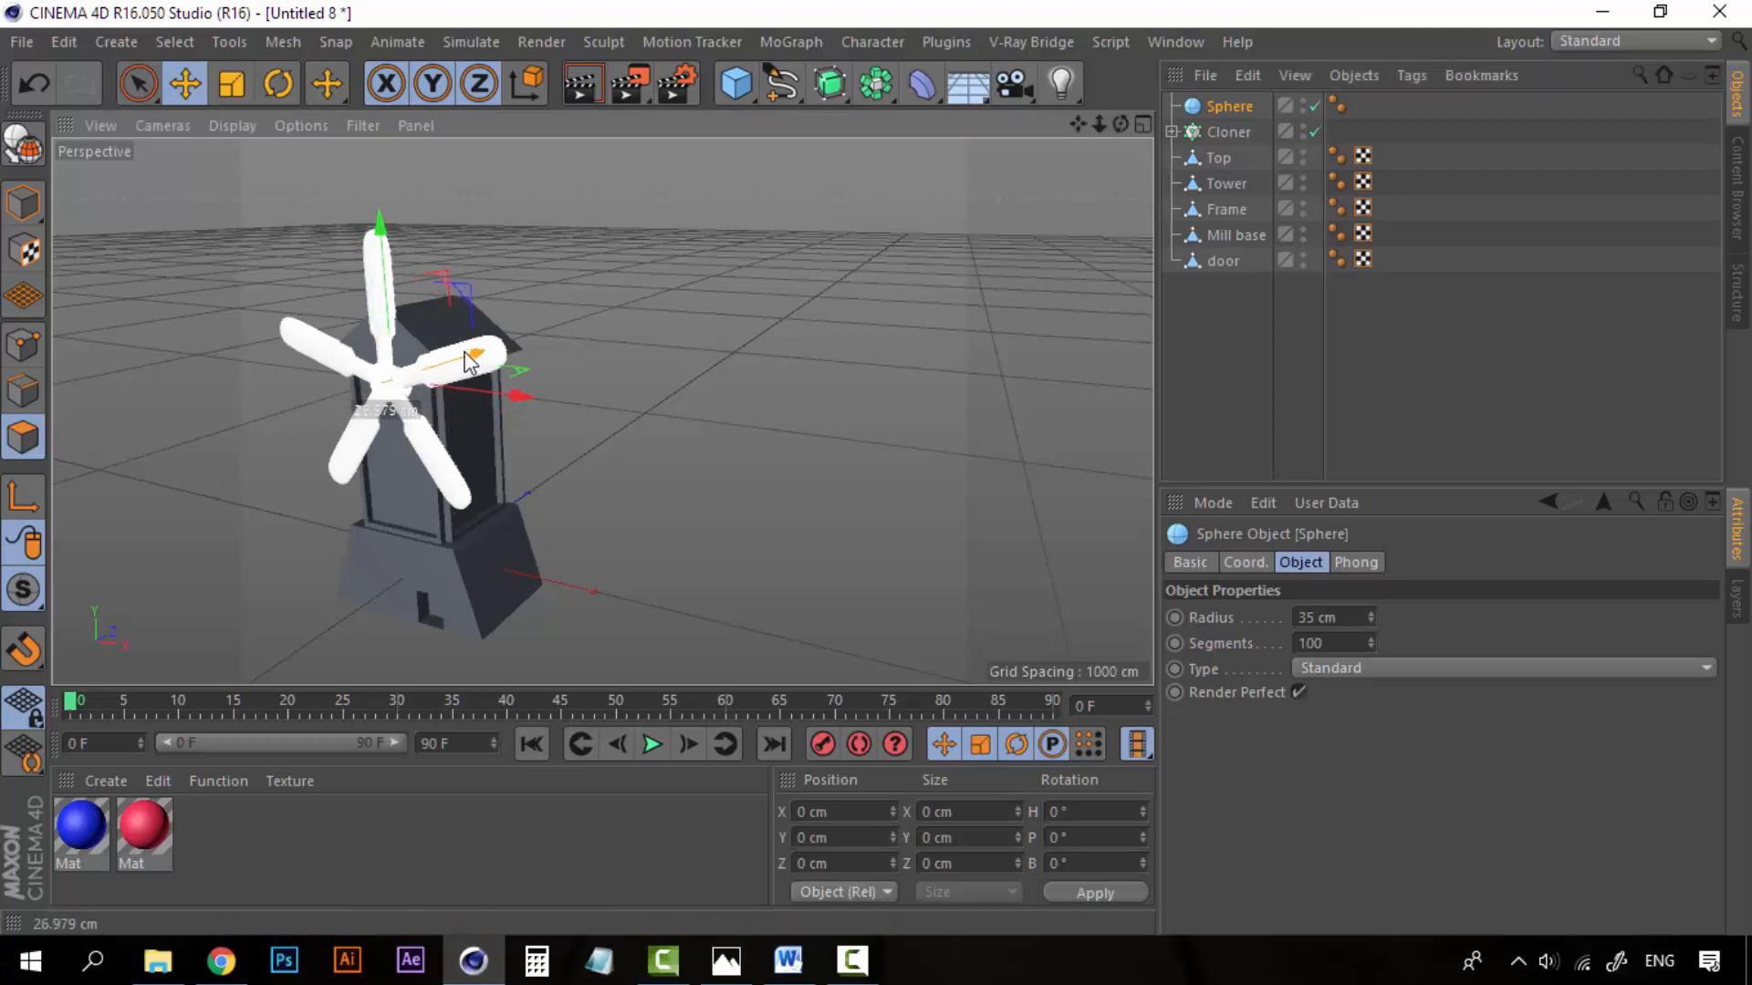
{"action": "left_click", "coordinate": [1247, 377]}
{"action": "scroll", "coordinate": [365, 422], "scroll_direction": "up", "scroll_amount": 2}
{"action": "scroll", "coordinate": [364, 421], "scroll_direction": "up", "scroll_amount": 2}
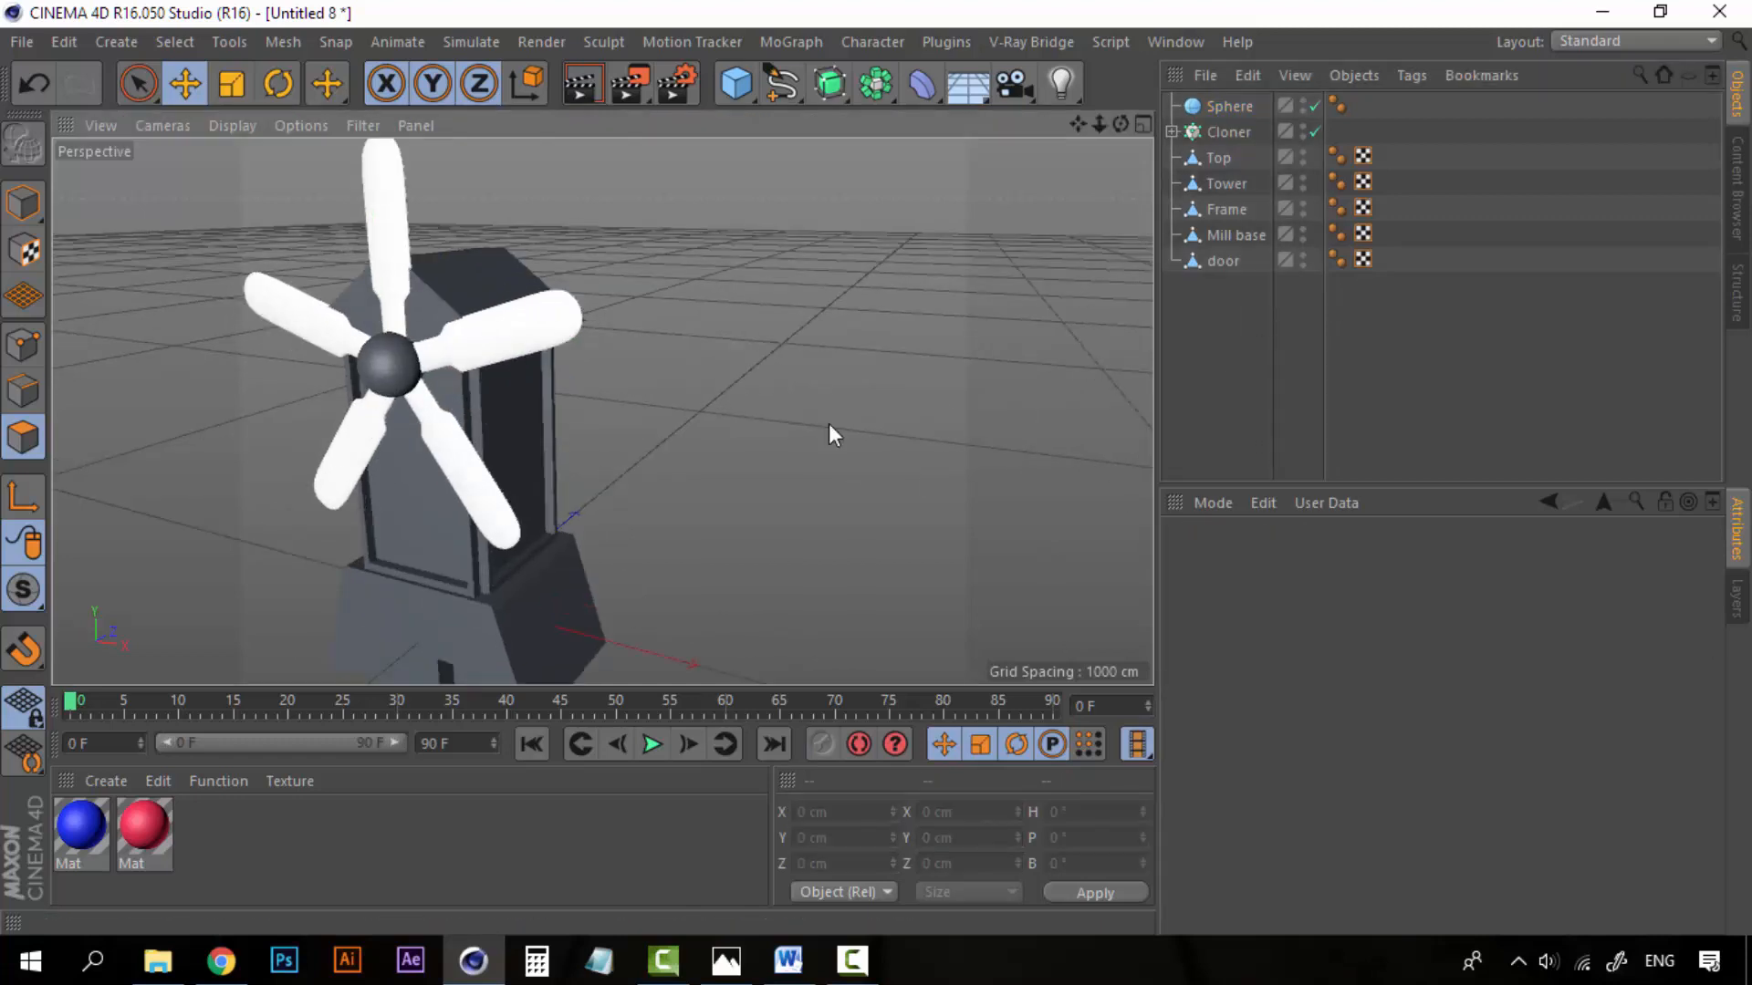
{"action": "left_click_drag", "start_coordinate": [660, 427], "coordinate": [506, 478], "text": "alt"}
{"action": "scroll", "coordinate": [611, 430], "scroll_direction": "down", "scroll_amount": 2}
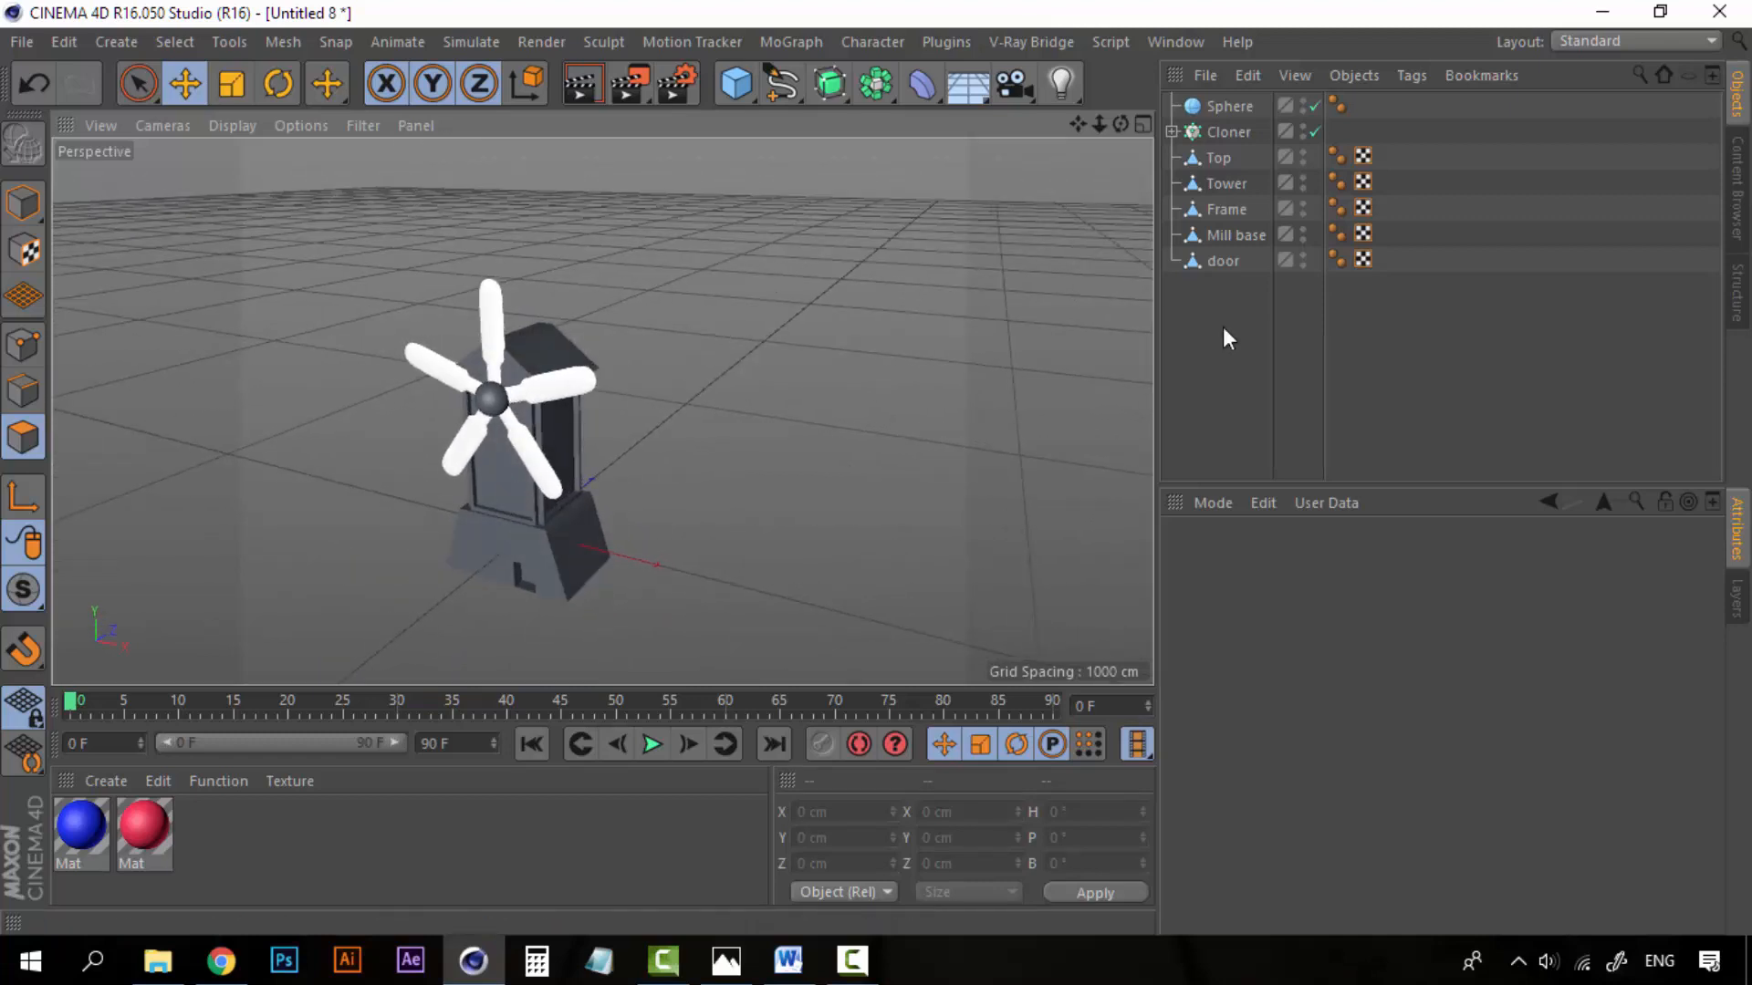
Step: Scale the blade Cloner down slightly so the blades are a little shorter around the hub
{"action": "left_click", "coordinate": [1215, 137]}
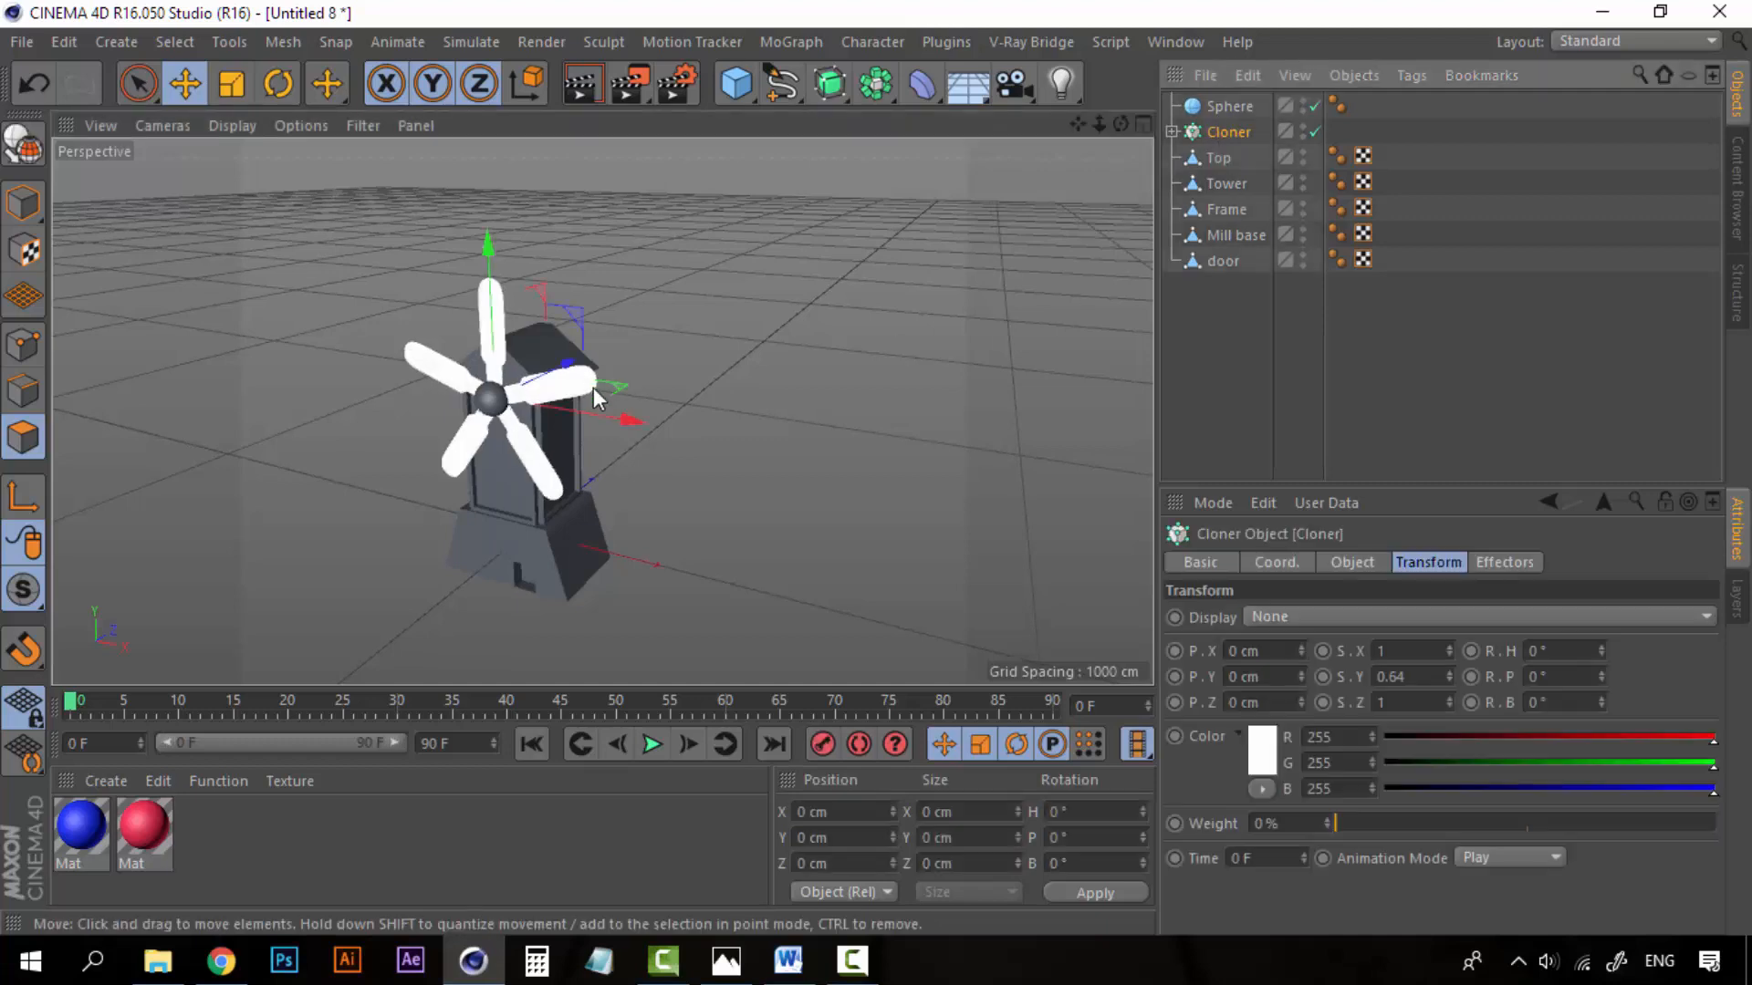
{"action": "key", "text": "t"}
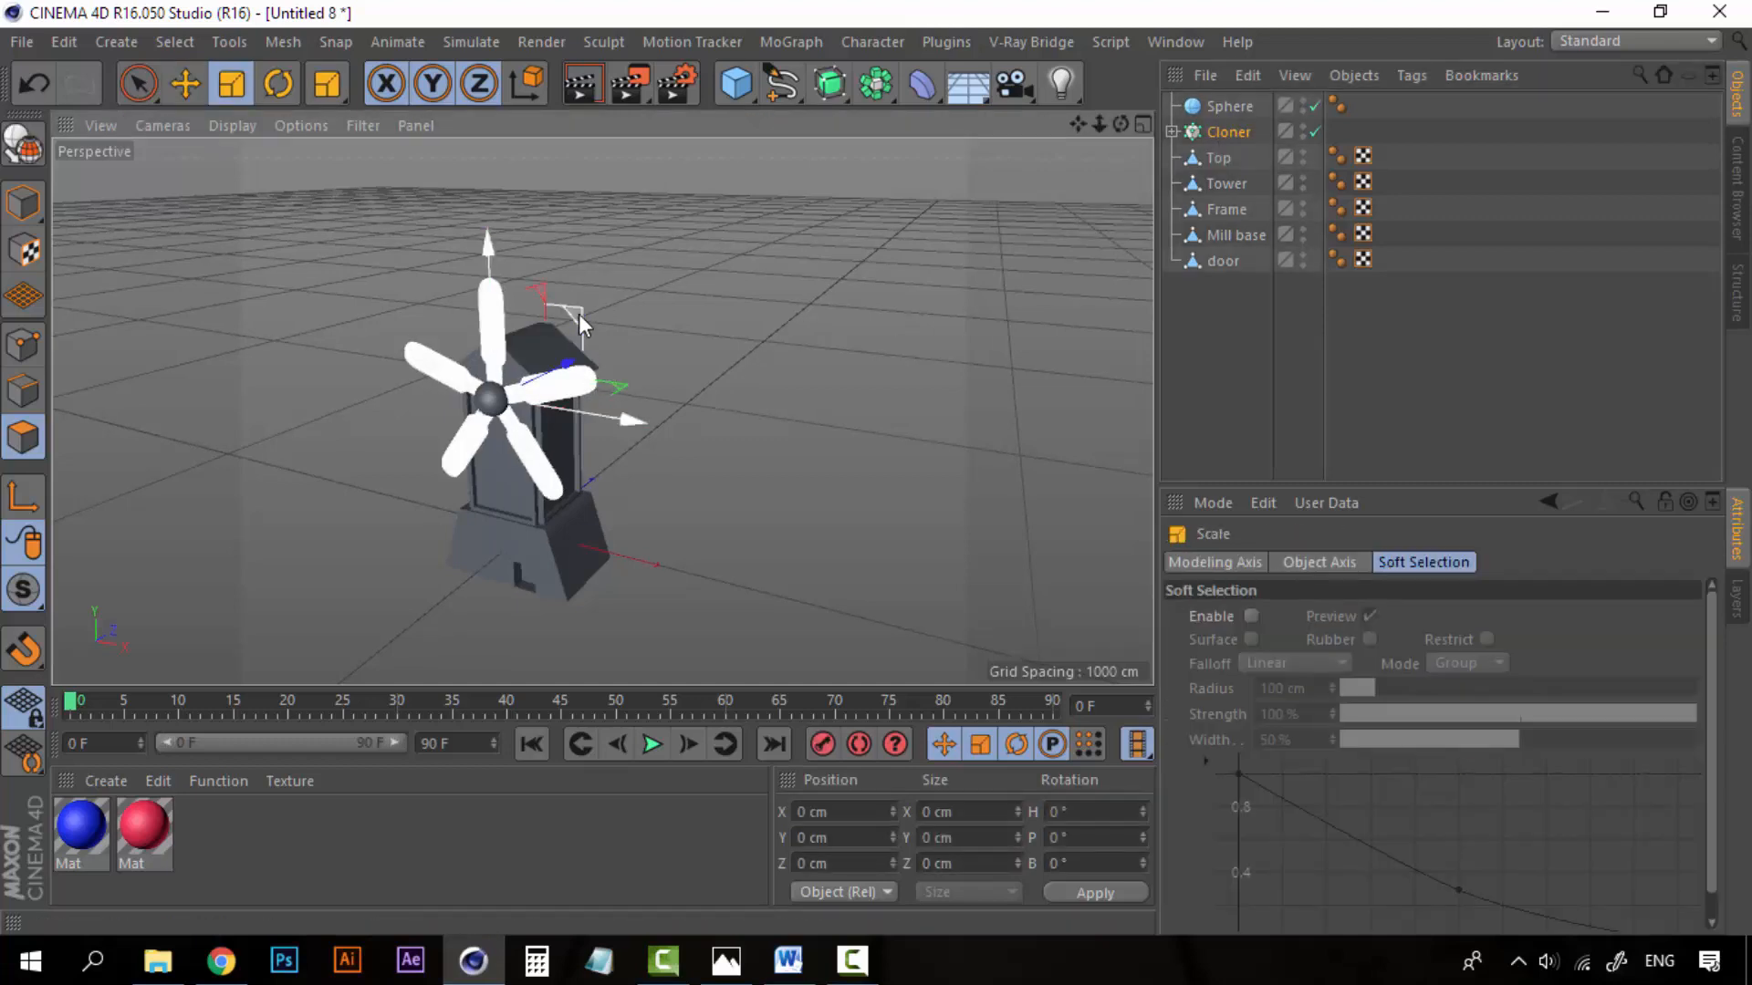
{"action": "left_click_drag", "start_coordinate": [573, 315], "coordinate": [568, 320]}
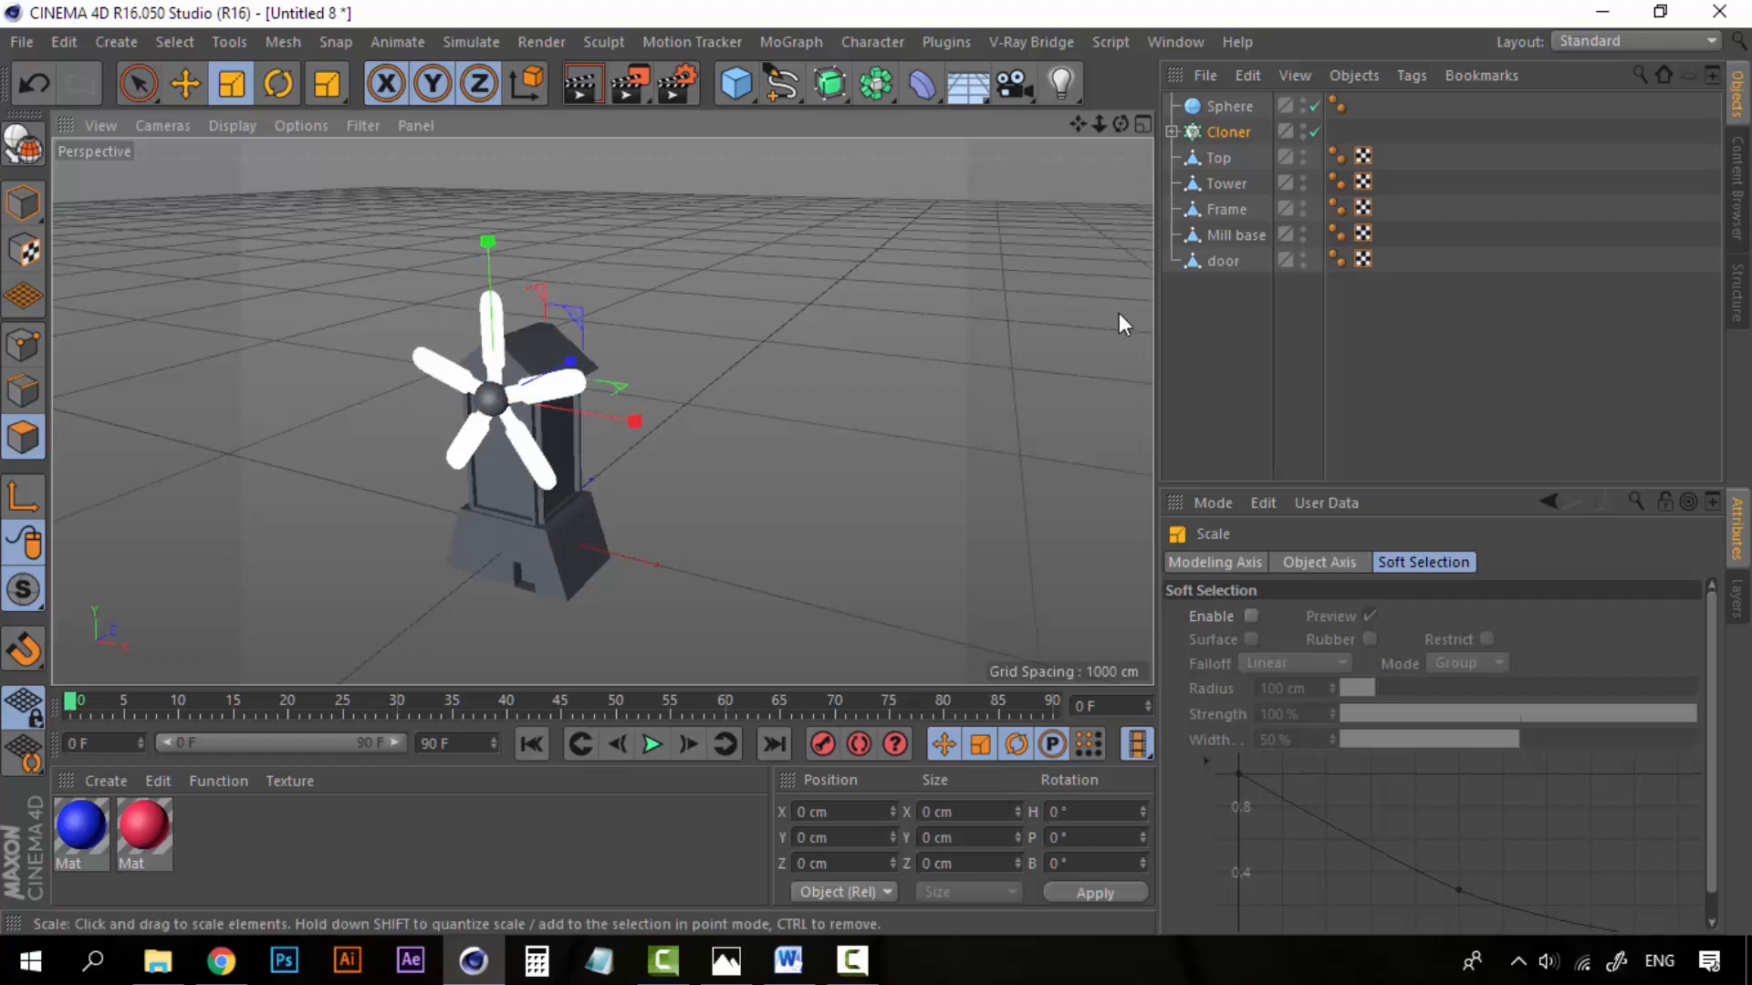
{"action": "left_click", "coordinate": [1216, 320]}
Step: Nudge the hub sphere slightly backward into the centre of the blades
{"action": "left_click", "coordinate": [1219, 107]}
{"action": "key", "text": "e"}
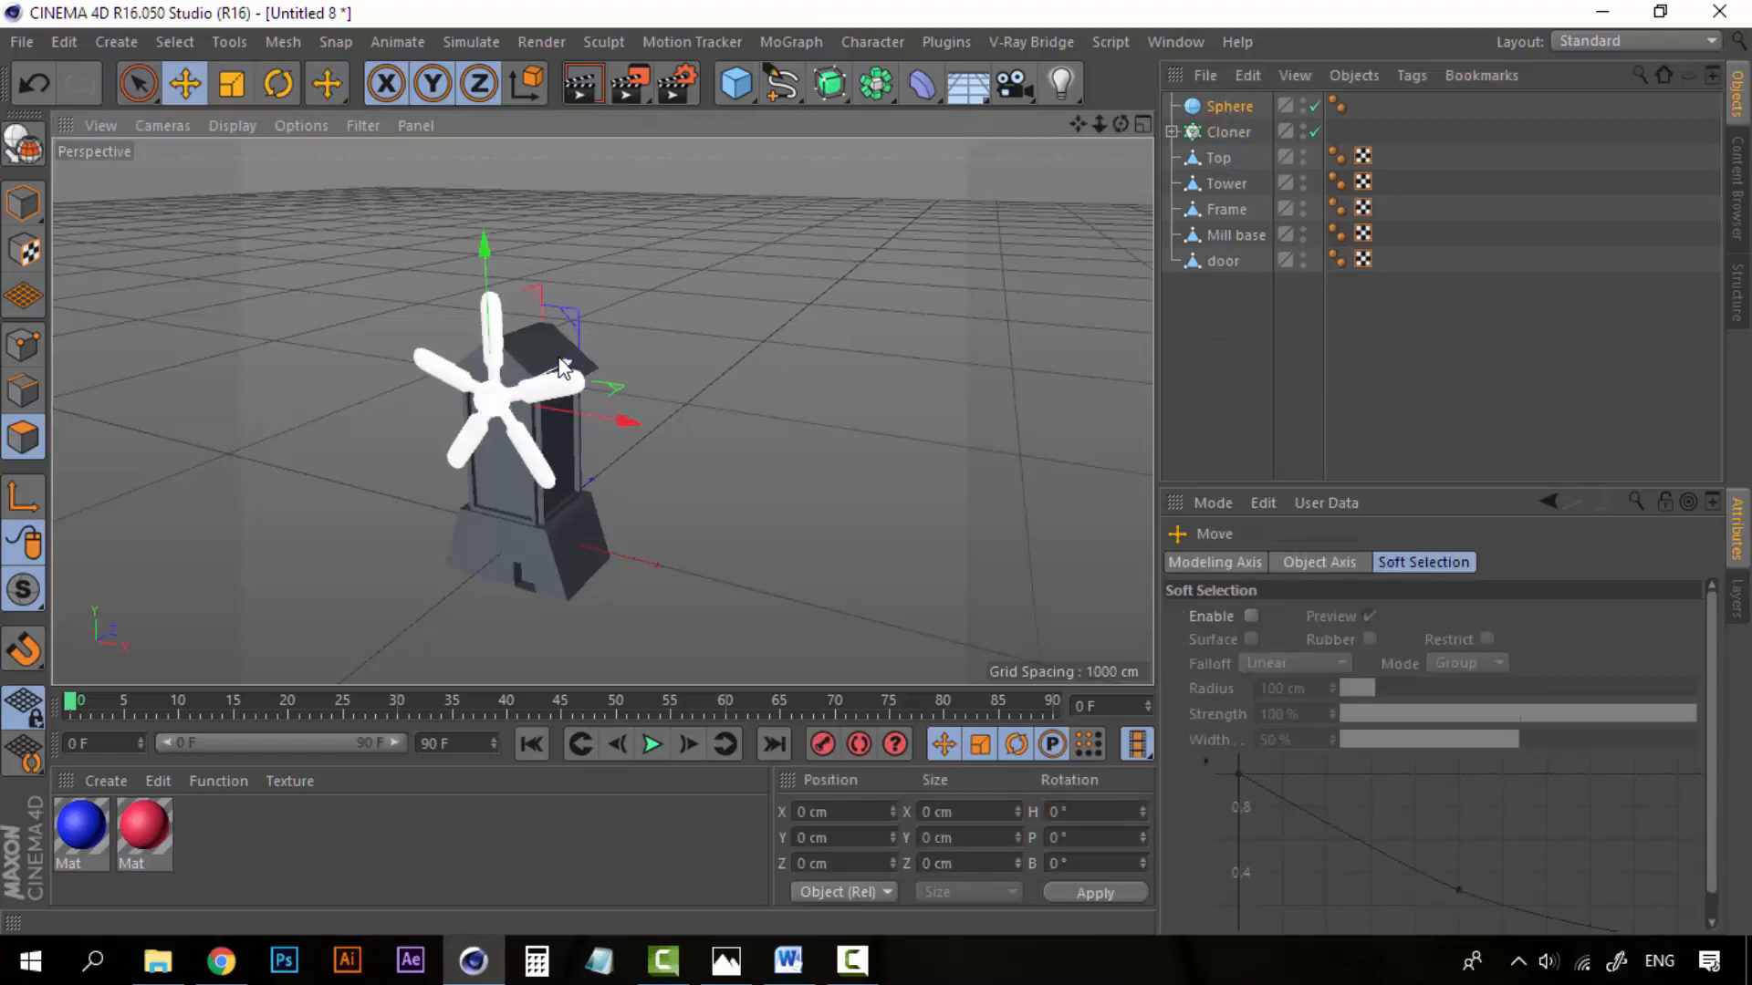
{"action": "left_click_drag", "start_coordinate": [561, 367], "coordinate": [563, 366]}
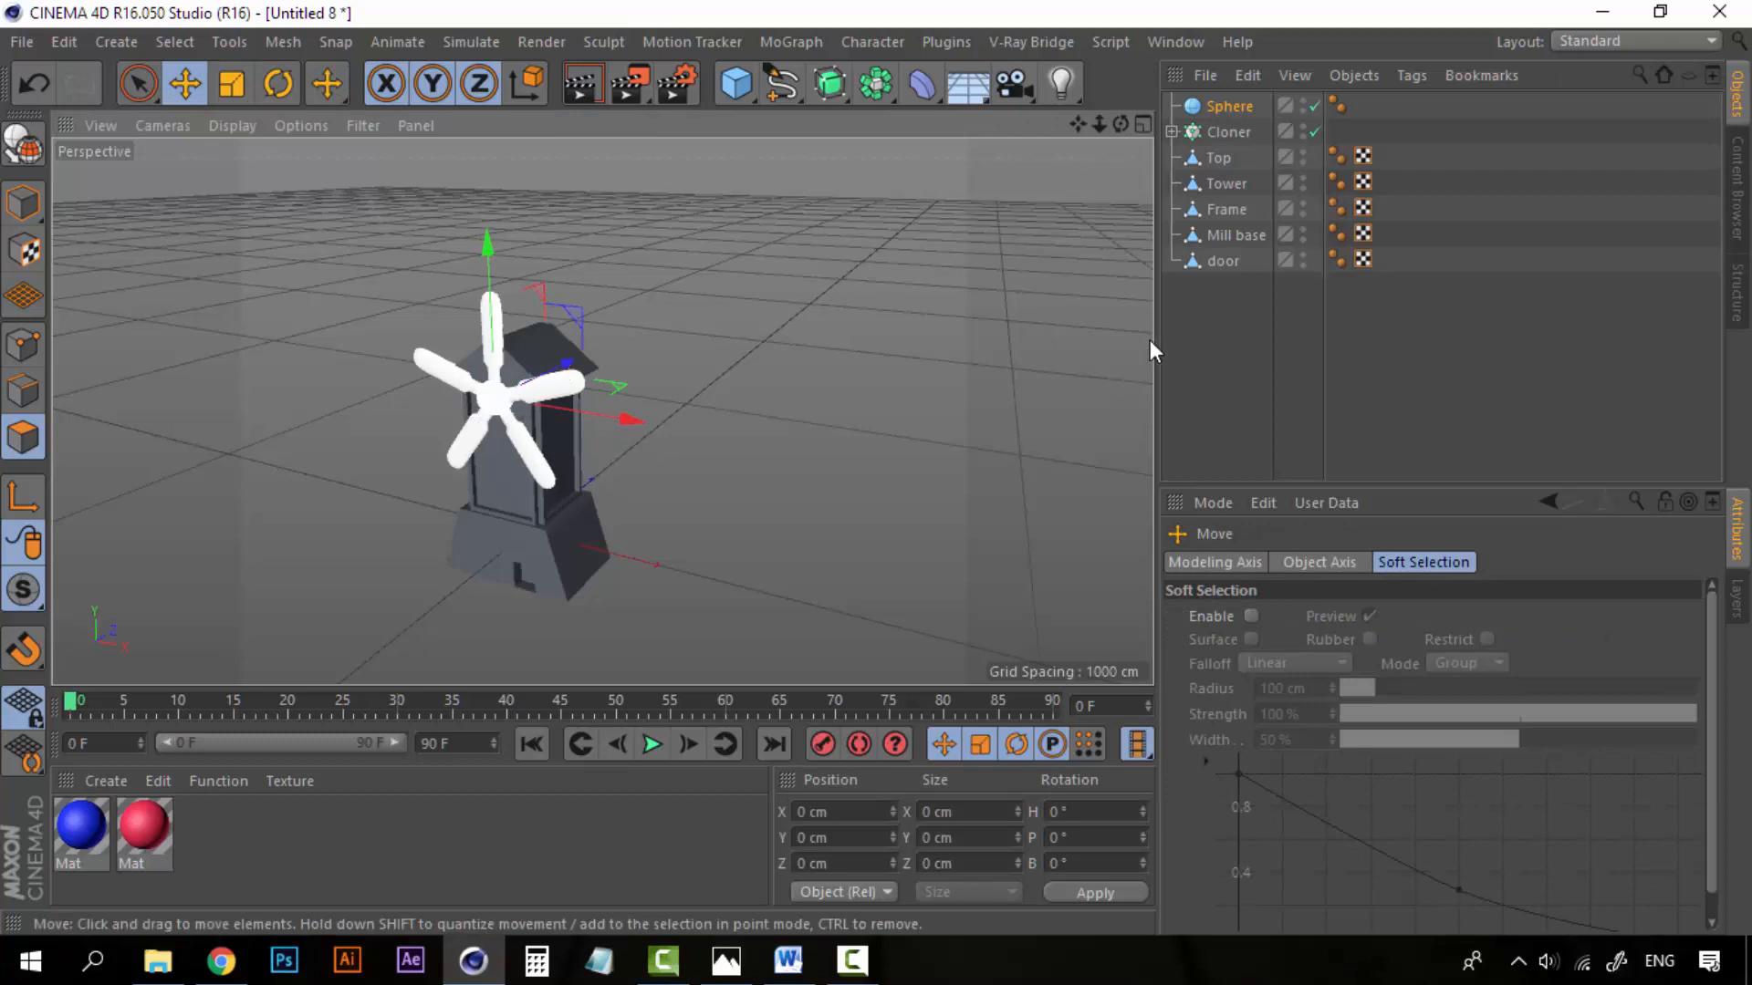
Step: Group all the objects from Sphere to door under one null and name it Mill
{"action": "left_click", "coordinate": [1226, 106]}
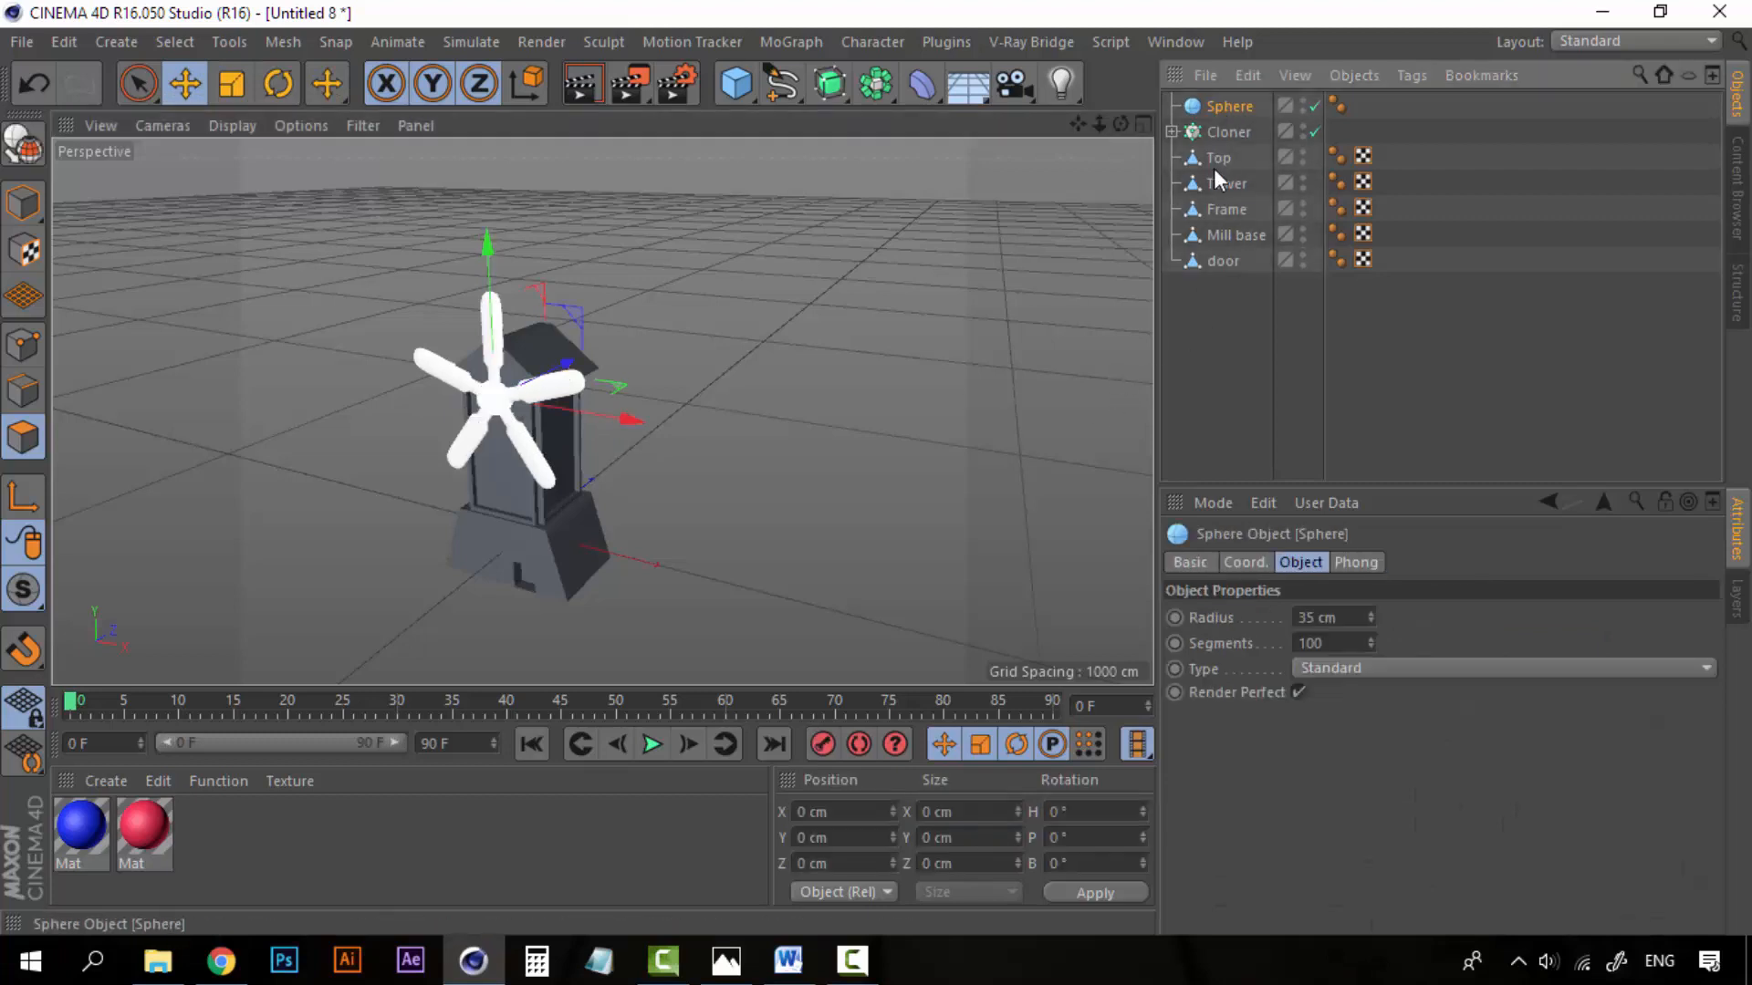
{"action": "left_click", "coordinate": [1232, 264], "text": "shift"}
{"action": "right_click", "coordinate": [1231, 266]}
{"action": "left_click", "coordinate": [1343, 701]}
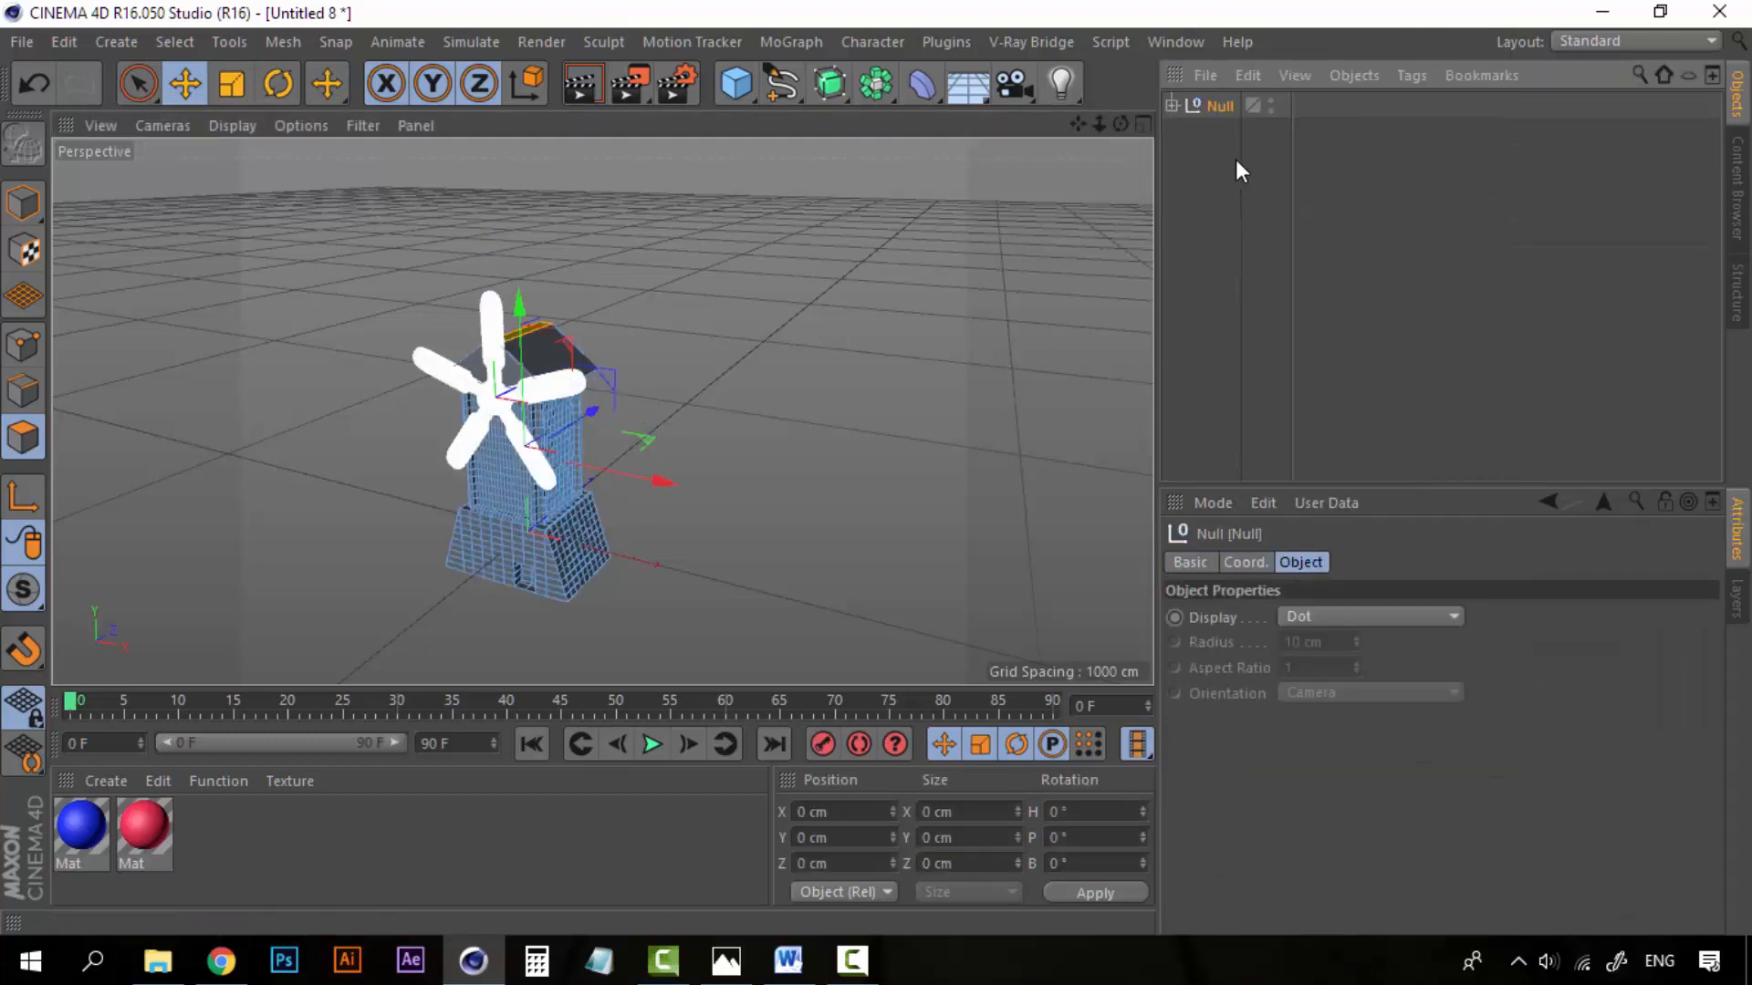
{"action": "double_click", "coordinate": [1227, 105]}
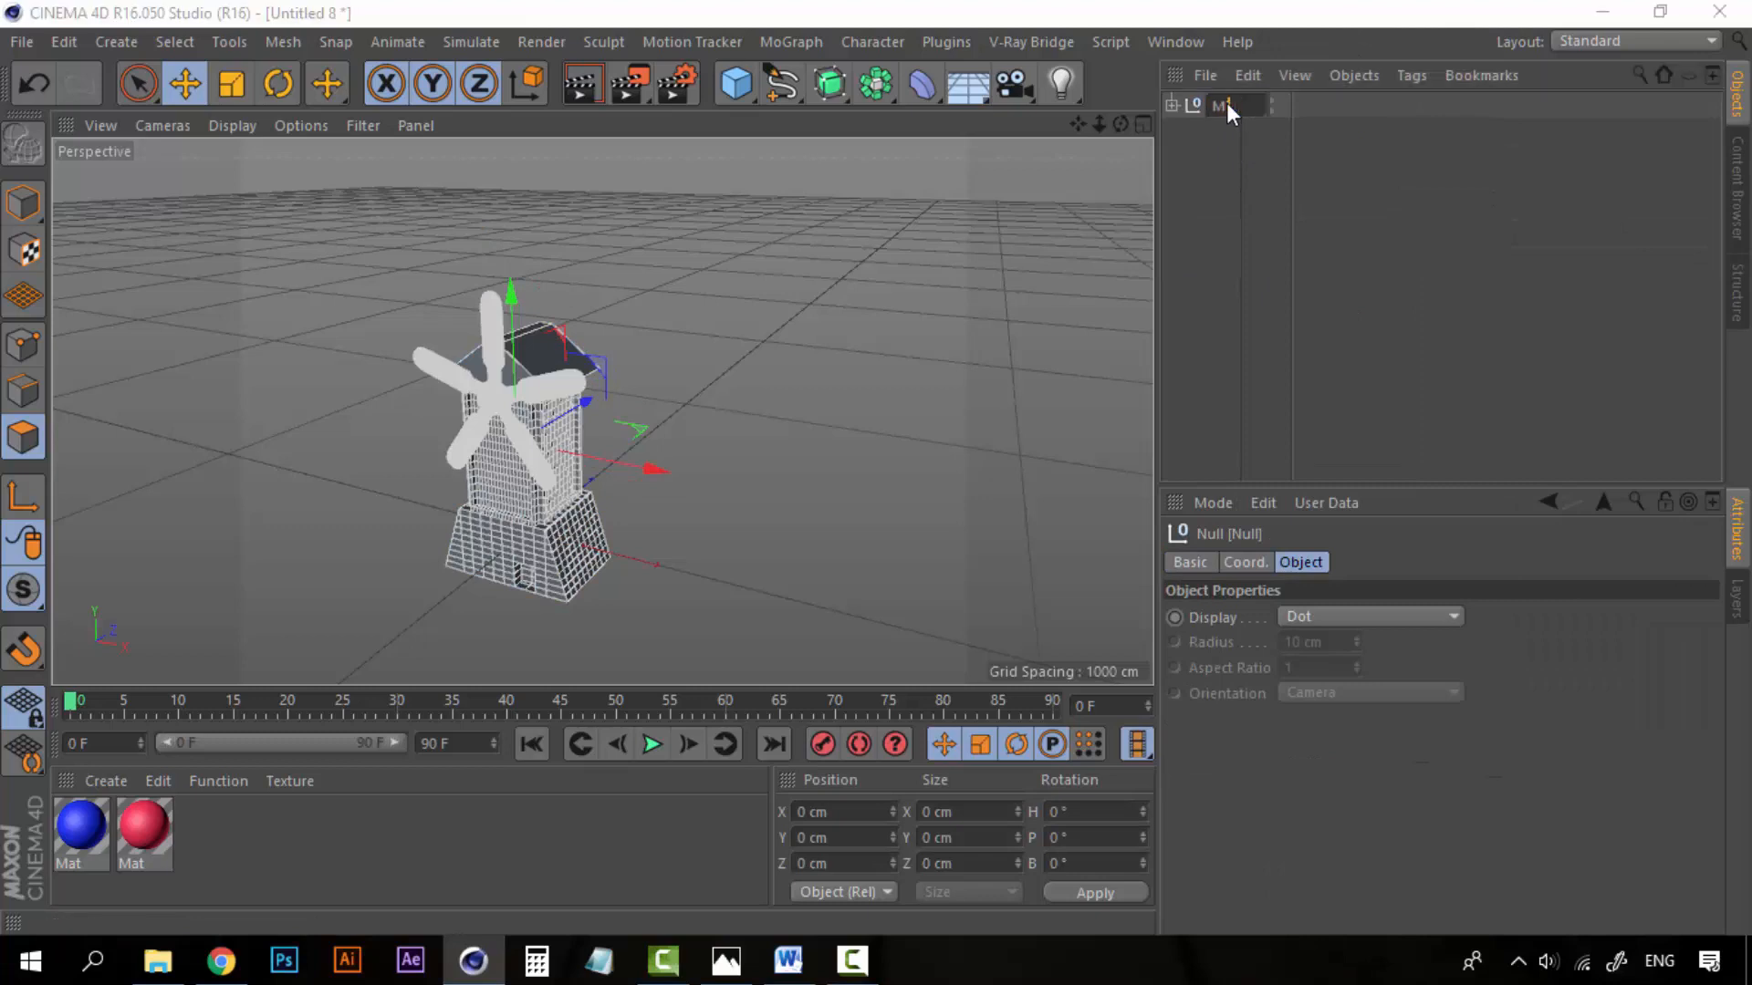
{"action": "left_click", "coordinate": [1220, 105]}
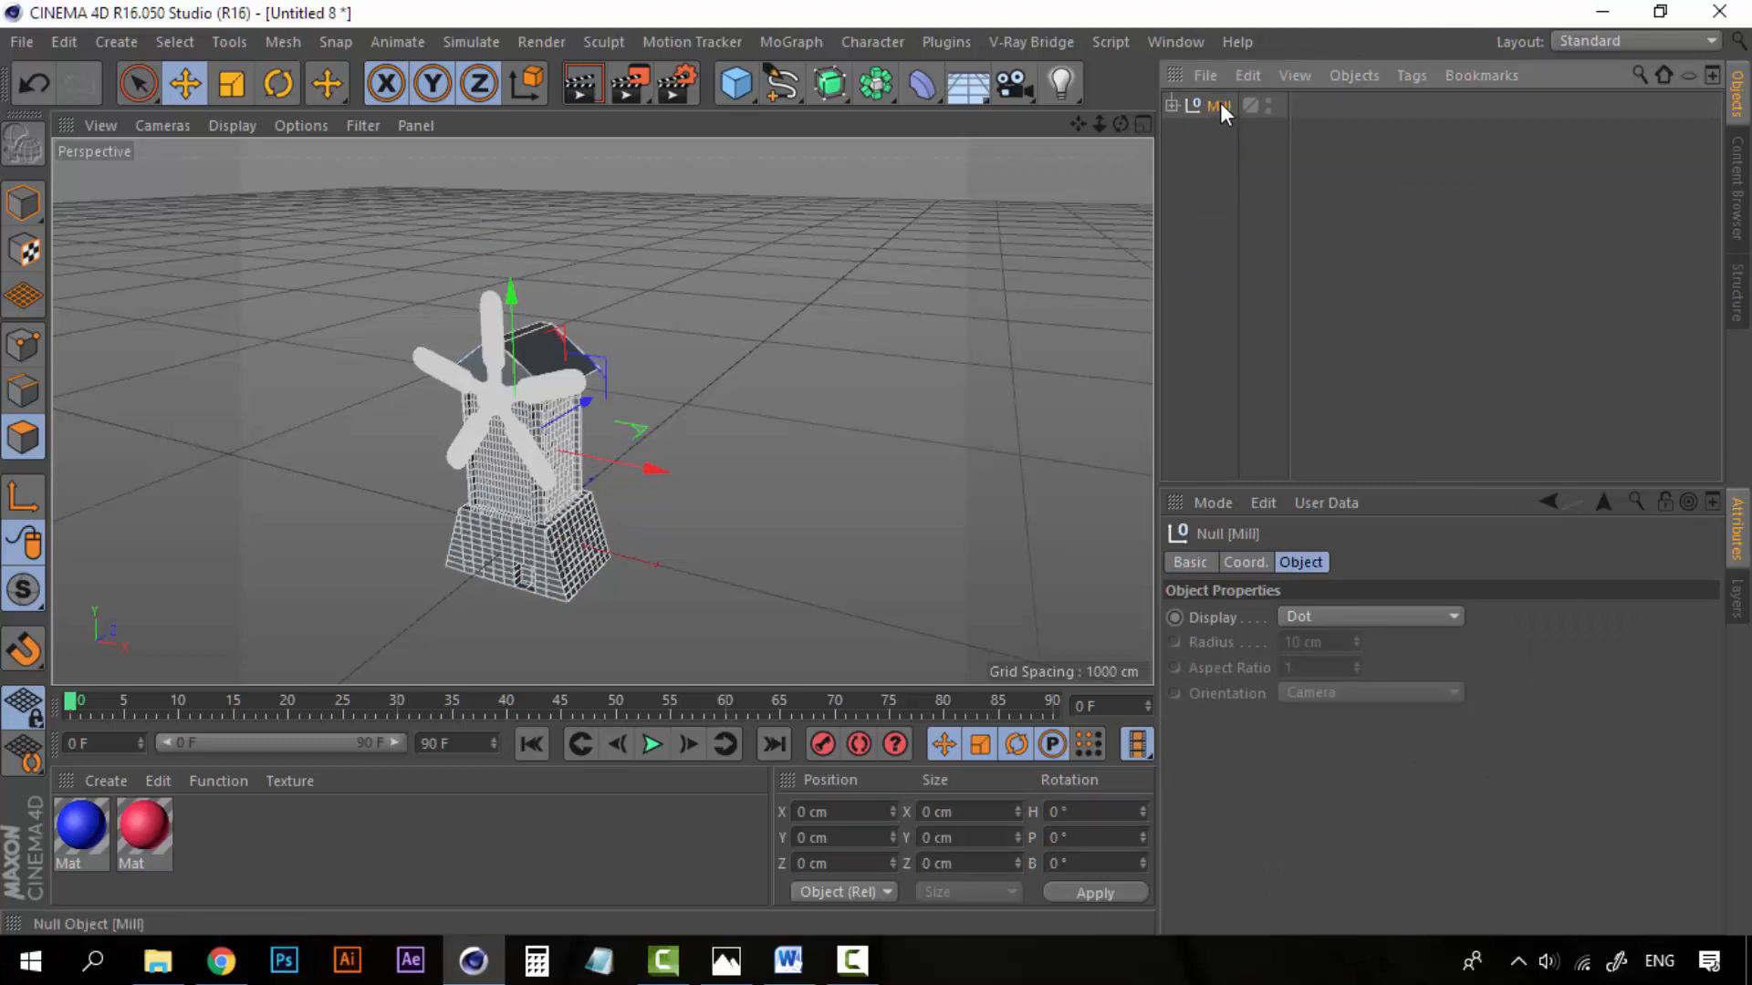
Step: Switch to the Clay Planet.c4d scene and raise the Mill group slightly along its vertical axis on the planet
{"action": "left_click", "coordinate": [1195, 41]}
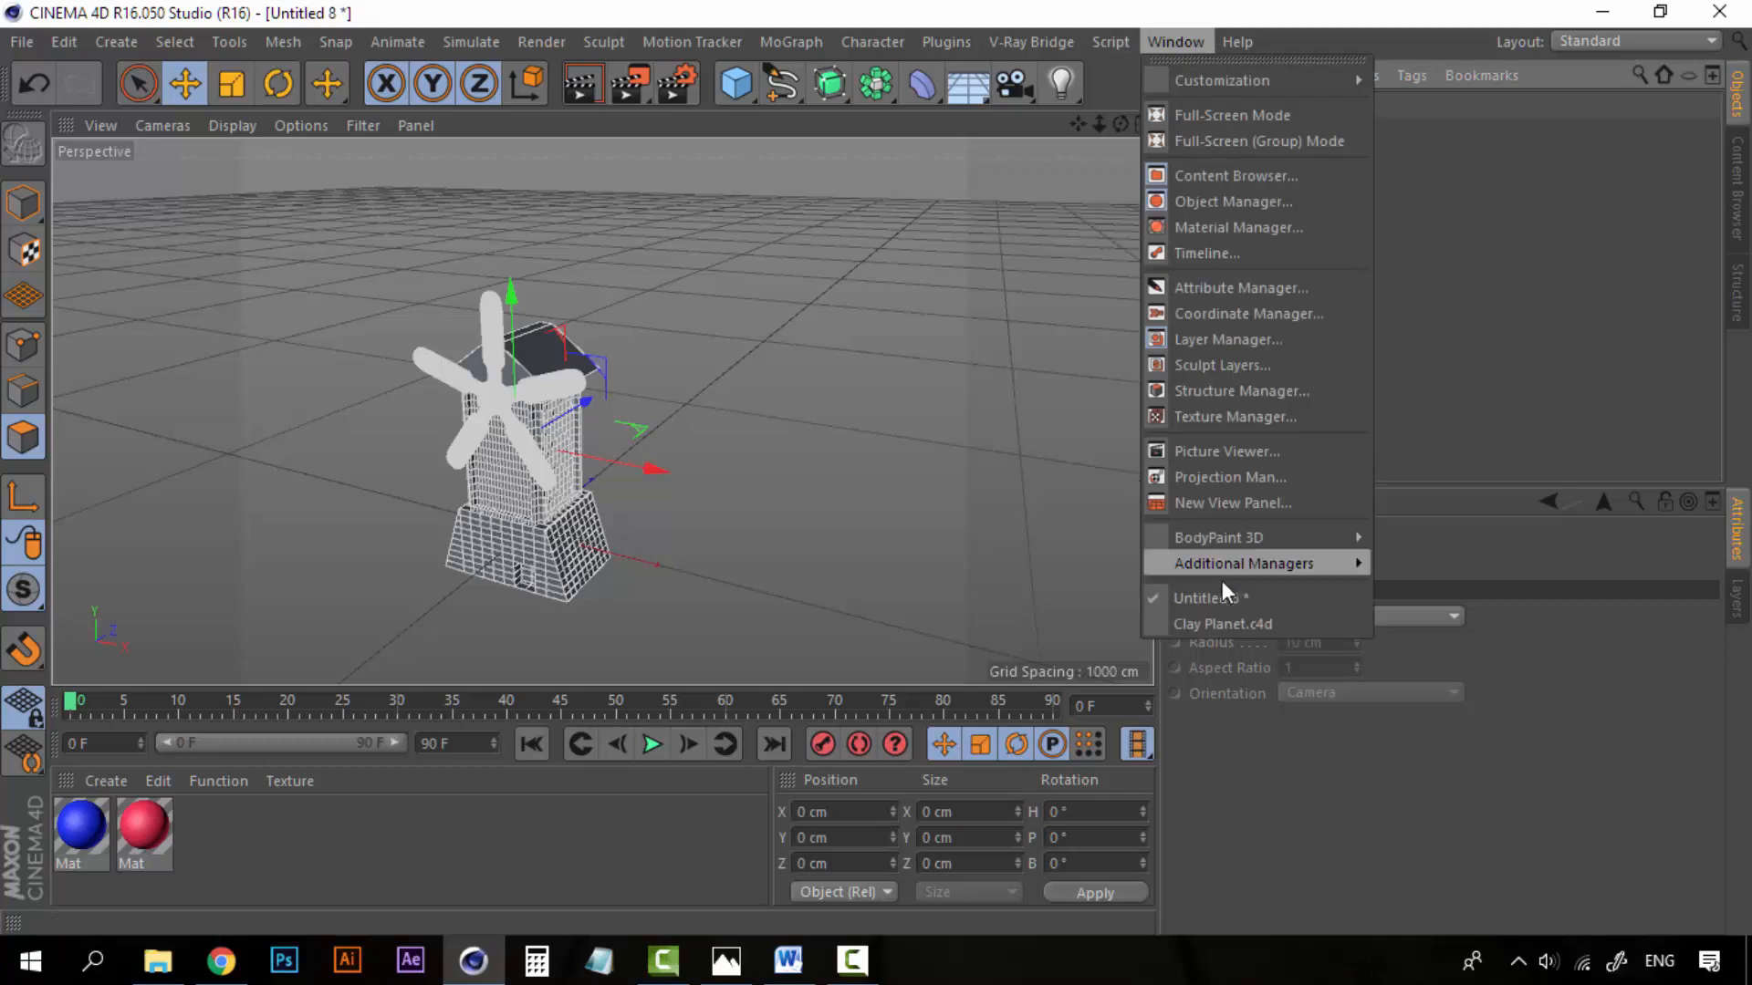
{"action": "left_click", "coordinate": [1239, 624]}
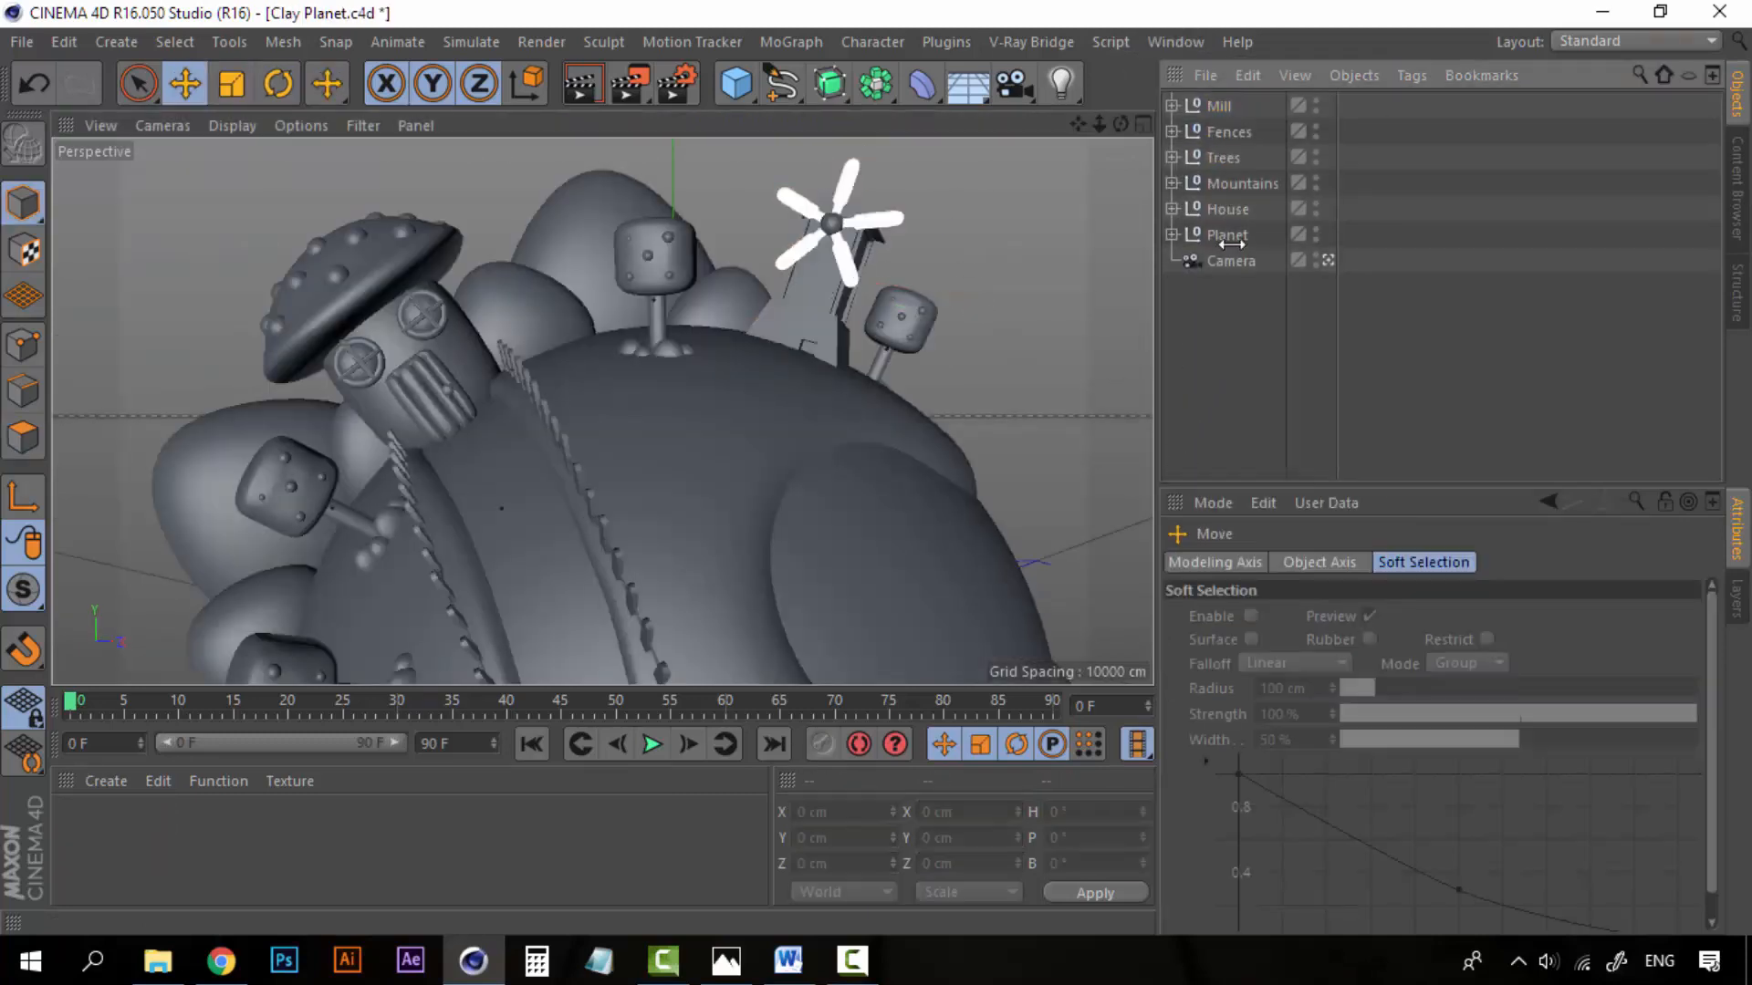
{"action": "left_click", "coordinate": [1219, 105]}
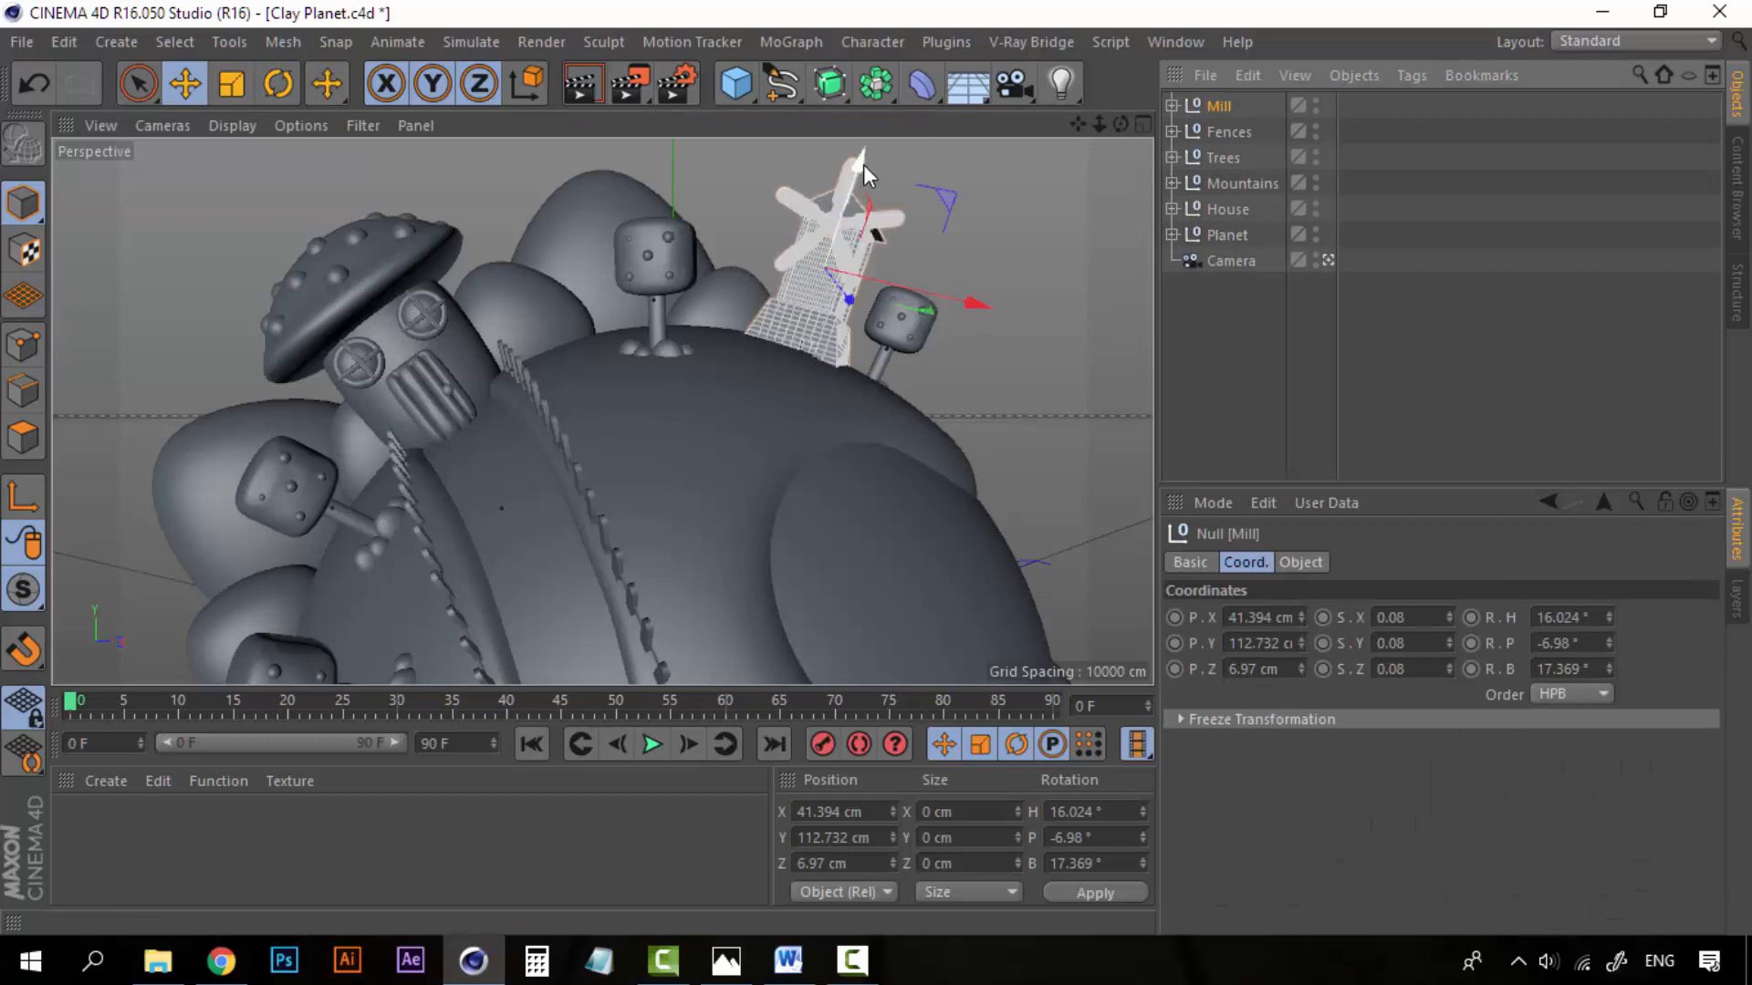
{"action": "left_click_drag", "start_coordinate": [863, 164], "coordinate": [866, 161]}
{"action": "left_click", "coordinate": [1226, 314]}
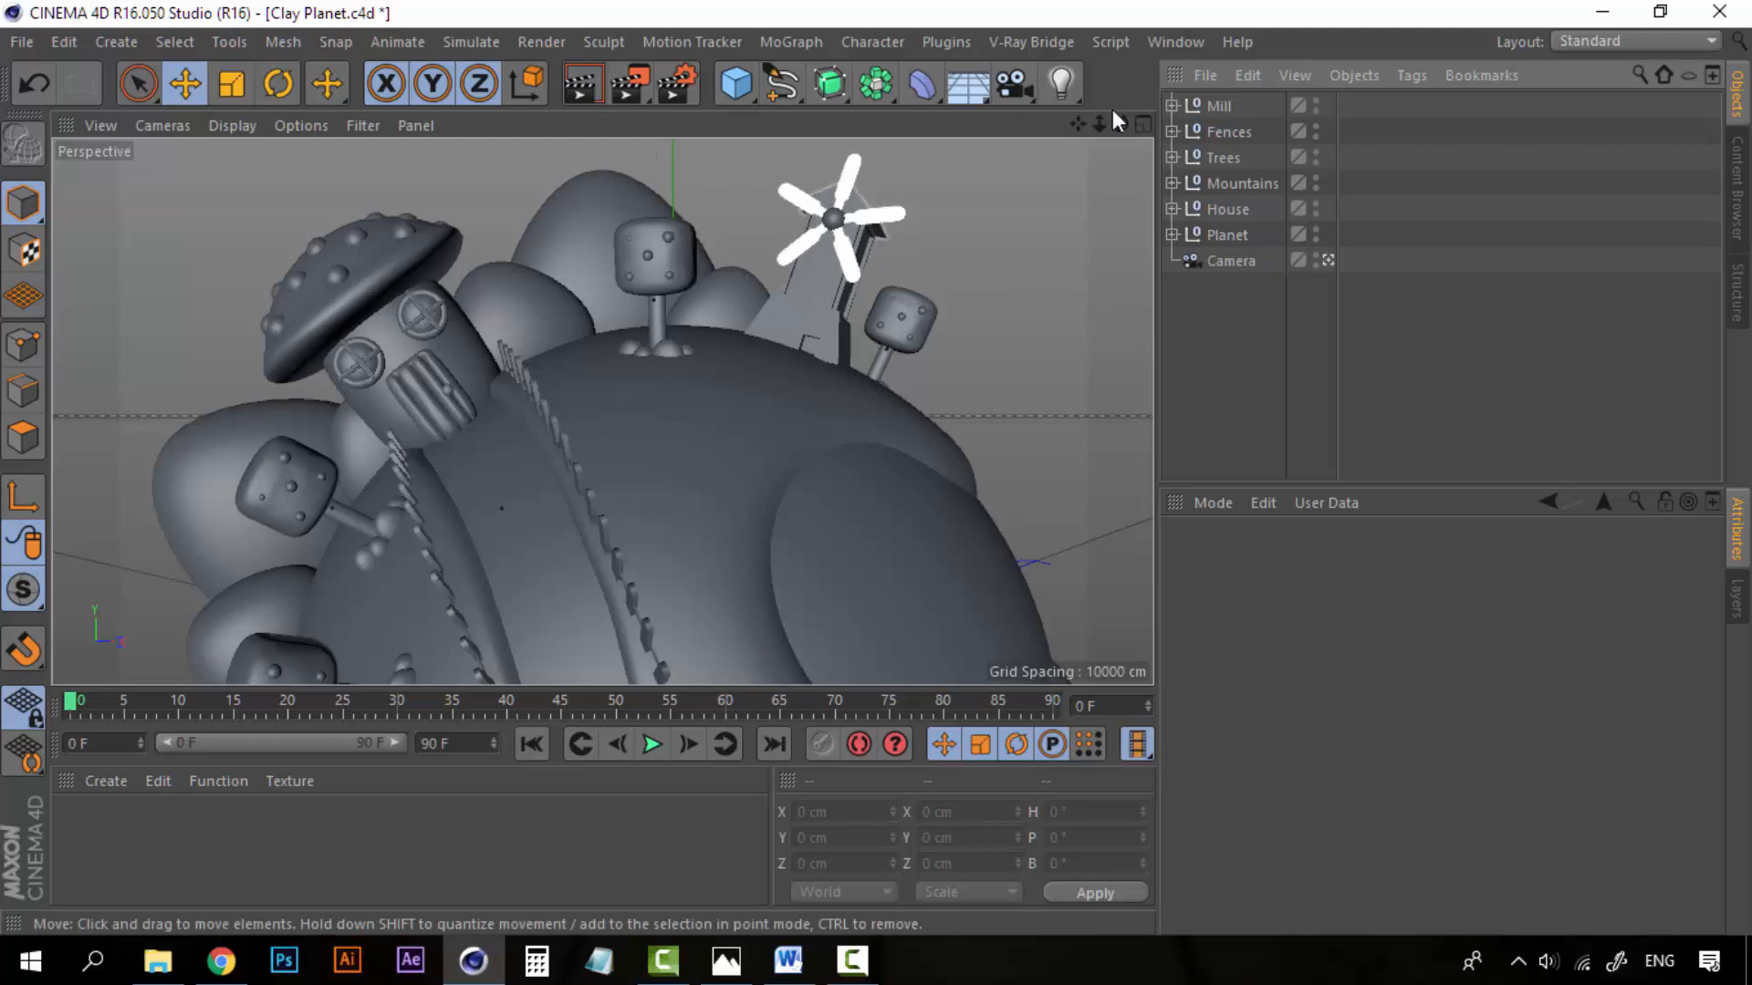
{"action": "left_click", "coordinate": [1171, 106]}
{"action": "left_click", "coordinate": [1170, 106]}
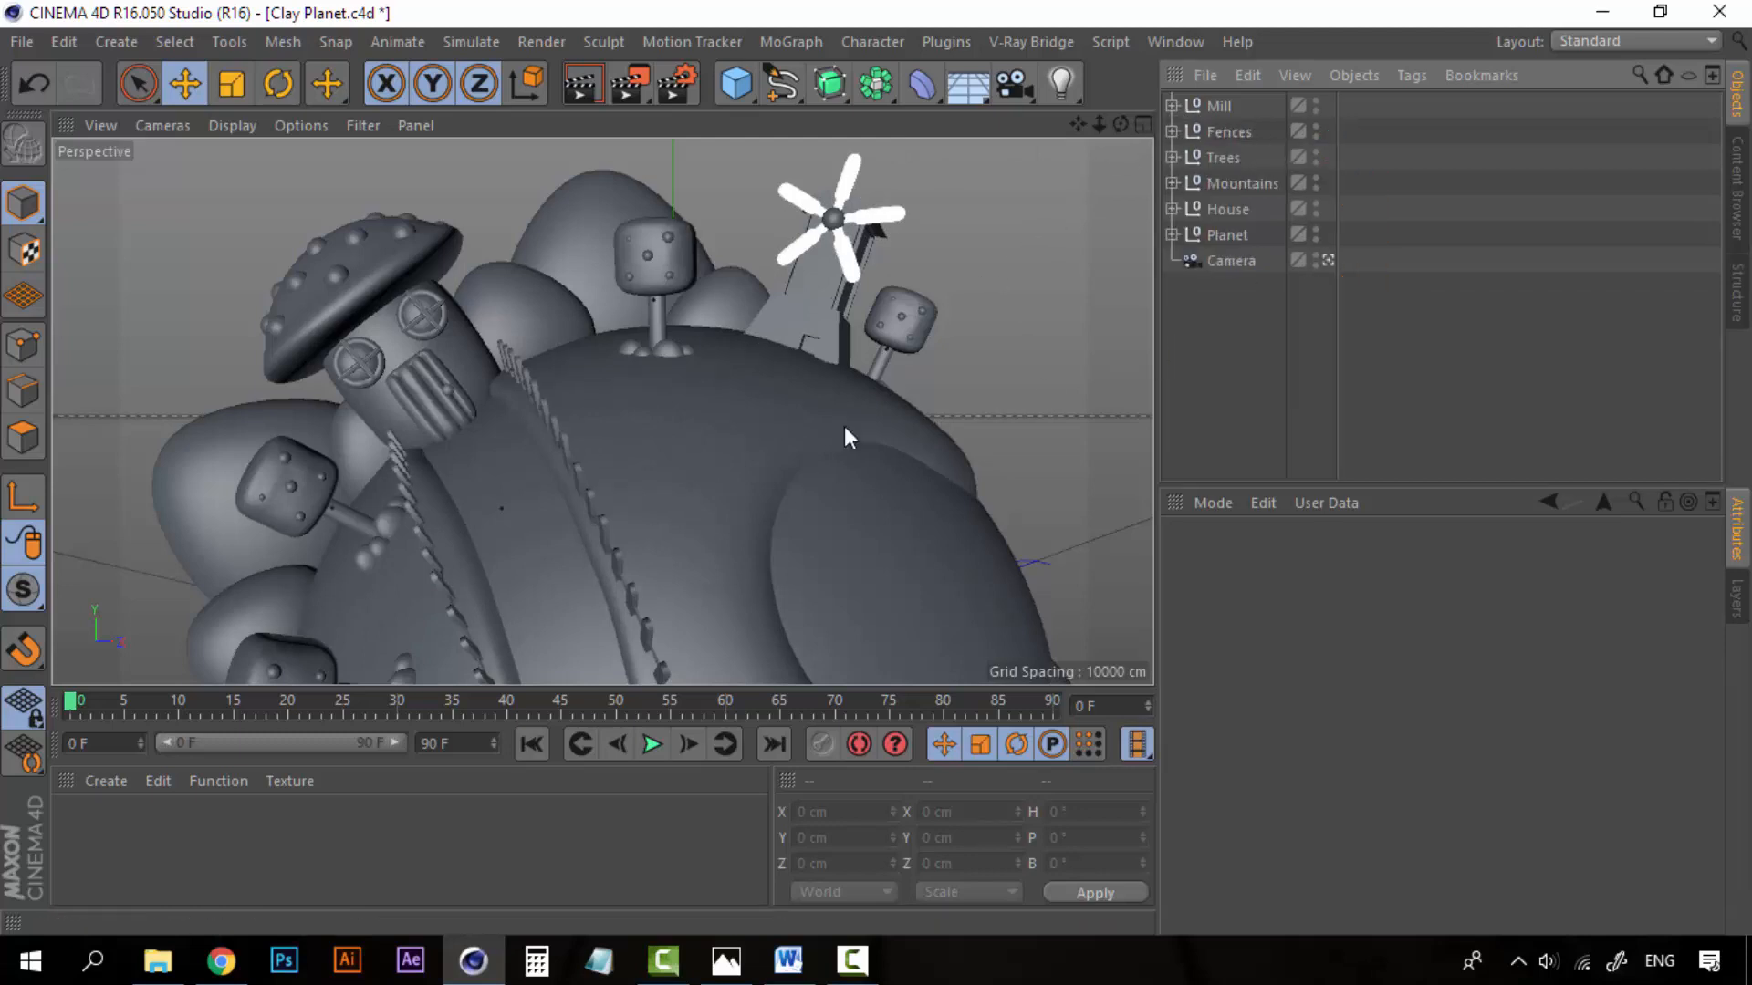